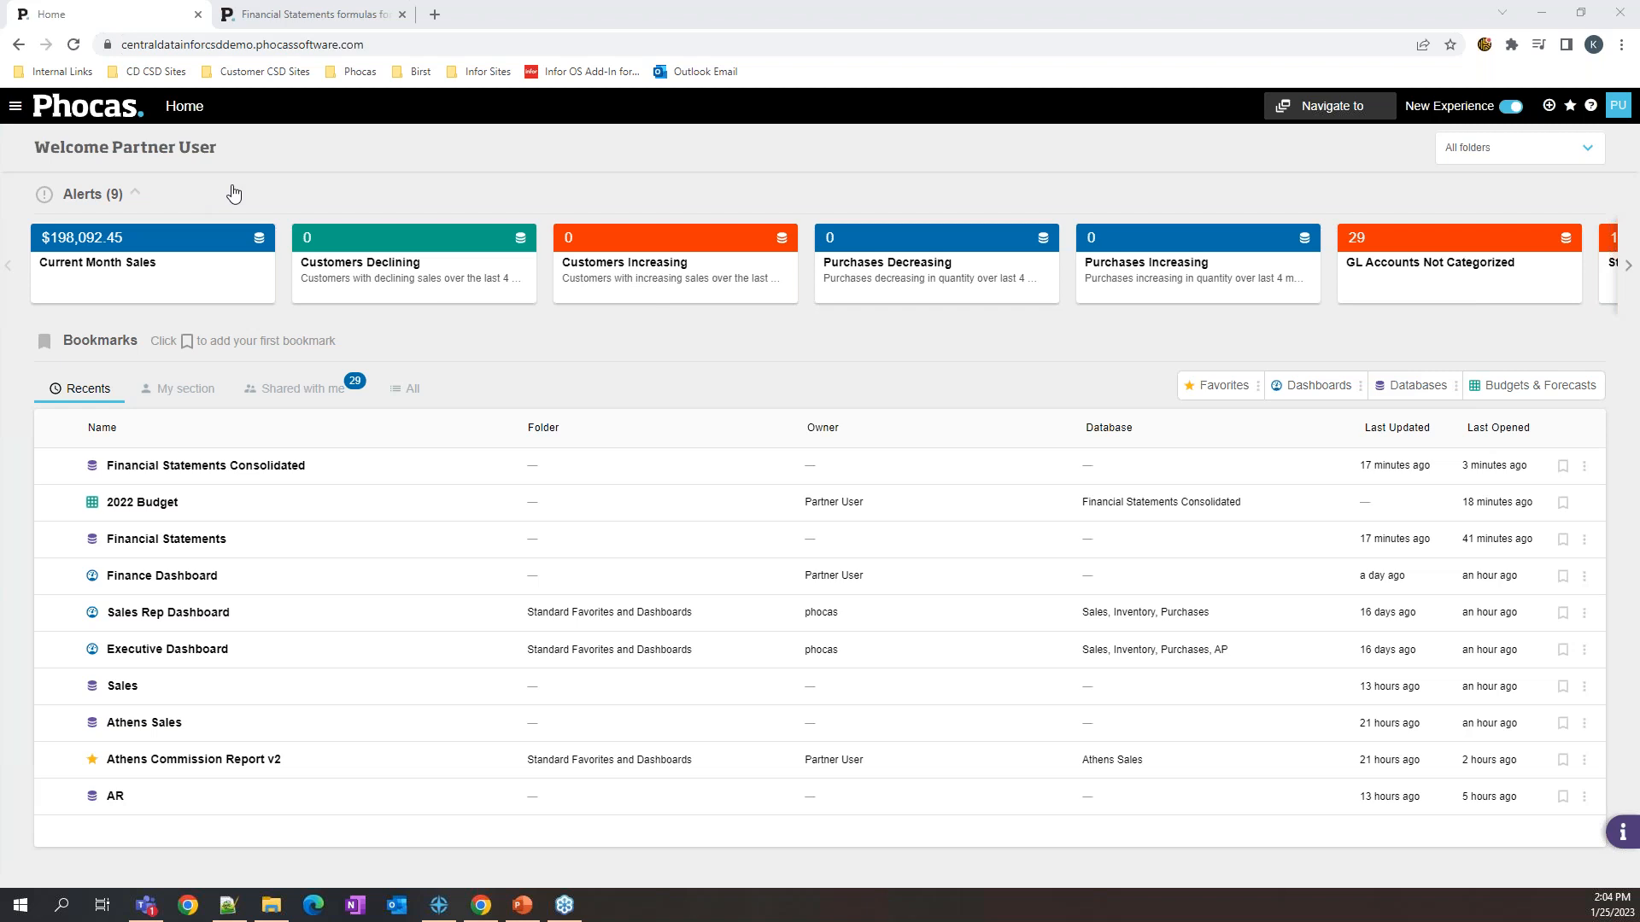
Step: Open the Financial Statements Consolidated database and look over the available statement types
left_click(14, 109)
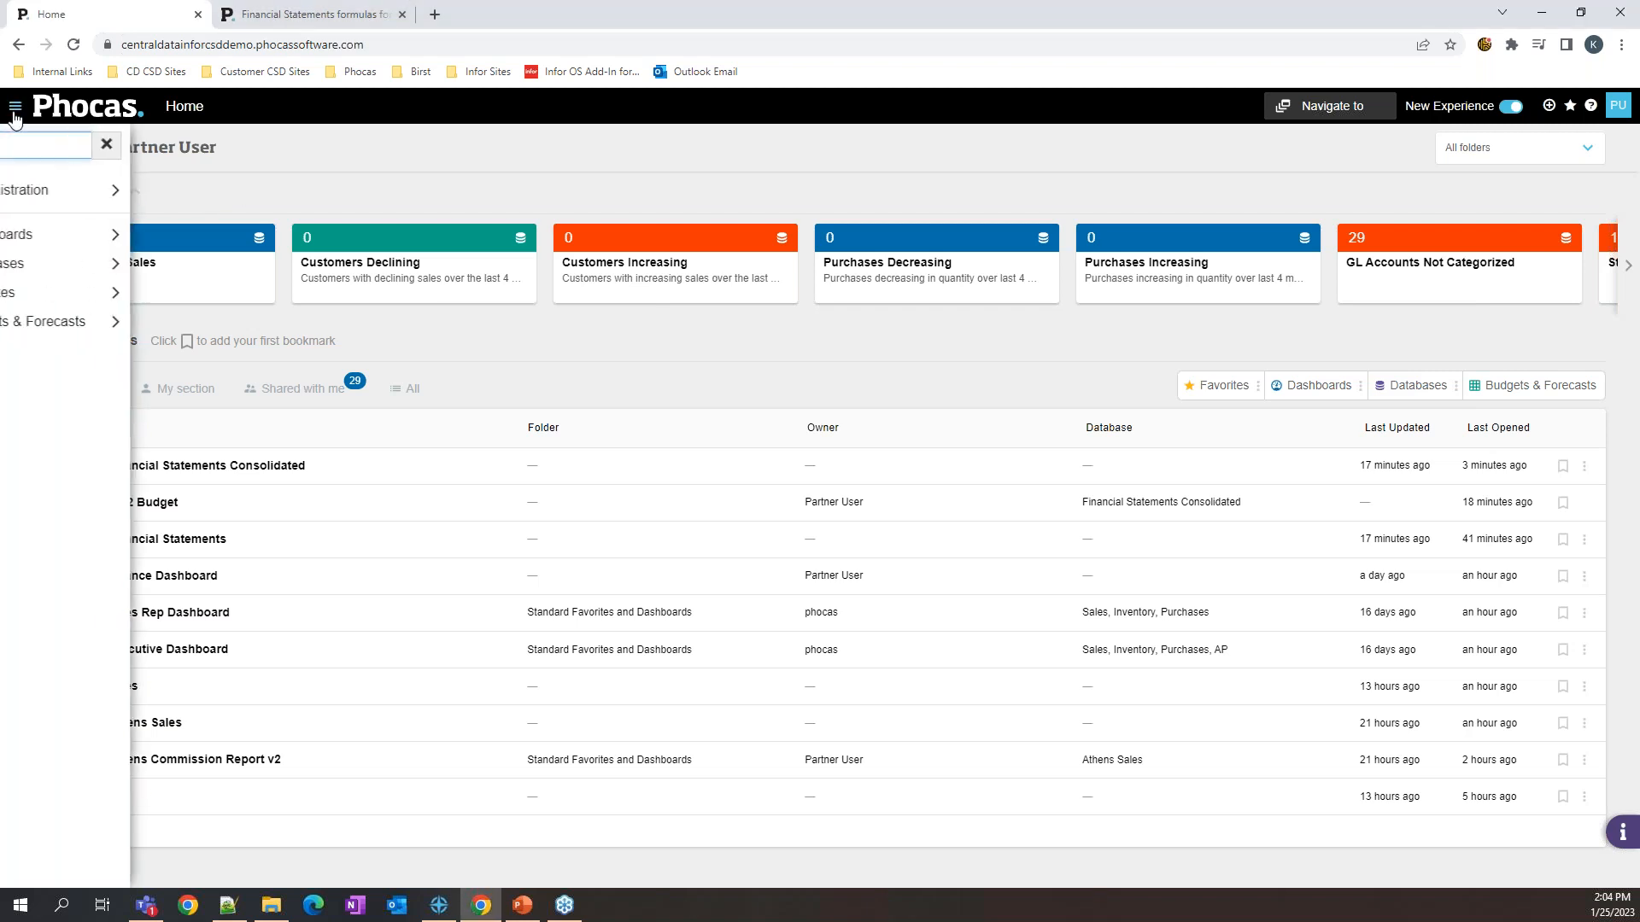
left_click(48, 268)
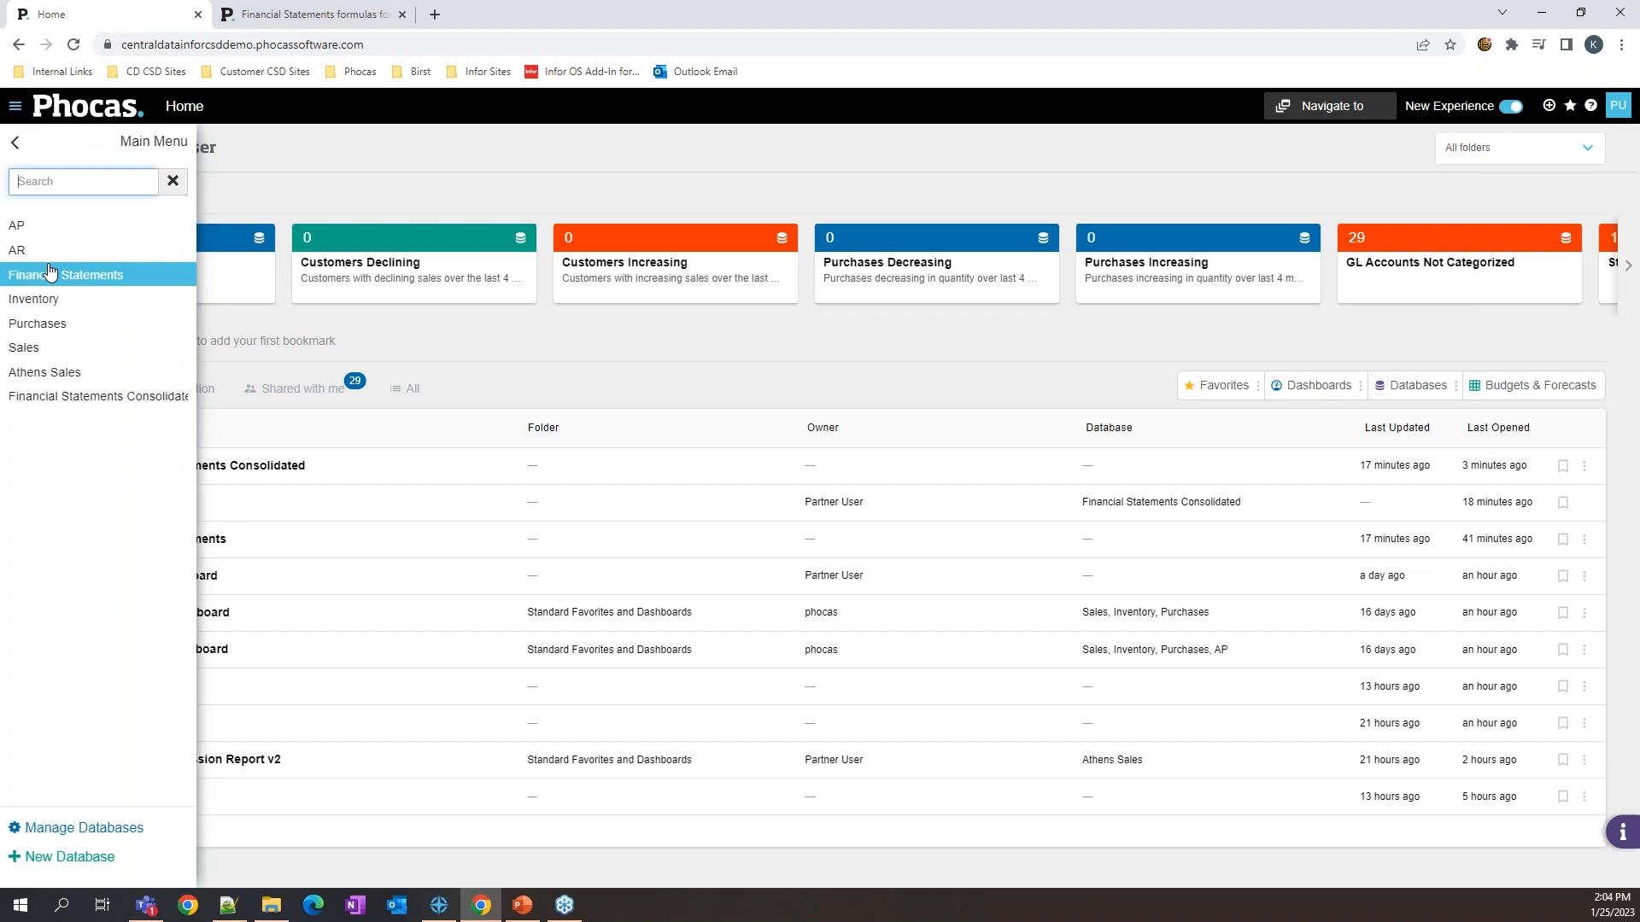
left_click(72, 397)
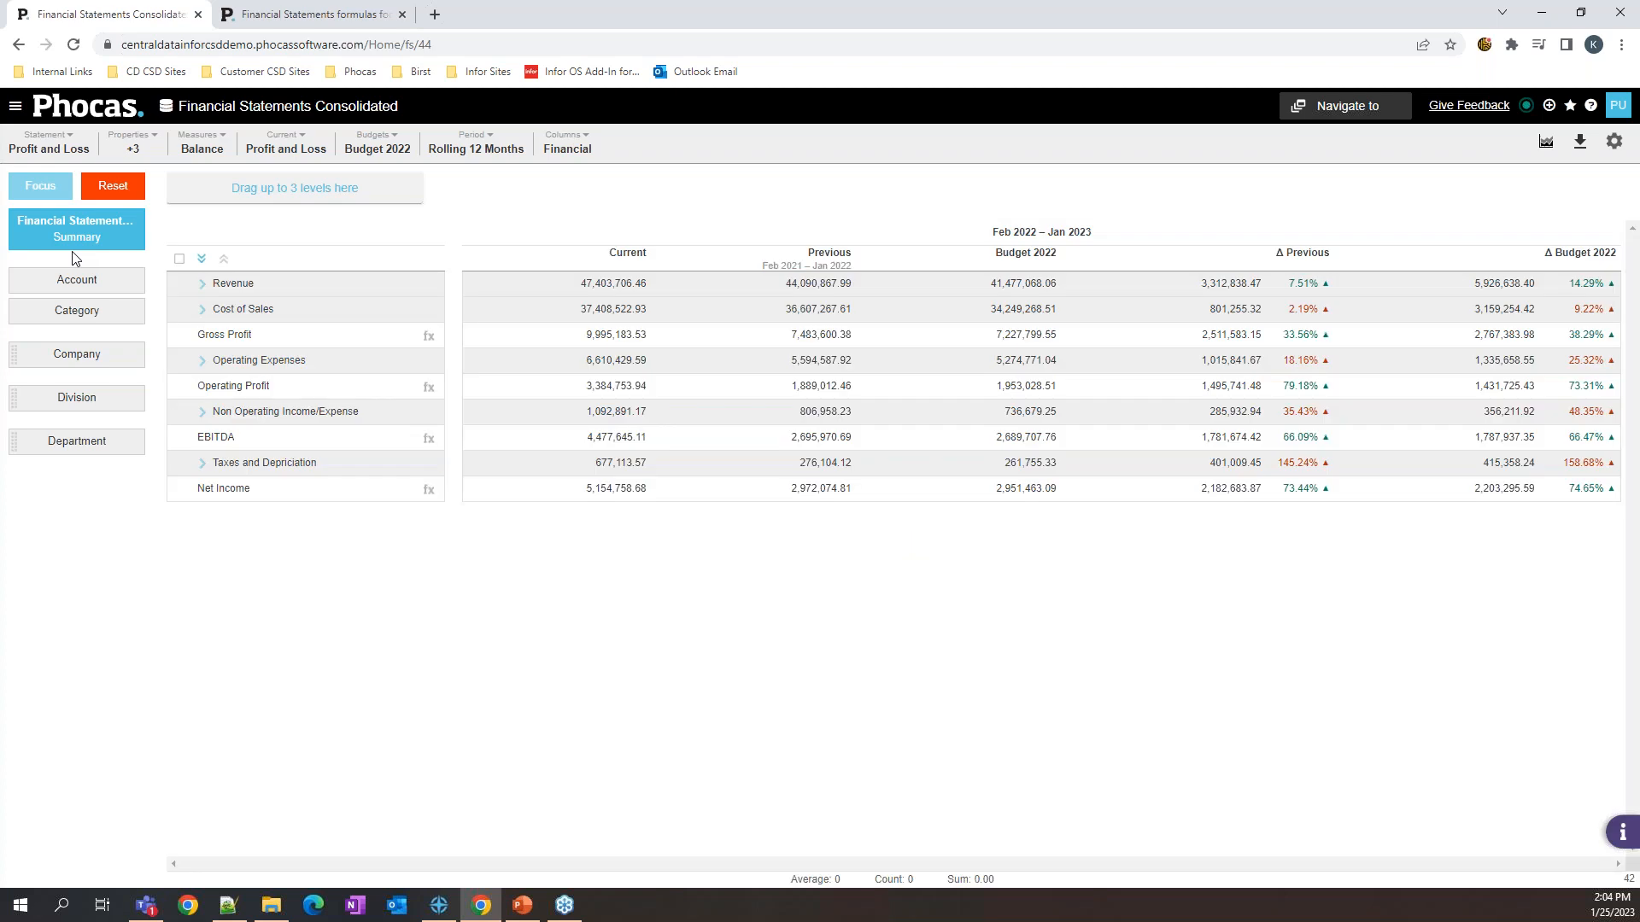
left_click(54, 152)
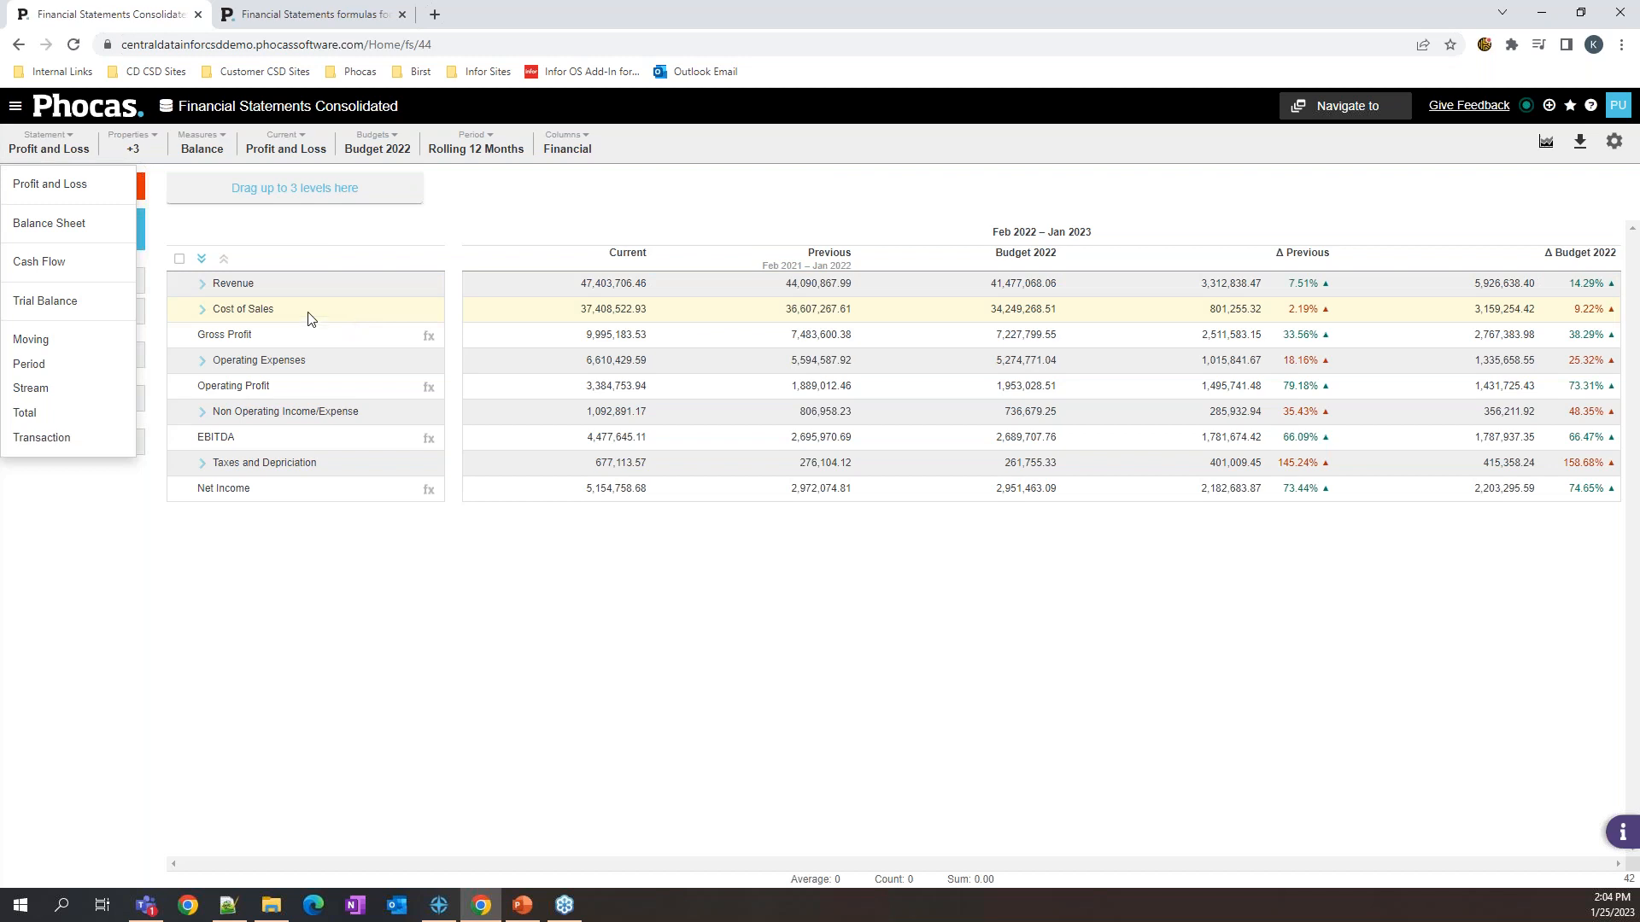
left_click(509, 205)
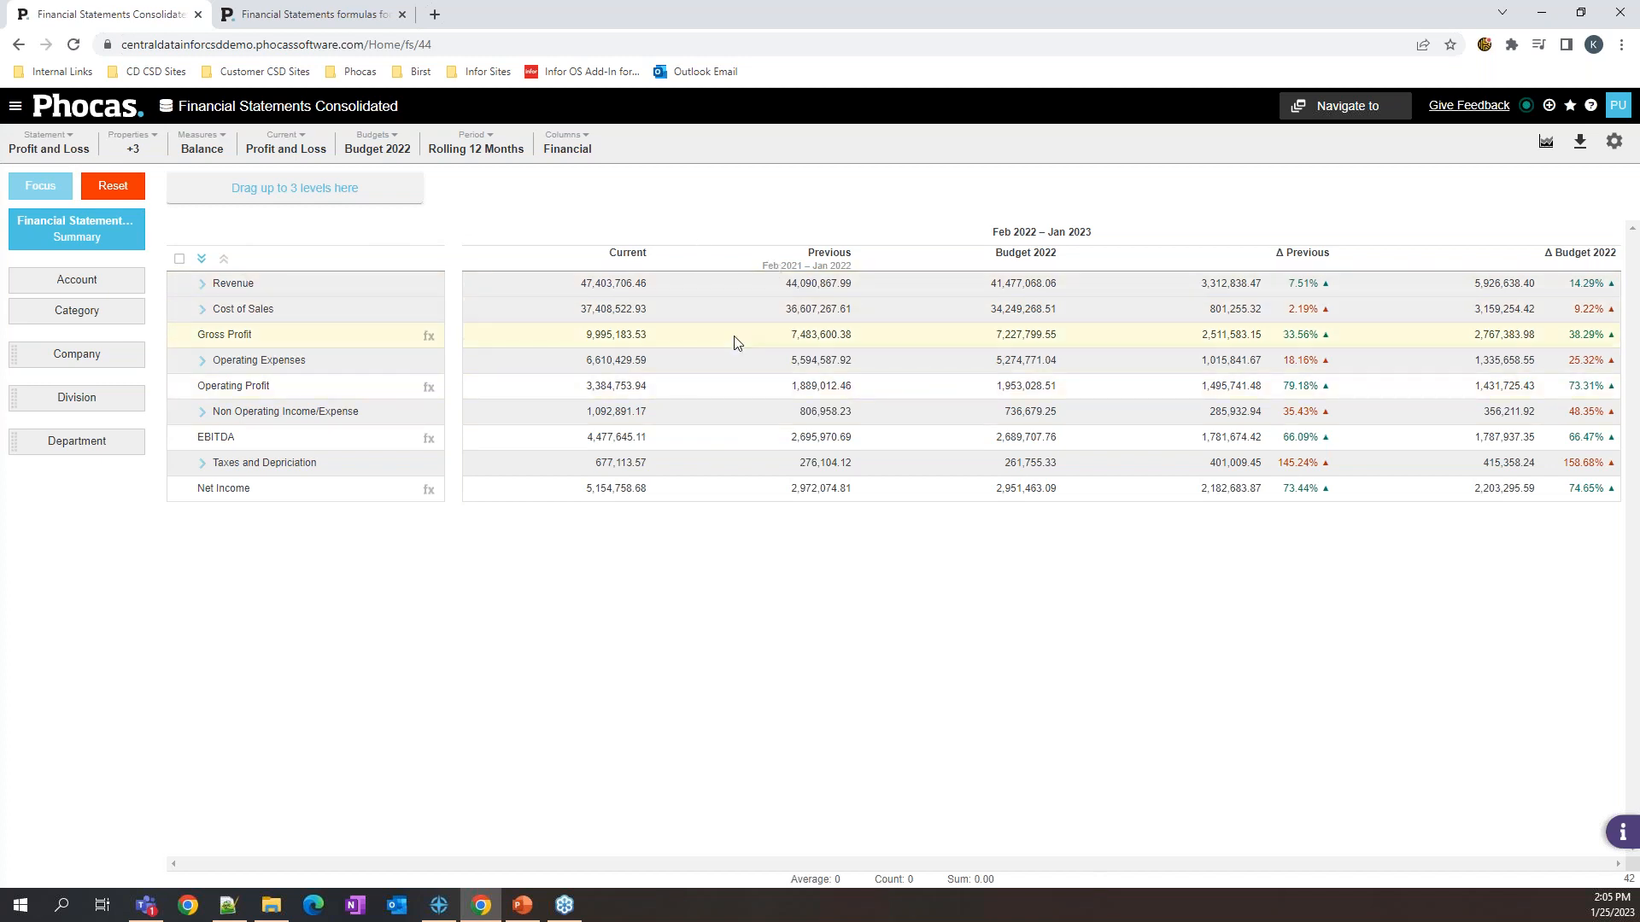
Step: Expand Revenue, Cost of Sales and all remaining categories to review the account lines of the Profit and Loss
left_click(202, 285)
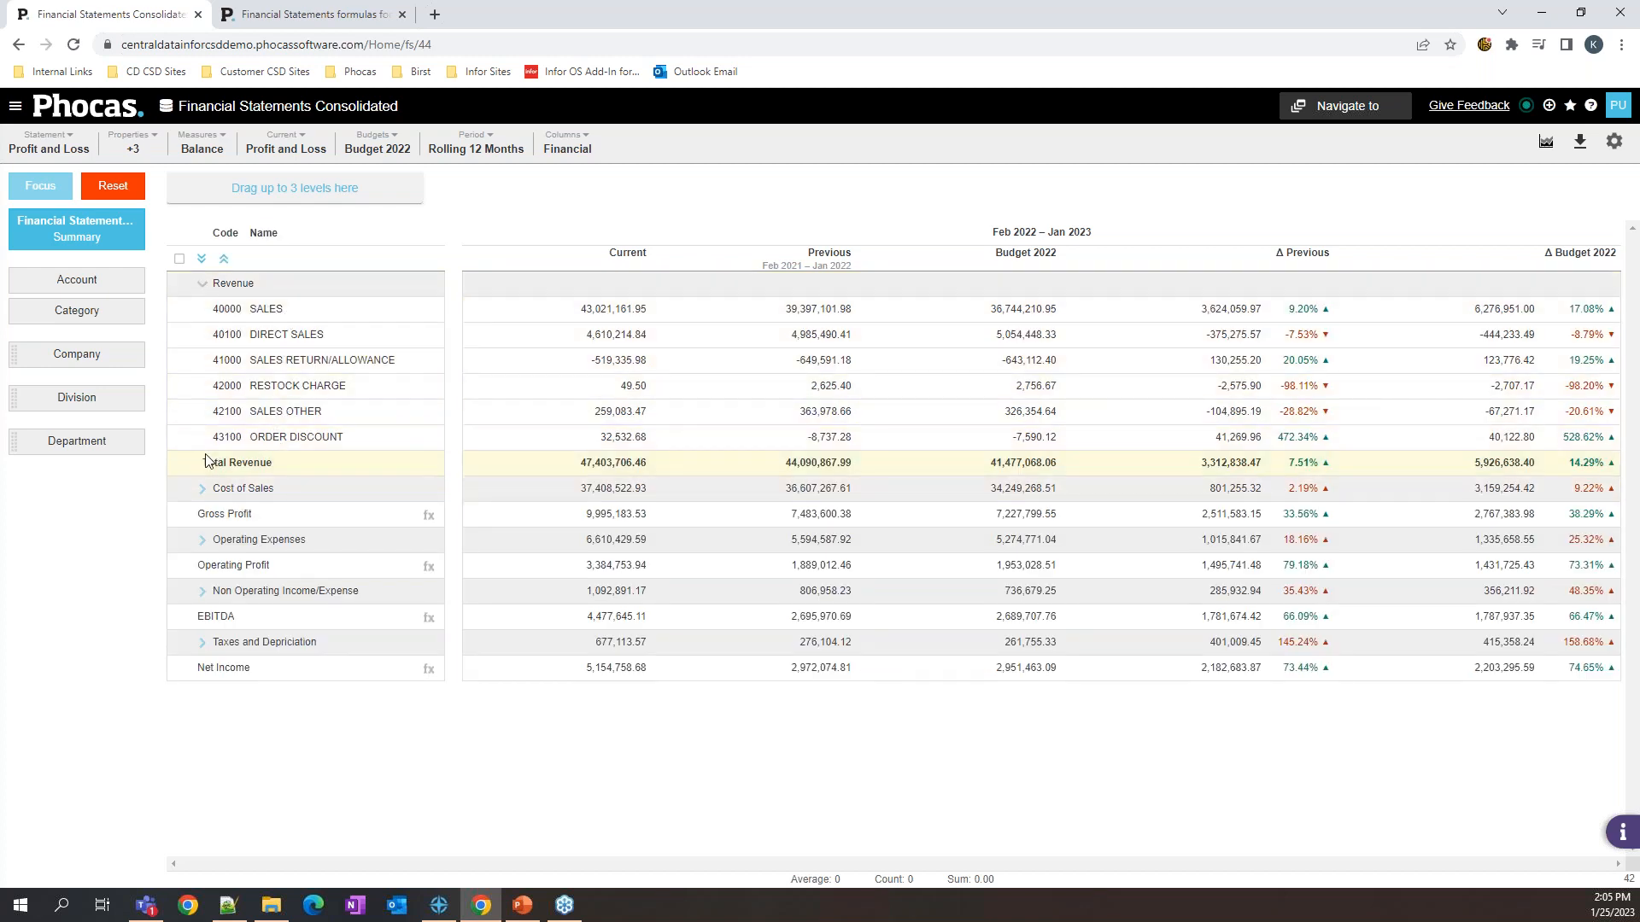
left_click(203, 488)
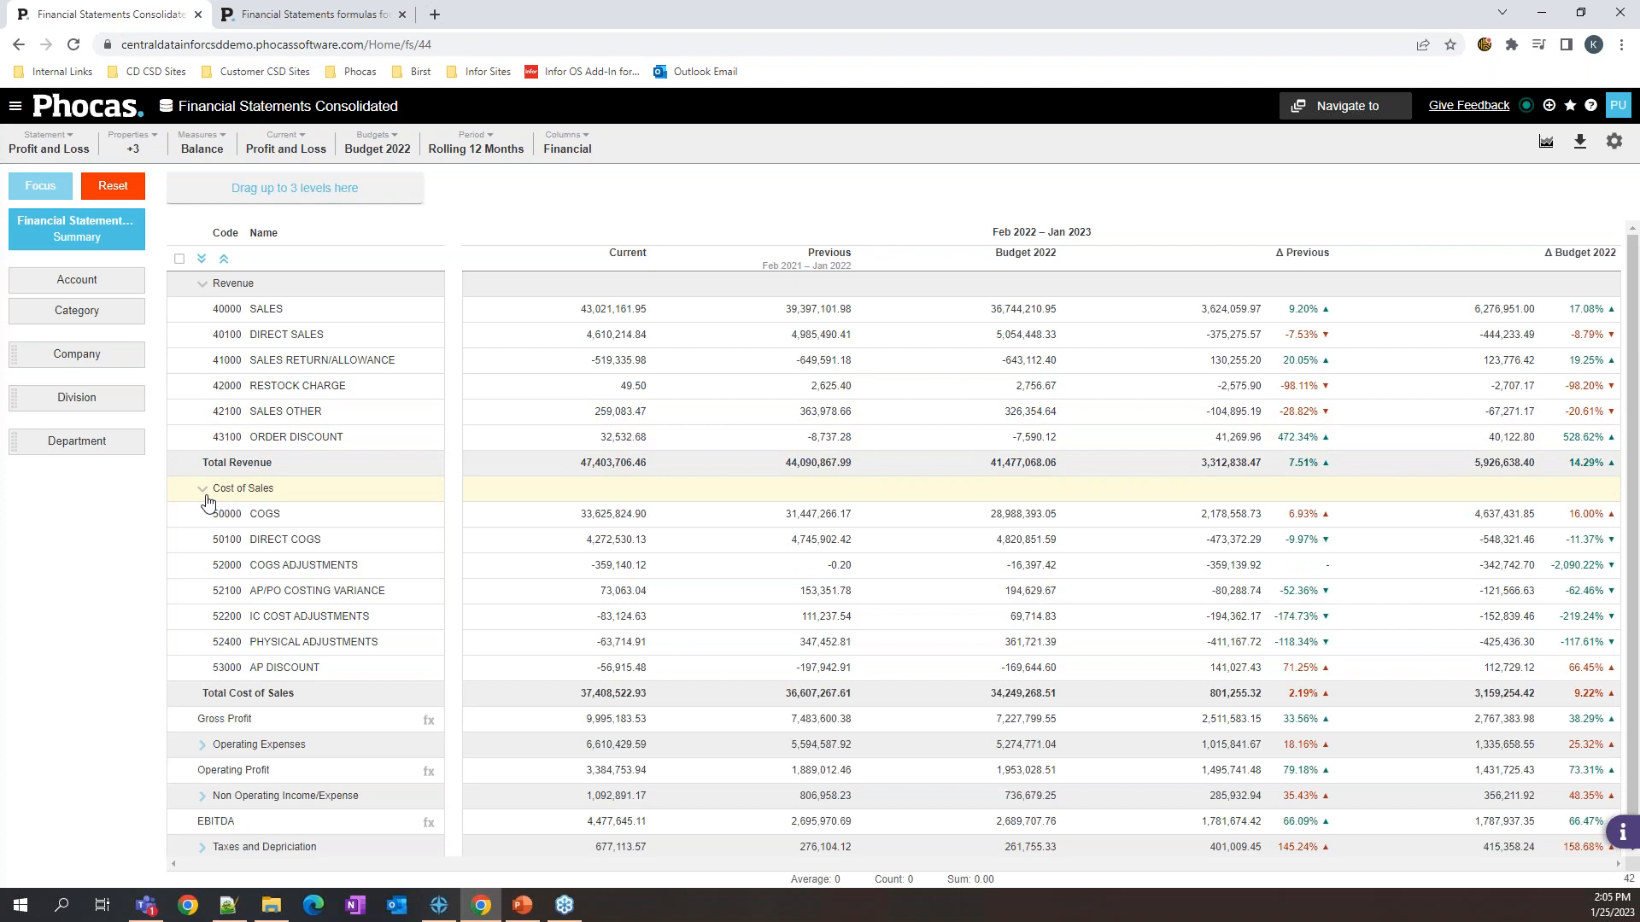
left_click(202, 260)
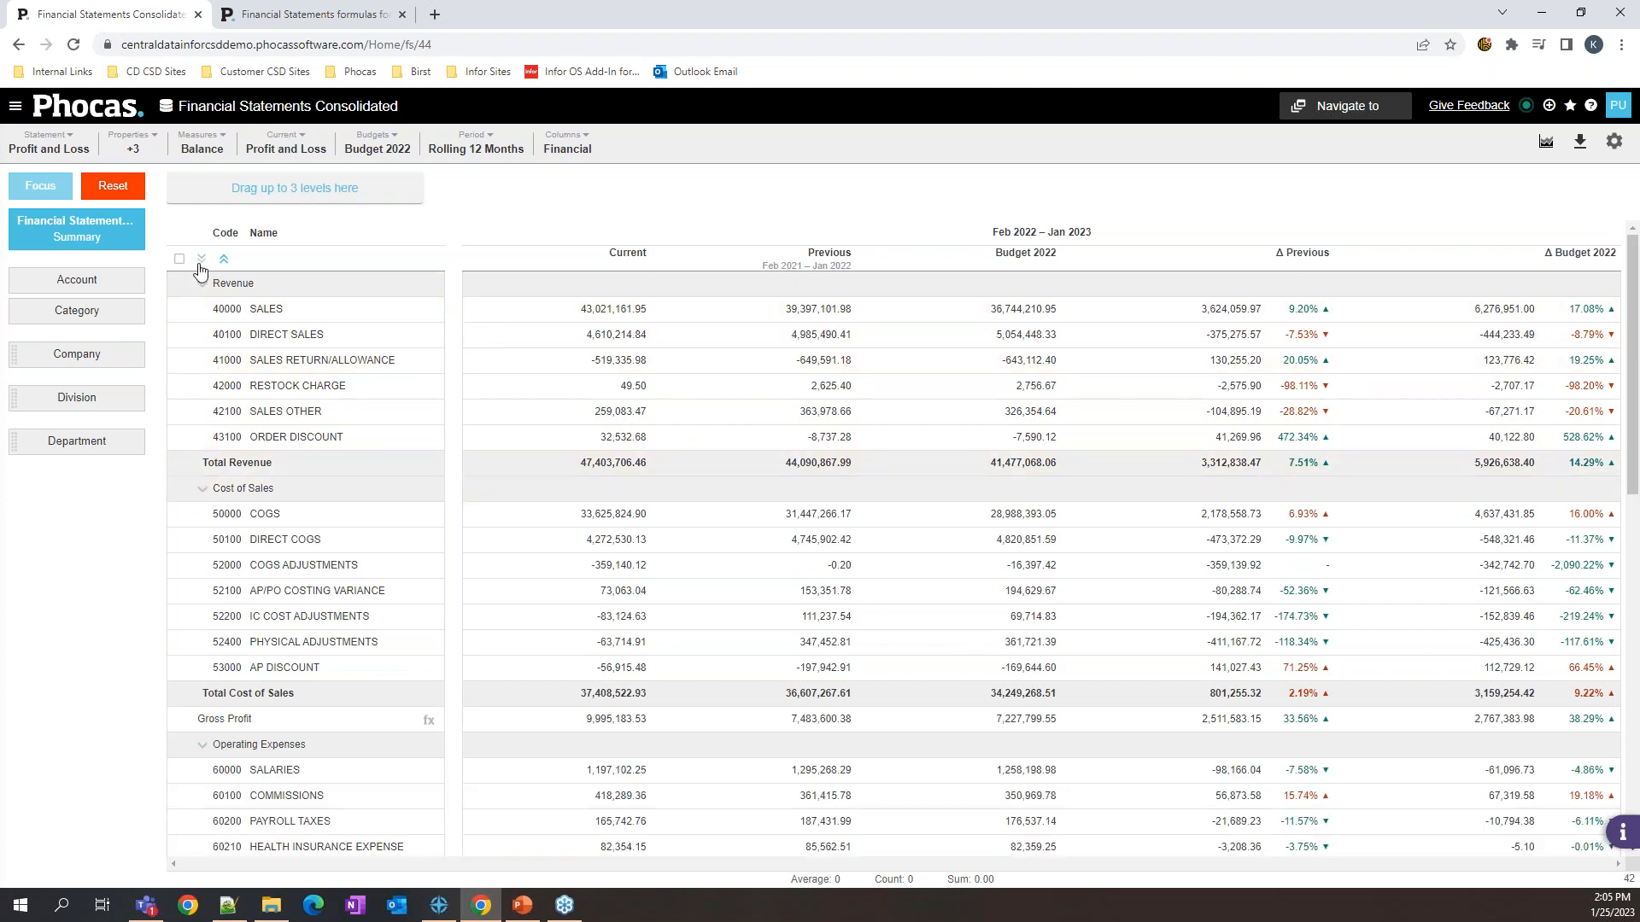
scroll(232, 499, "down", 5)
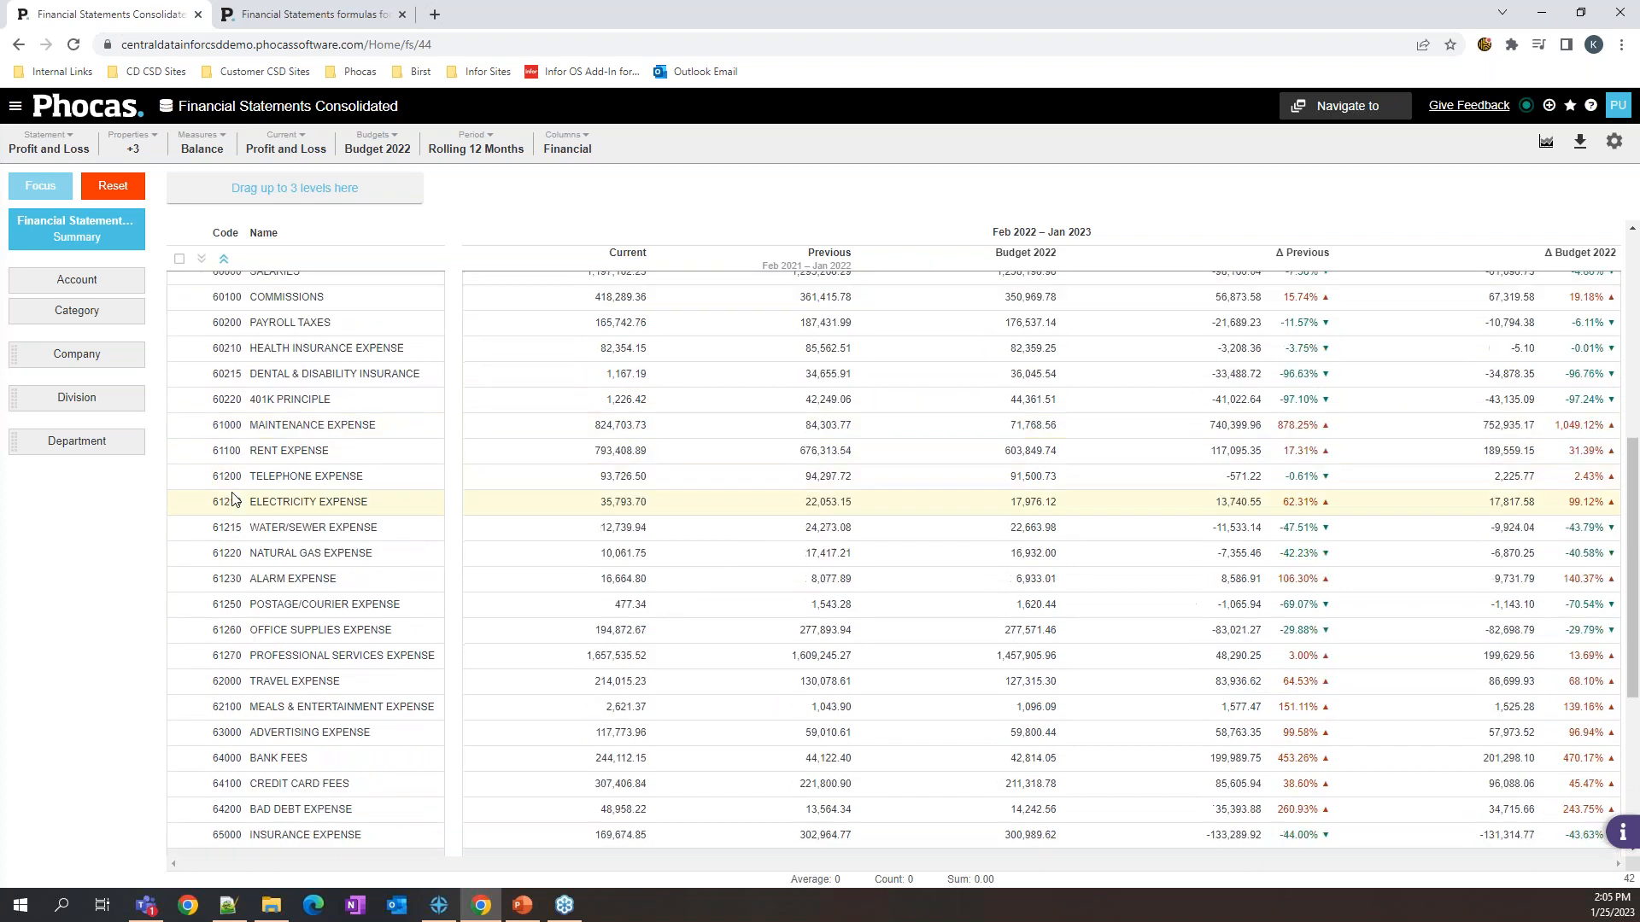
scroll(233, 498, "down", 5)
scroll(233, 495, "up", 10)
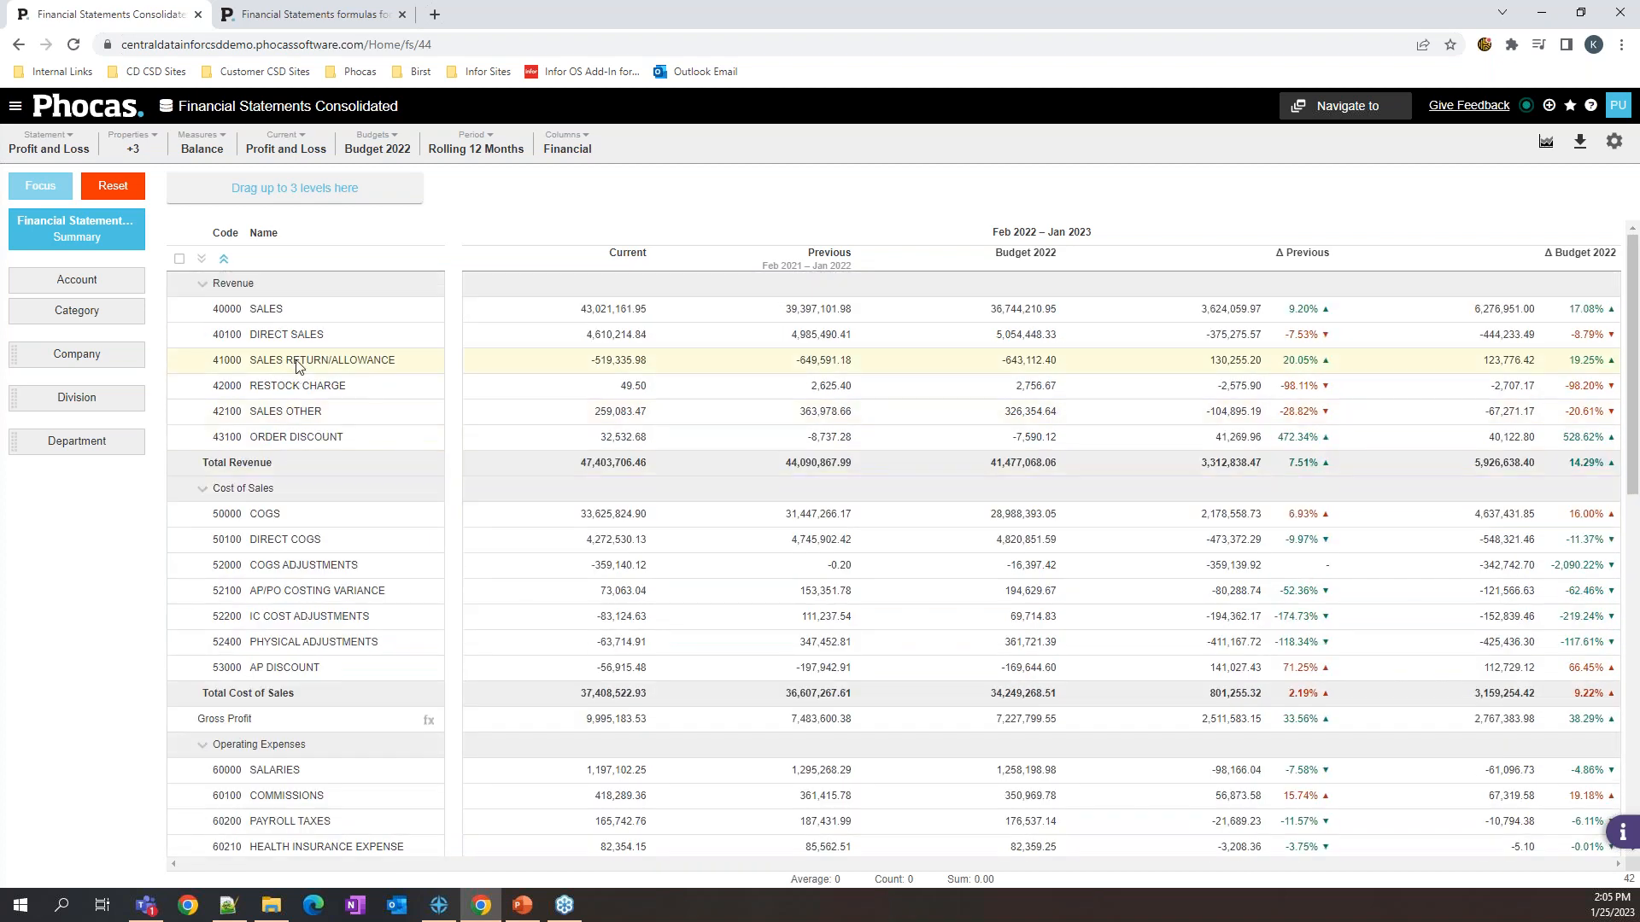
Step: Set the reporting period to 2022 and expand all categories to review the account-level comparisons
left_click(477, 157)
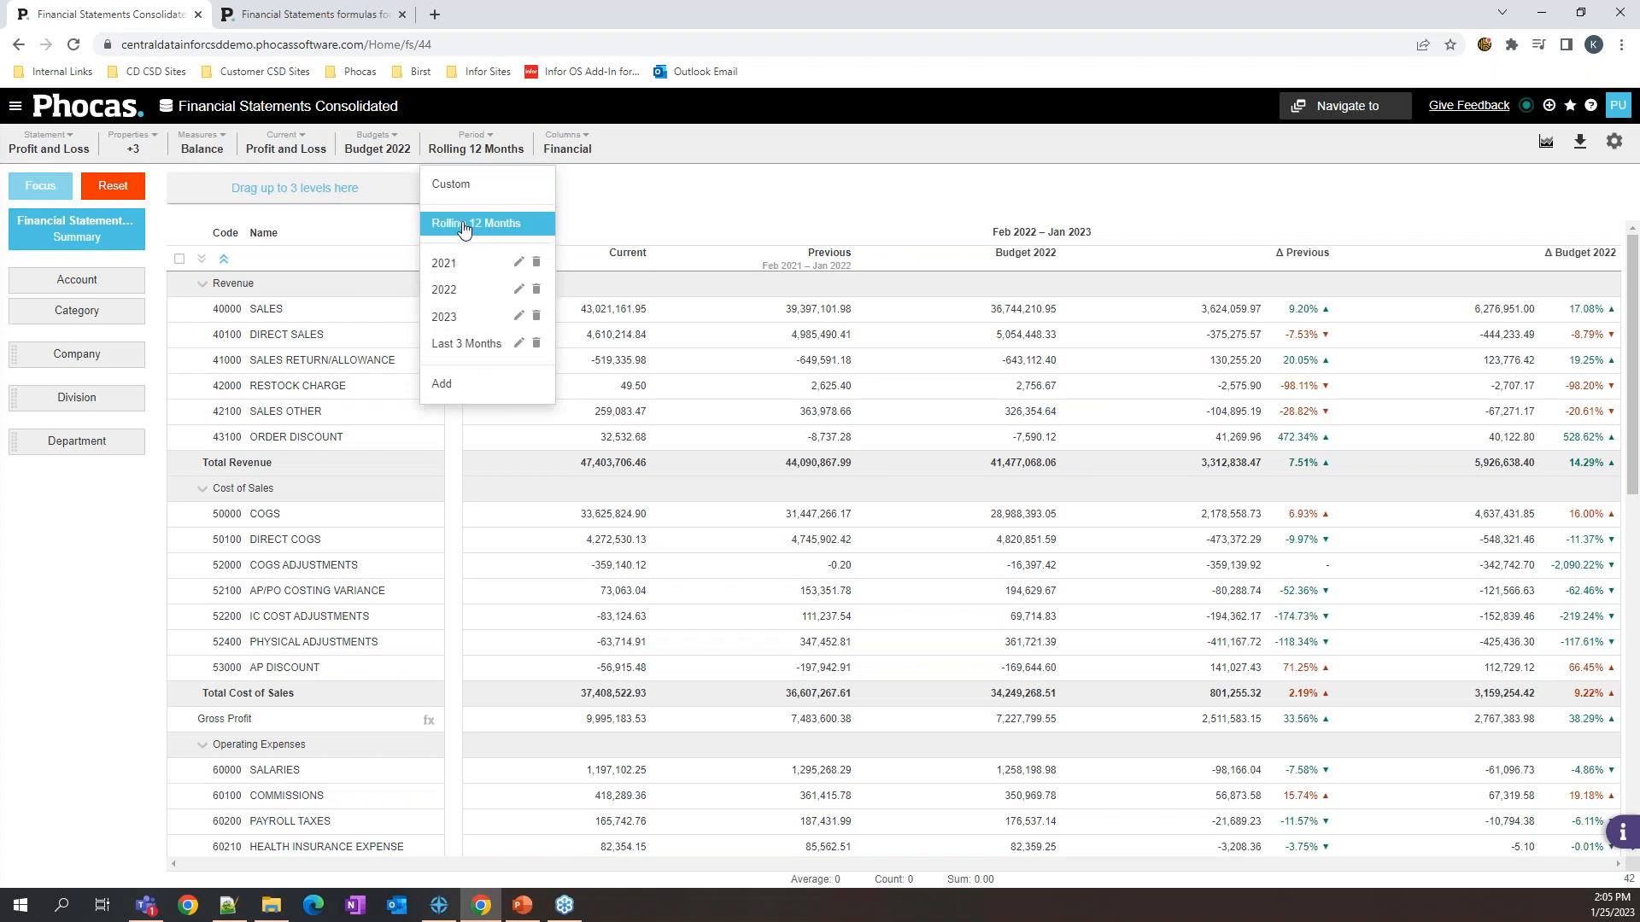
left_click(462, 294)
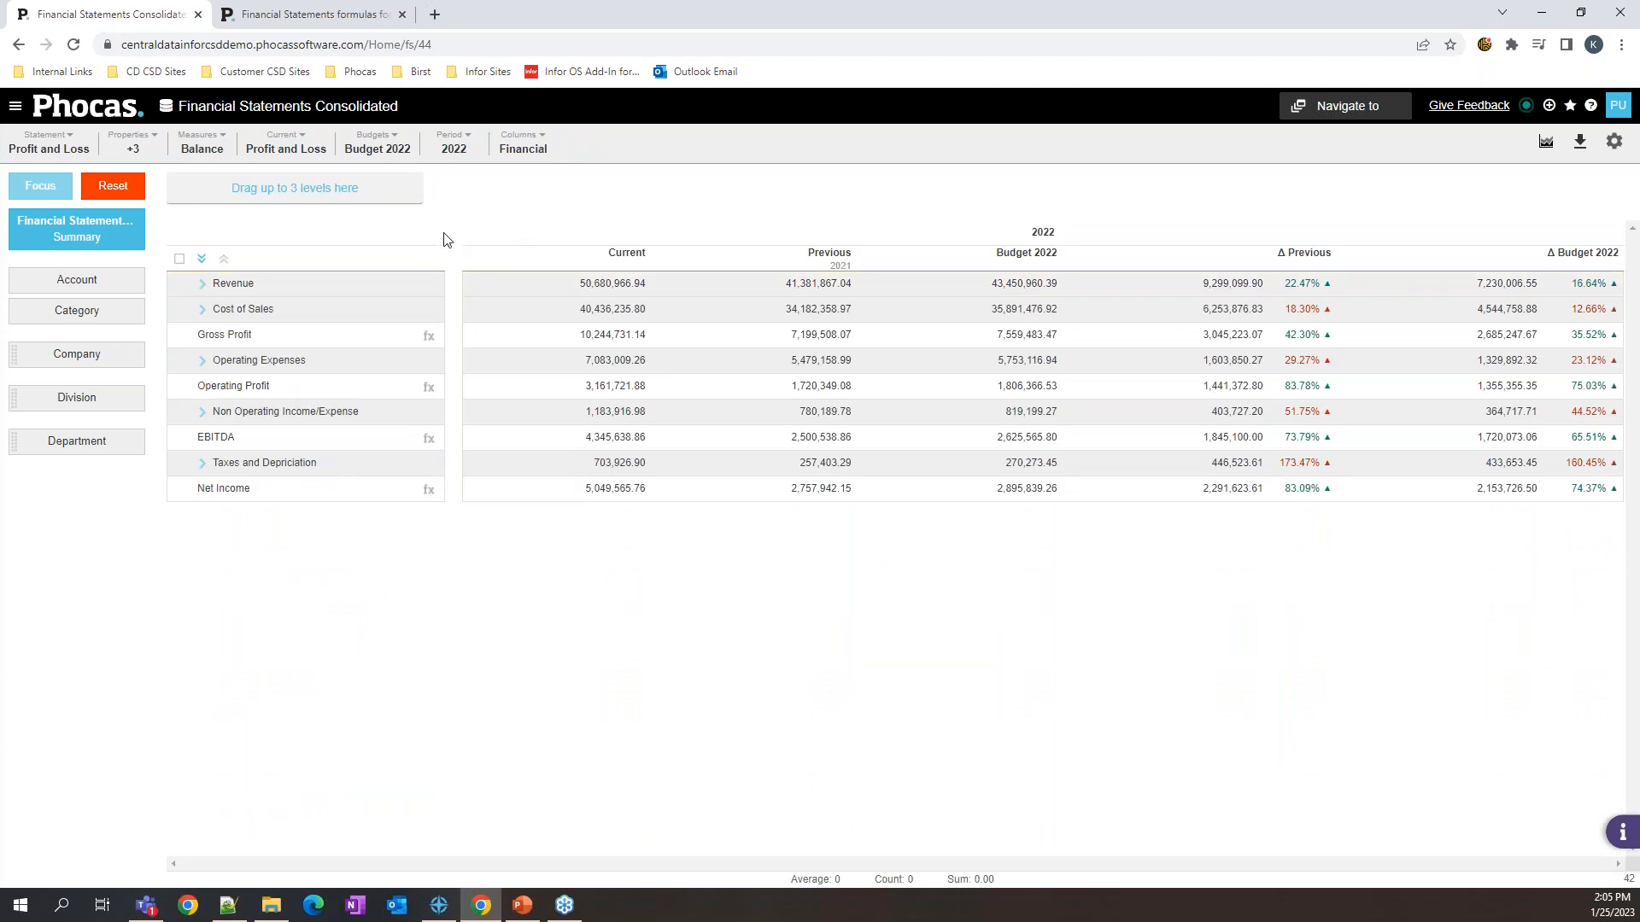
left_click(202, 259)
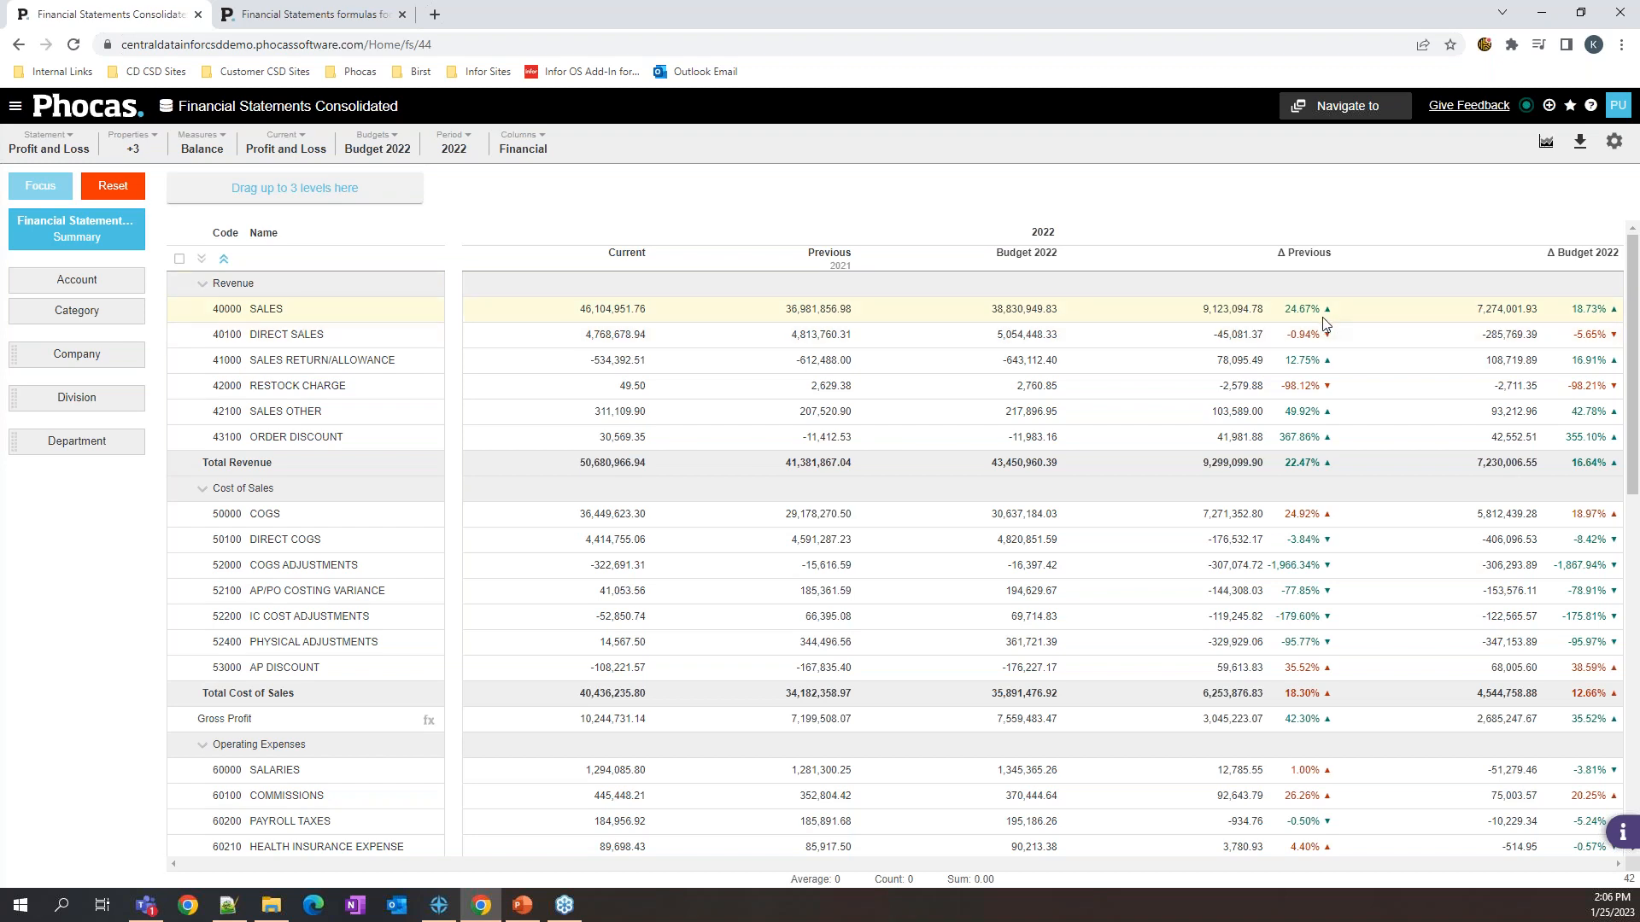
scroll(1322, 326, "down", 2)
scroll(1319, 331, "down", 2)
scroll(1319, 331, "up", 4)
Step: Add the Division and Department account properties to the statement and expand all categories to review them
left_click(133, 141)
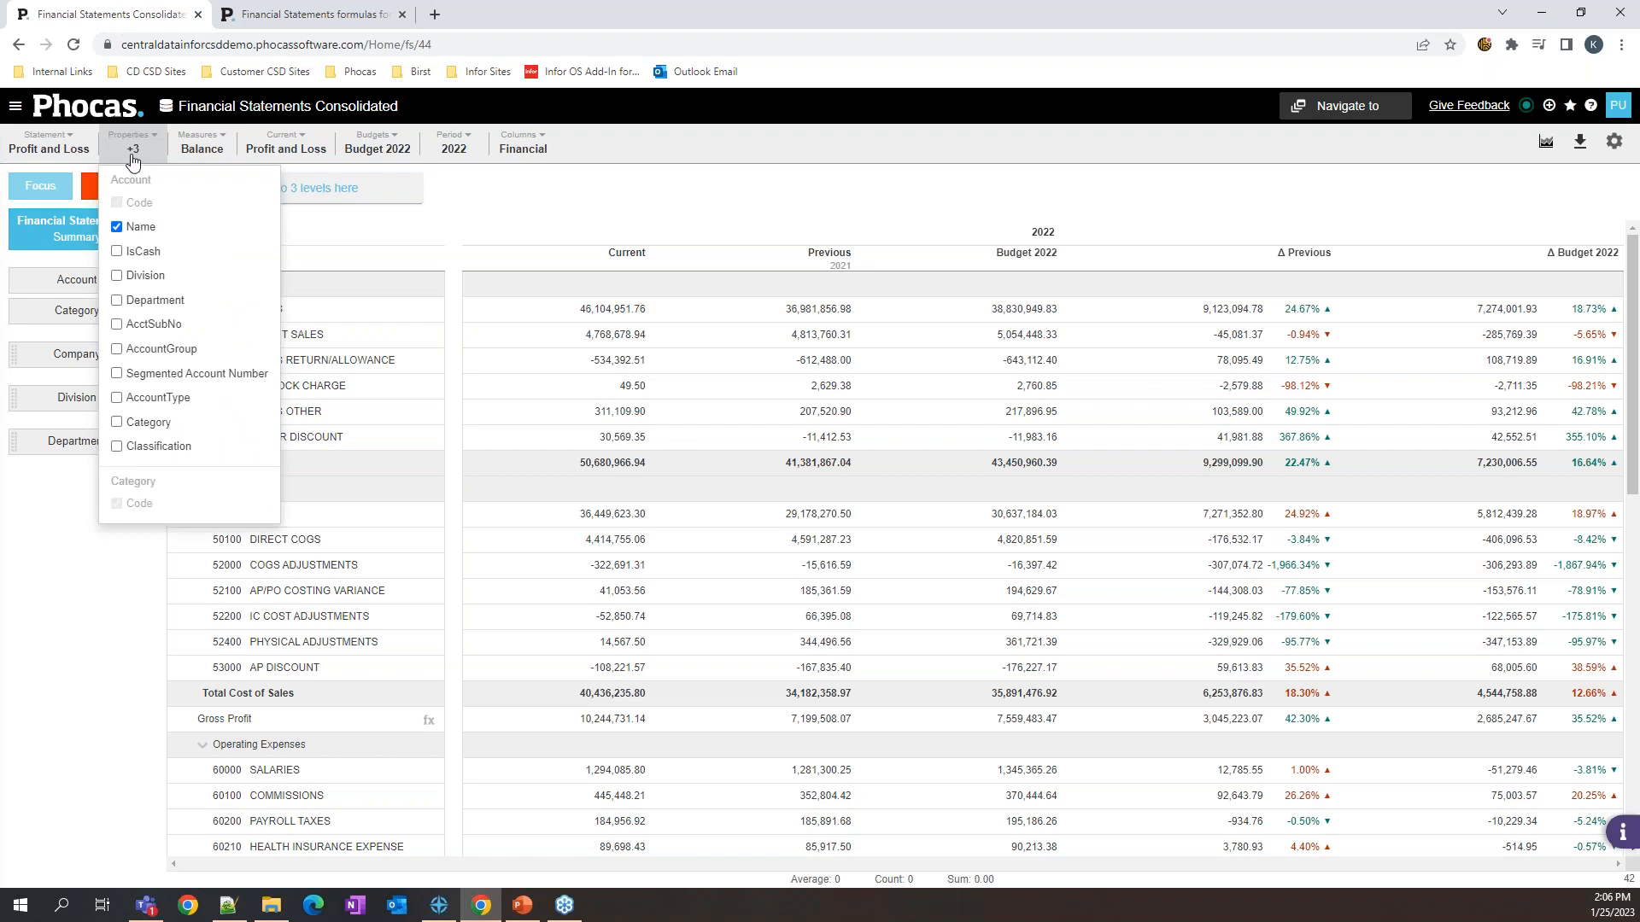
left_click(143, 278)
left_click(142, 301)
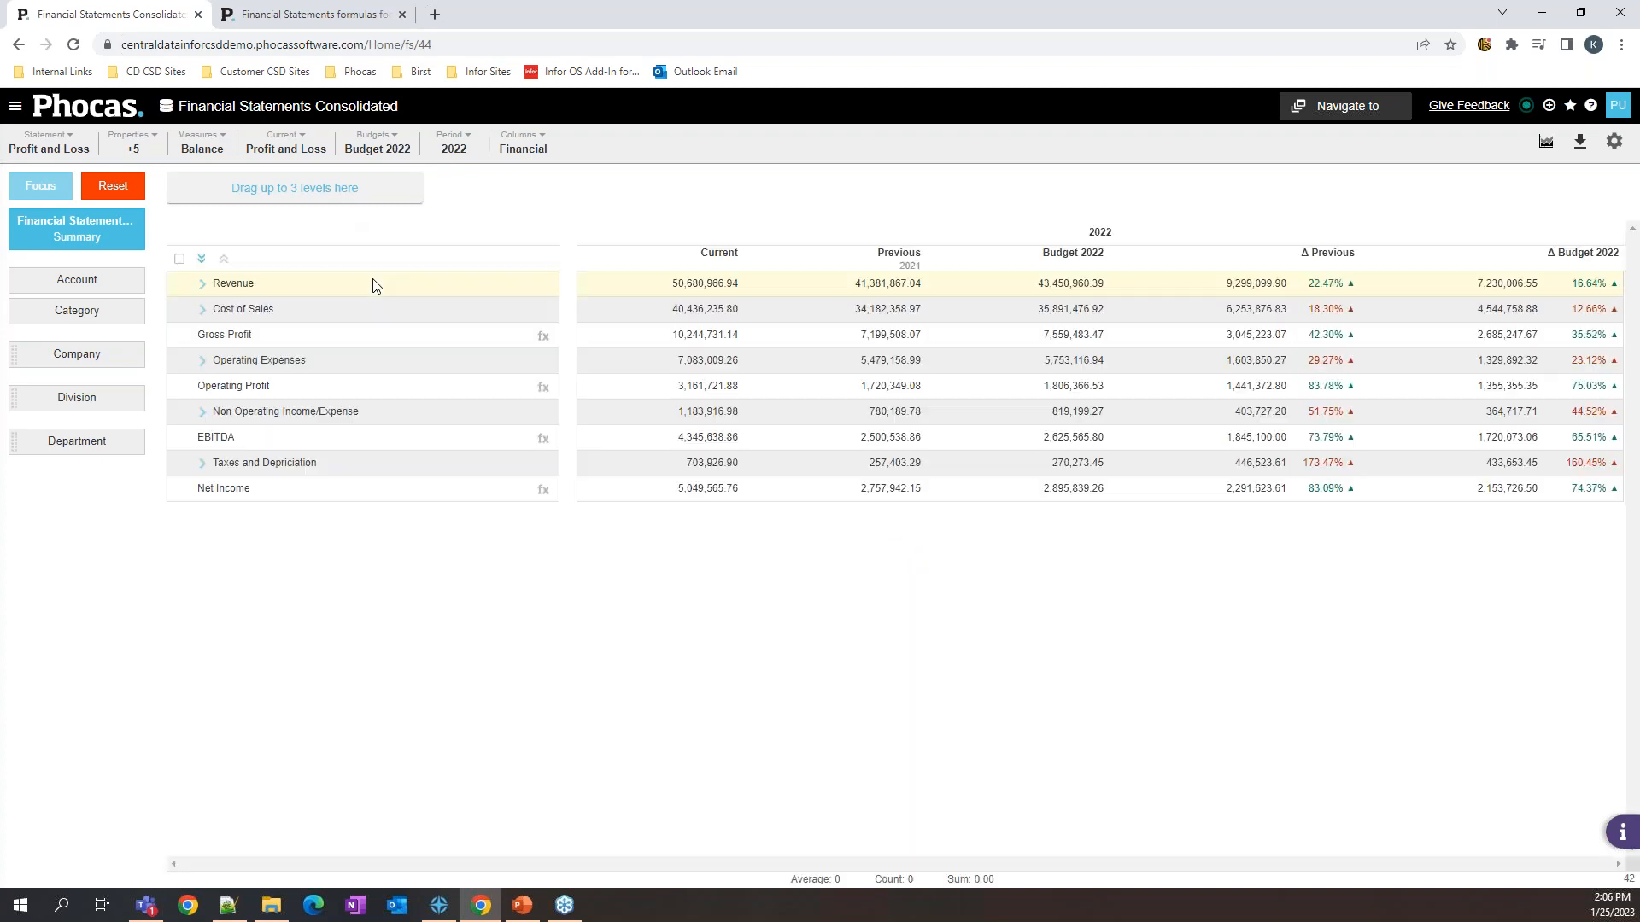
left_click(202, 260)
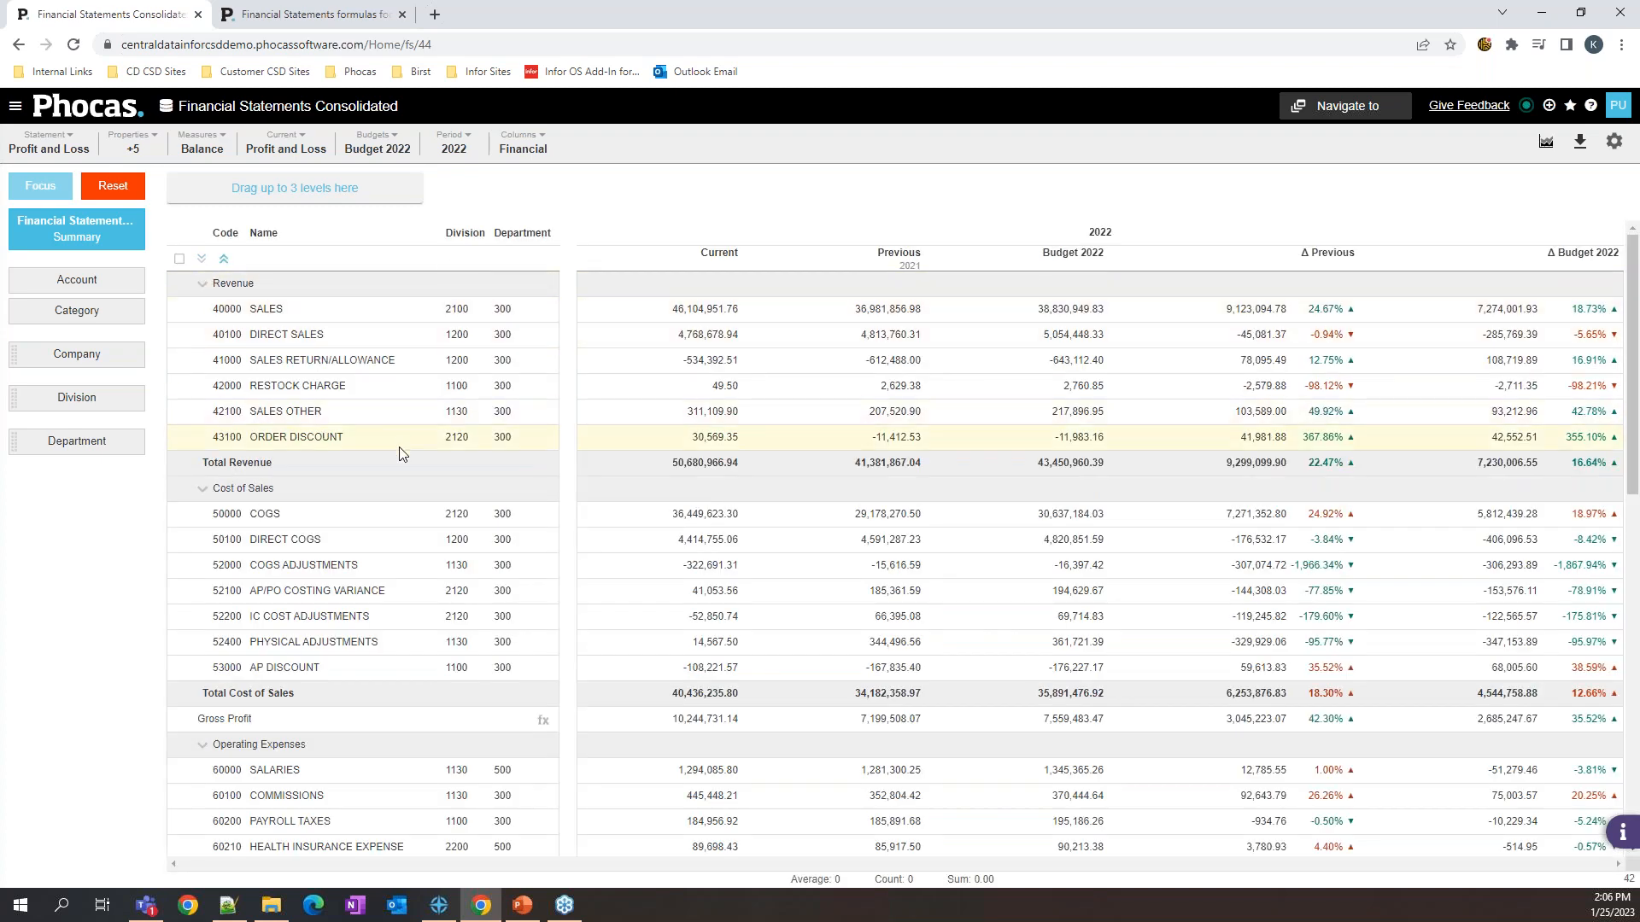
scroll(397, 479, "down", 4)
scroll(397, 493, "up", 4)
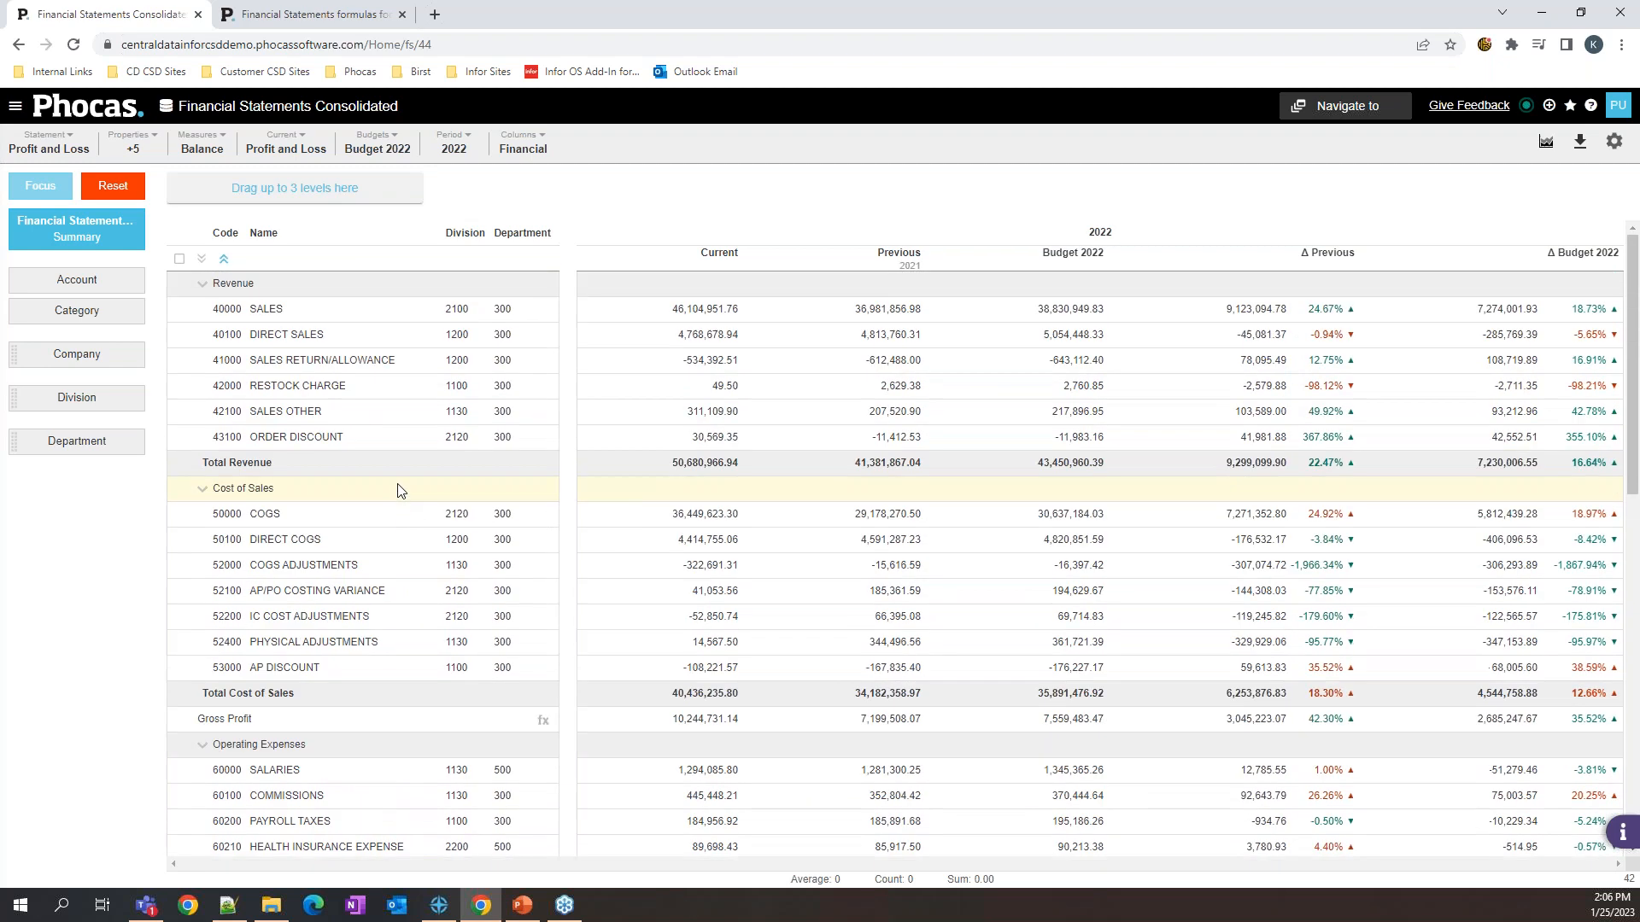
Step: Remove the Division and Department properties from the statement and expand all categories again
left_click(126, 160)
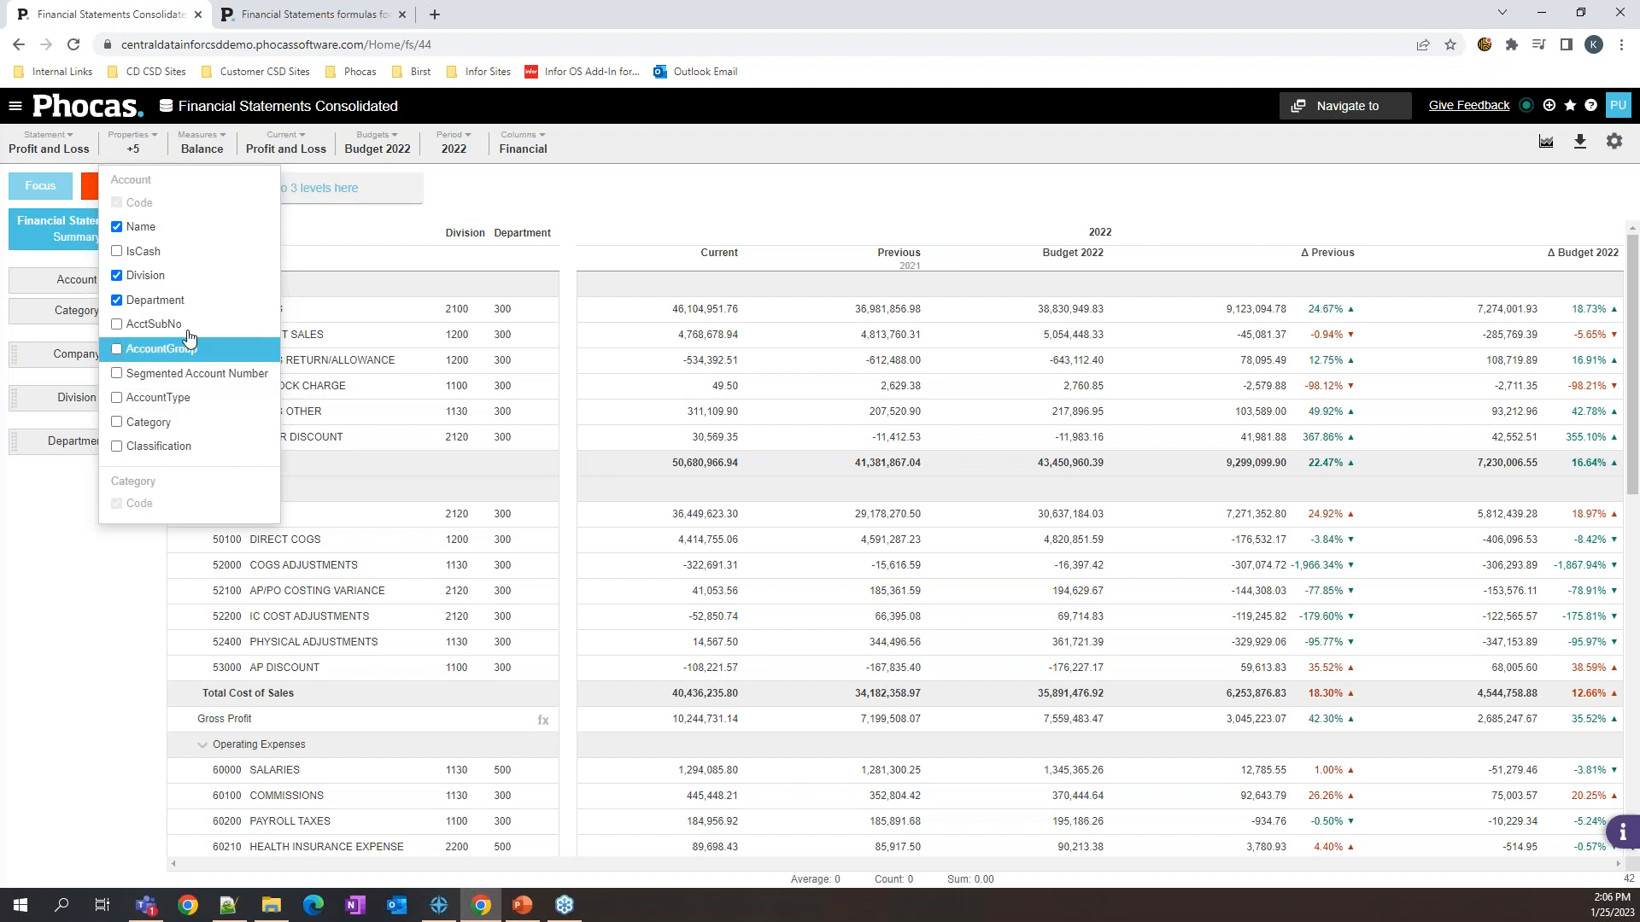
left_click(117, 275)
left_click(117, 300)
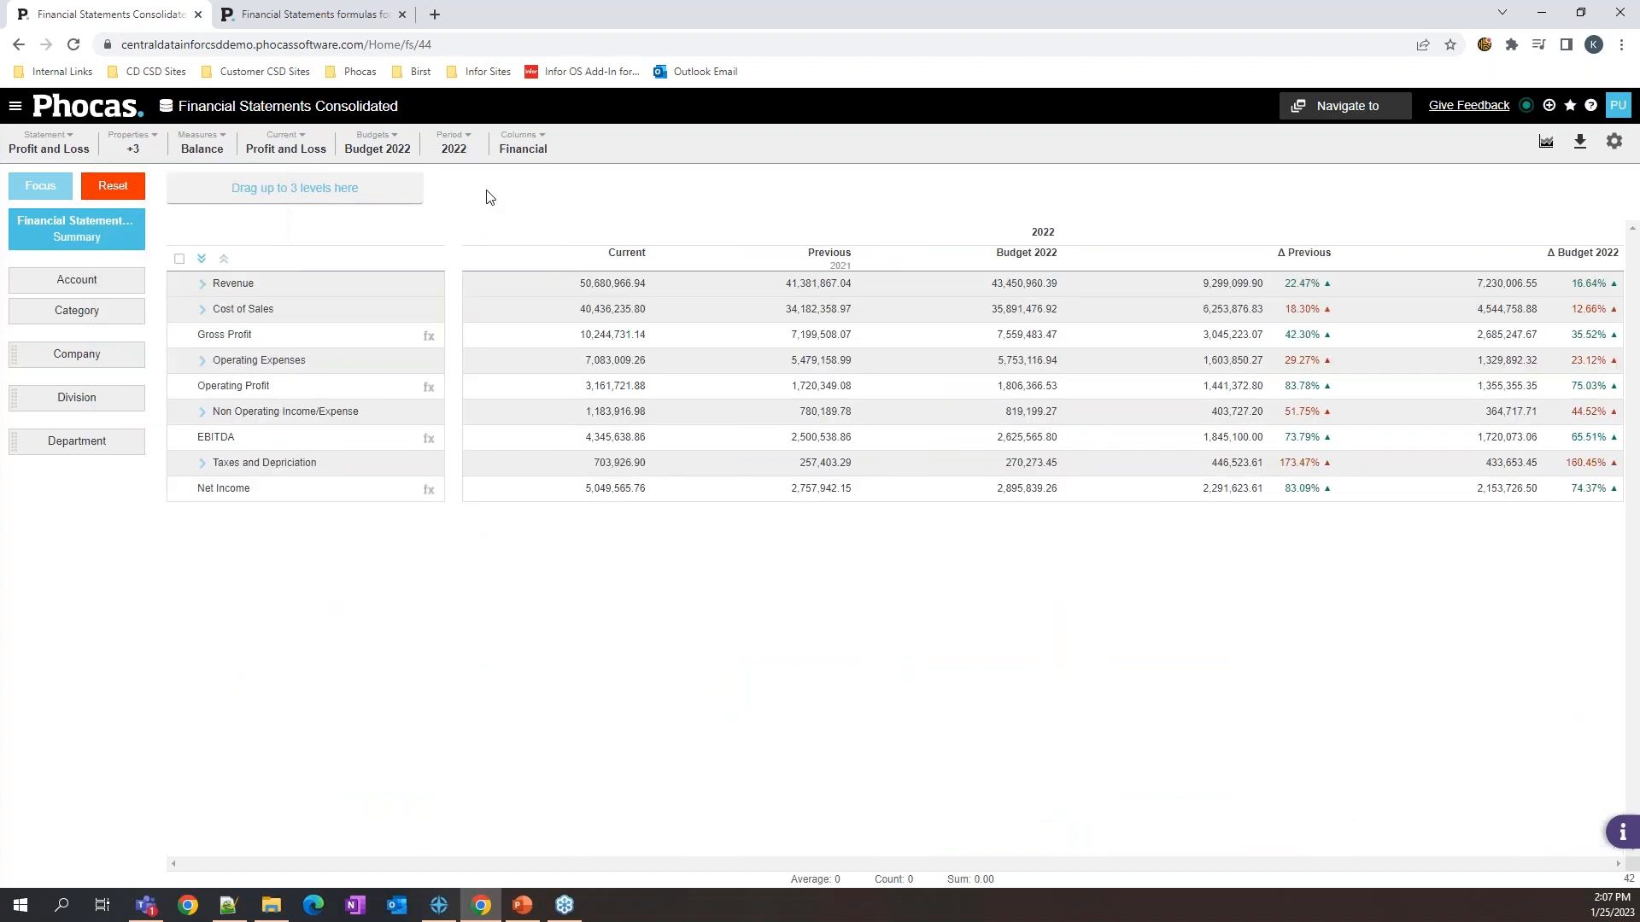
left_click(202, 258)
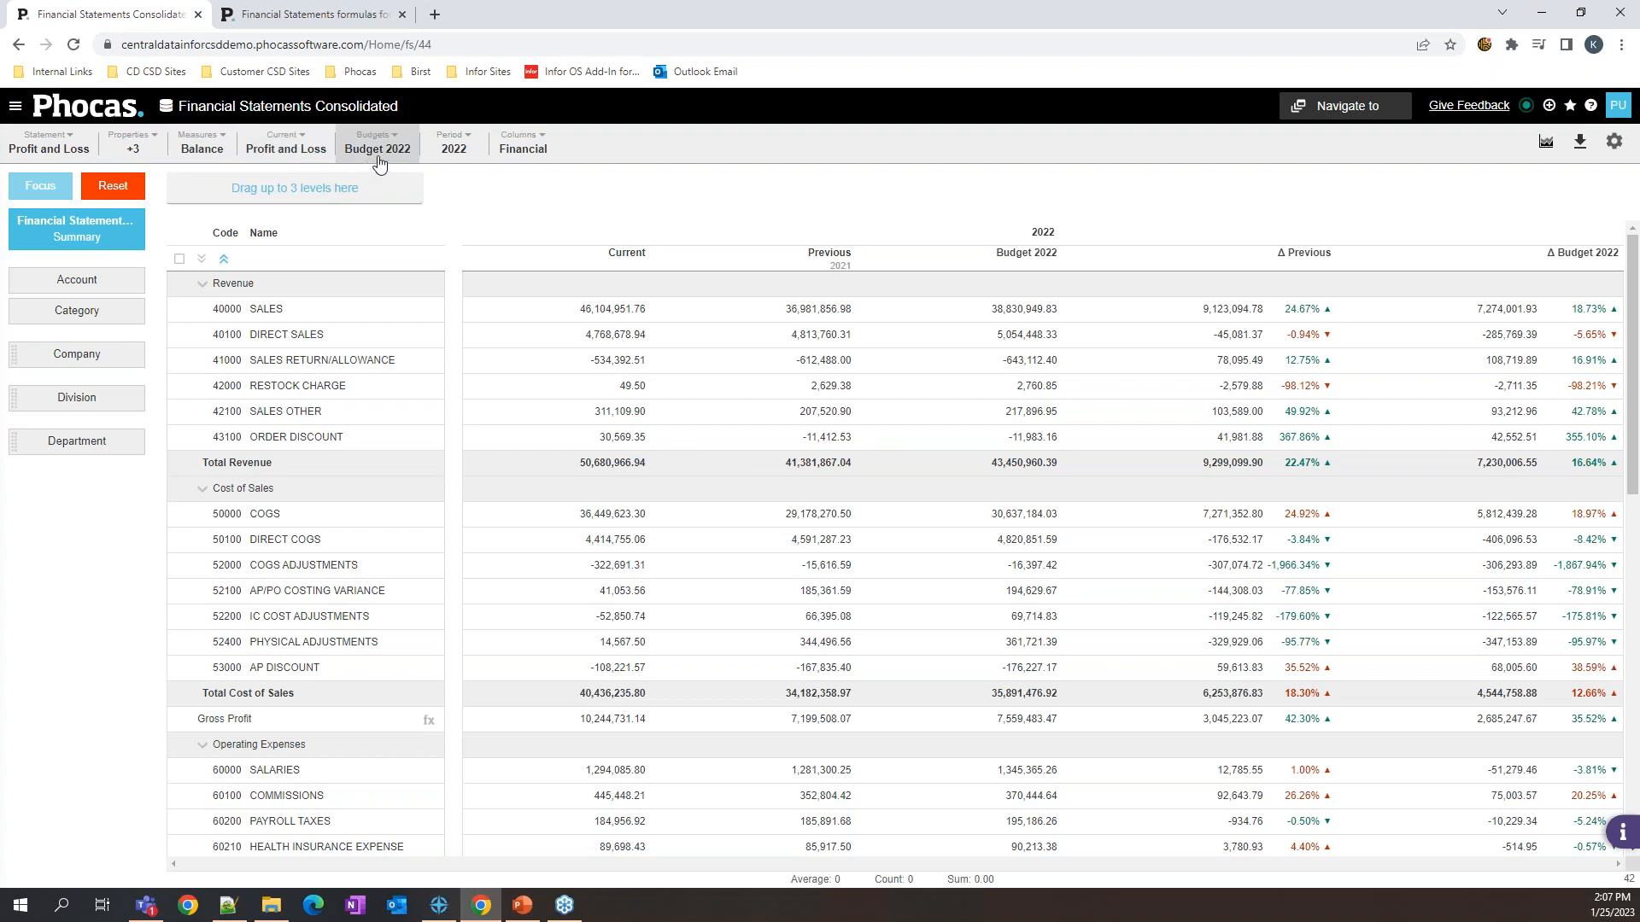
Step: Look over the selectable budgets and the source options for the Current column without changing them
left_click(378, 153)
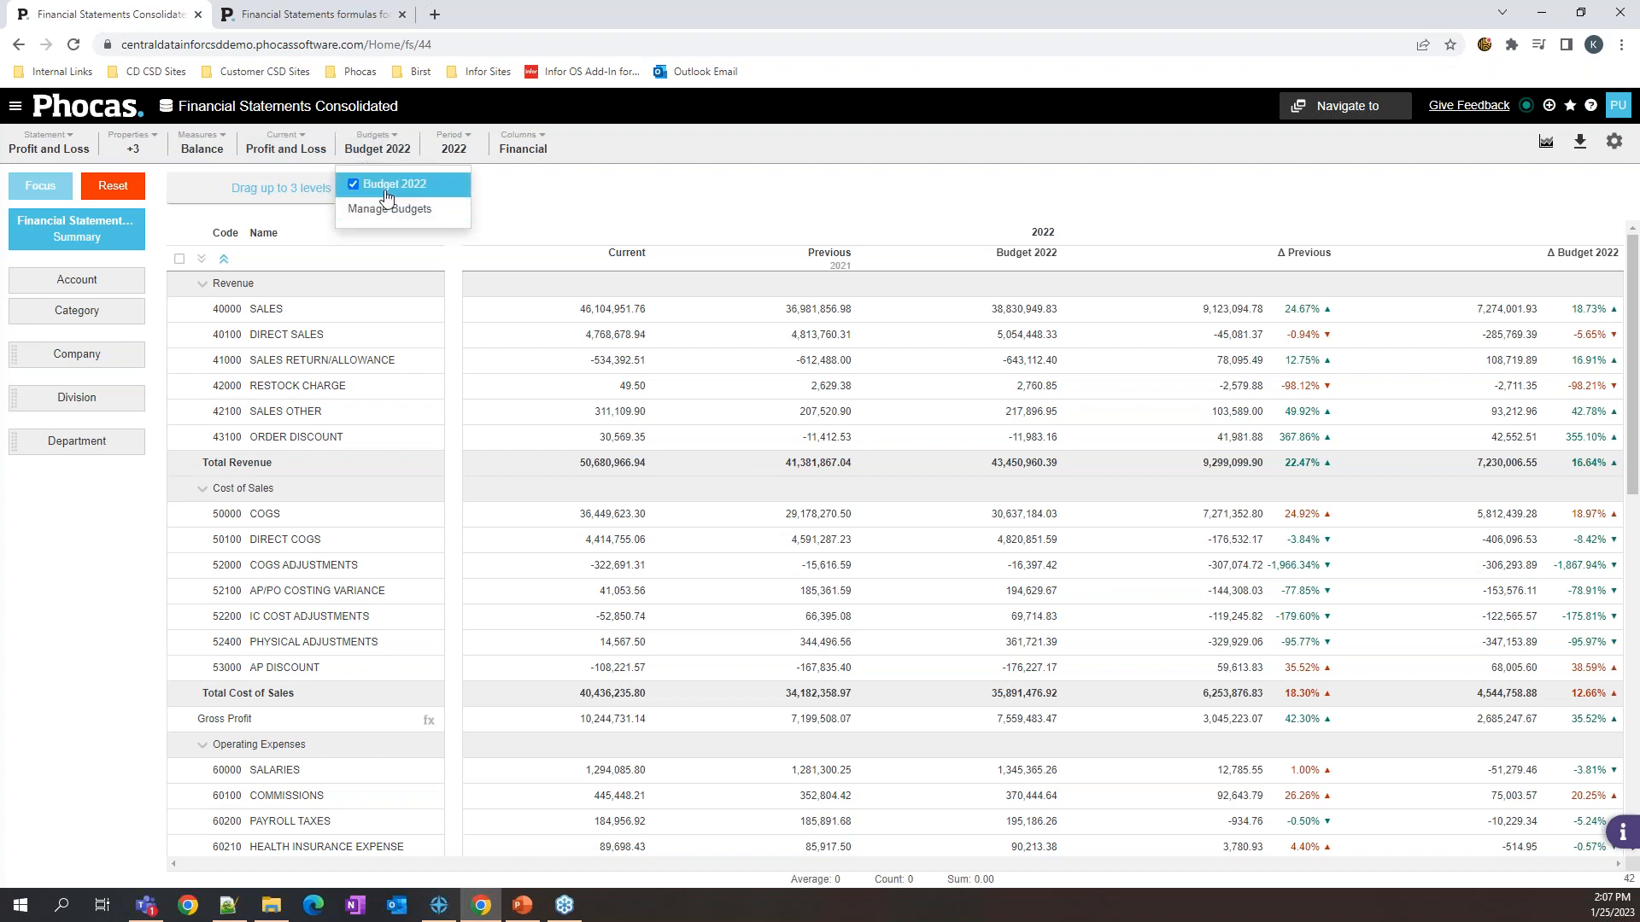
left_click(290, 152)
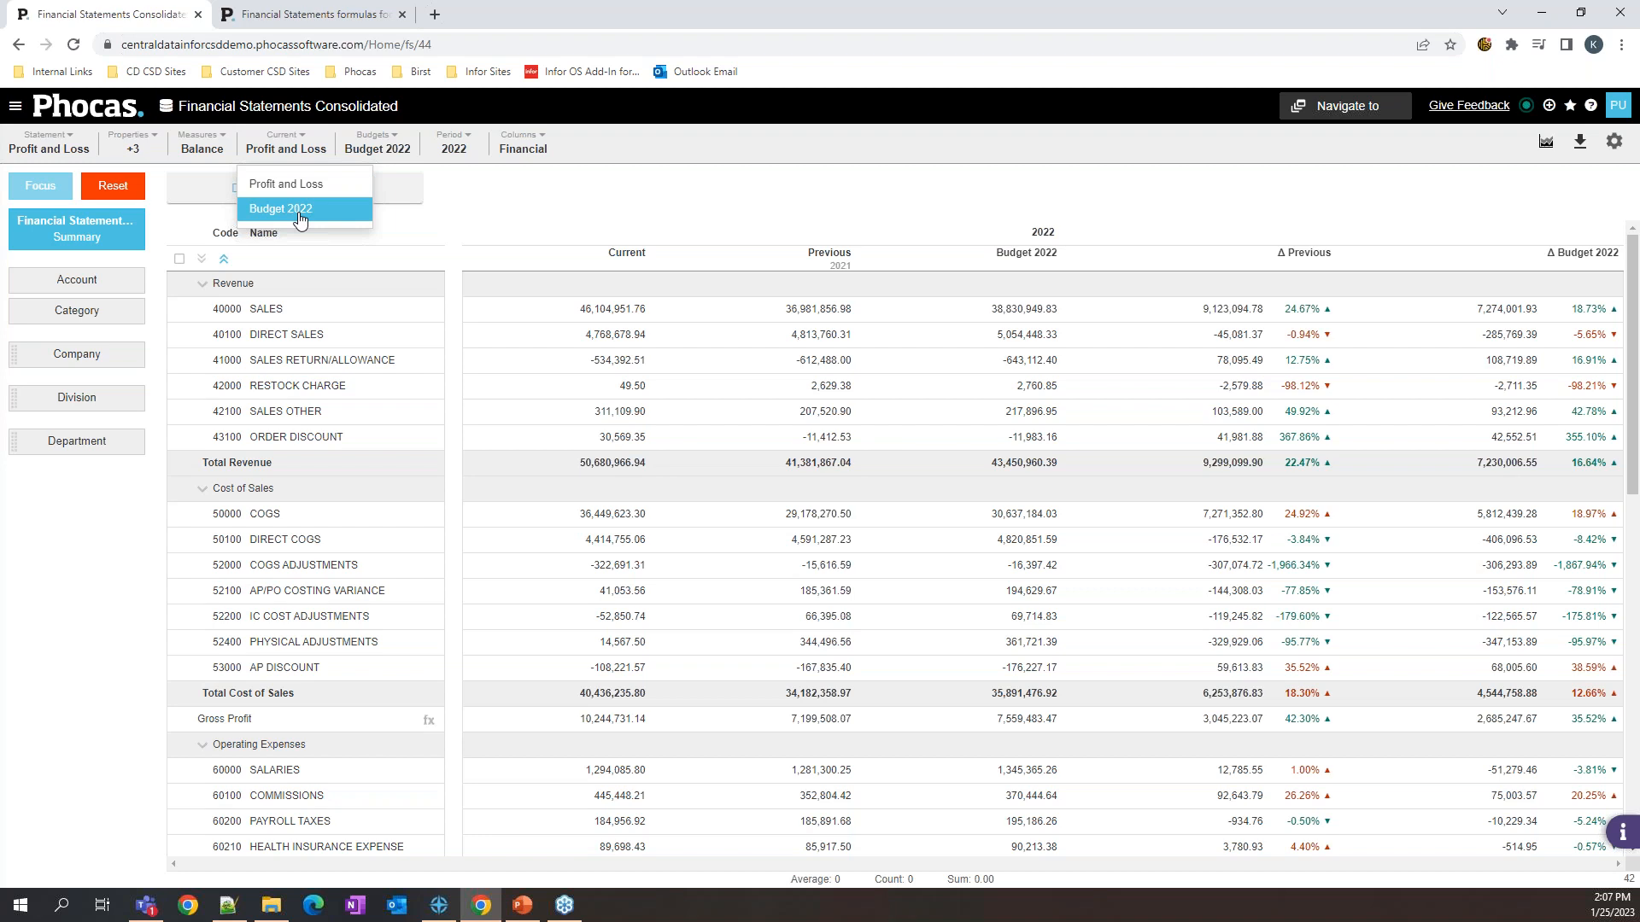
left_click(476, 188)
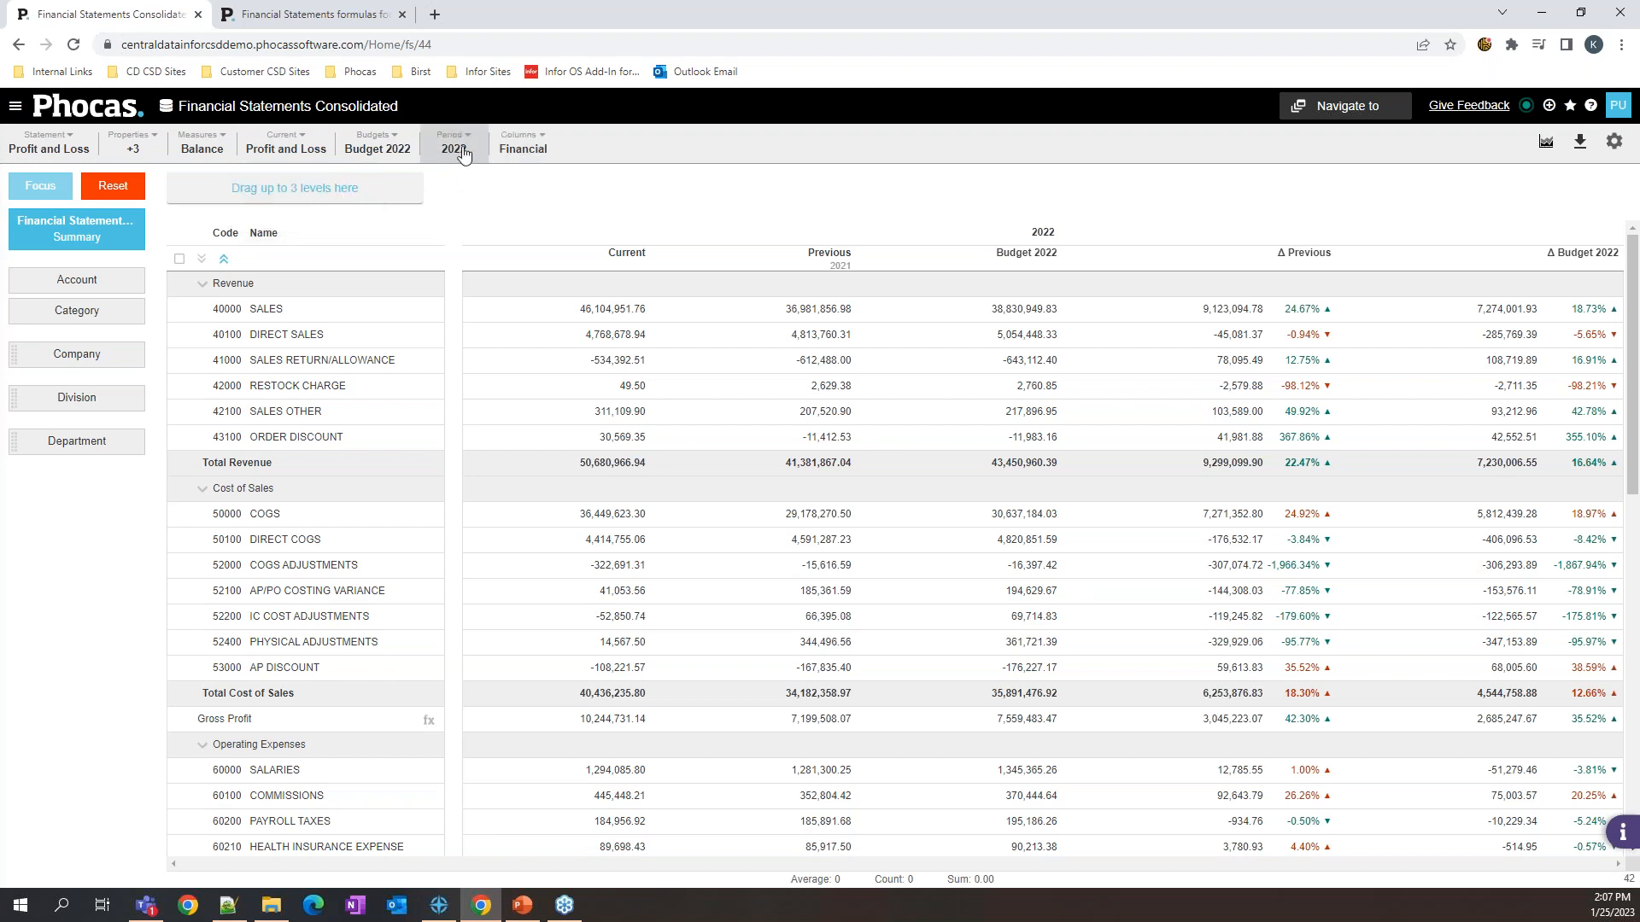
Step: Hide the Budgets and Previous columns in the statement
left_click(529, 152)
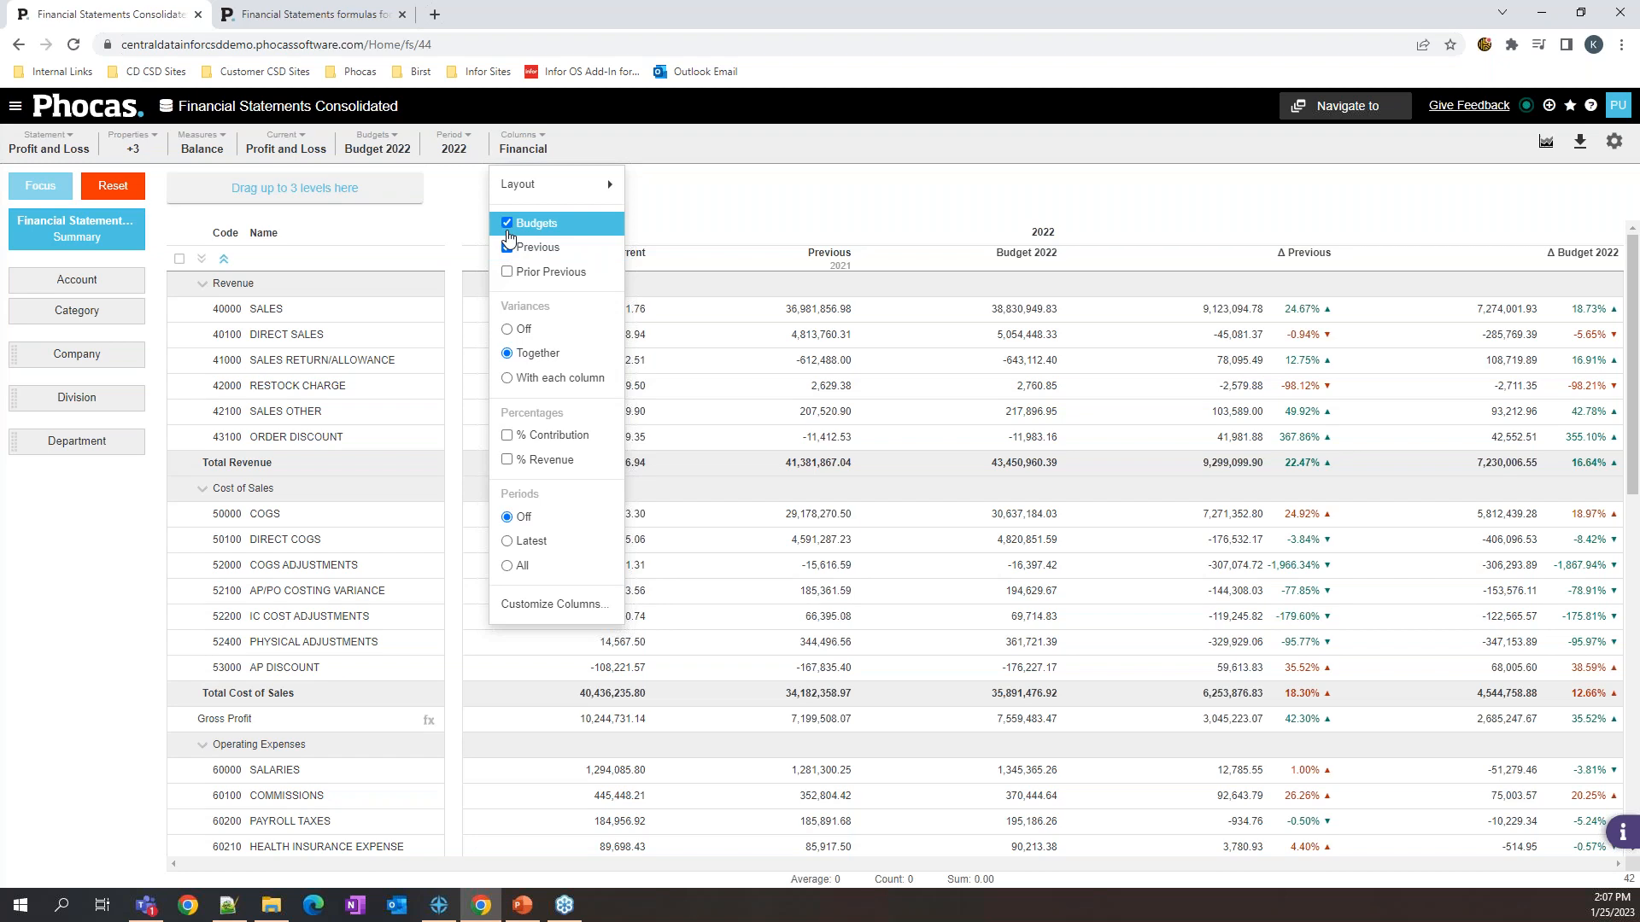
left_click(509, 230)
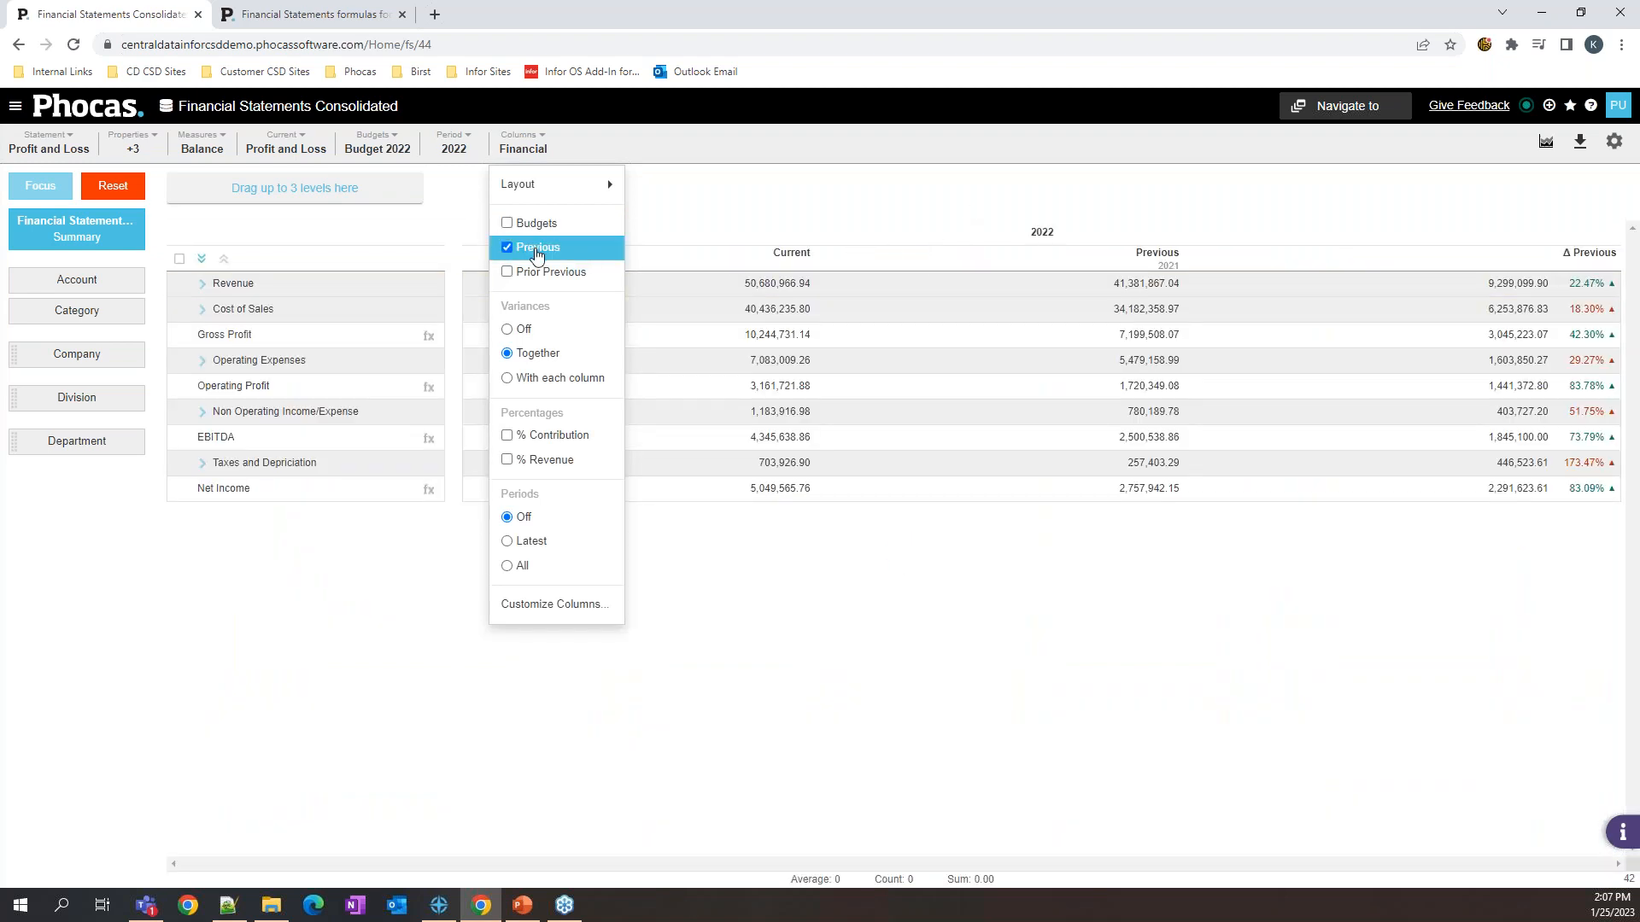
left_click(509, 247)
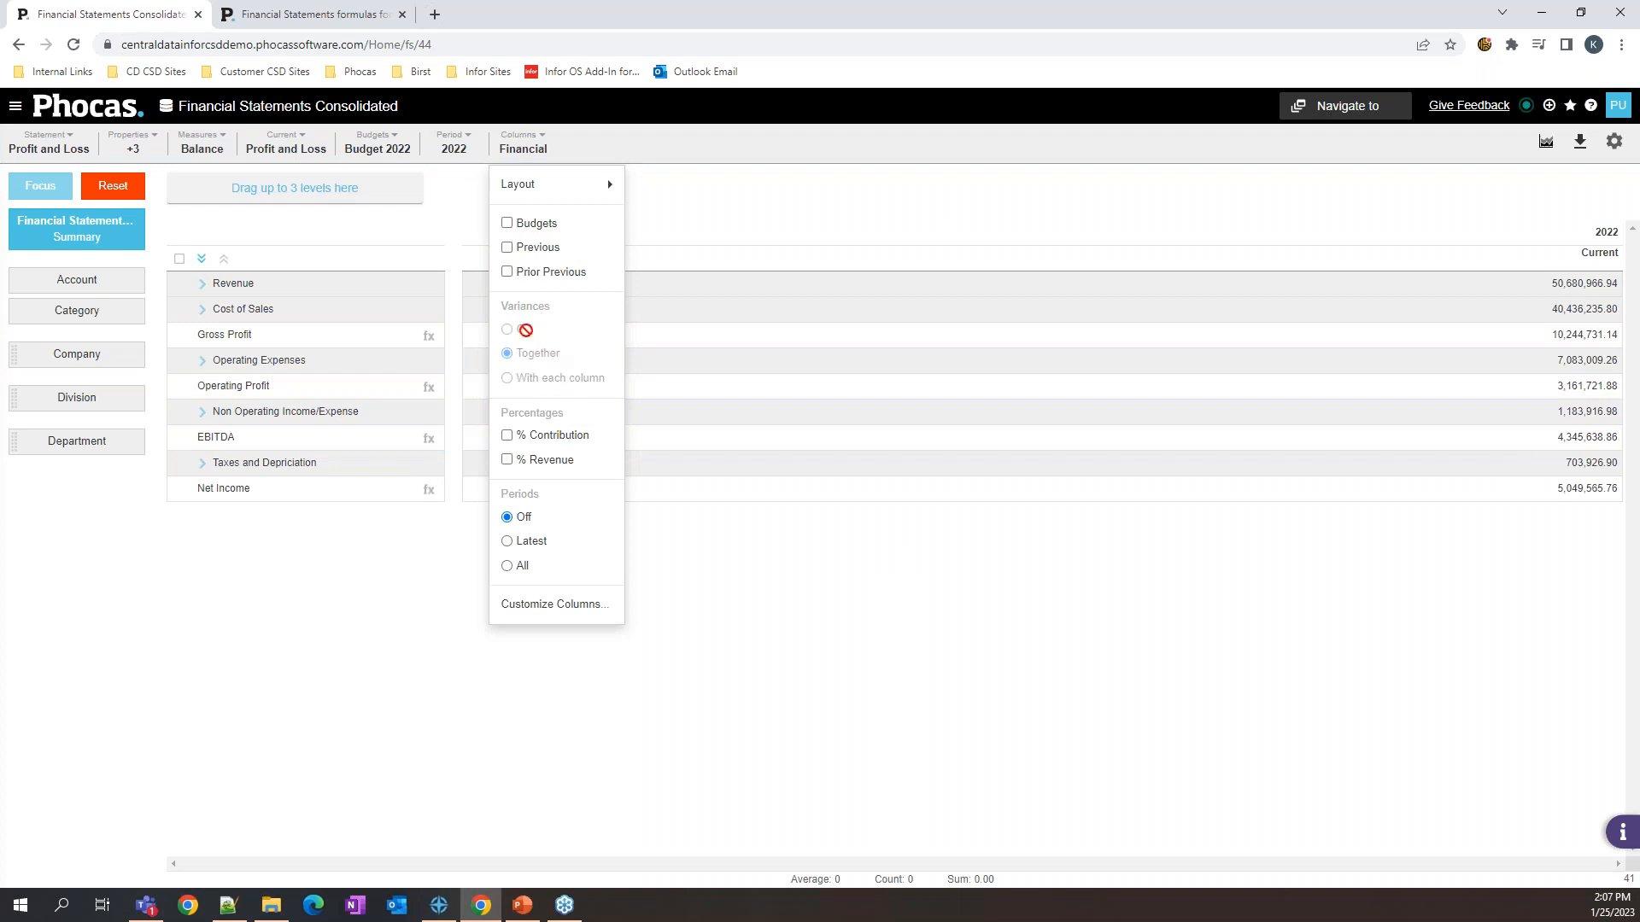
Step: Show the Budgets column again and set Variances to With each column after trying the Off option
left_click(508, 223)
left_click(510, 354)
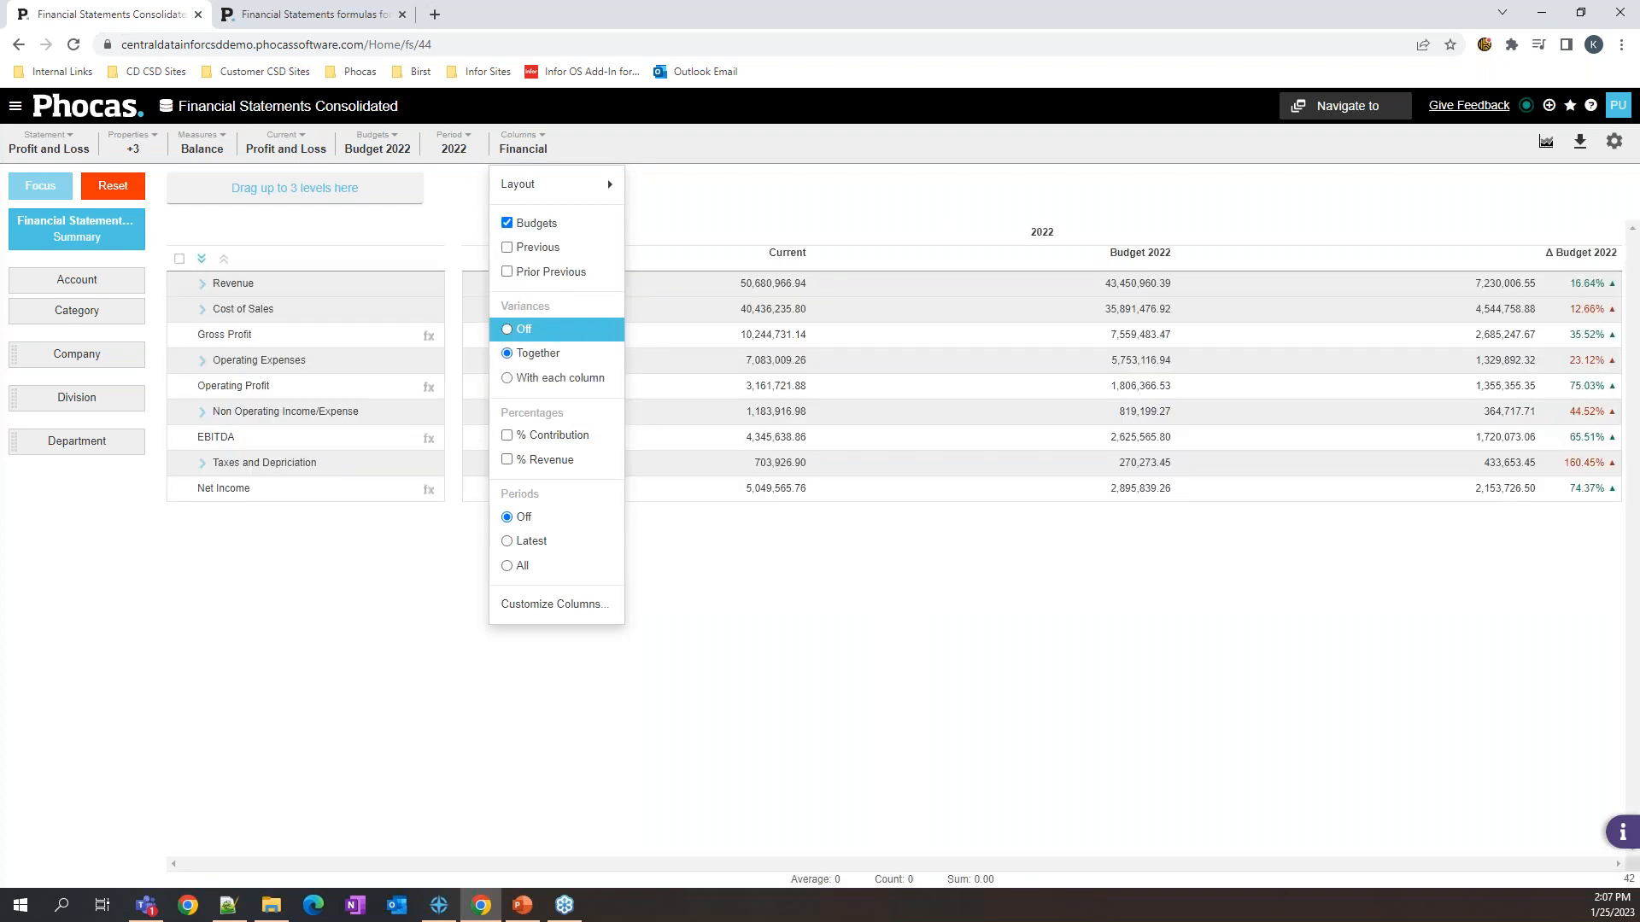
left_click(508, 331)
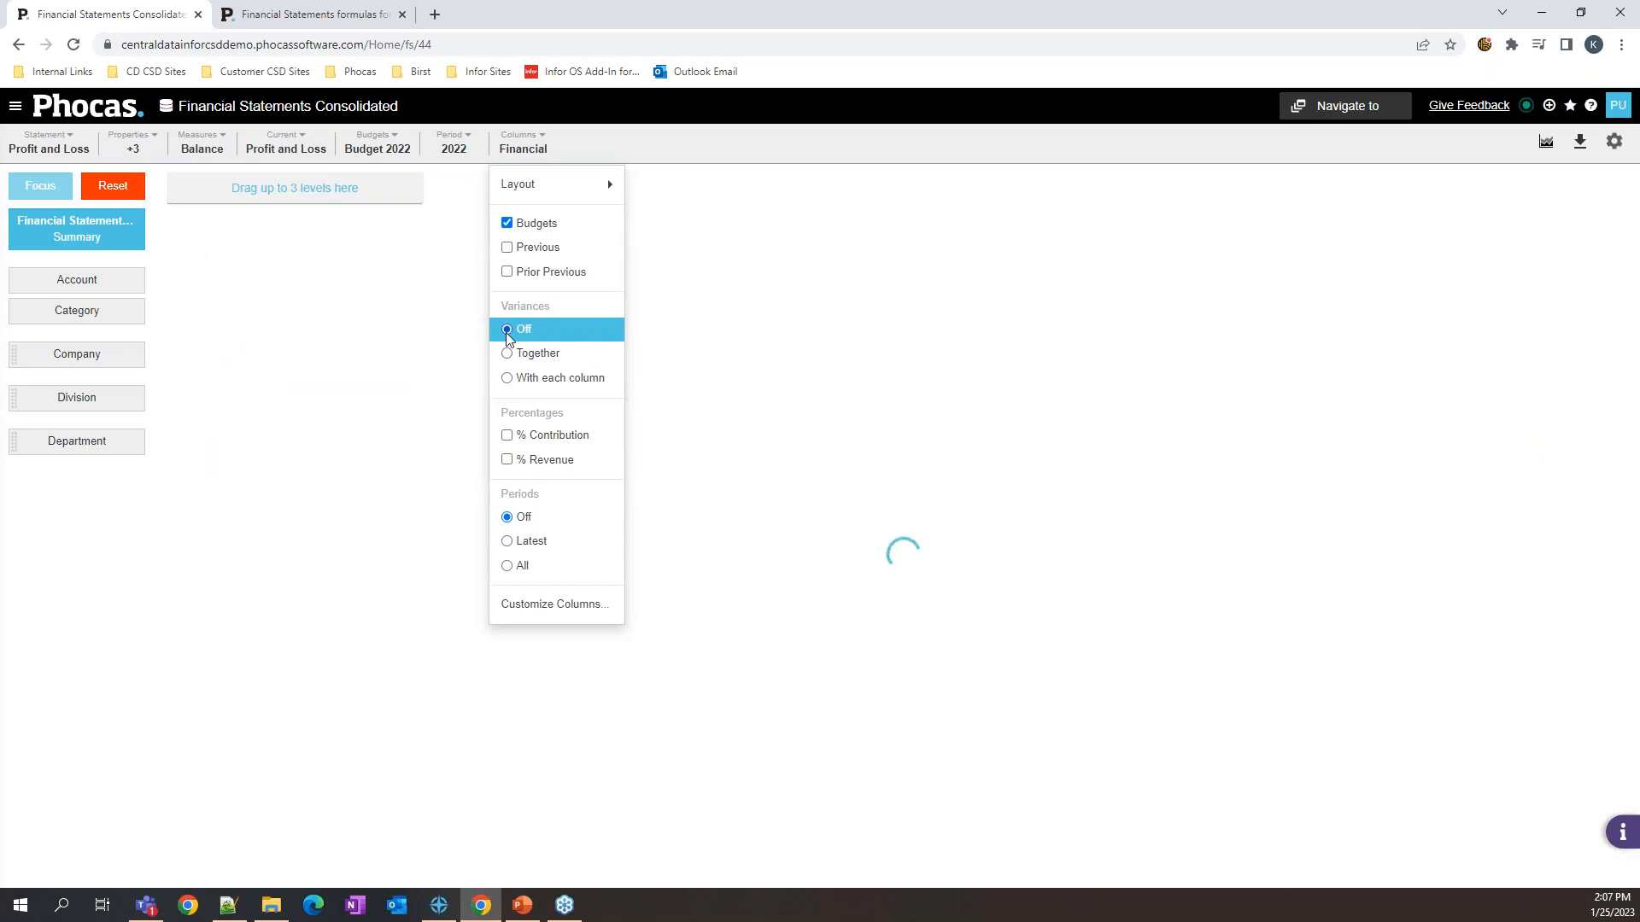
left_click(510, 378)
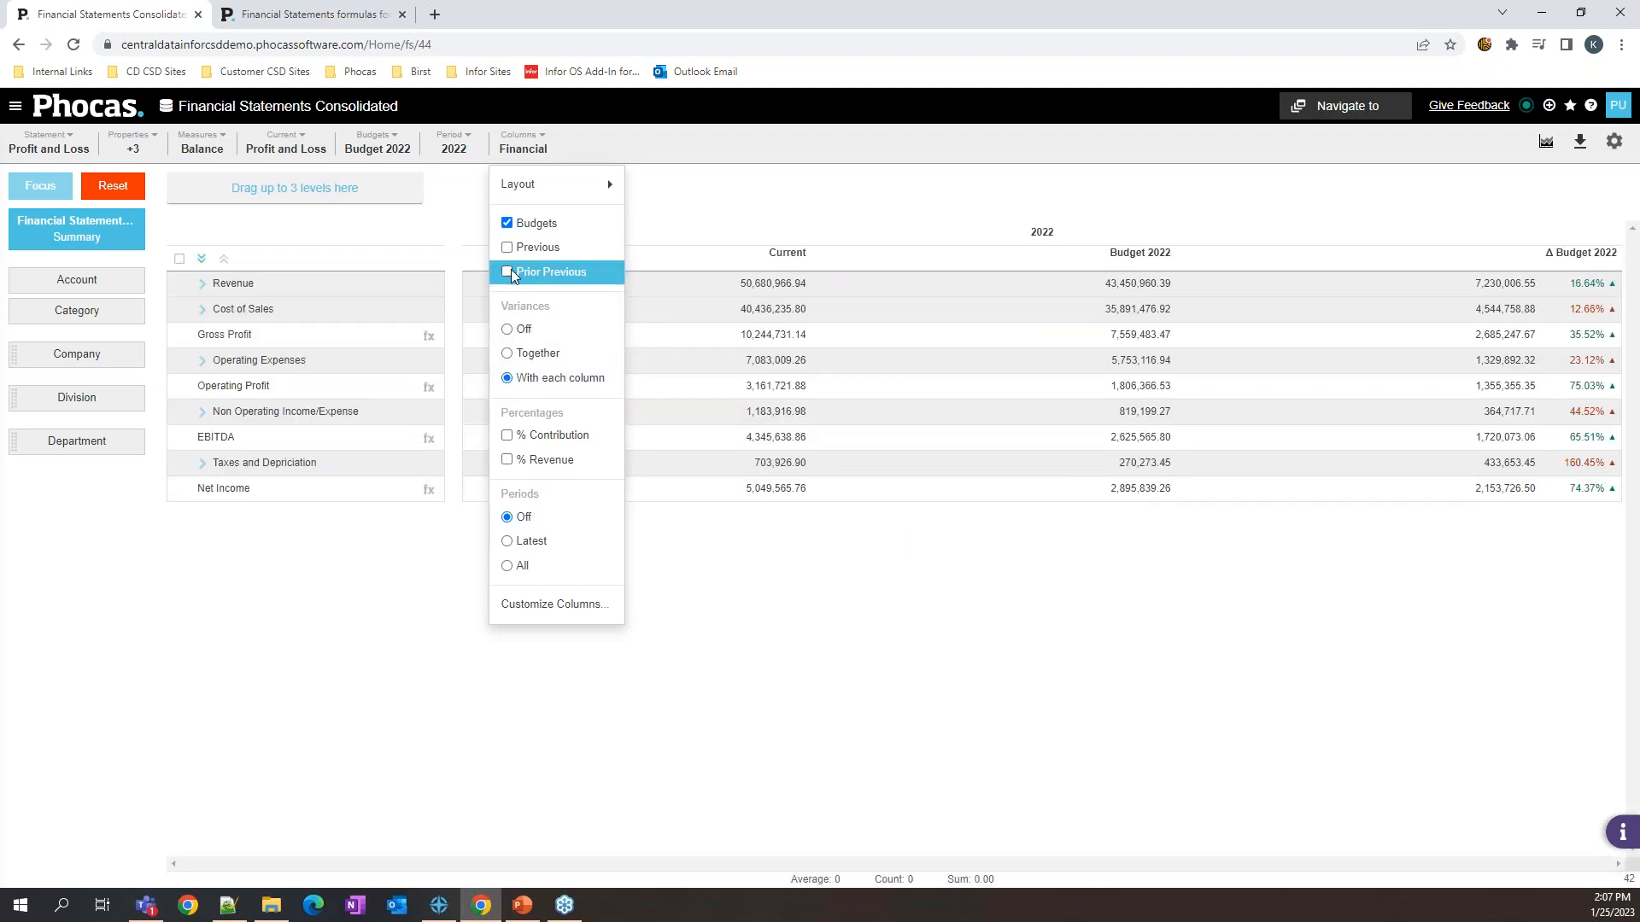
Step: Try showing the Previous and Prior Previous columns with their variances, and hide both again
left_click(507, 248)
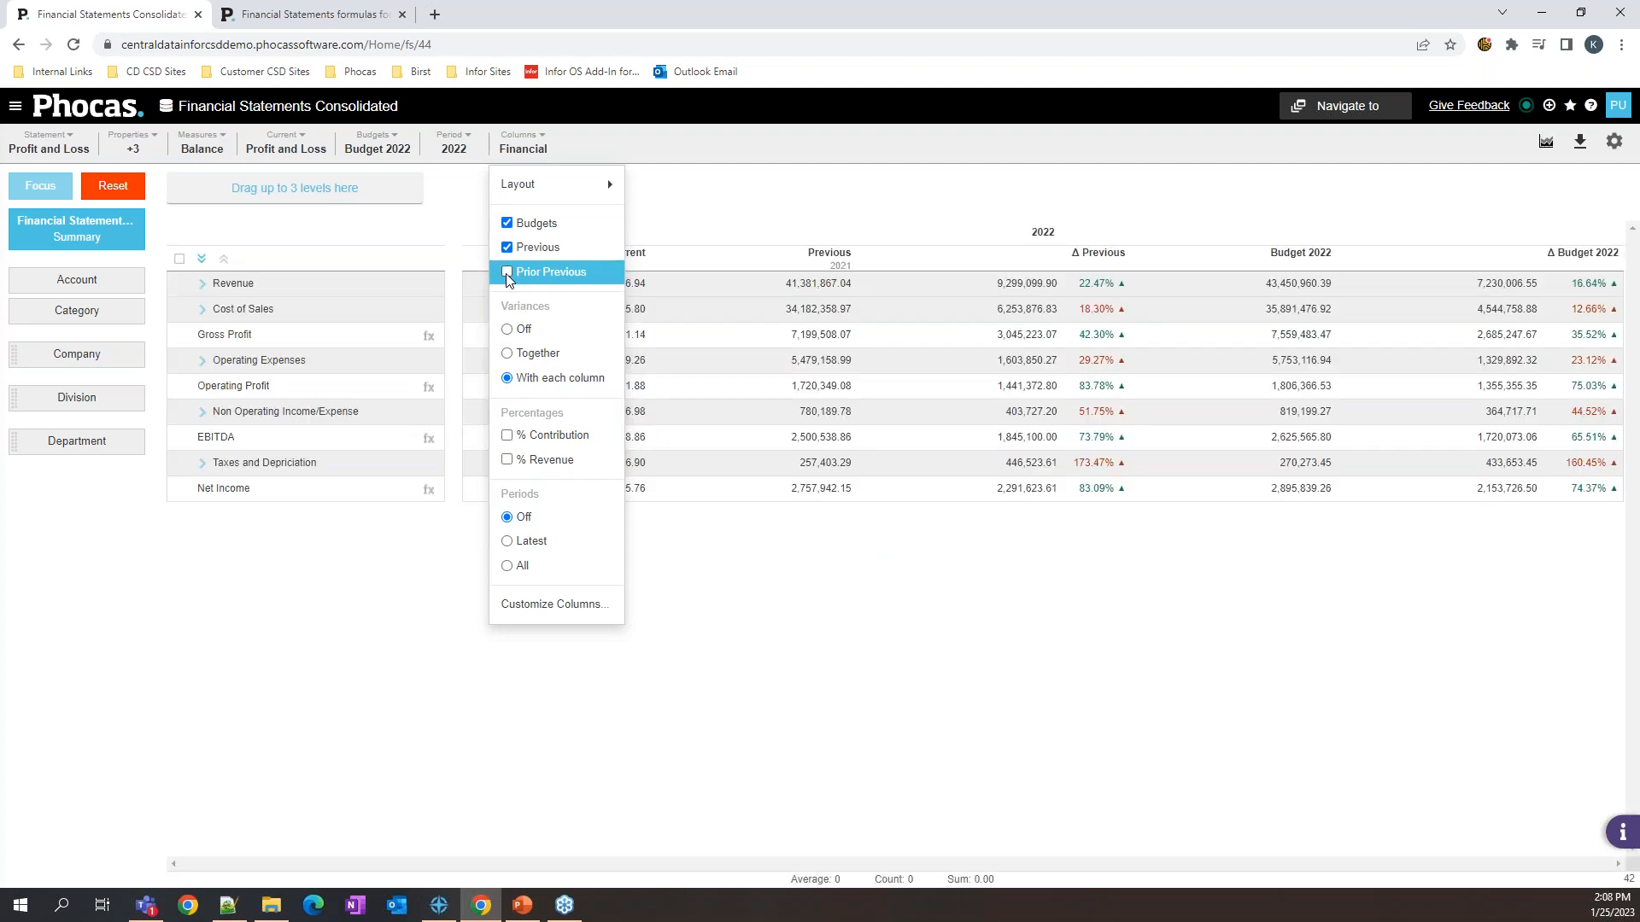
left_click(508, 273)
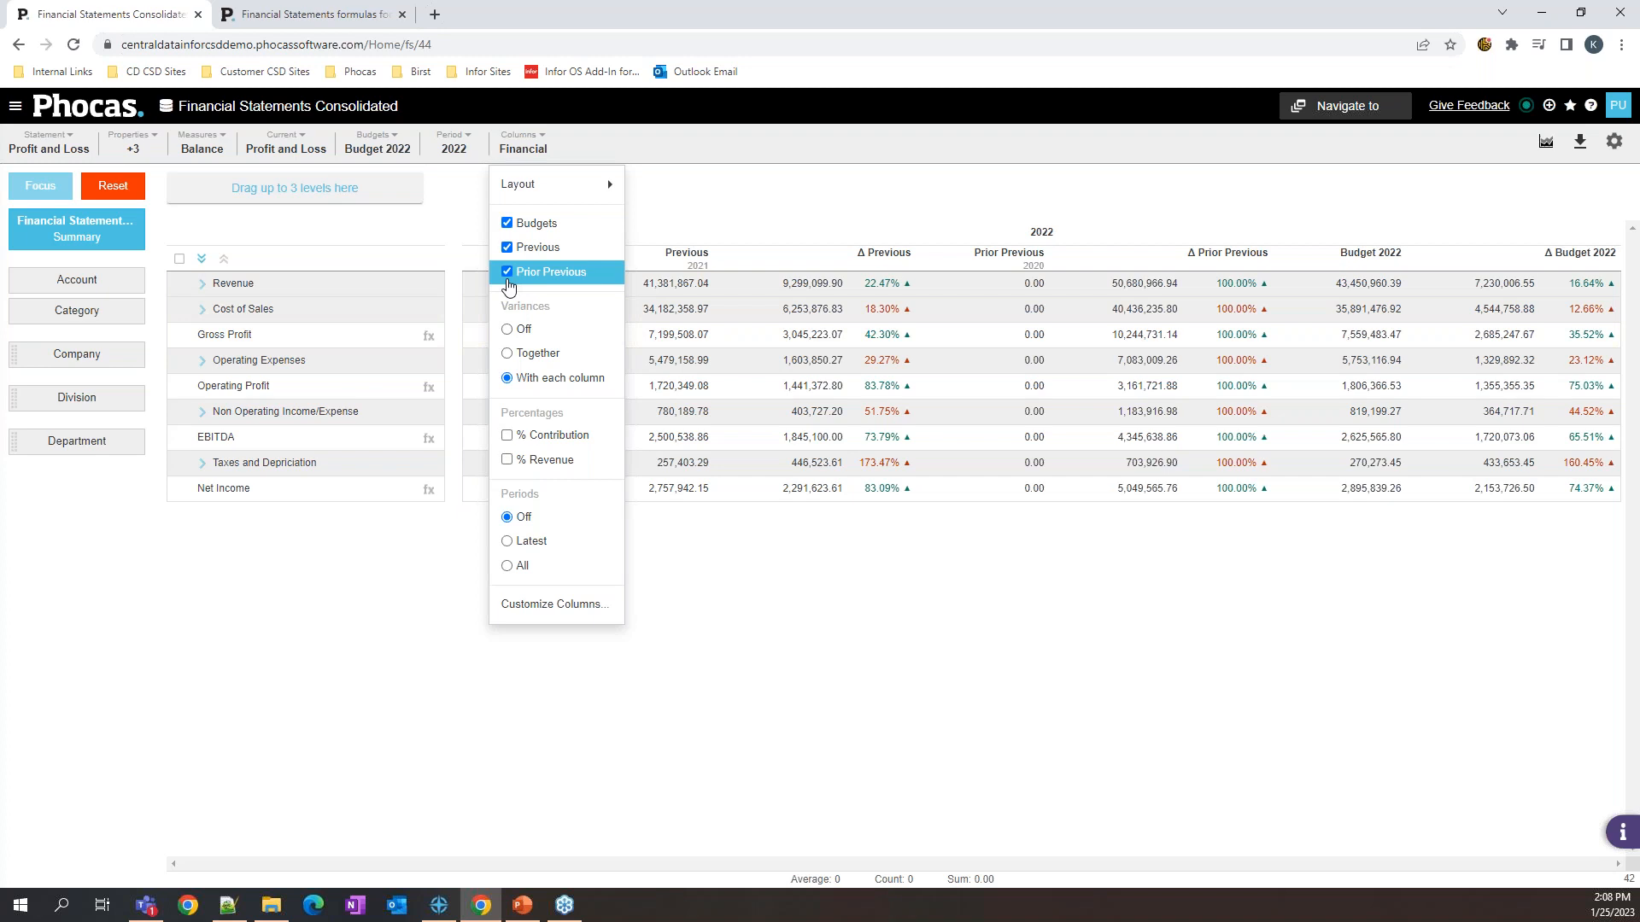
left_click(508, 278)
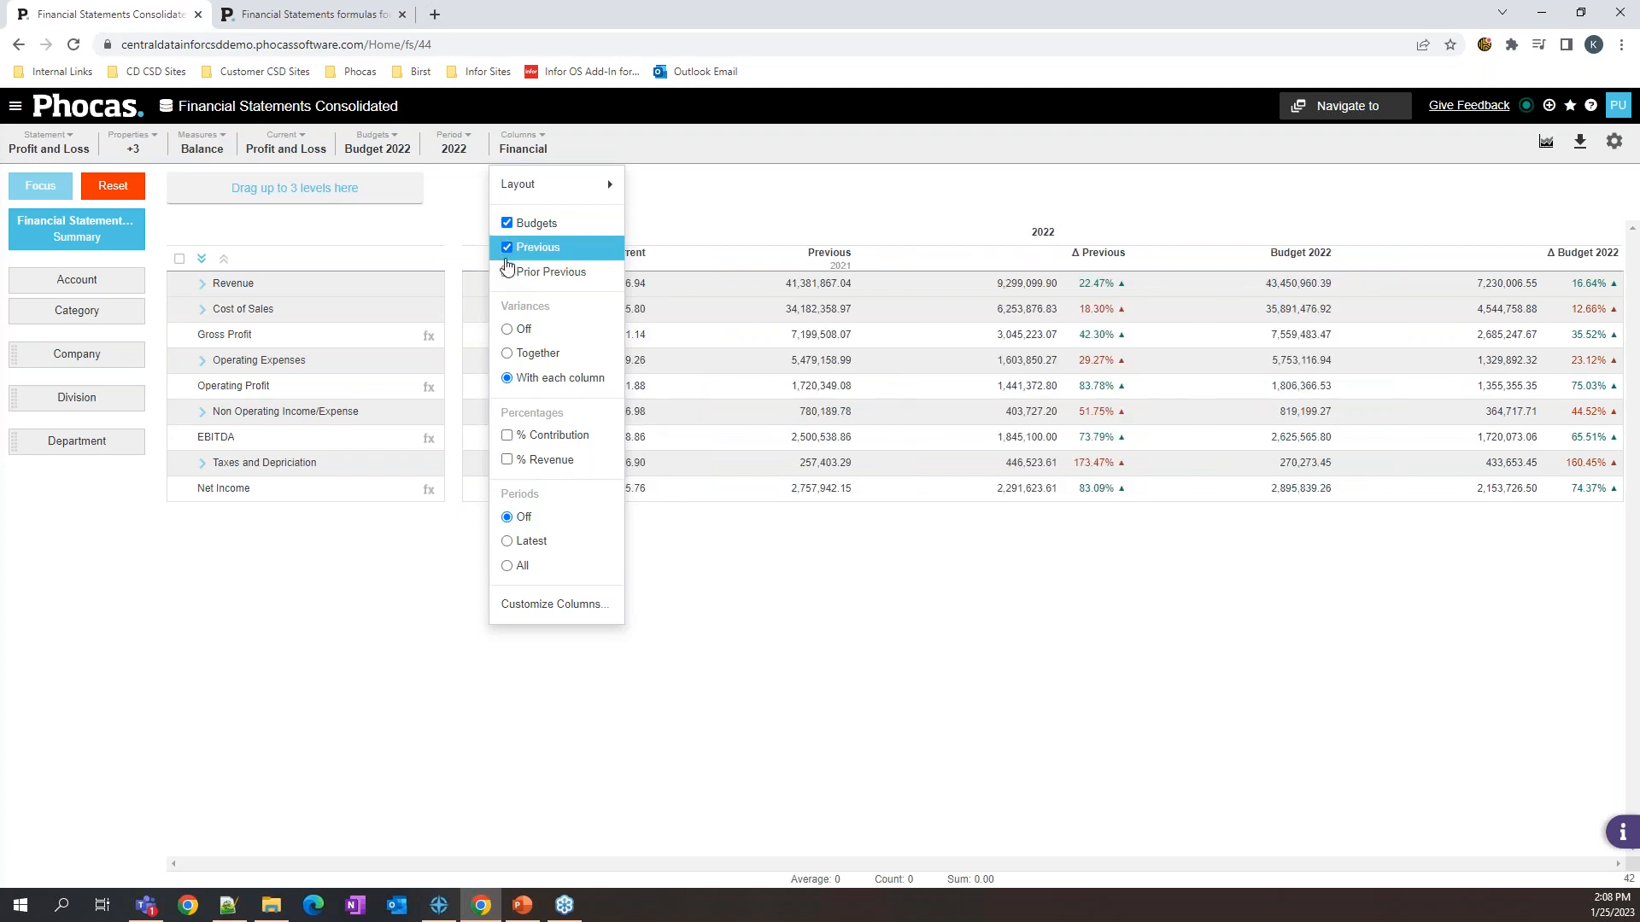
left_click(507, 249)
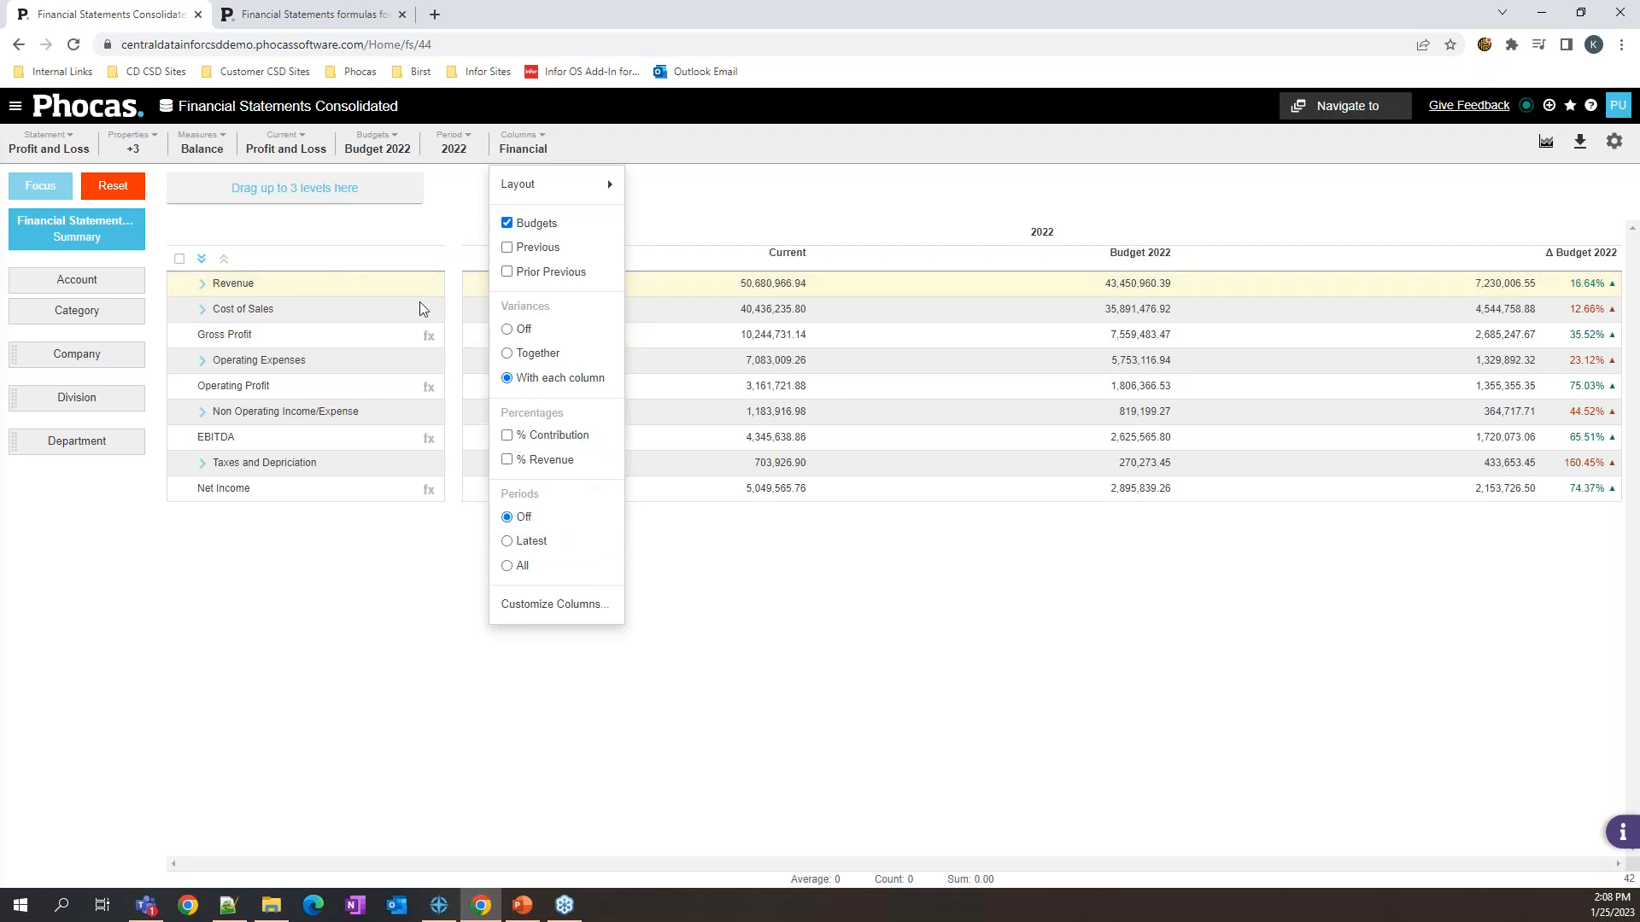
Step: Add the % Contribution and % Revenue percentage columns to the statement
left_click(505, 439)
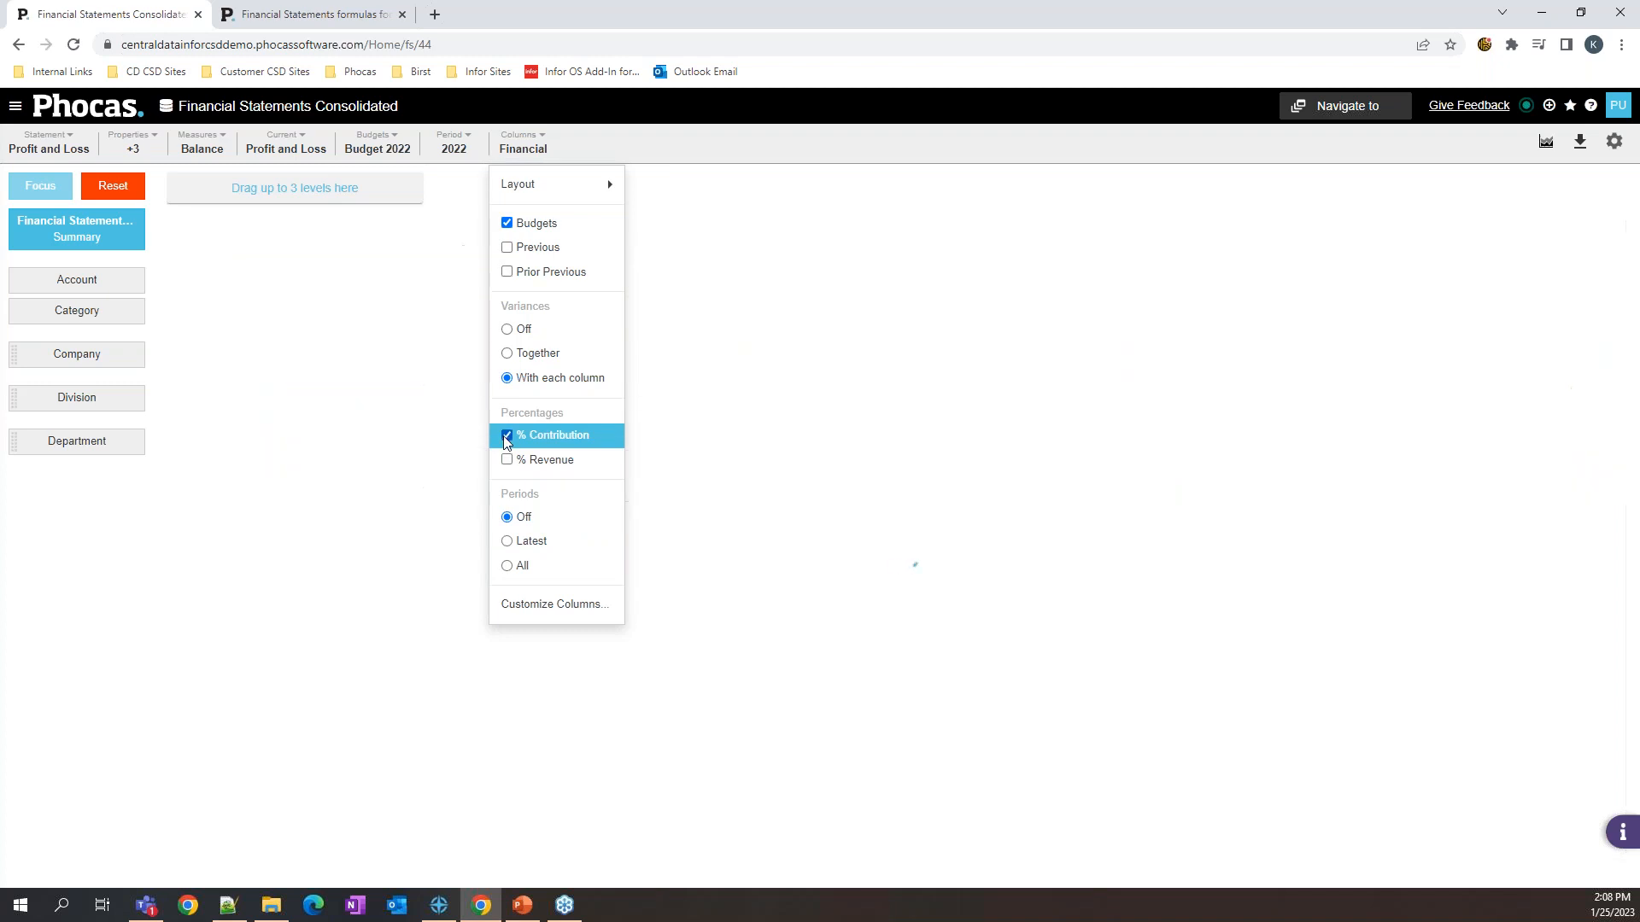
left_click(506, 461)
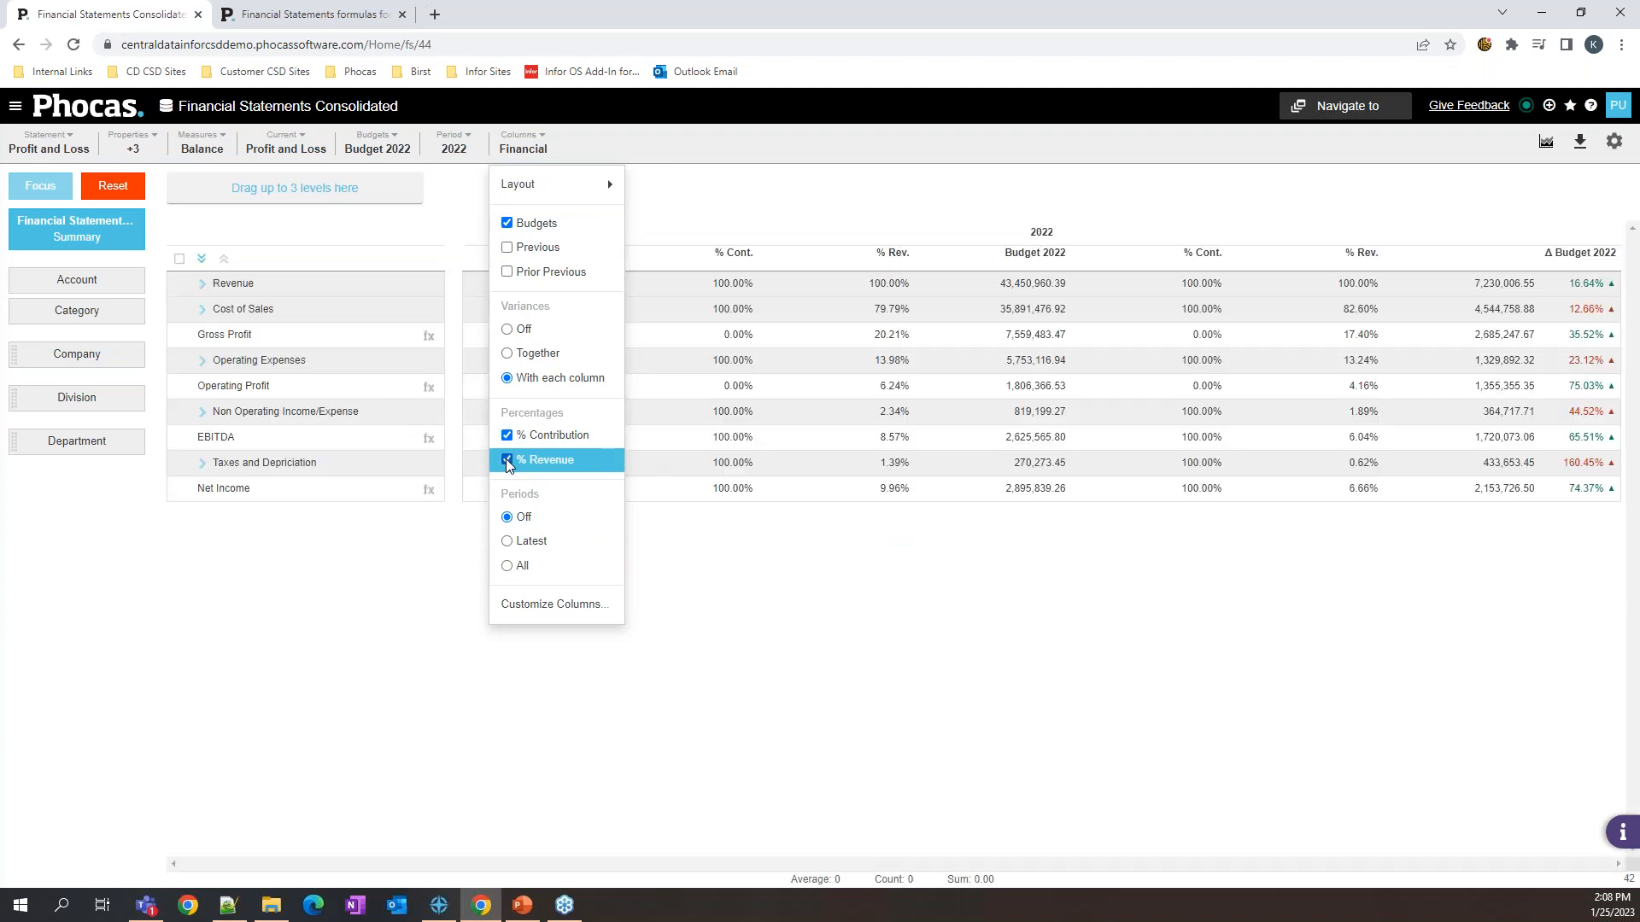
Step: Expand the Revenue and Cost of Sales groups to view their accounts with the percentage columns
left_click(385, 563)
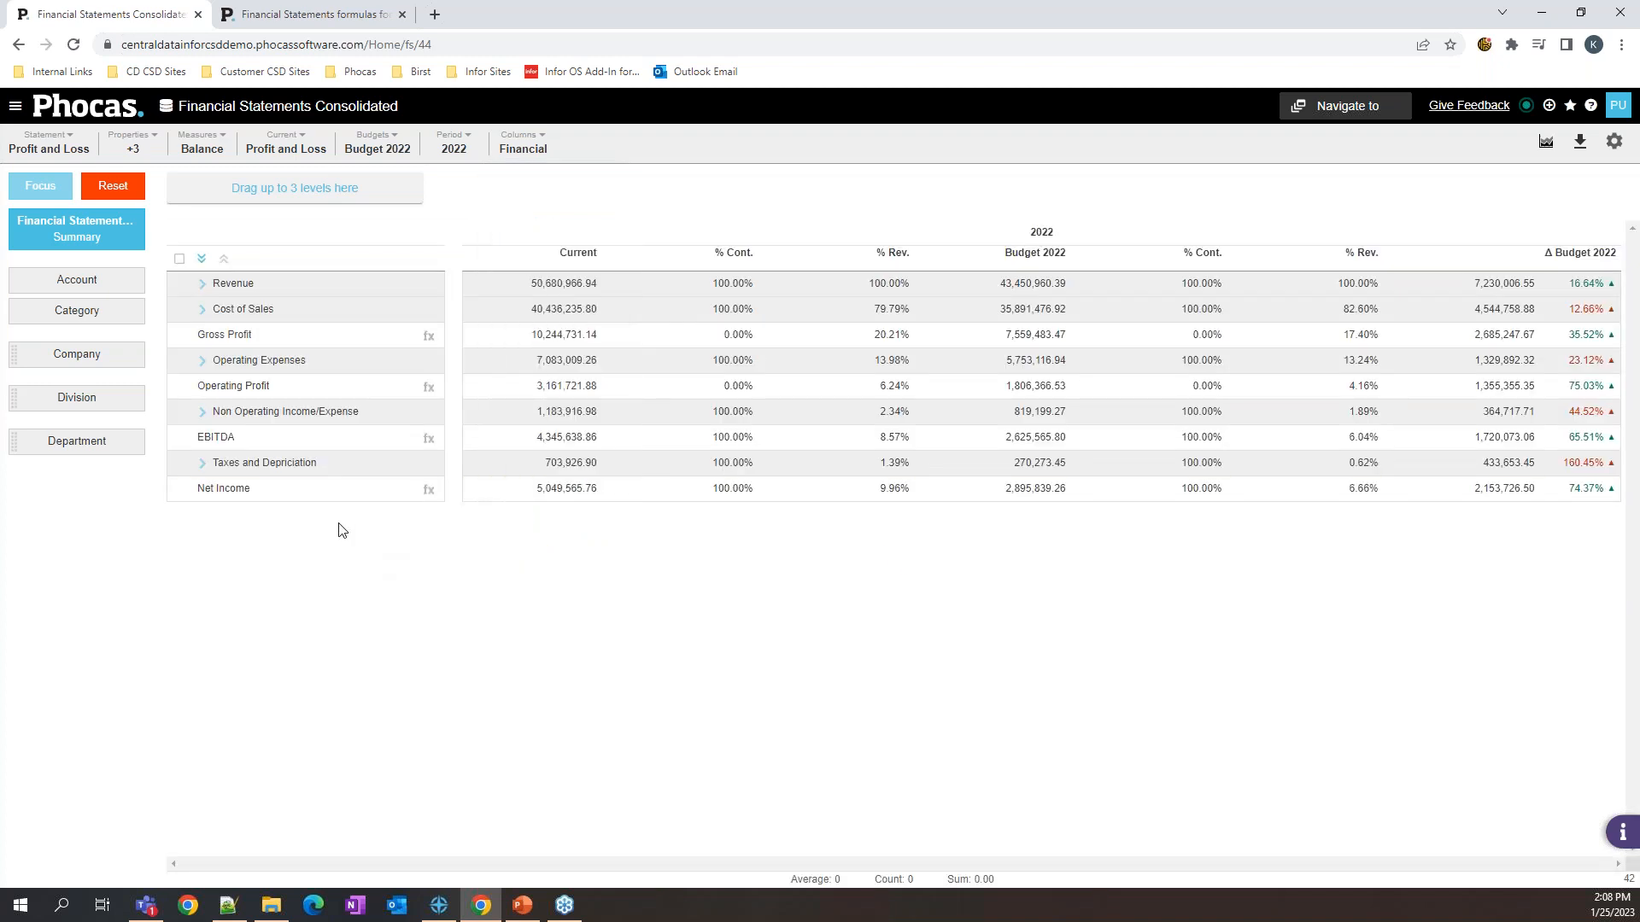
left_click(203, 285)
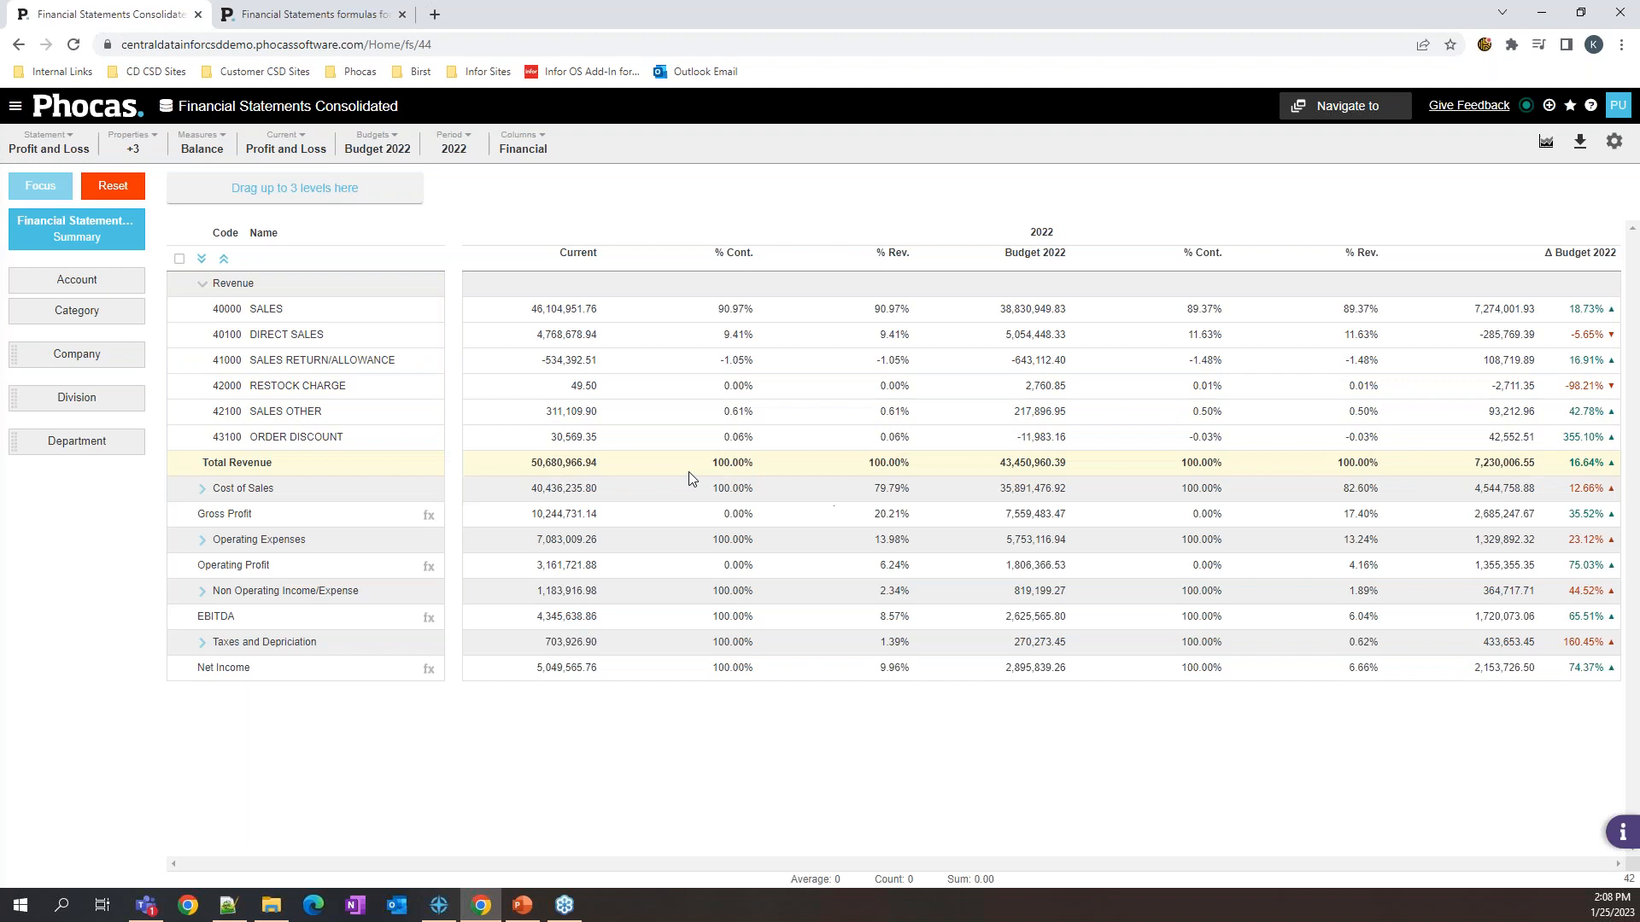
left_click(204, 489)
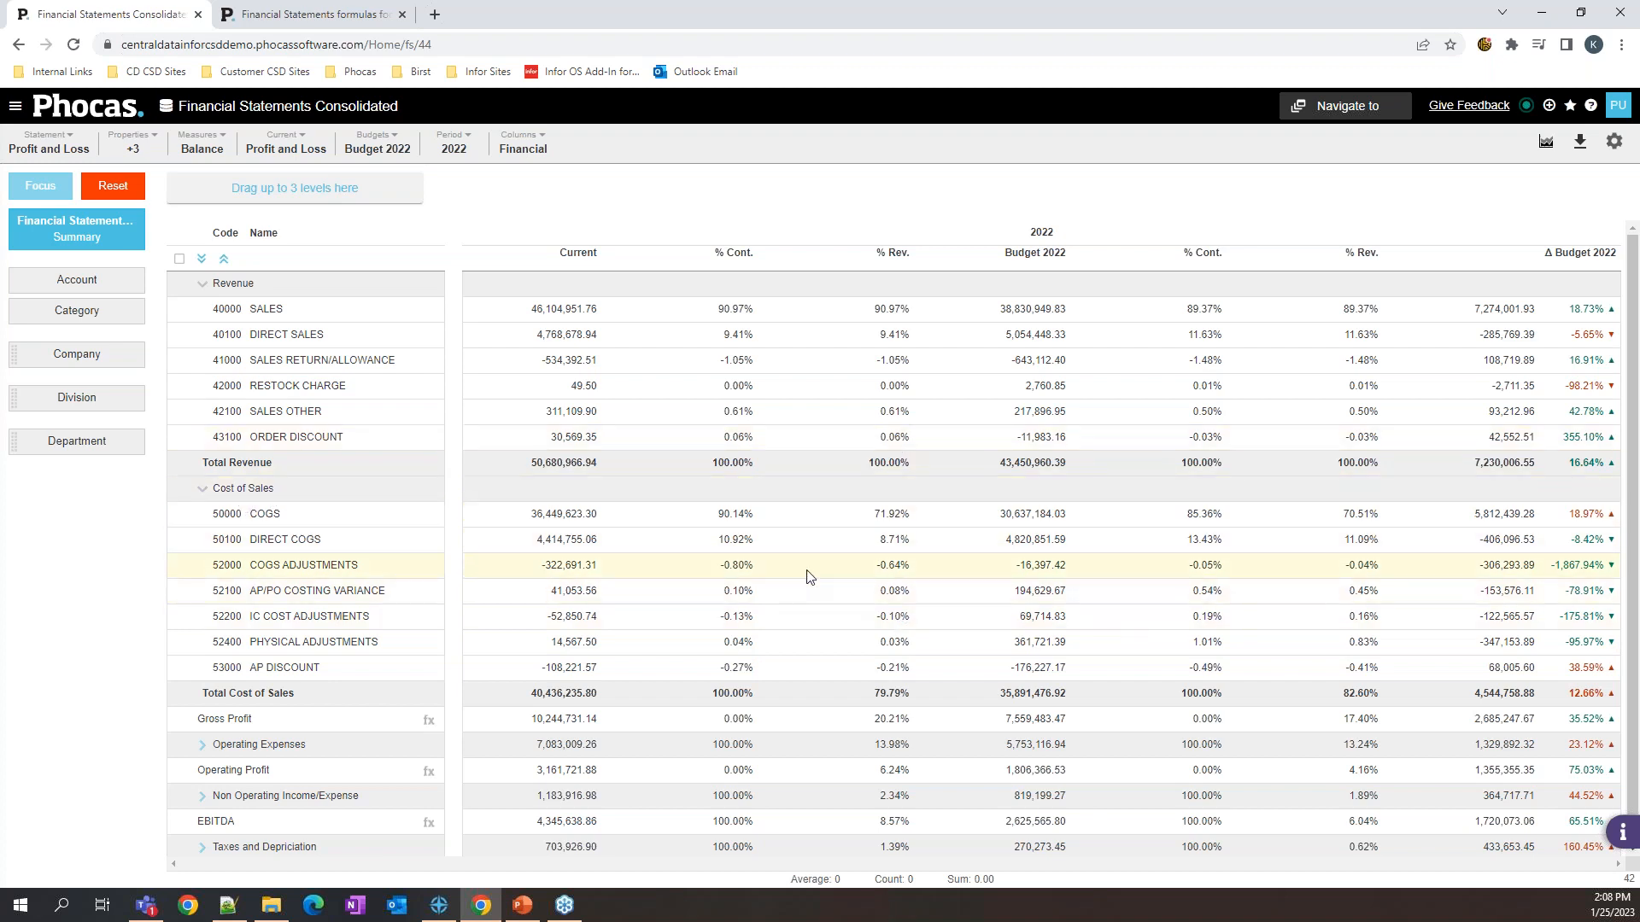
Step: Set the Periods column option of the statement to Latest
left_click(530, 152)
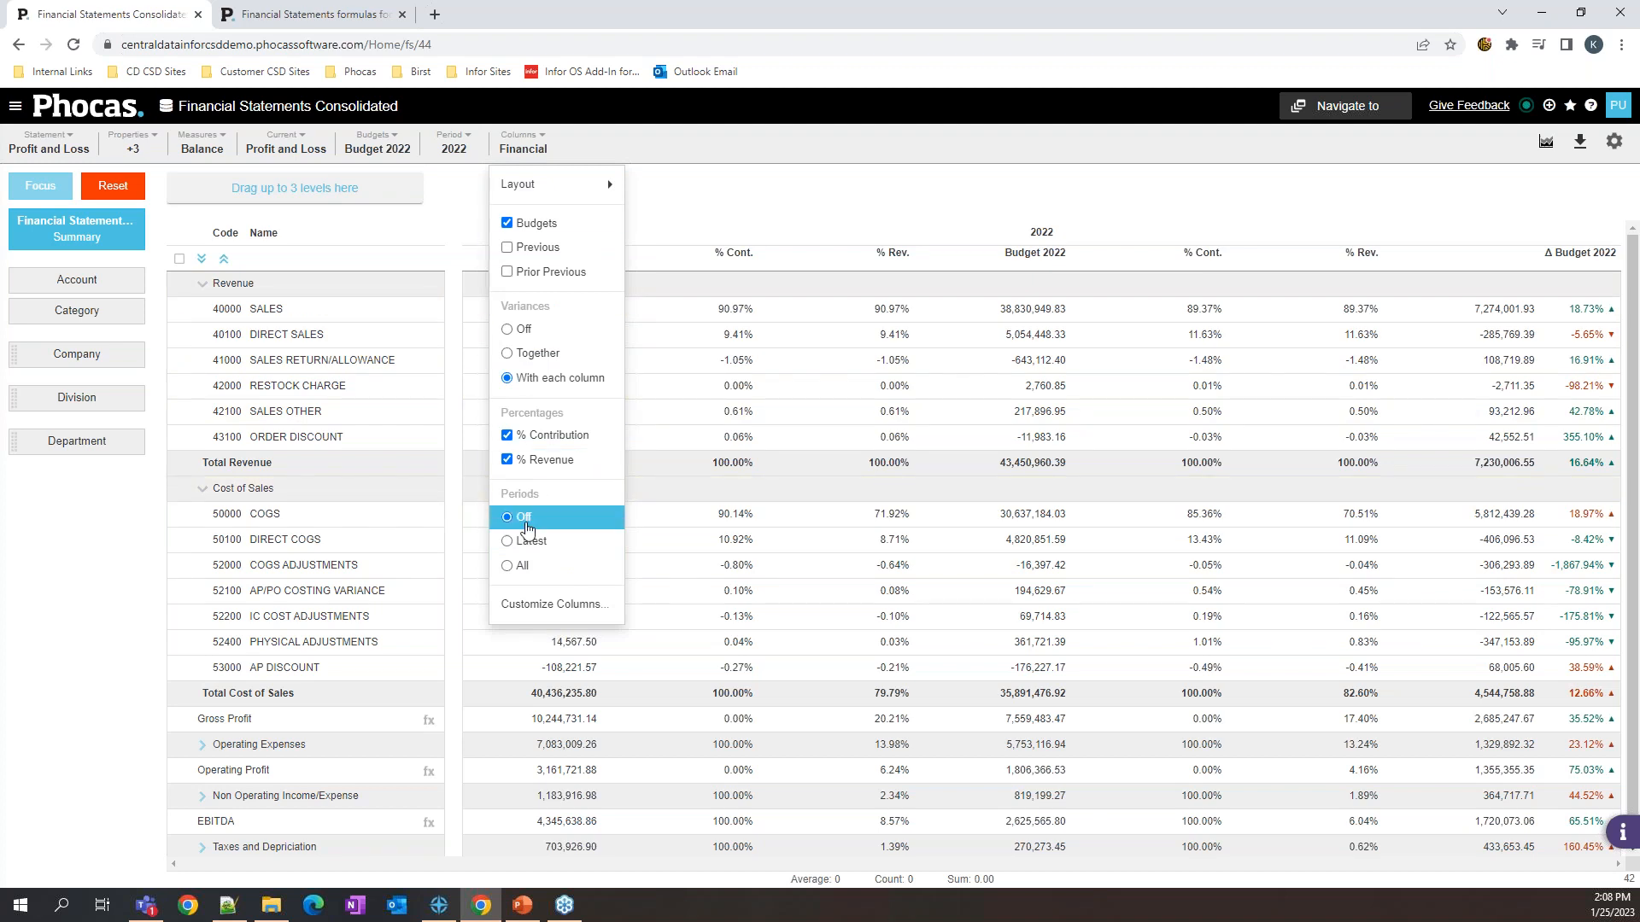
left_click(509, 541)
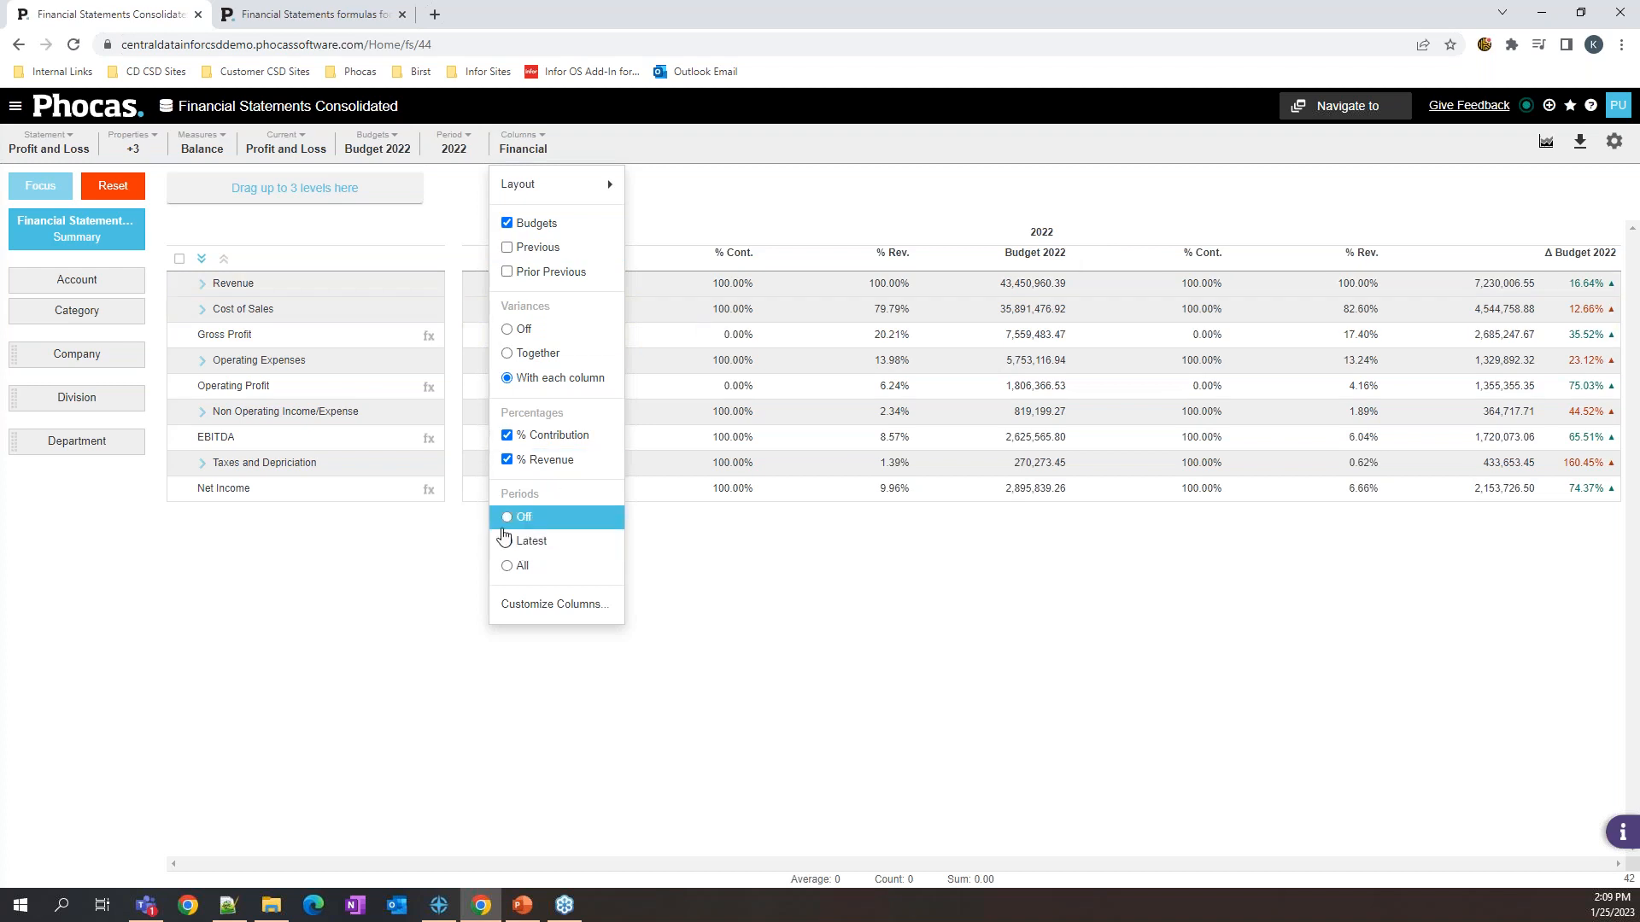
left_click(507, 537)
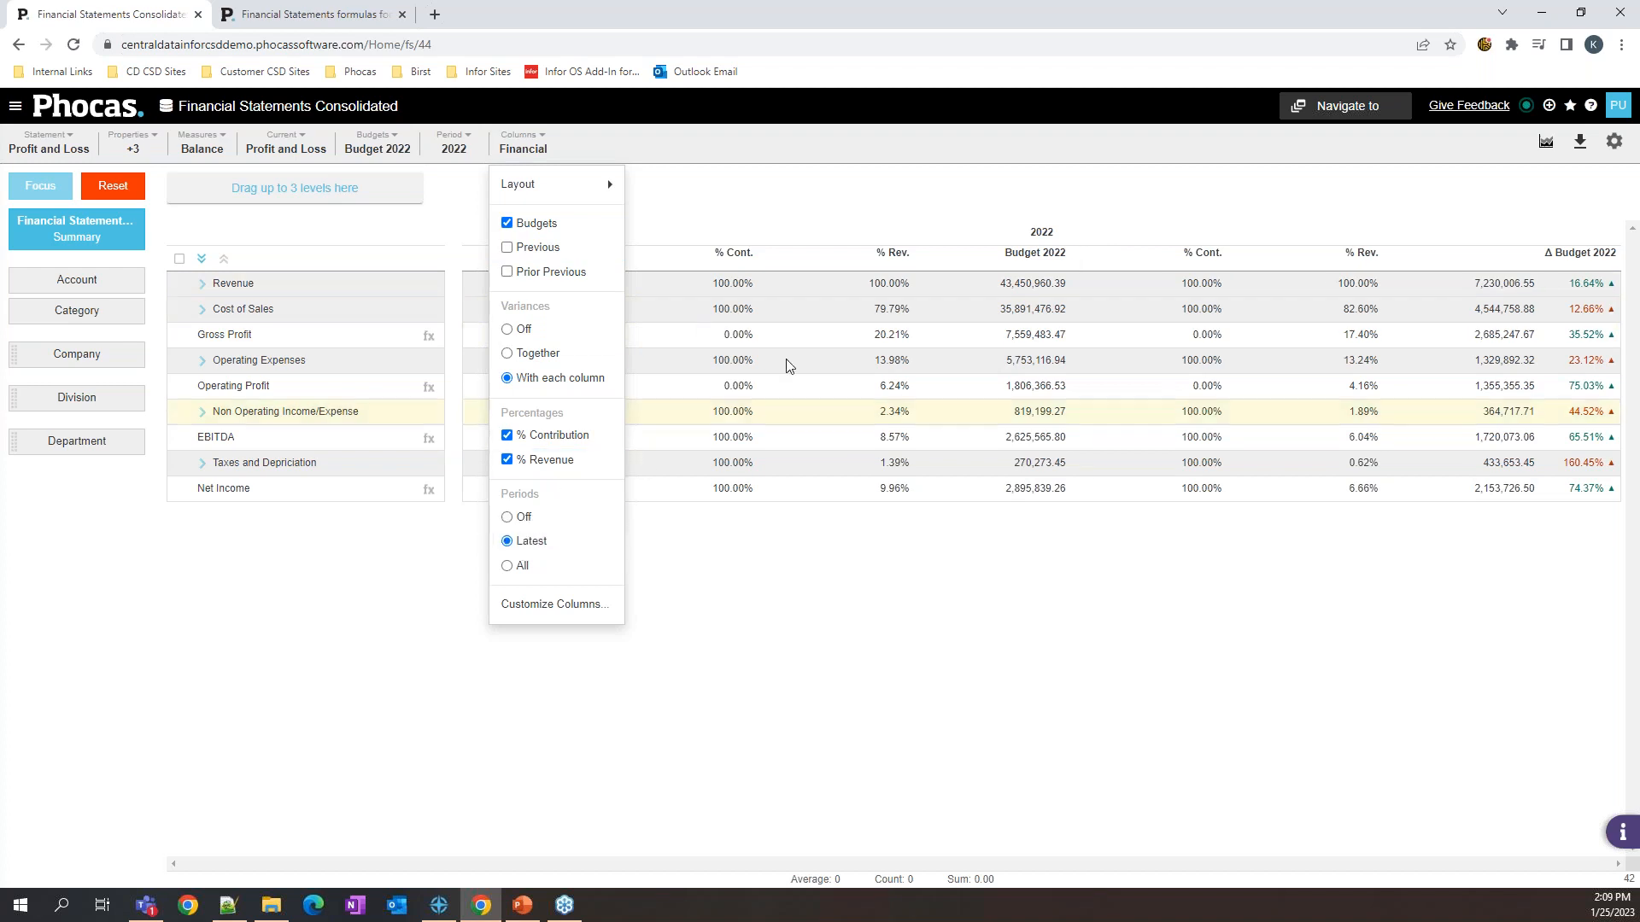
left_click(820, 227)
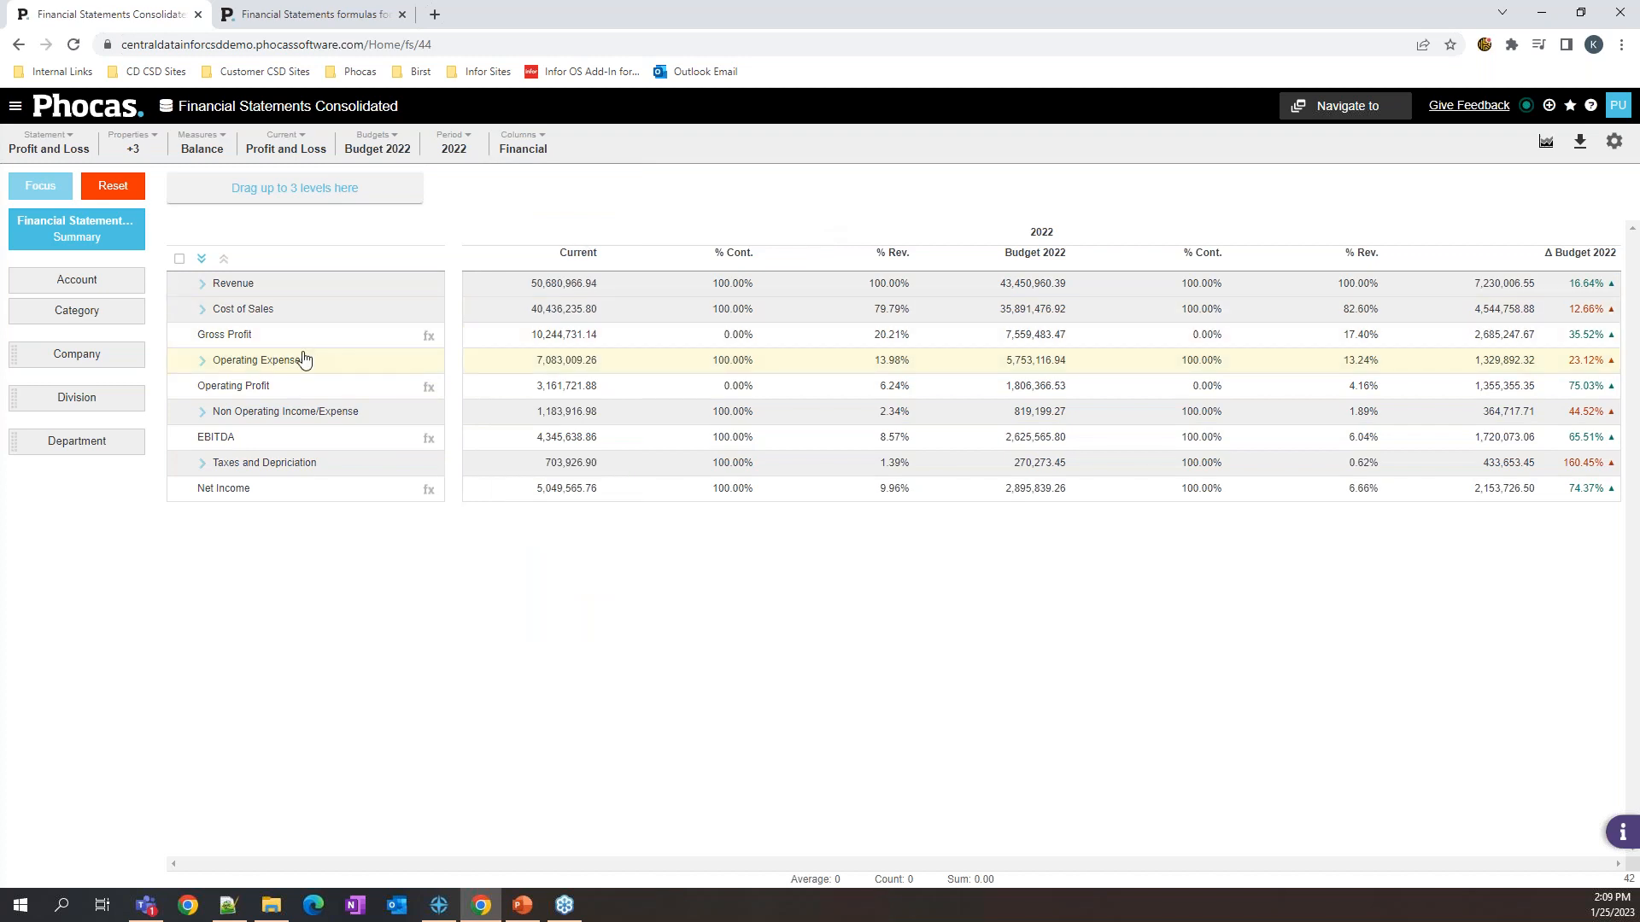
Step: Group the statement by Division and expand all levels down to the individual accounts to review them
left_click(201, 260)
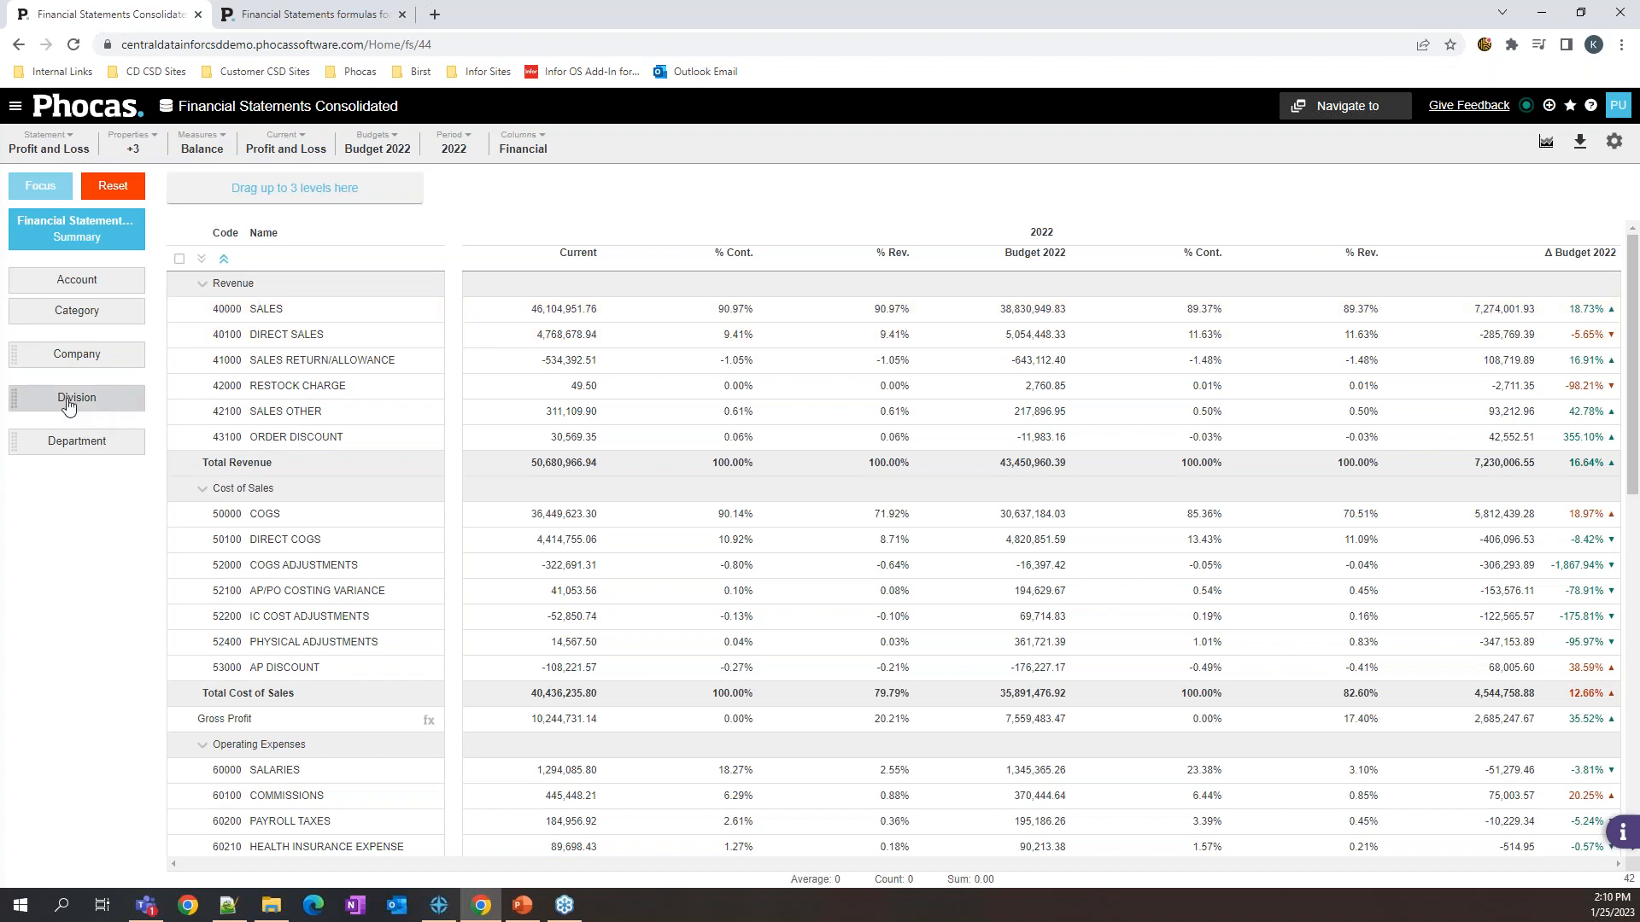
left_click_drag(70, 405, 254, 192)
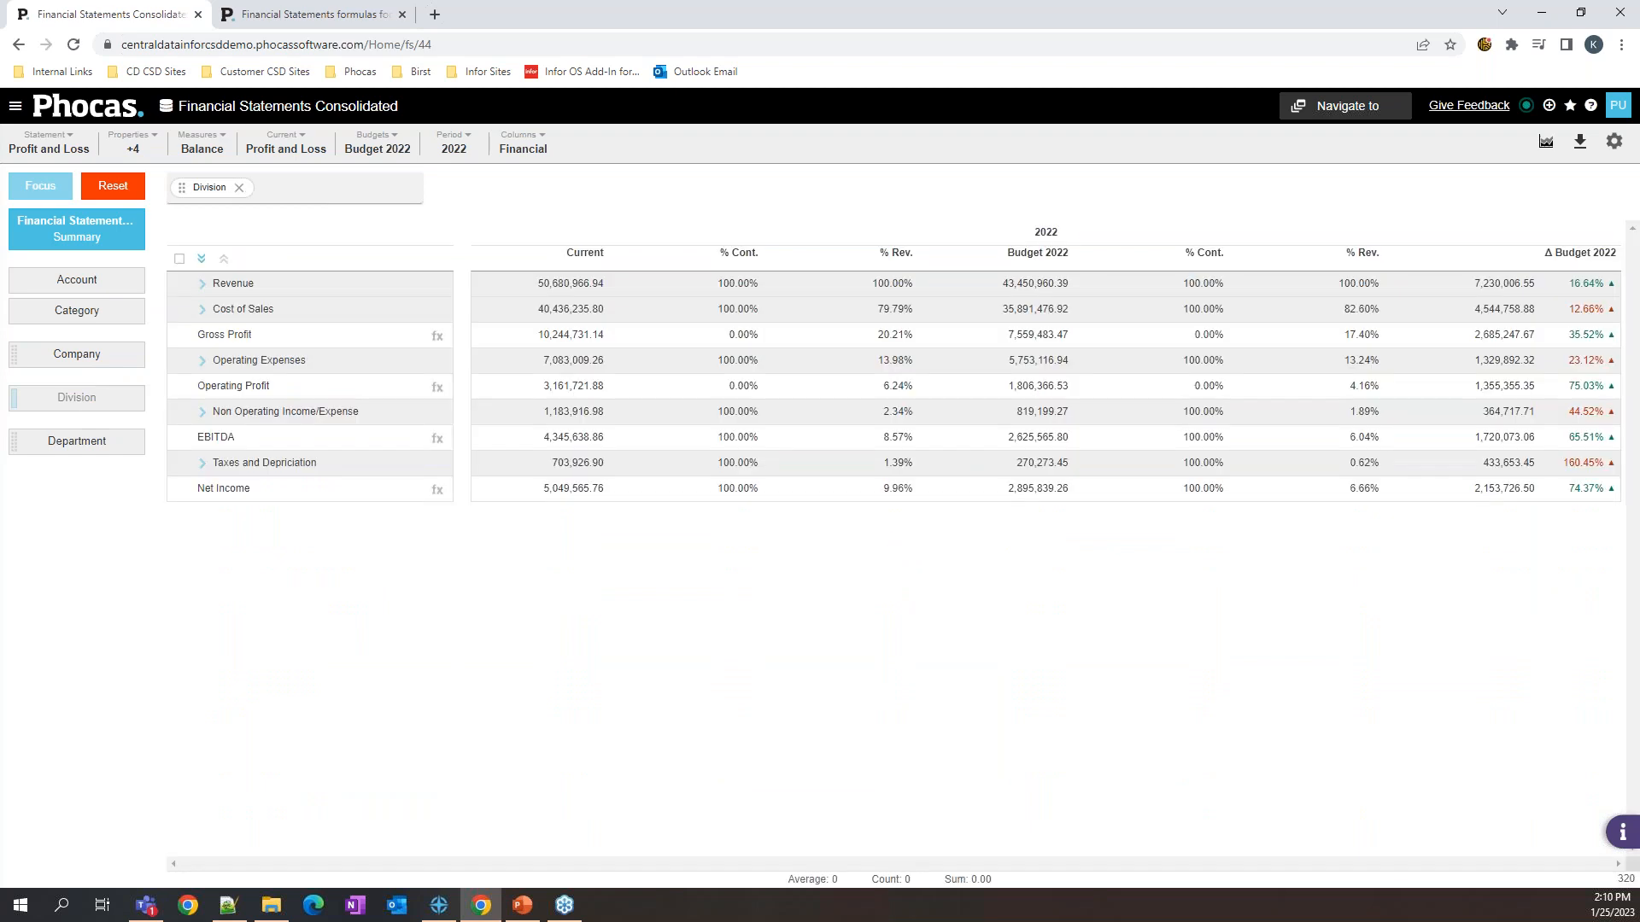
left_click(201, 259)
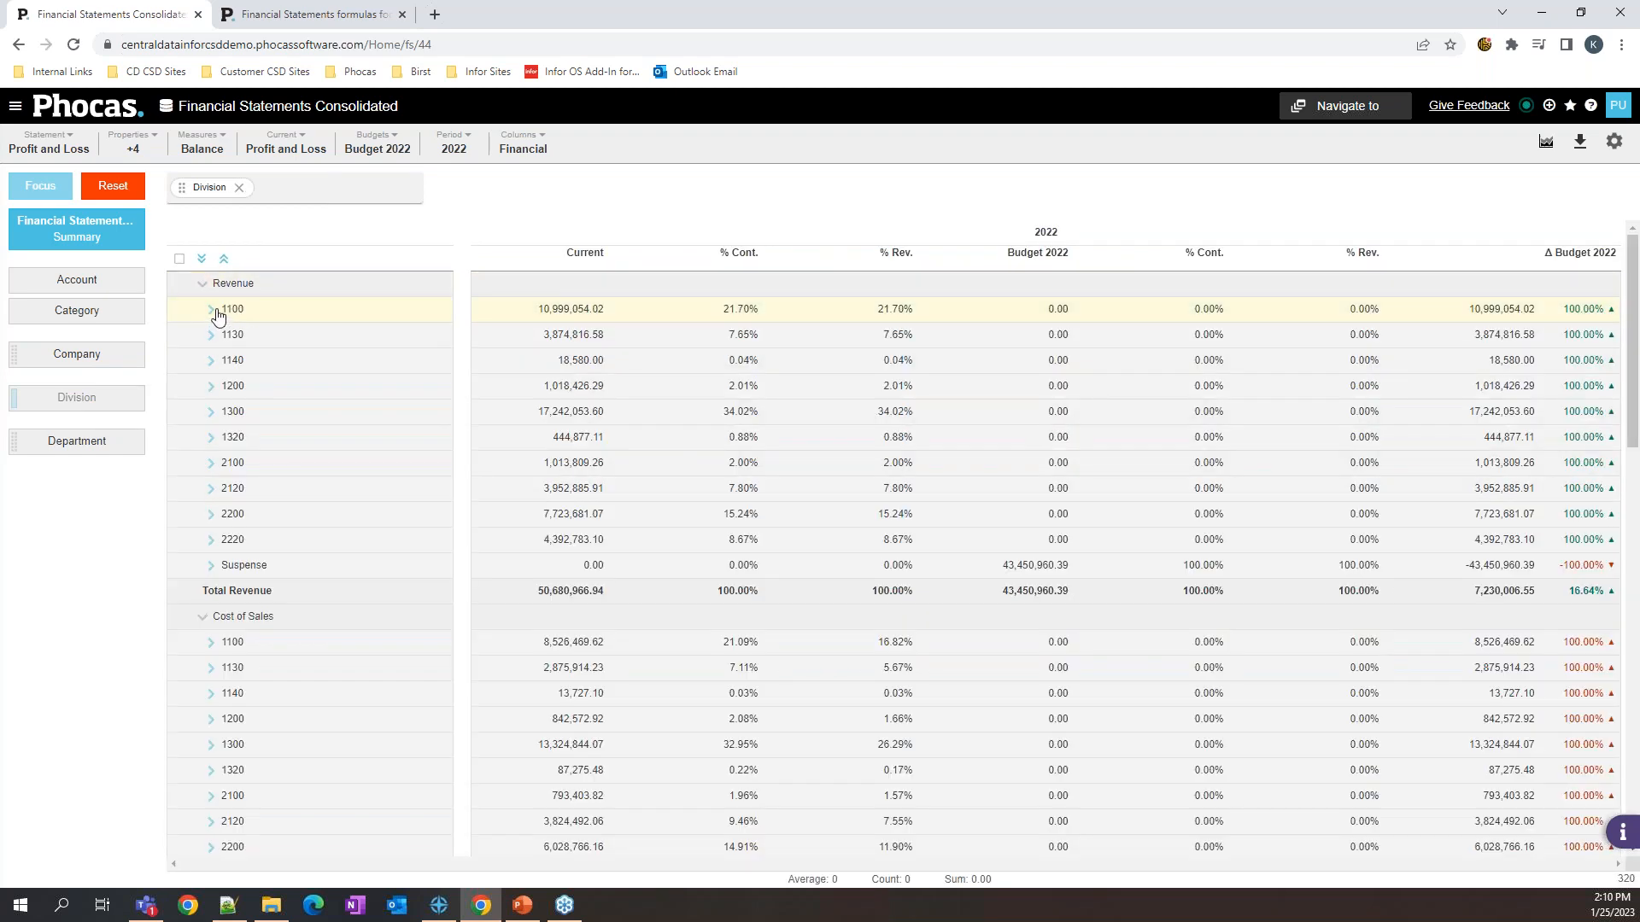
left_click(201, 260)
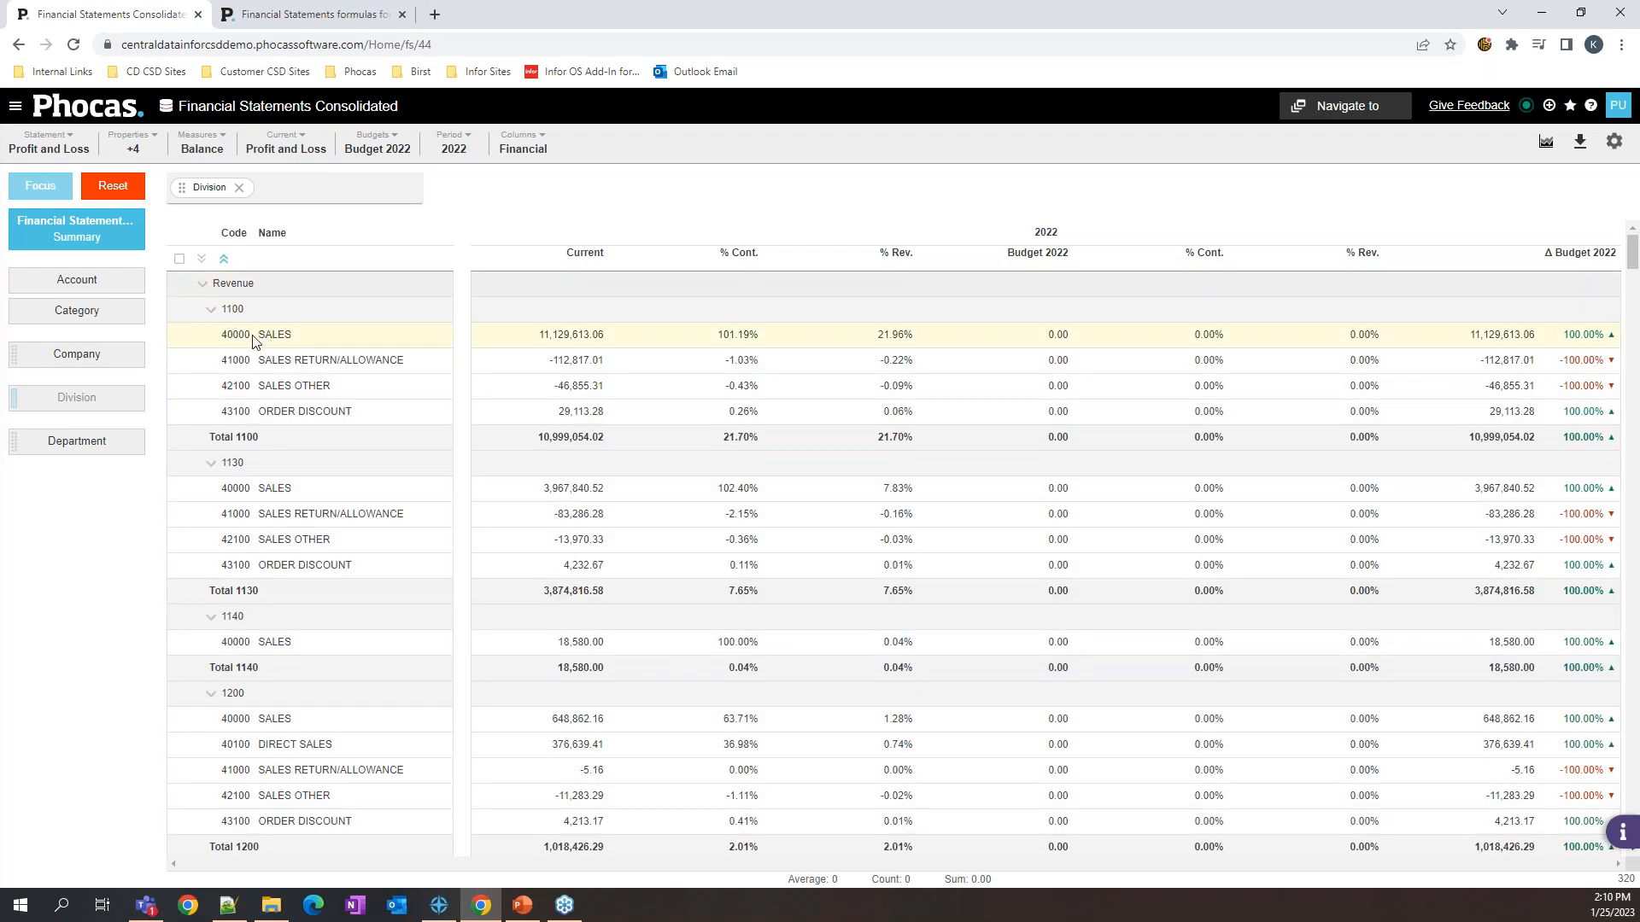
scroll(289, 611, "down", 3)
scroll(296, 549, "down", 4)
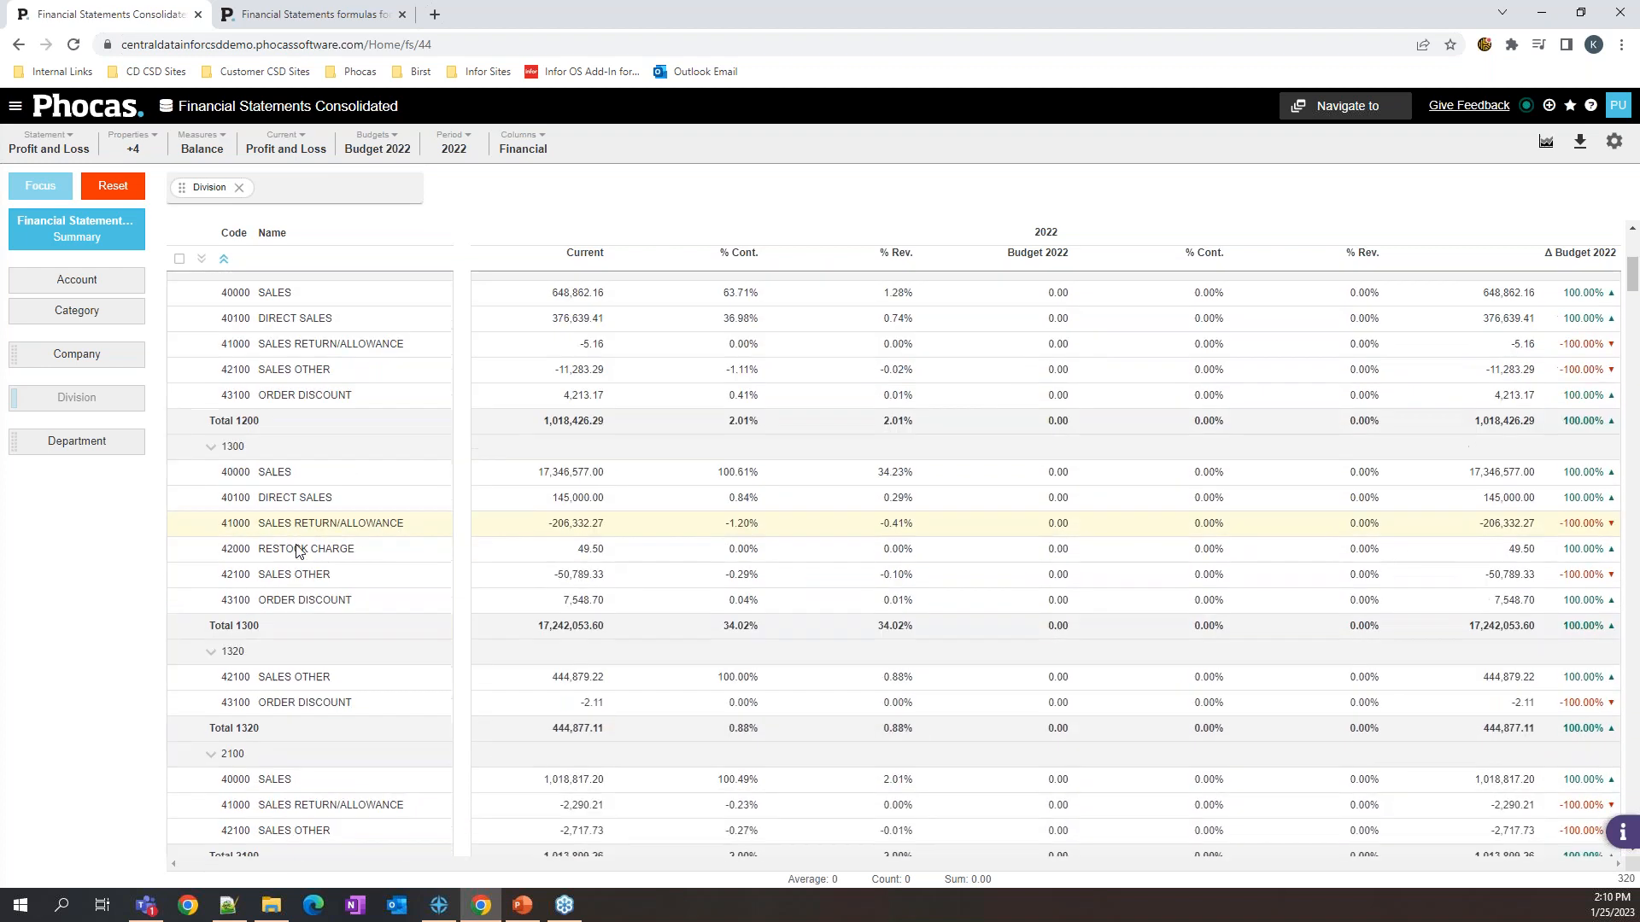
scroll(296, 549, "up", 7)
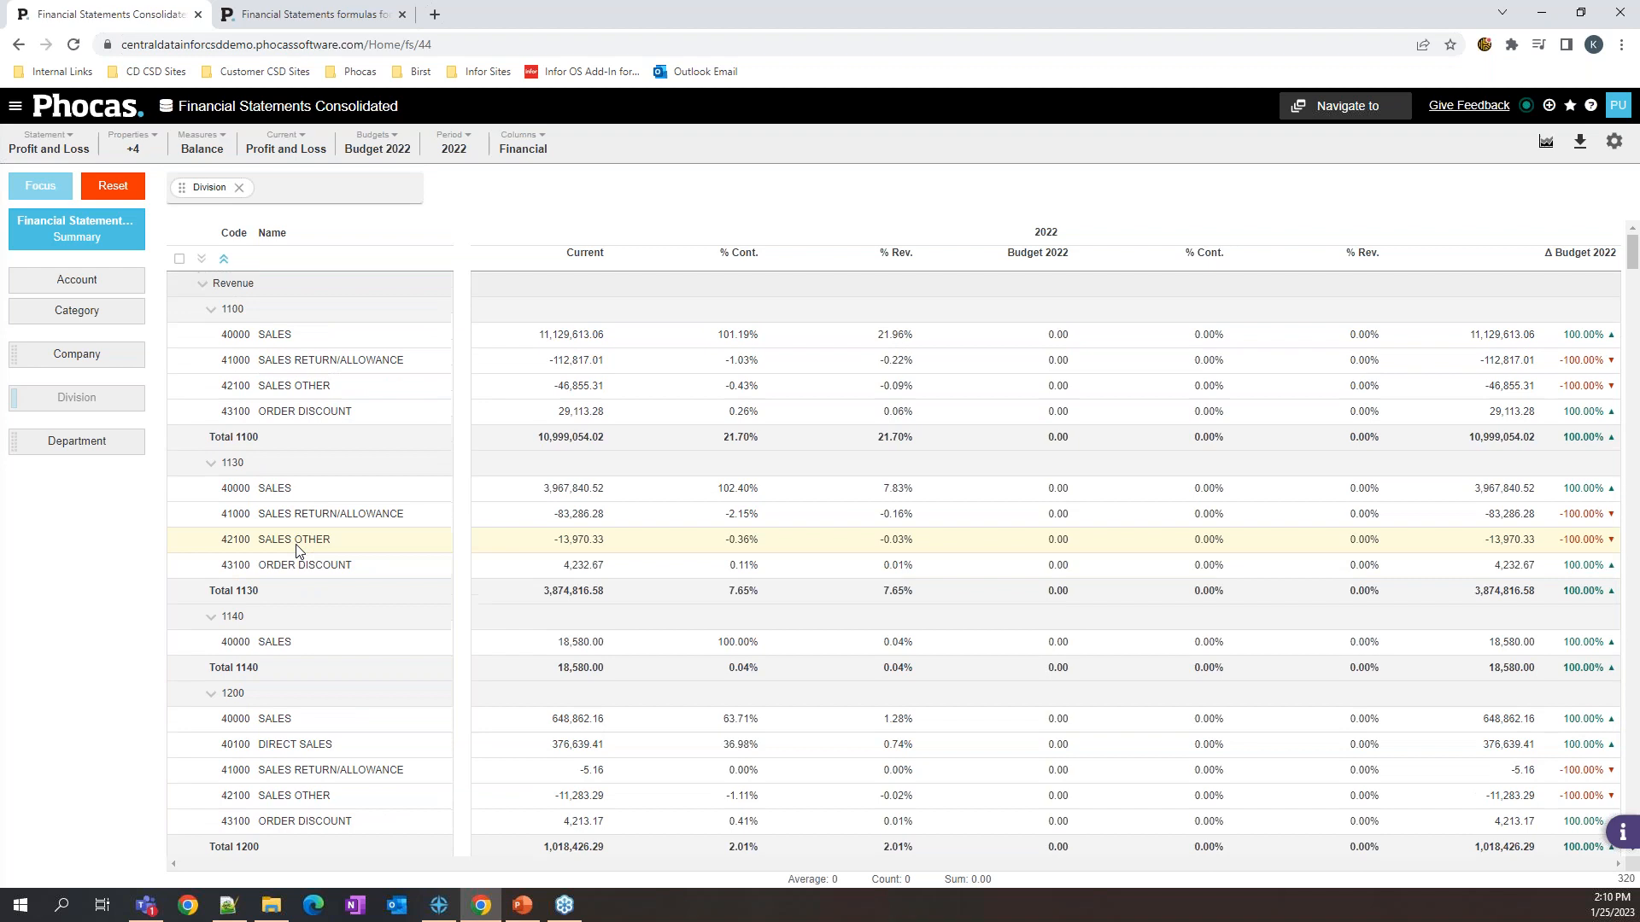
Step: Add Department as a second grouping level under Division and expand all levels down to the accounts
left_click_drag(88, 474, 287, 193)
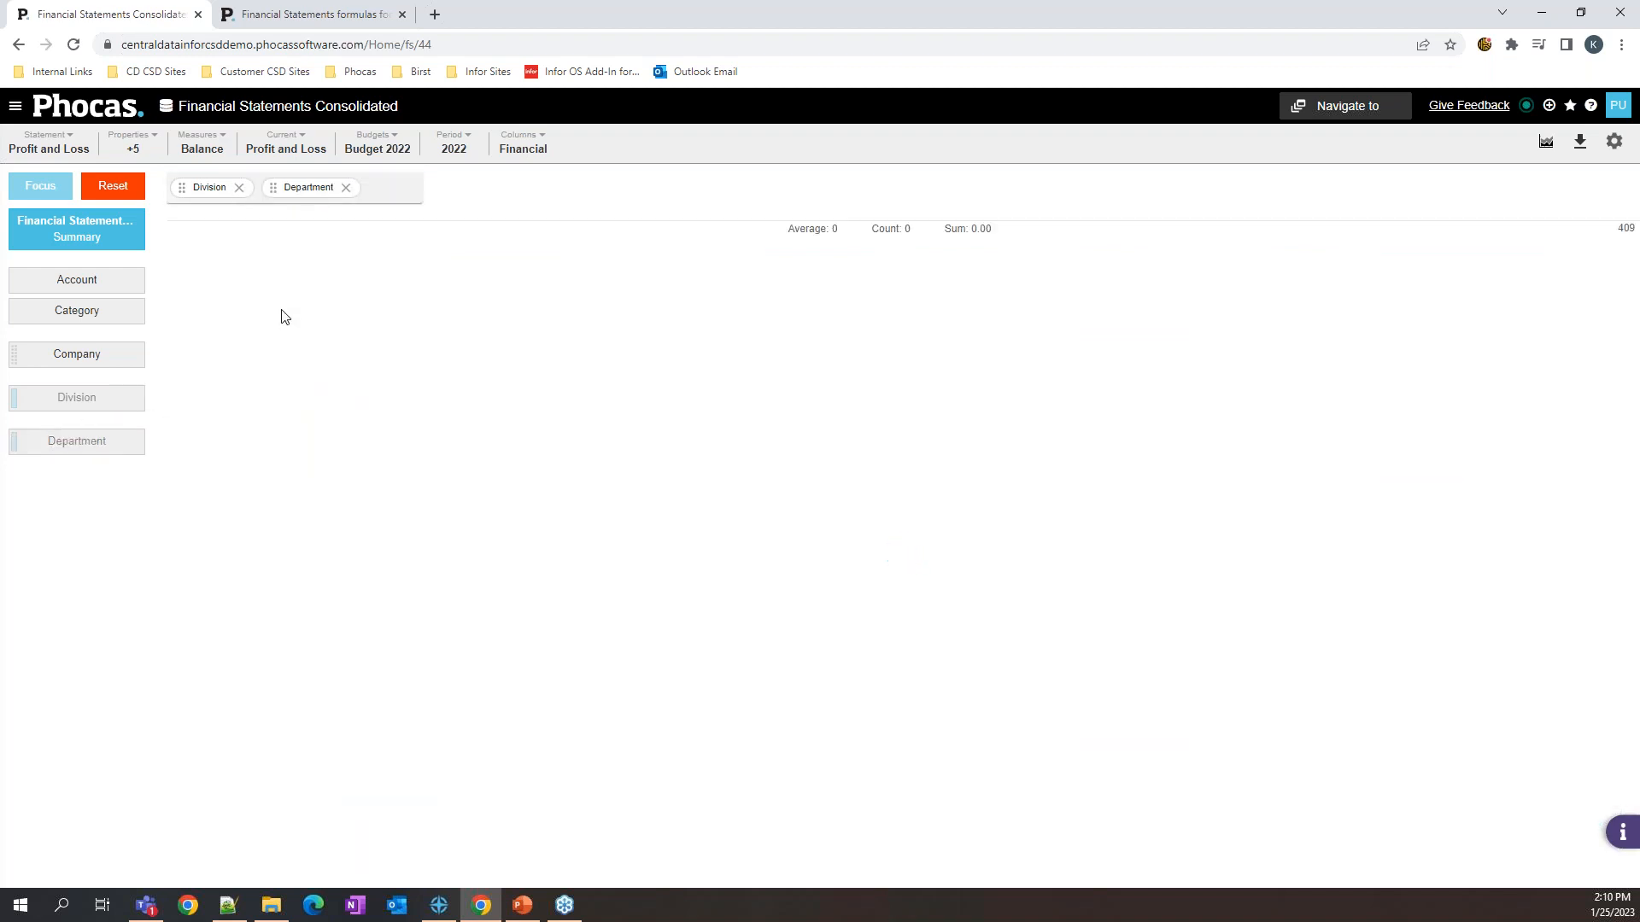
left_click(202, 259)
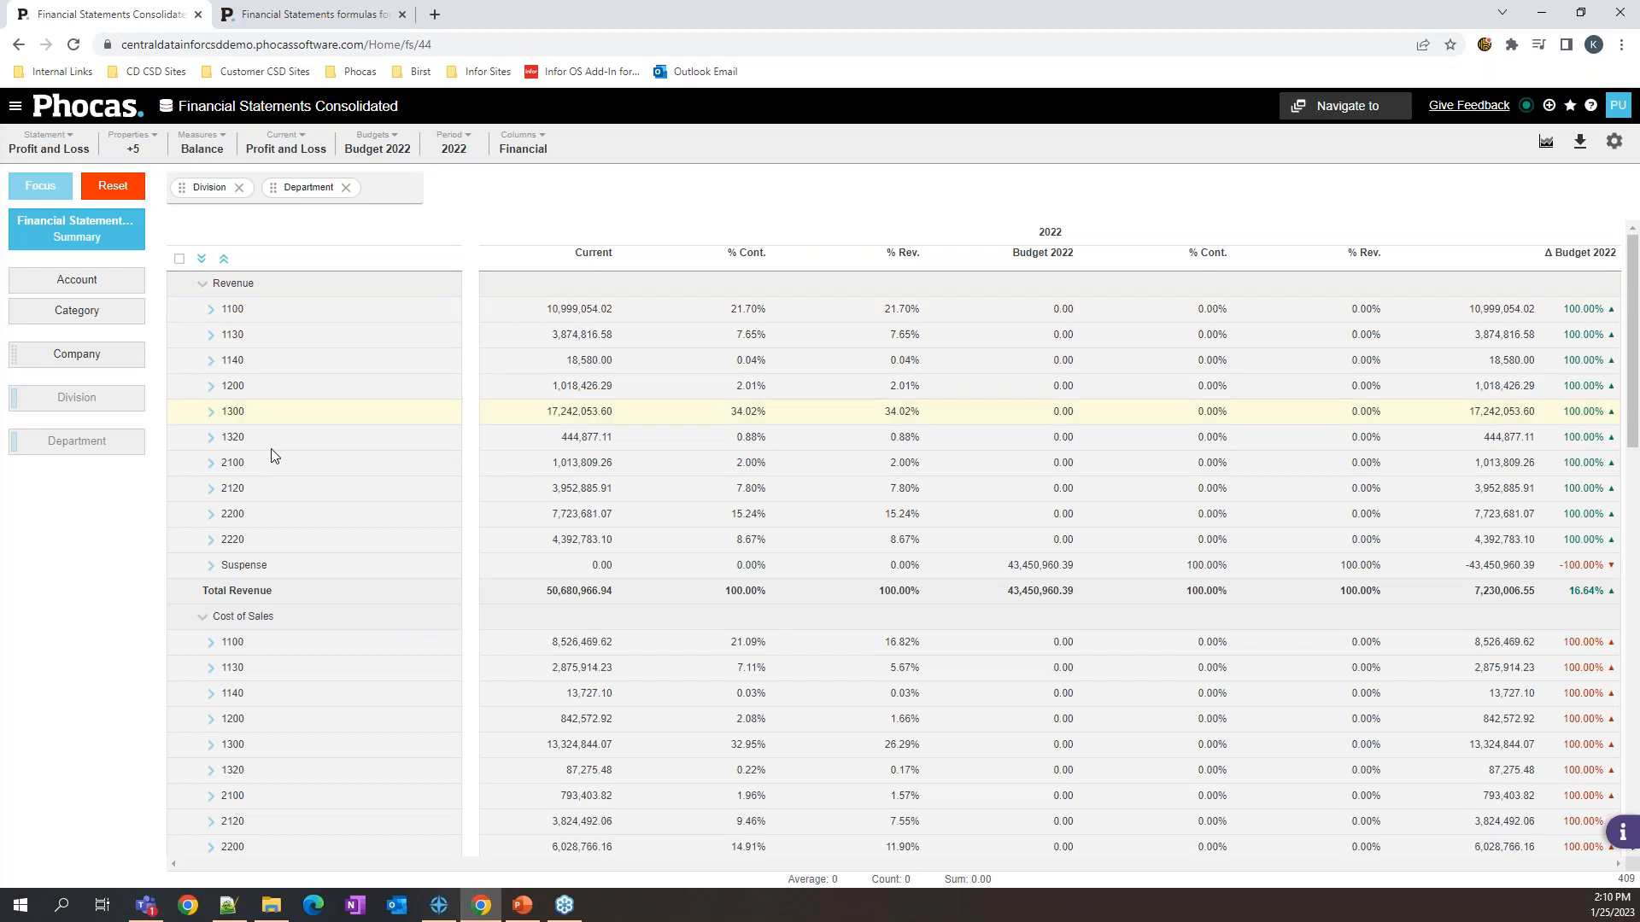
left_click(201, 258)
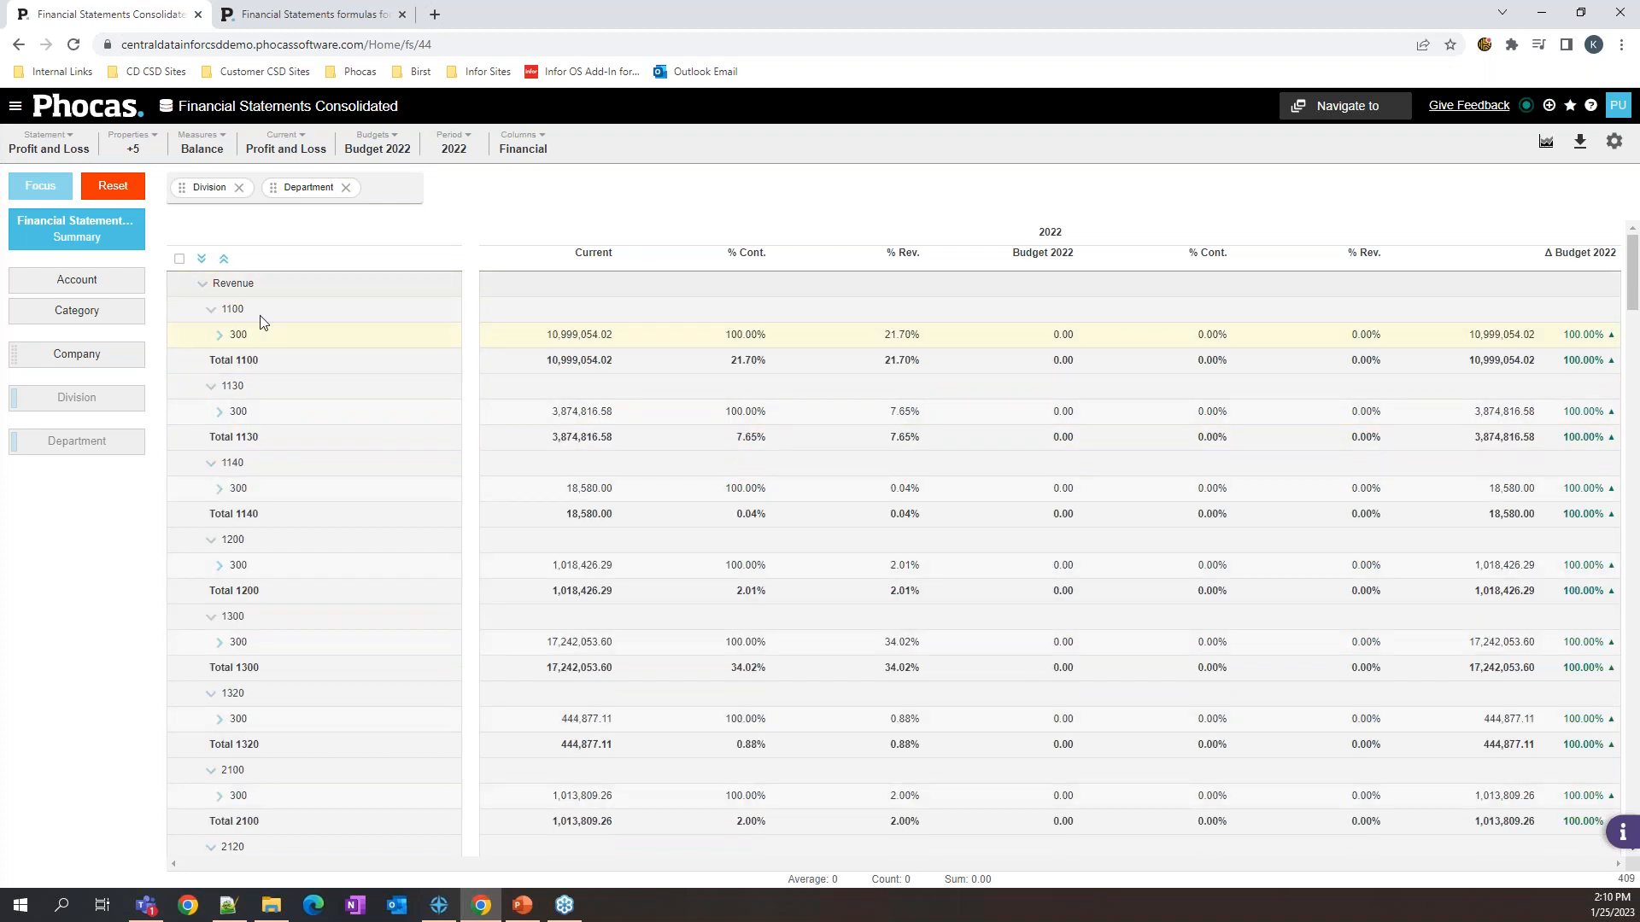
left_click(202, 259)
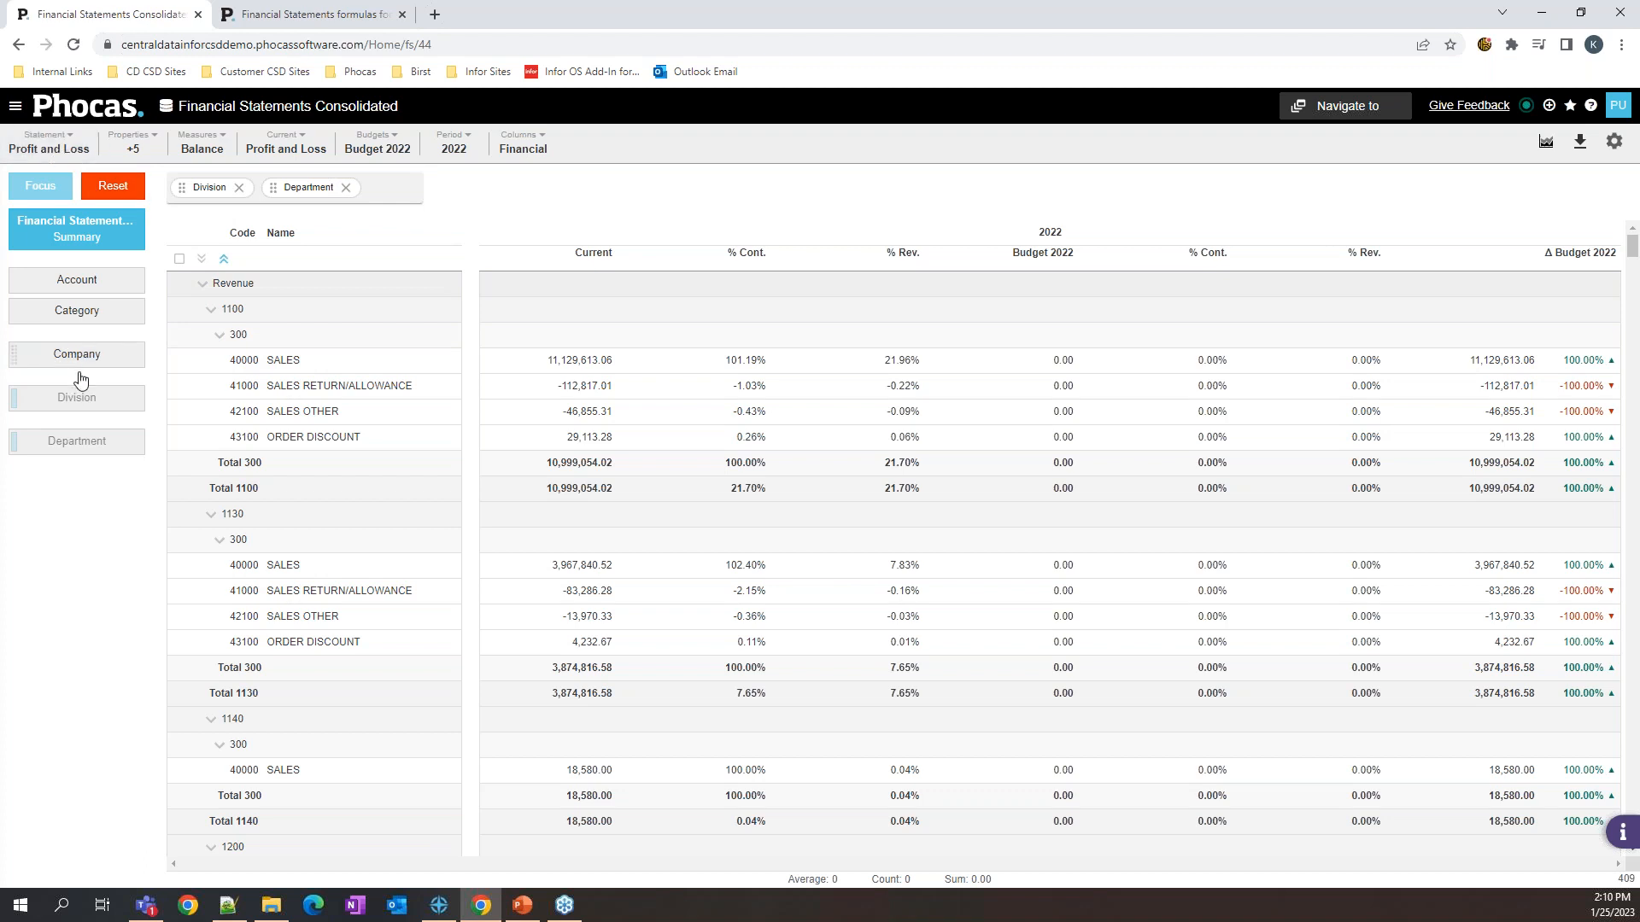
Step: Remove the Department and Division grouping levels and expand all groups of the ungrouped statement
left_click(49, 151)
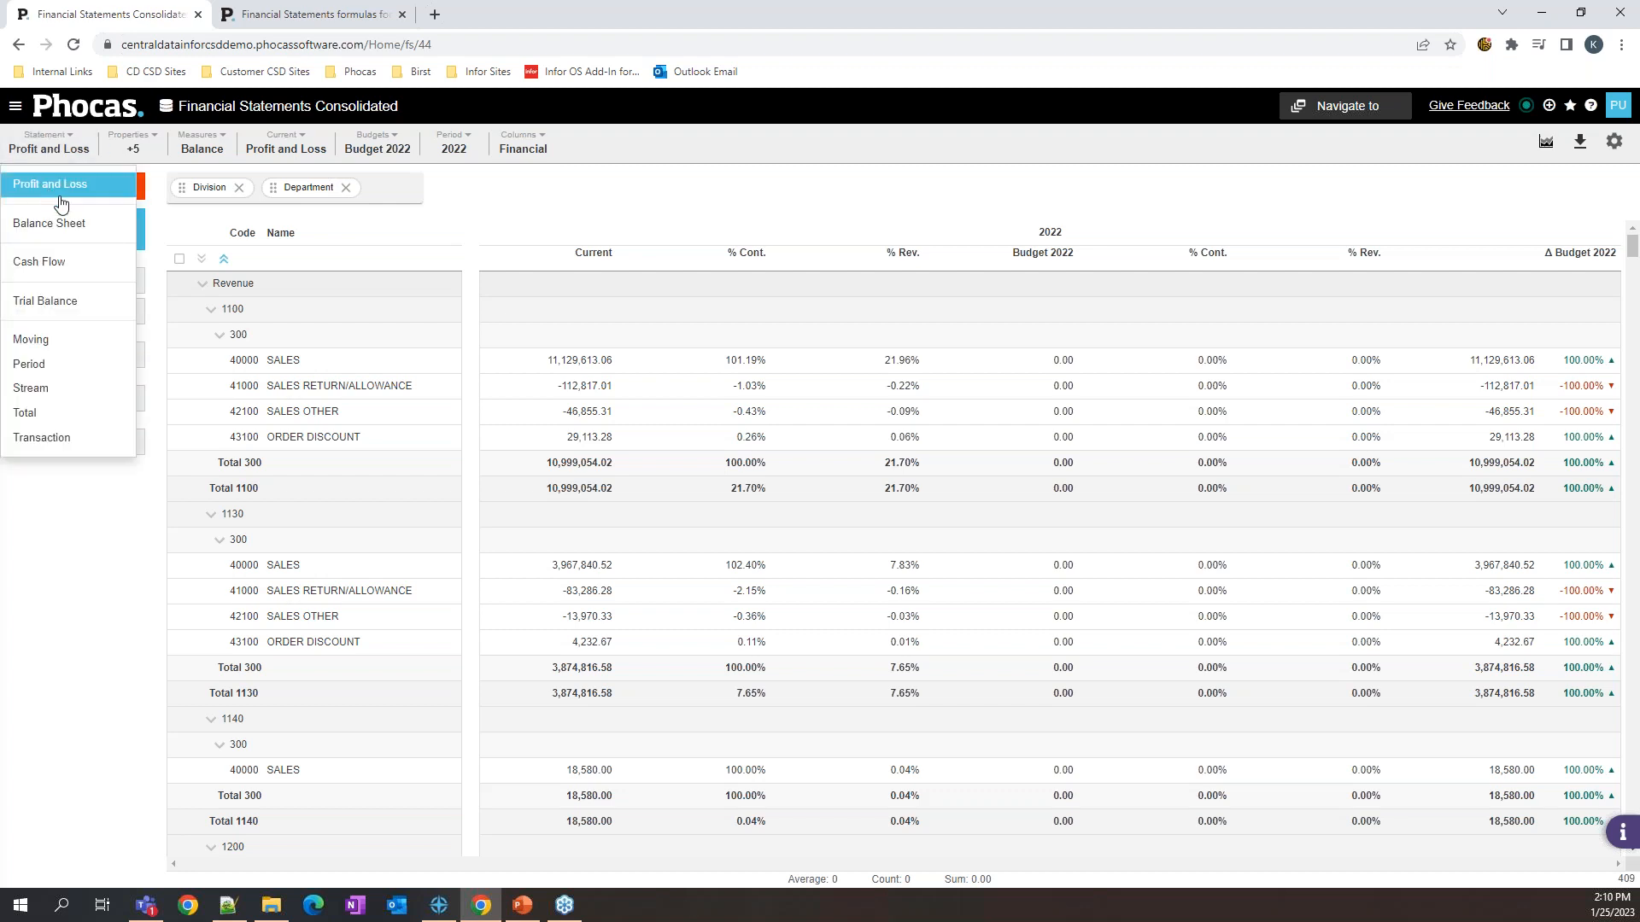
left_click(498, 202)
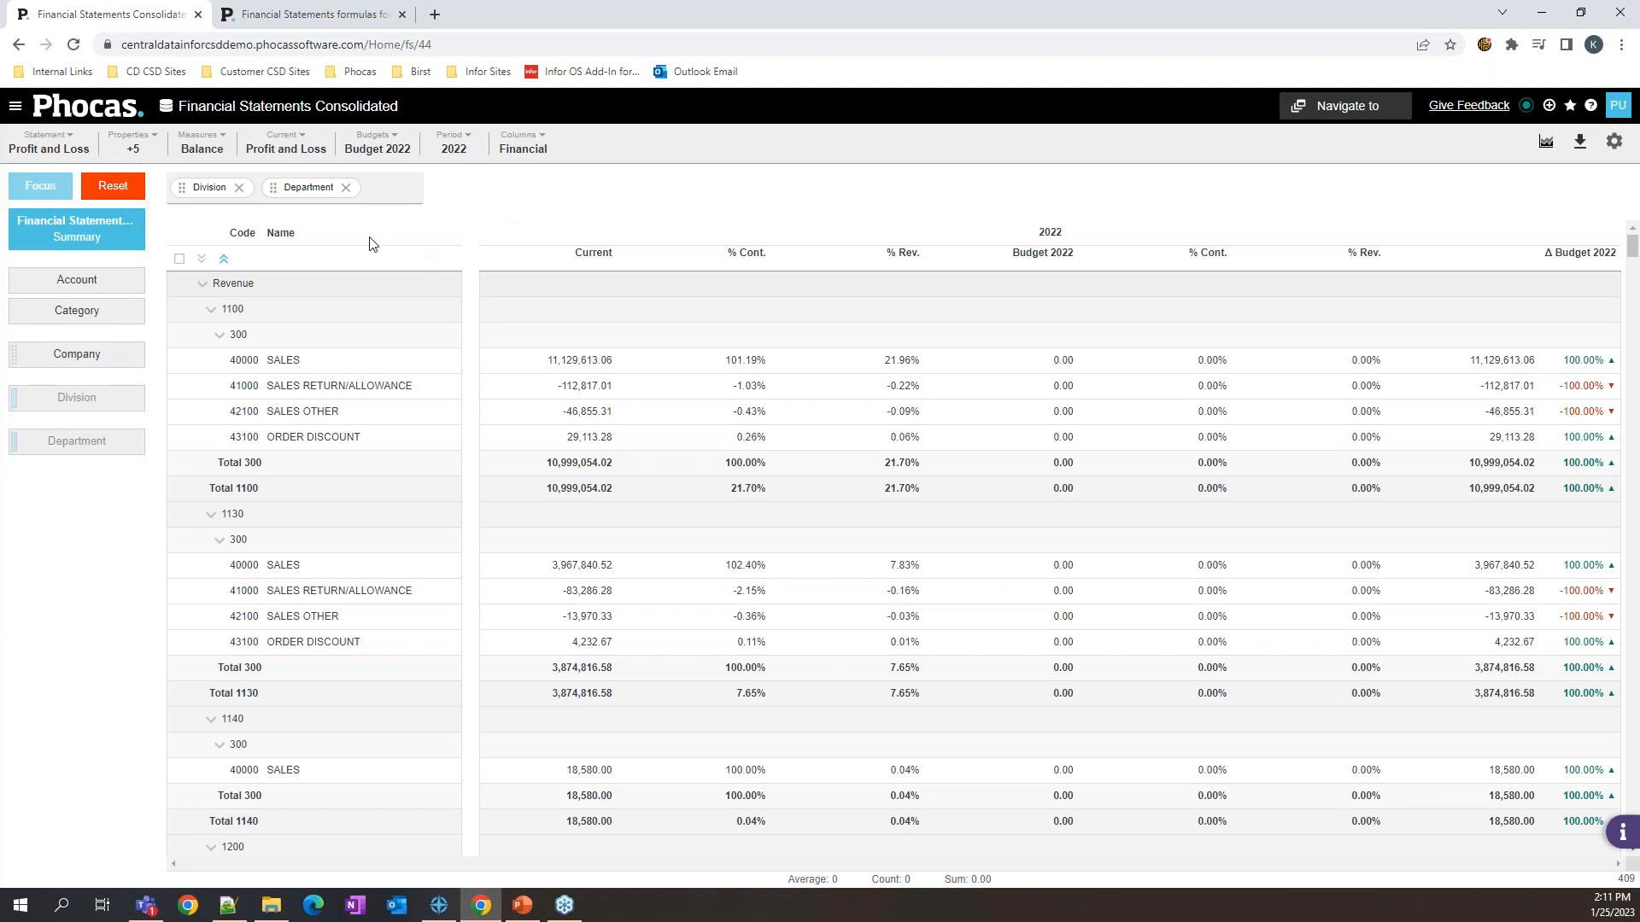
left_click(346, 188)
left_click(239, 188)
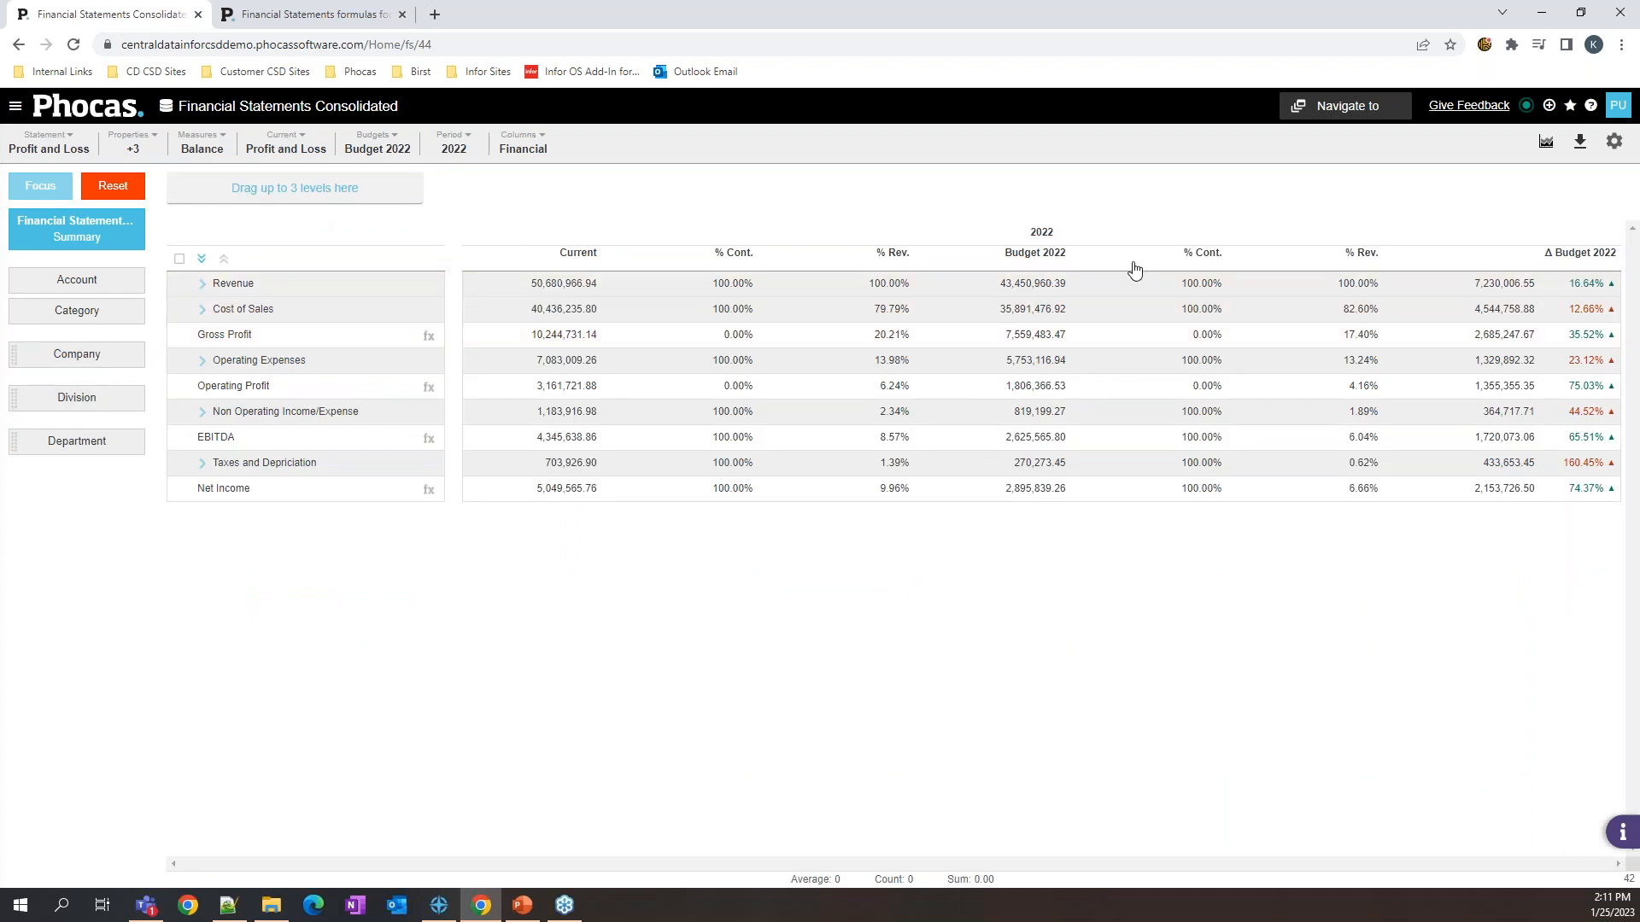
left_click(202, 260)
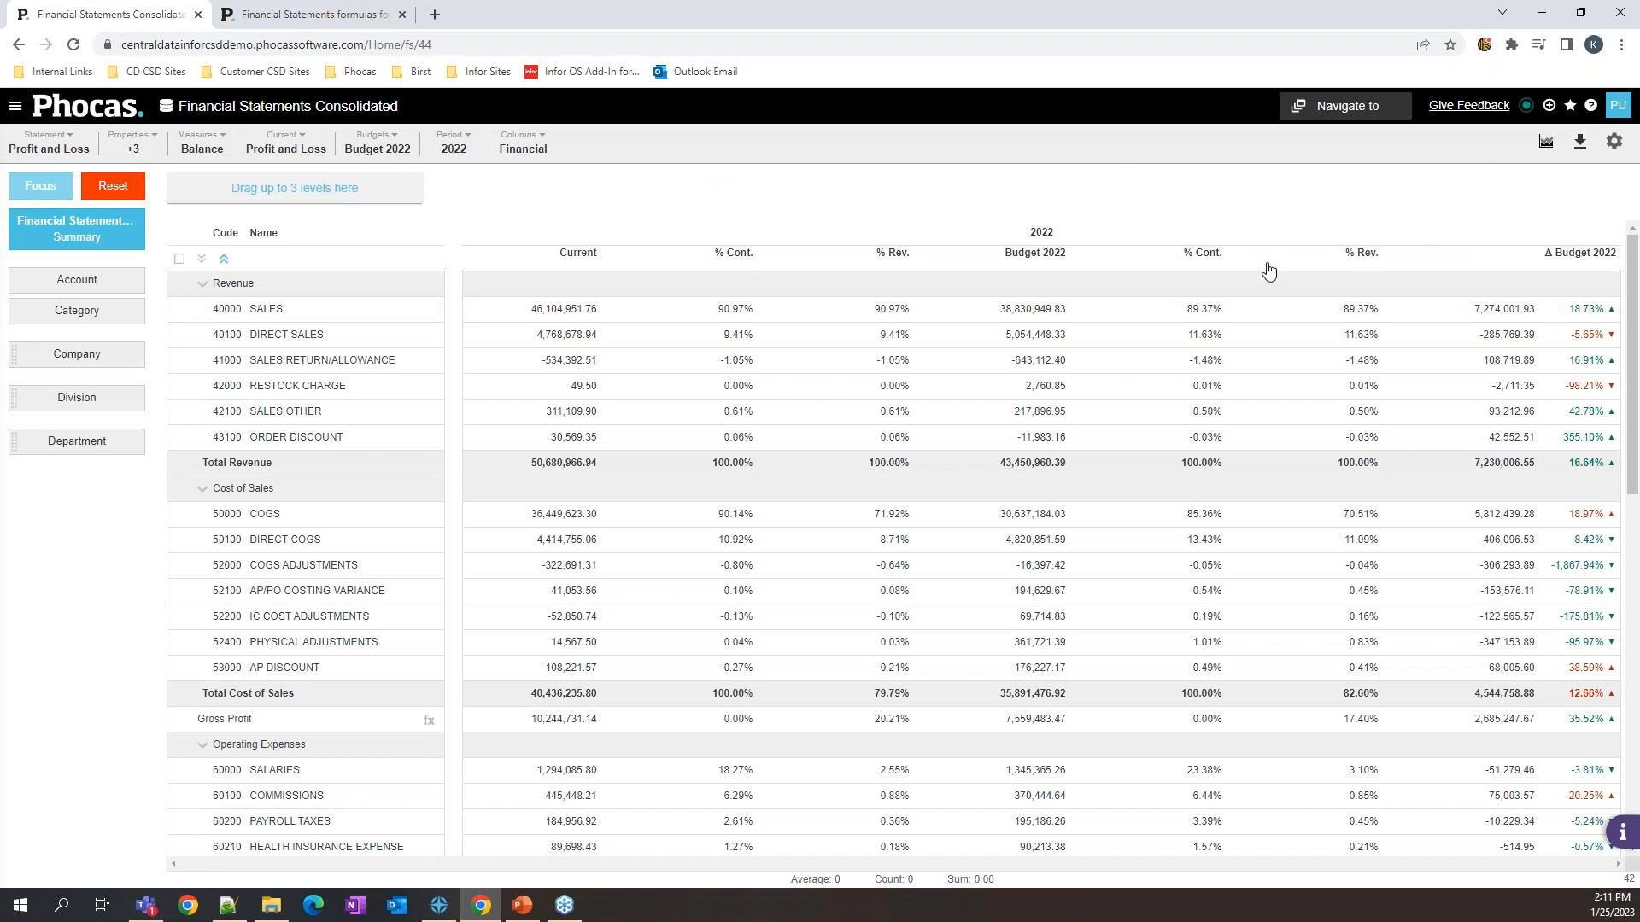
Step: Hide the Budgets, % Contribution and % Revenue columns in the statement
left_click(513, 145)
left_click(562, 226)
left_click(535, 436)
left_click(544, 461)
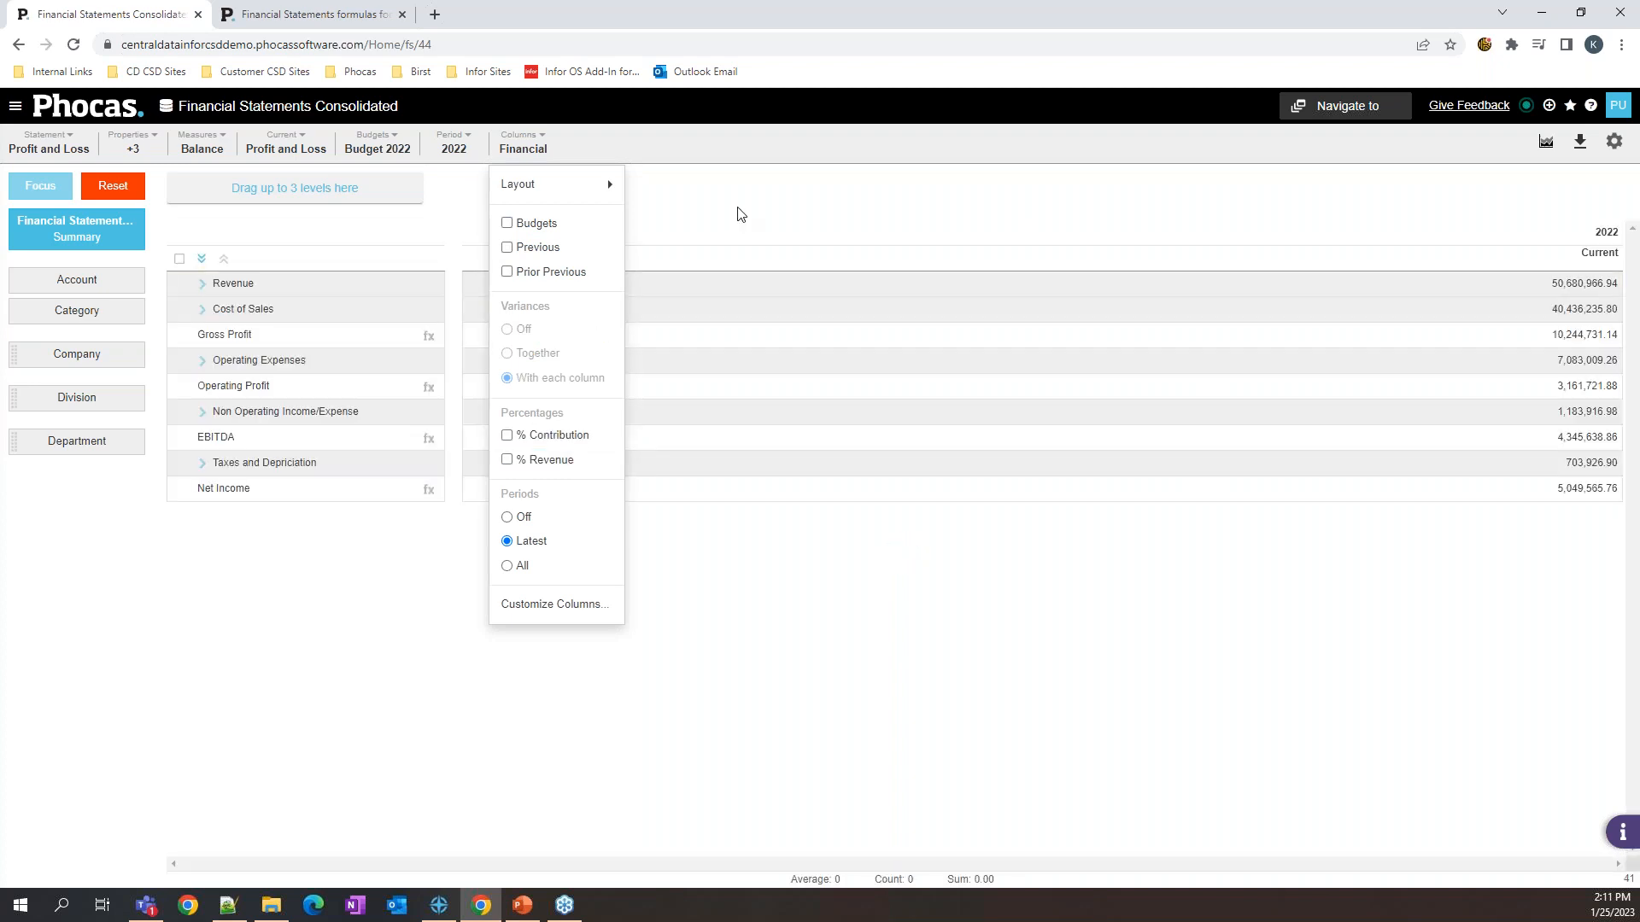
left_click(717, 208)
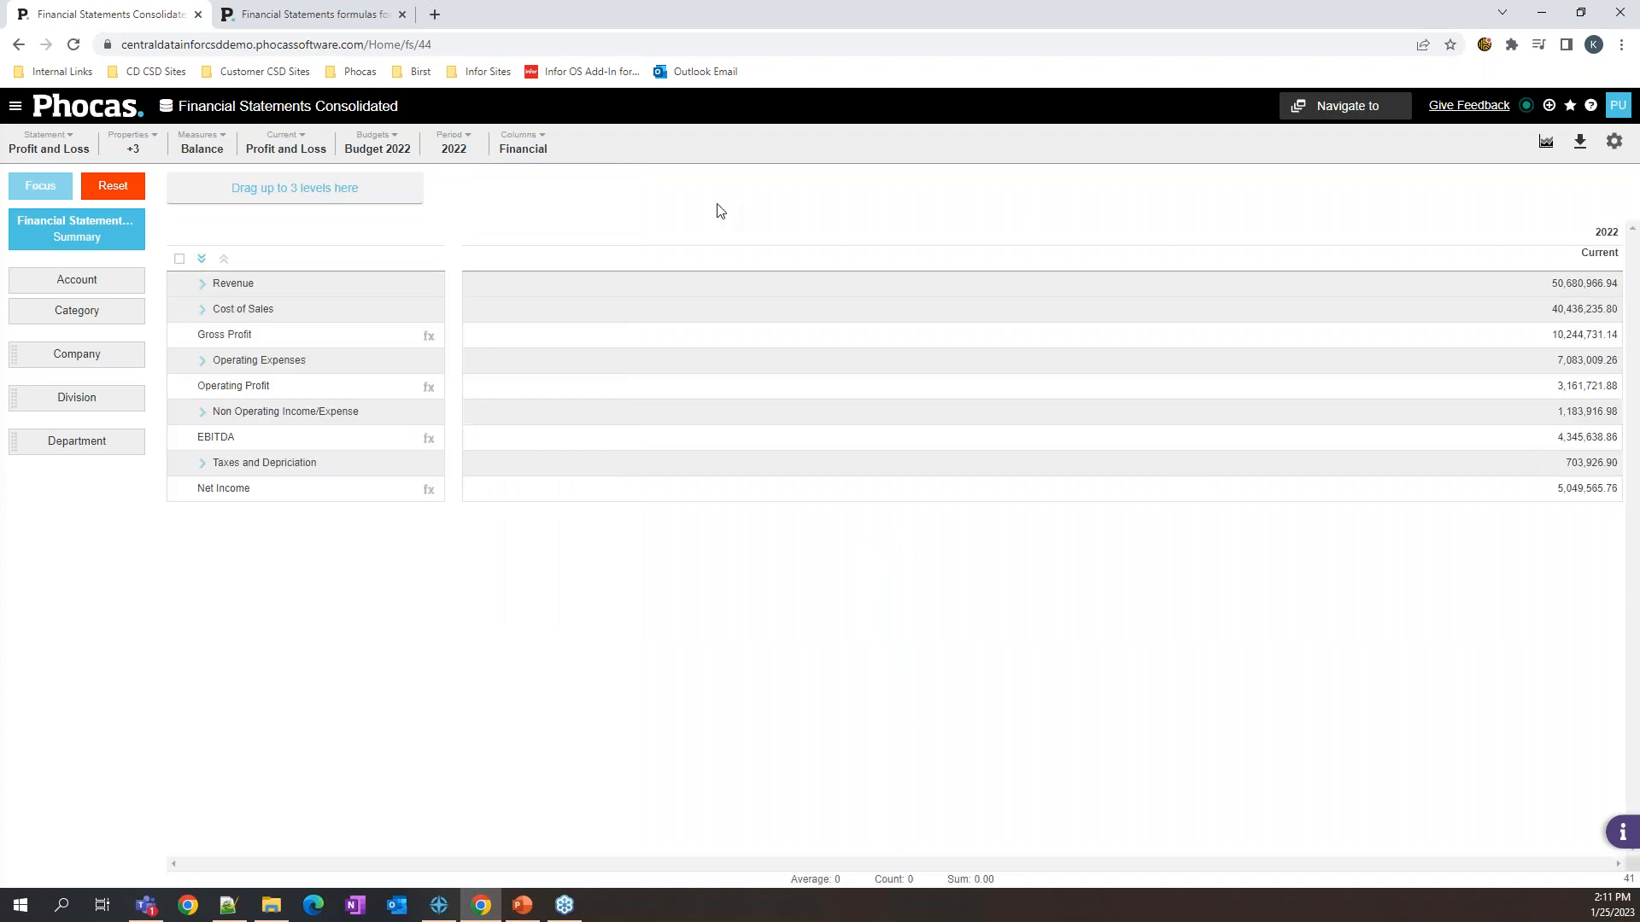
Step: Build a matrix of divisions 1100, 1130 and 1140 and view the fully expanded statement summary across them
left_click(75, 407)
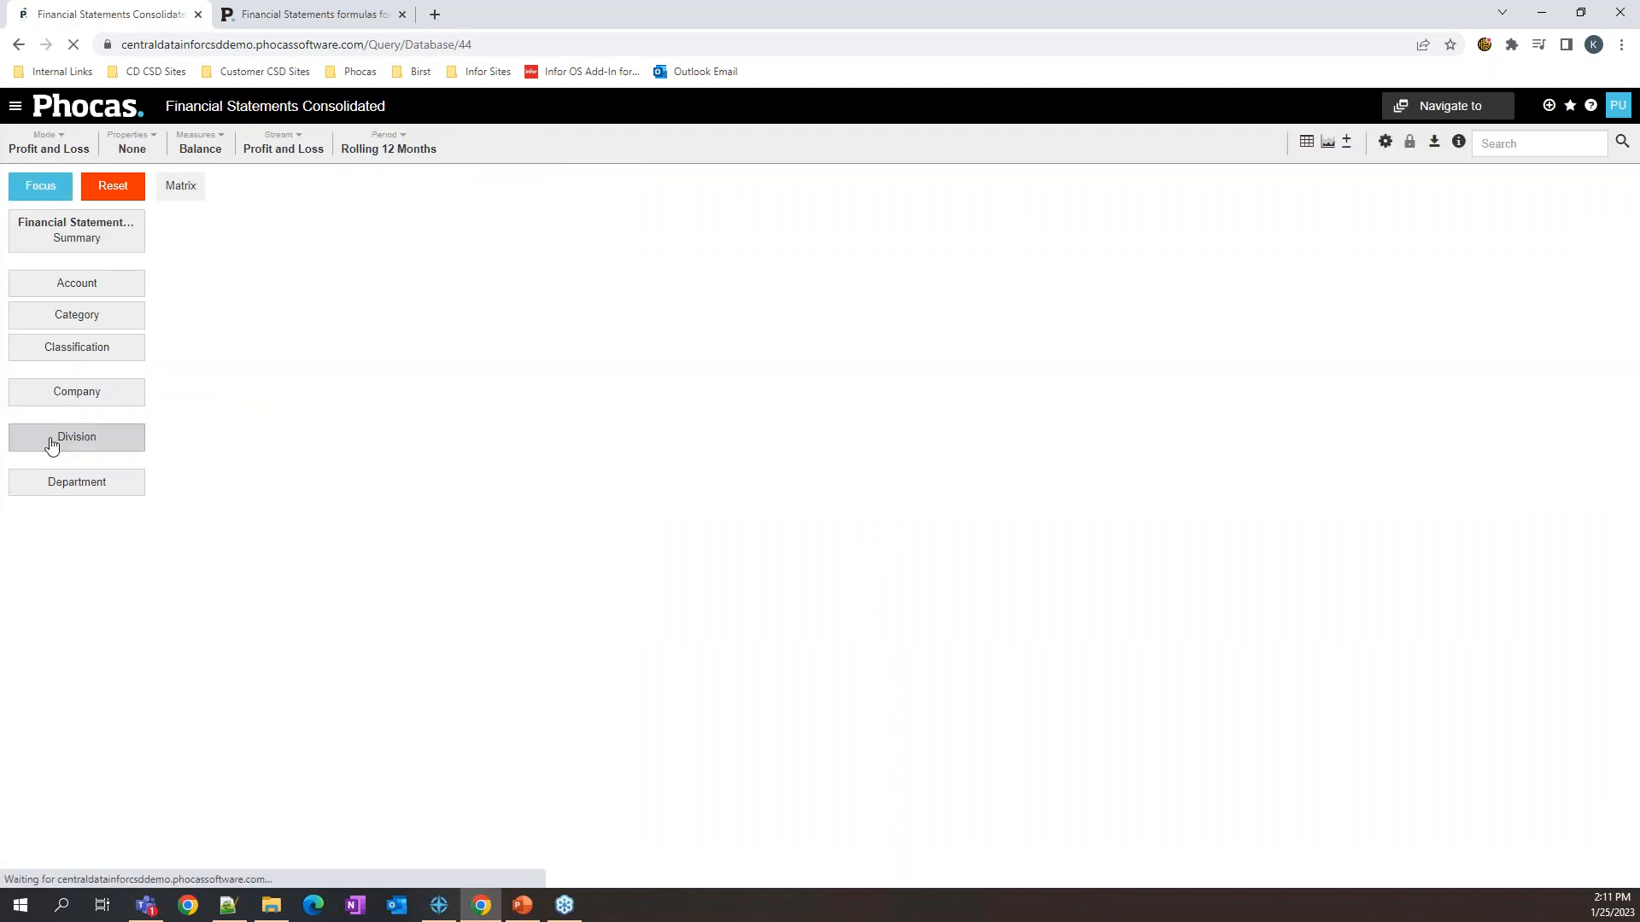
left_click(53, 438)
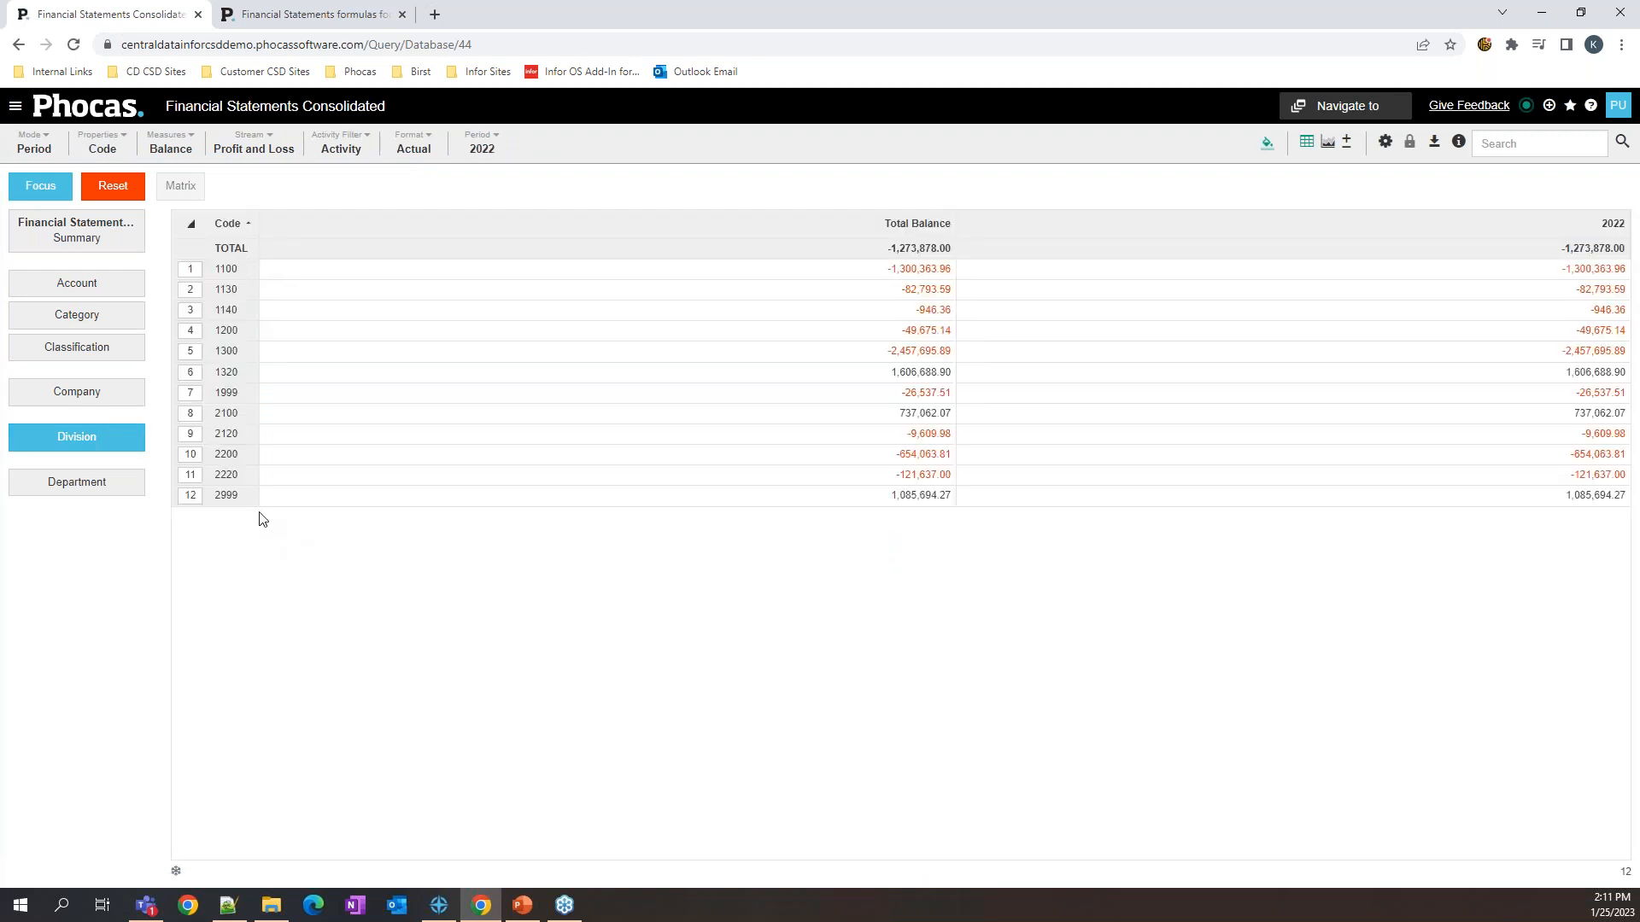
left_click_drag(192, 274, 191, 311)
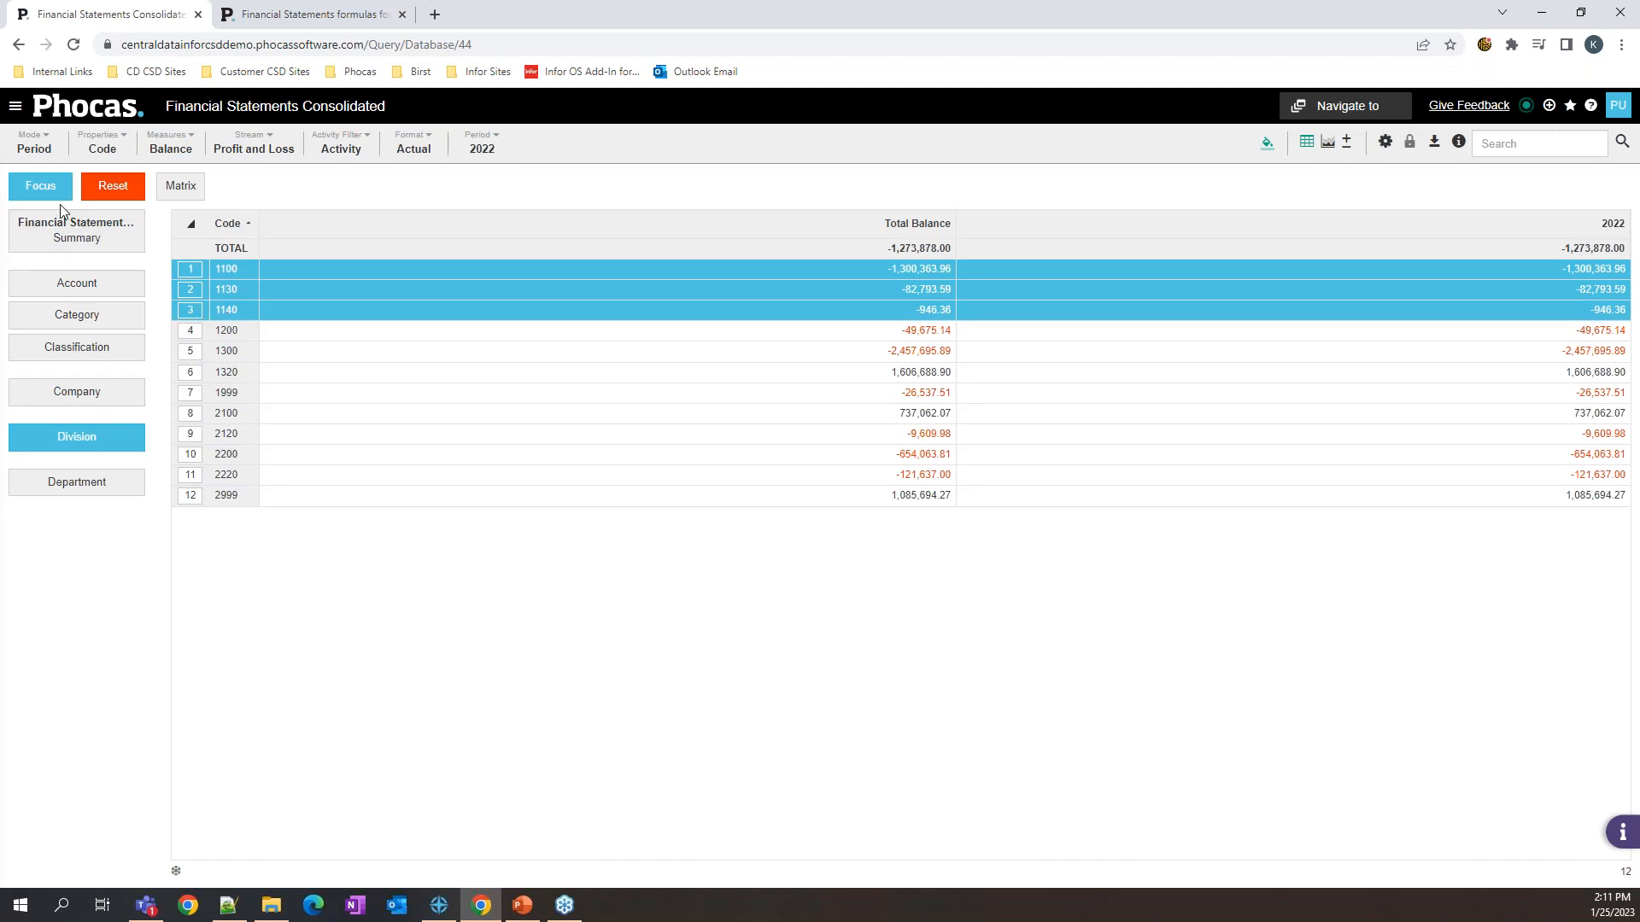
left_click(181, 188)
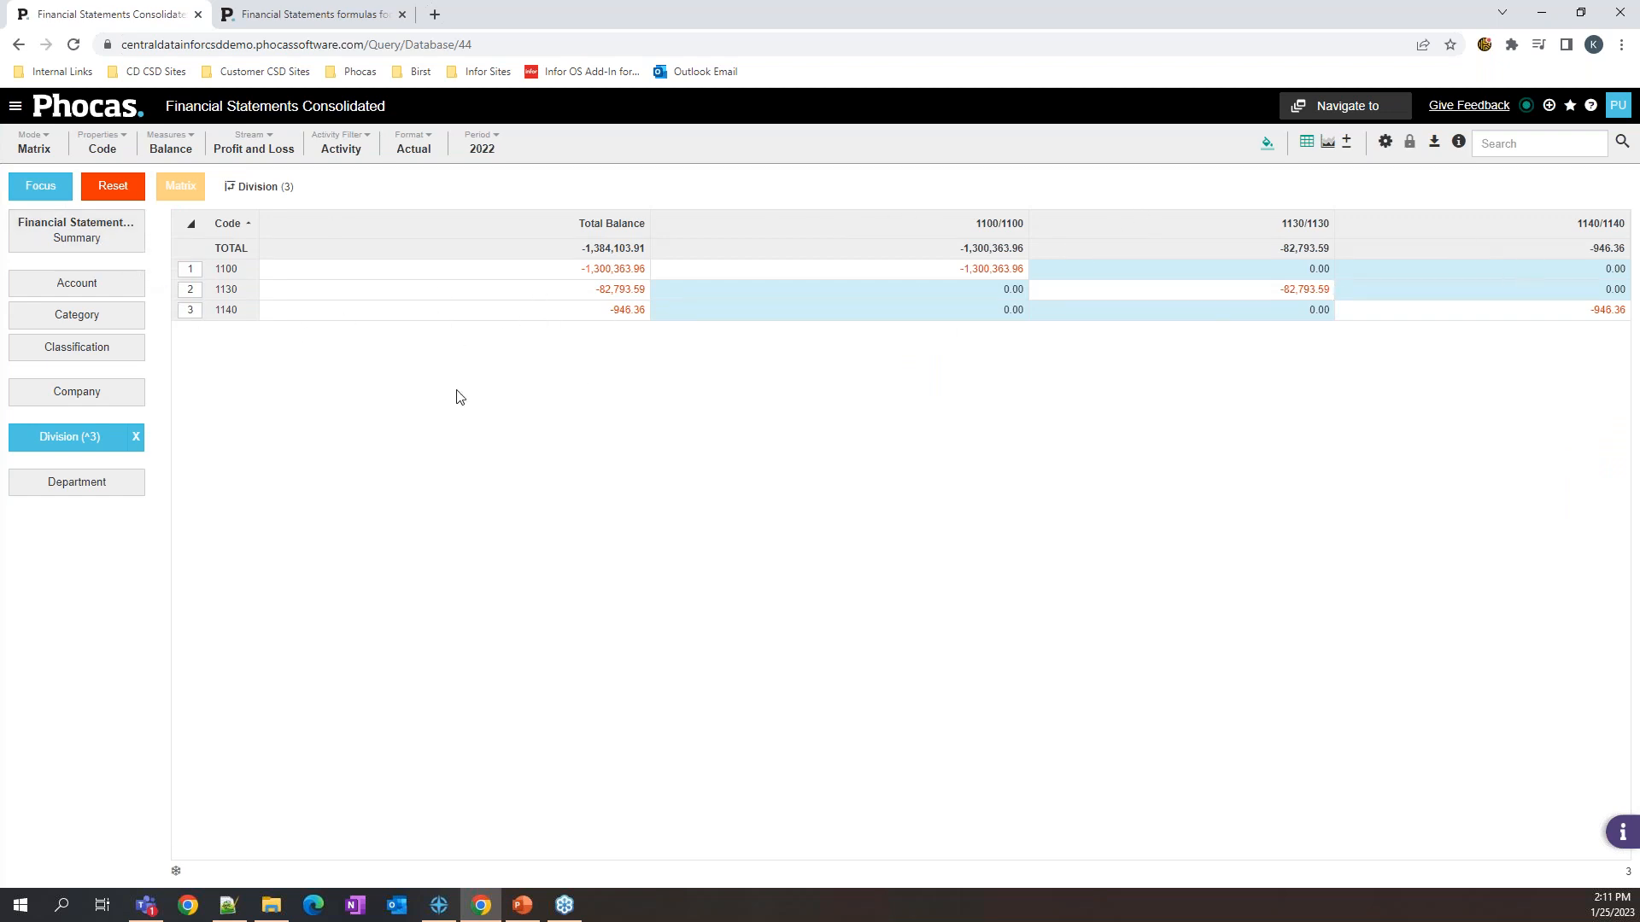
left_click(74, 243)
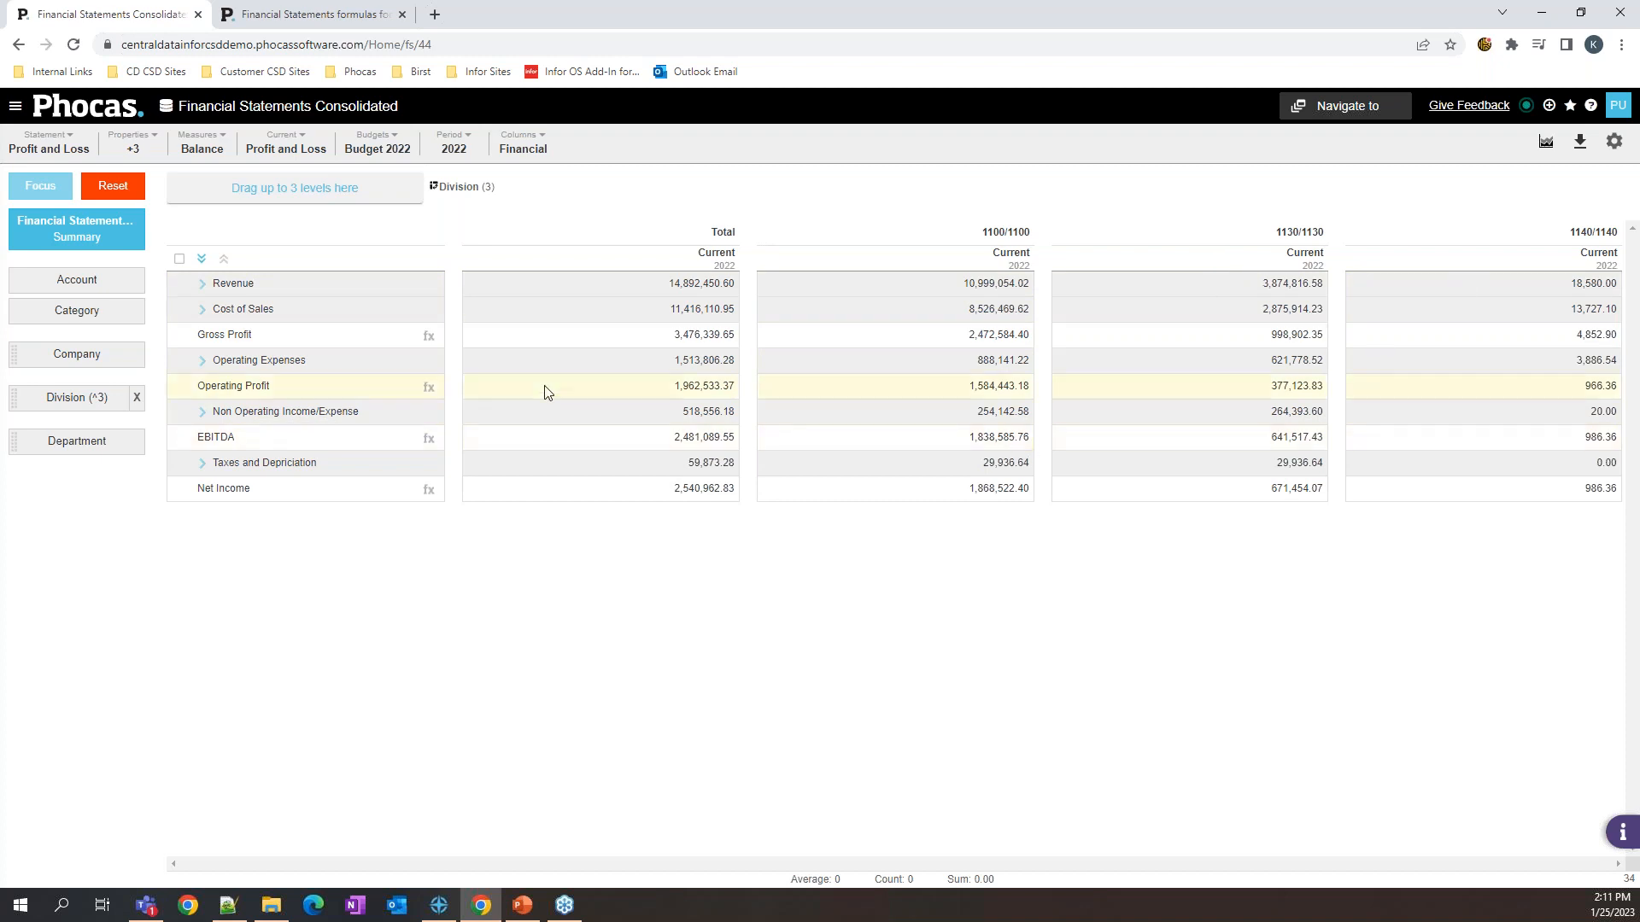
left_click(202, 267)
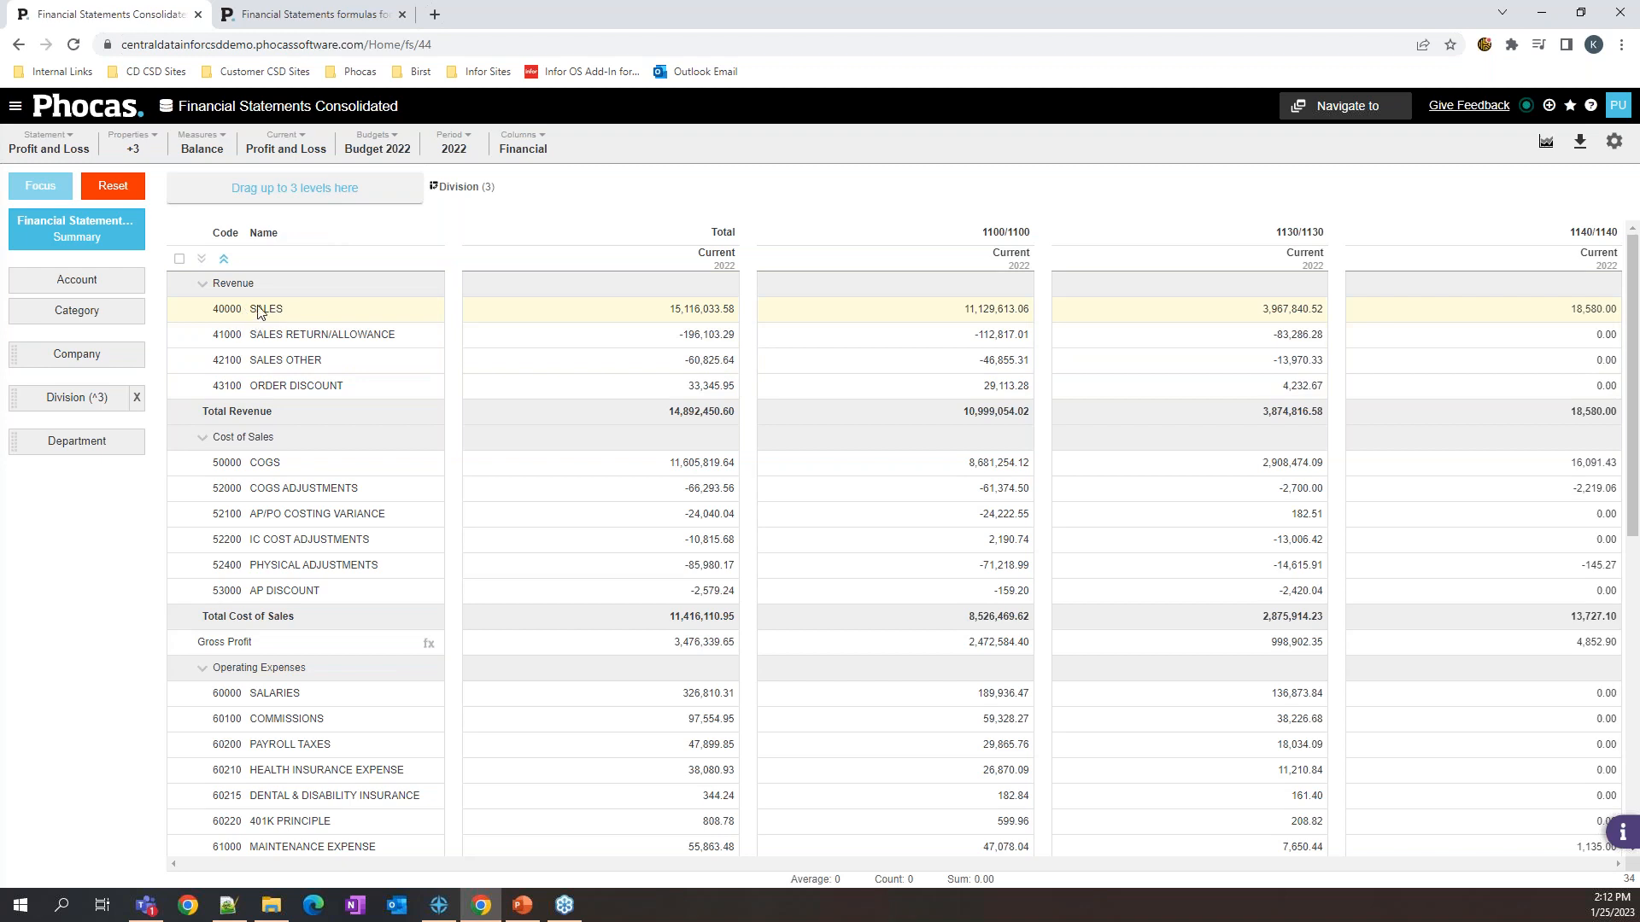
Step: Add the account properties Department and Division to the statement and expand all groups
left_click(132, 145)
left_click(135, 300)
left_click(137, 277)
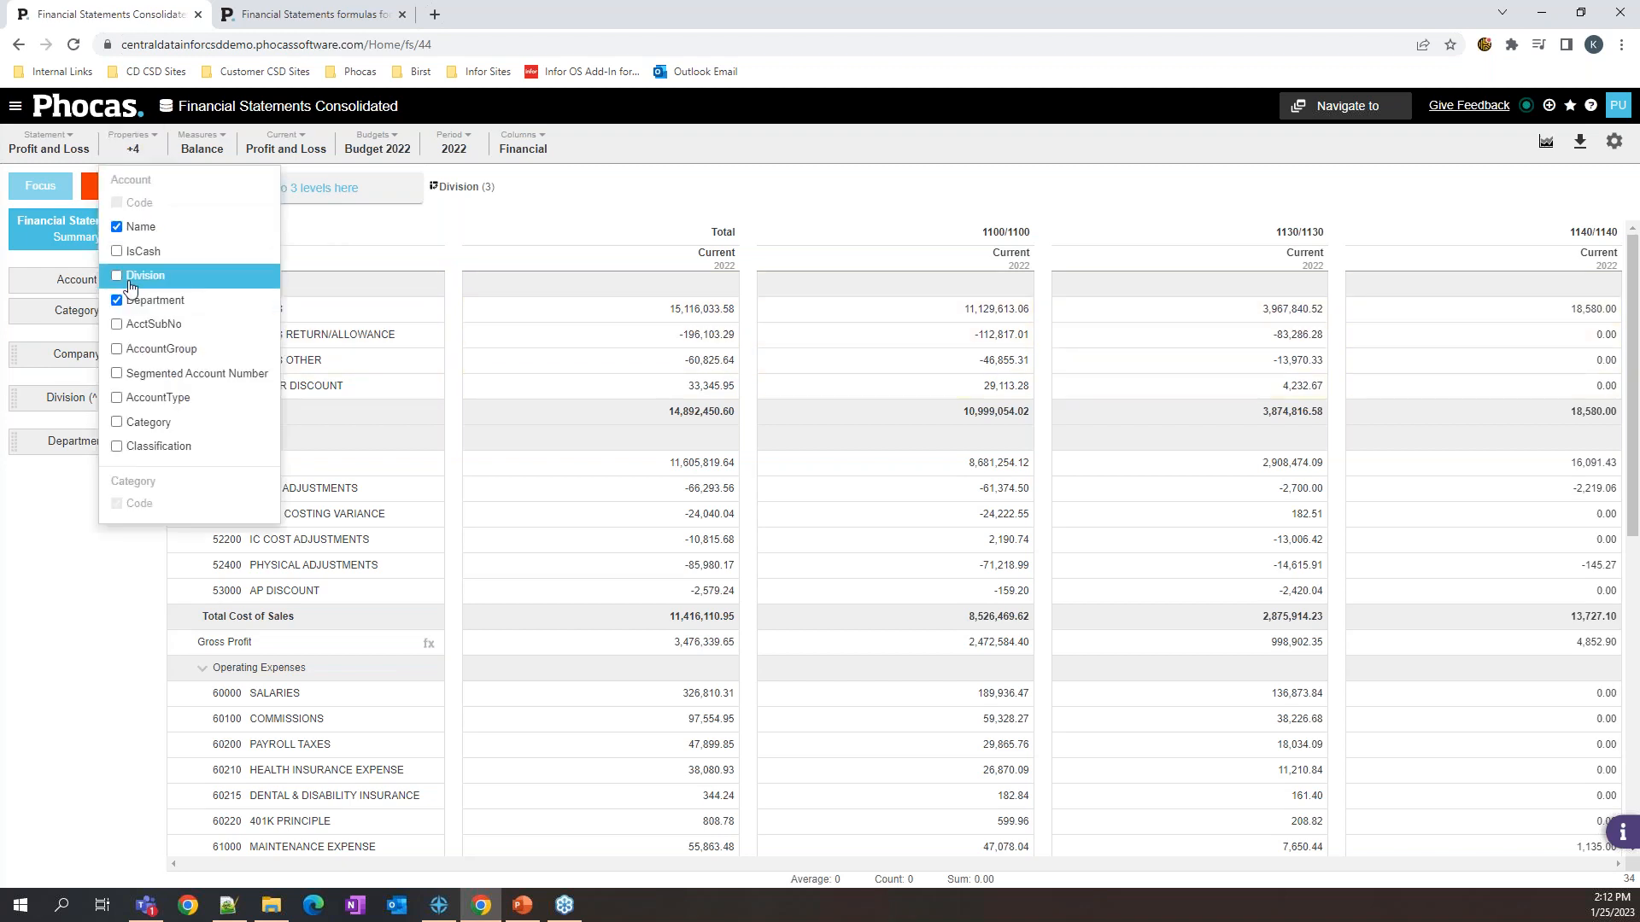
left_click(356, 232)
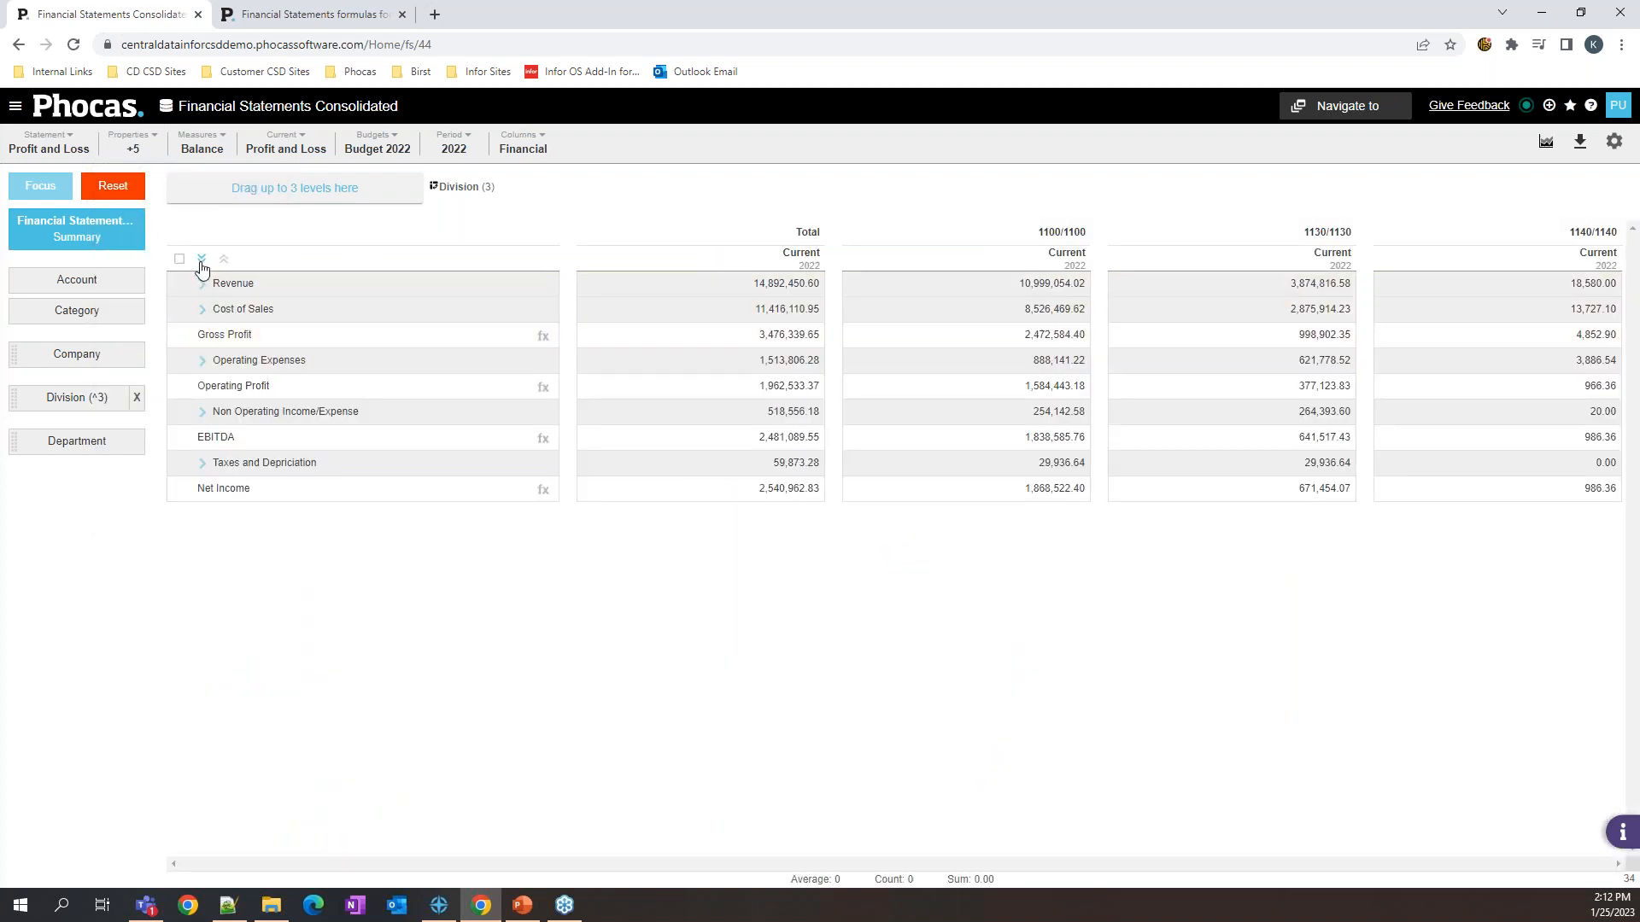
left_click(203, 258)
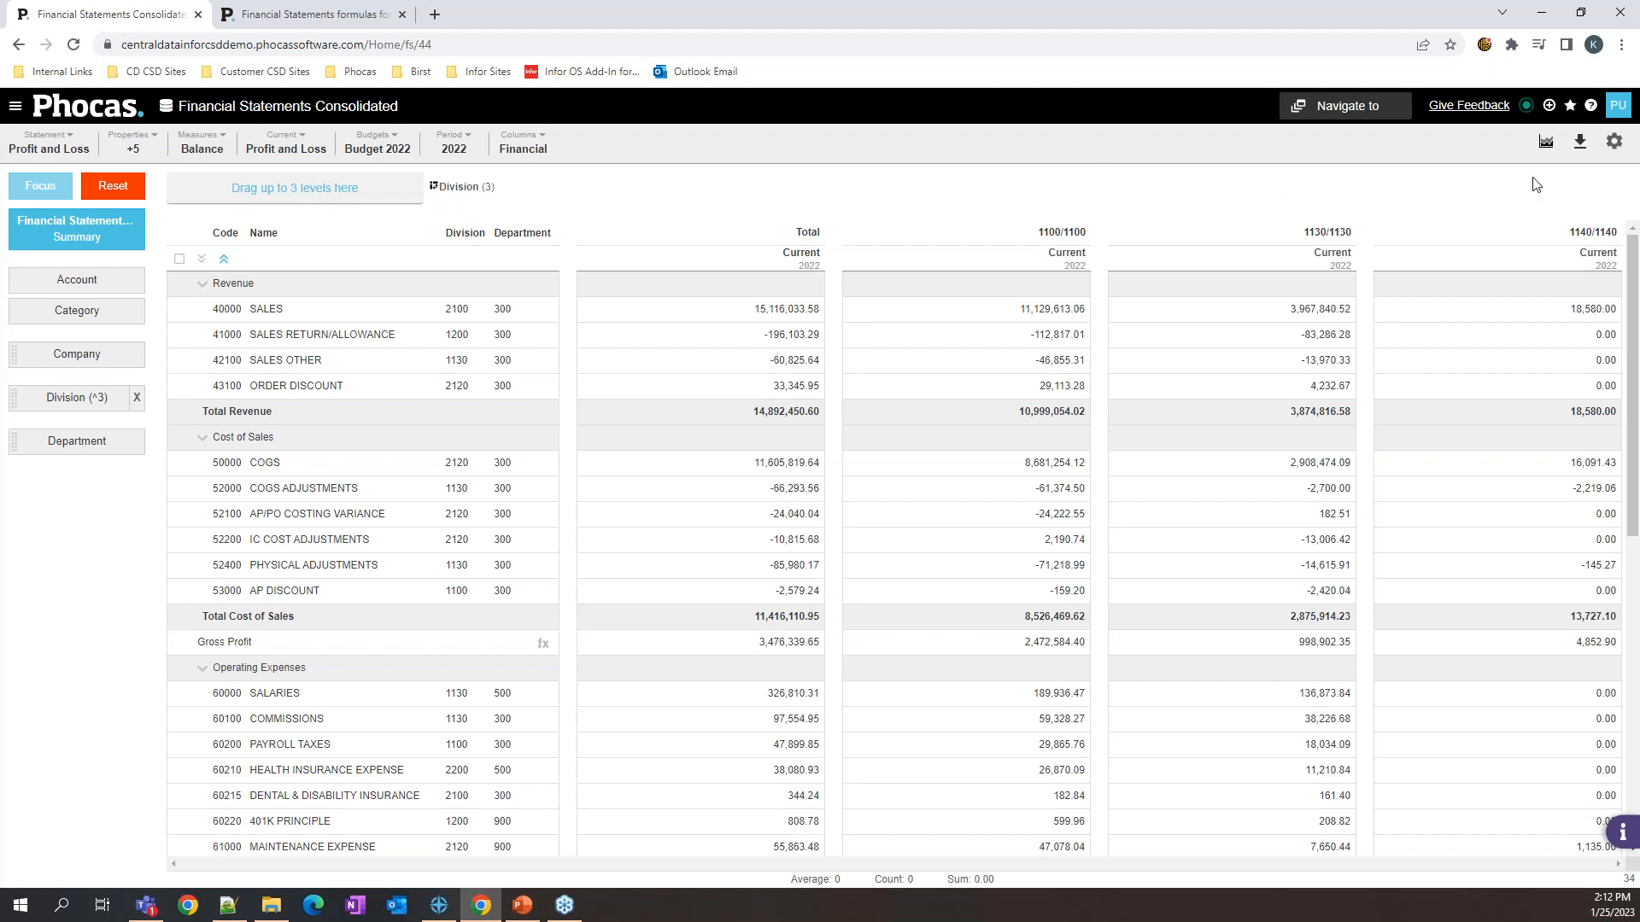
Step: Export the statement as a PDF with the header title "P&L", A4 page size and fit to page width
left_click(1579, 145)
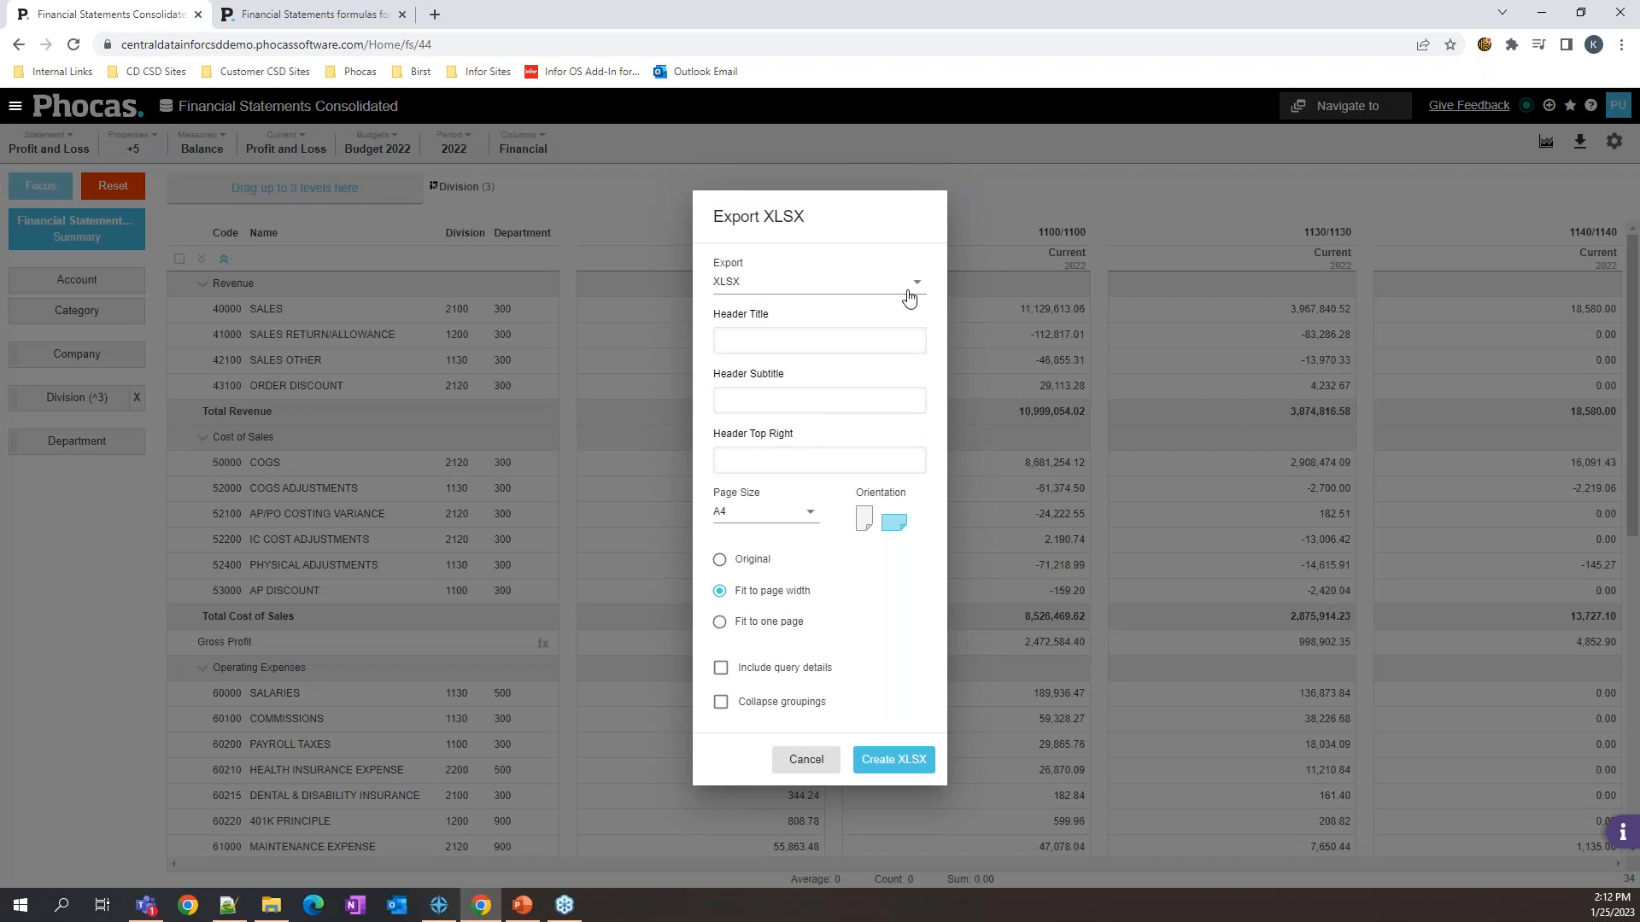
left_click(909, 297)
left_click(888, 309)
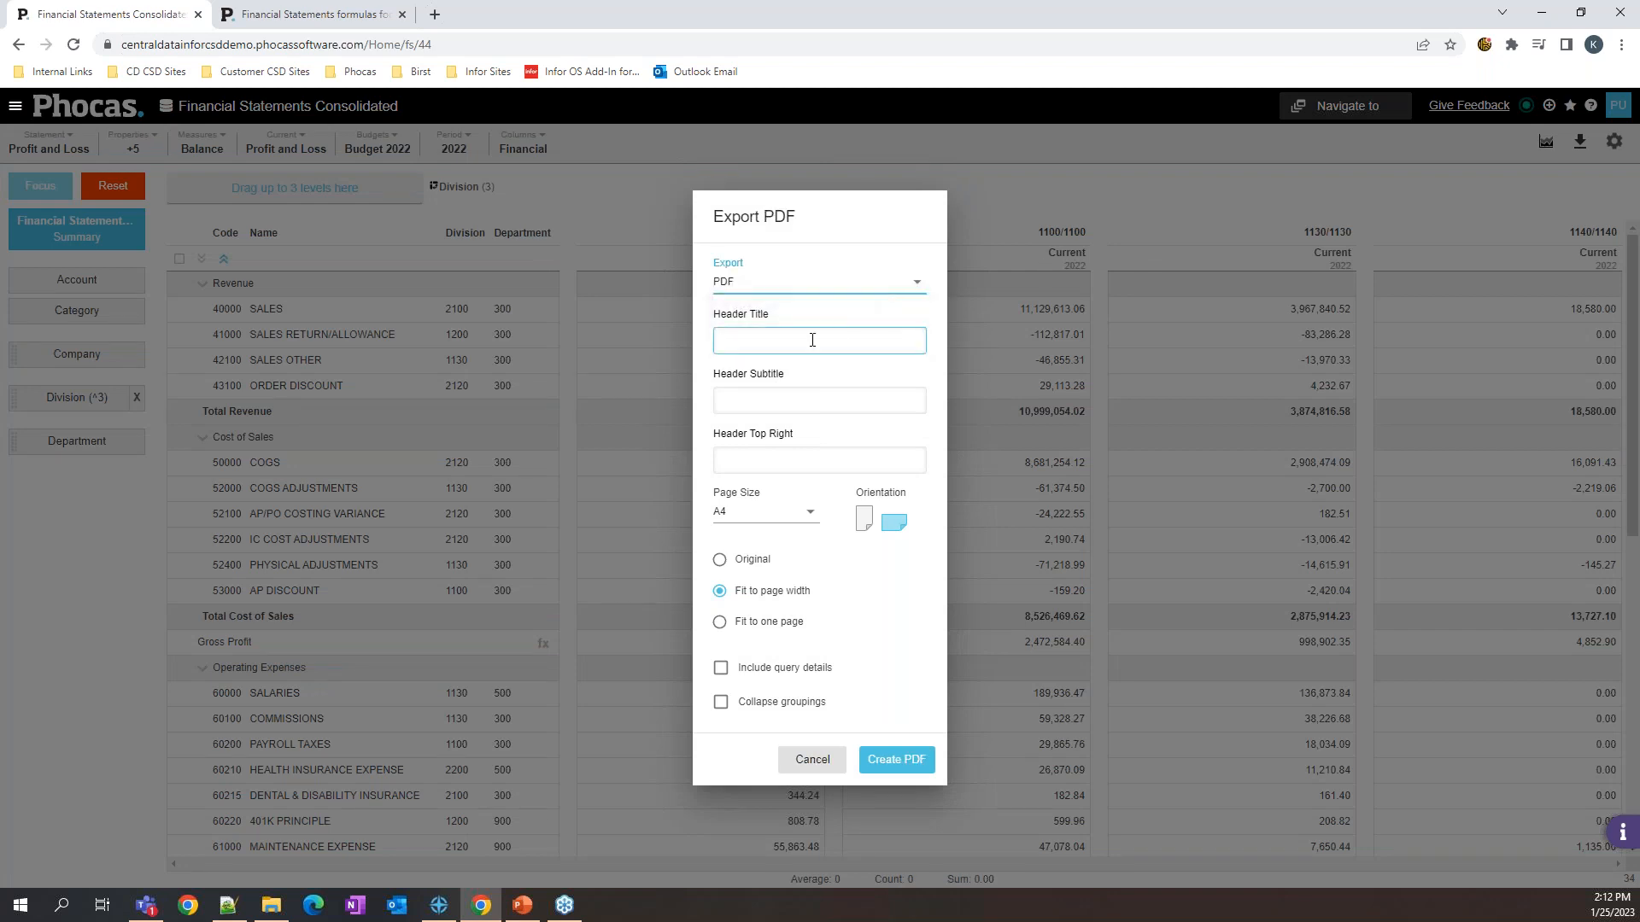
left_click(810, 341)
type("P&L")
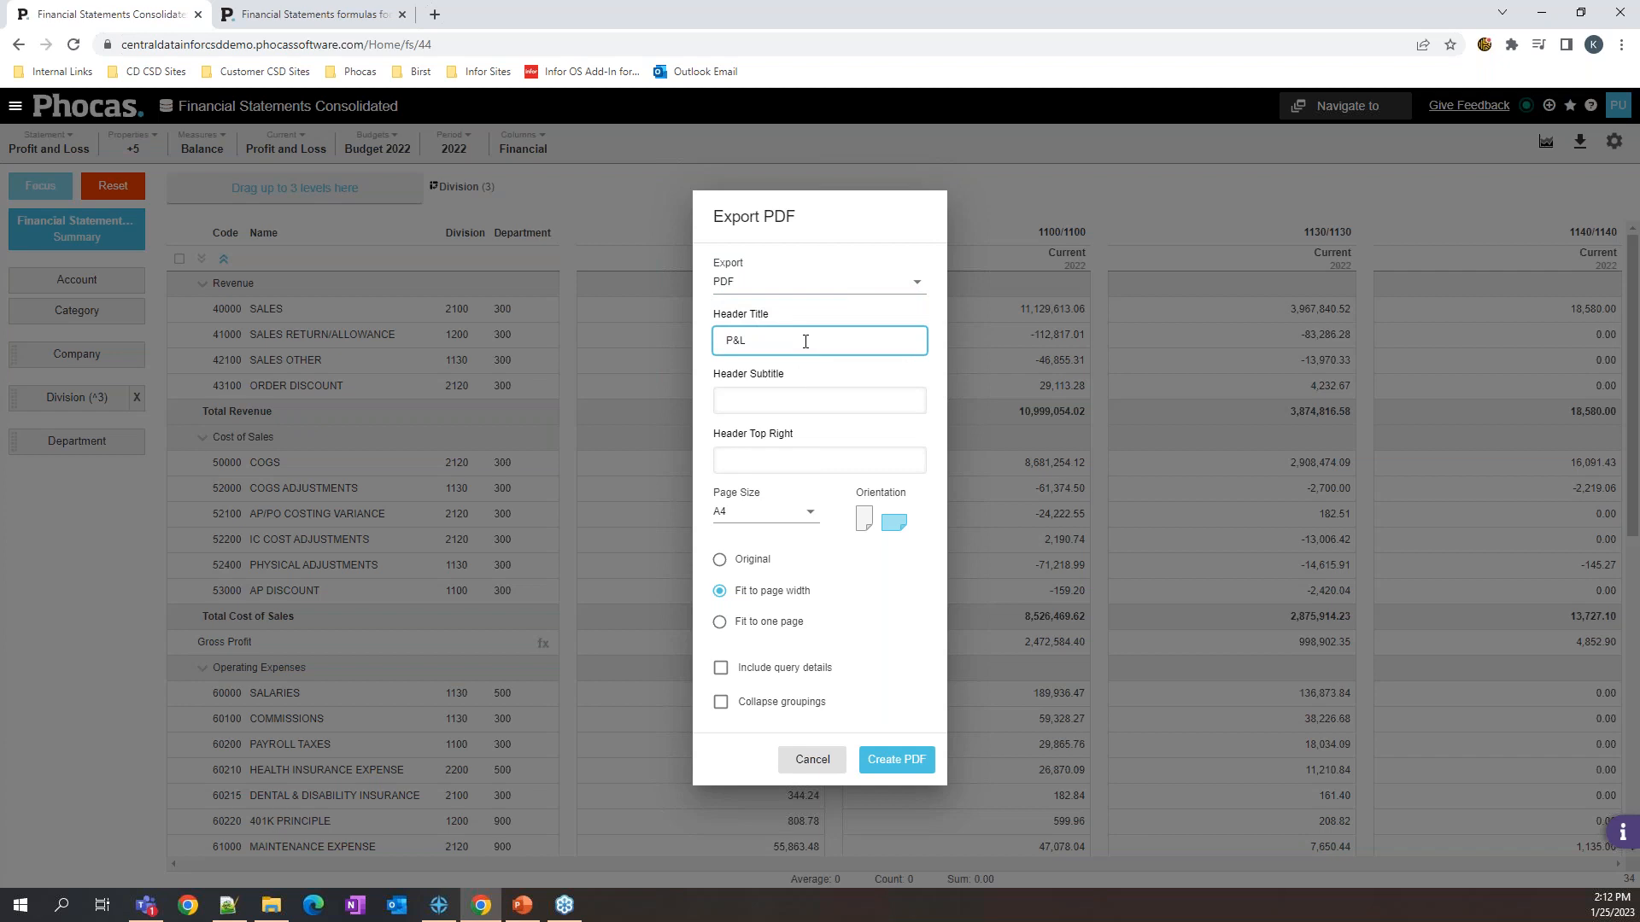
left_click(794, 398)
left_click(745, 513)
left_click(940, 506)
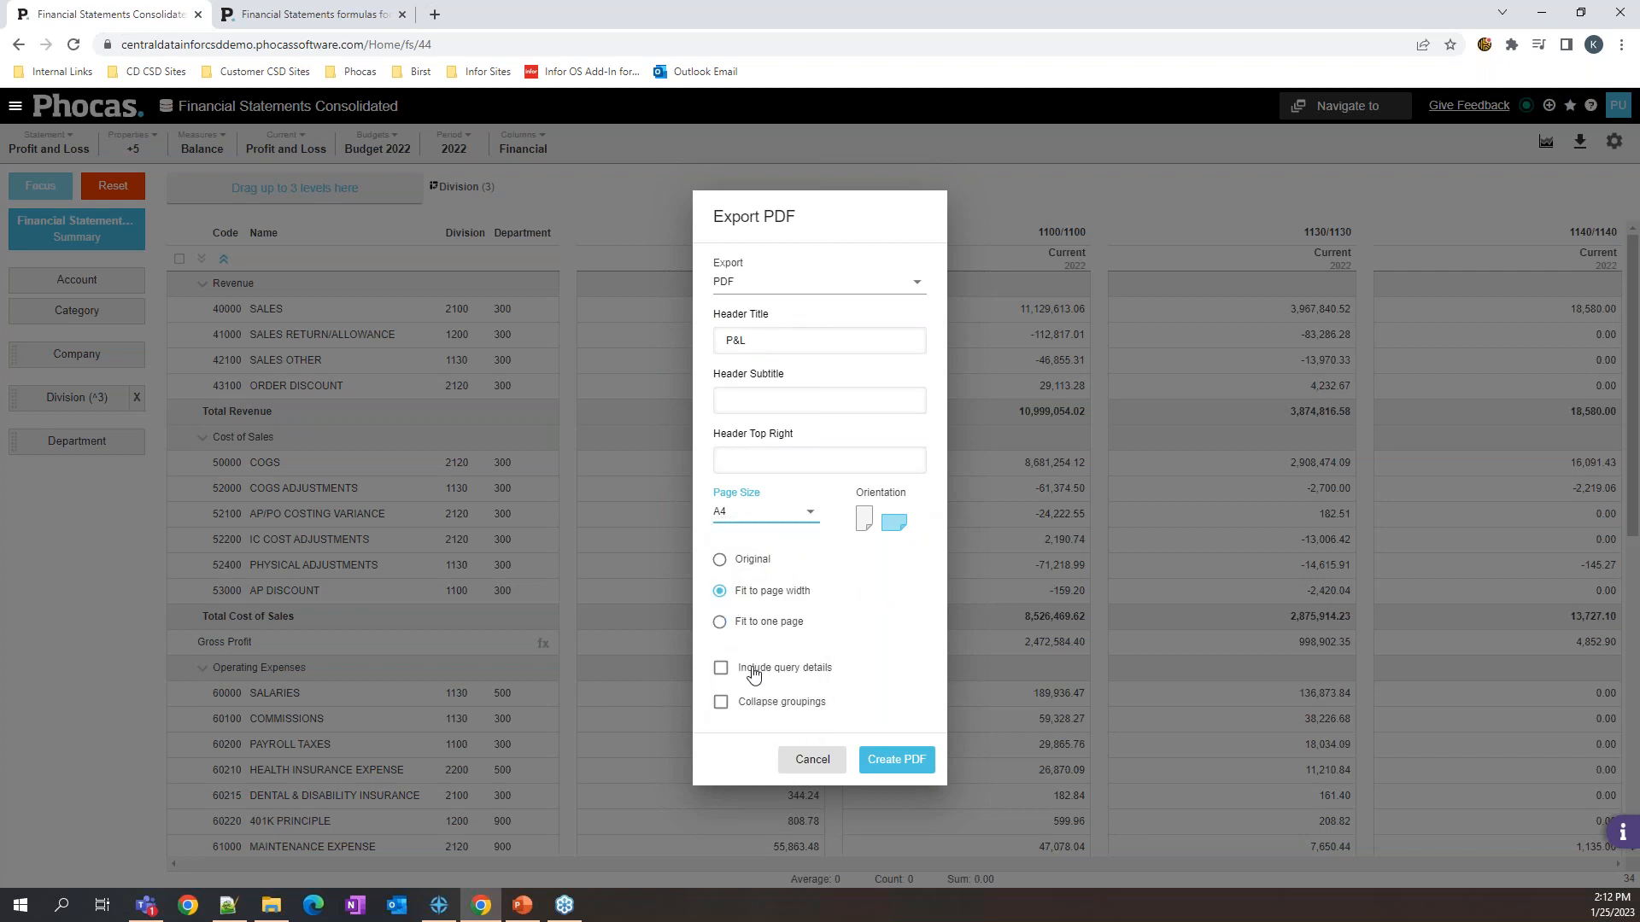
left_click(895, 762)
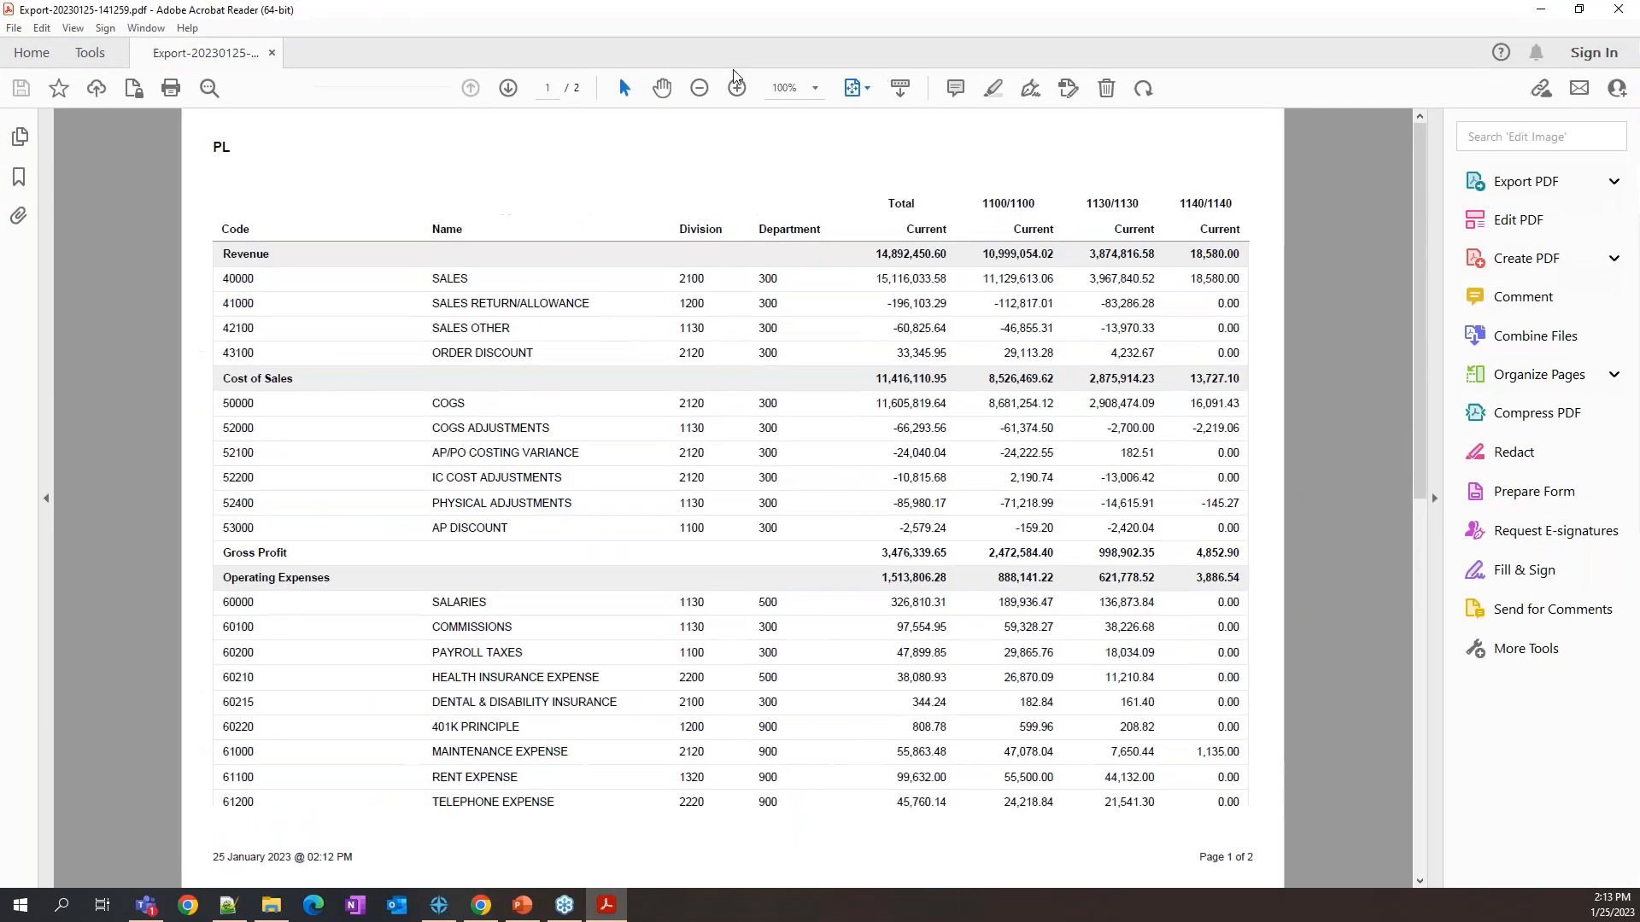
Step: Review both pages of the exported PDF, close it and dismiss the export notification
scroll(682, 431, "down", 2)
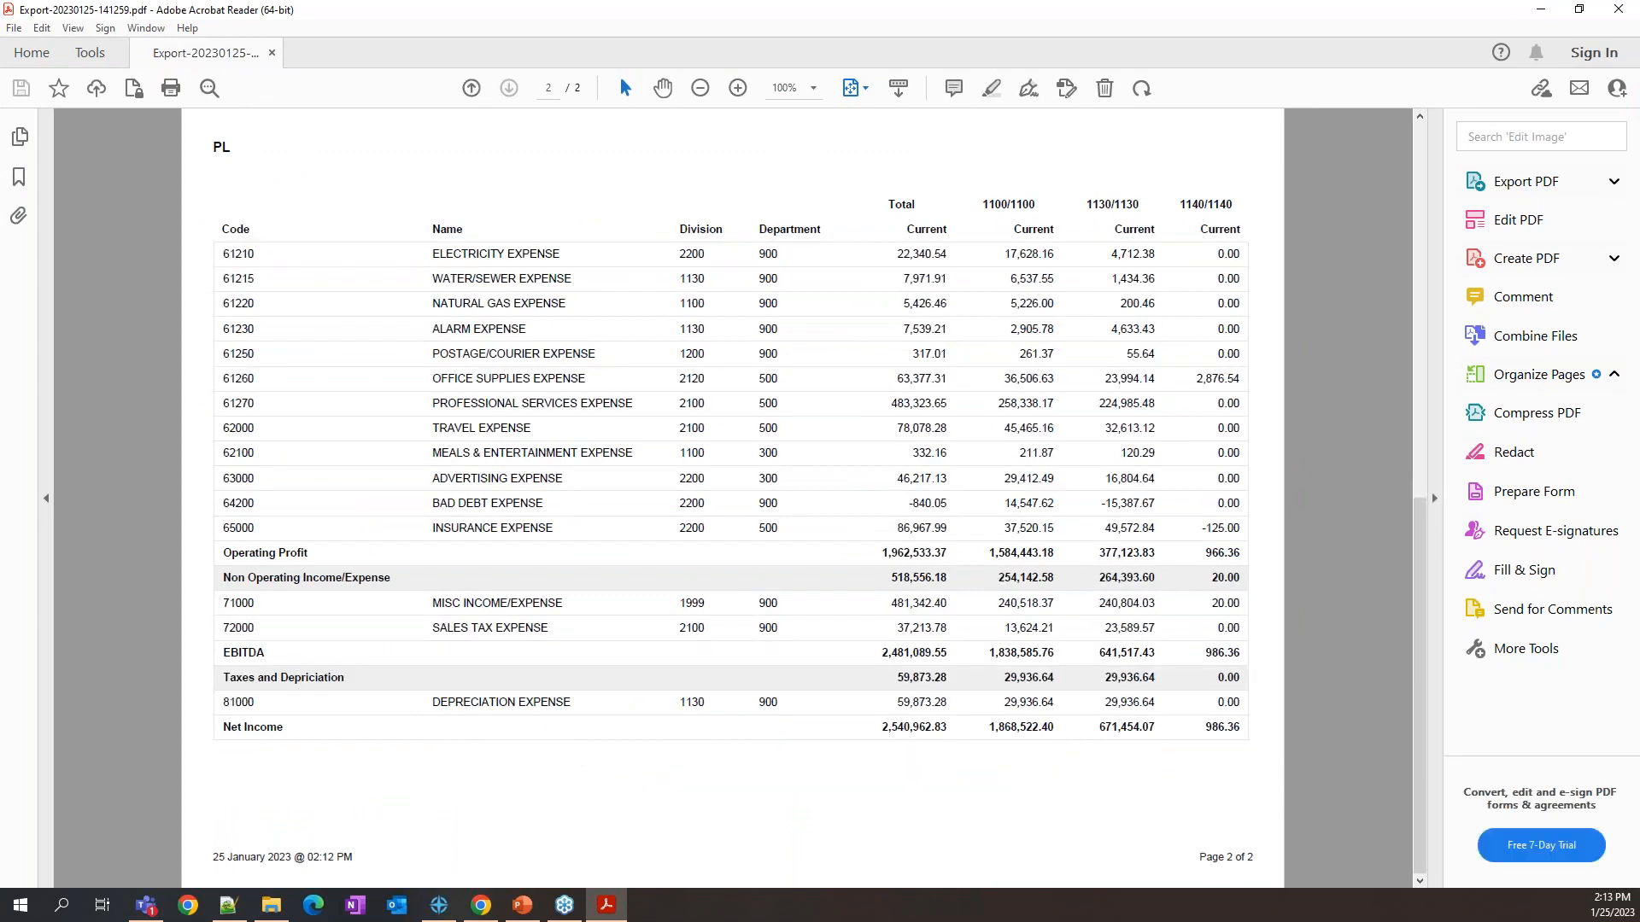
scroll(675, 419, "up", 2)
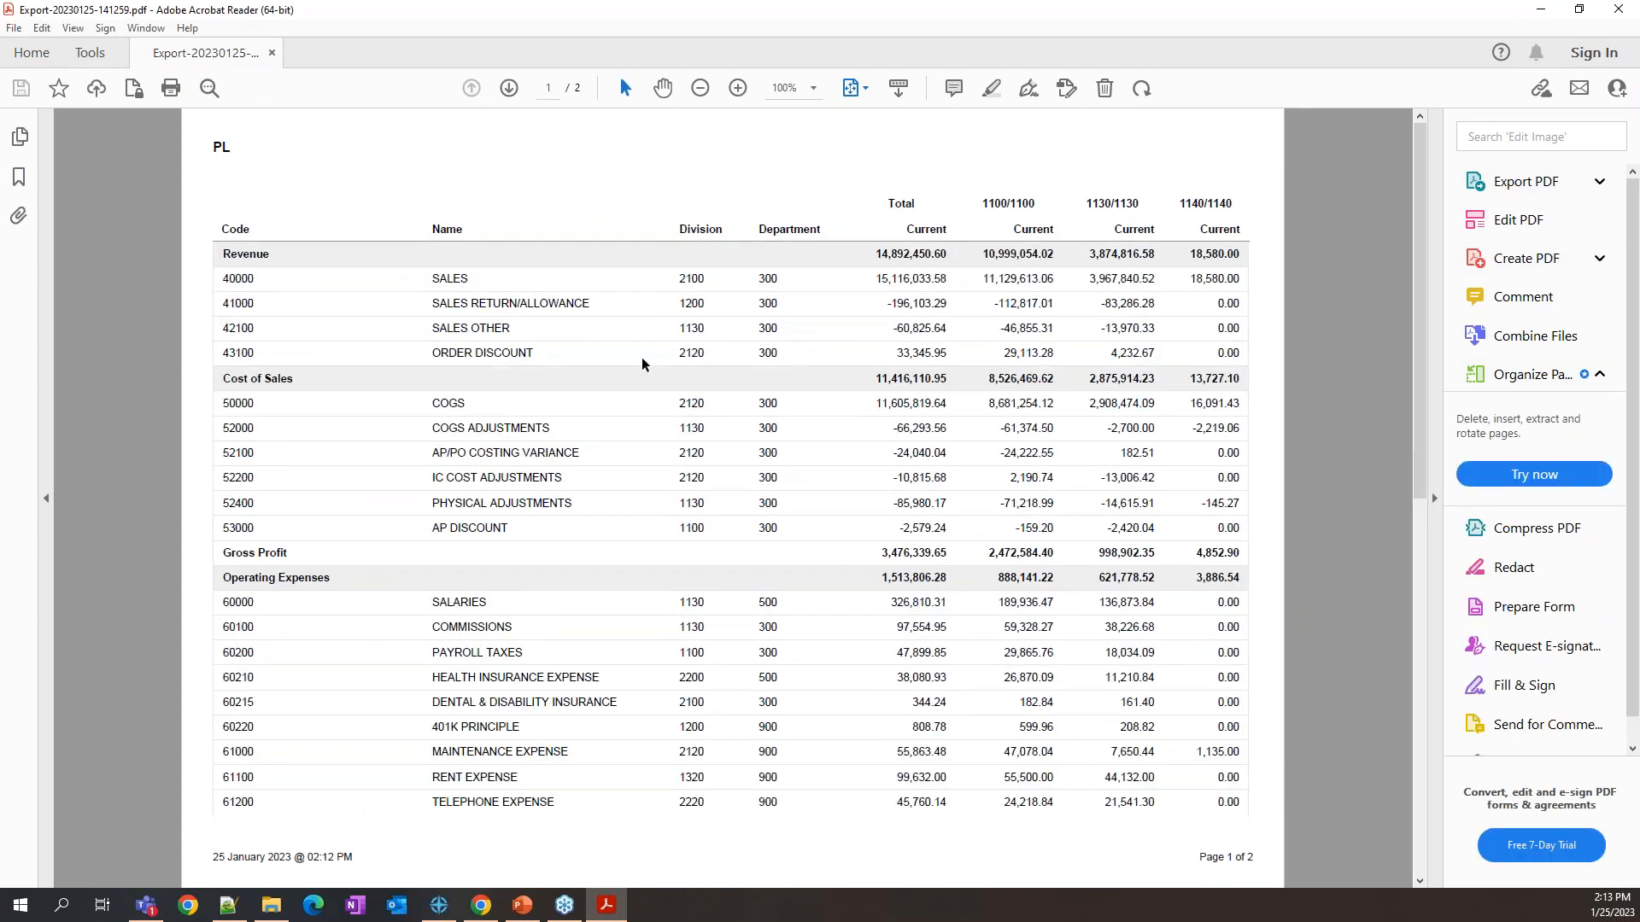
left_click(1619, 8)
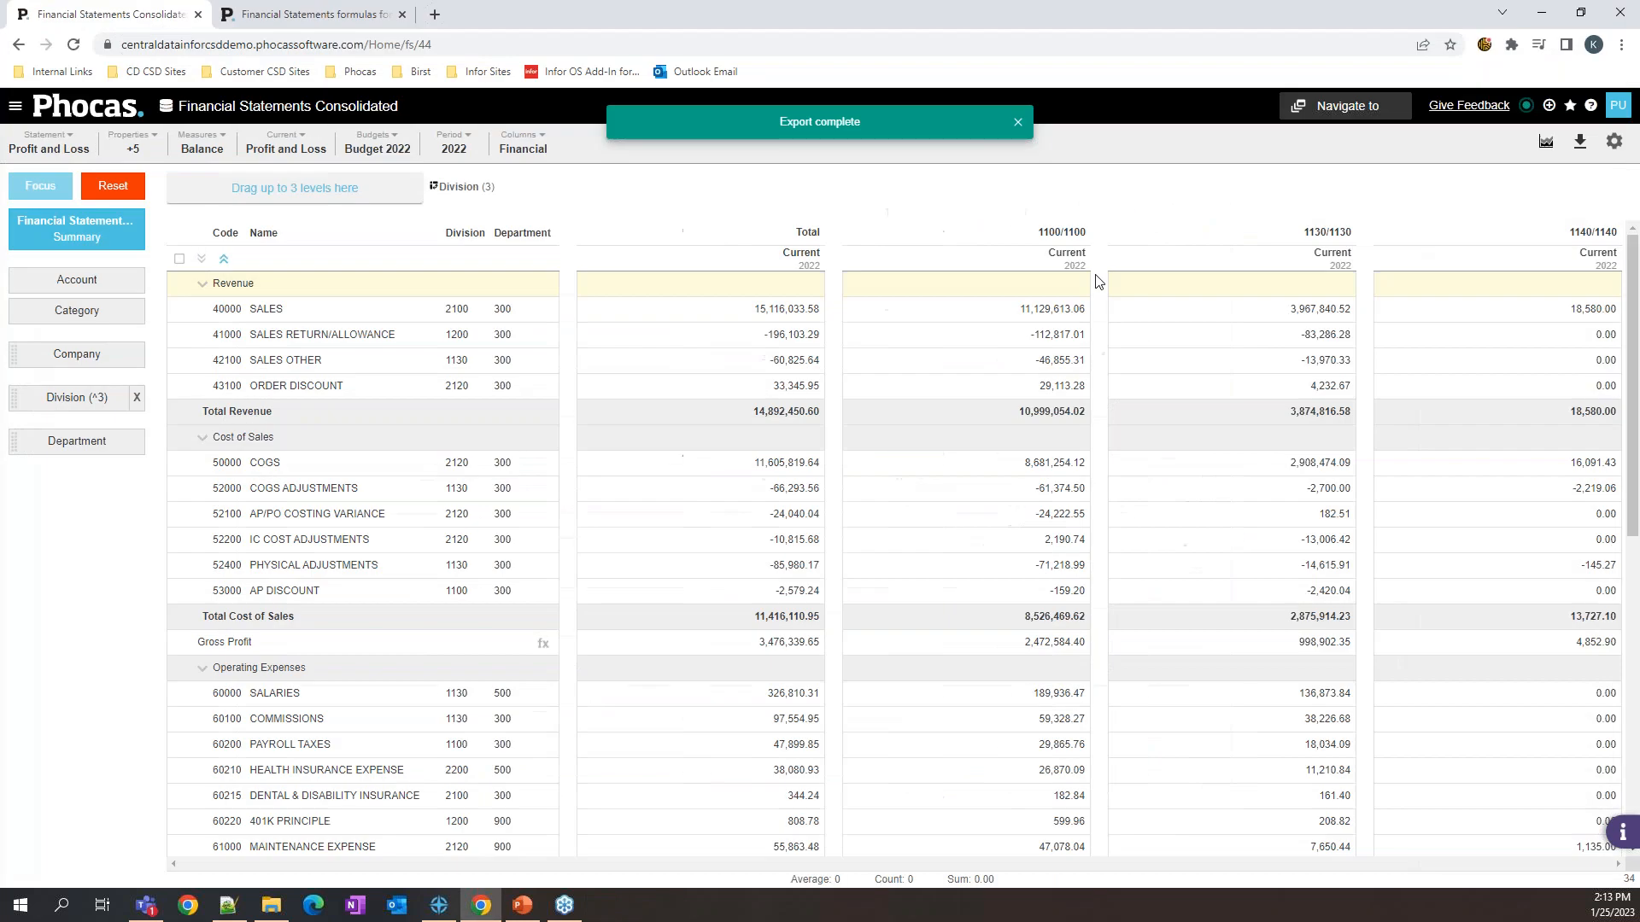
left_click(1017, 122)
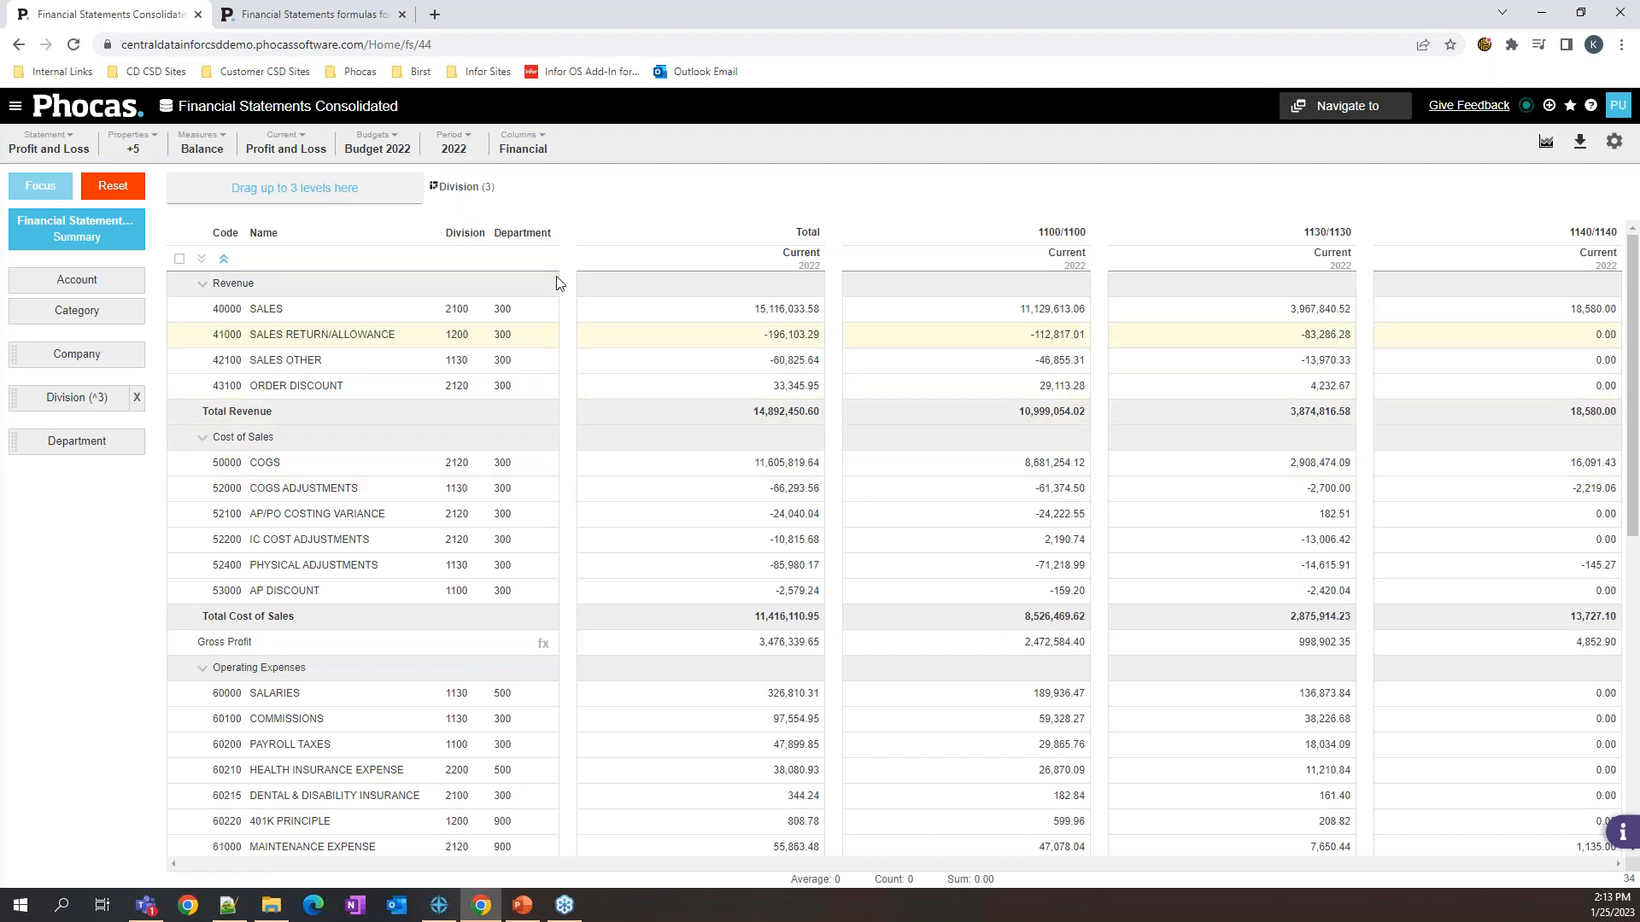
Step: Try to save the statement as favorite "P&L 2022" in the Standard Favorites and Dashboards folder, shared with the three individually named users
left_click(1570, 107)
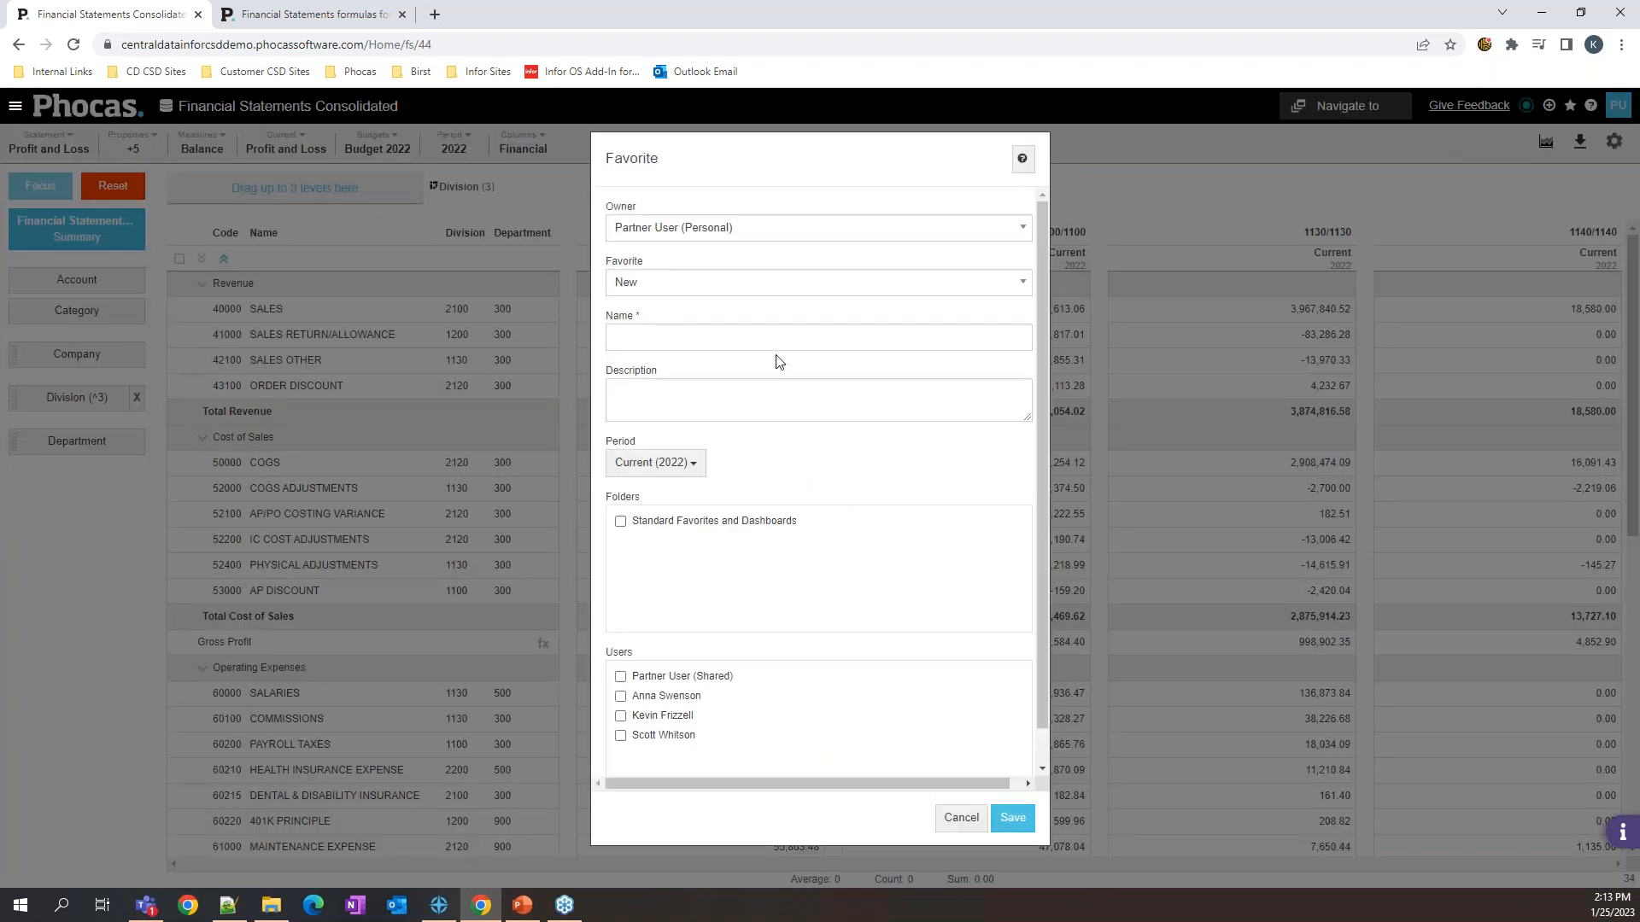
left_click(669, 336)
type("P&L 2022")
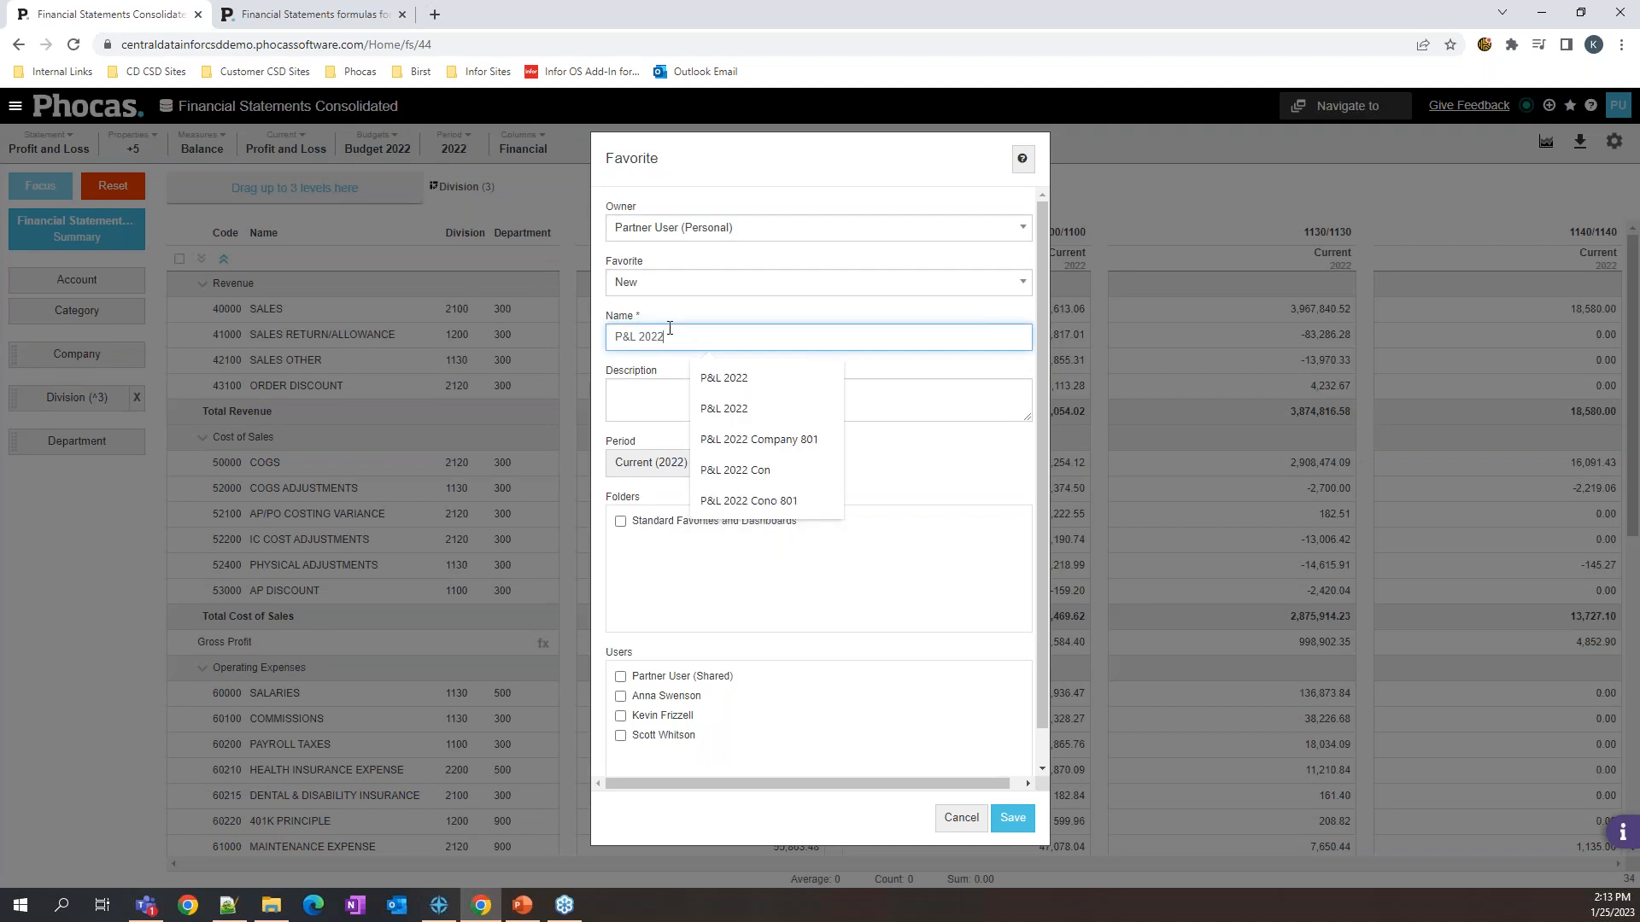
left_click(620, 523)
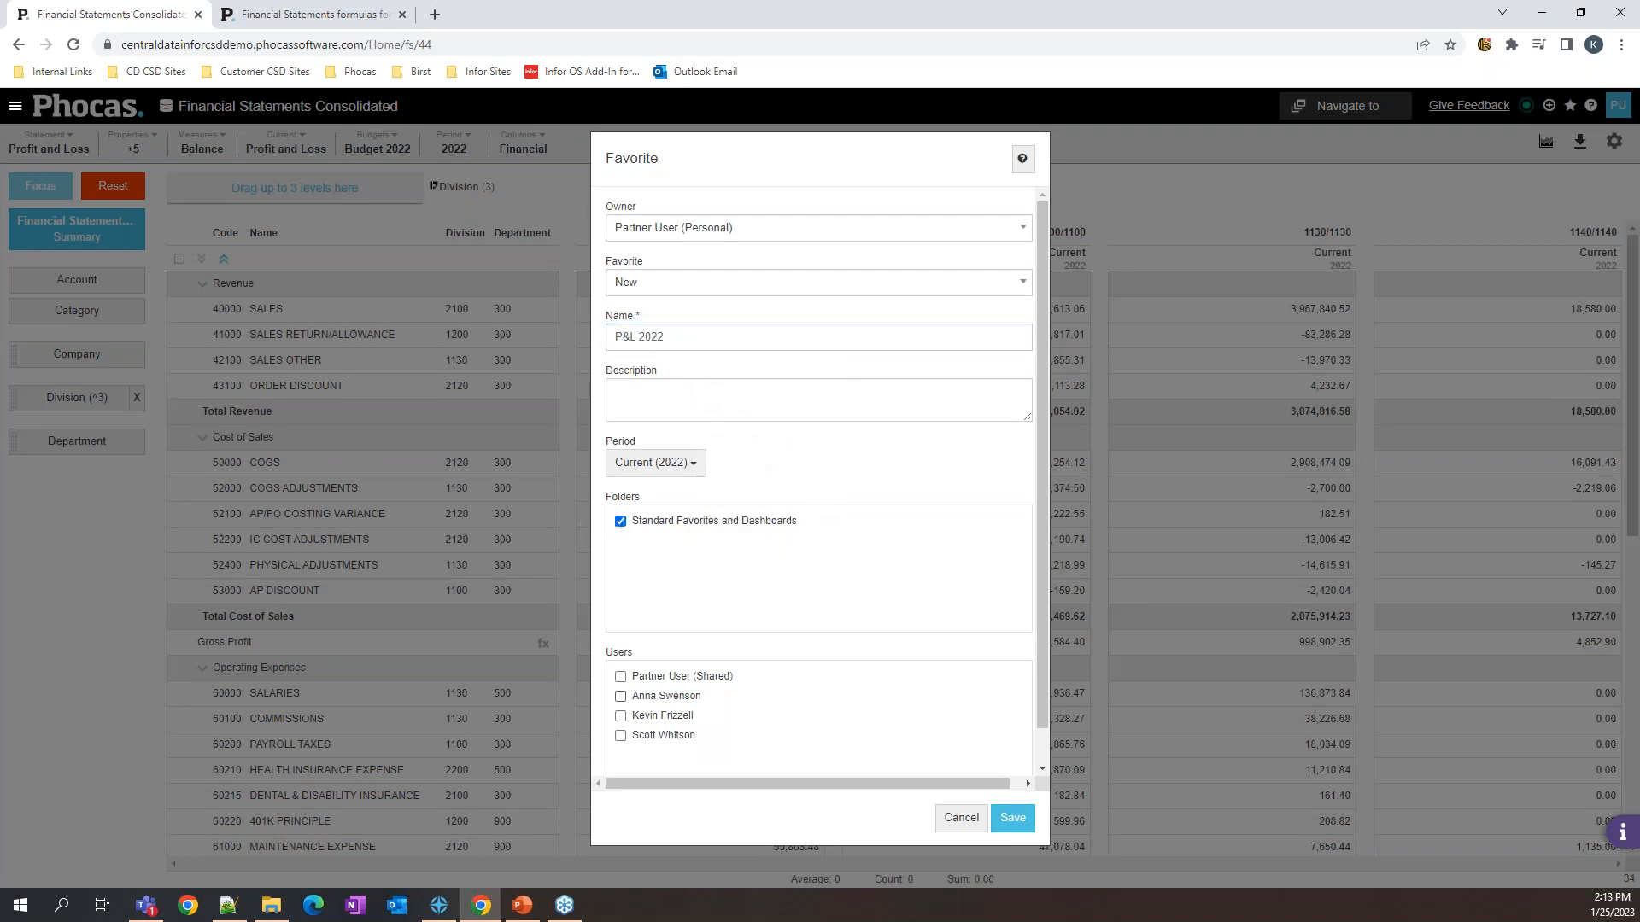
left_click(620, 736)
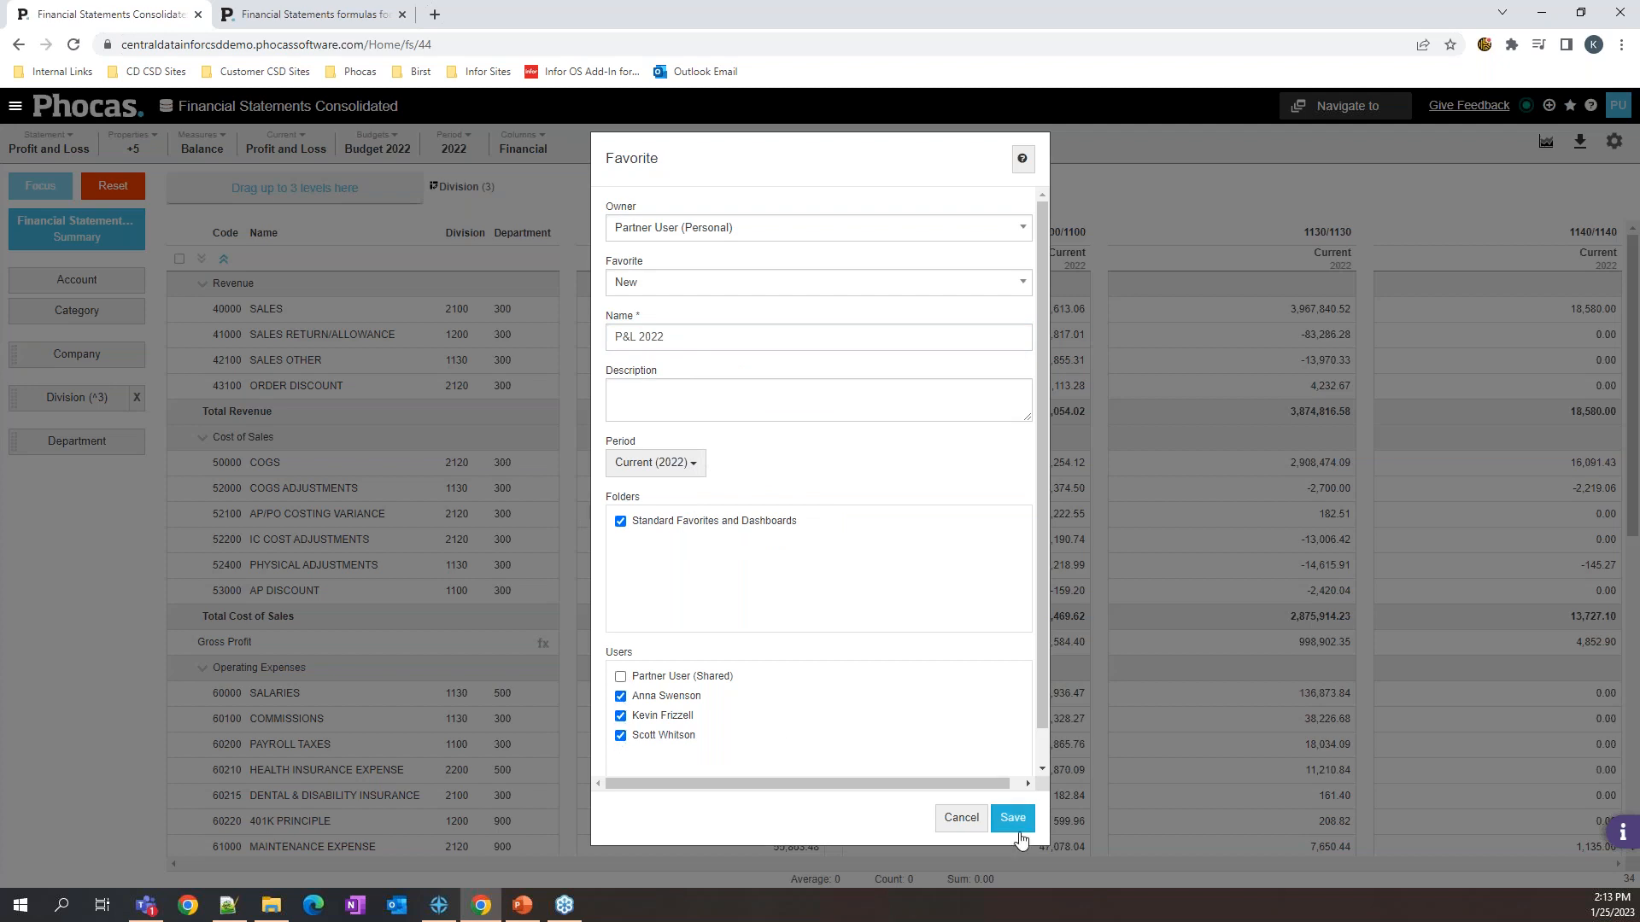
left_click(1013, 818)
Step: Change the new favorite's name to "P&L 2022 2" and save it
left_click(690, 336)
type("2")
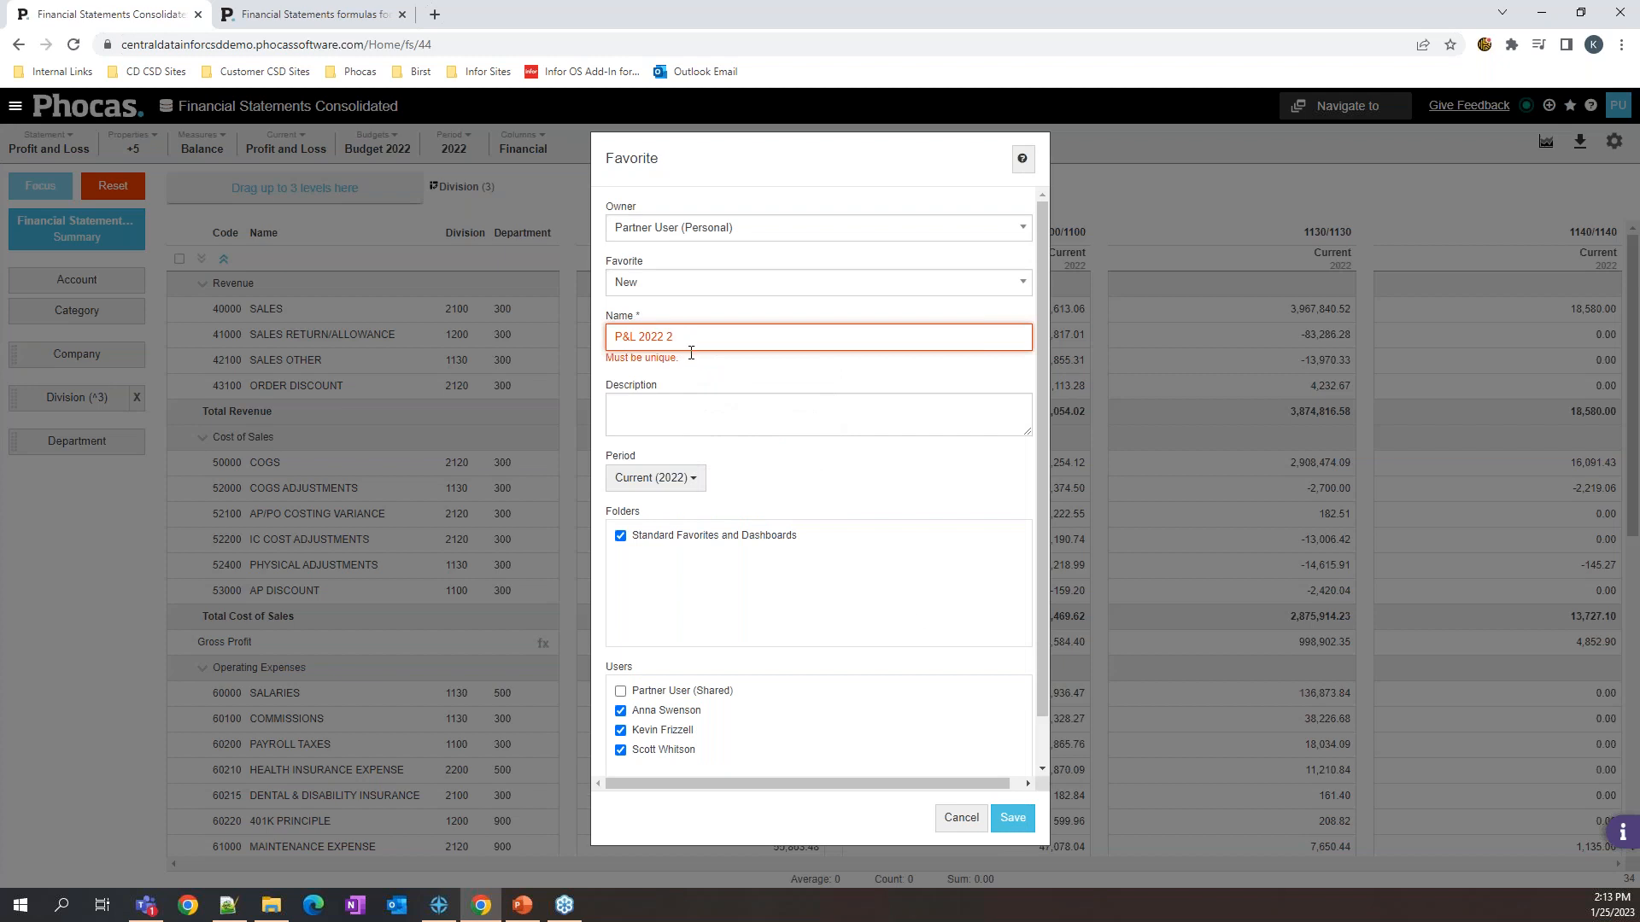
left_click(1011, 818)
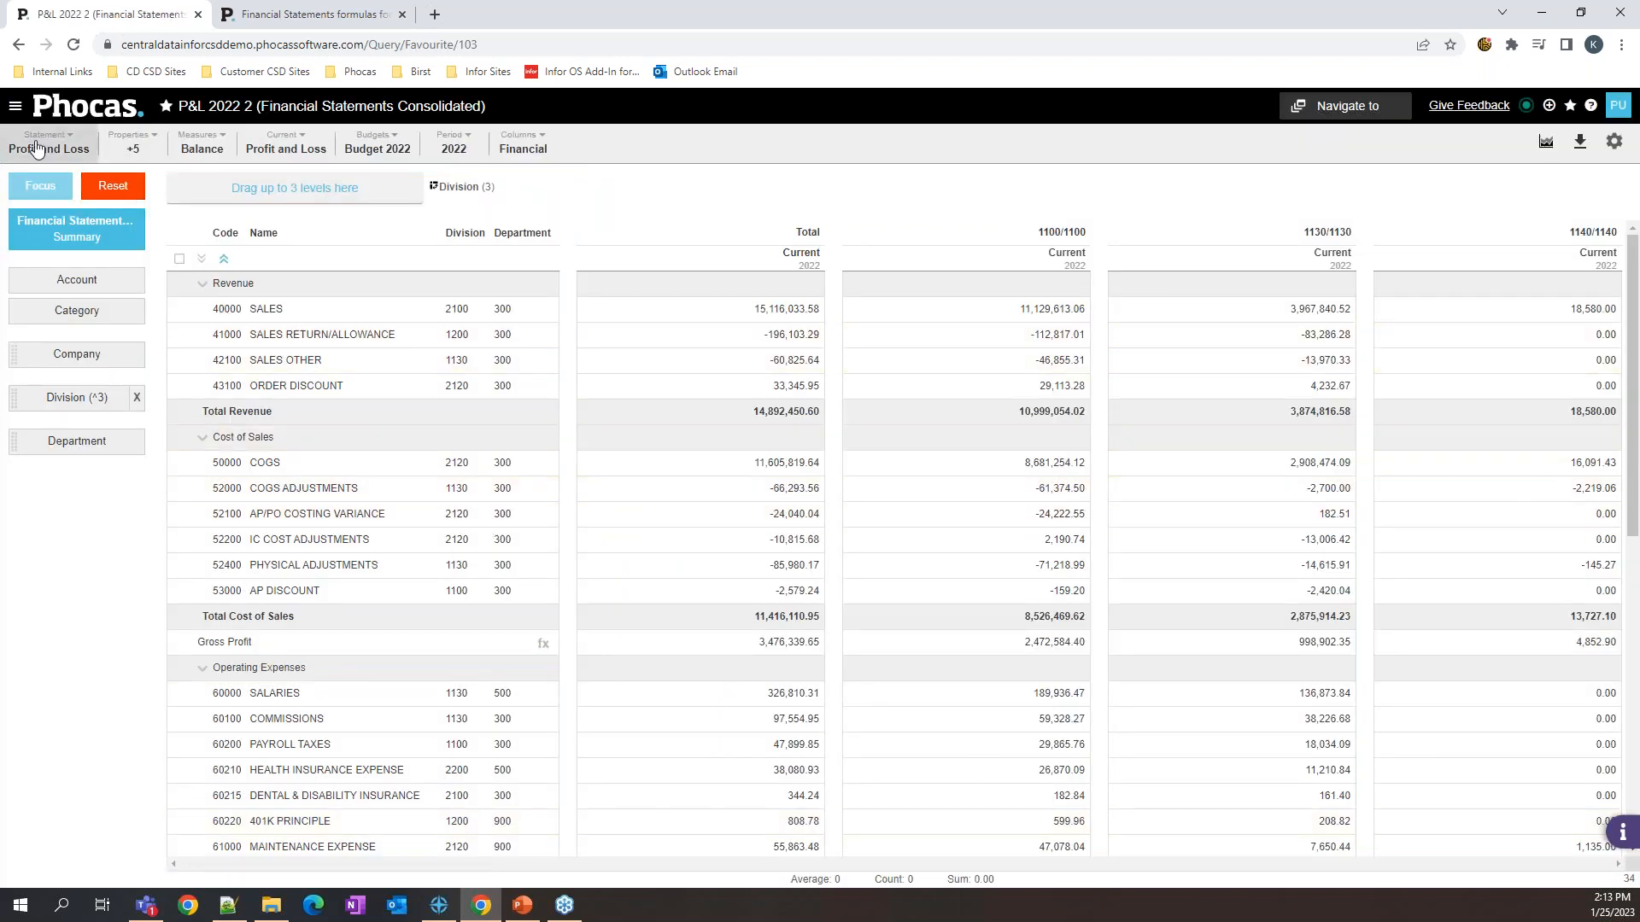
Step: Look through the saved favorites list and the available statement types without changing the current statement
left_click(15, 105)
left_click(34, 296)
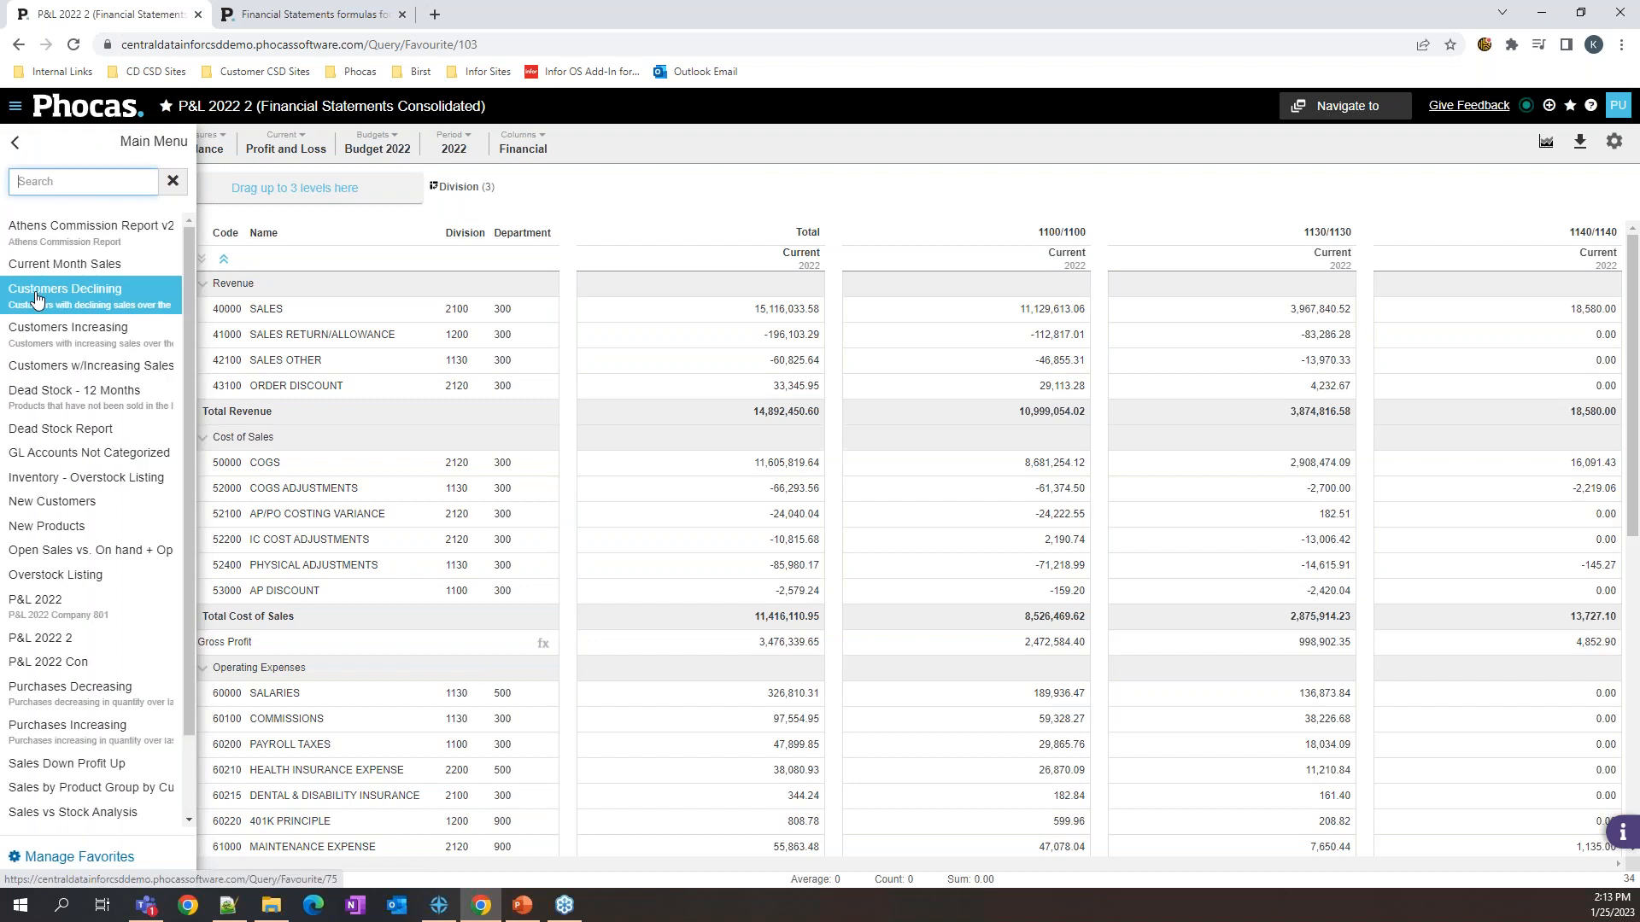
scroll(68, 359, "down", 2)
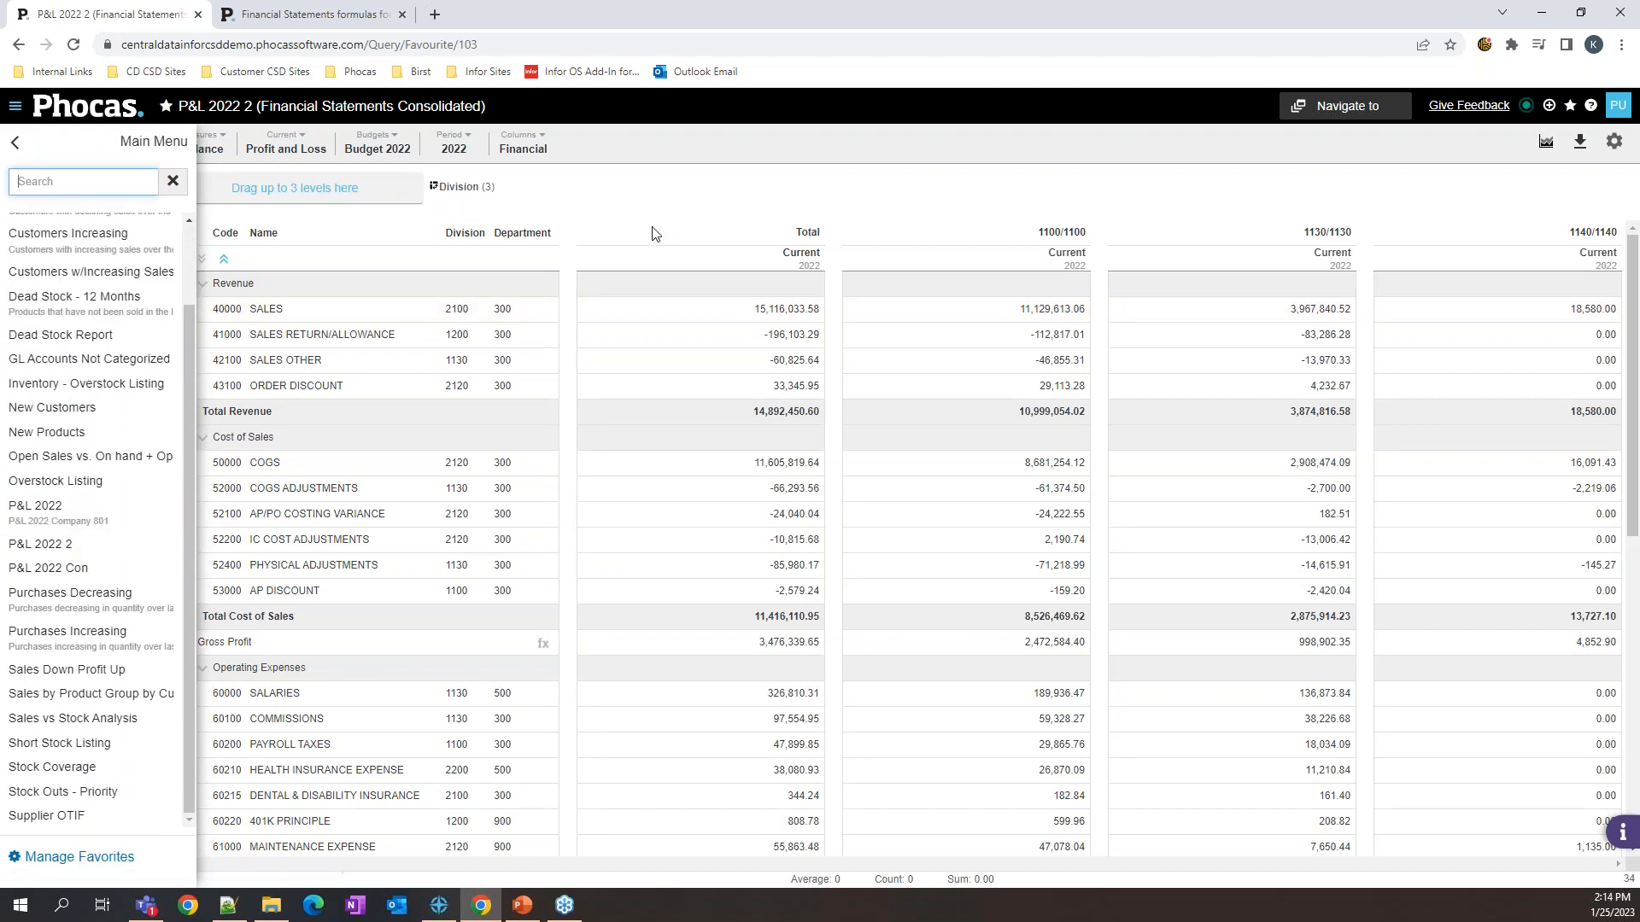
left_click(744, 204)
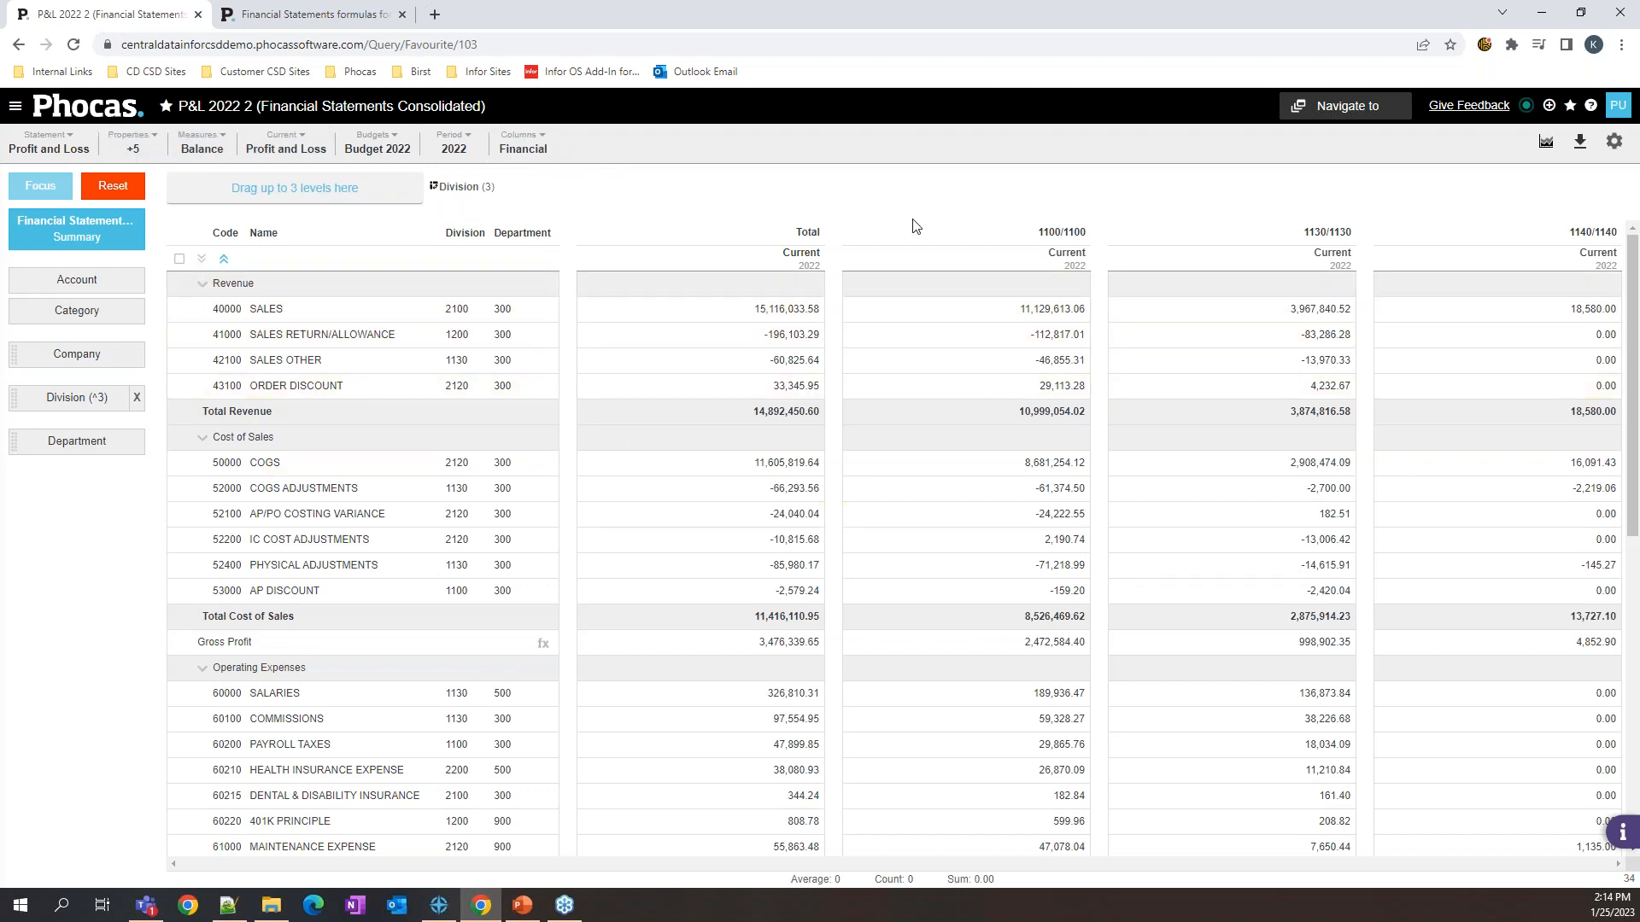
left_click(51, 158)
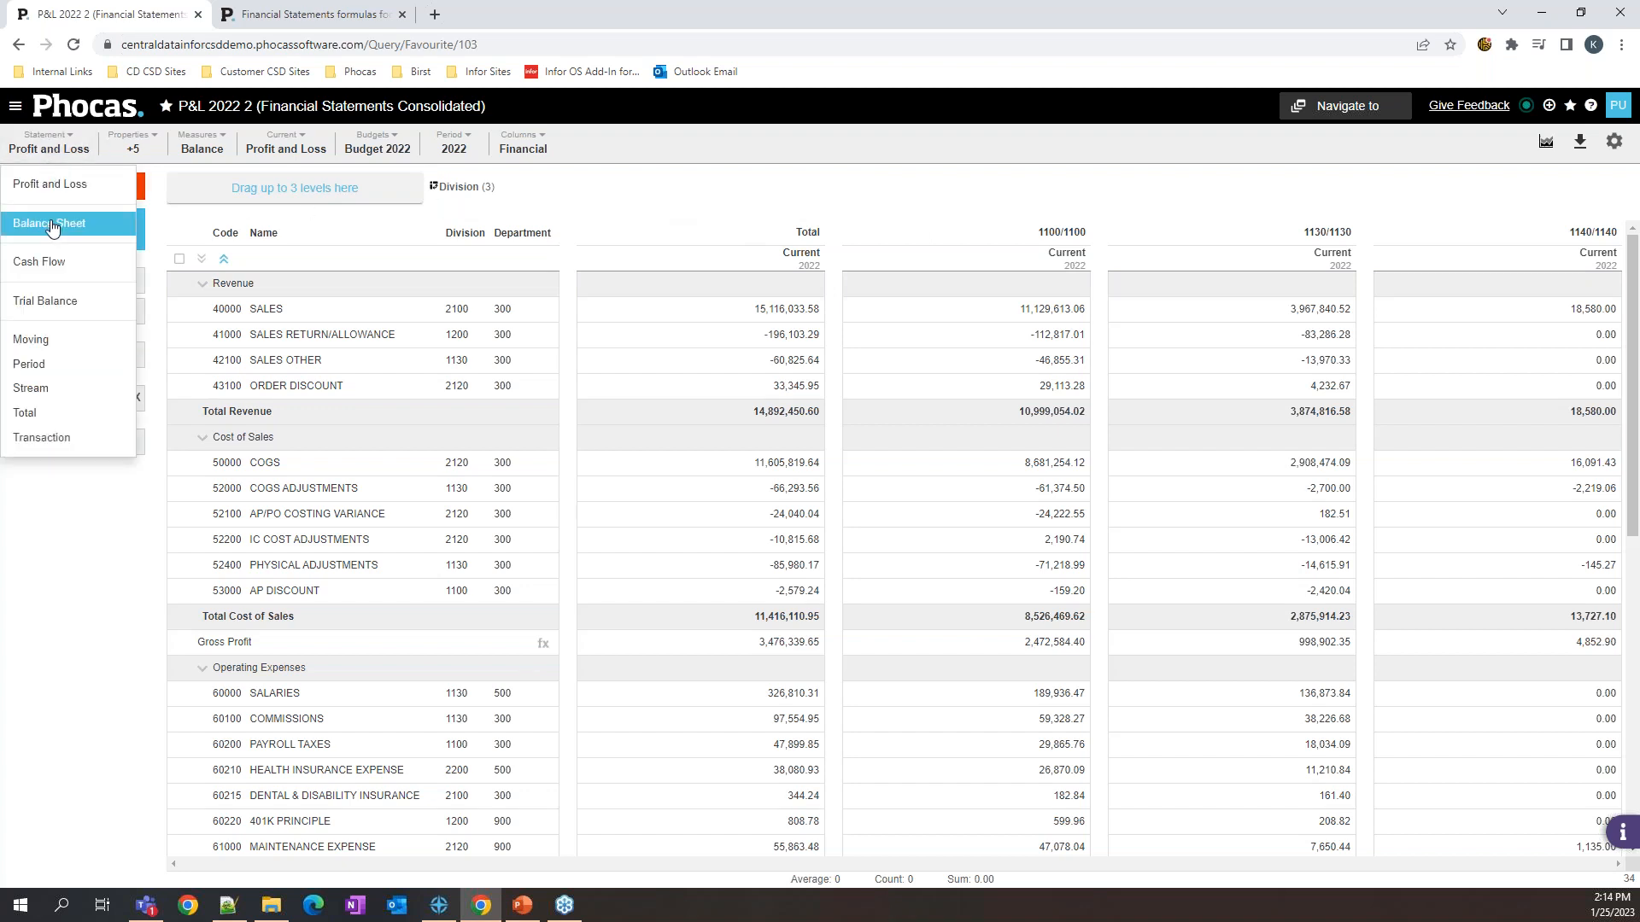
left_click(684, 203)
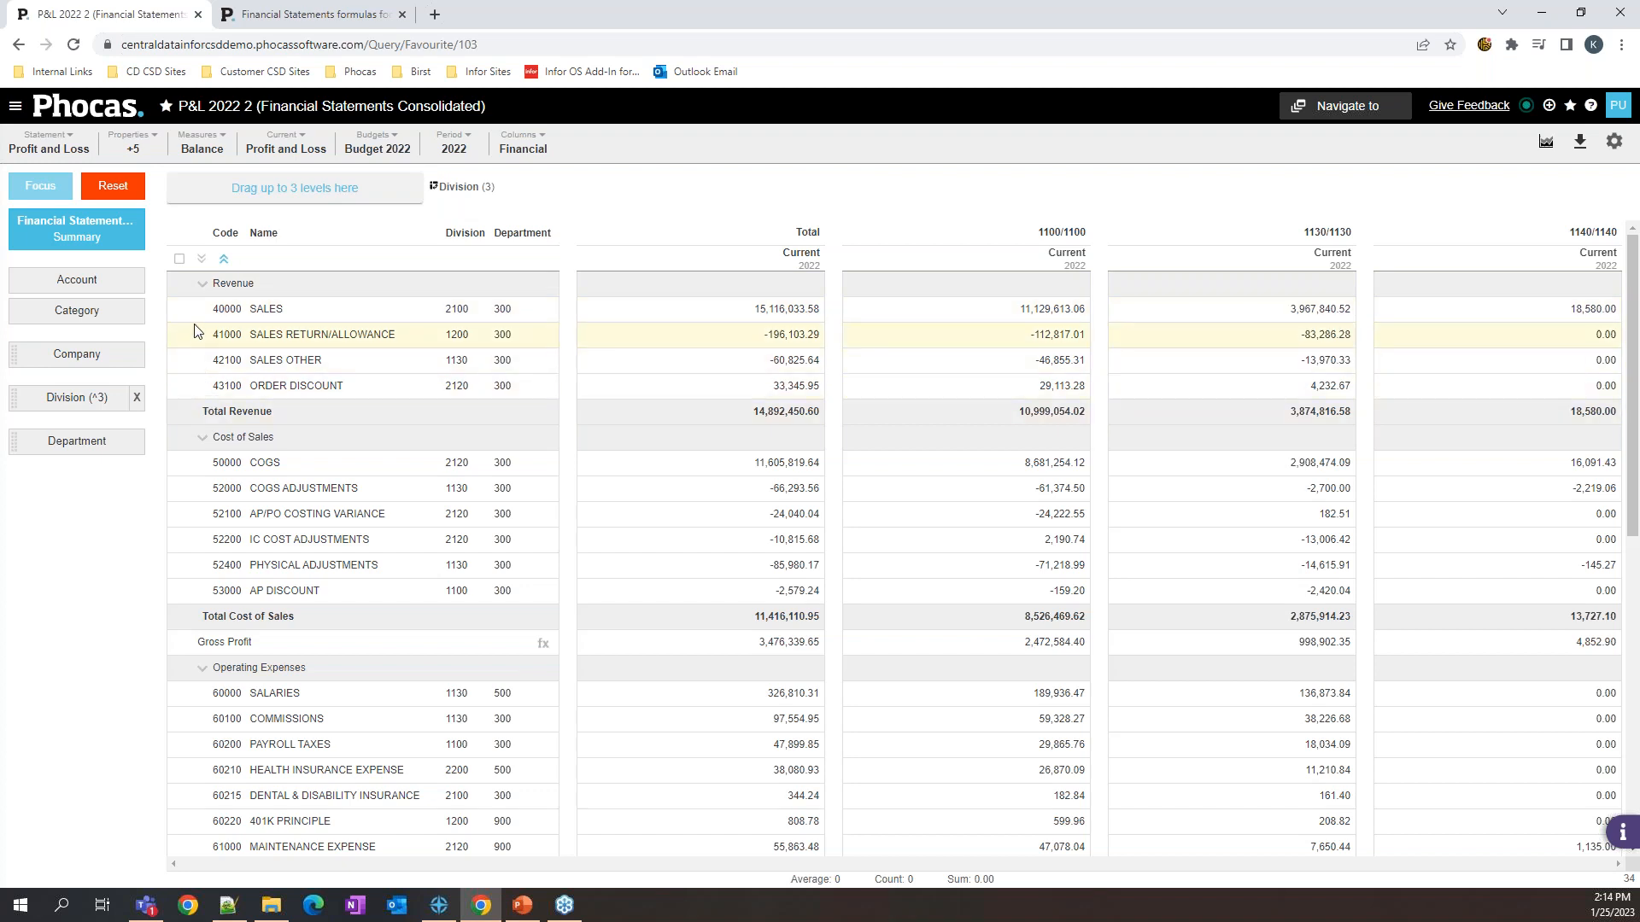
Step: Select only the 40000 SALES row under Revenue, view its chart and close the chart again
left_click(180, 285)
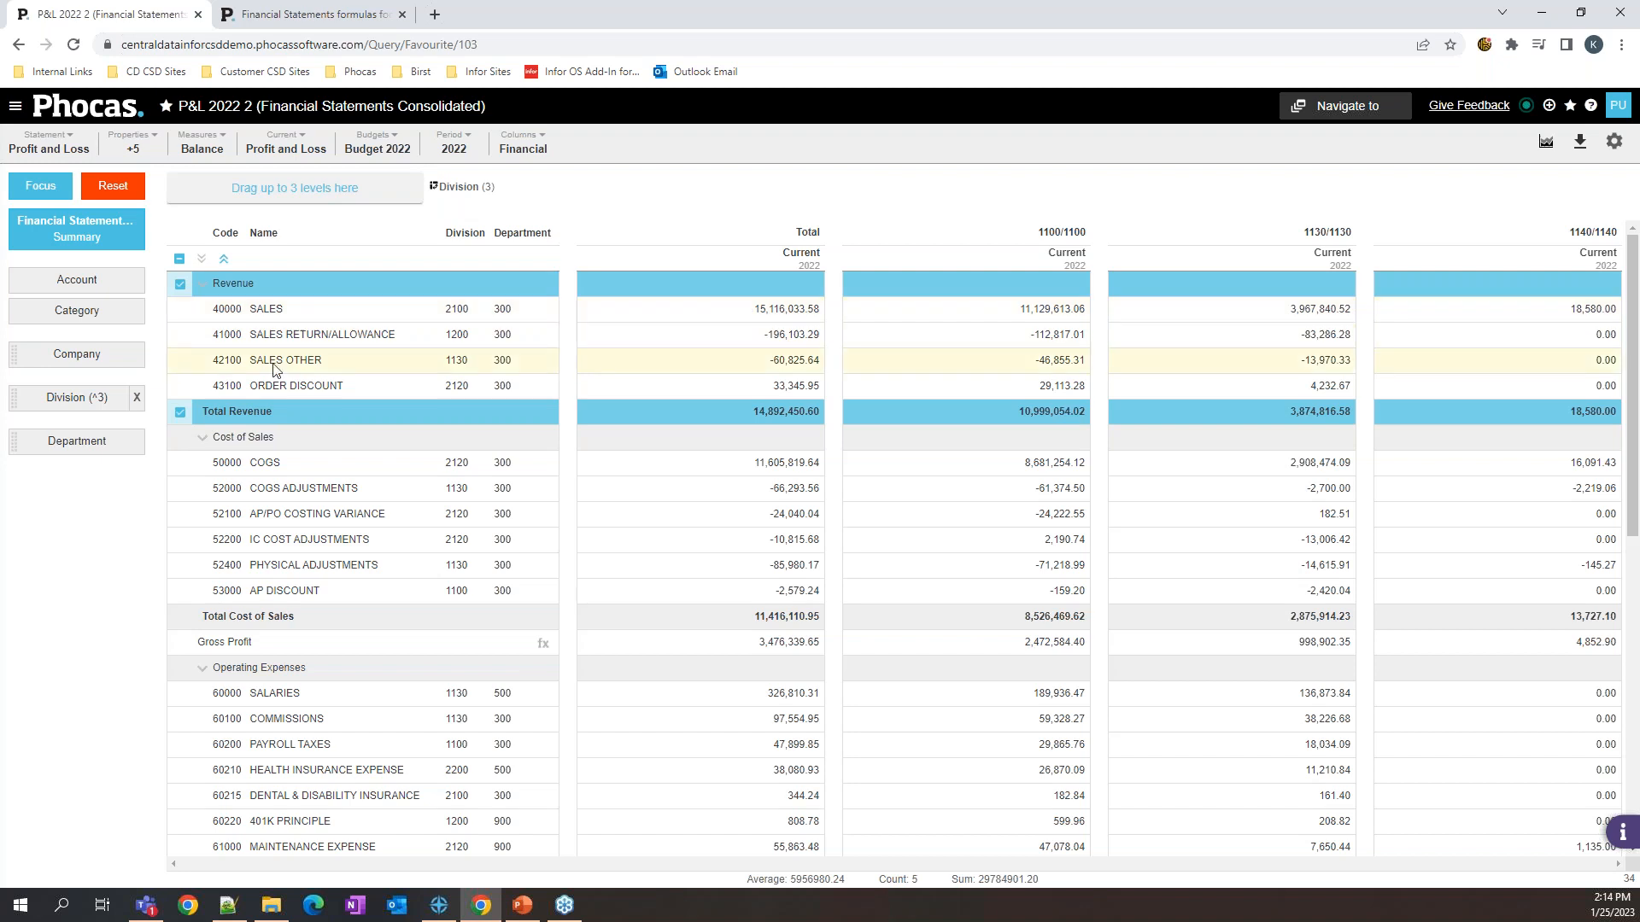
left_click(181, 289)
left_click(180, 311)
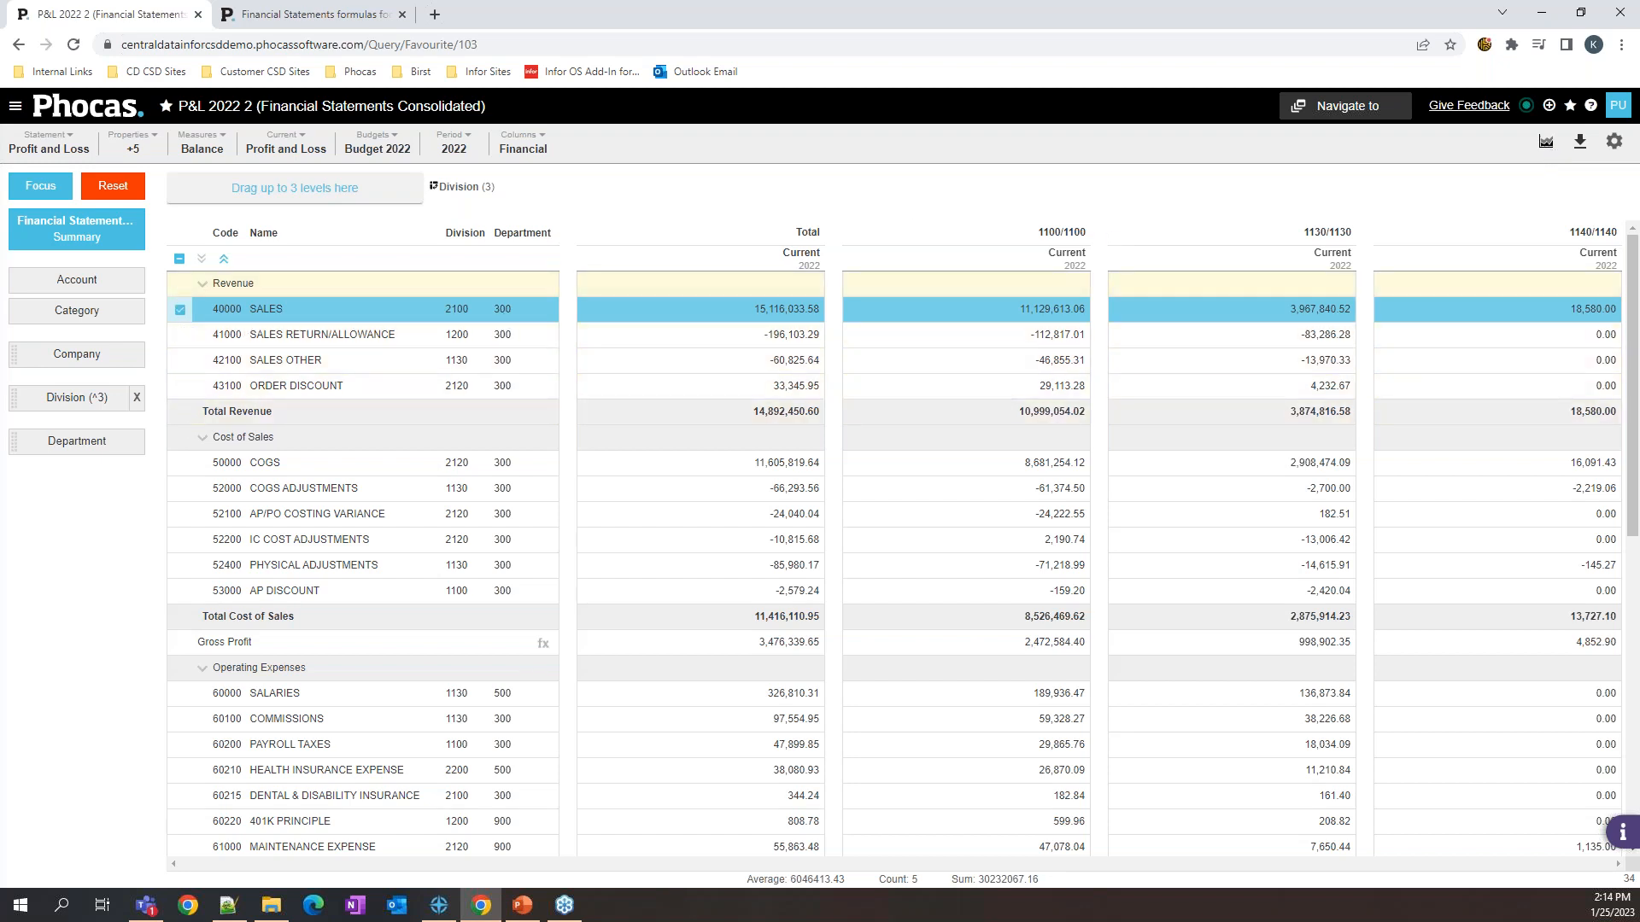
left_click(1546, 144)
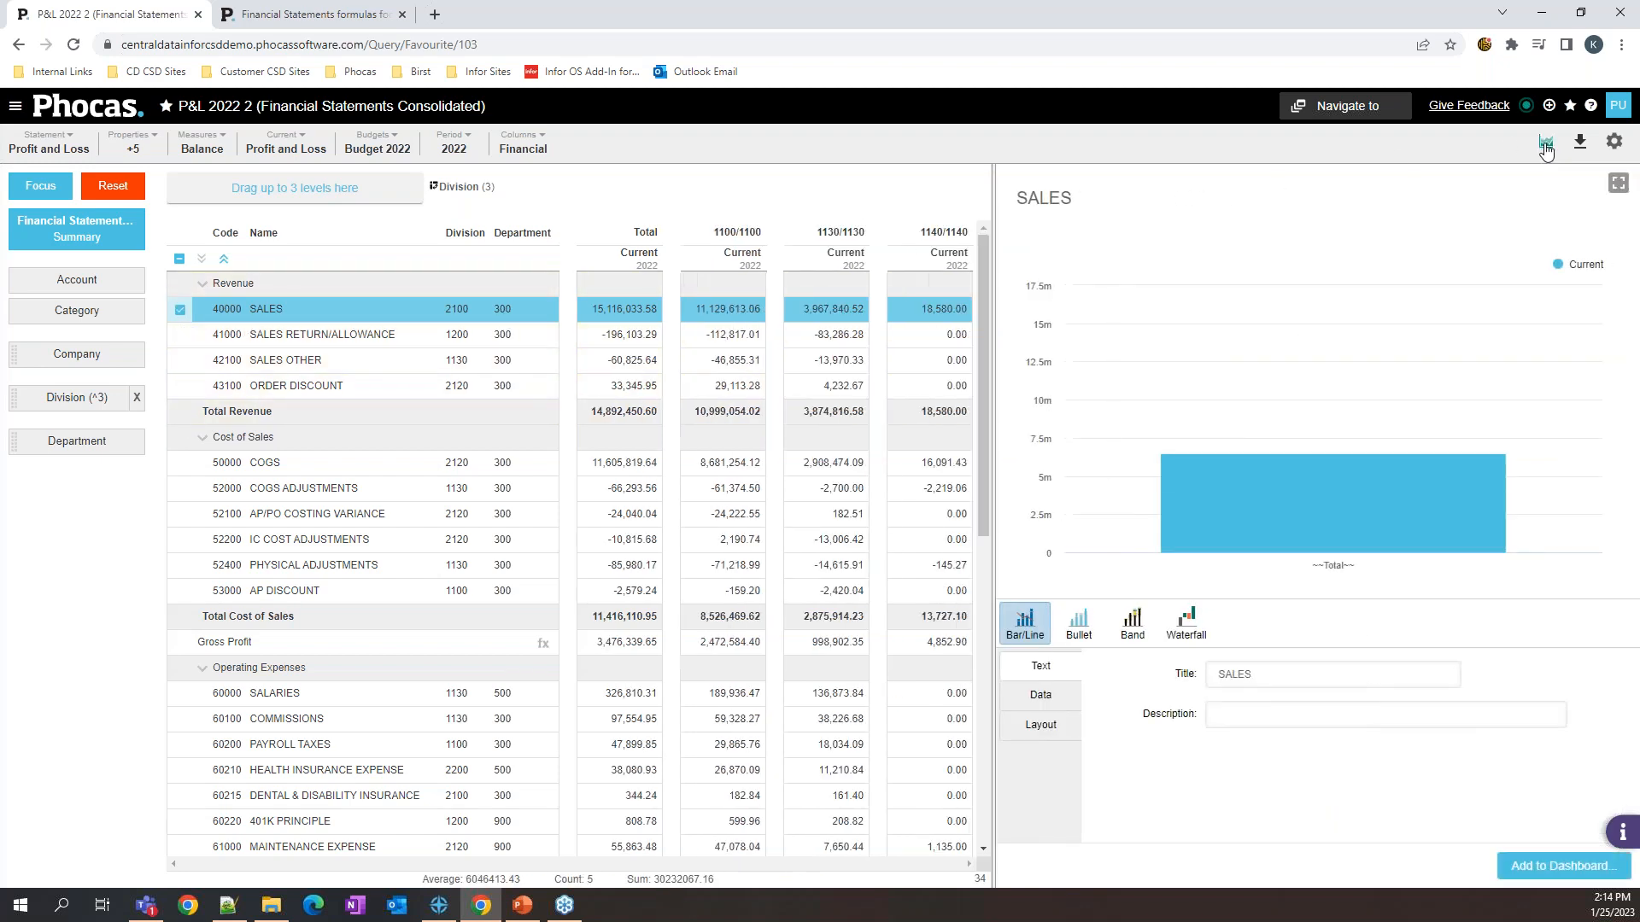
mouse_move(1228, 458)
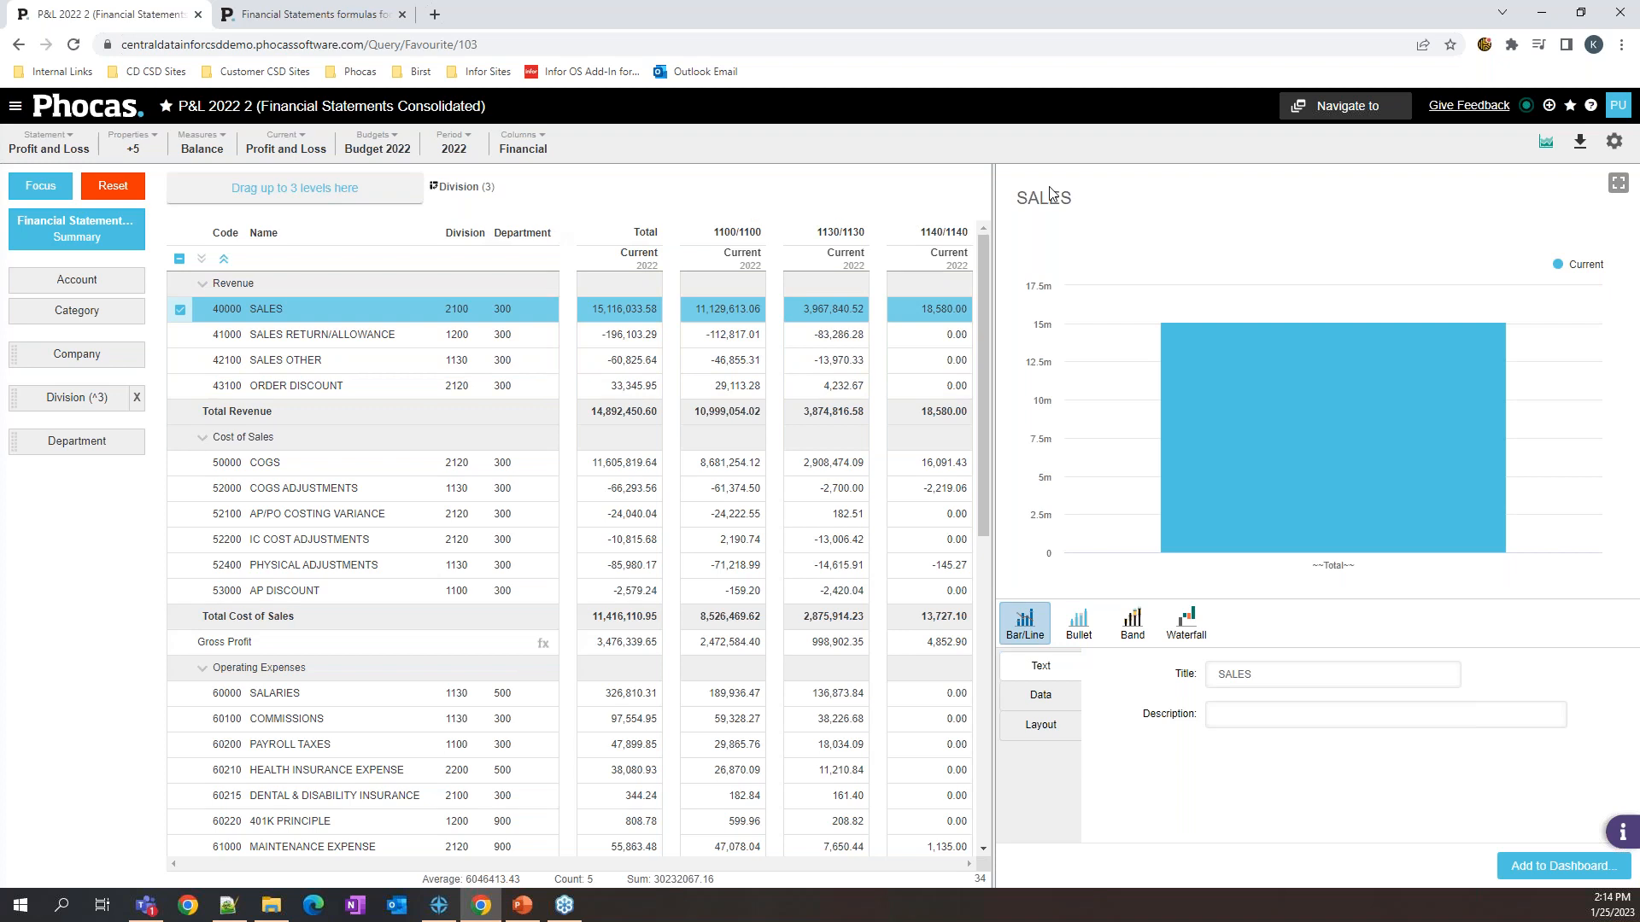
left_click(1545, 143)
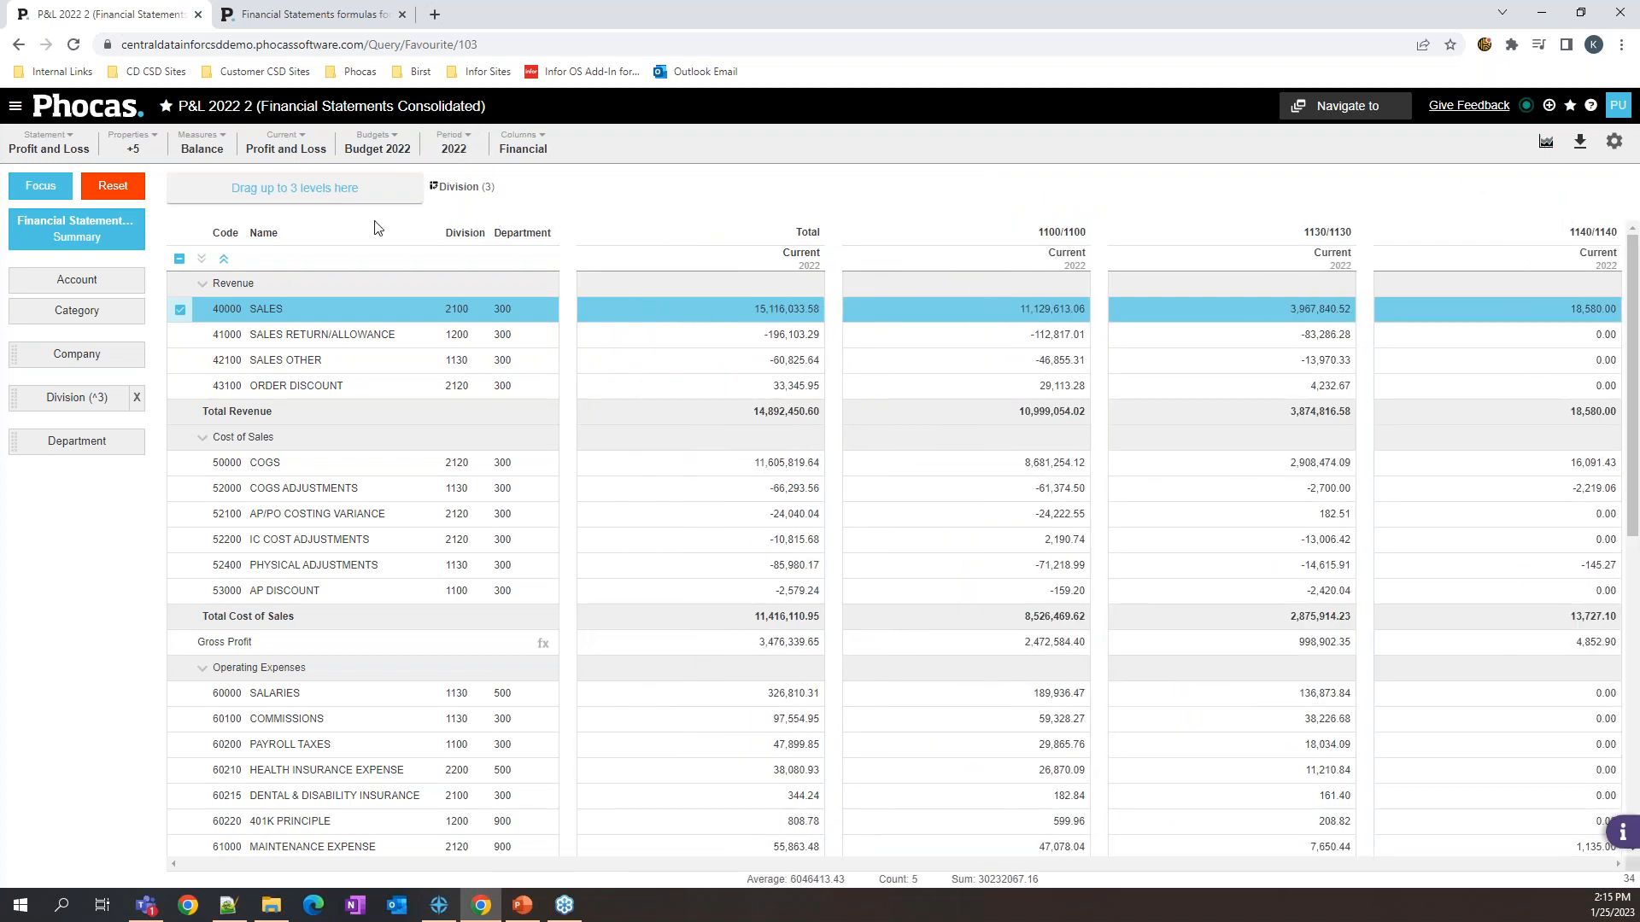
Step: Remove the Division selection from the statement and show the Budgets and Previous columns
left_click(137, 398)
left_click(522, 150)
left_click(508, 223)
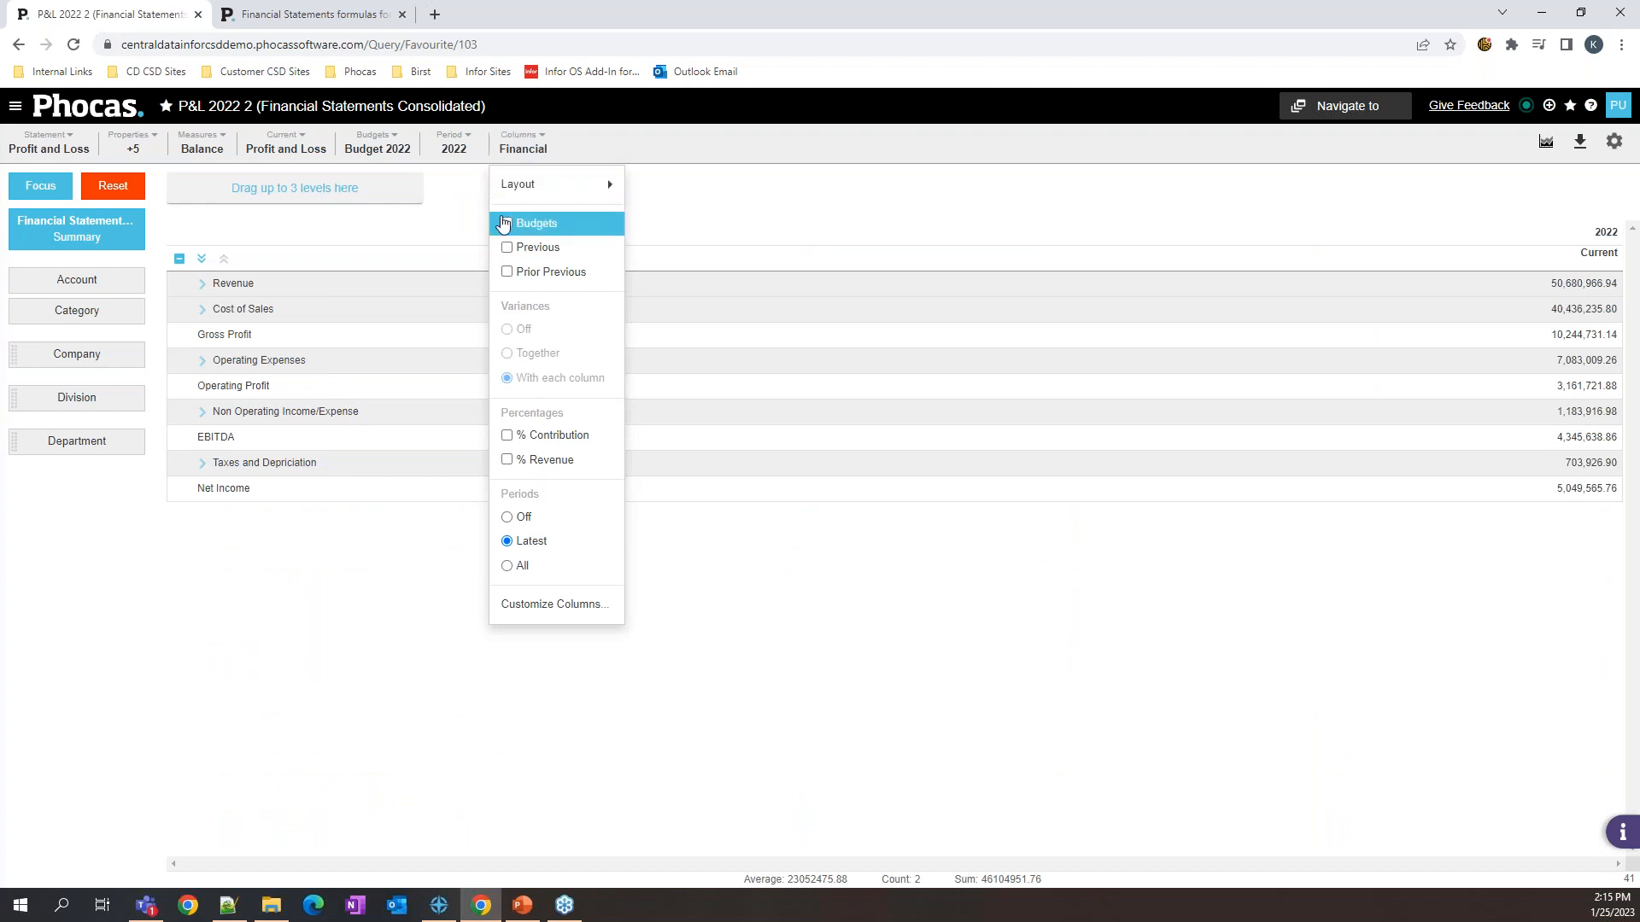
left_click(507, 247)
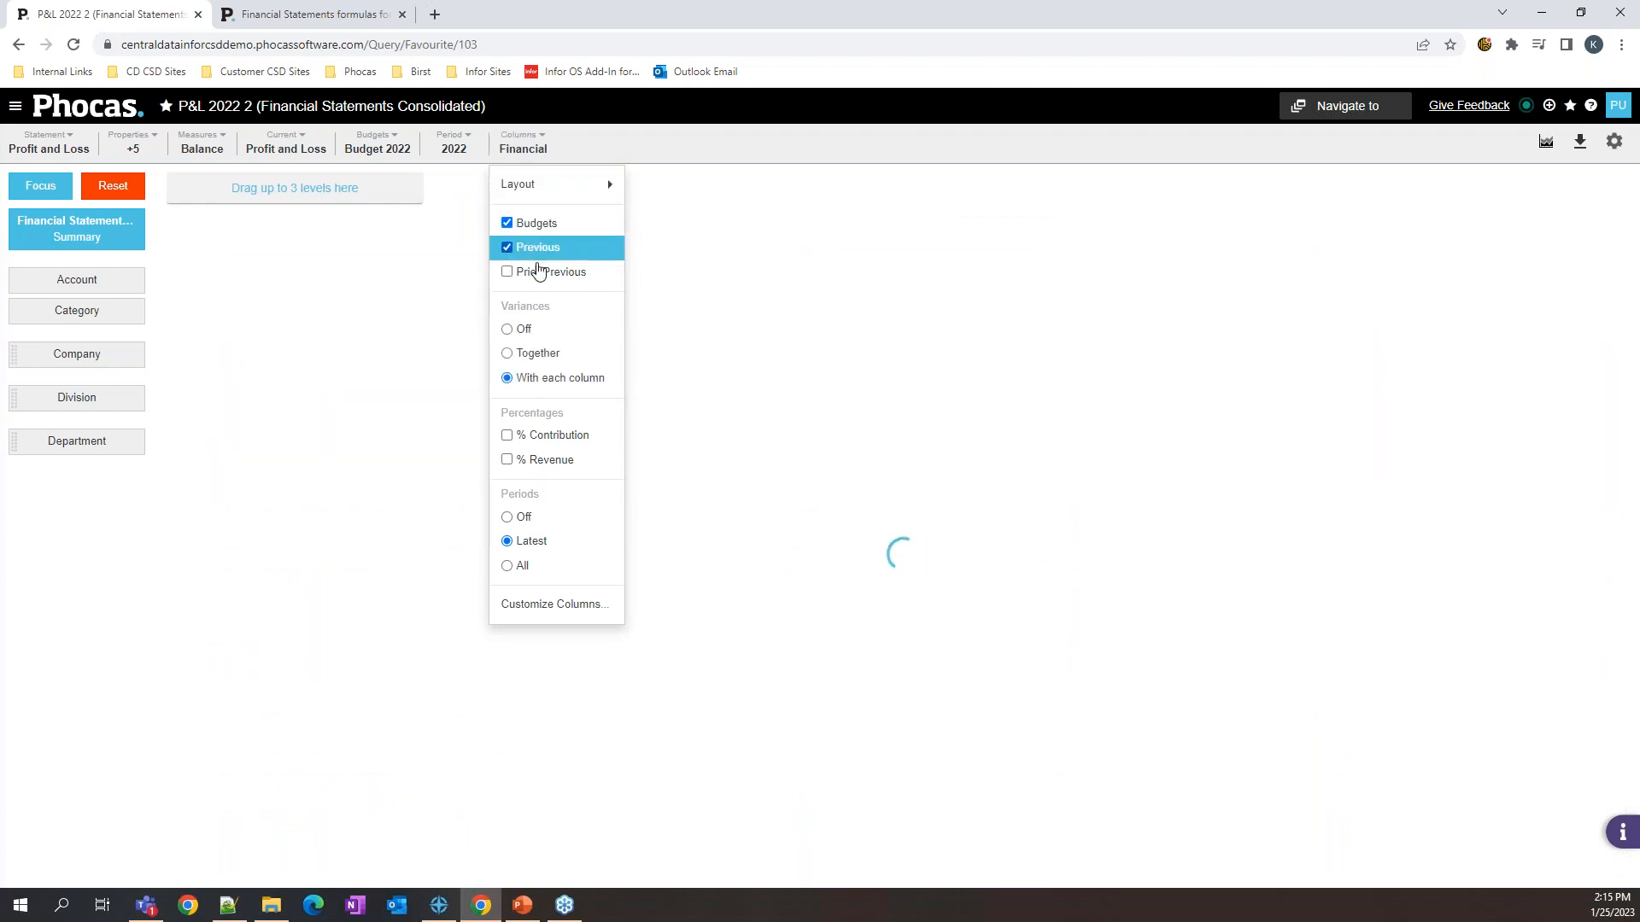
left_click(797, 215)
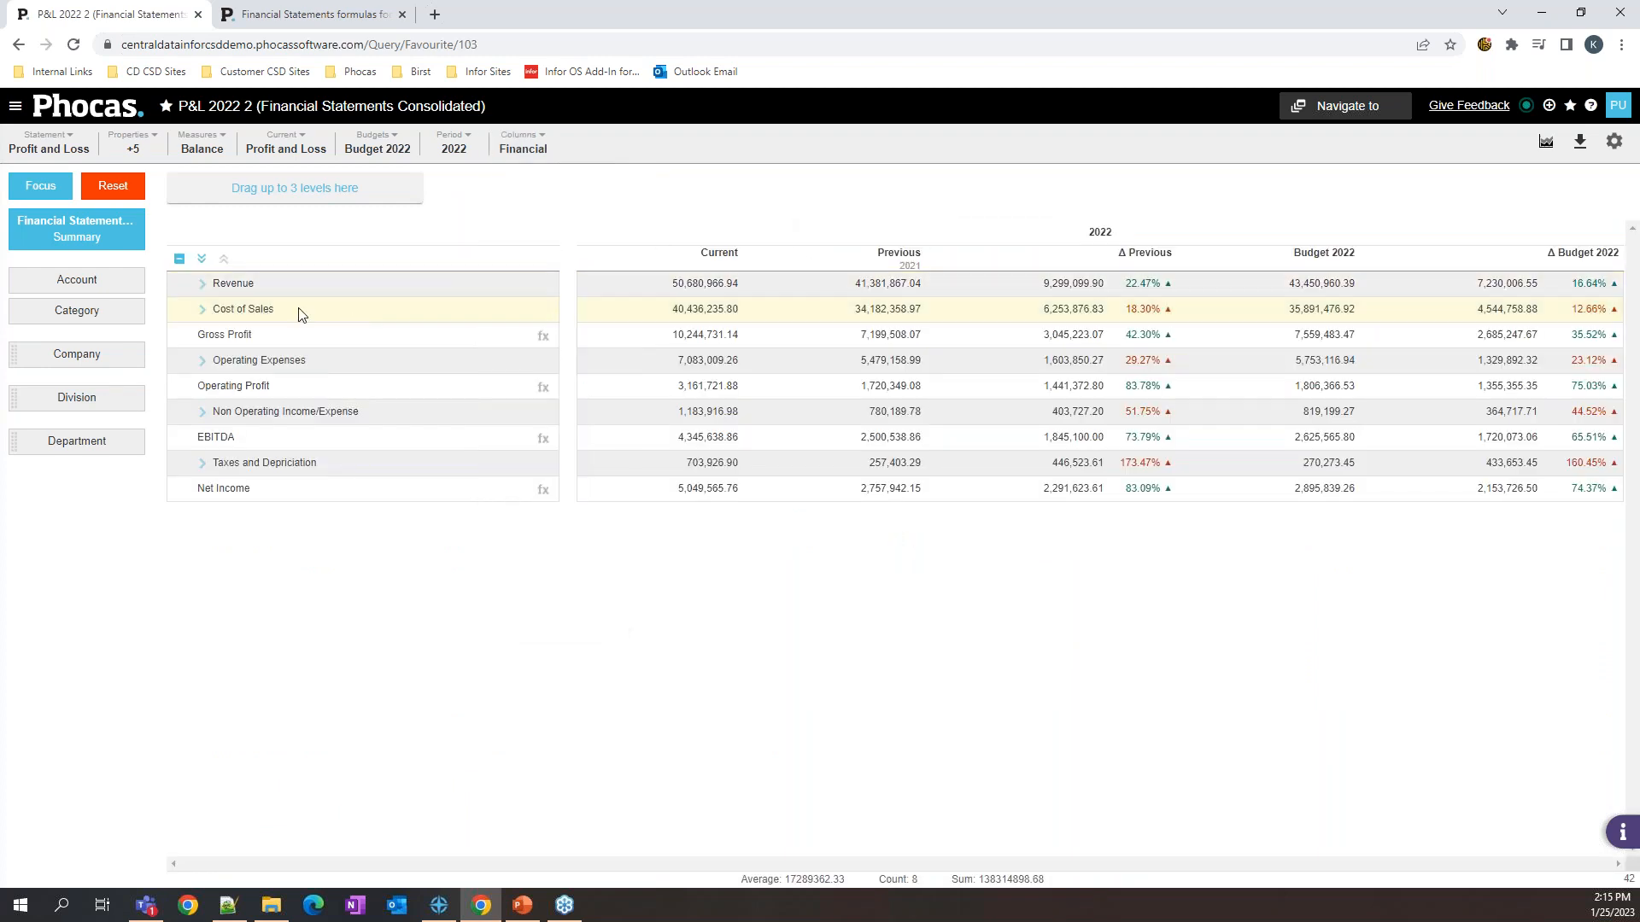
Step: Expand the Revenue group, chart the selected SALES row and inspect its Current, Budget 2022 and Previous values
left_click(202, 283)
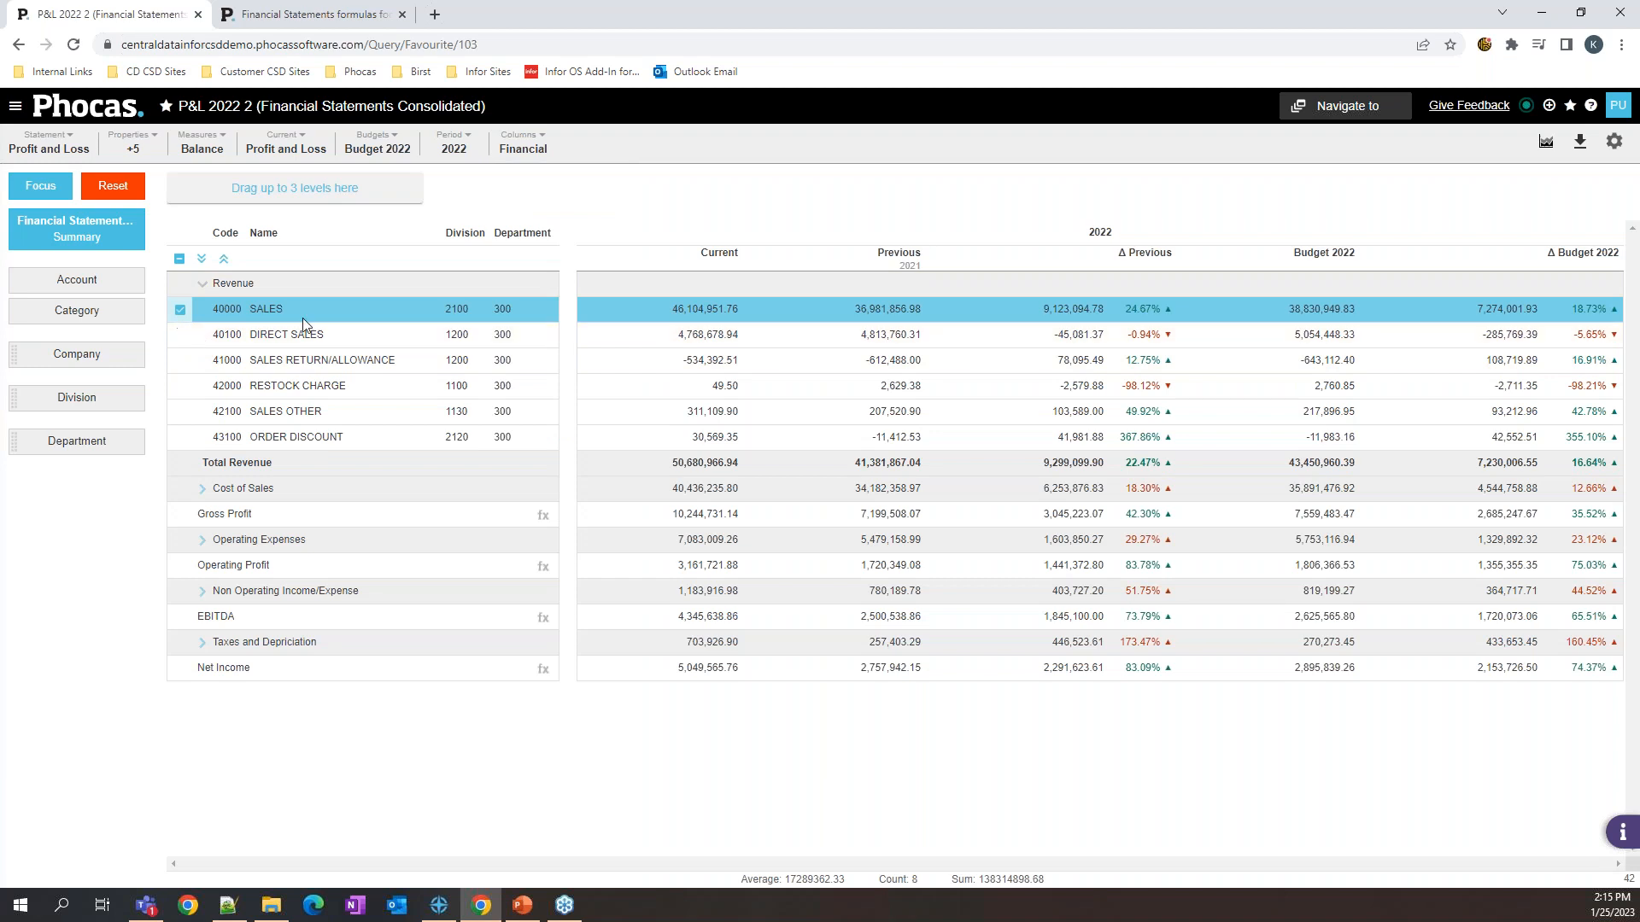
left_click(1546, 142)
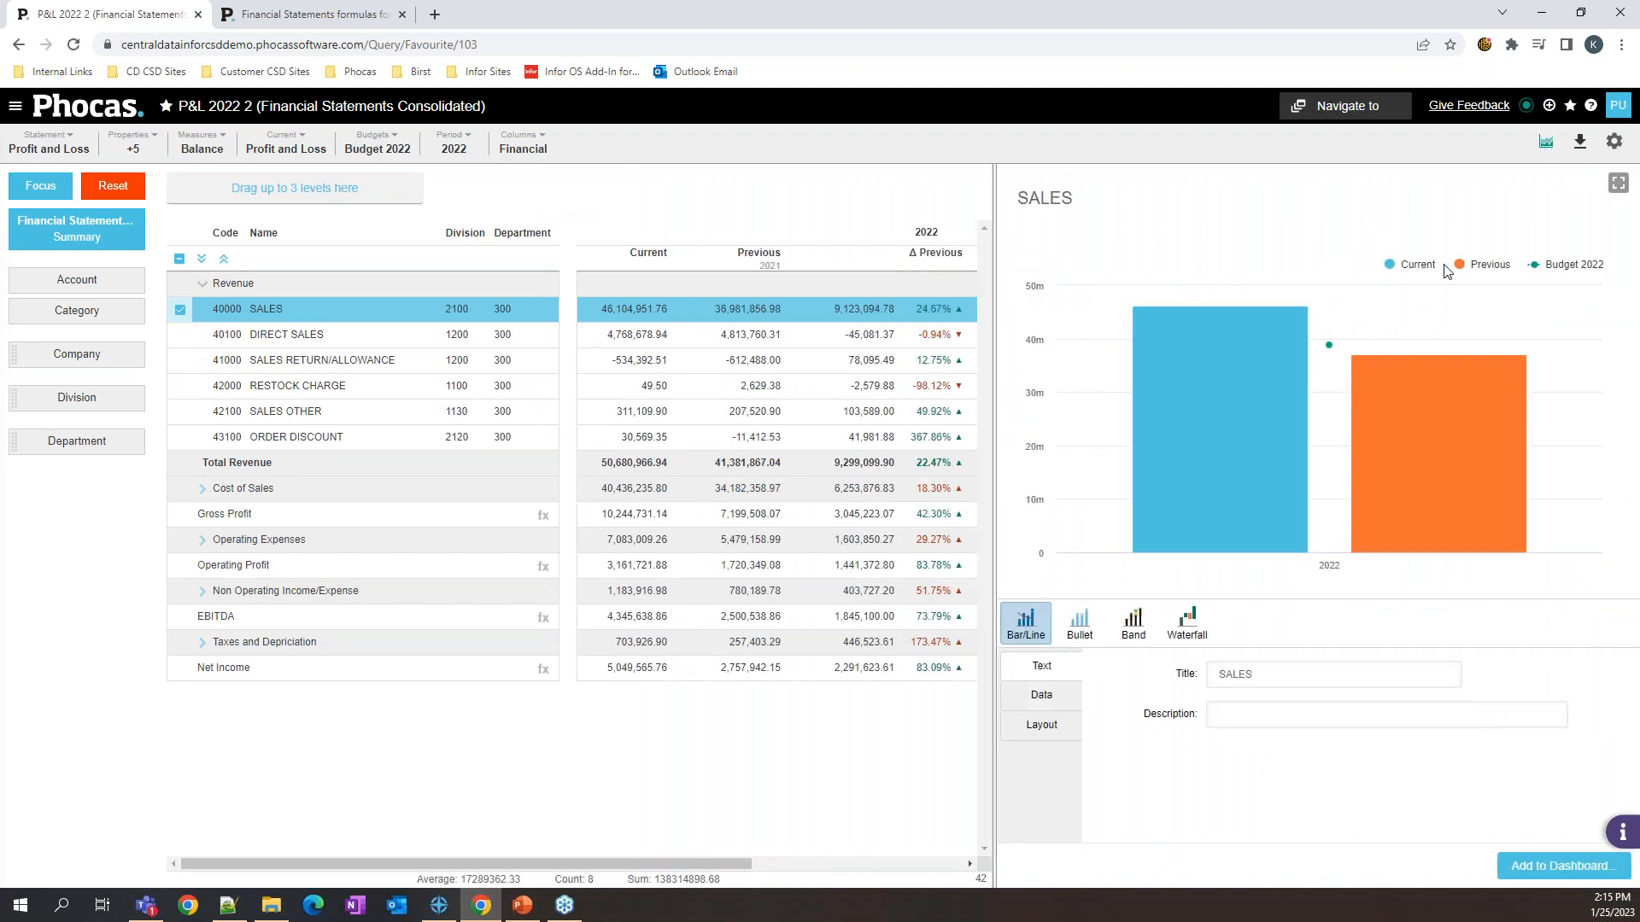
mouse_move(1253, 429)
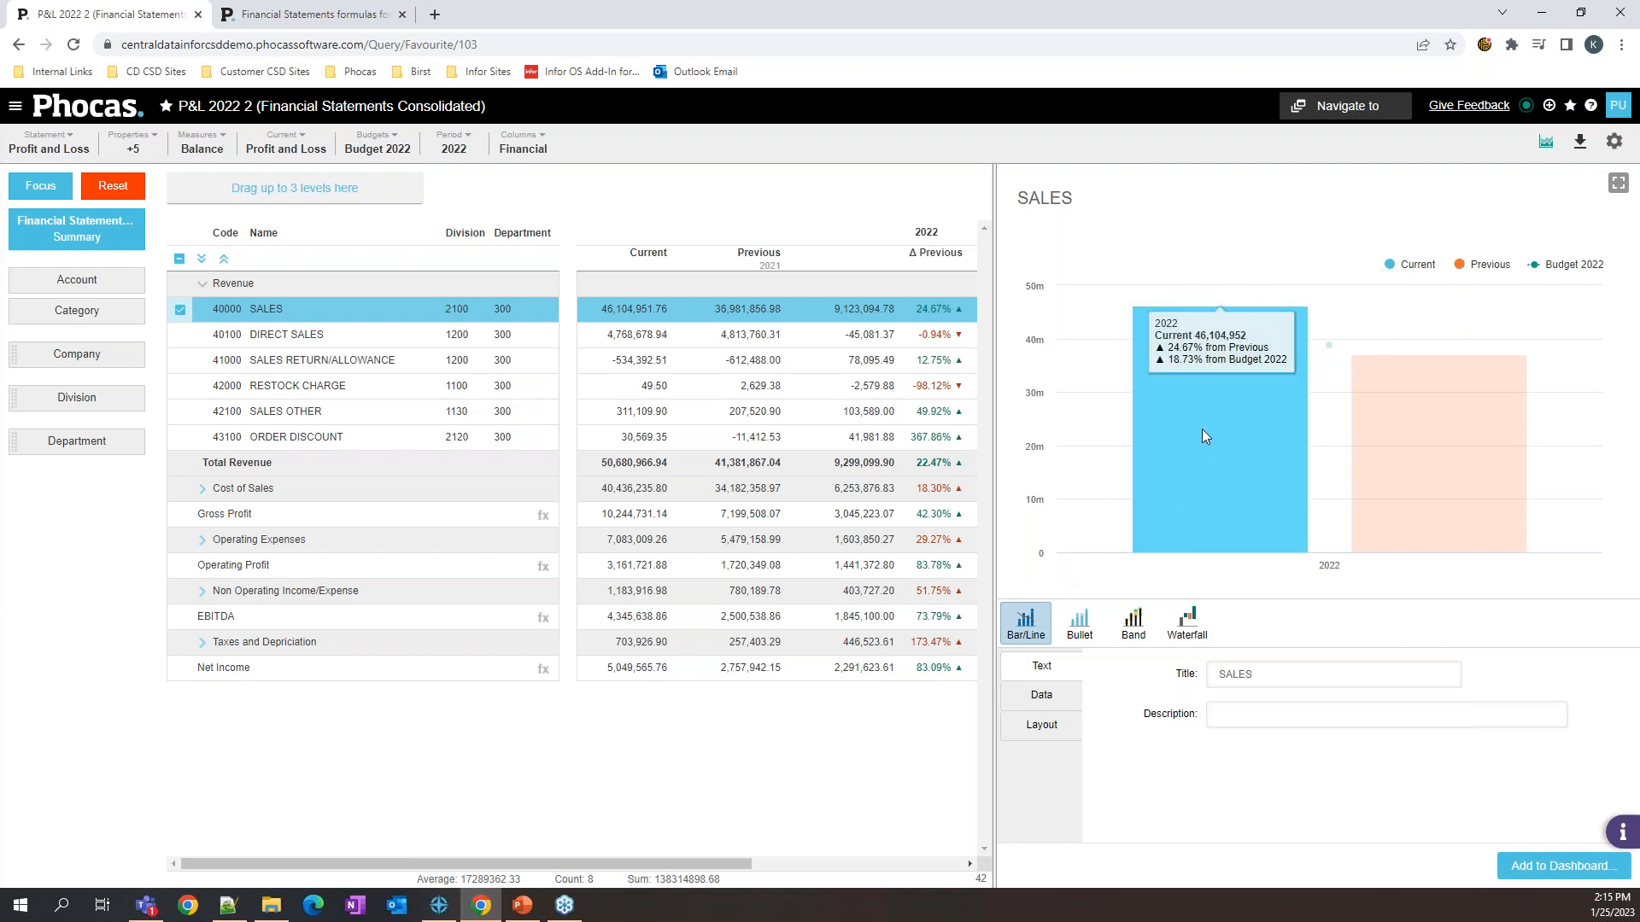
mouse_move(1329, 348)
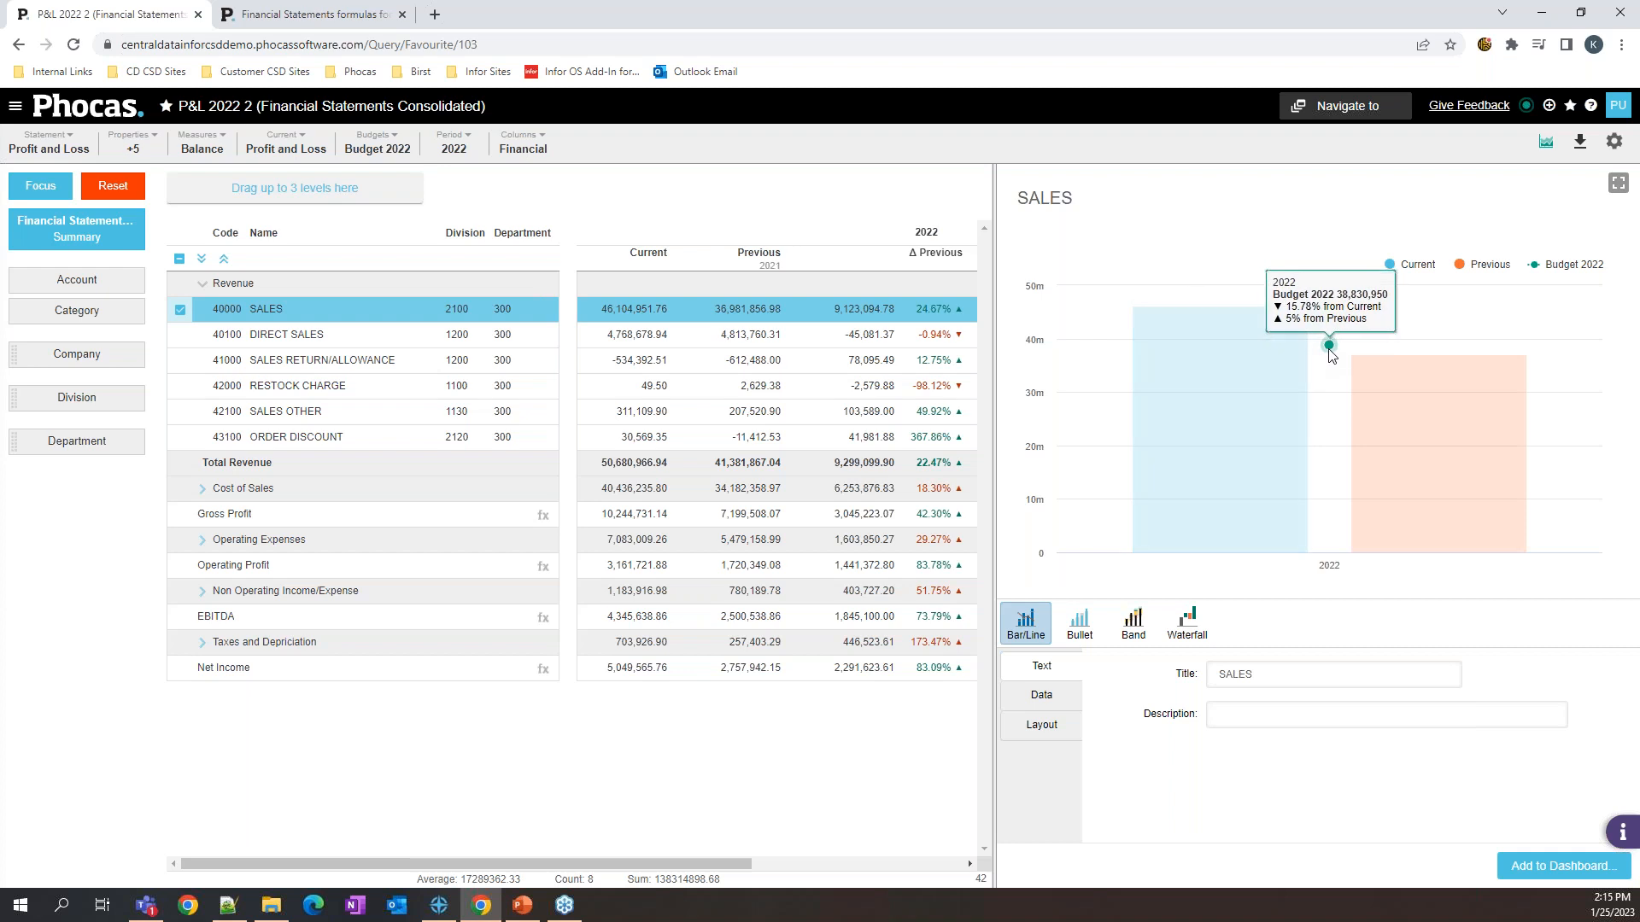
mouse_move(1425, 416)
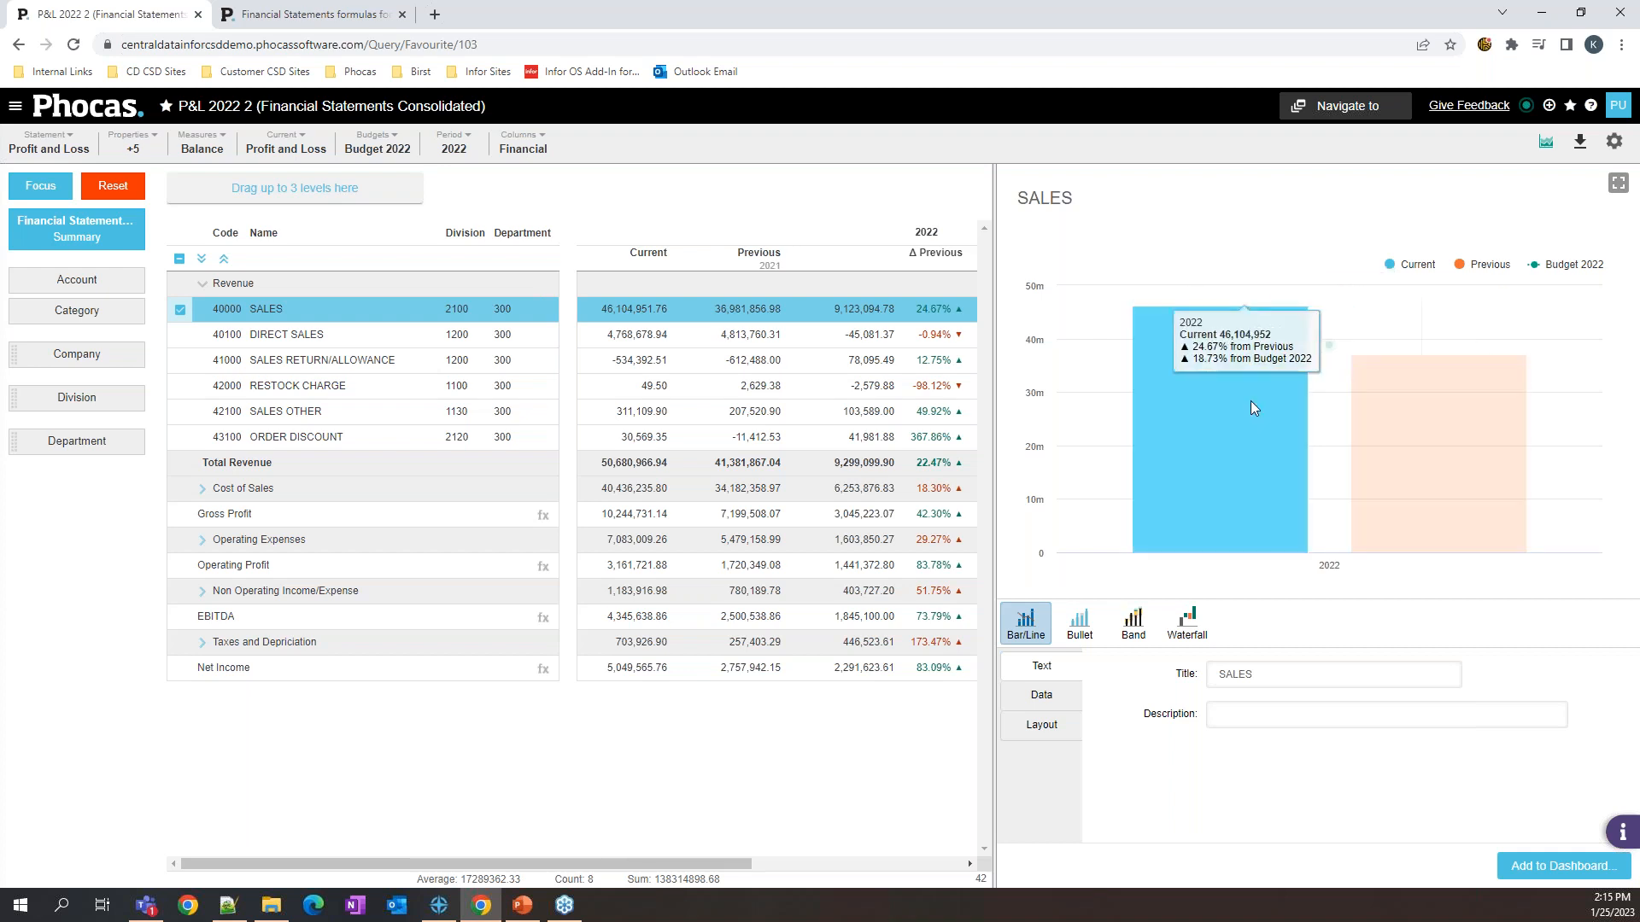
Step: Label each point of the Current, Previous and Budget 2022 columns in the SALES chart
left_click(1274, 712)
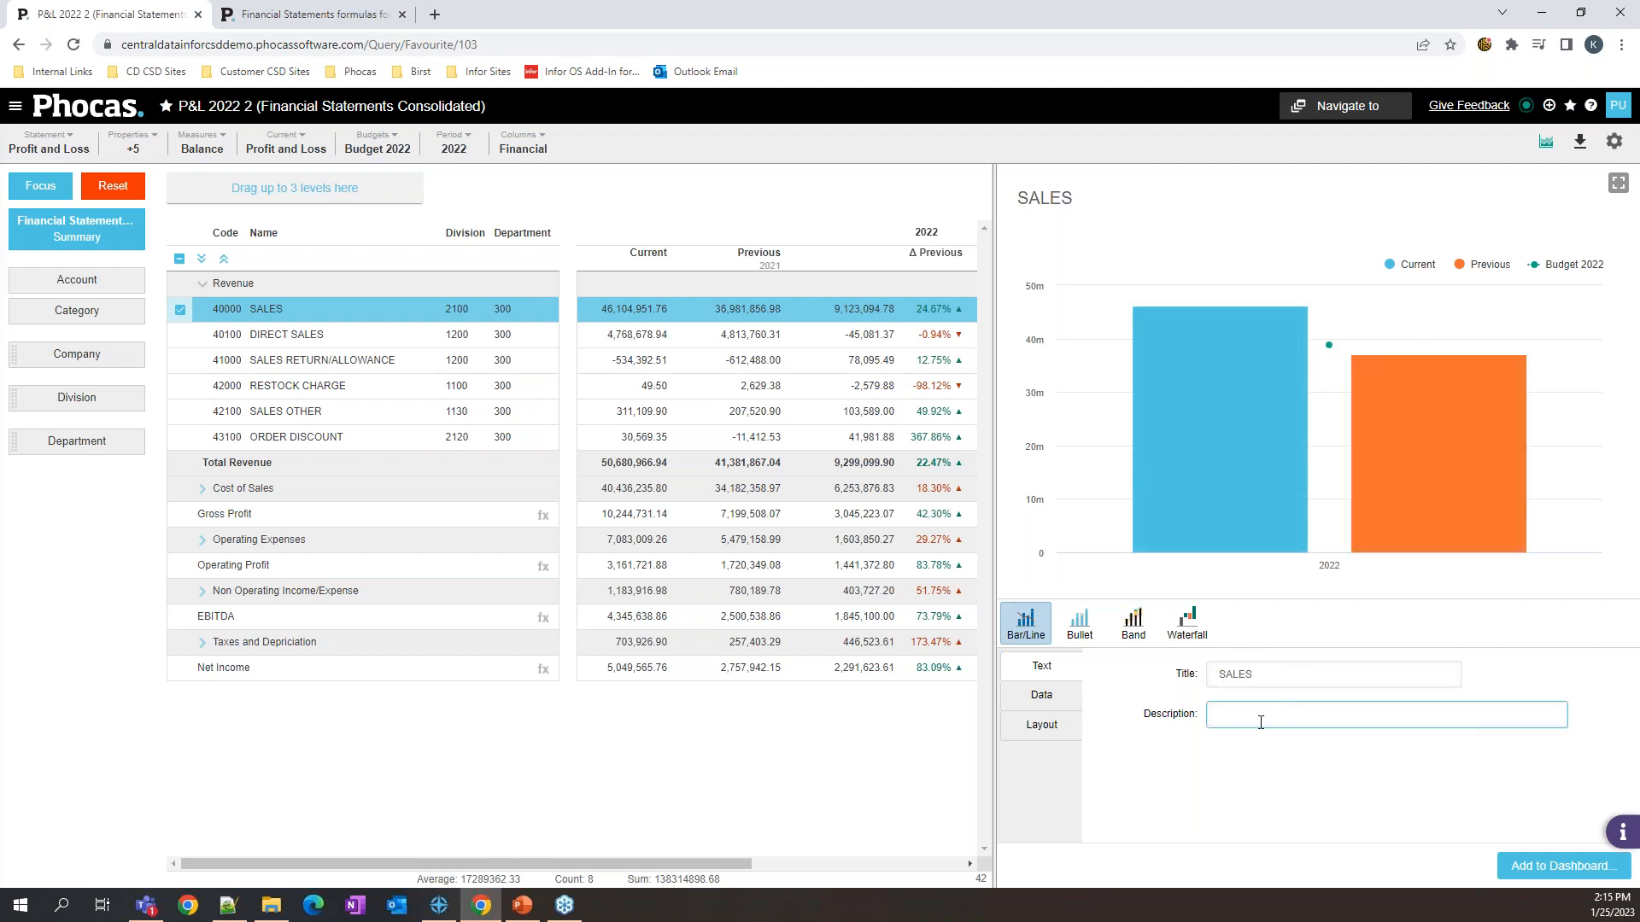
left_click(1041, 700)
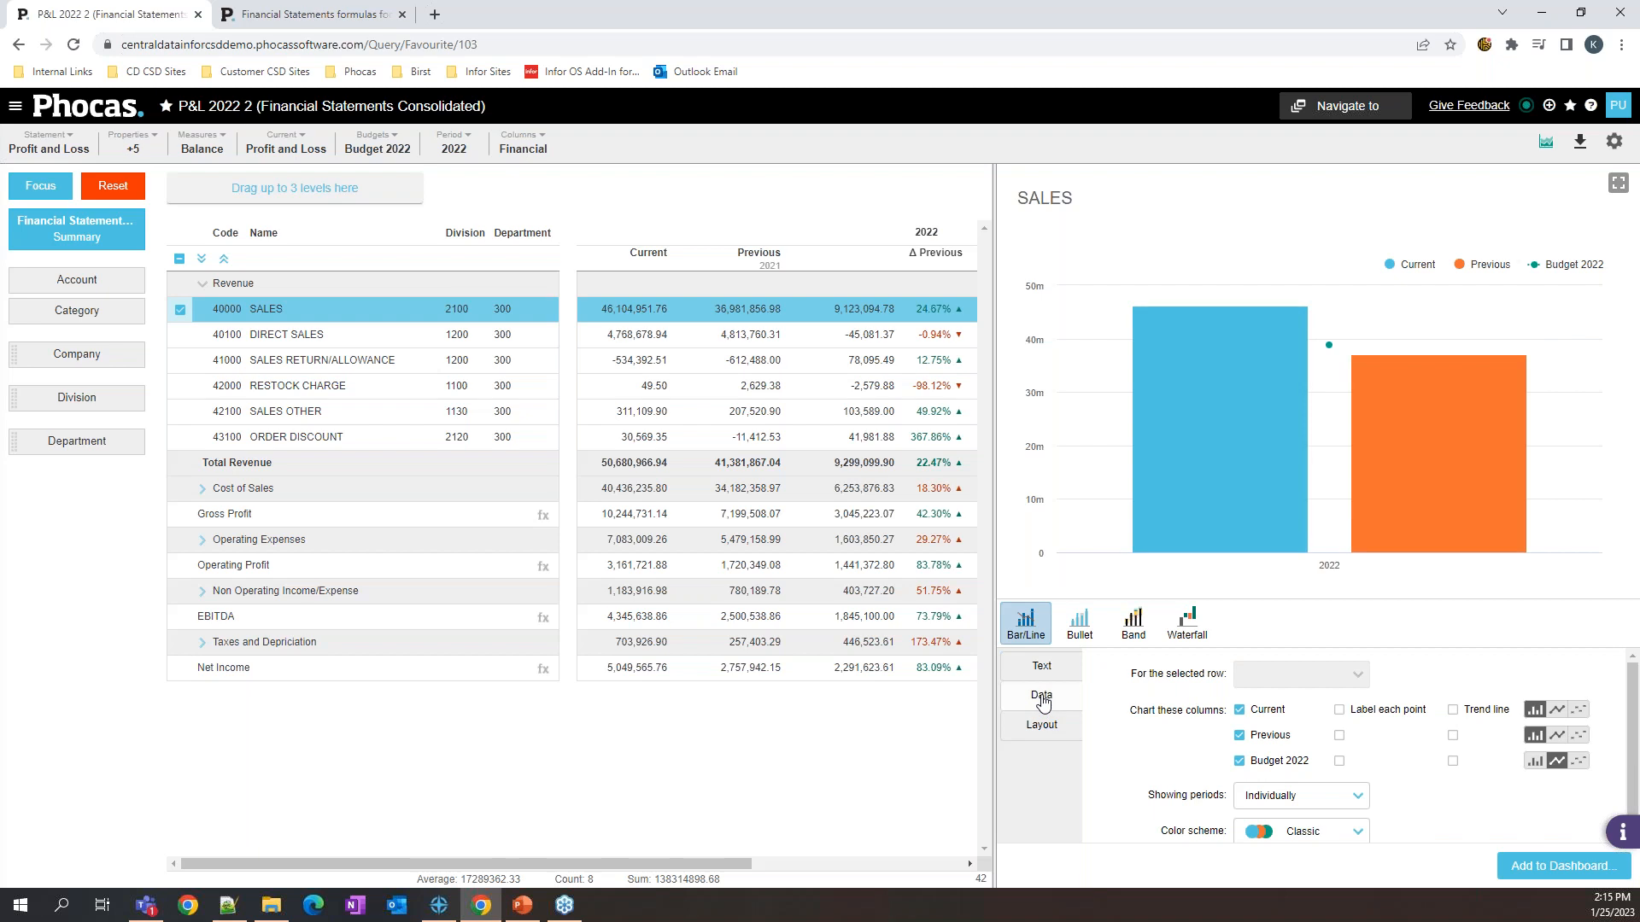
left_click(1339, 709)
left_click(1339, 735)
left_click(1339, 762)
Step: Compare the bar, line and point styles for the Budget 2022 column and keep it charted as bars
left_click(1533, 763)
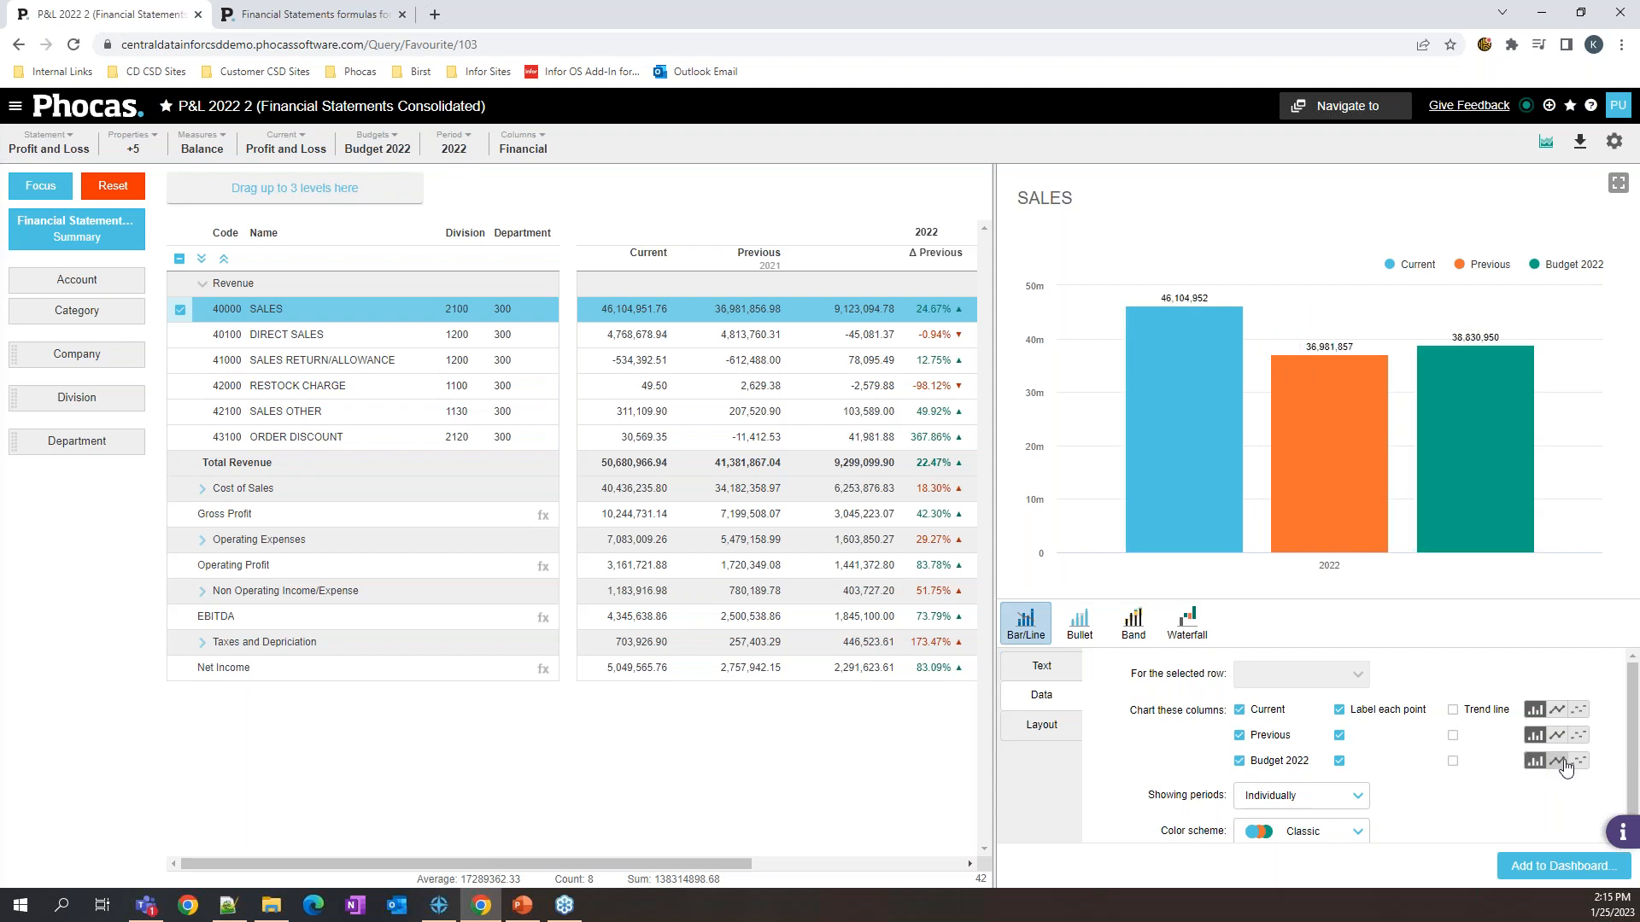
left_click(1558, 763)
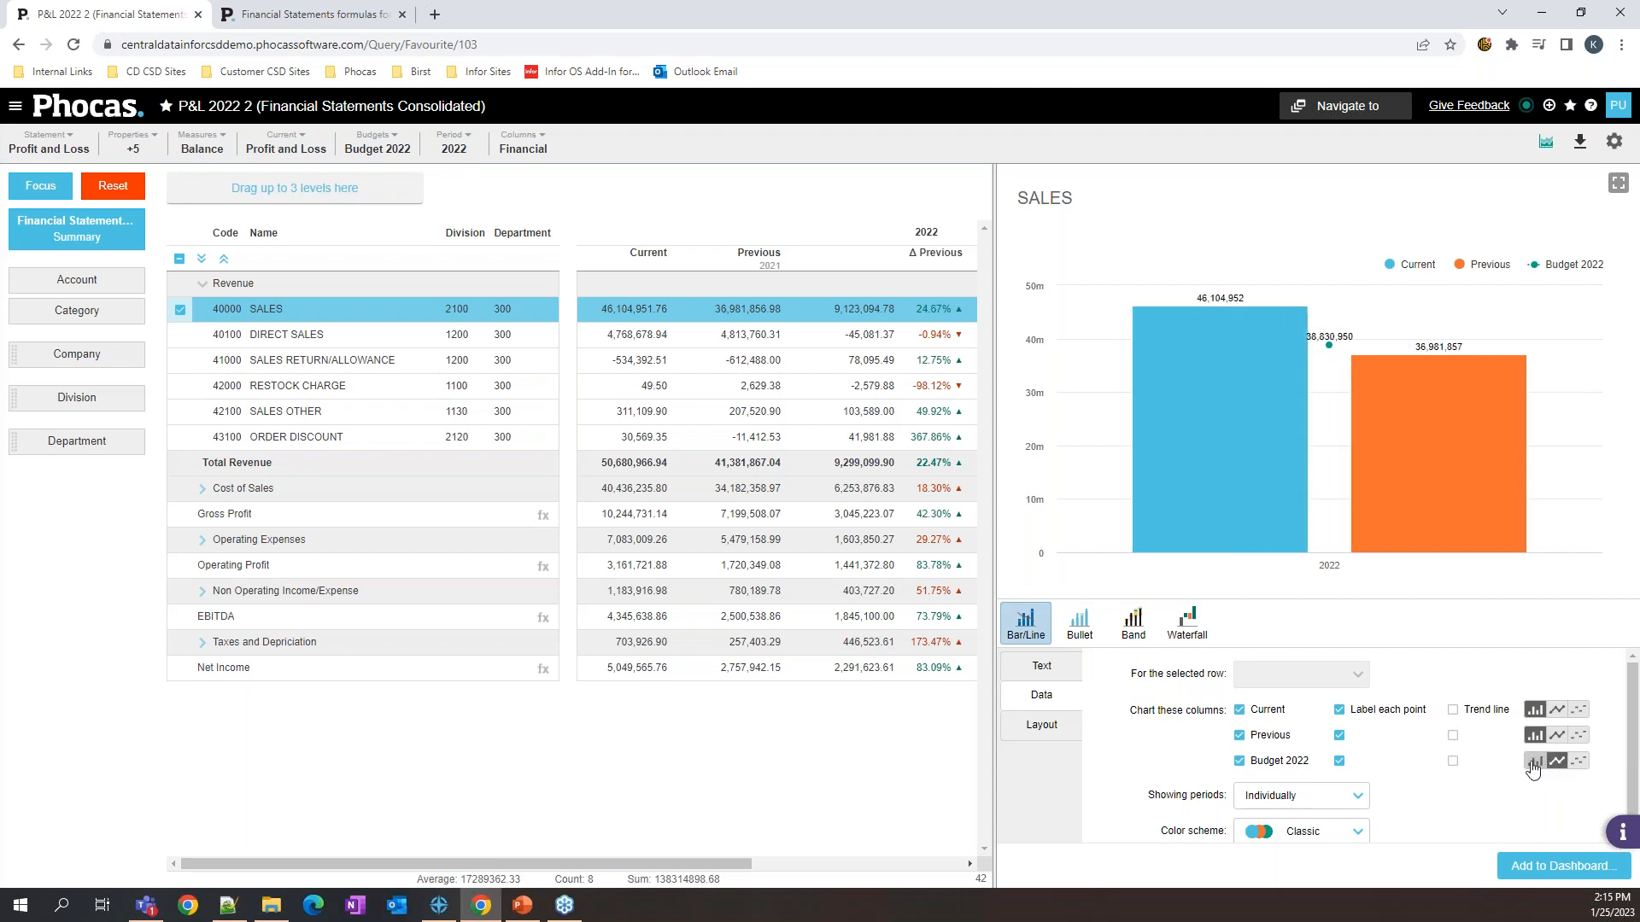
left_click(1578, 761)
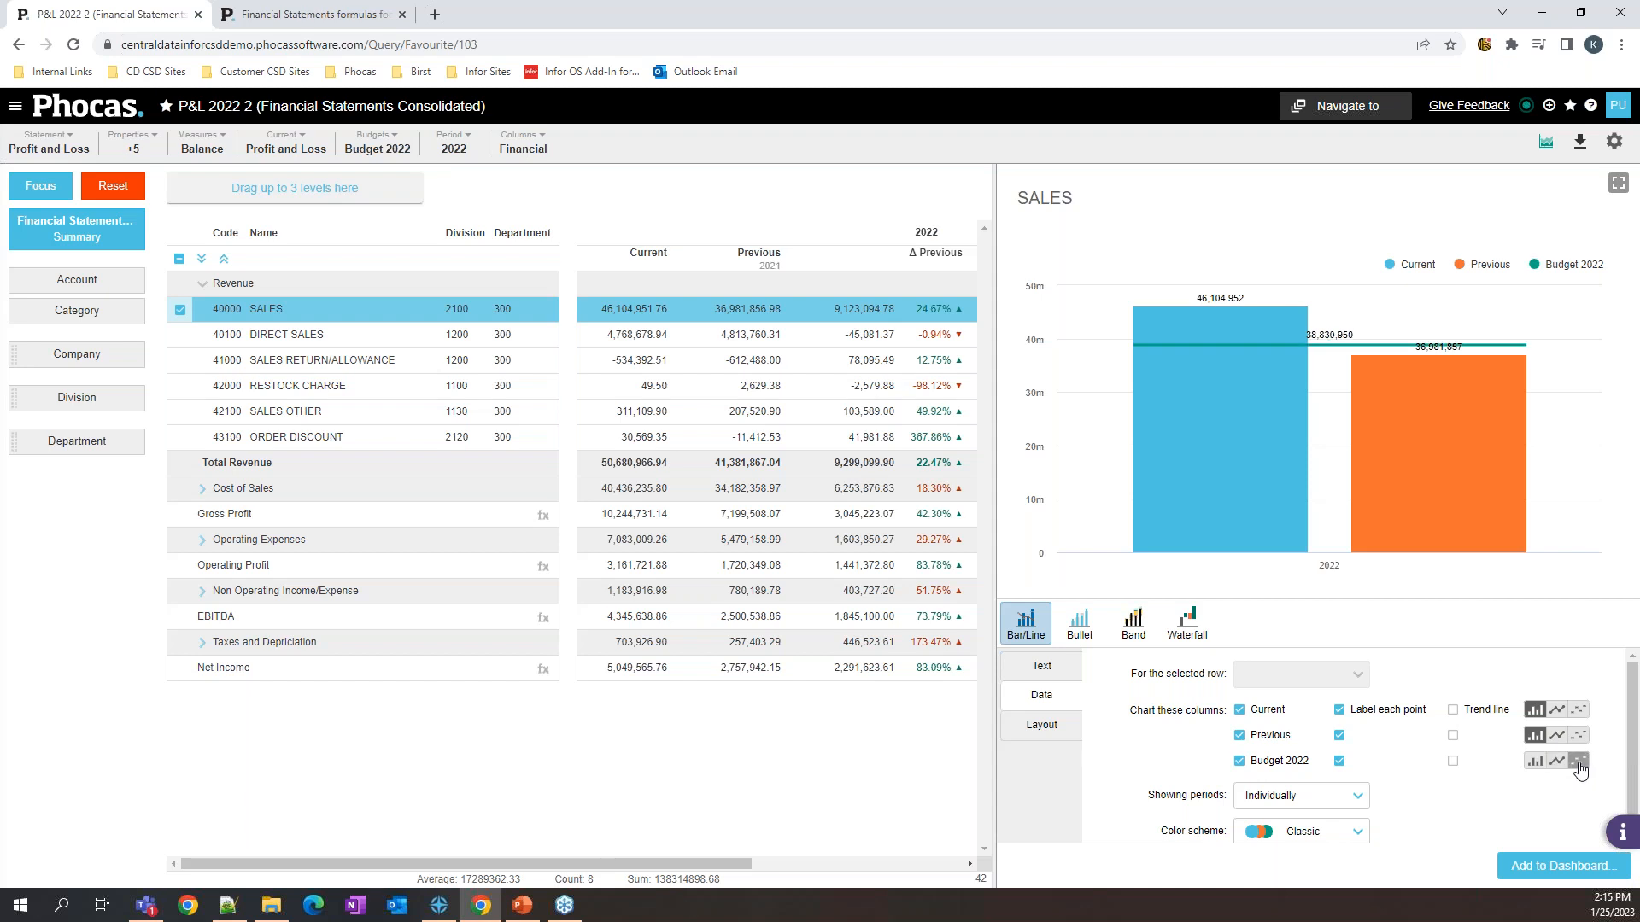
left_click(1535, 762)
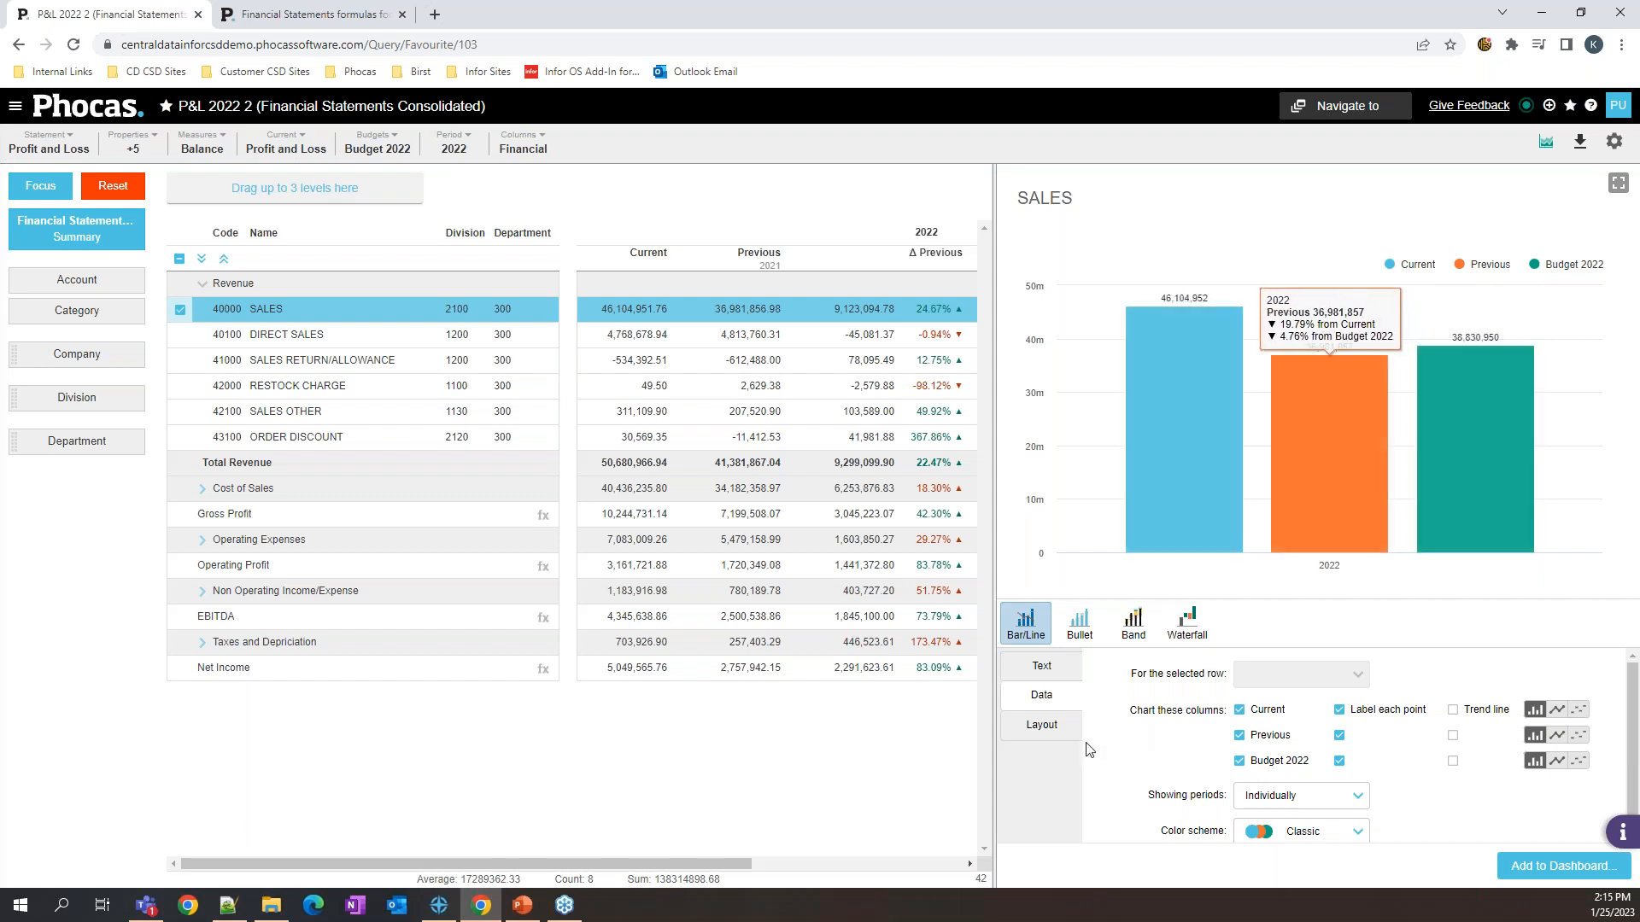
Step: Look through the available chart color schemes without changing the Classic scheme
scroll(1199, 734, "down", 1)
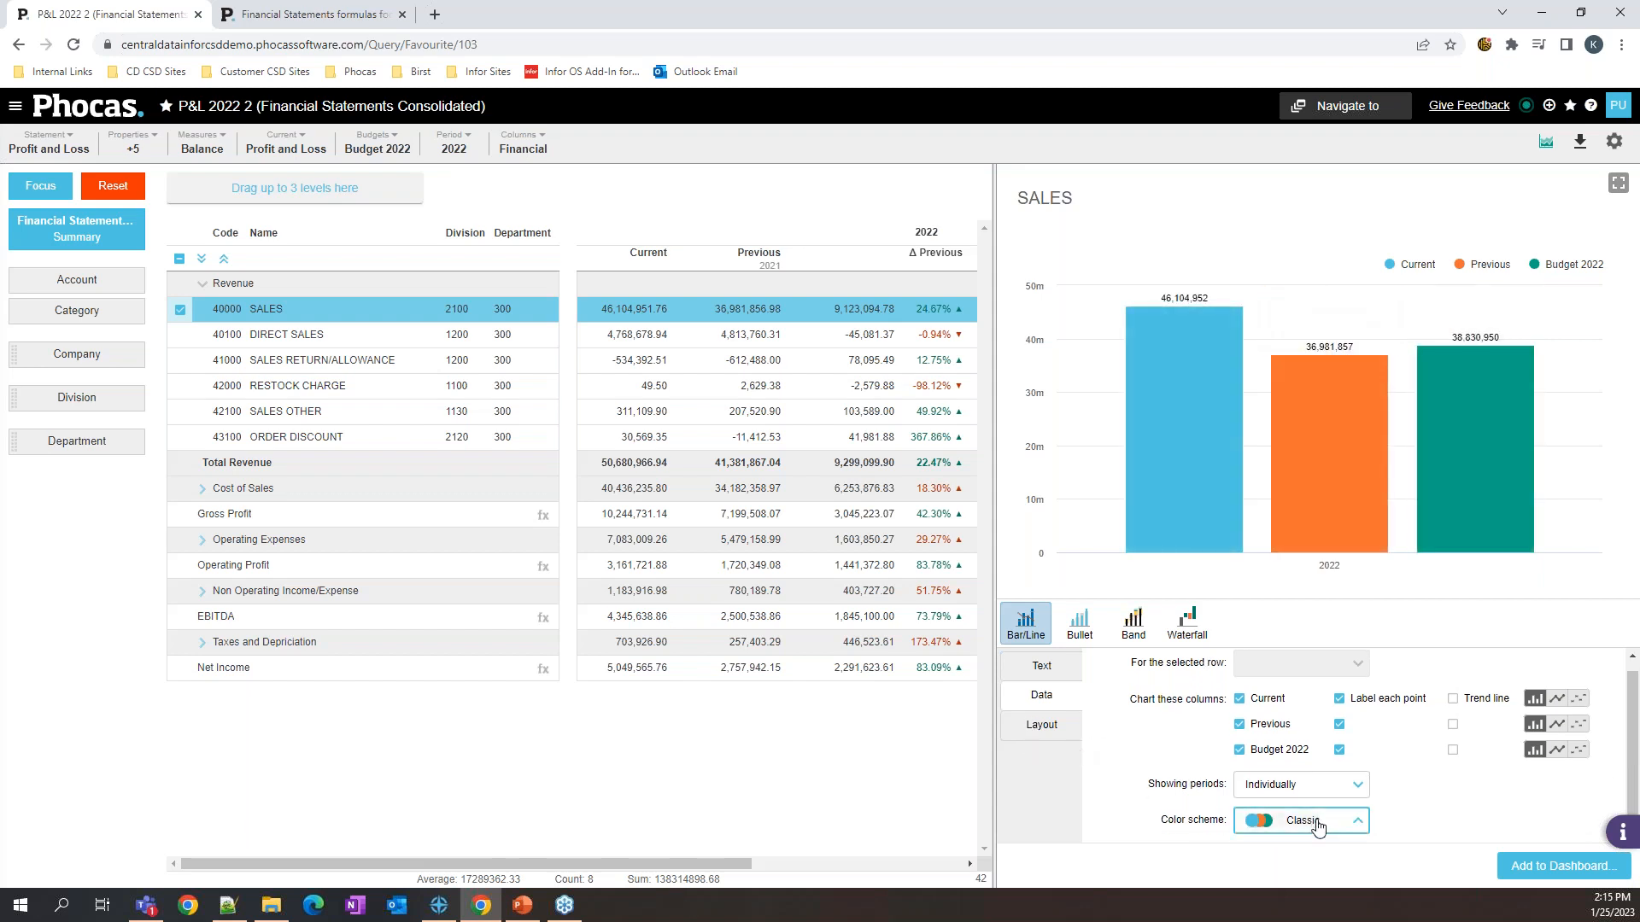
left_click(1318, 827)
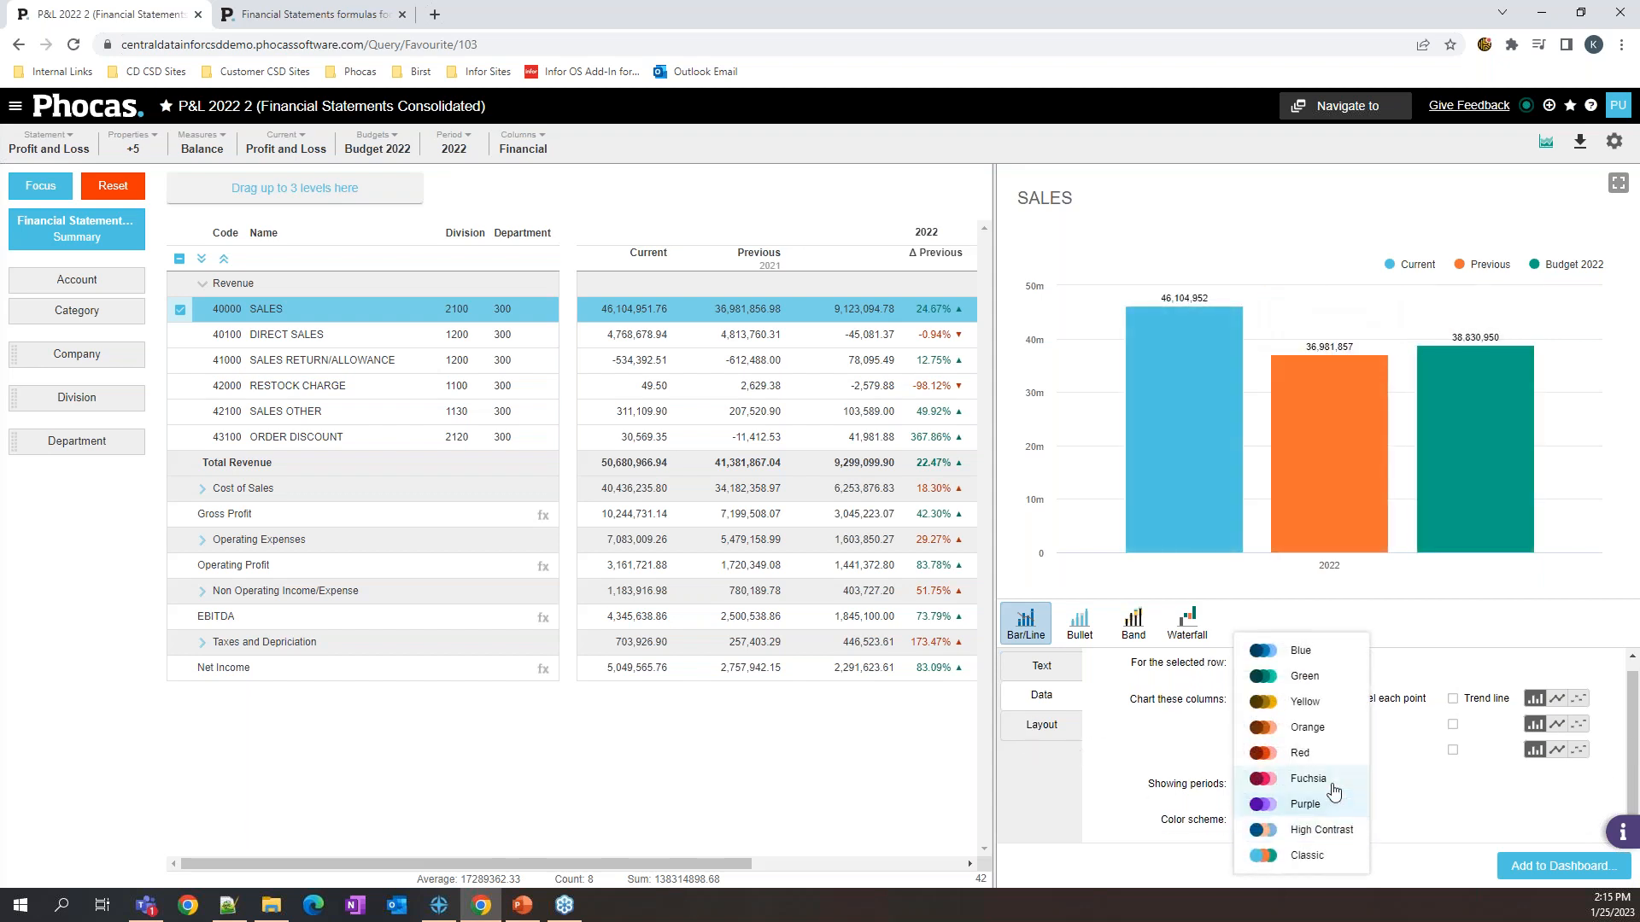
left_click(1423, 808)
Step: Set the SALES chart's layout to Horizontal, trying out the non-zero scale and turning it off again
left_click(1039, 724)
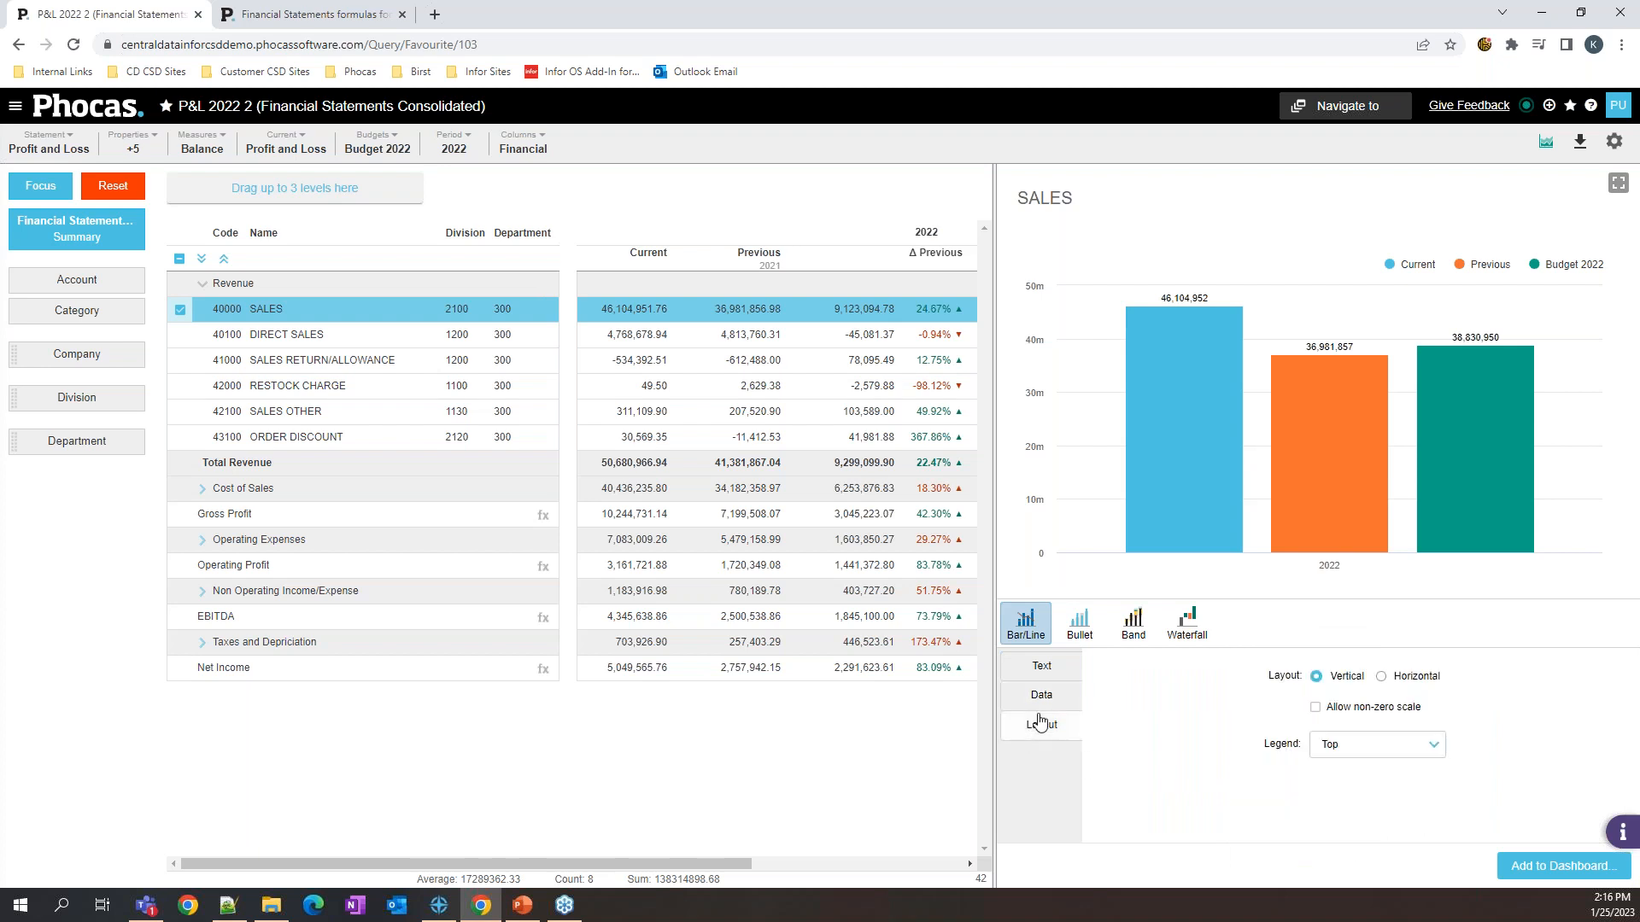
left_click(1381, 676)
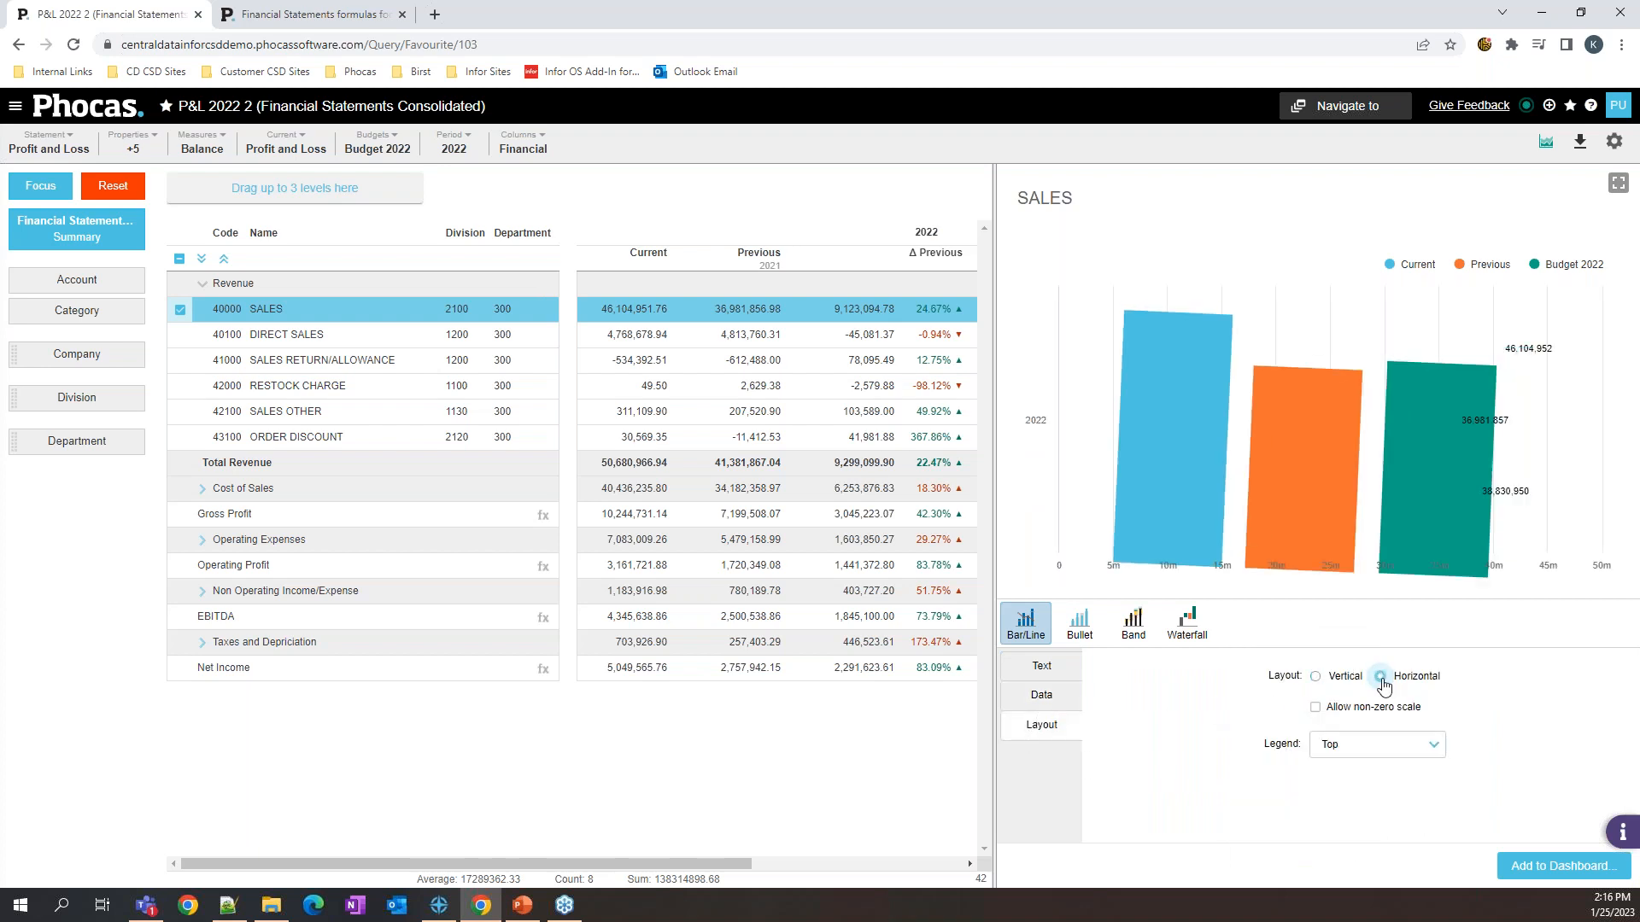
left_click(1314, 709)
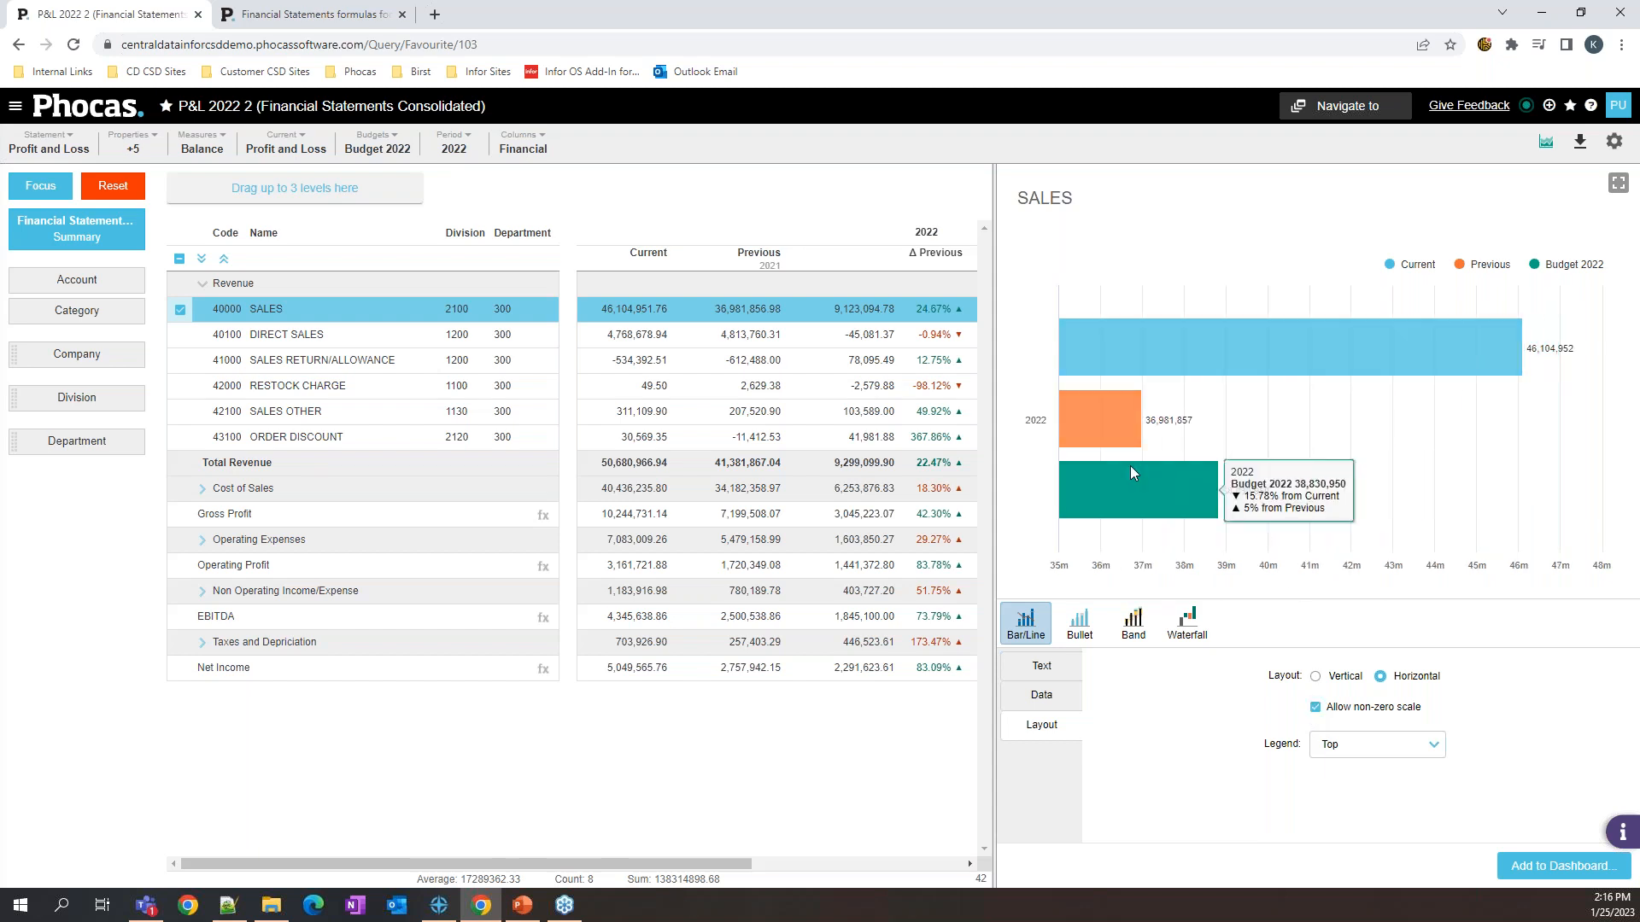
left_click(1315, 709)
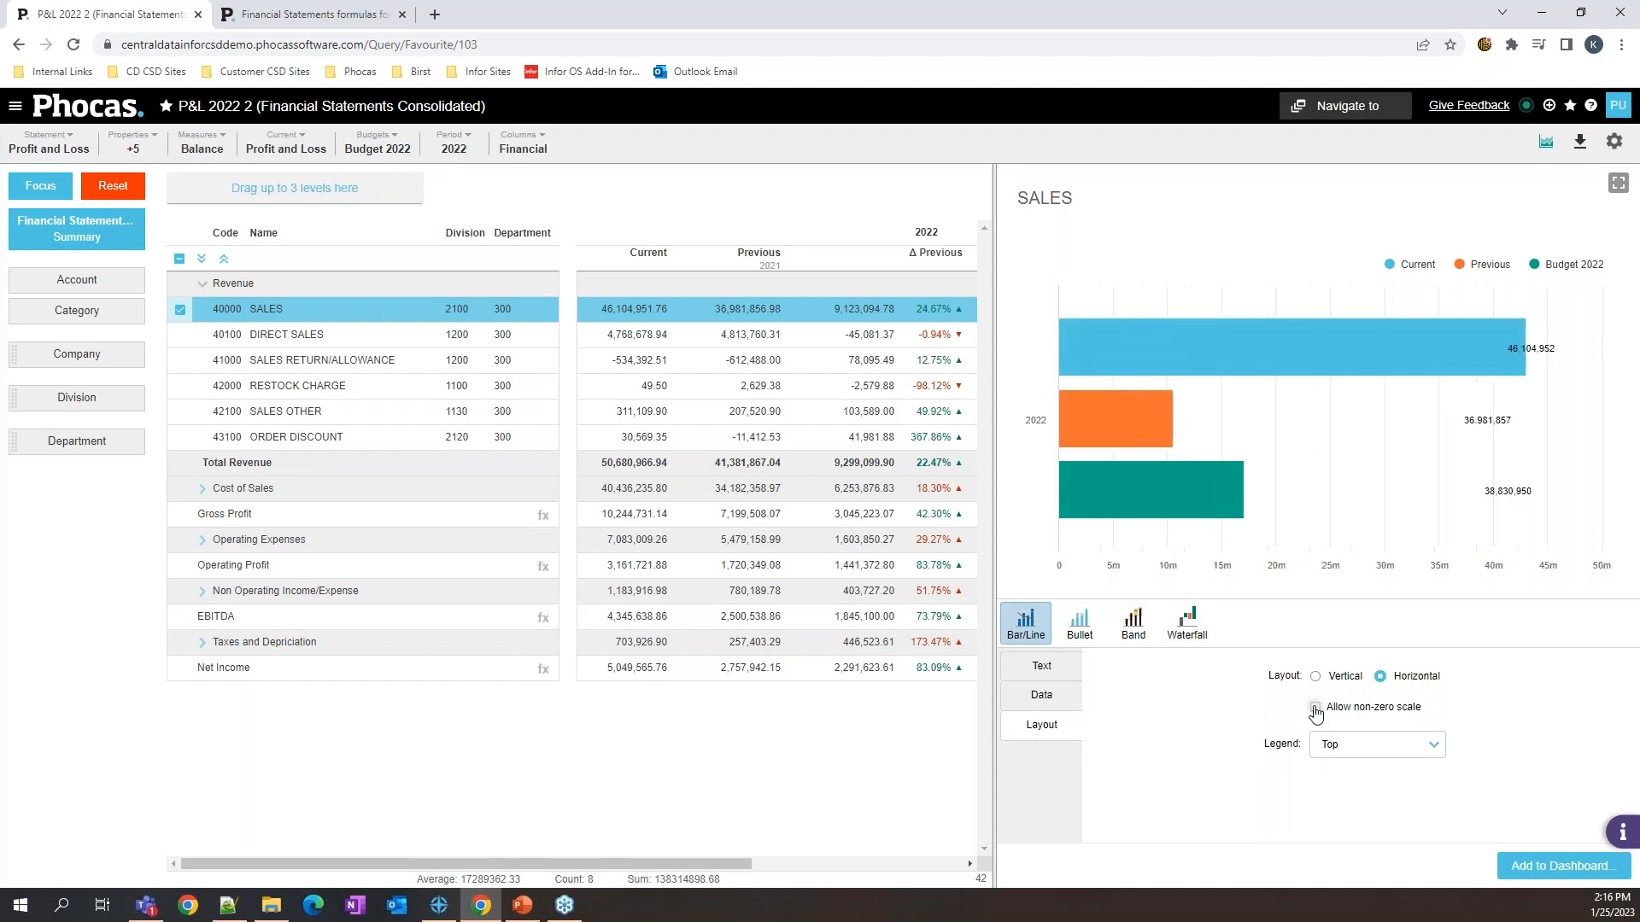
Step: Preview the SALES data as Bullet, Band and Waterfall charts and return to the Bar/Line type
left_click(1079, 630)
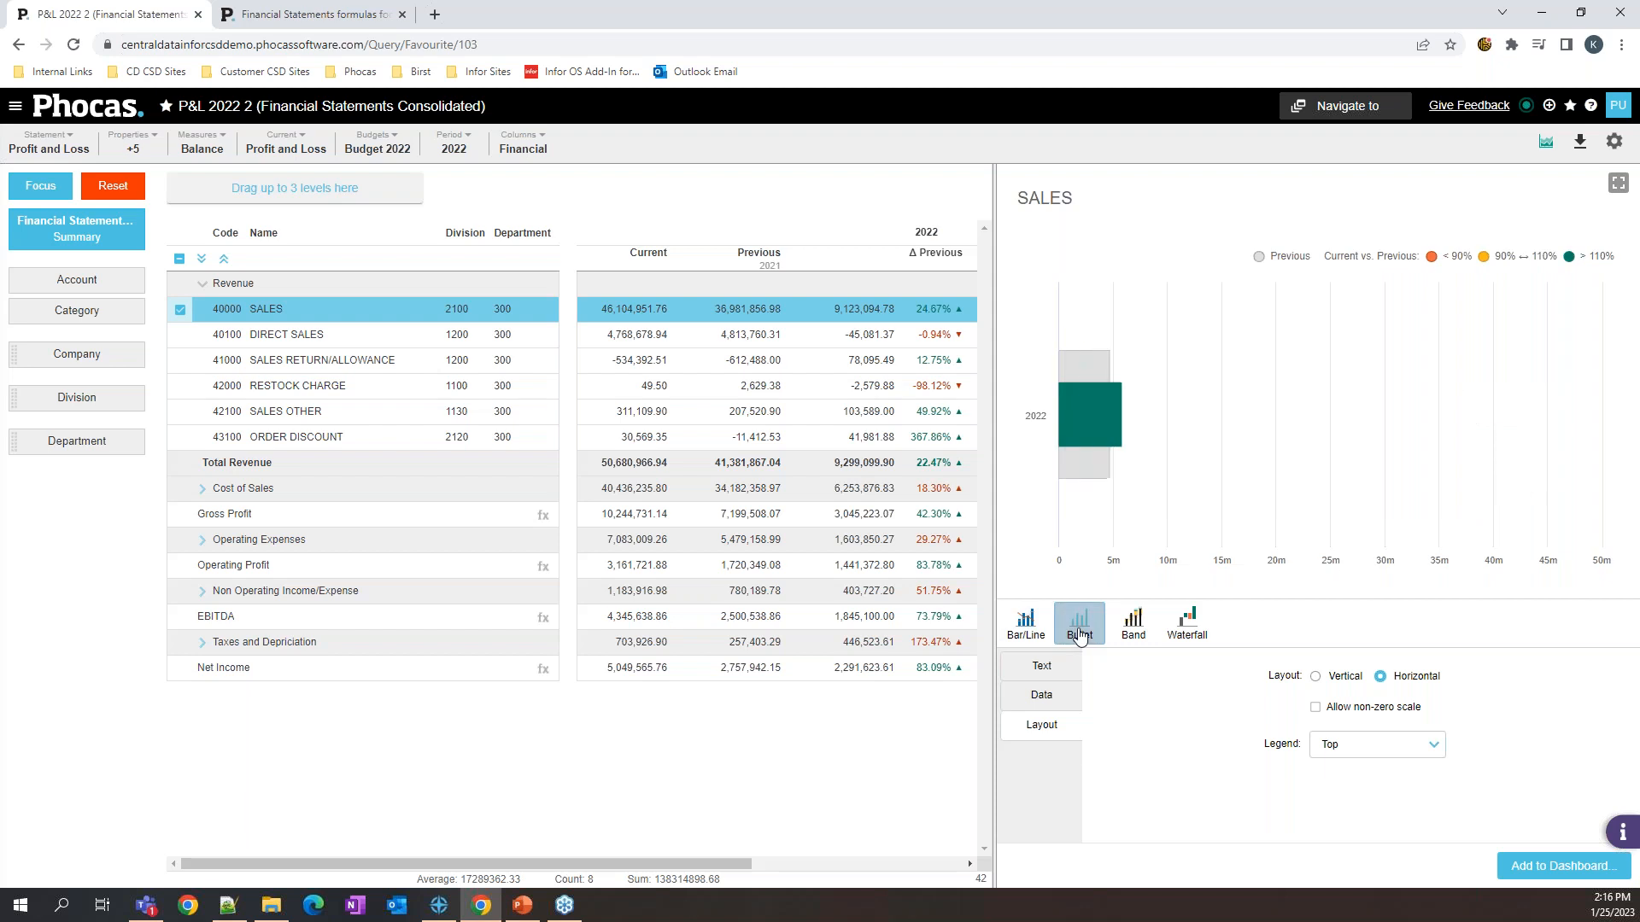
left_click(1139, 645)
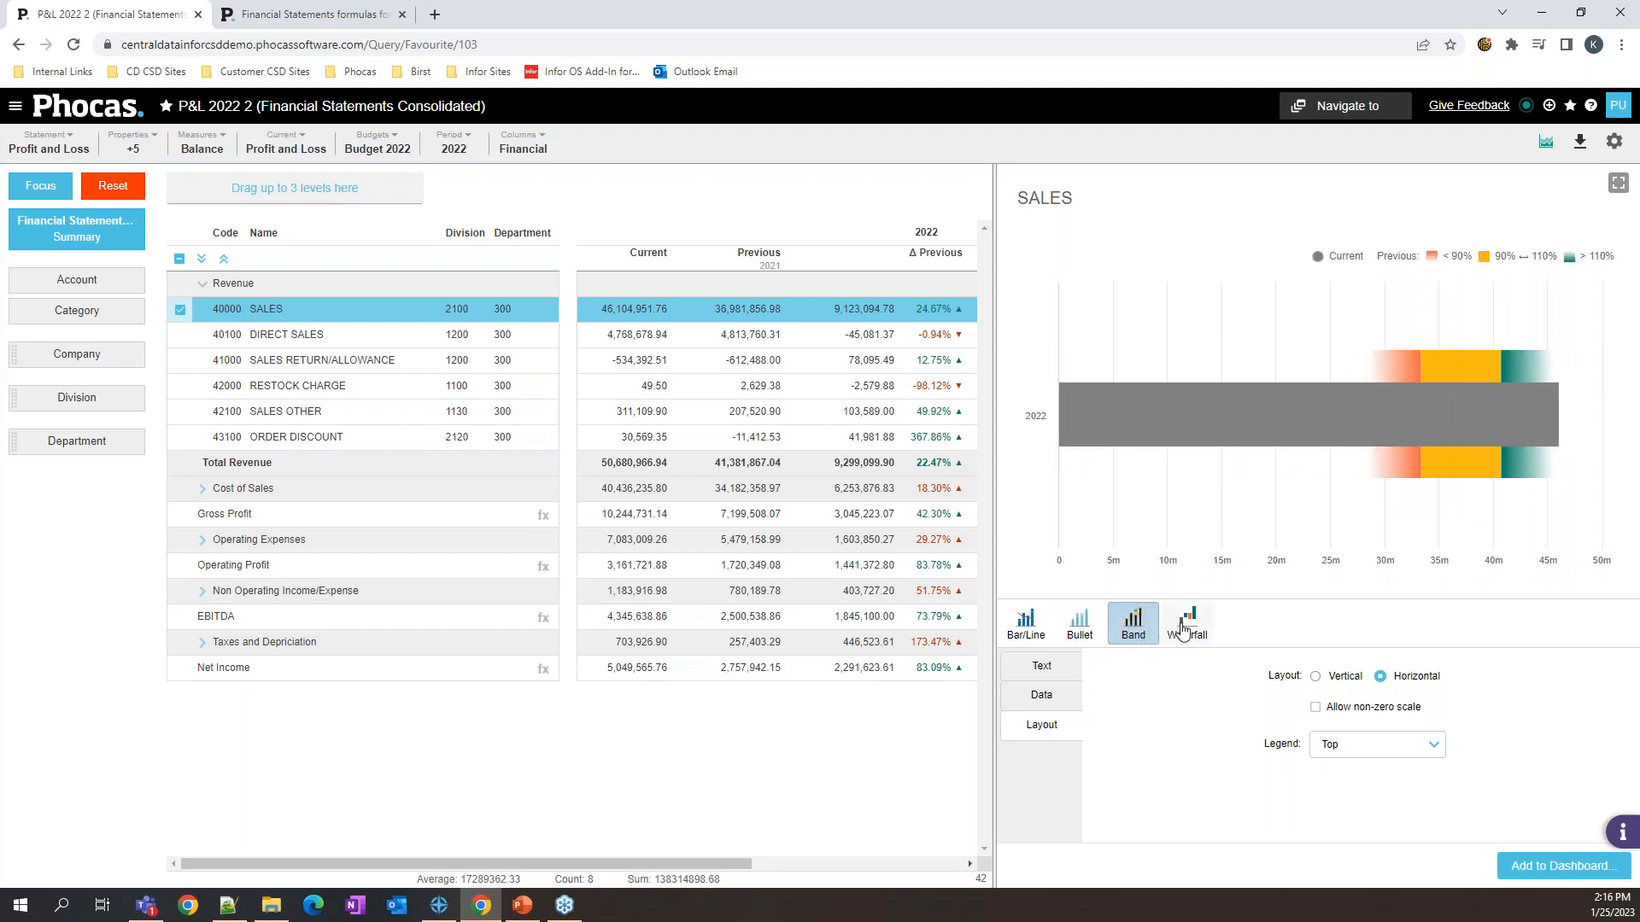
left_click(1178, 630)
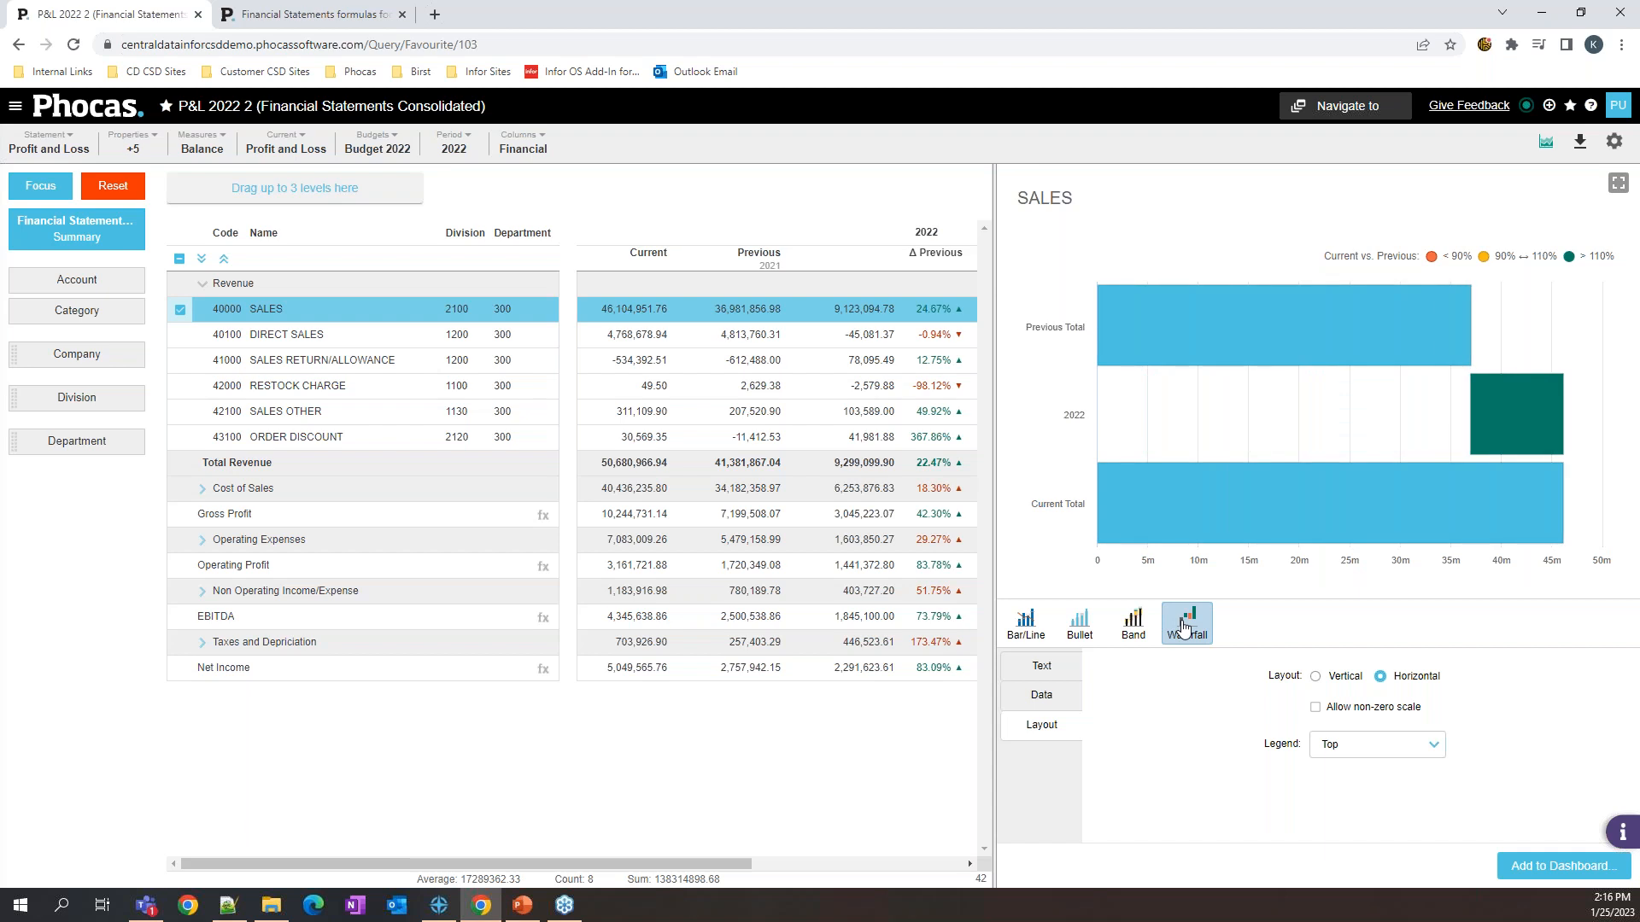
left_click(1033, 630)
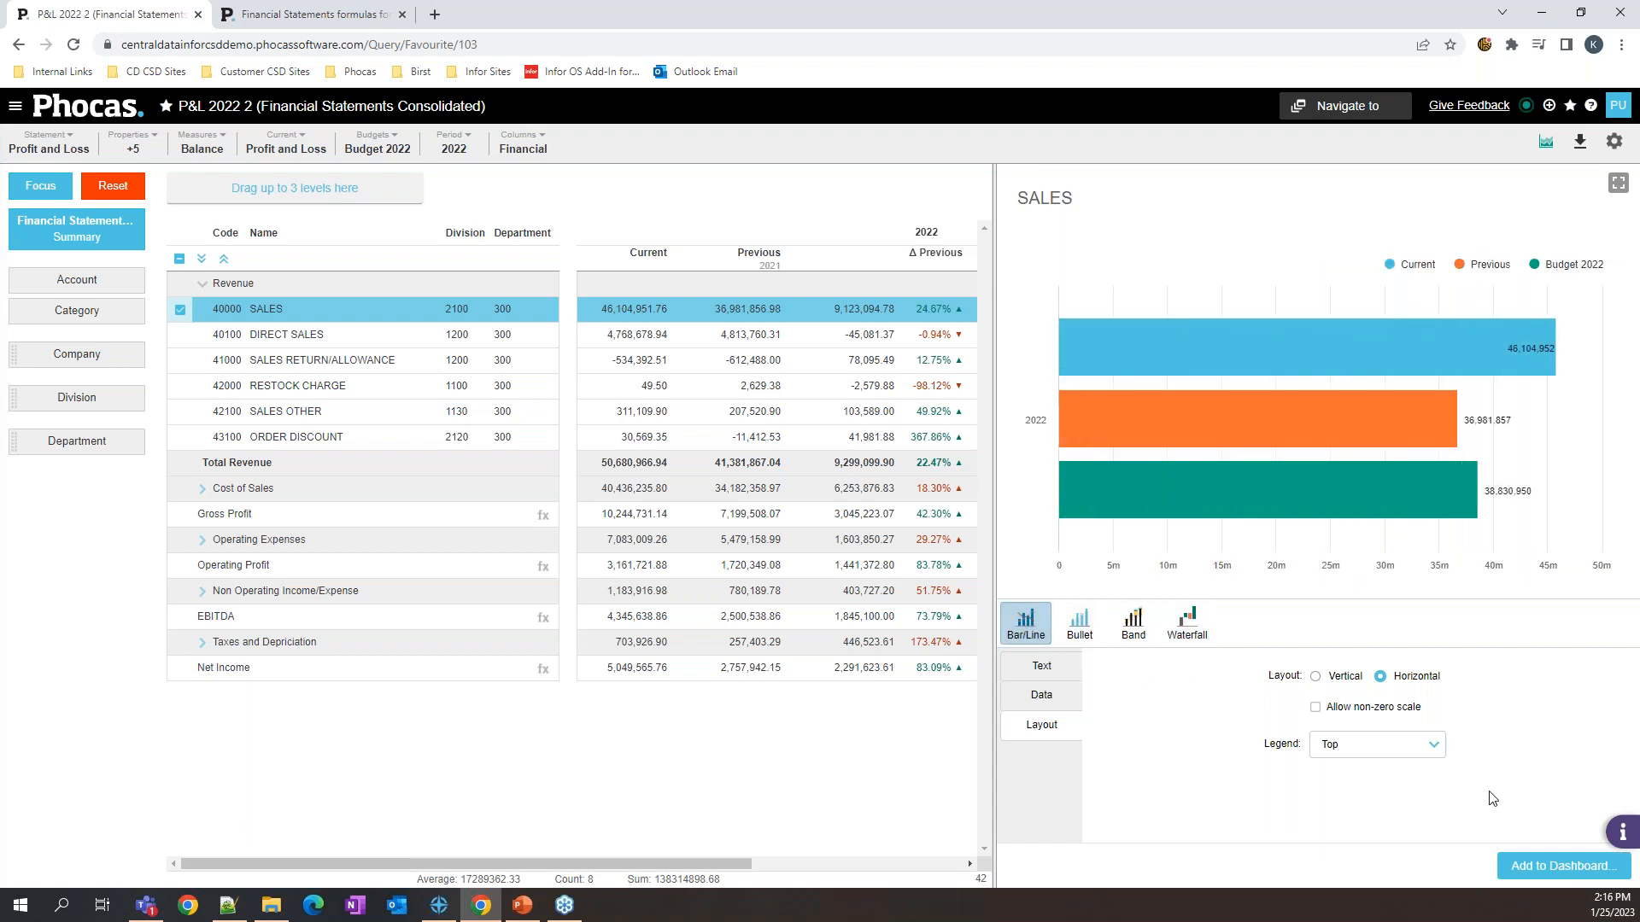
Step: Add the SALES chart to Line 2 of the Finance Dashboard and open that dashboard
left_click(1559, 865)
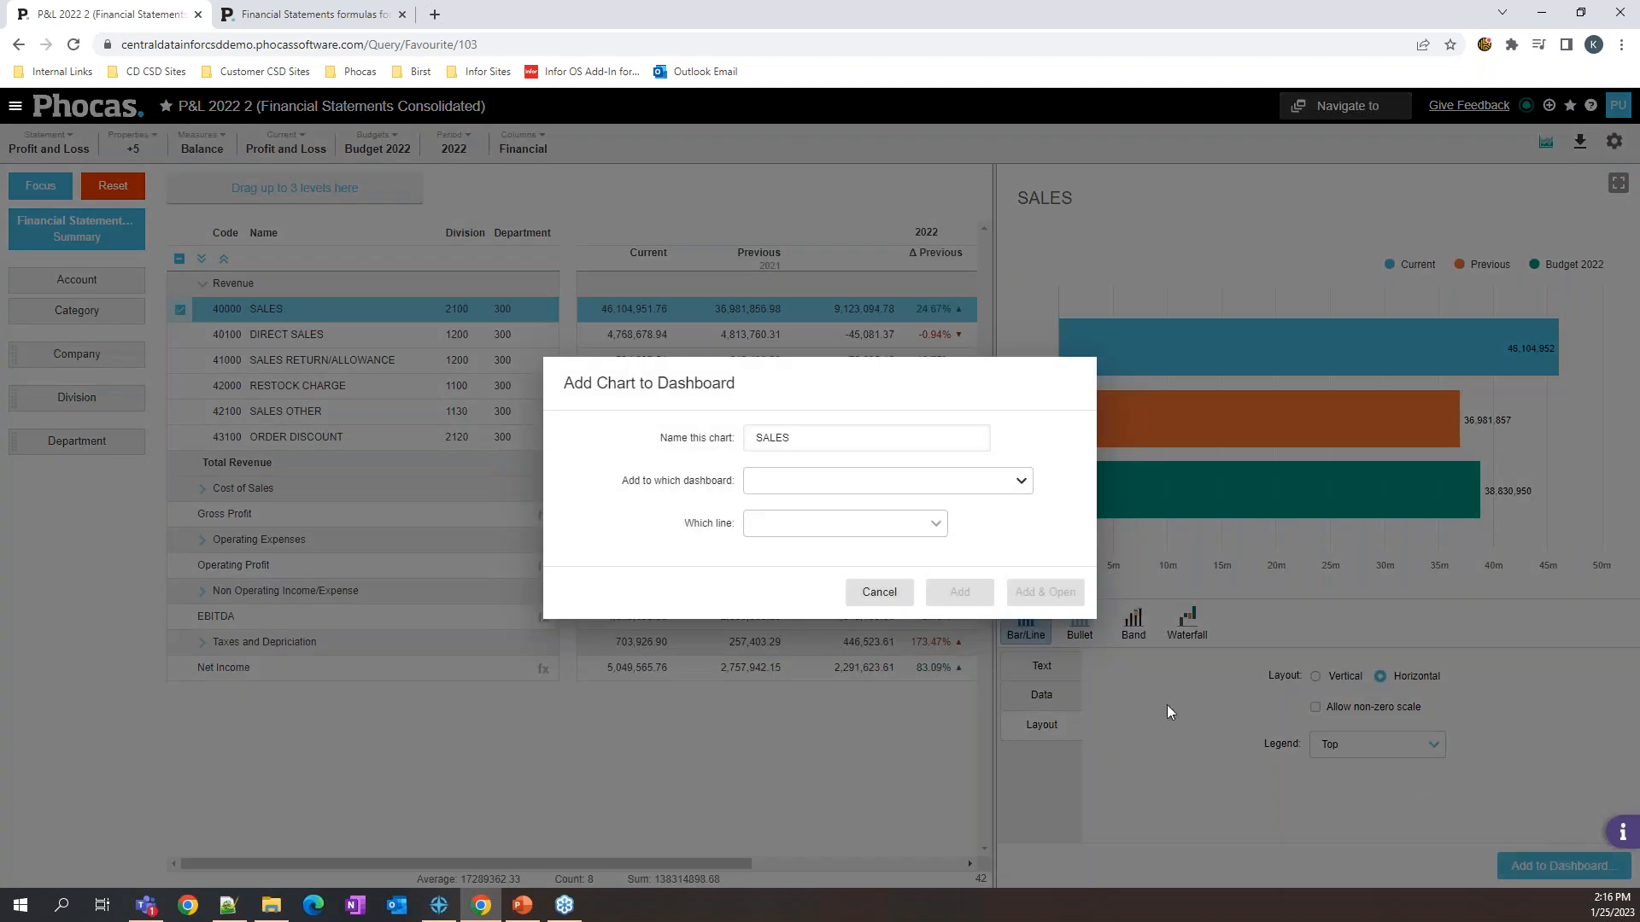
left_click(918, 484)
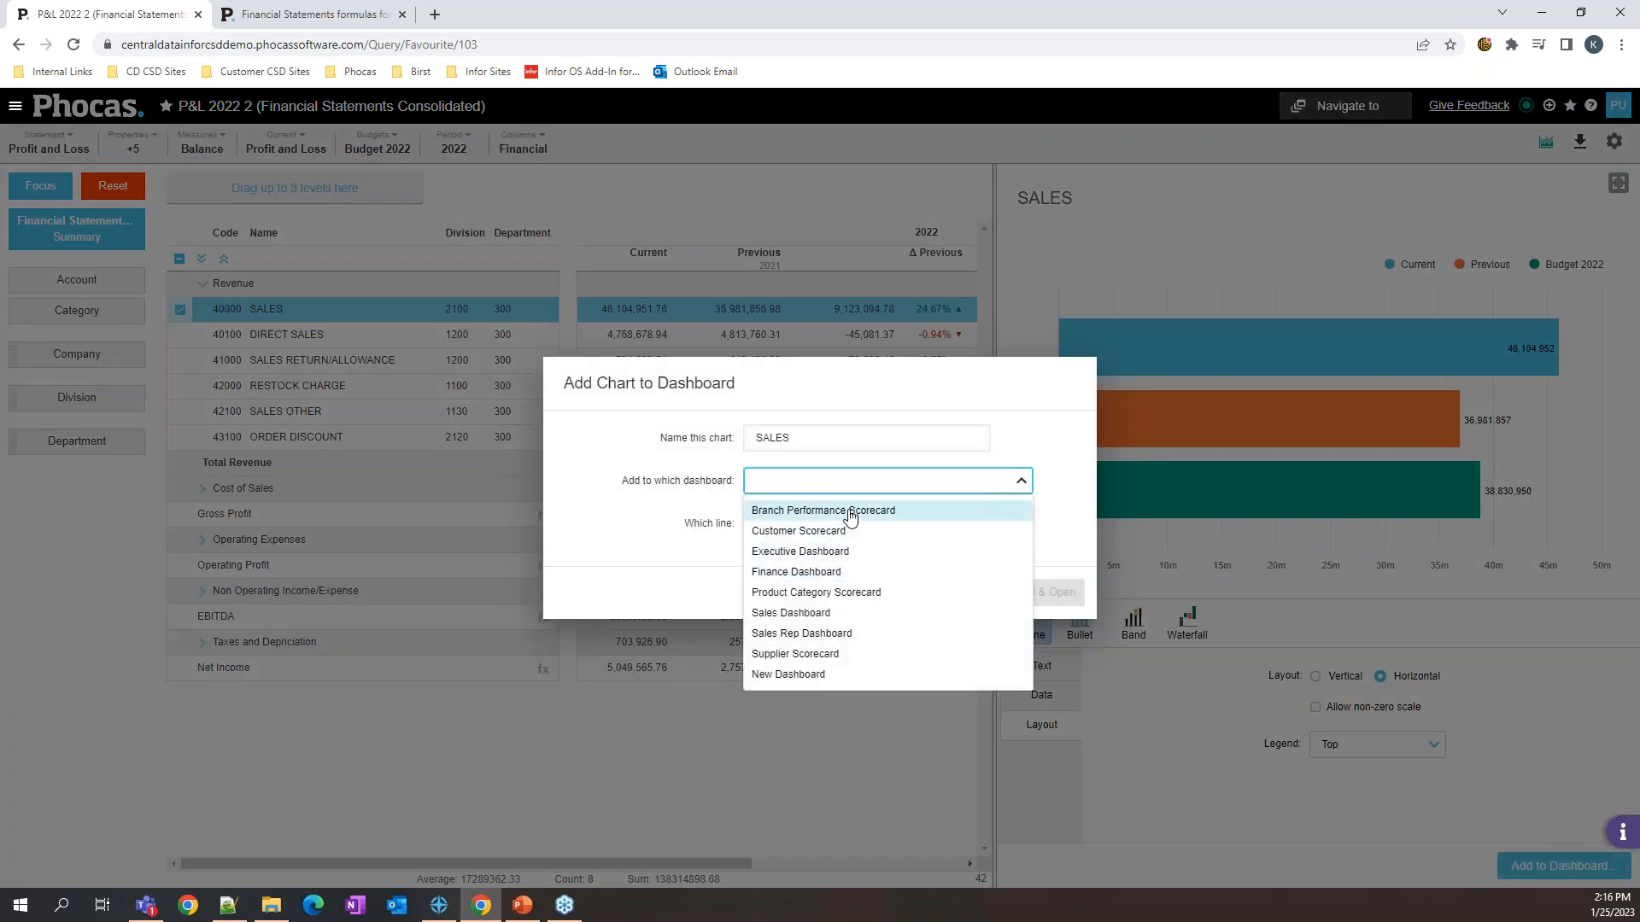
left_click(782, 572)
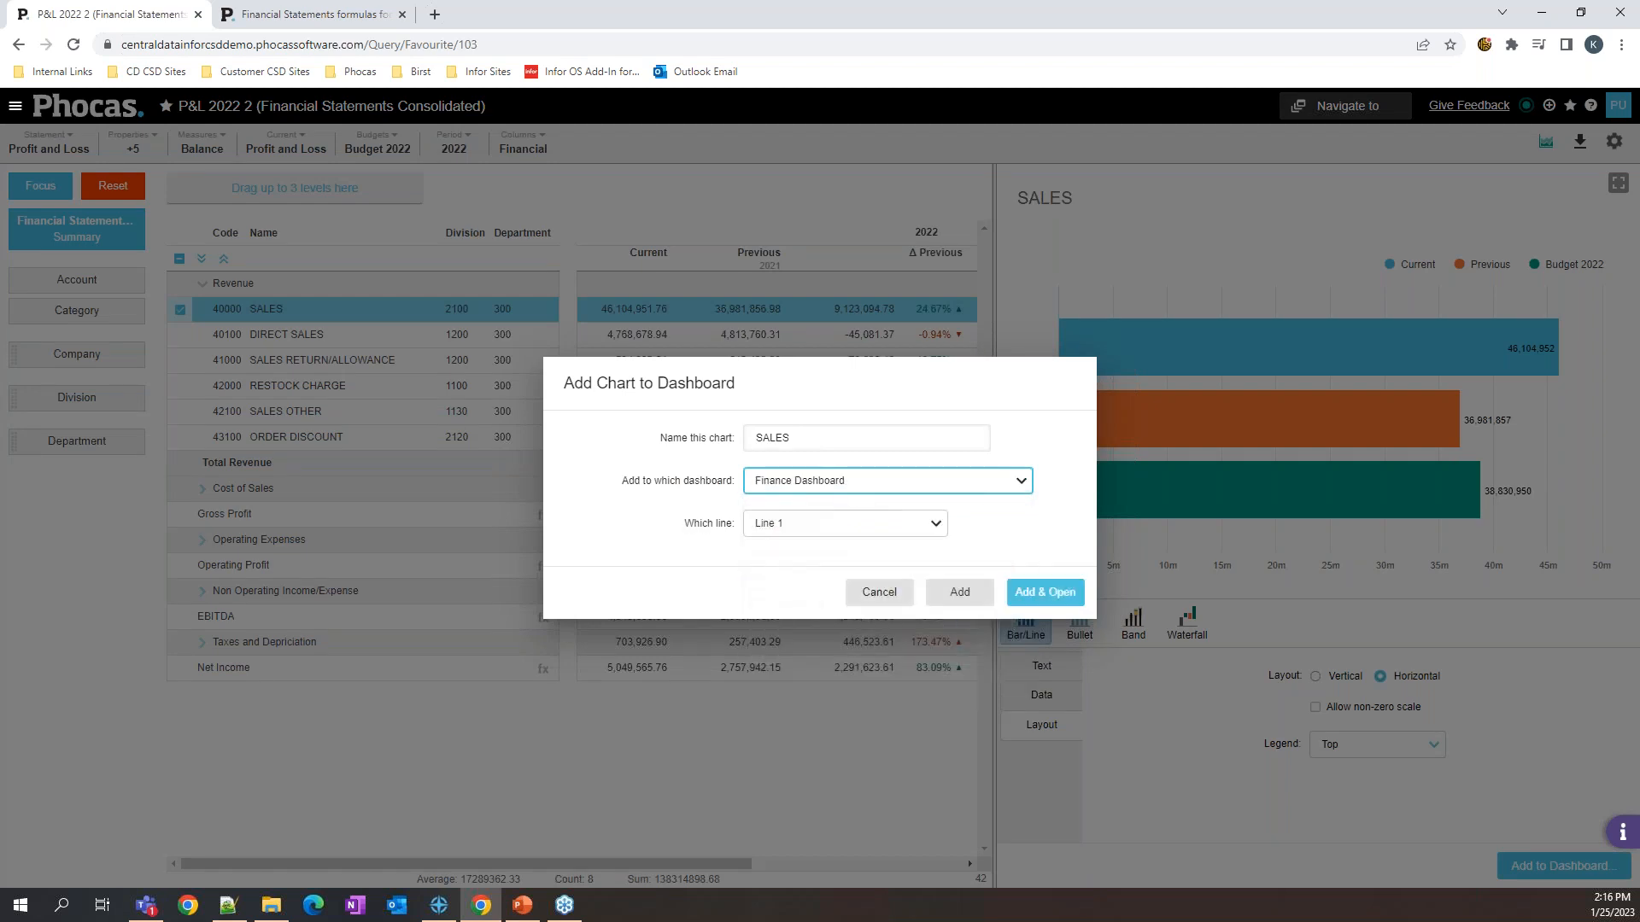
left_click(918, 528)
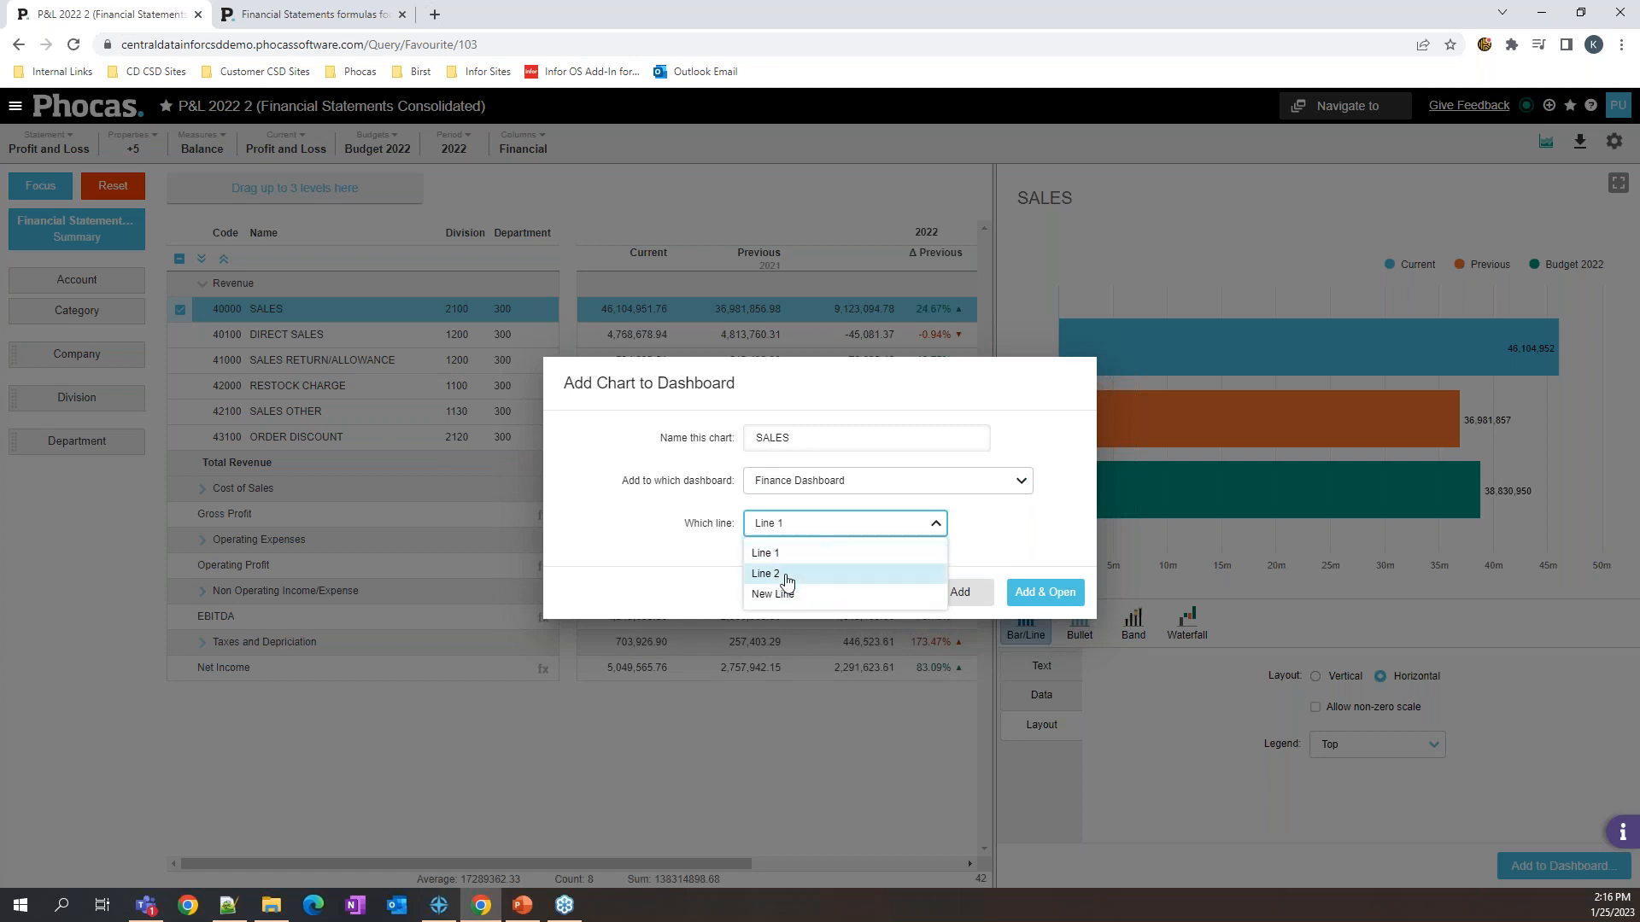
left_click(781, 574)
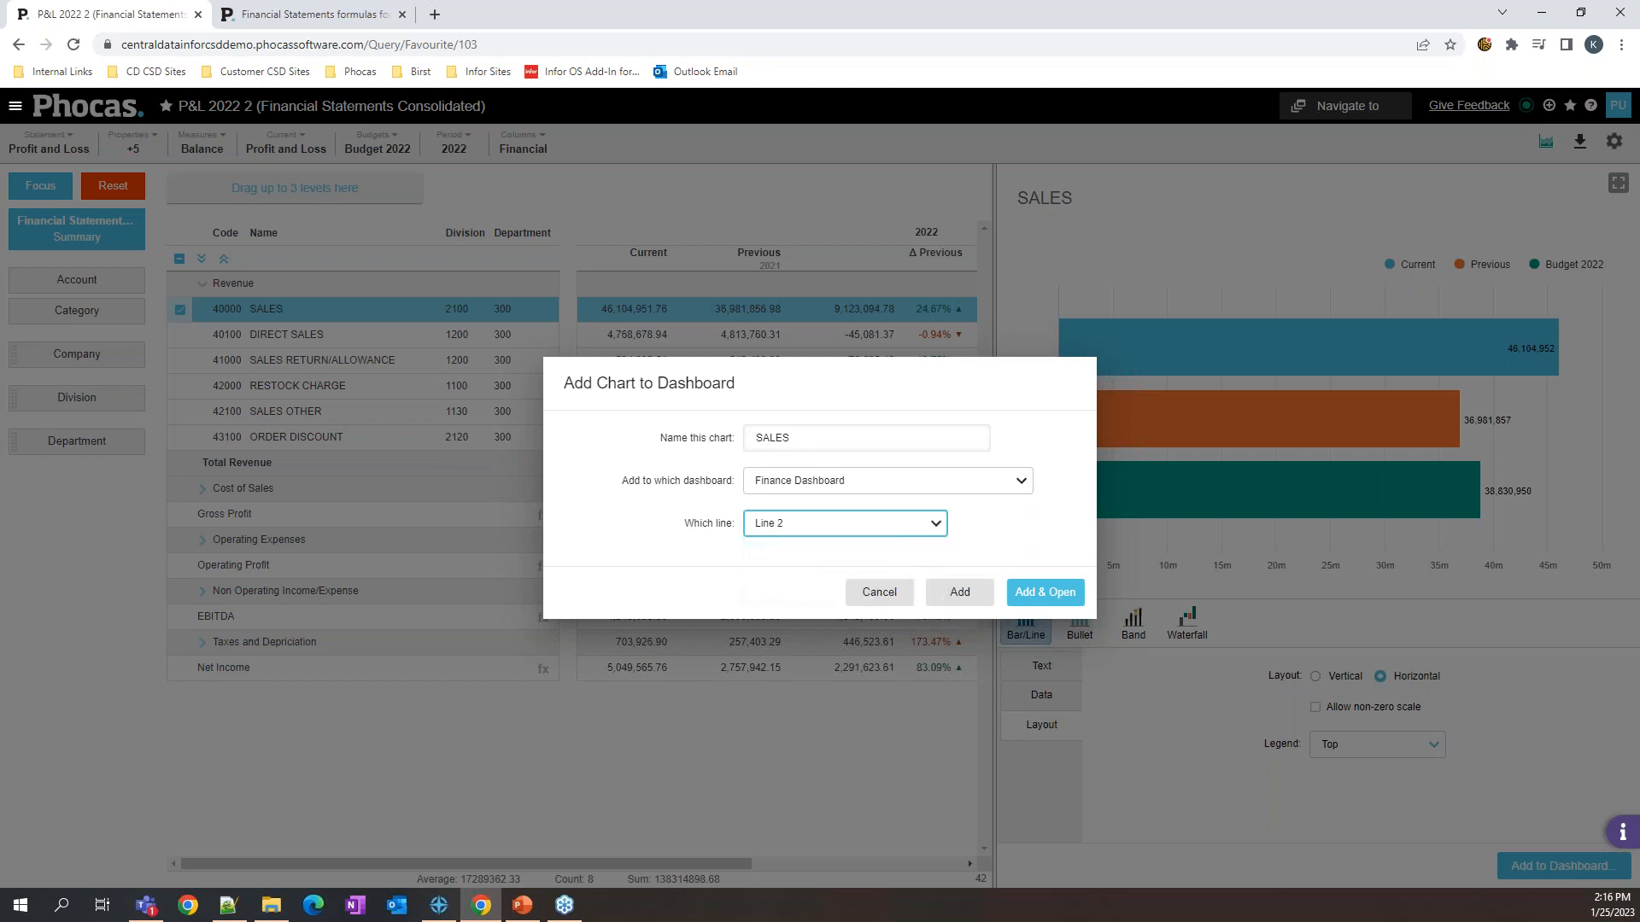
left_click(1036, 593)
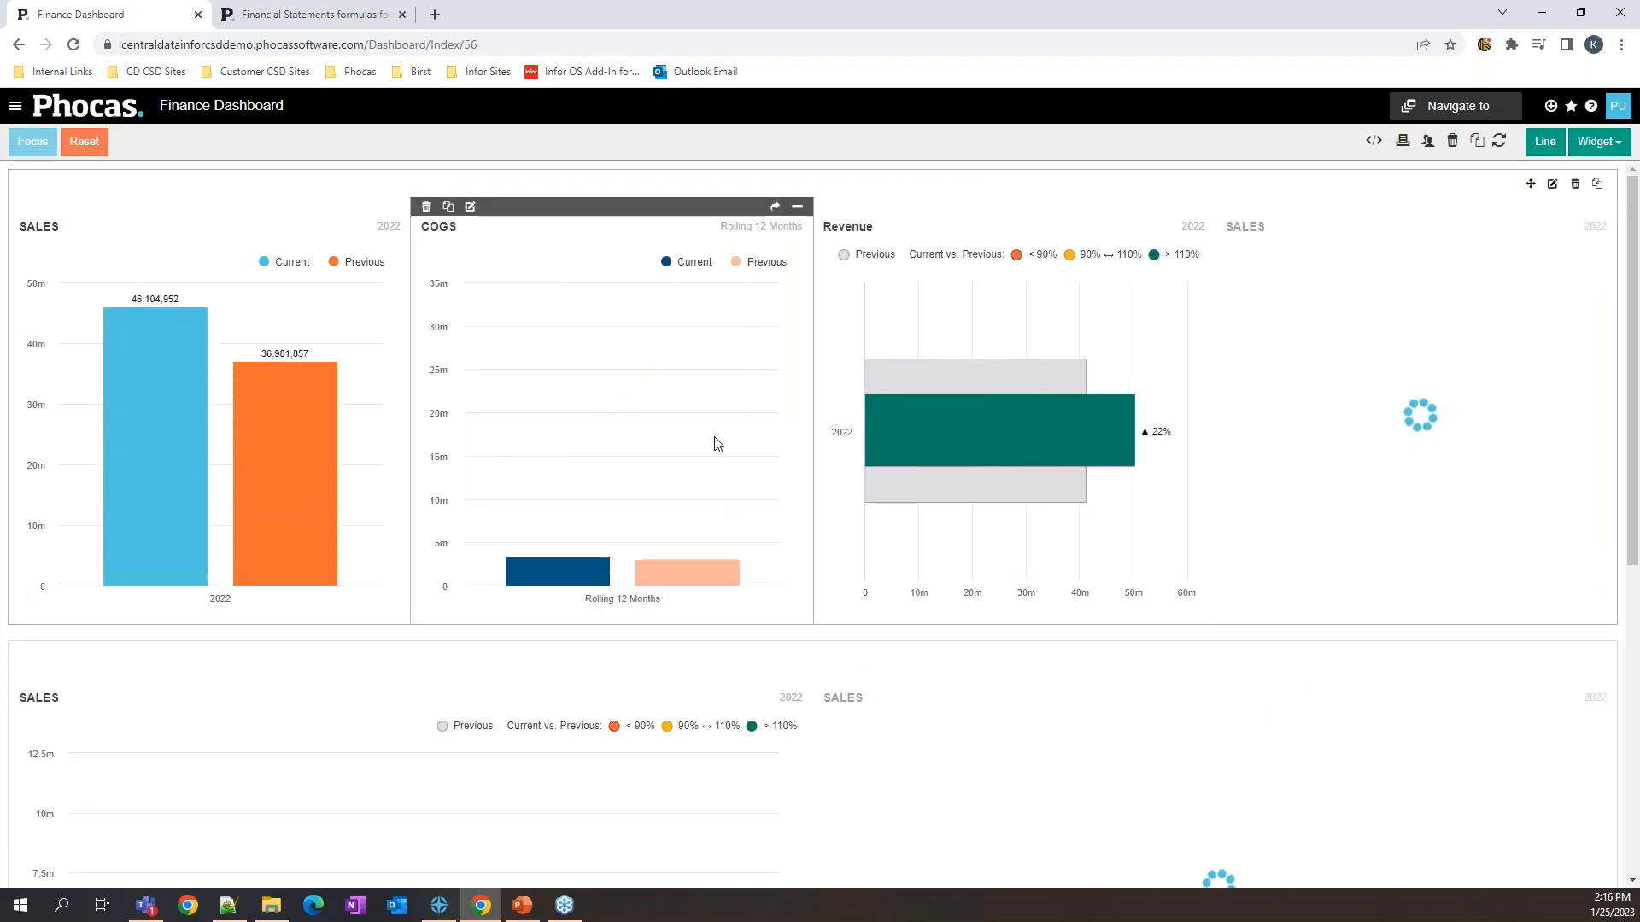
Step: Review the charts on the Finance Dashboard, including the added SALES chart, and go back to the Profit and Loss statement
scroll(1014, 632, "down", 2)
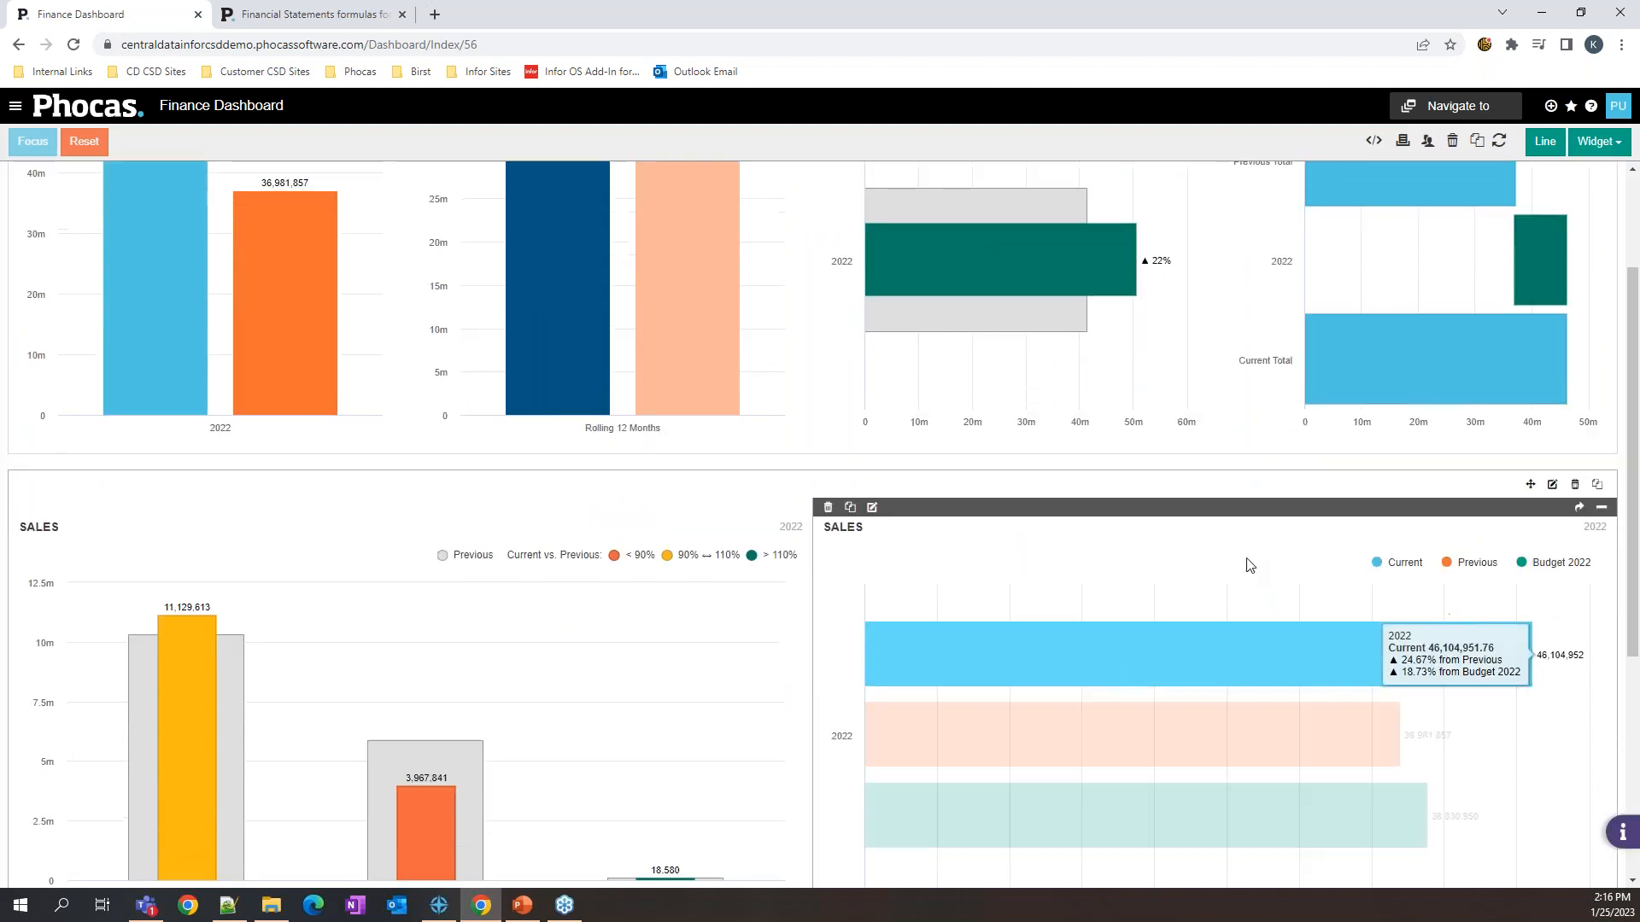
scroll(1035, 563, "down", 2)
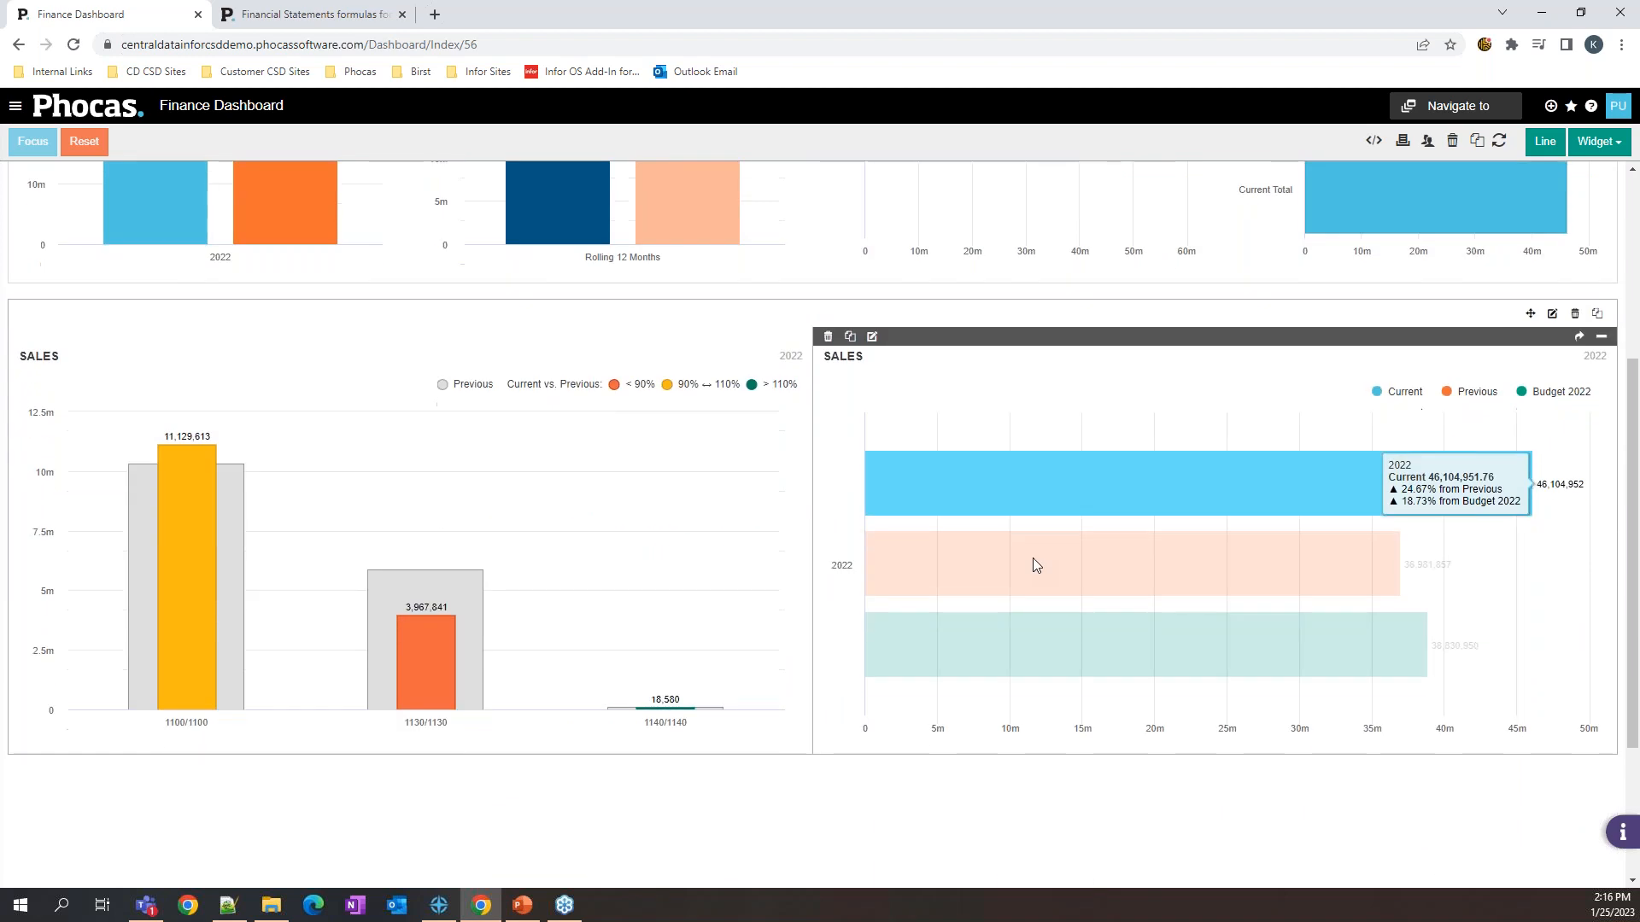
scroll(648, 540, "up", 3)
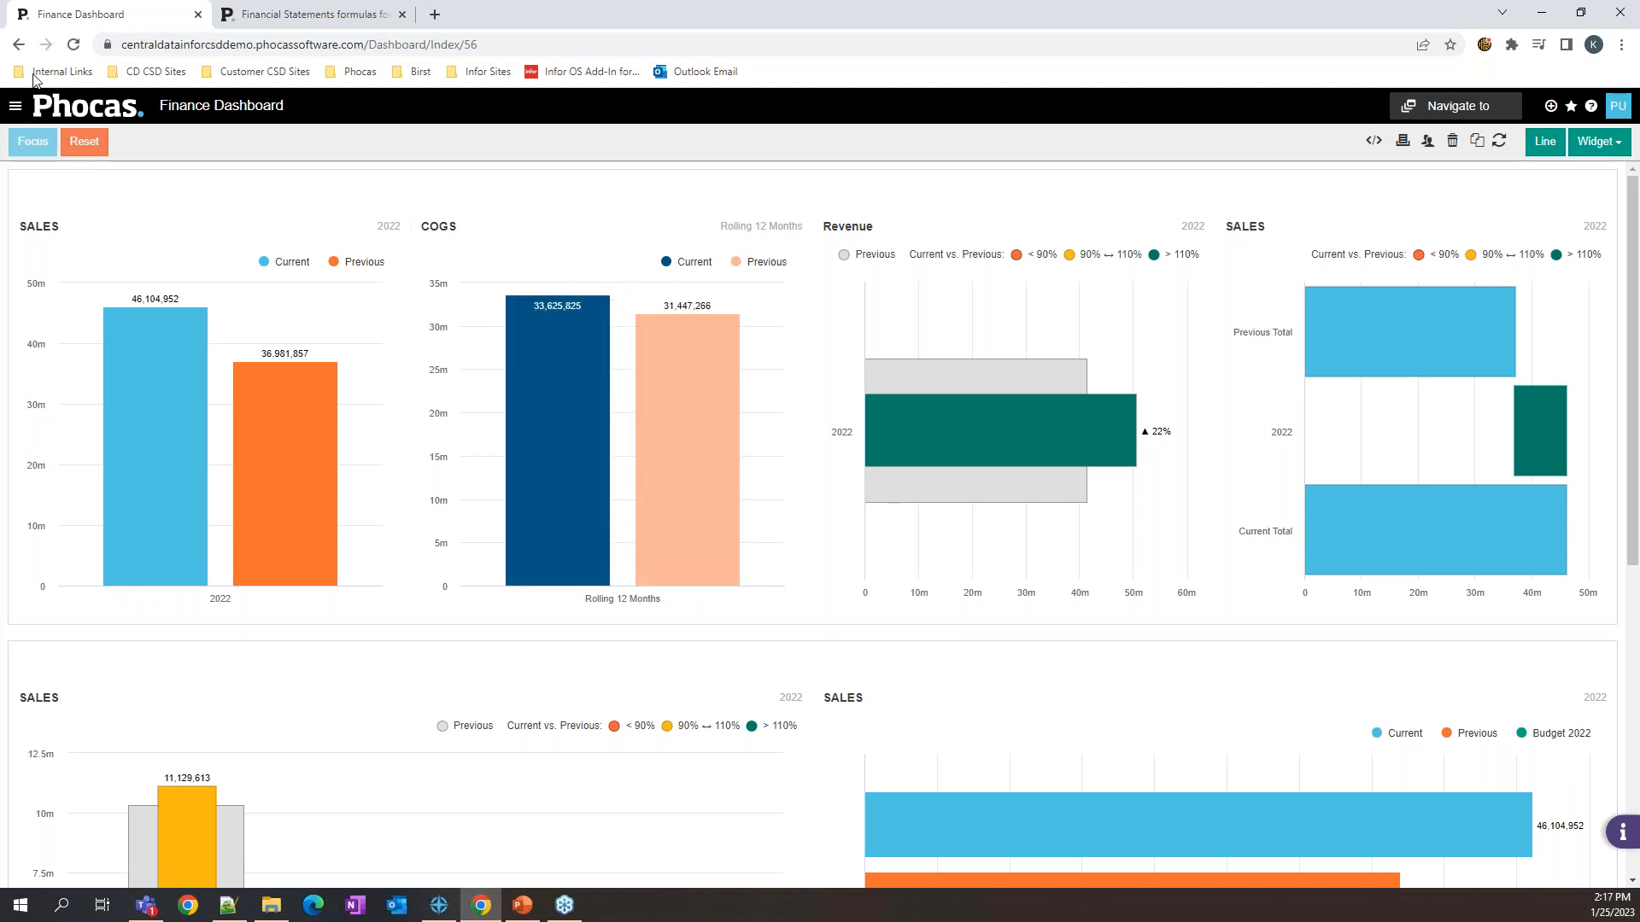
left_click(18, 46)
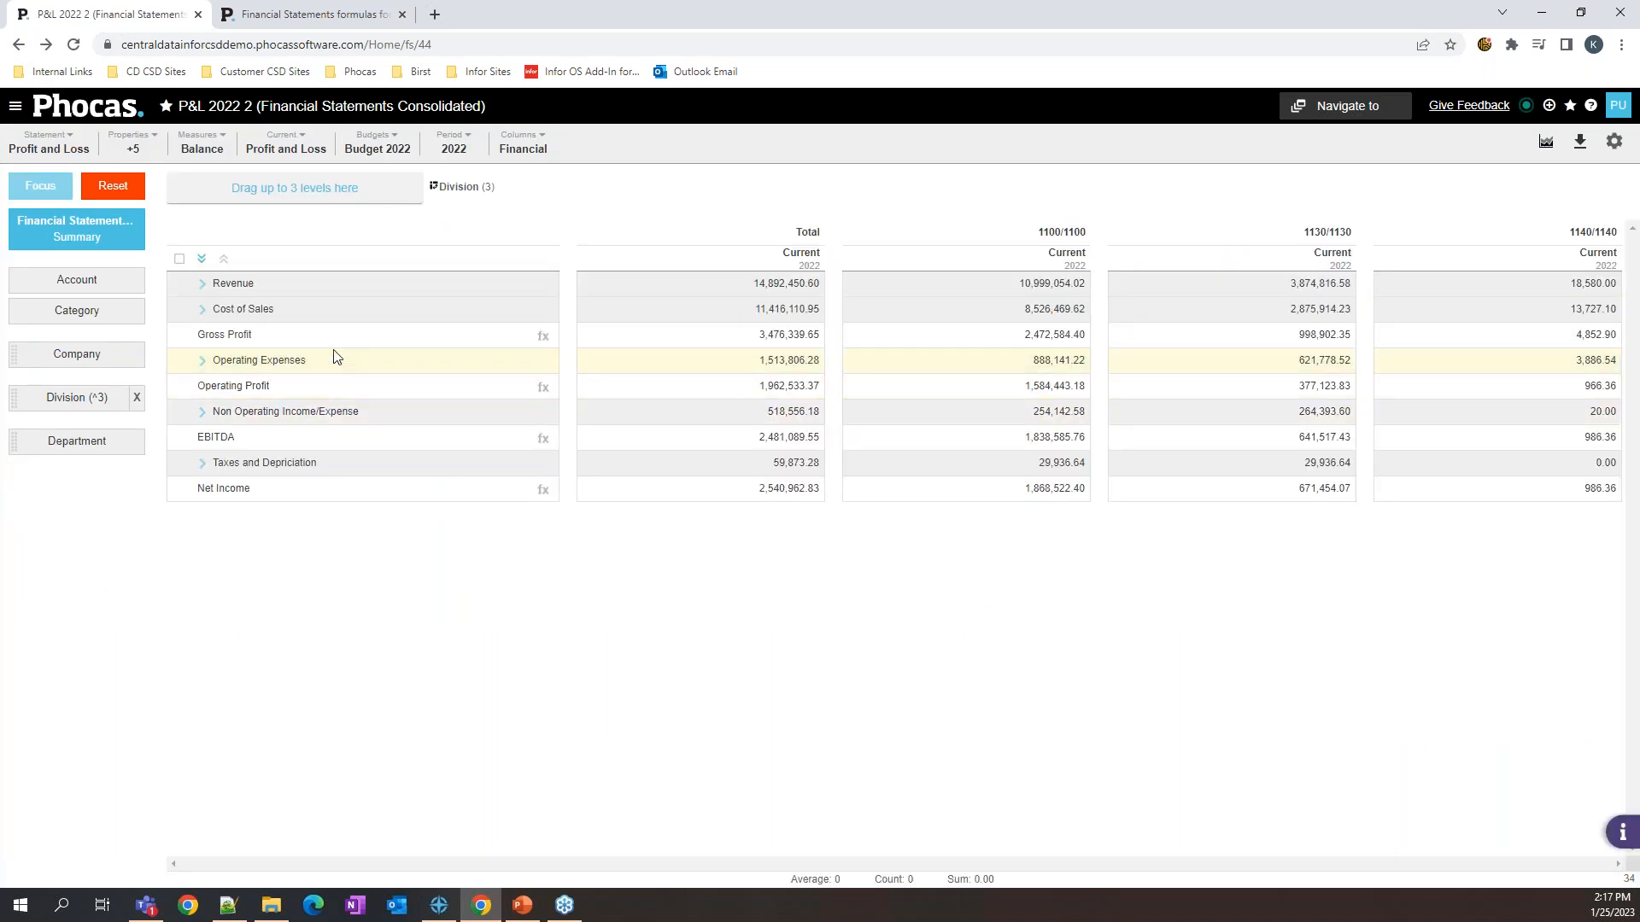
Step: View the chart of the Revenue row and the accounts under Cost of Sales, leaving the chart closed and no row selected
left_click(177, 288)
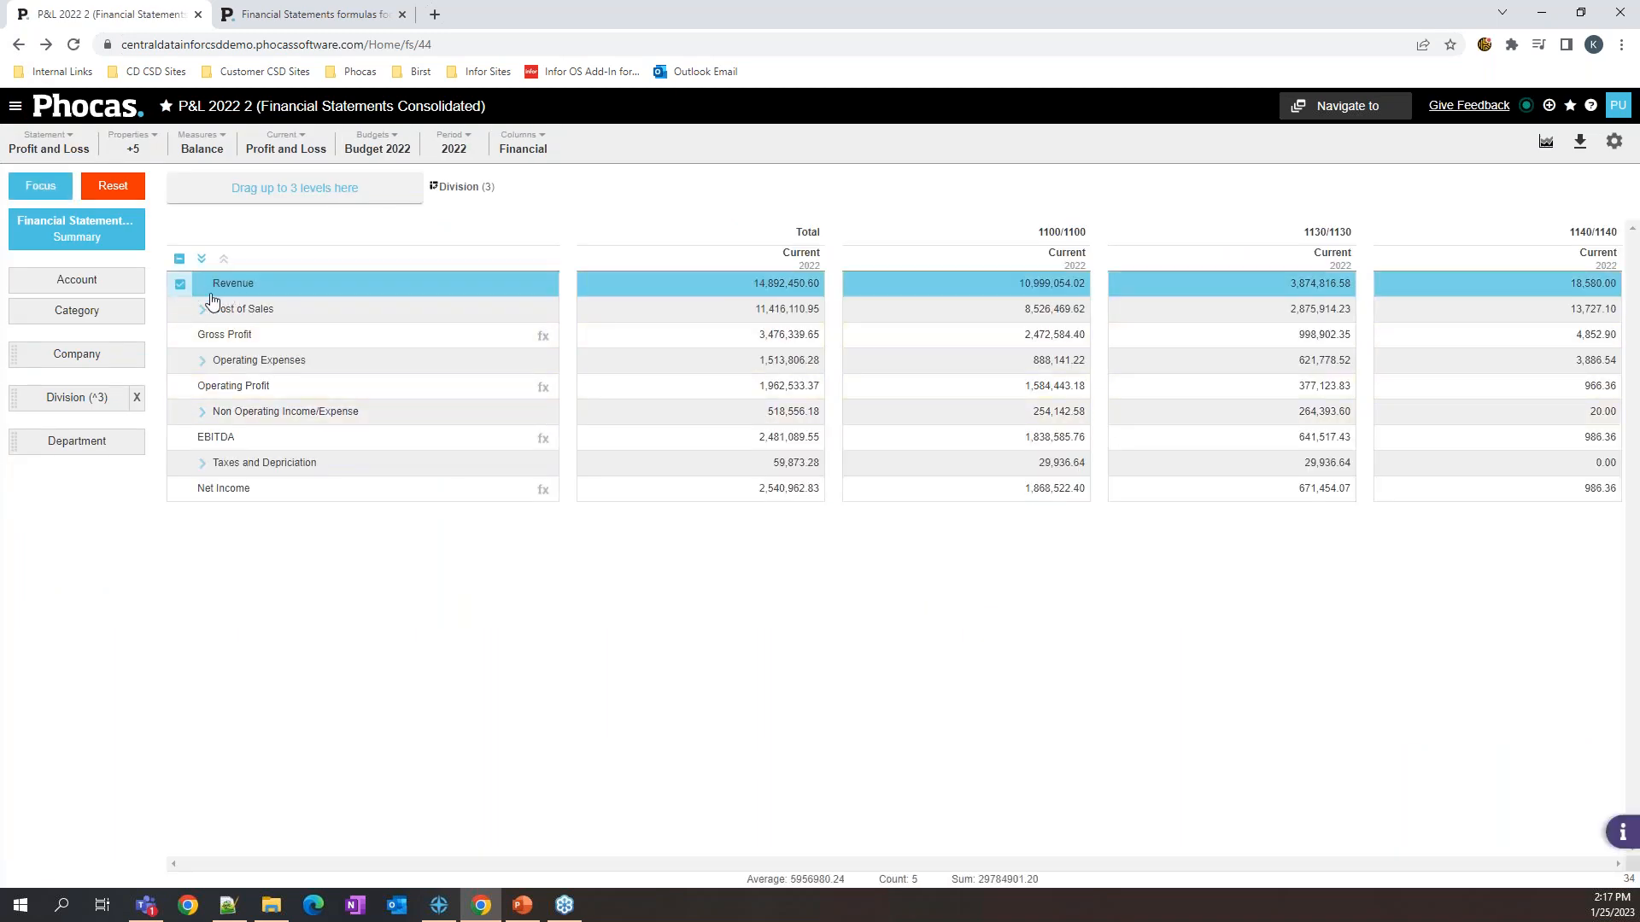
left_click(1546, 143)
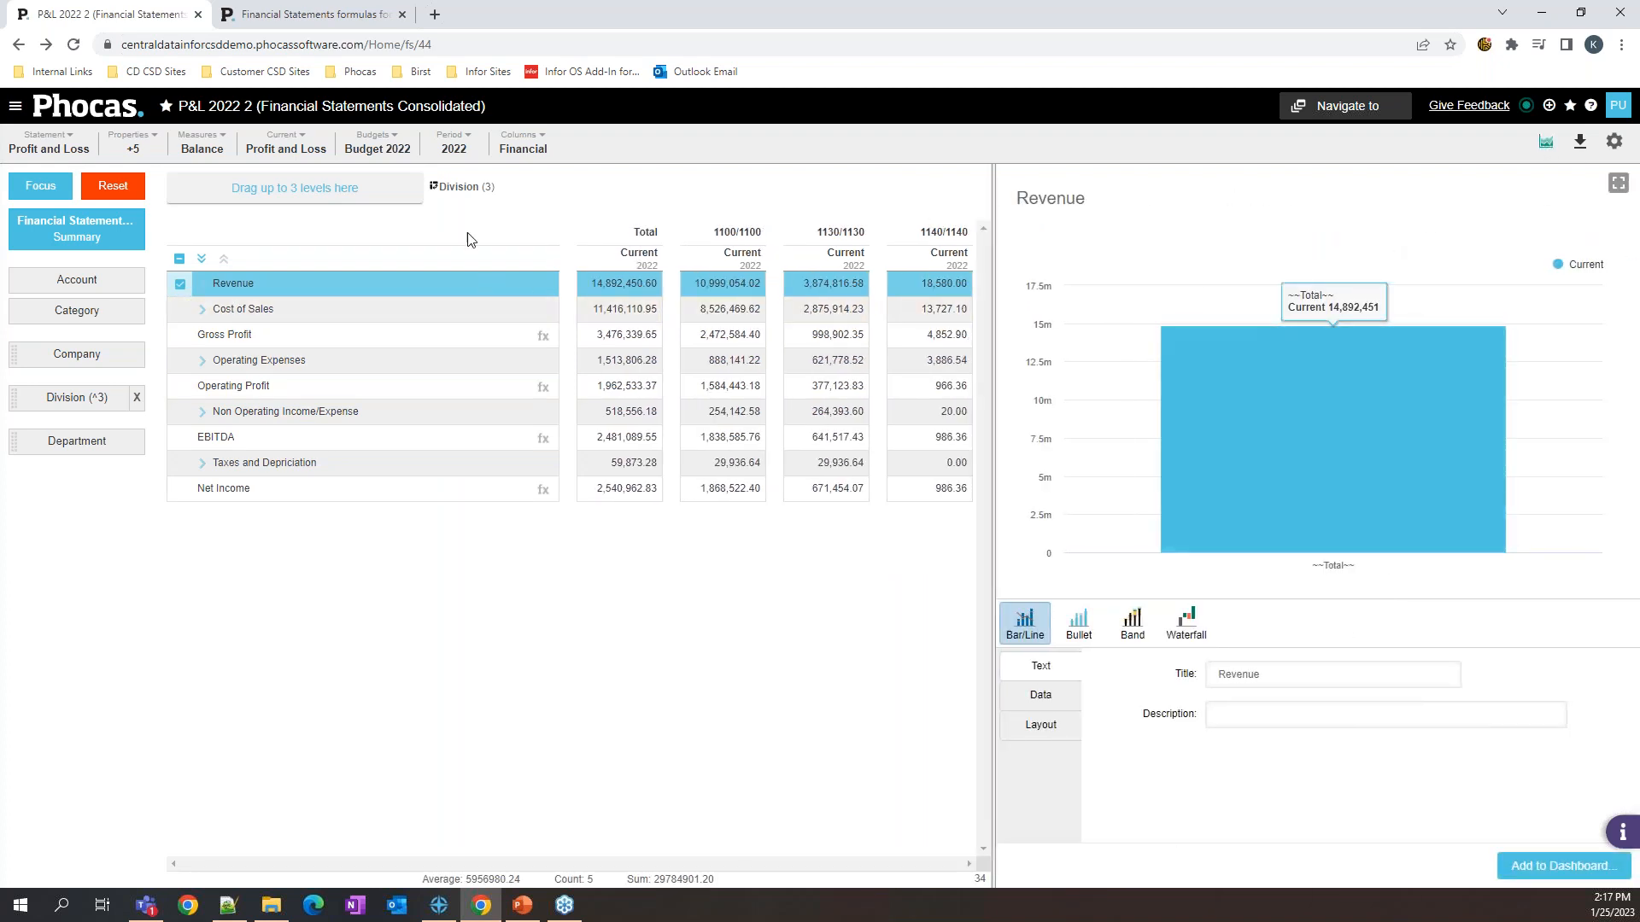
left_click(1542, 145)
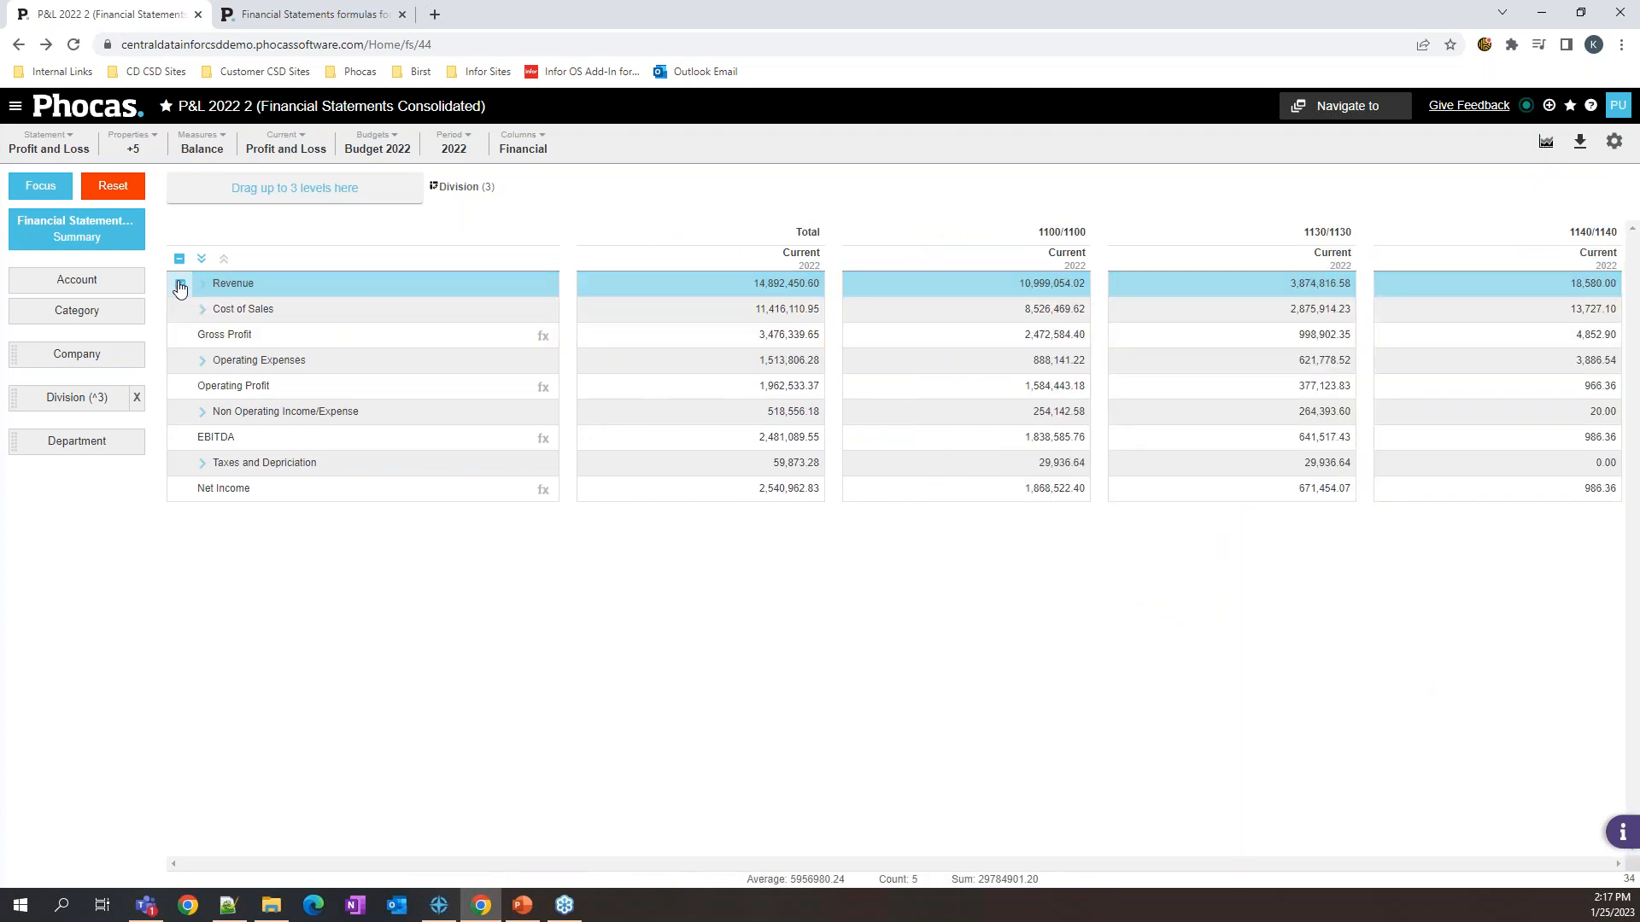
left_click(180, 284)
left_click(202, 310)
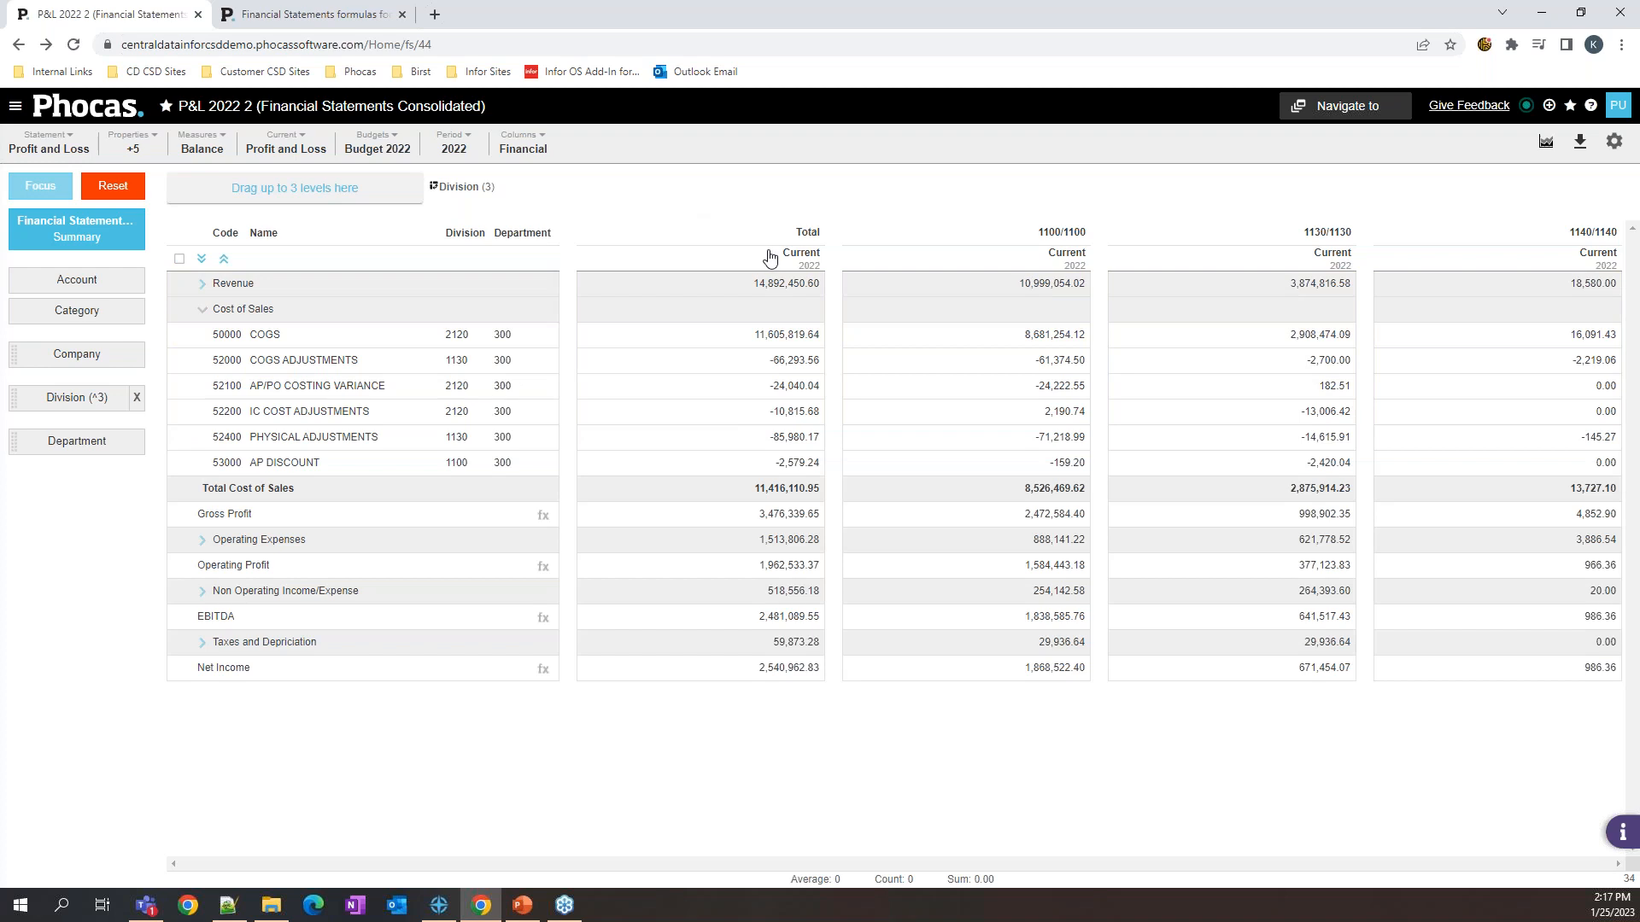
Step: Remove the Division selection and switch the statement to the Balance Sheet
left_click(137, 398)
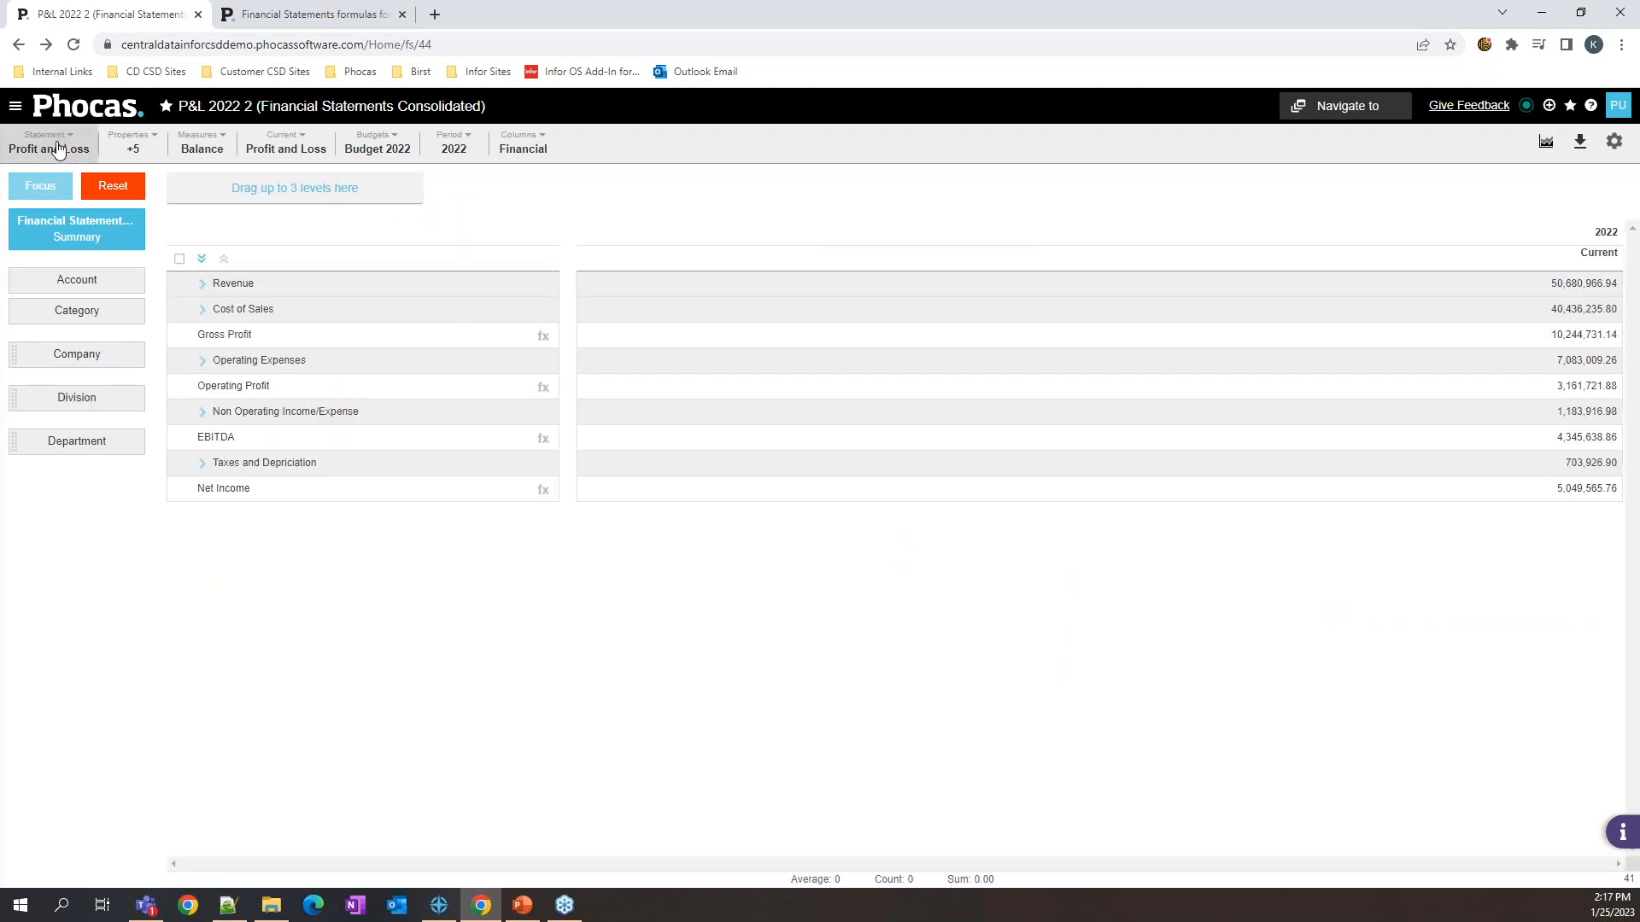
left_click(57, 150)
left_click(43, 229)
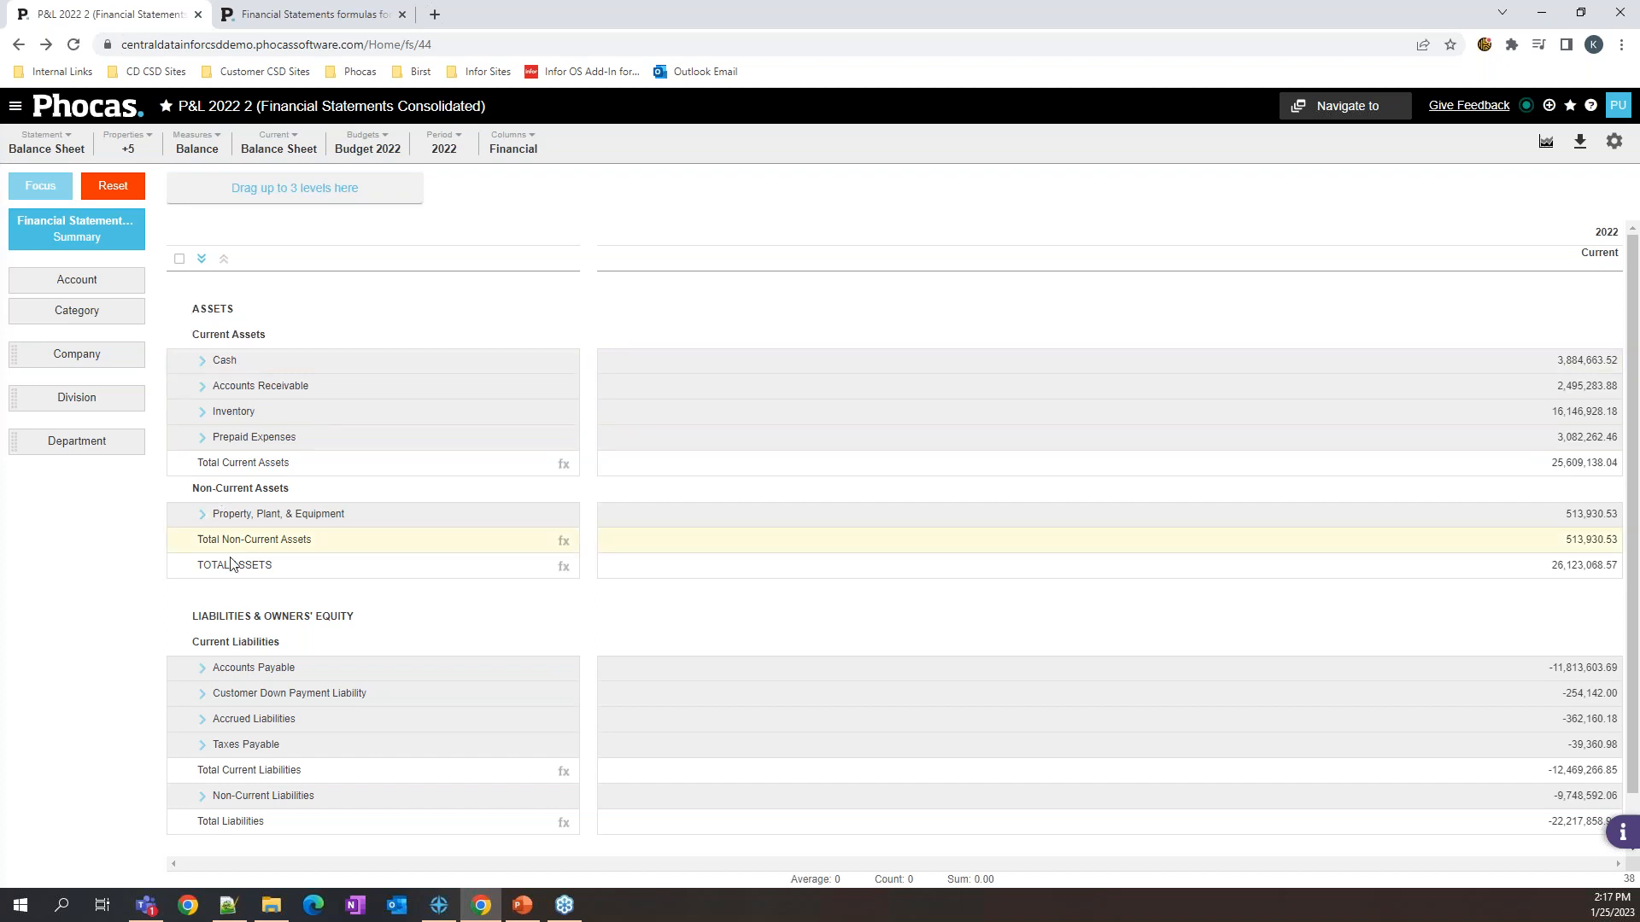
Step: Look over the Balance Sheet's asset, liability and equity sections and expand all groups to account level
scroll(375, 611, "down", 1)
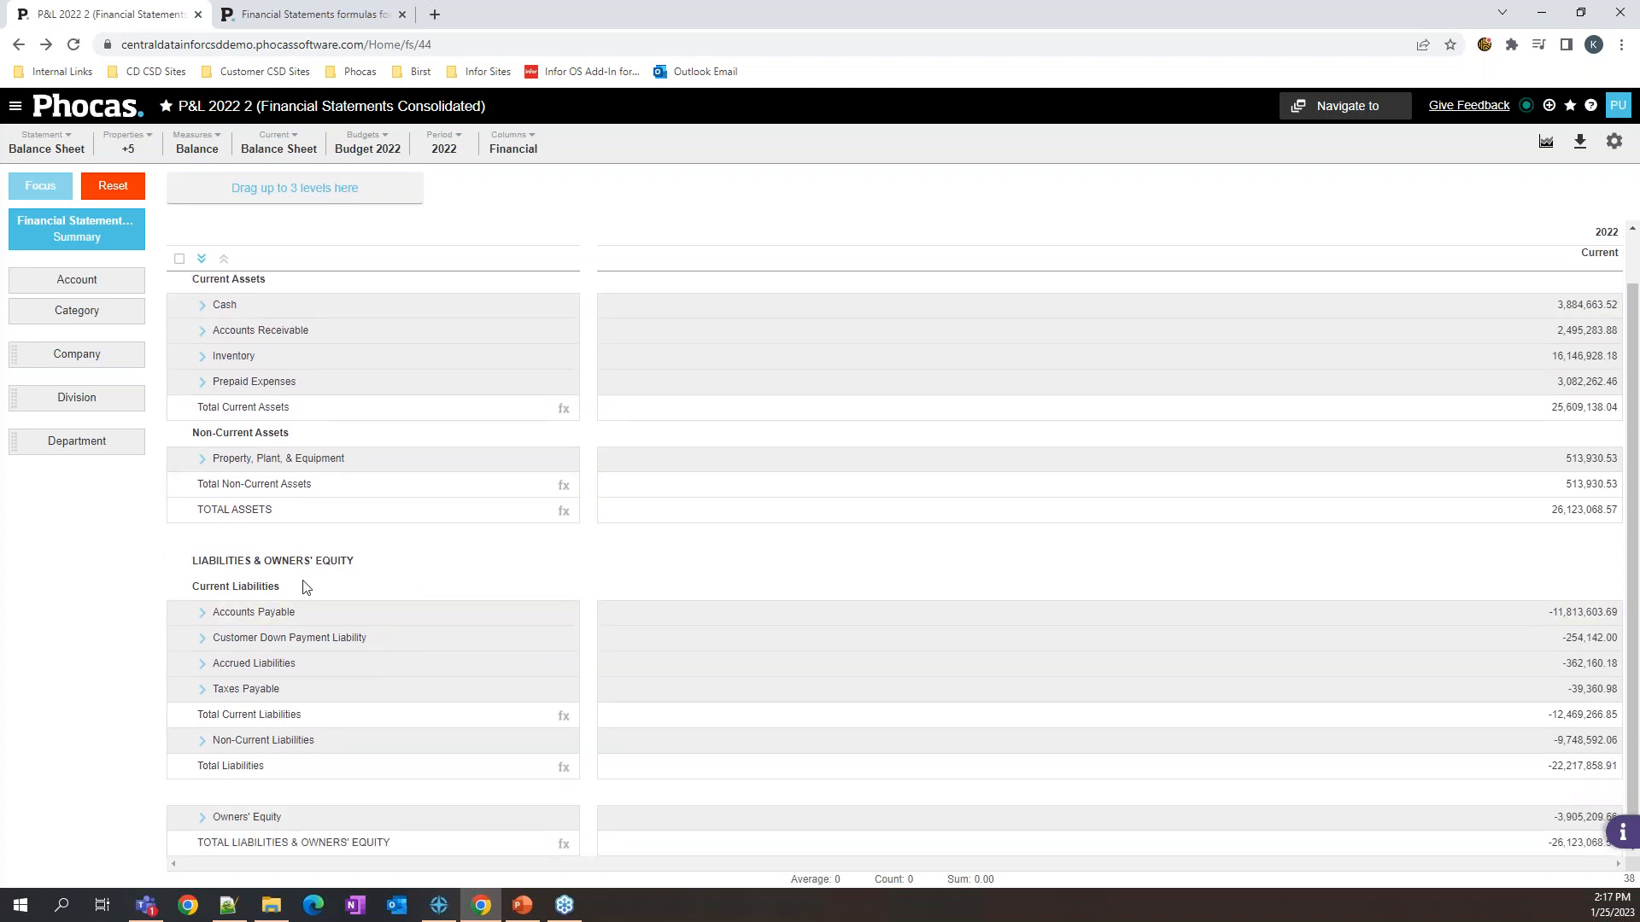
scroll(365, 581, "up", 1)
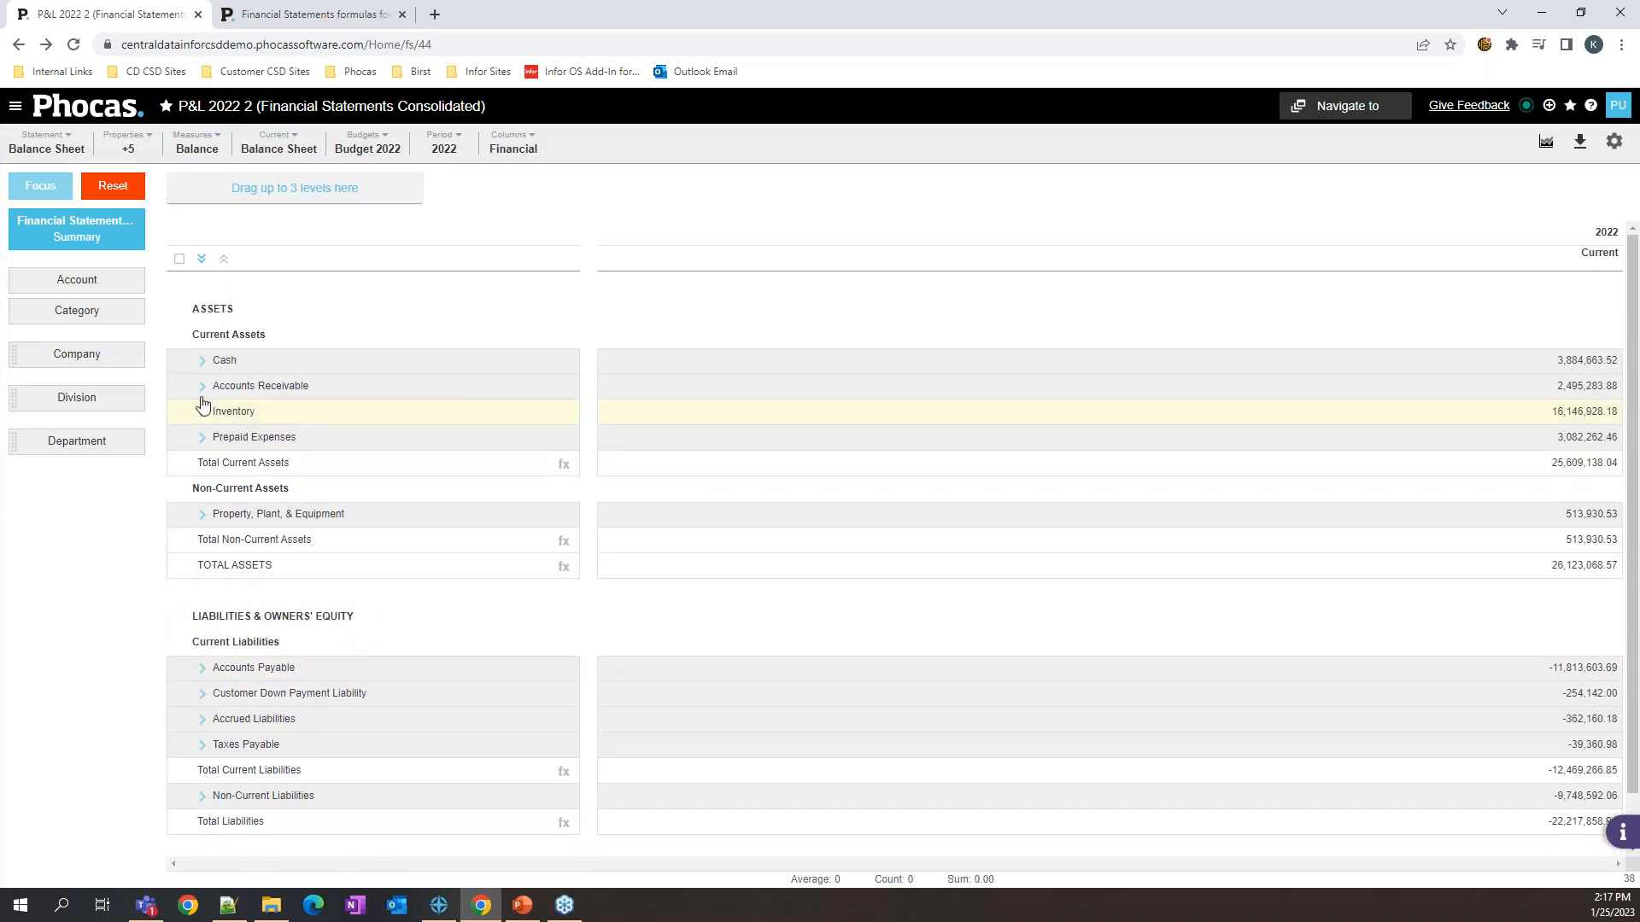
left_click(202, 260)
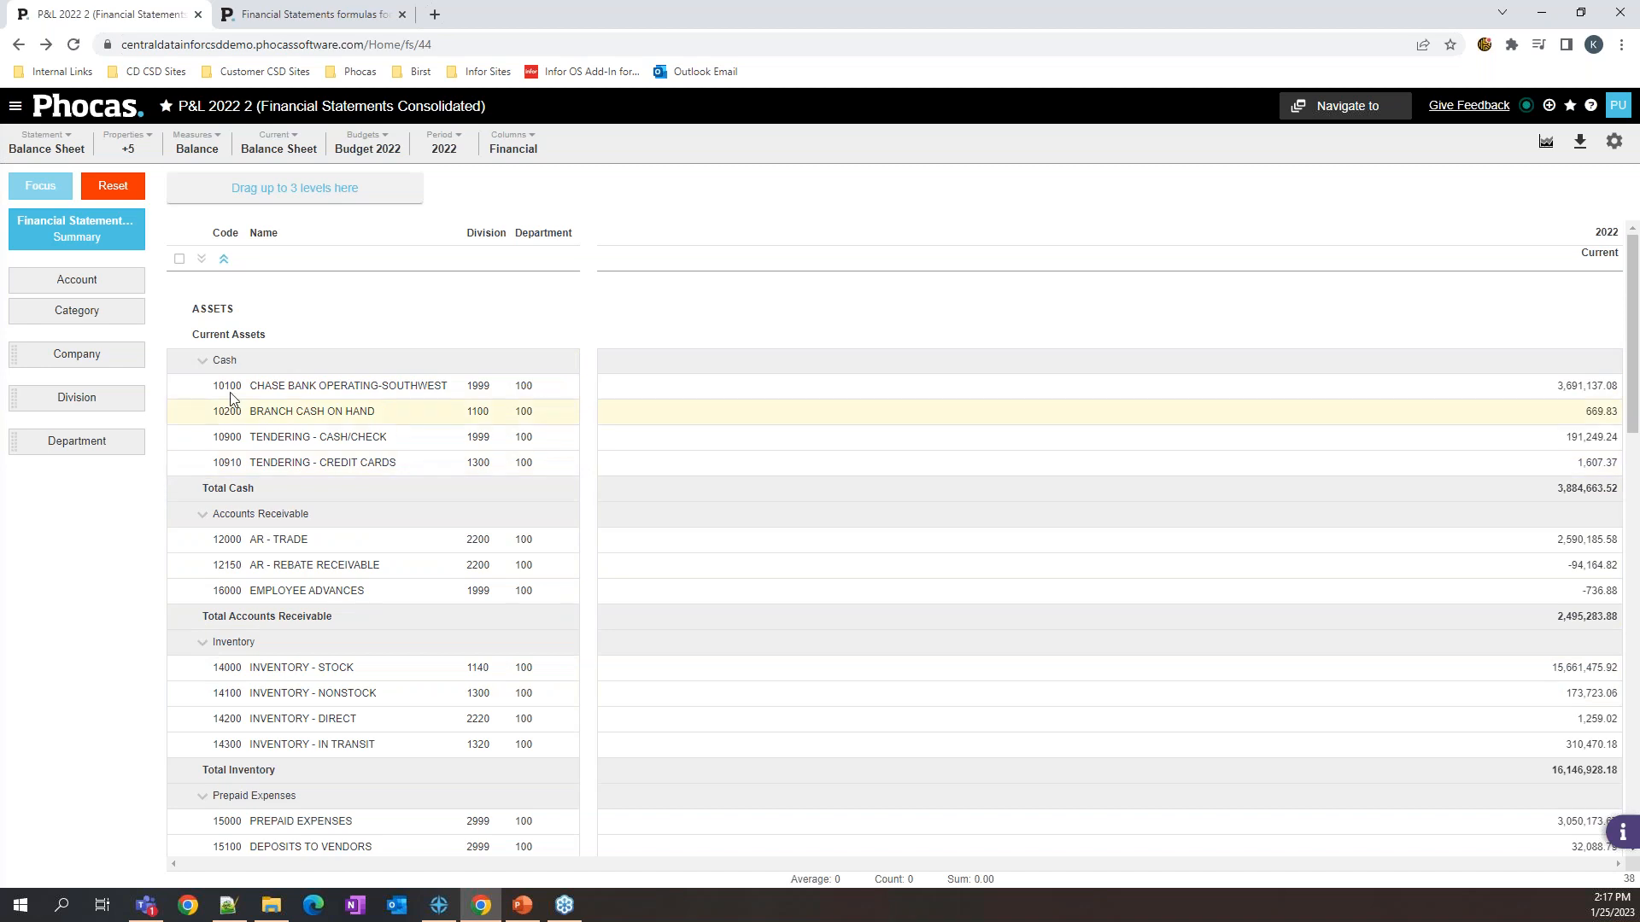
Step: Remove the Department and Division properties from the Balance Sheet
left_click(130, 149)
left_click(135, 300)
left_click(135, 275)
left_click(654, 296)
Step: Enable the Budgets and Previous columns on the Balance Sheet and view its XLSX export options without exporting
left_click(513, 147)
left_click(512, 187)
left_click(517, 208)
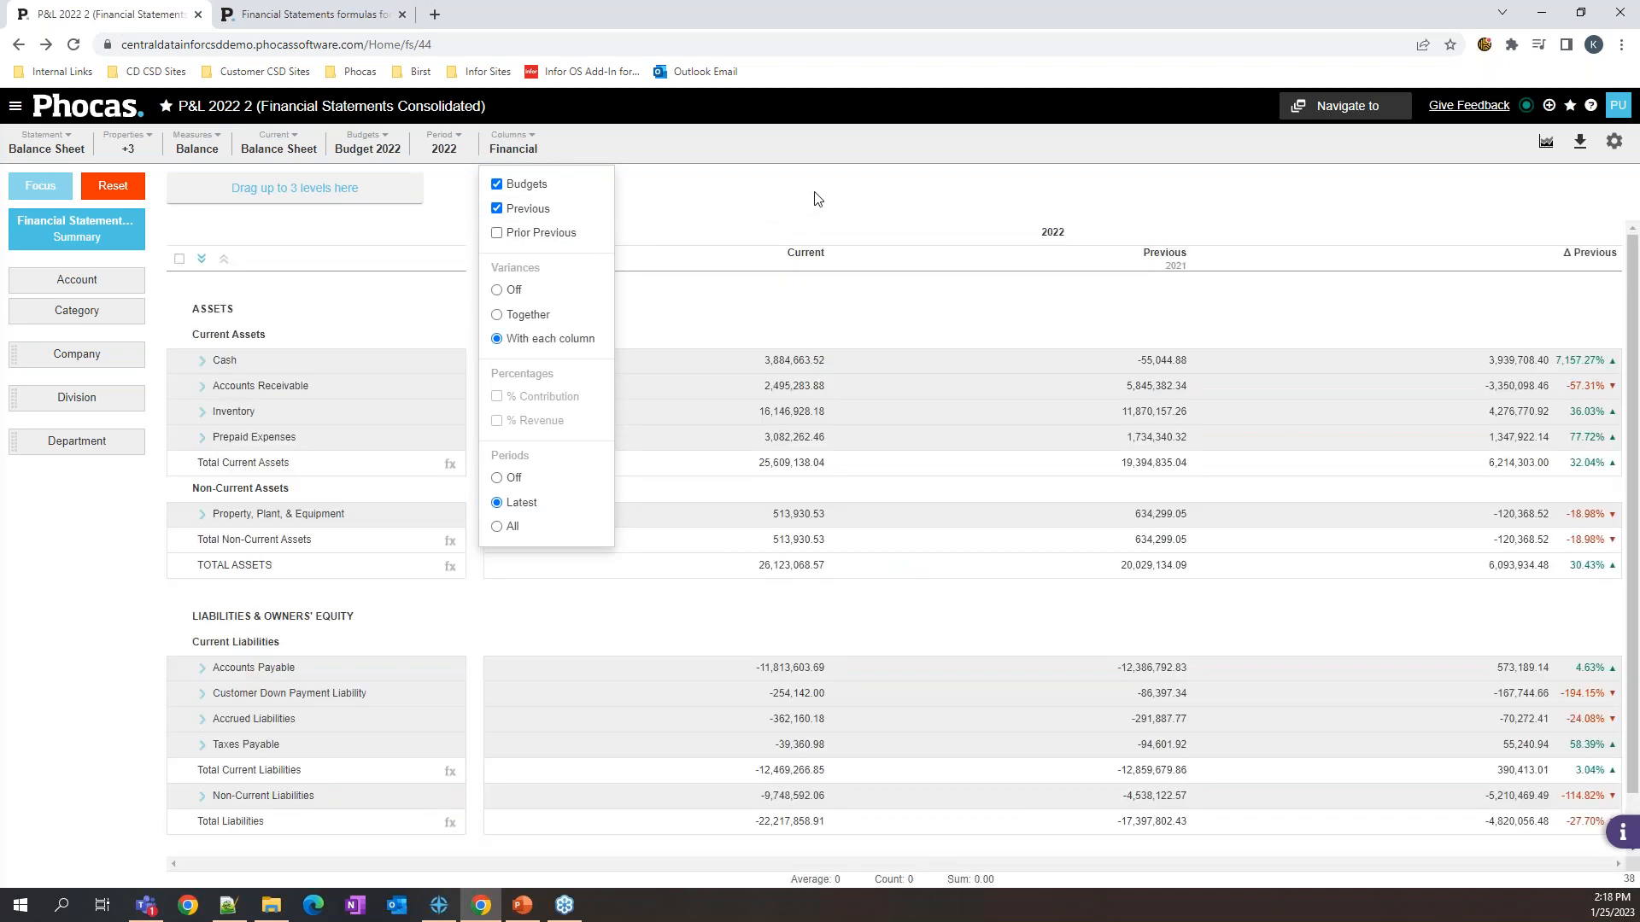
left_click(815, 198)
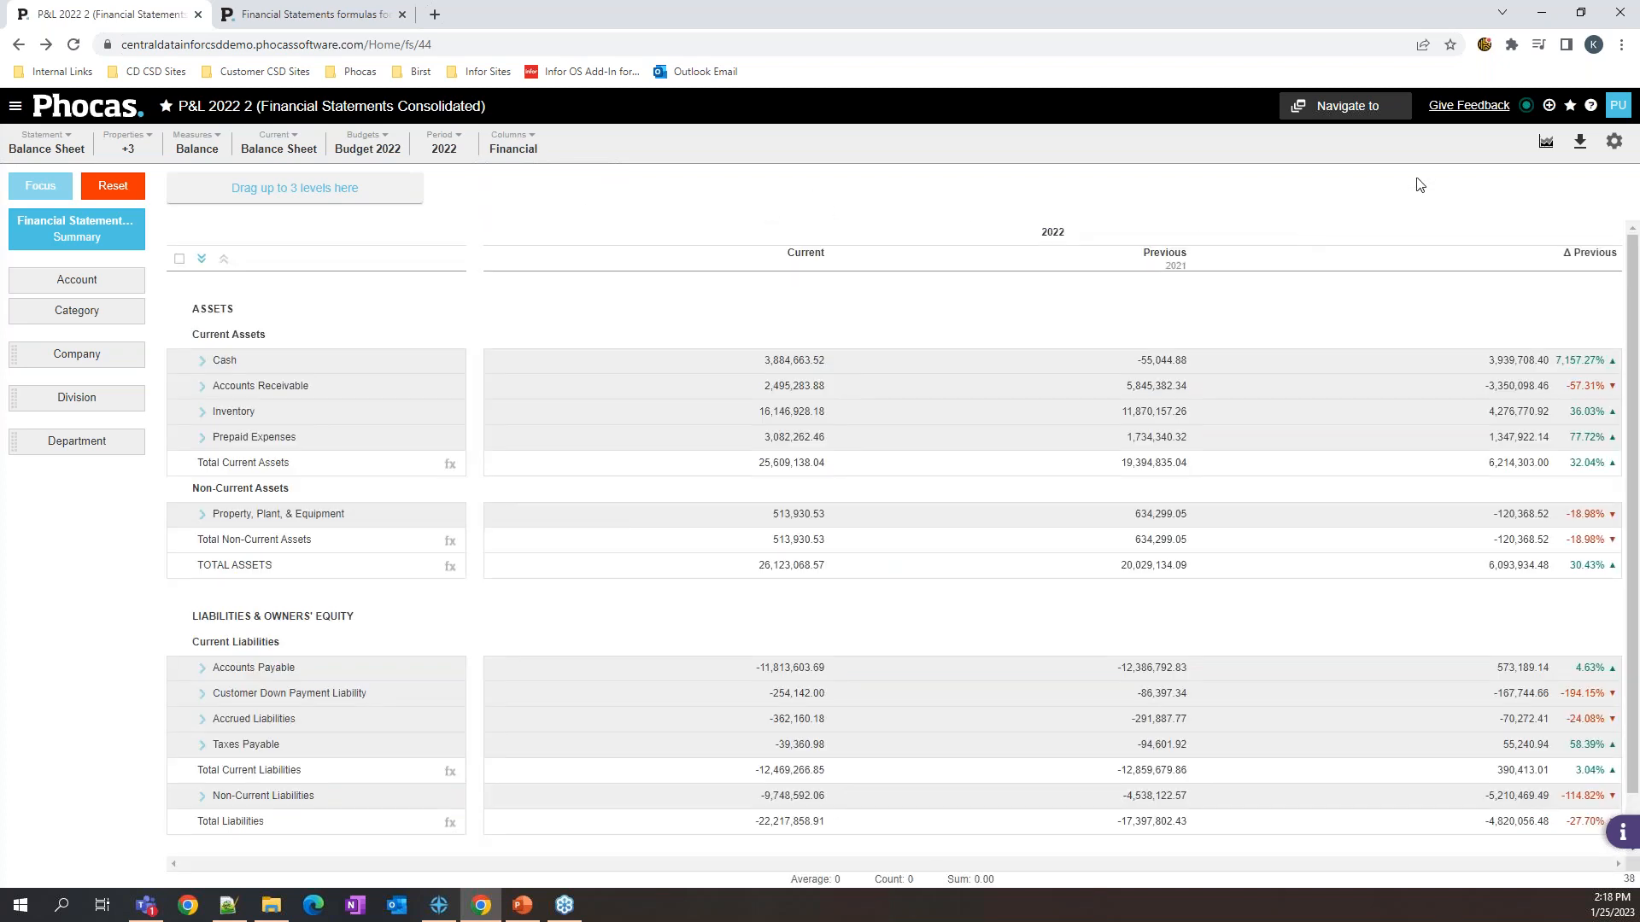
left_click(1580, 142)
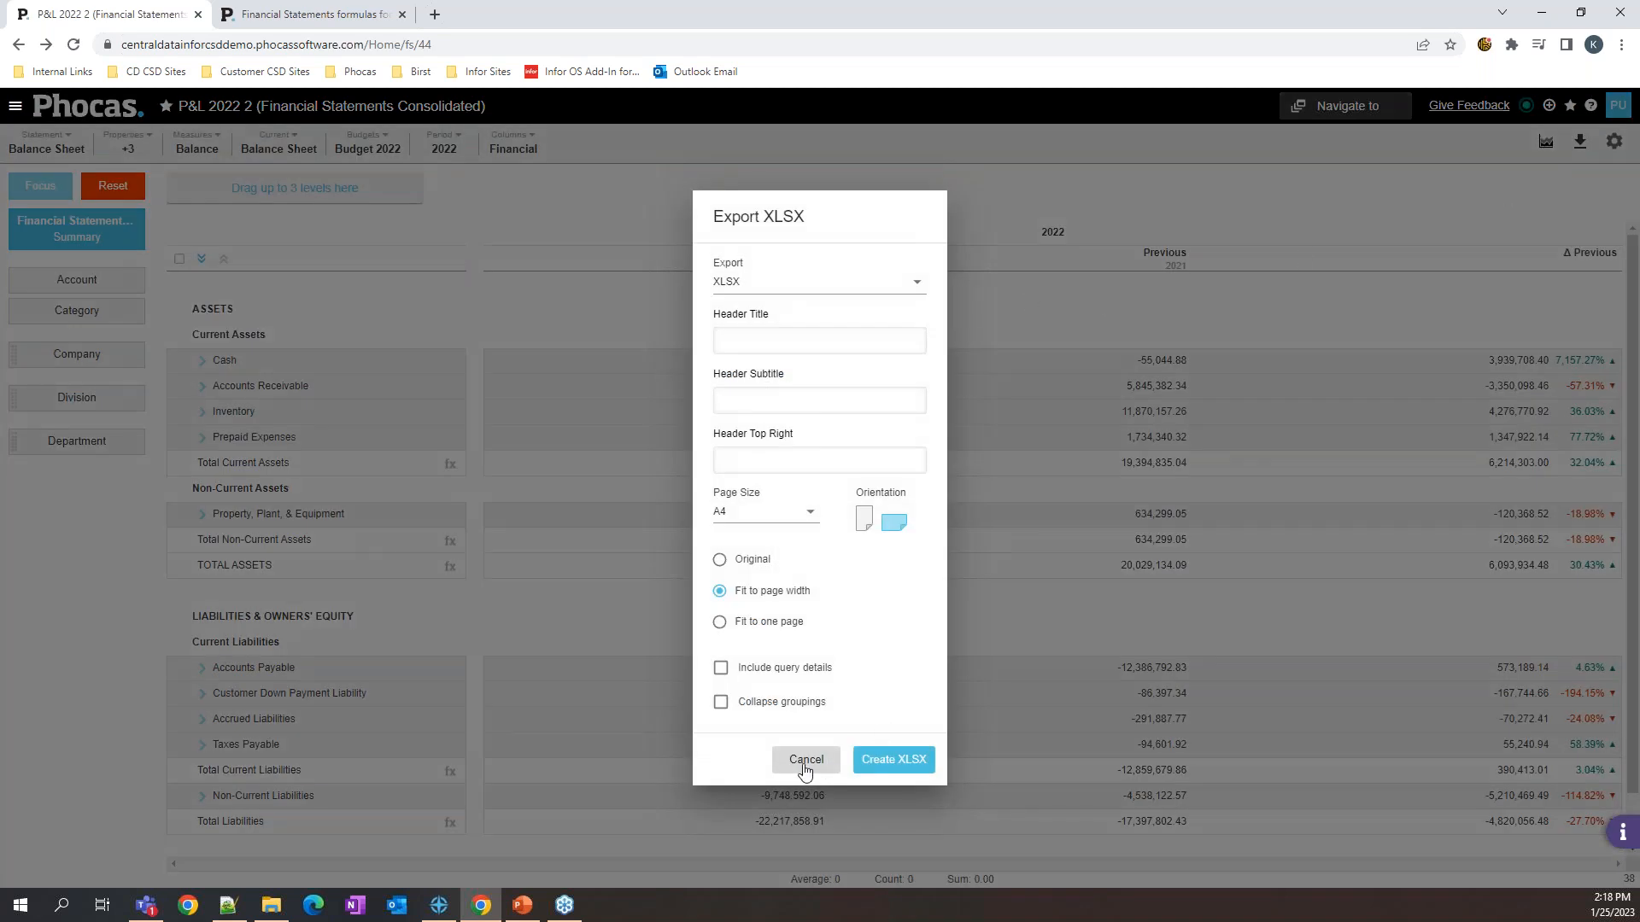
left_click(803, 763)
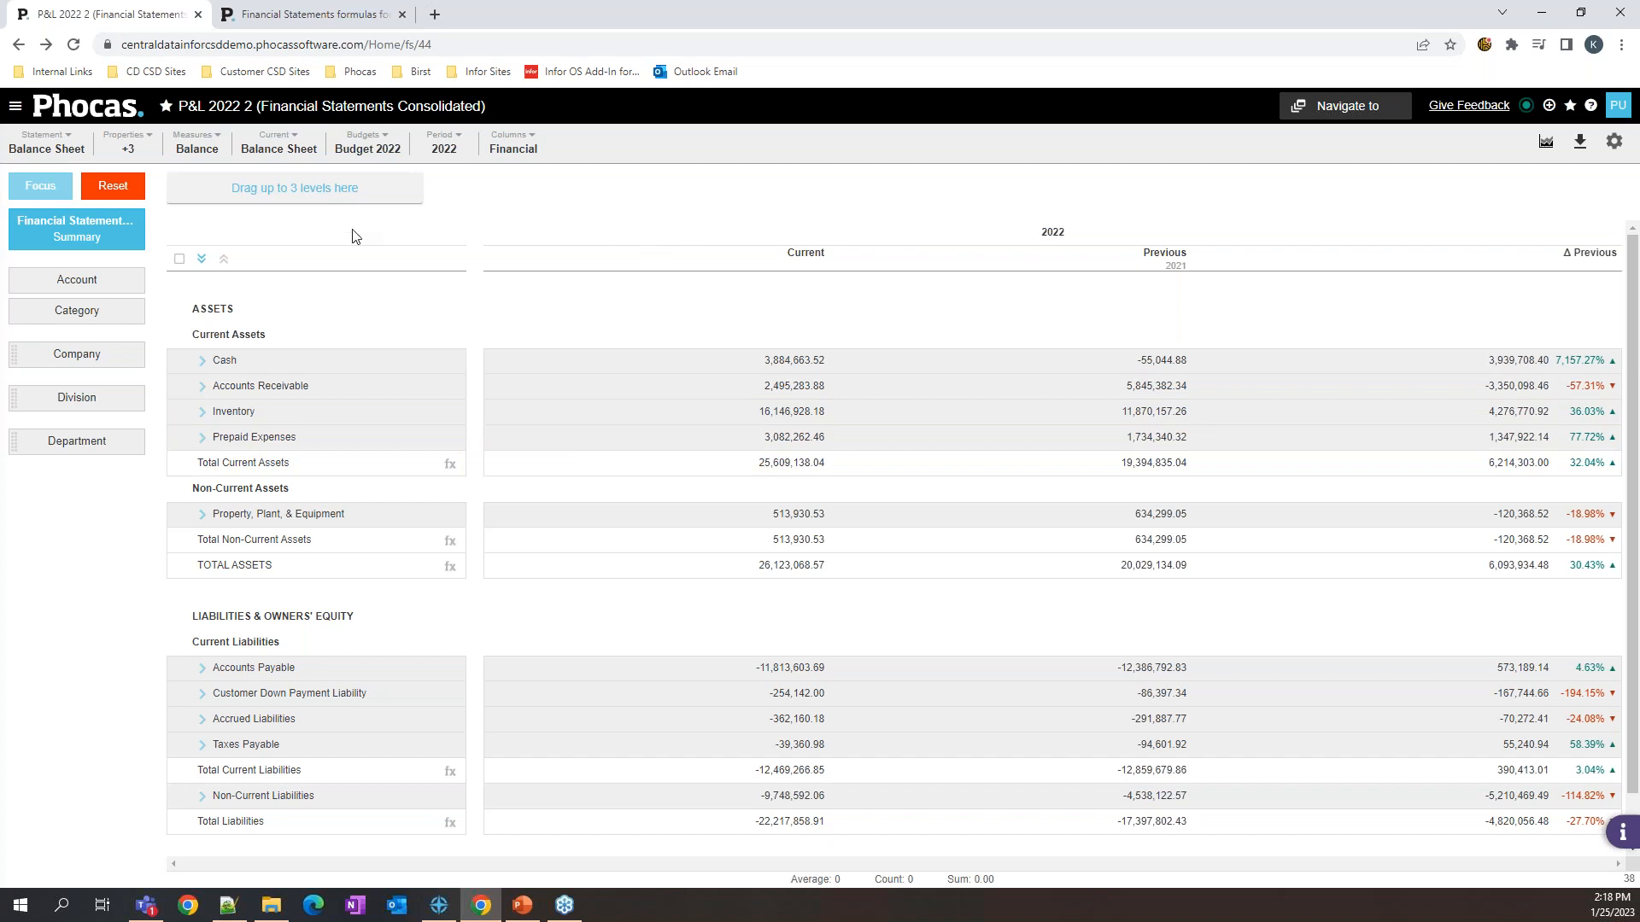
Step: Switch the statement to the Trial Balance and set its period to Rolling 12 Months
left_click(49, 152)
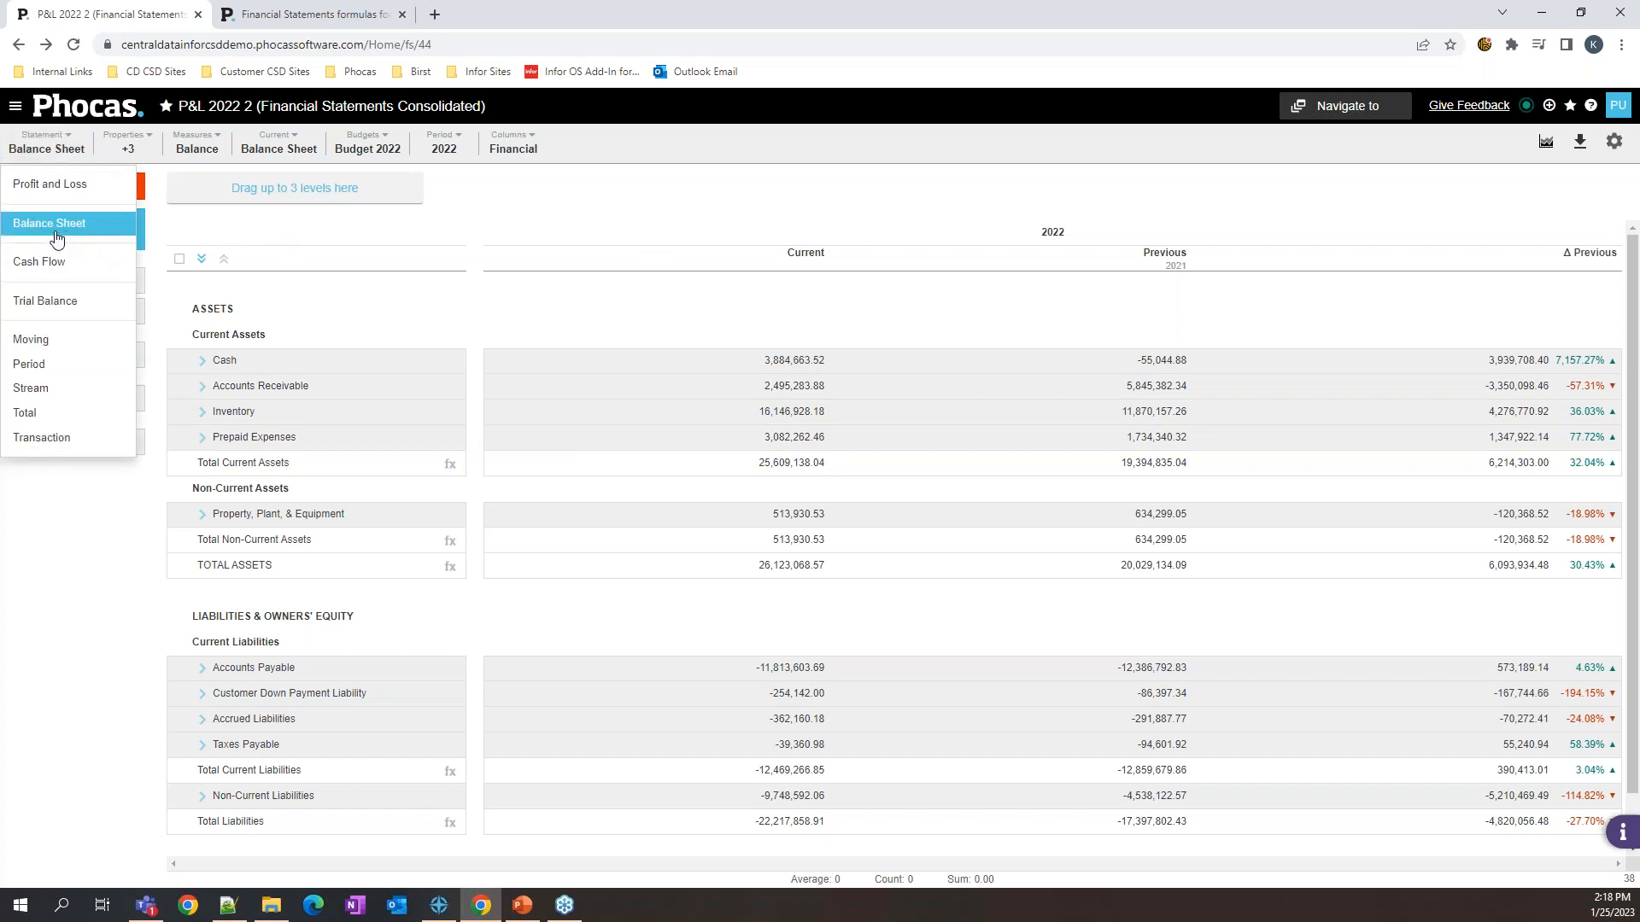
left_click(47, 303)
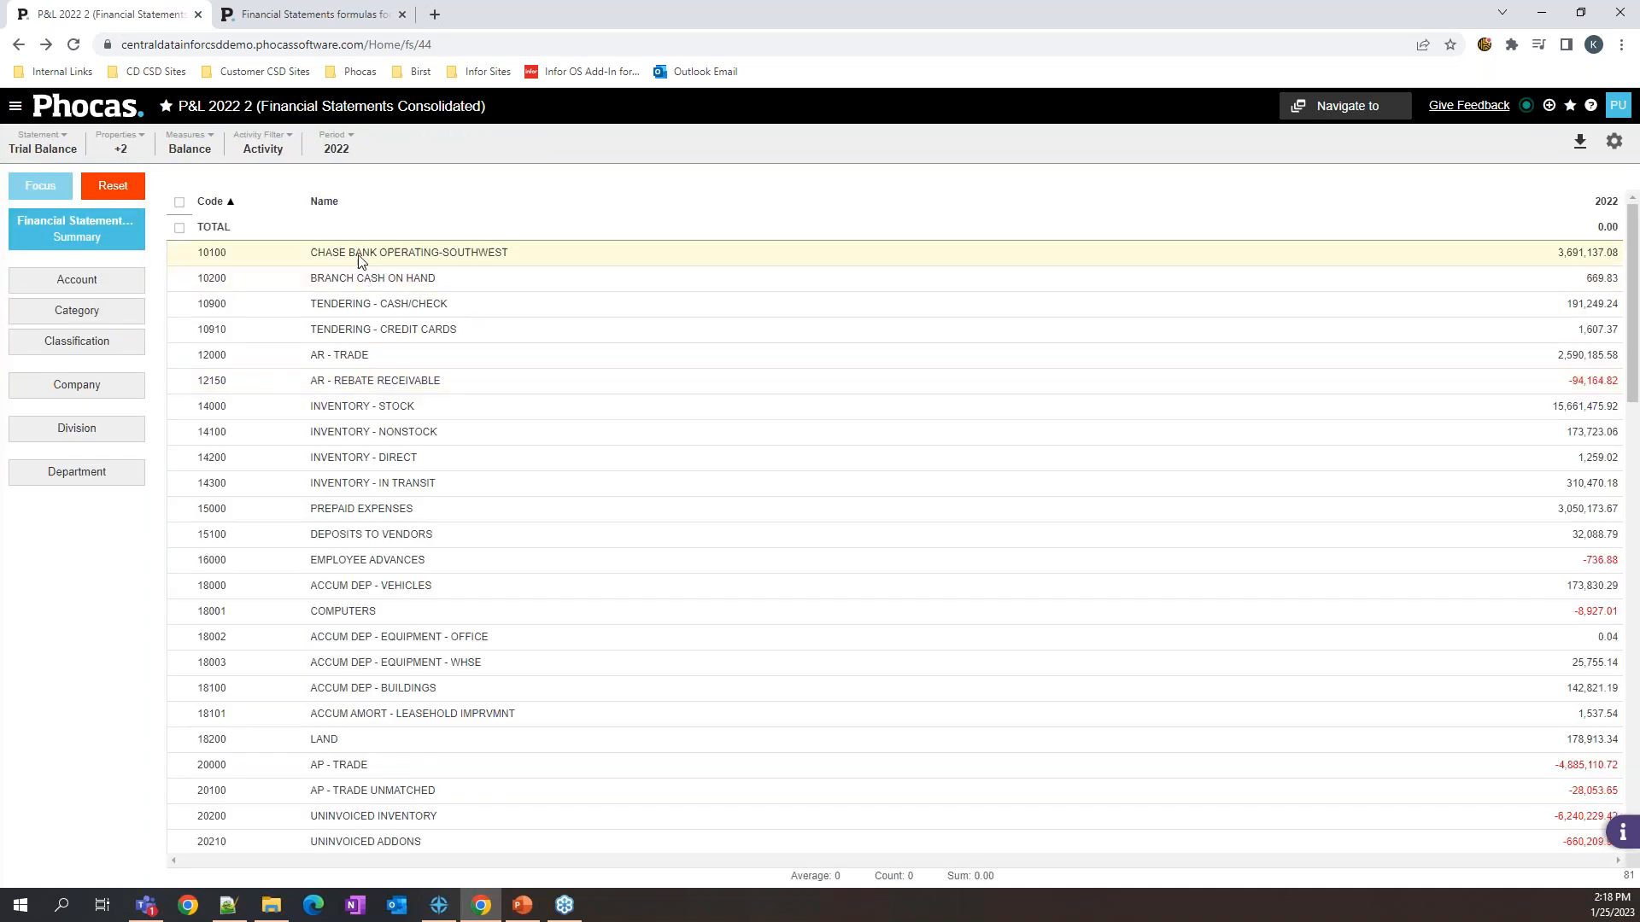
left_click(336, 149)
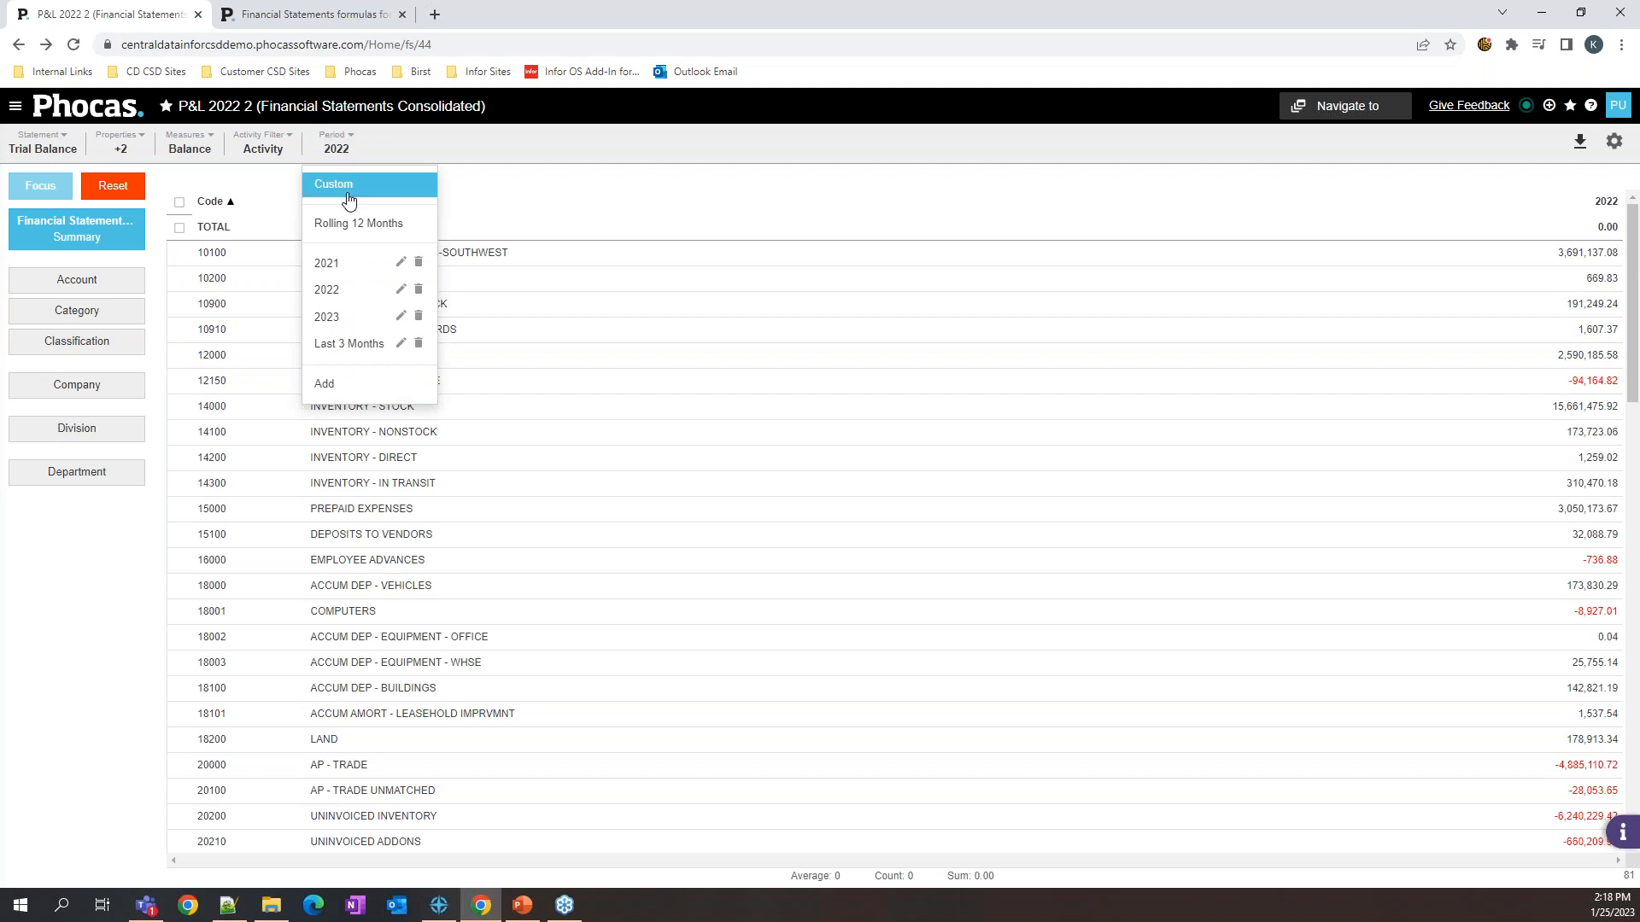
left_click(350, 223)
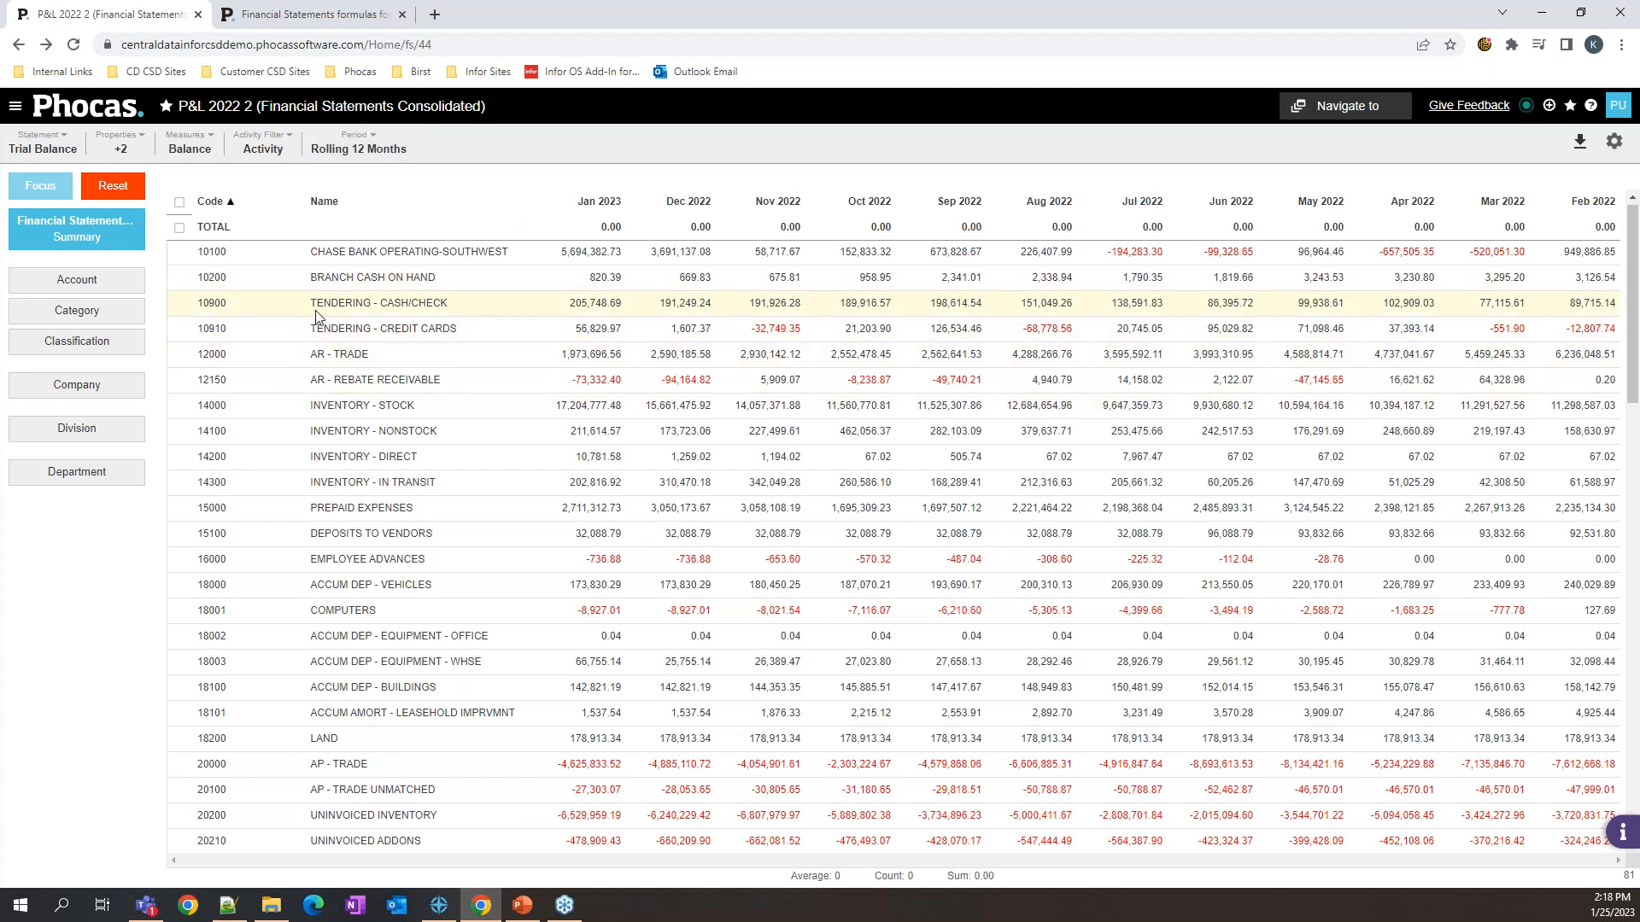
Step: Look through all Trial Balance accounts across the twelve months and view the export options without exporting
scroll(342, 409, "down", 3)
scroll(350, 408, "down", 15)
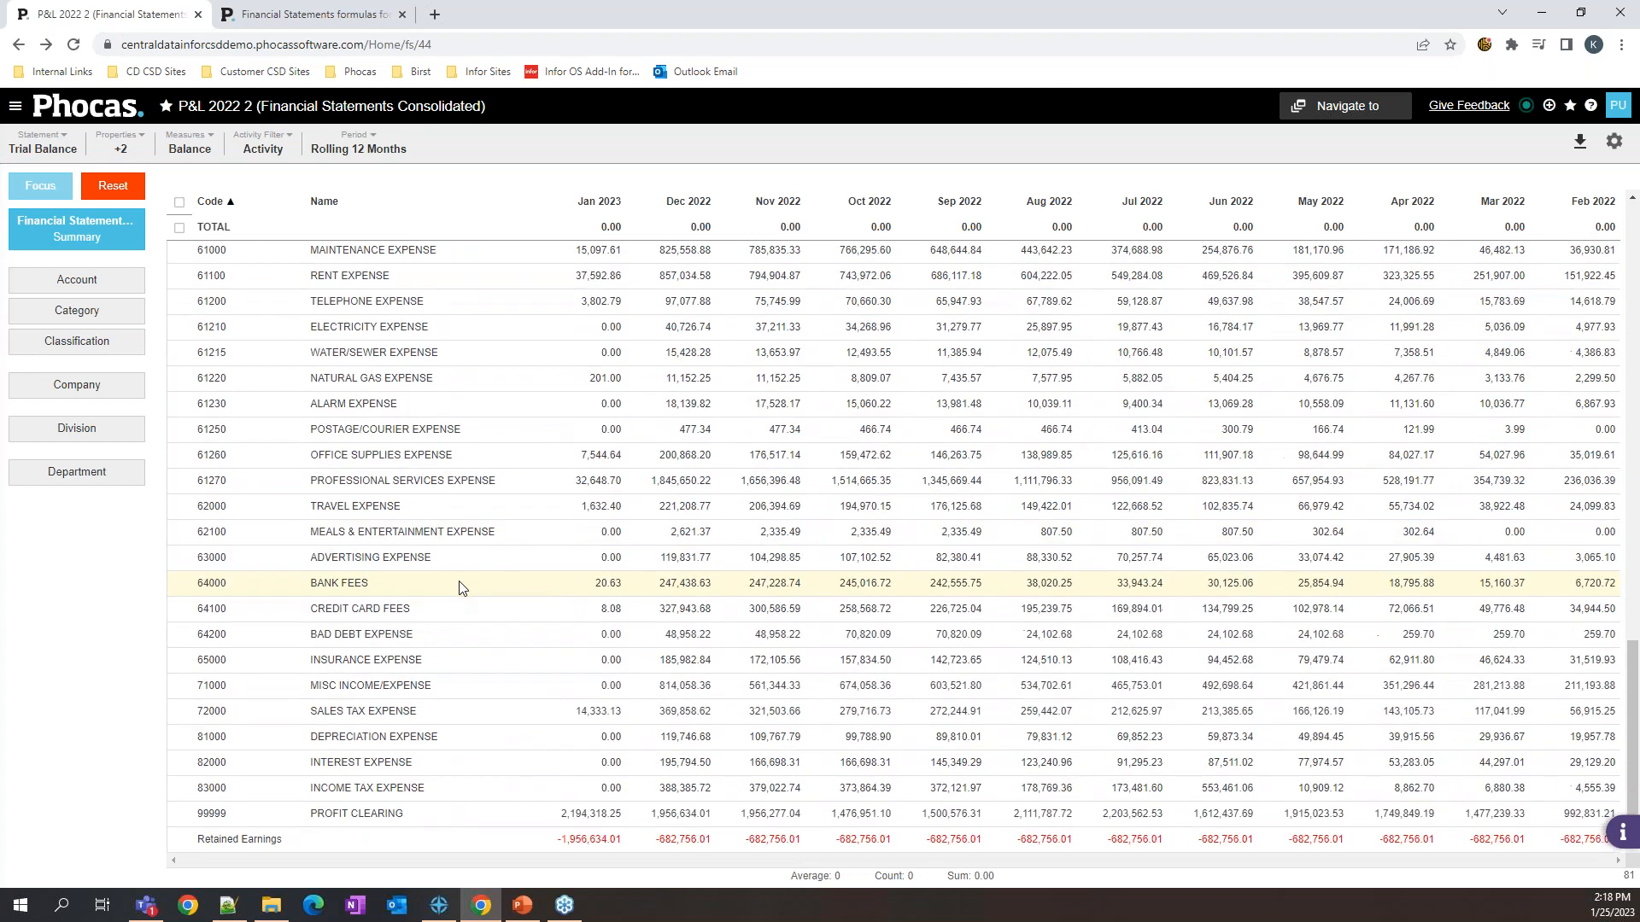
scroll(461, 587, "up", 18)
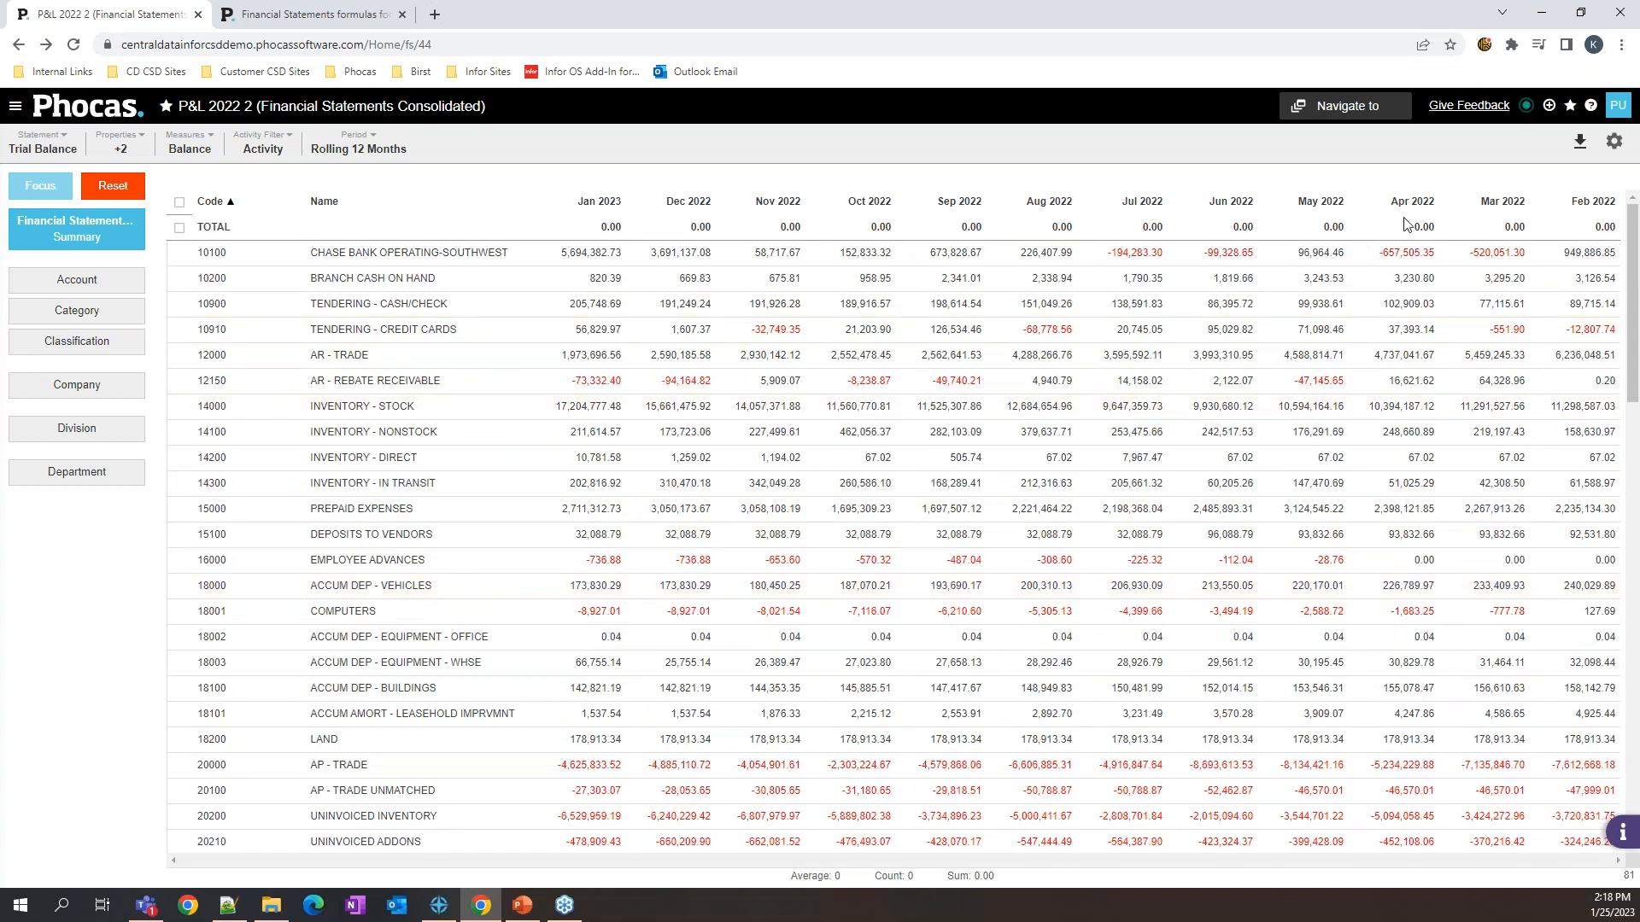
left_click(1581, 144)
left_click(808, 760)
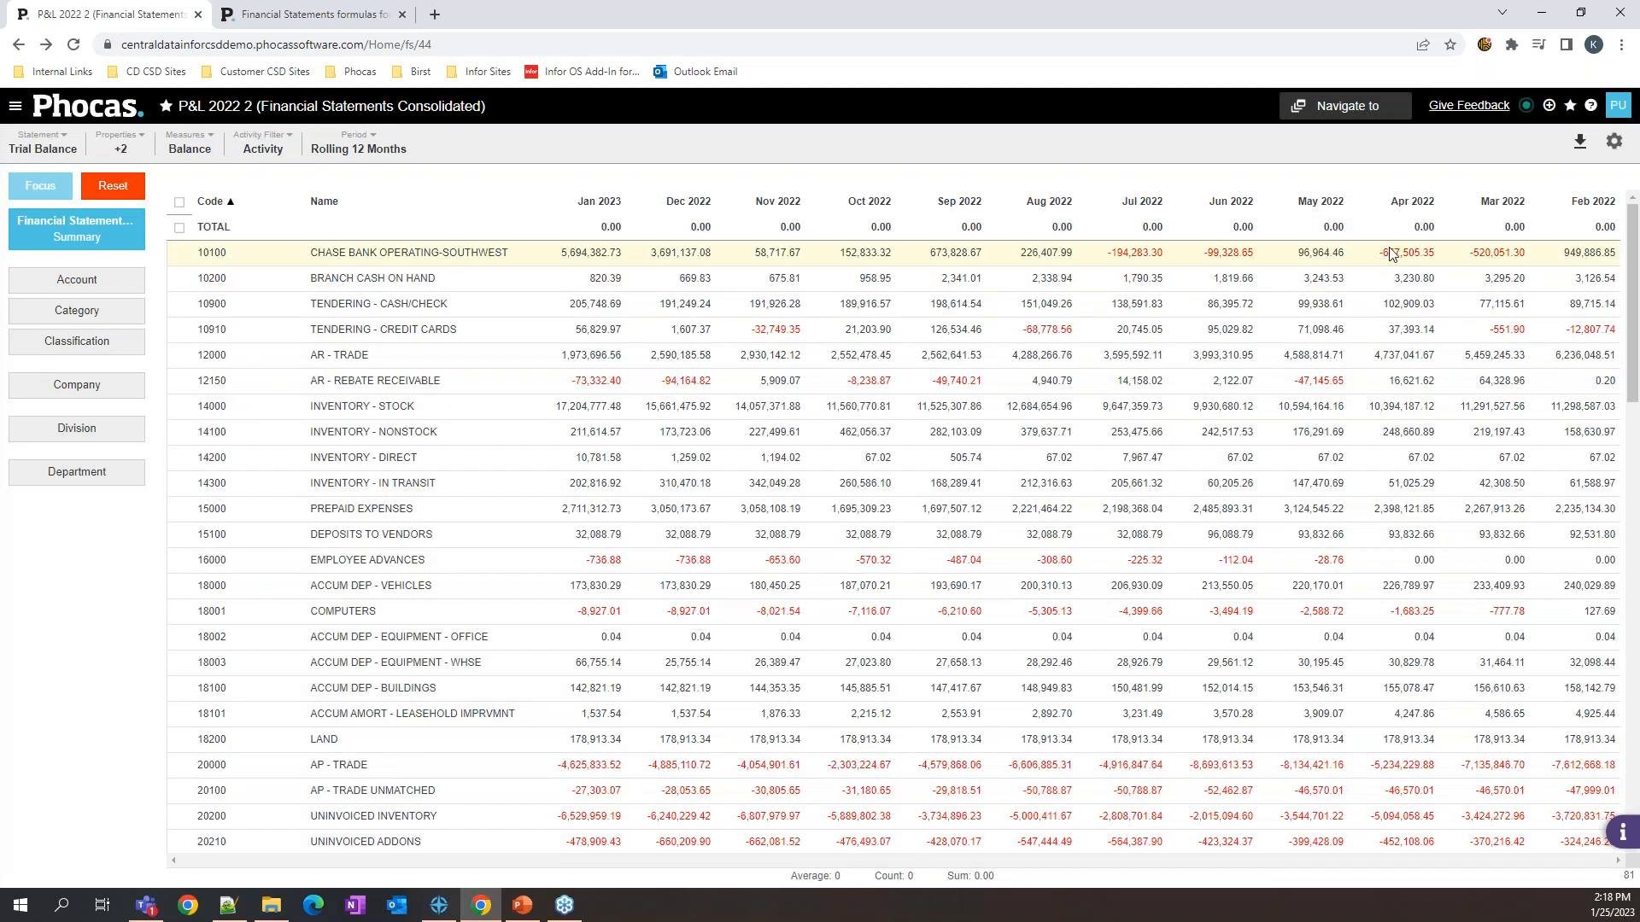
Step: Review the Financial Year settings and the fiscal year end choices, including Other, and leave without saving
left_click(1615, 150)
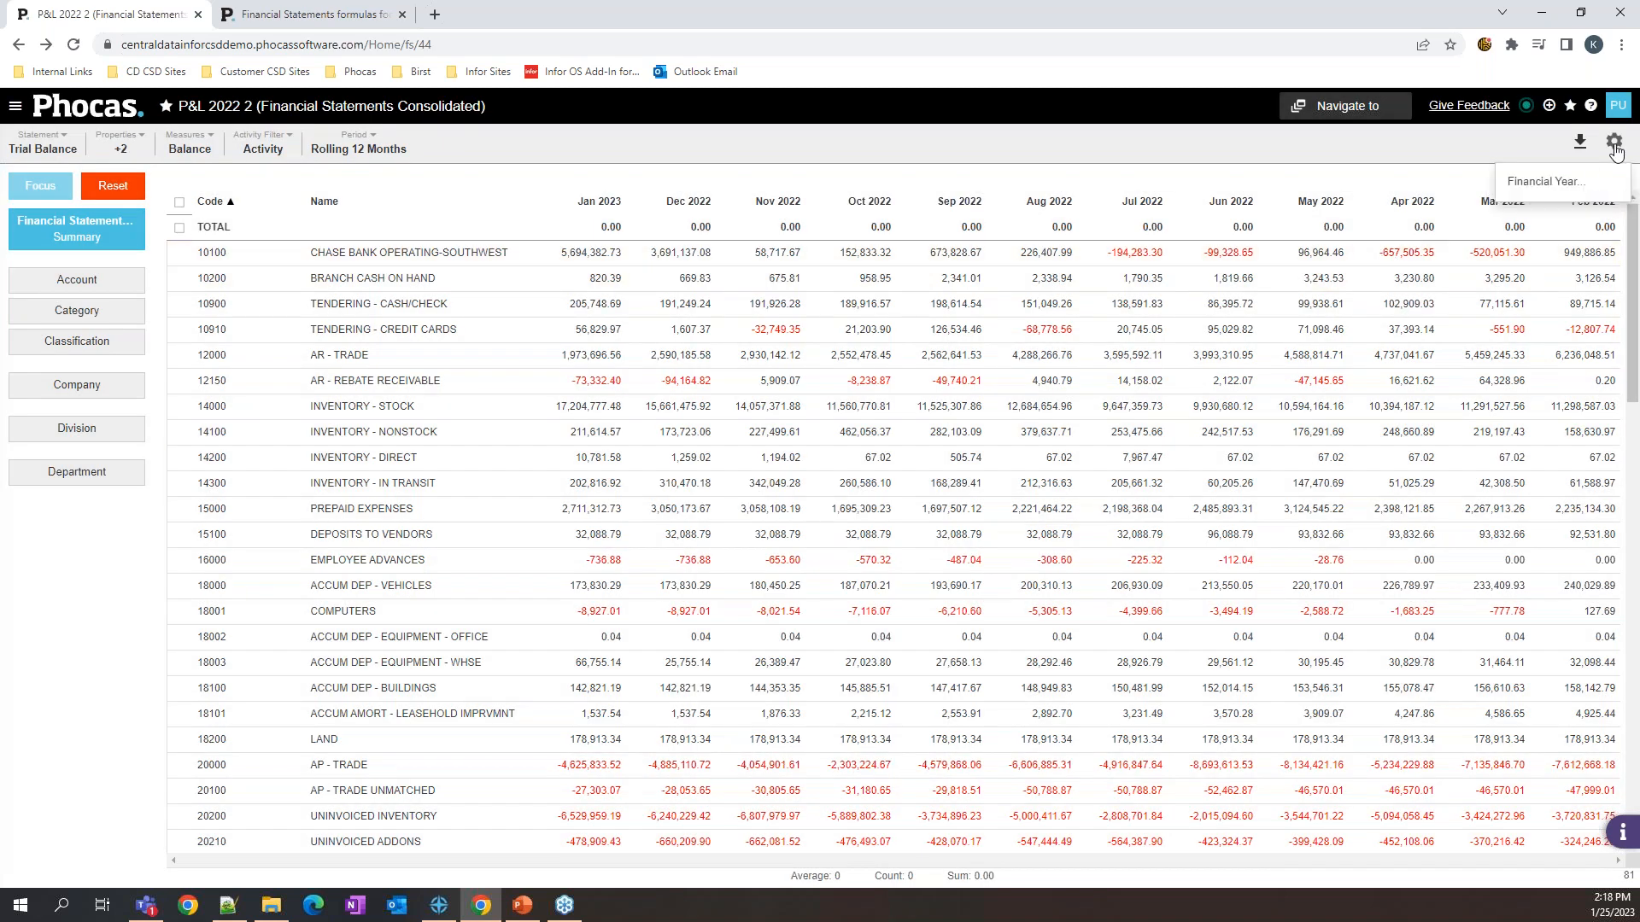
left_click(1615, 149)
left_click(1615, 149)
left_click(1543, 188)
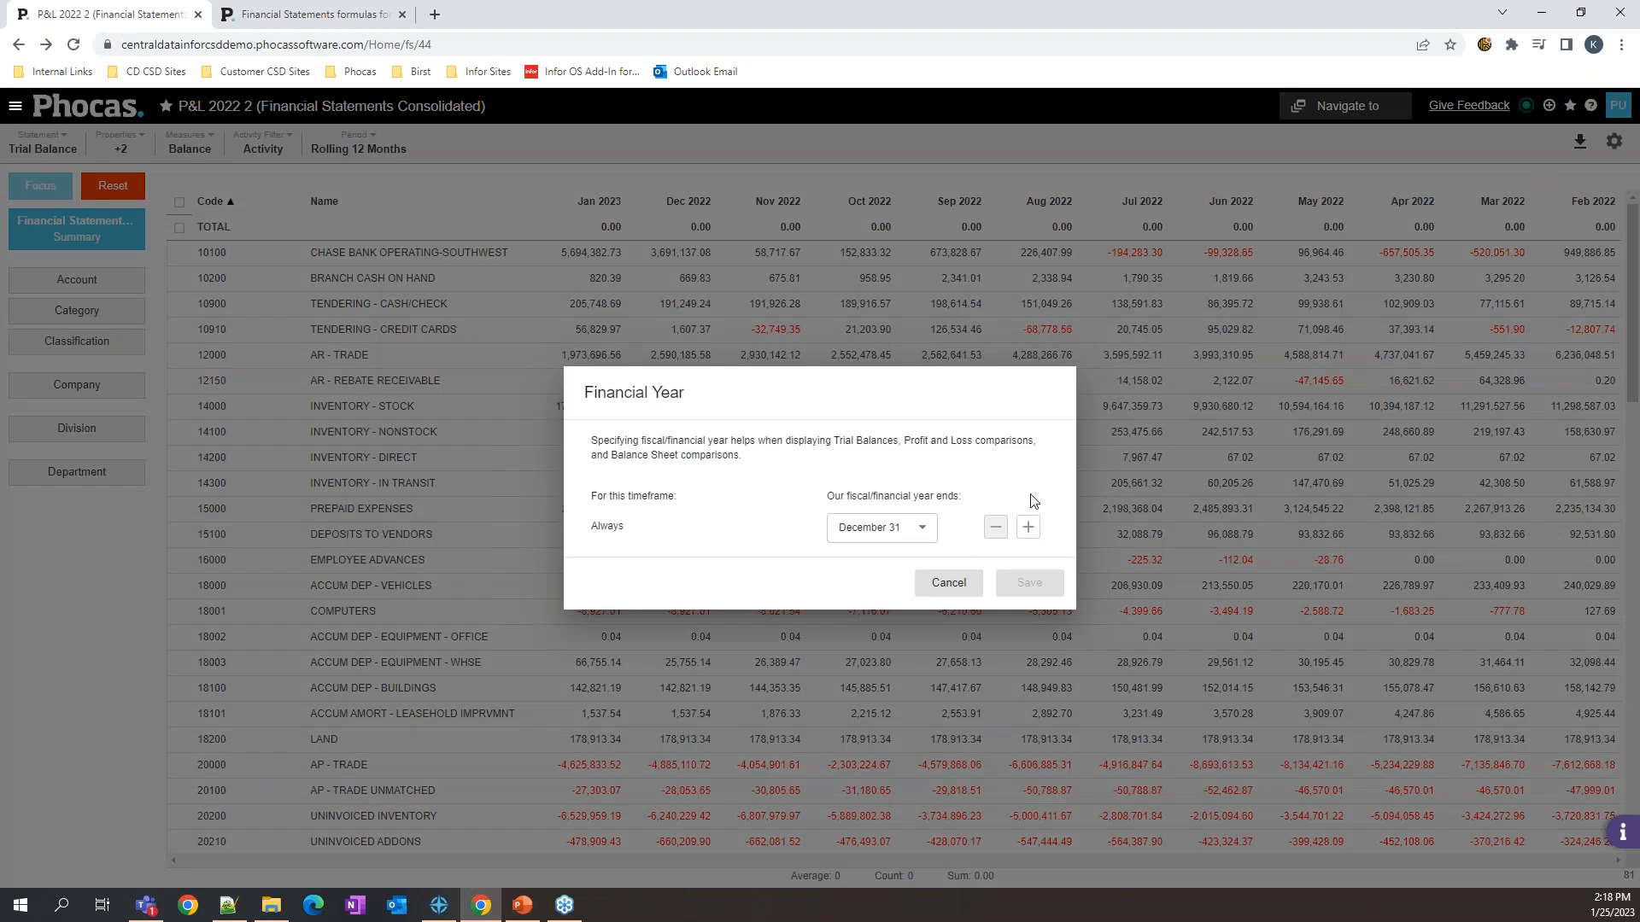
left_click(921, 528)
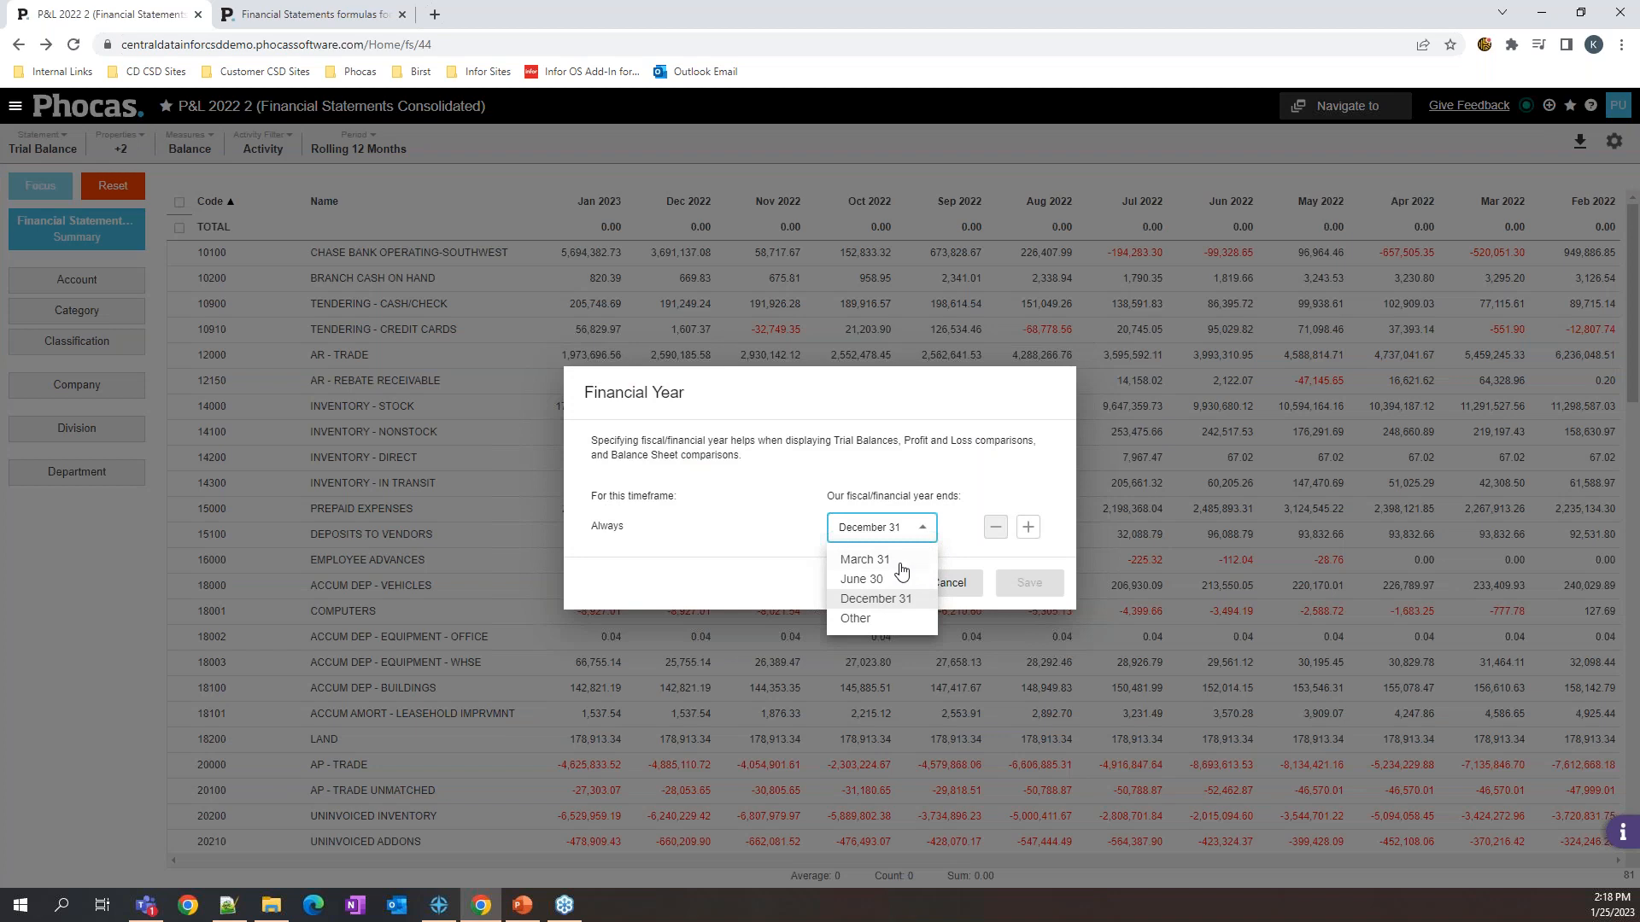
left_click(864, 621)
scroll(885, 578, "down", 3)
left_click(946, 584)
left_click(948, 584)
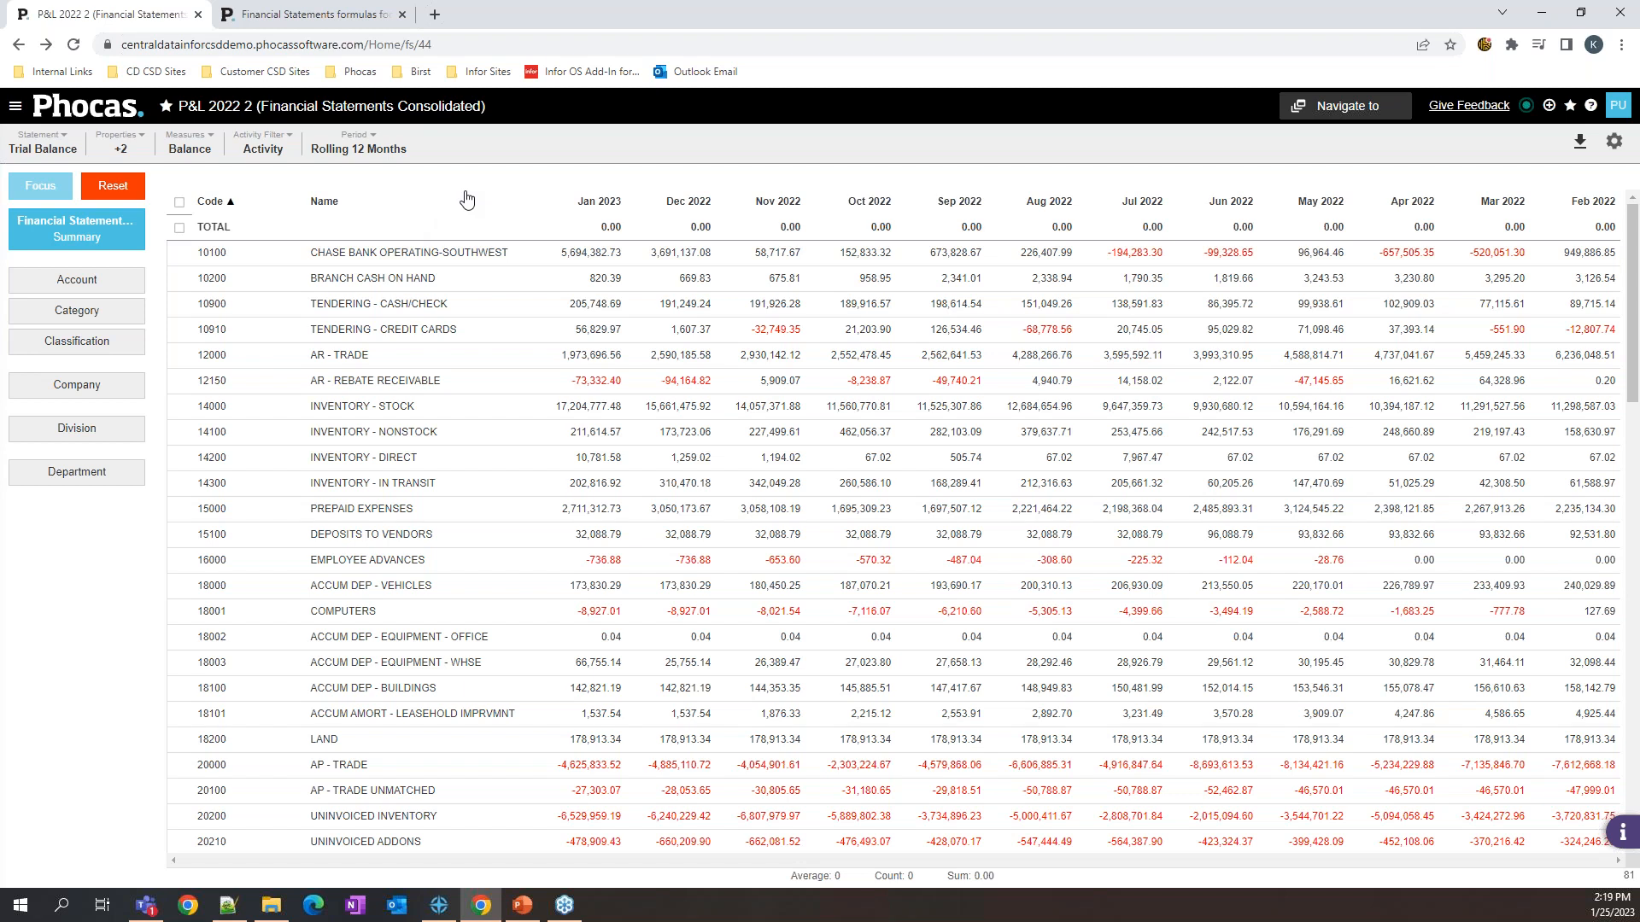
Step: Add the Division and Department properties to the Trial Balance, look over its accounts and months, and sort it by account name
left_click(120, 143)
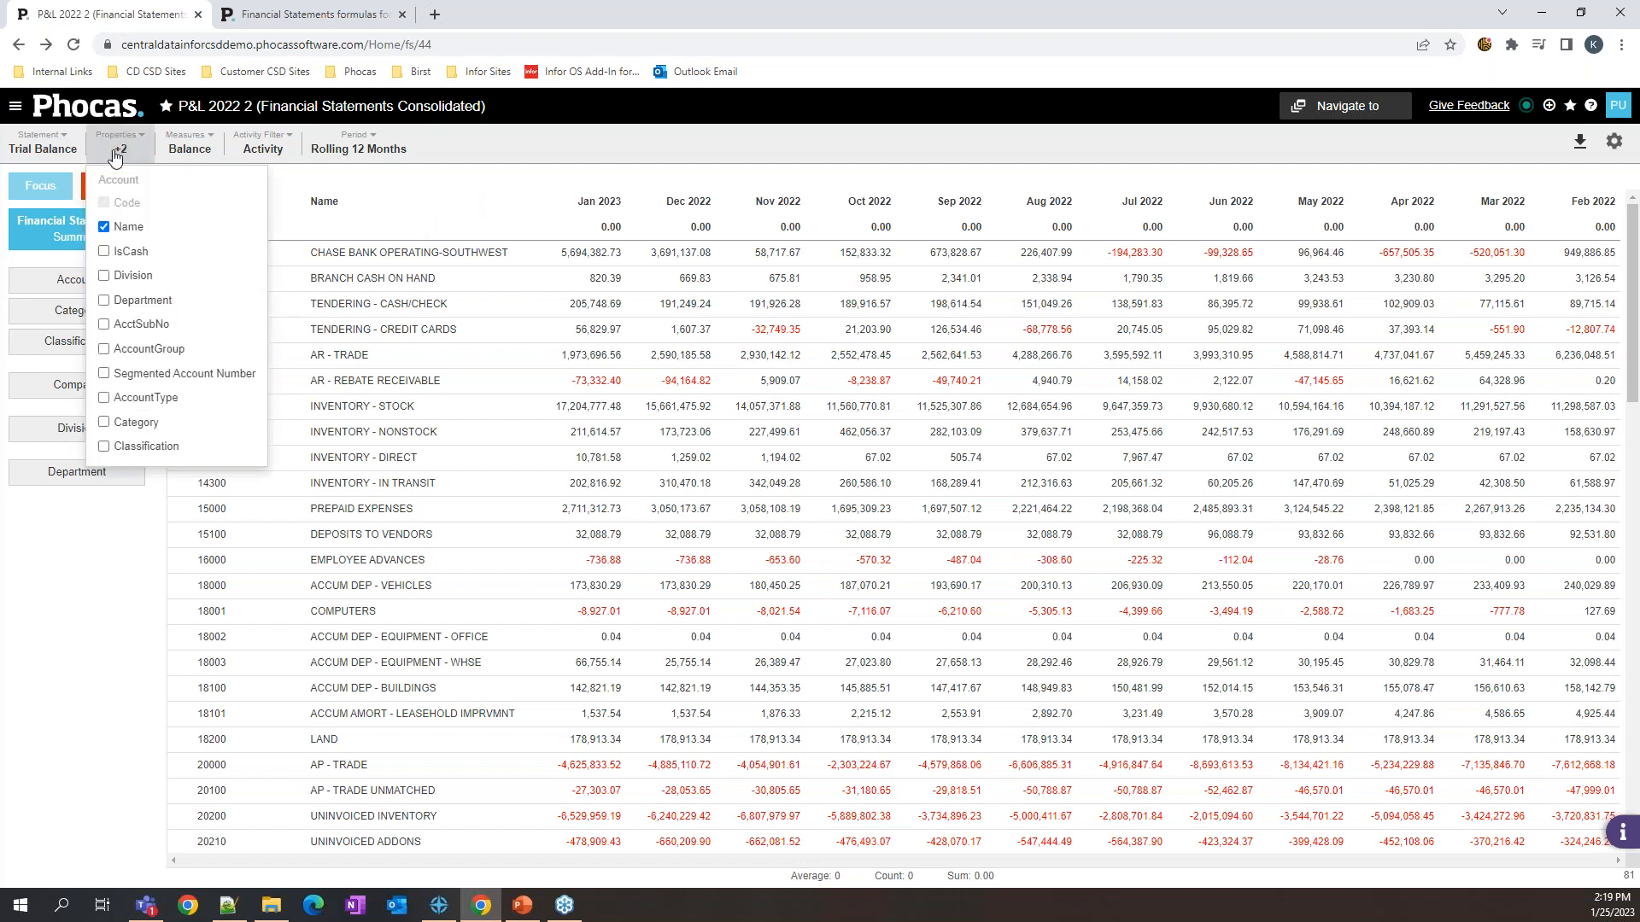
left_click(133, 276)
left_click(137, 301)
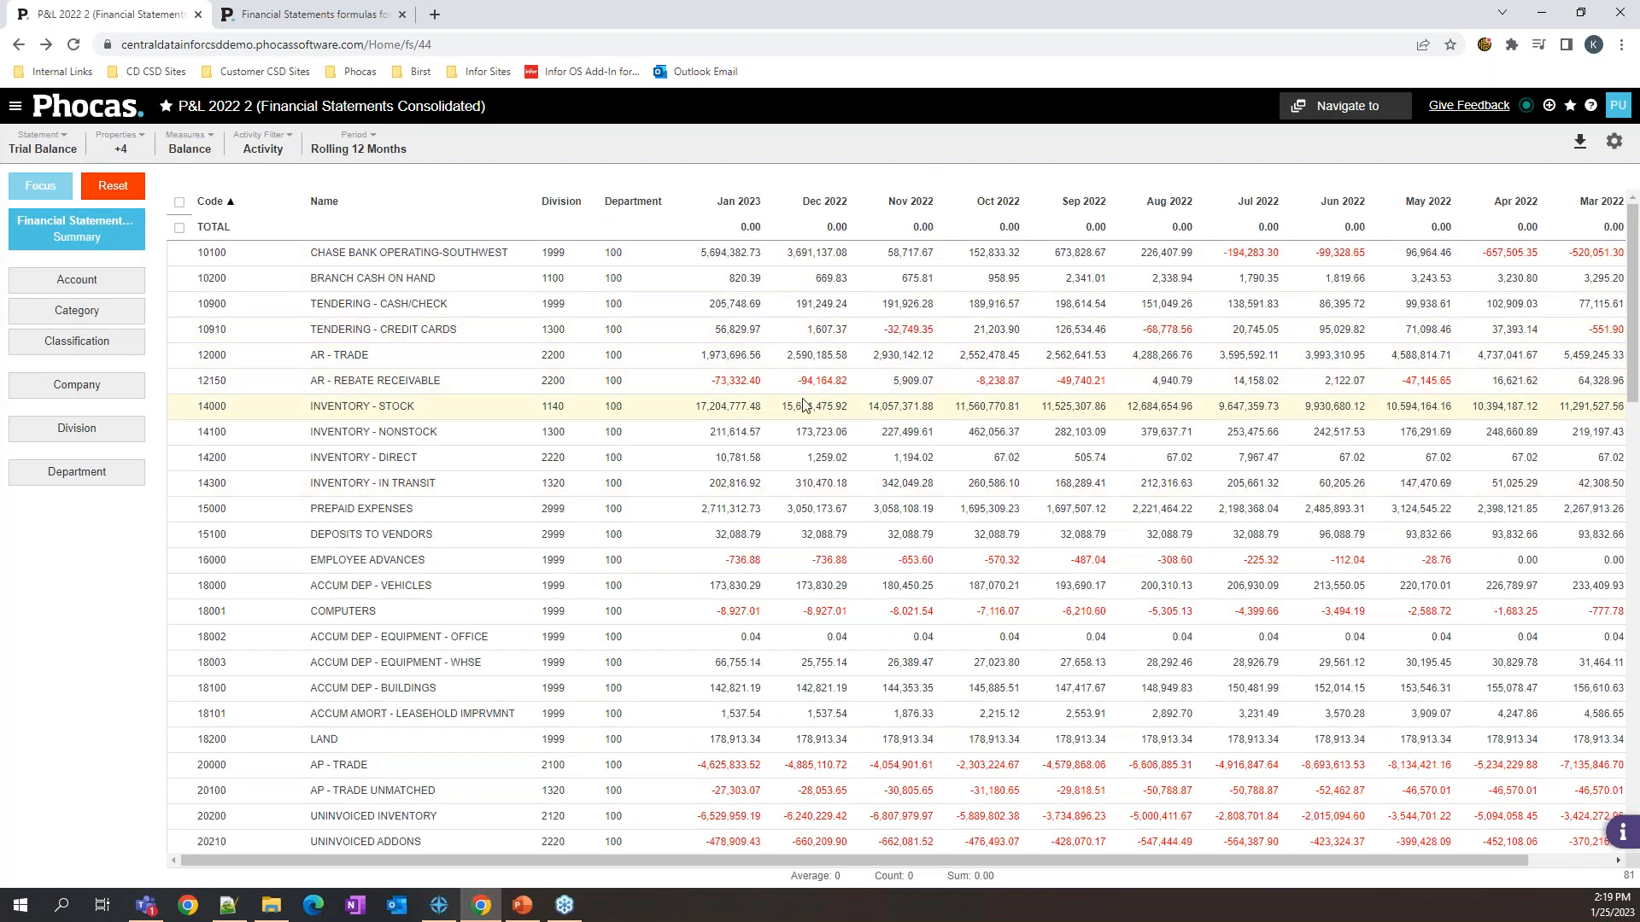
scroll(771, 460, "down", 2)
scroll(771, 459, "down", 15)
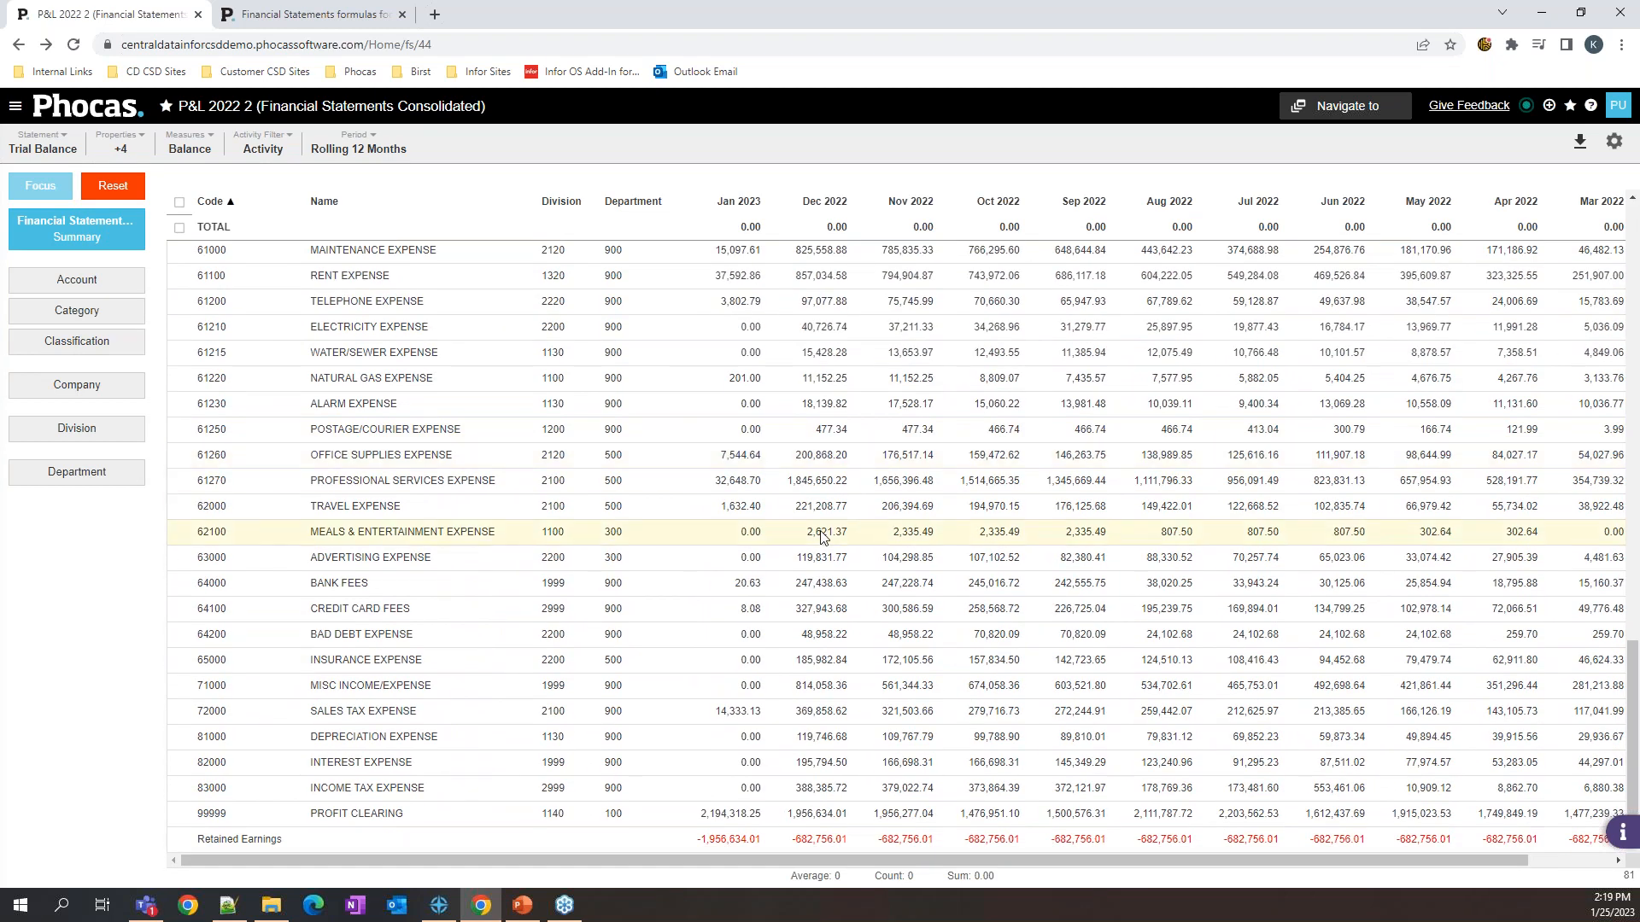
scroll(826, 536, "up", 15)
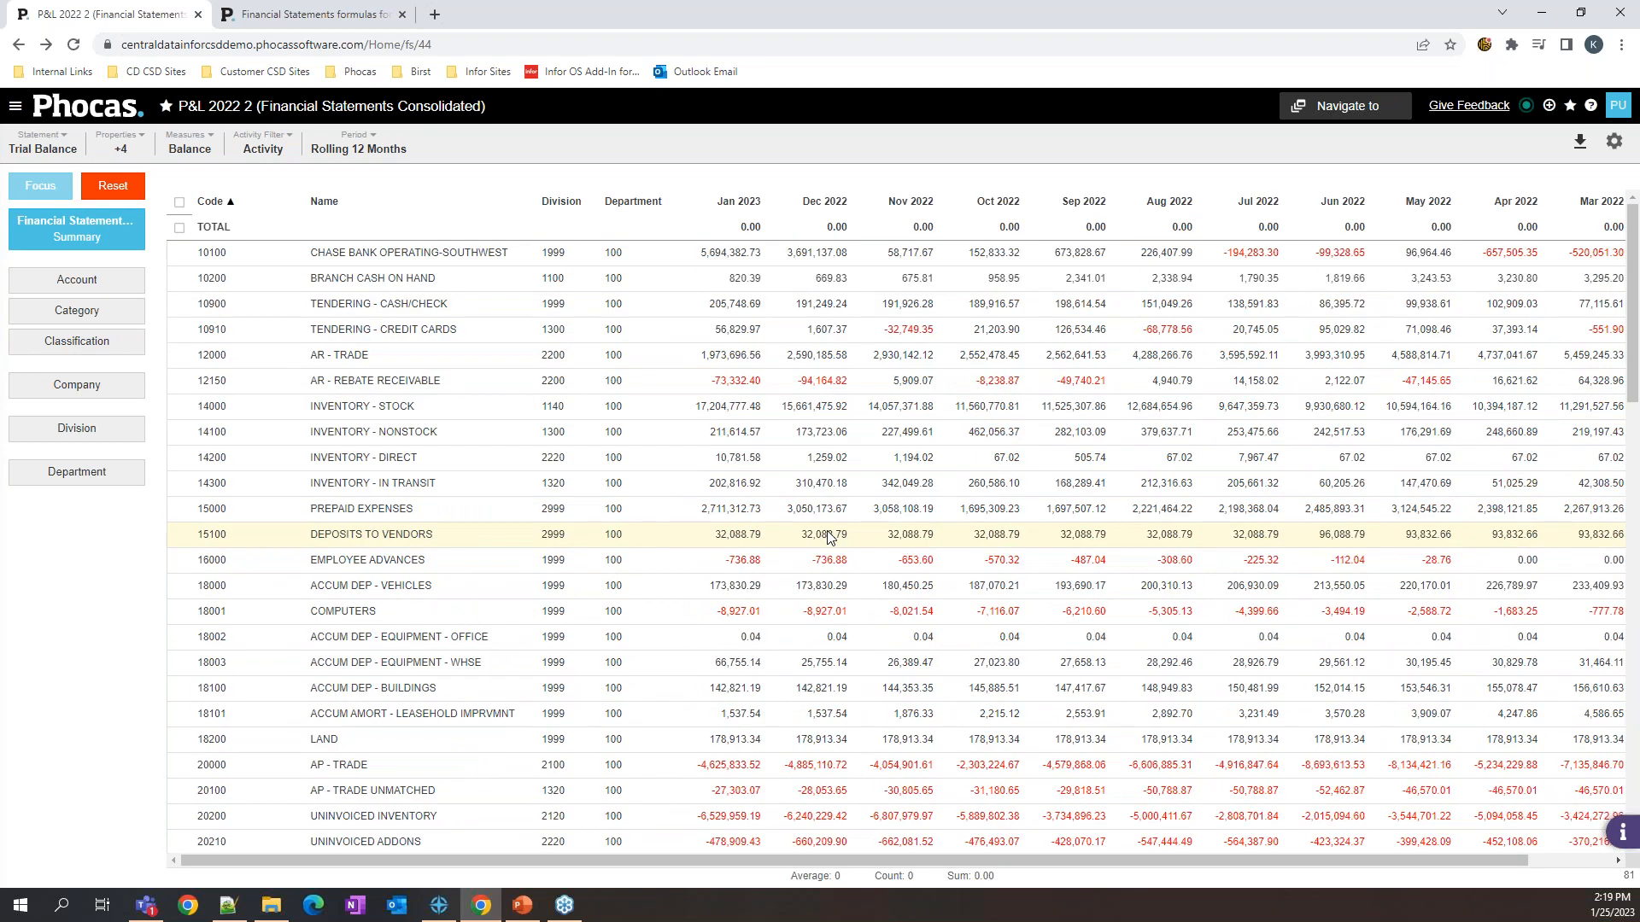
left_click_drag(420, 861, 564, 859)
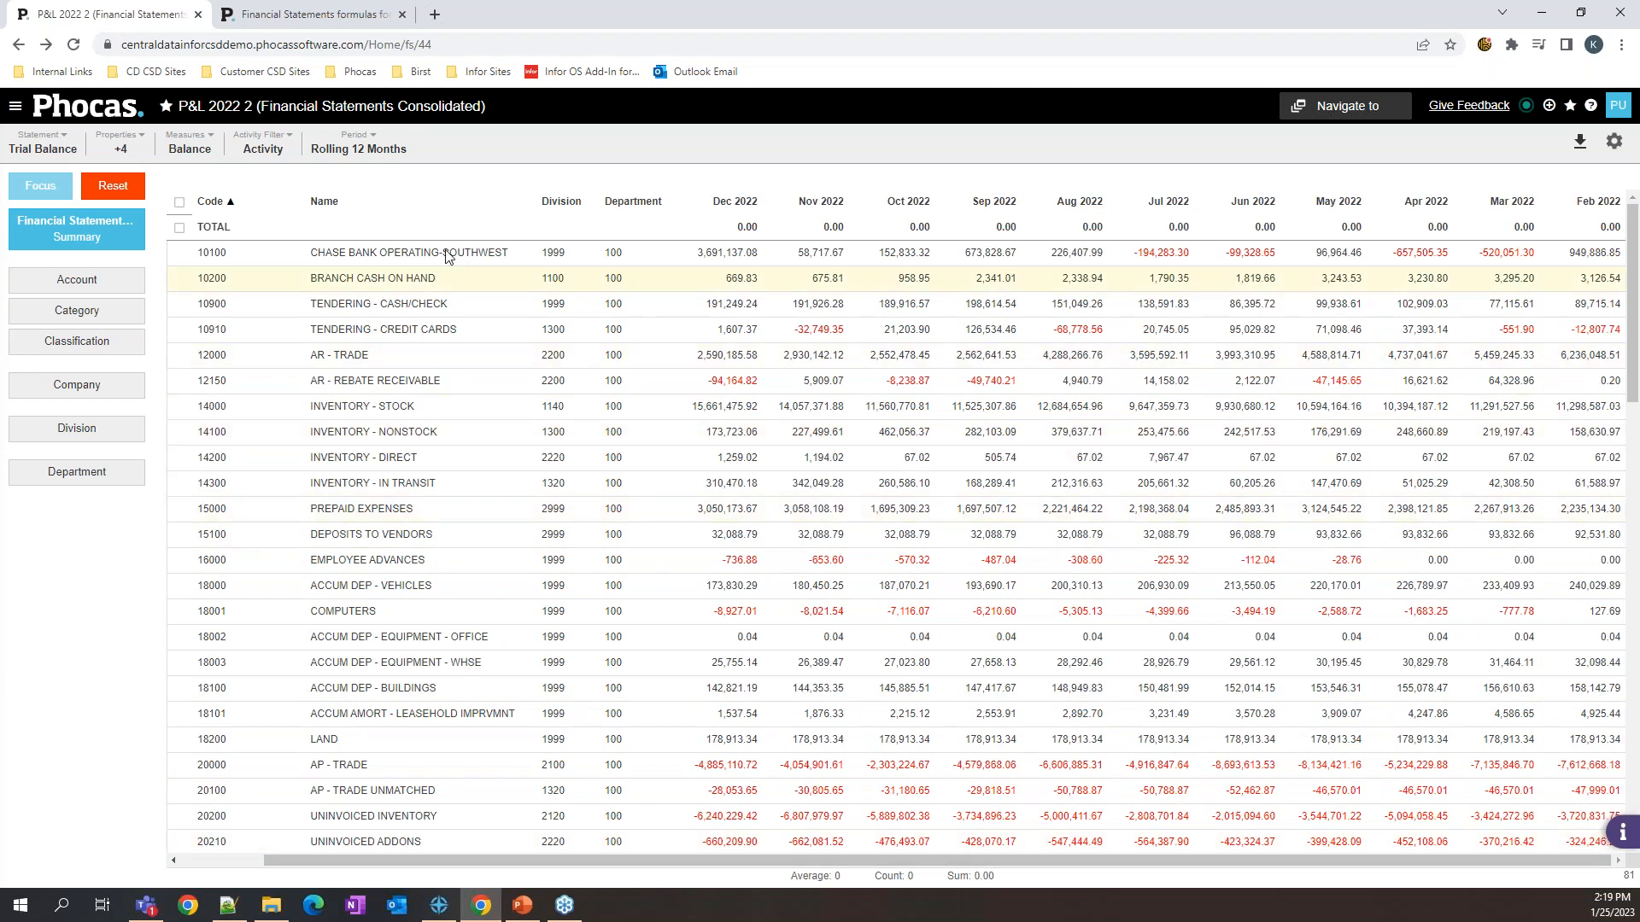
left_click(466, 199)
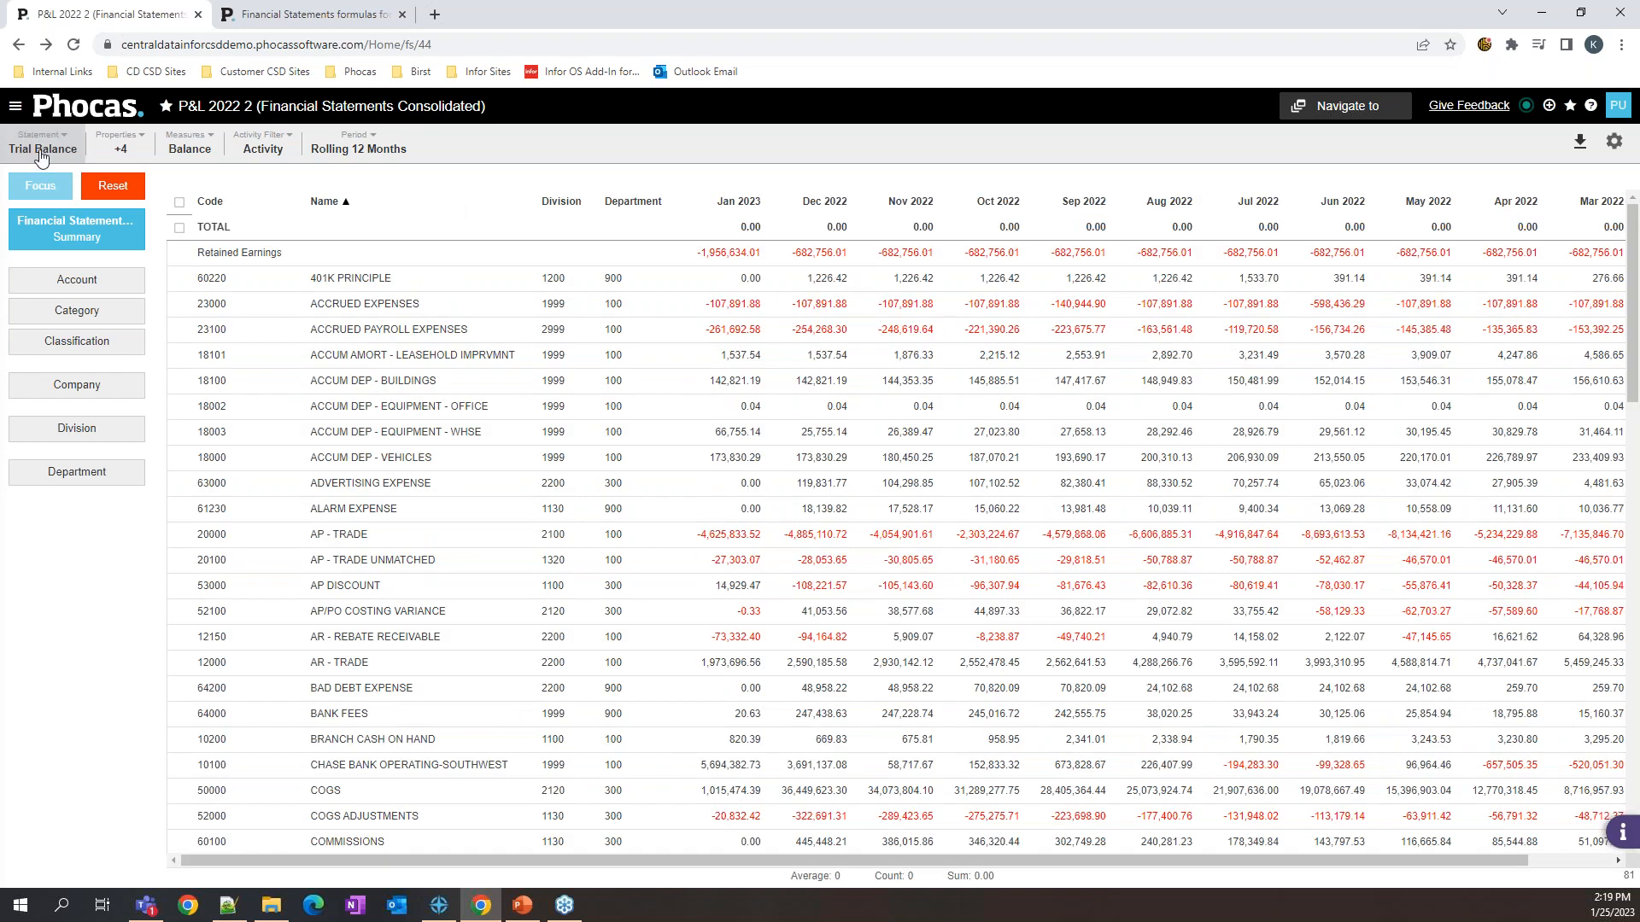
Step: View the available statement types and open the Trial Balance data in the Account dimension's query grid
left_click(45, 159)
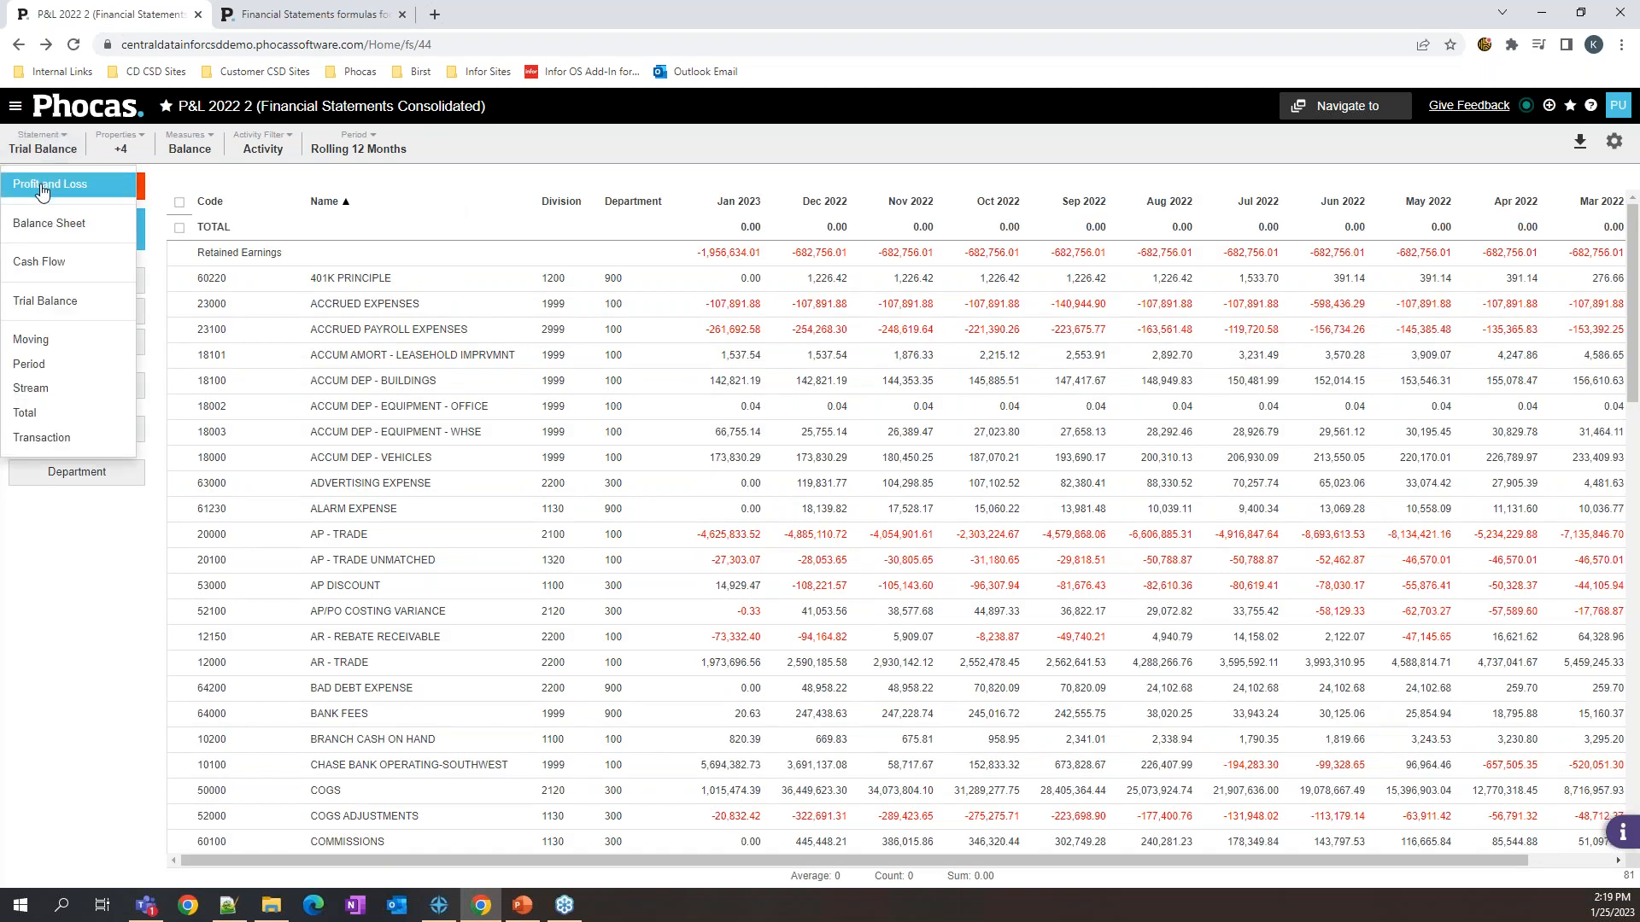
left_click(359, 187)
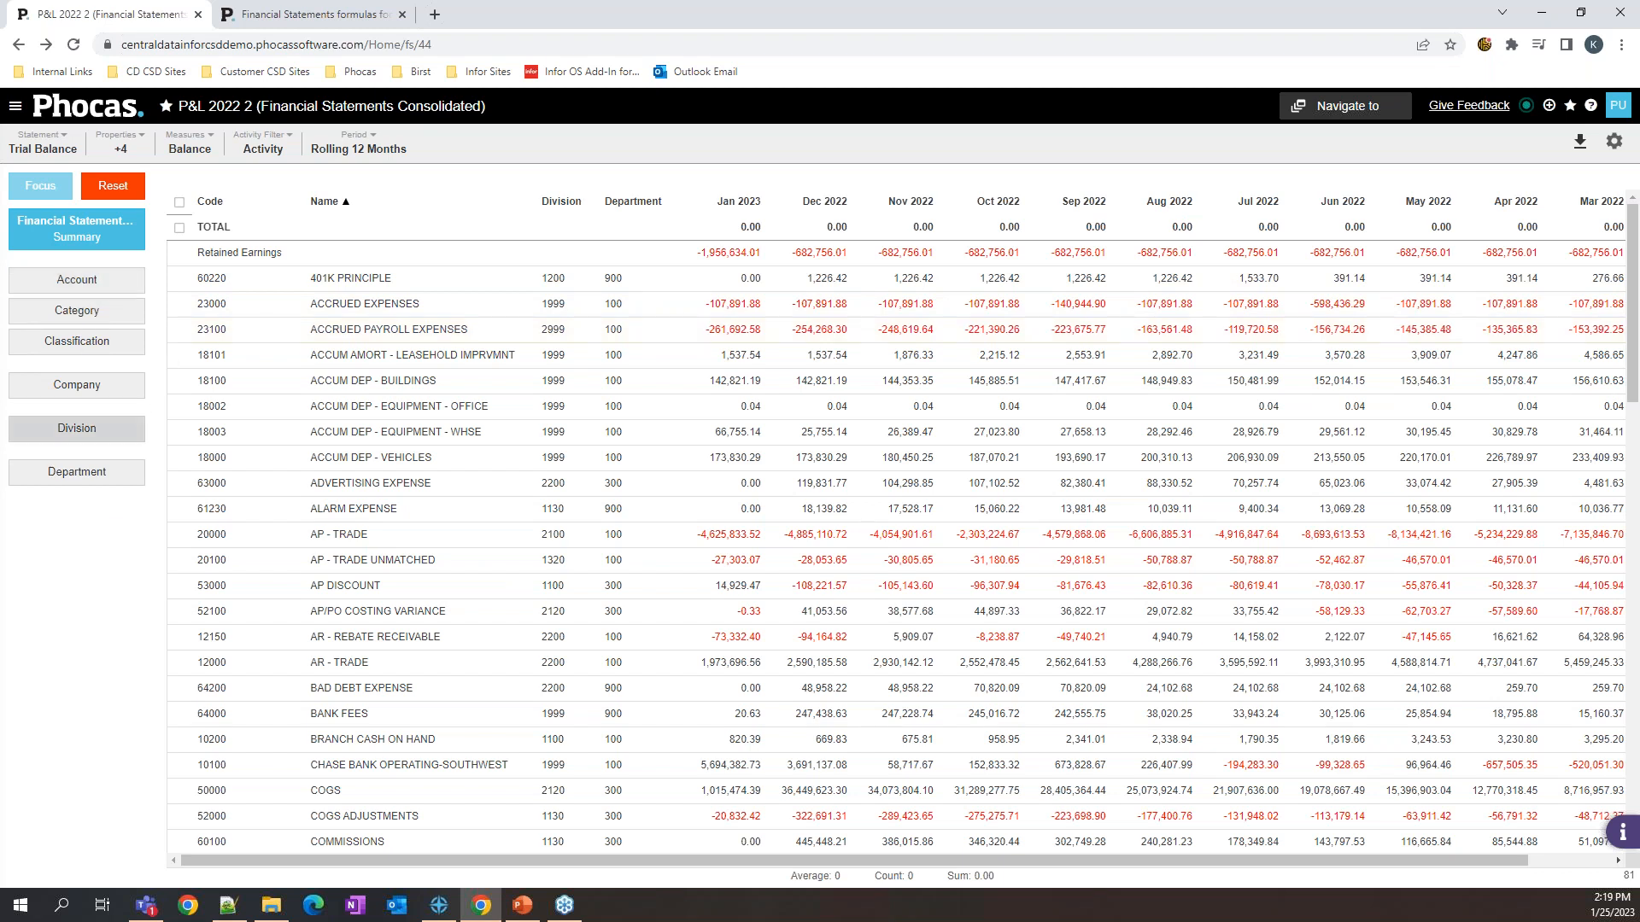
left_click(70, 283)
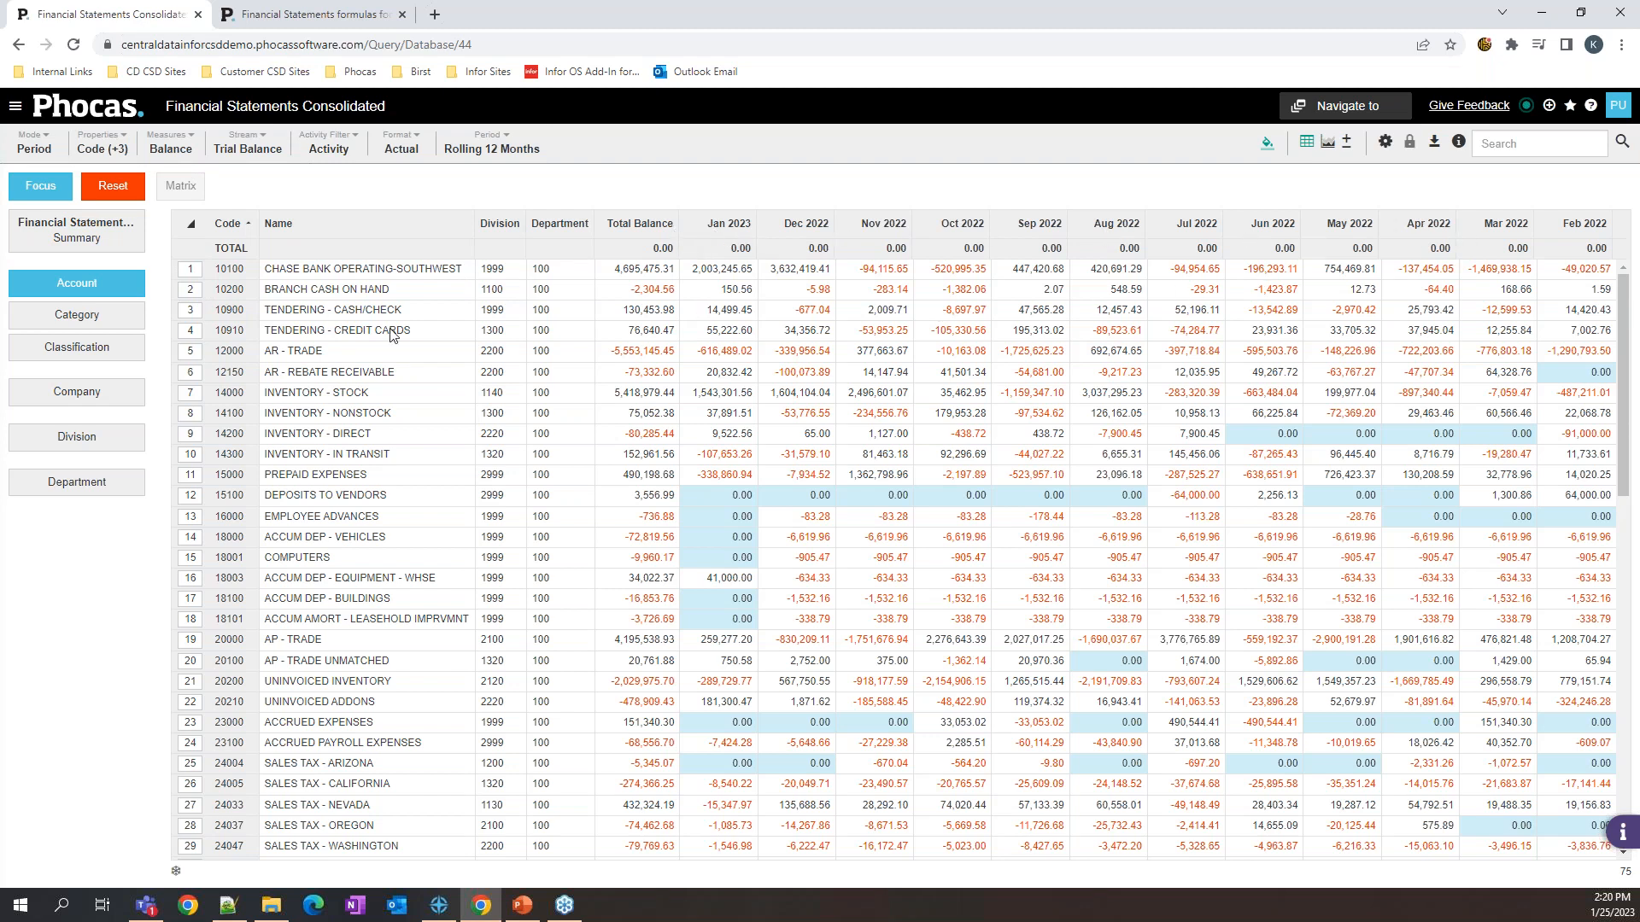
Step: Change the account query to Variance mode and set its period to 2022
left_click(34, 150)
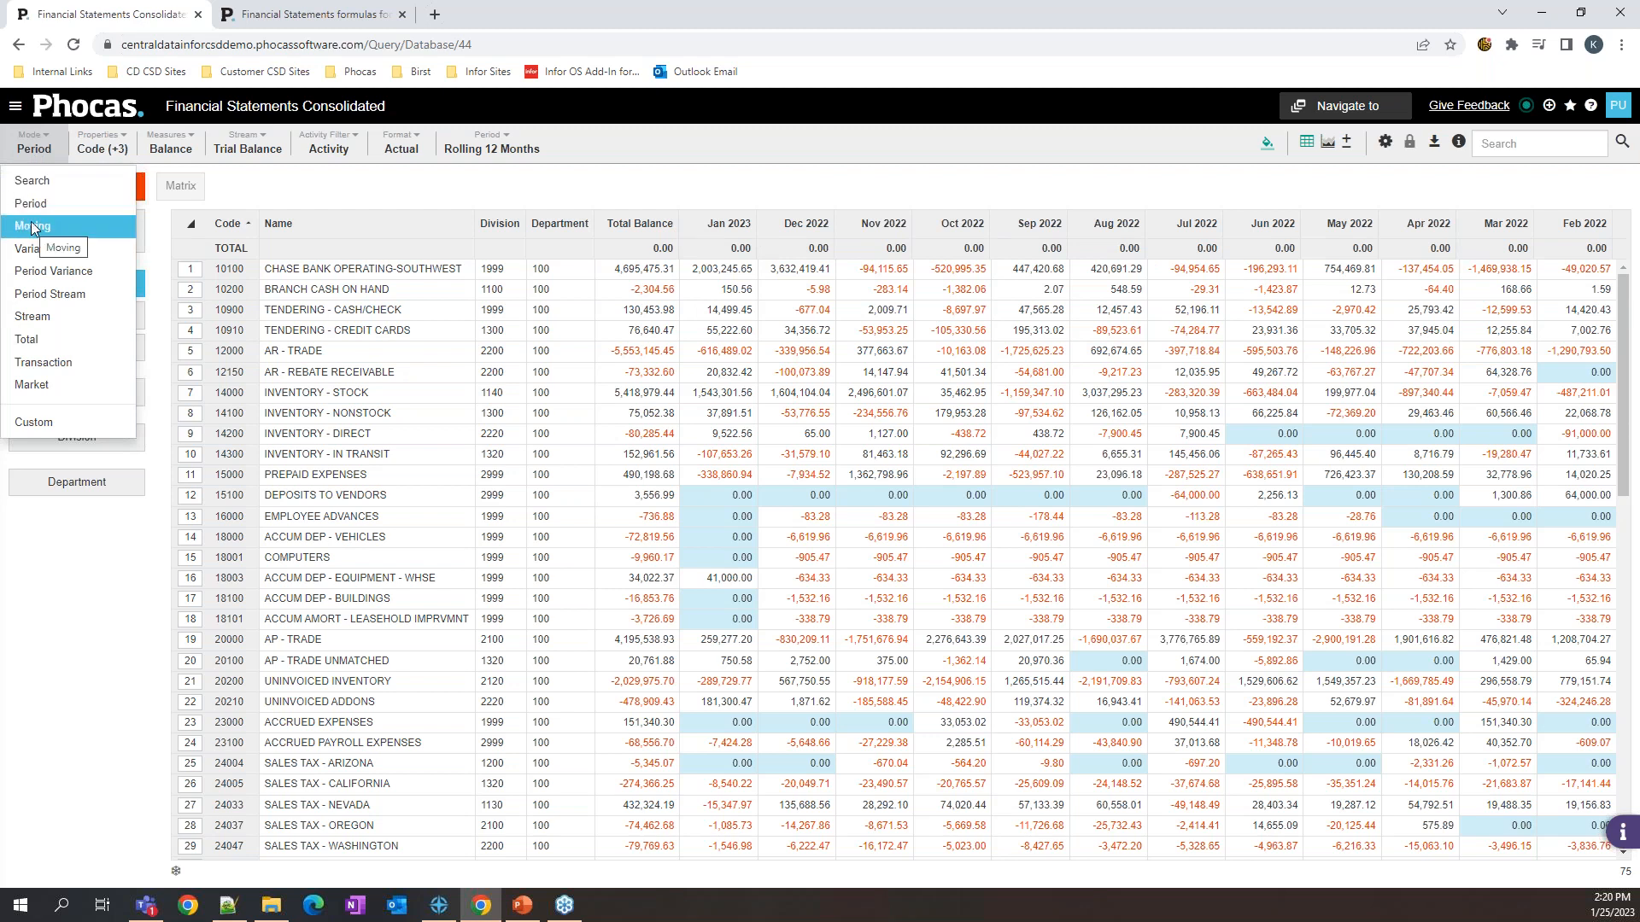
left_click(39, 246)
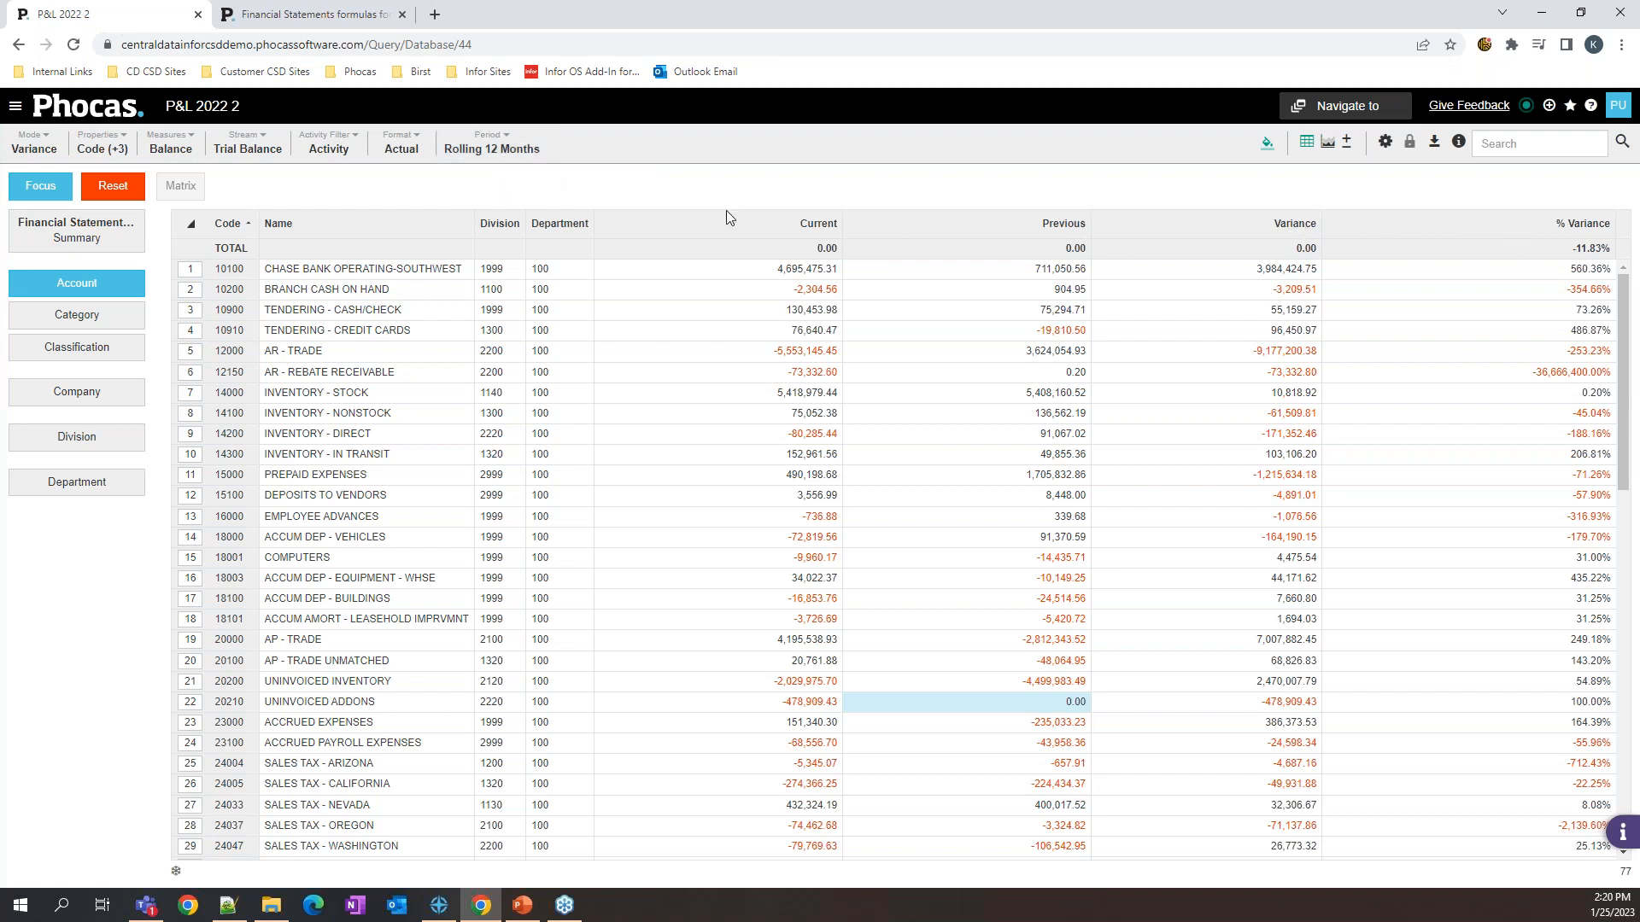
left_click(492, 145)
left_click(484, 286)
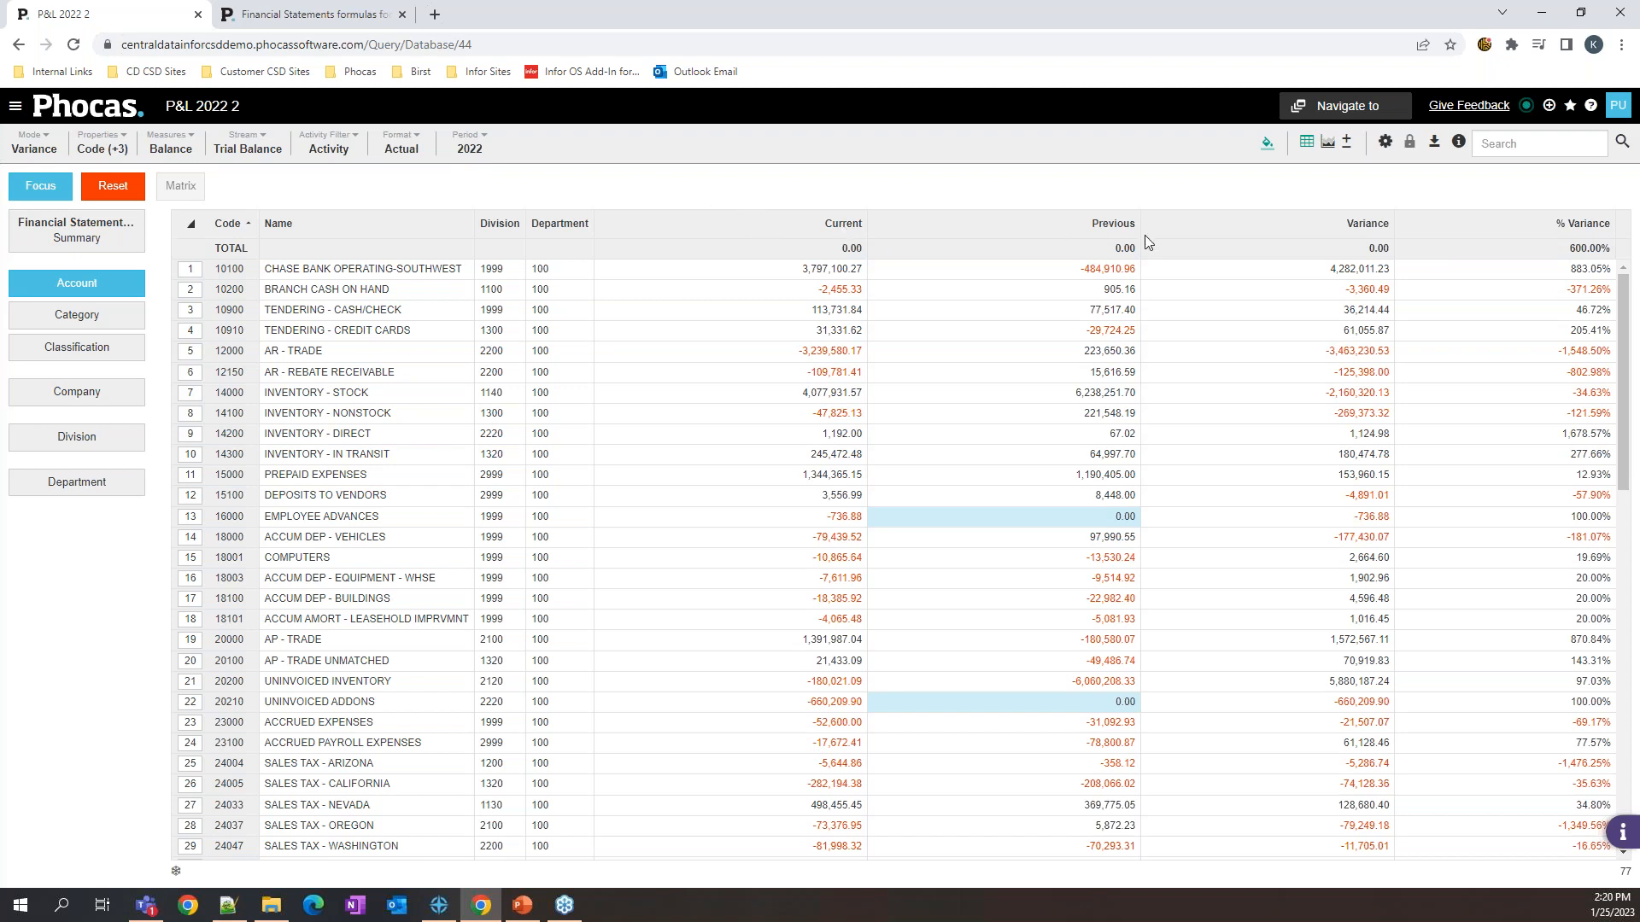
Step: Change the account query to Total mode and remove the Division and Department properties
left_click(34, 145)
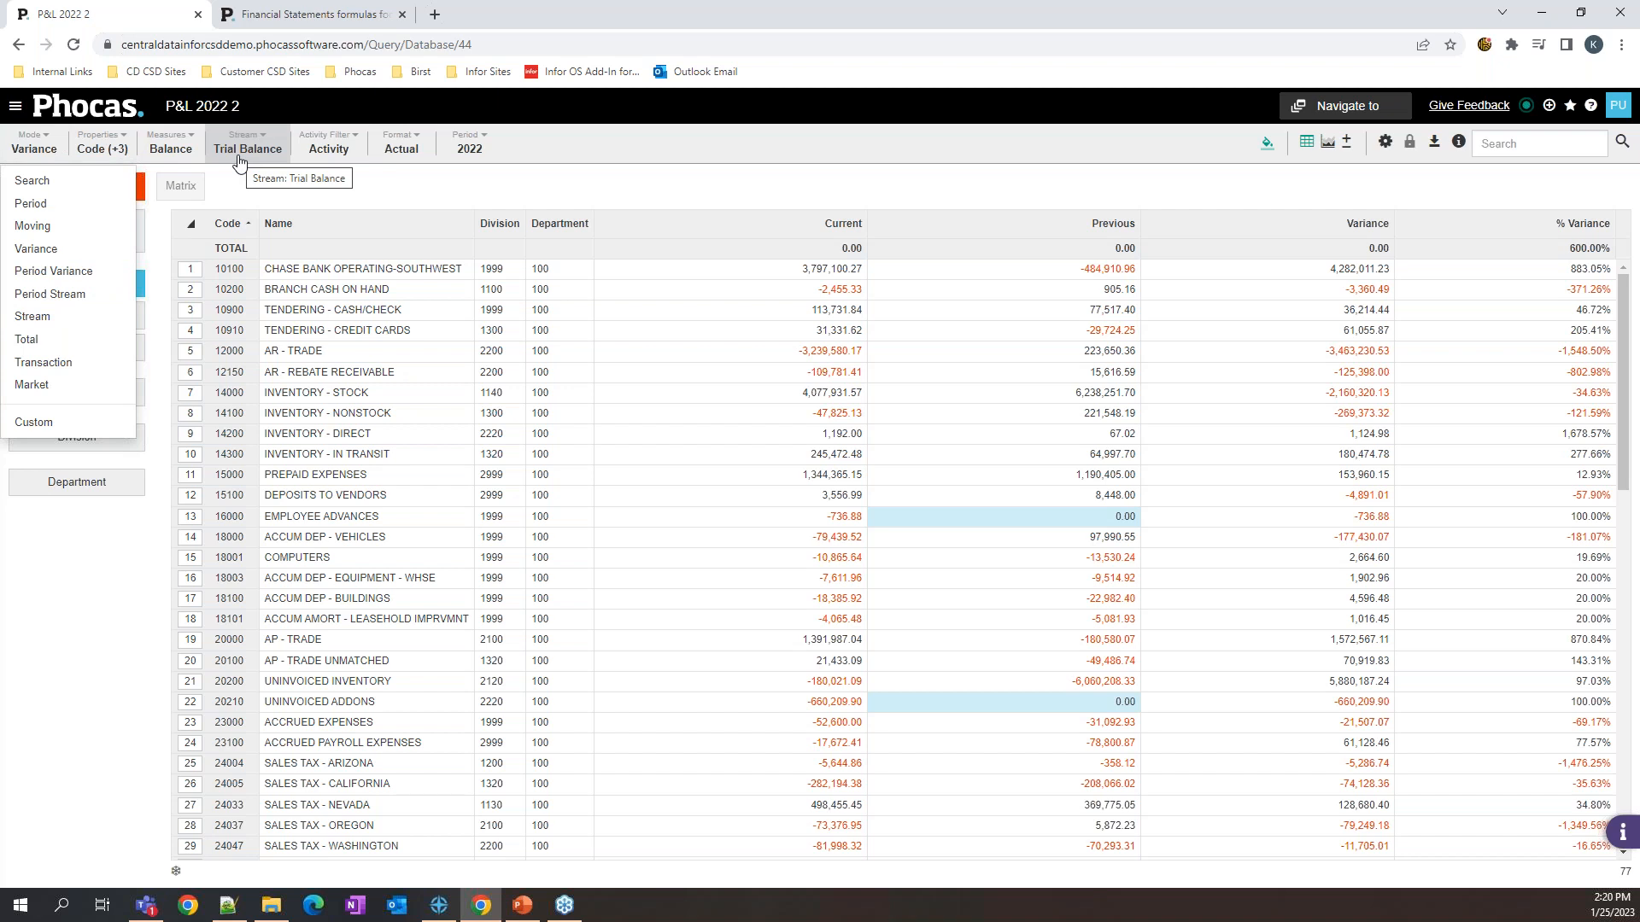
left_click(29, 339)
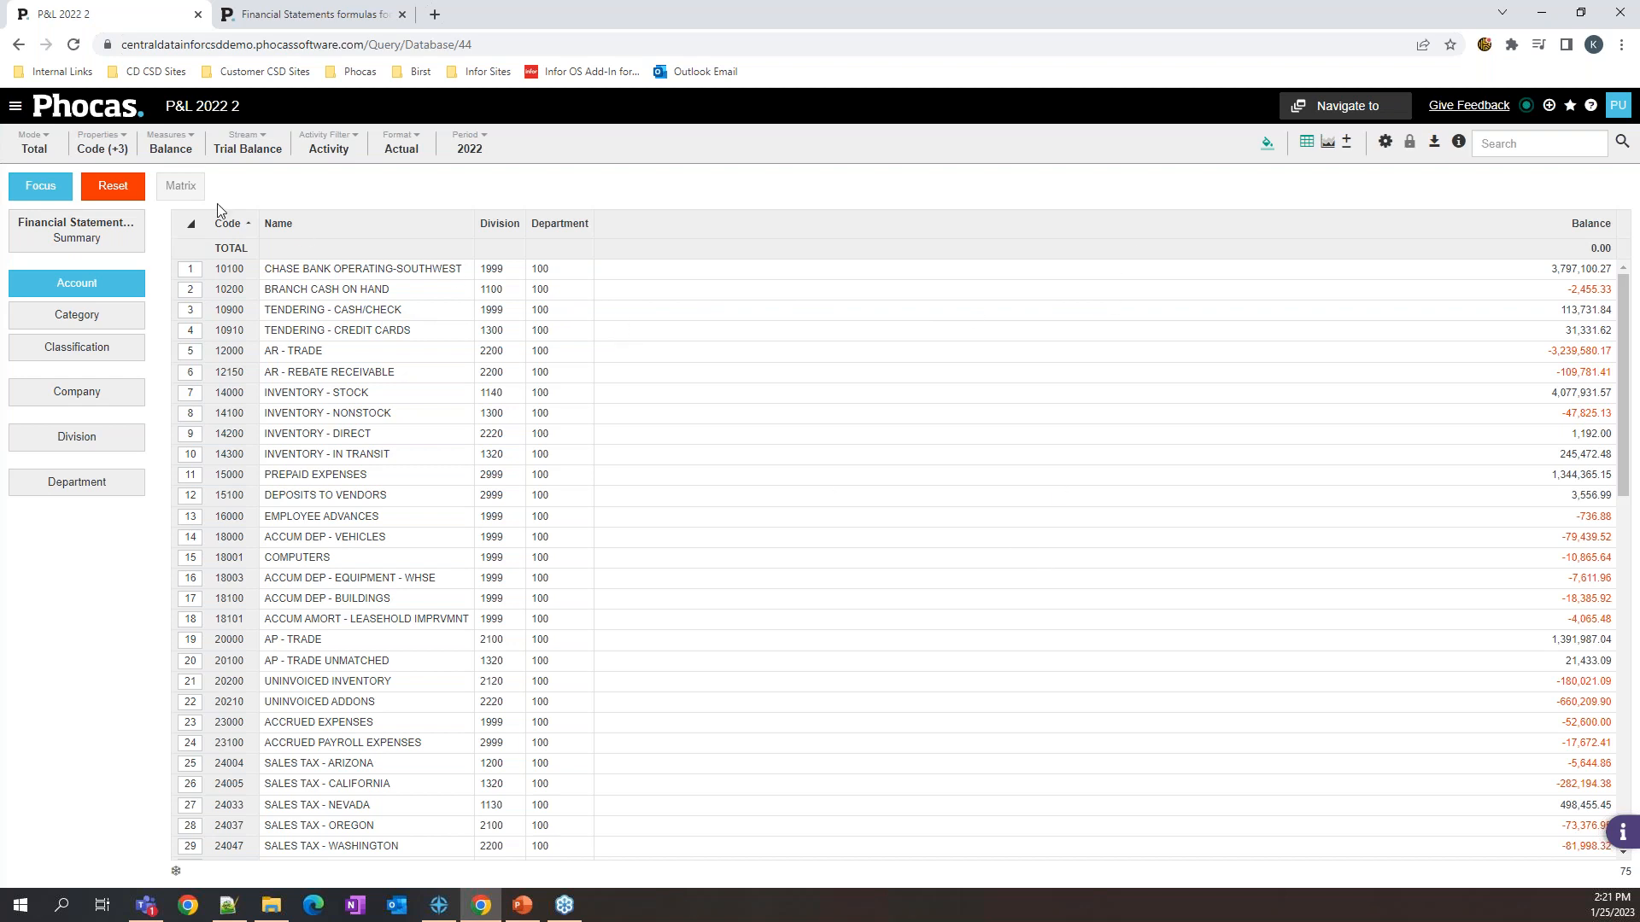
left_click(101, 151)
left_click(141, 309)
left_click(143, 331)
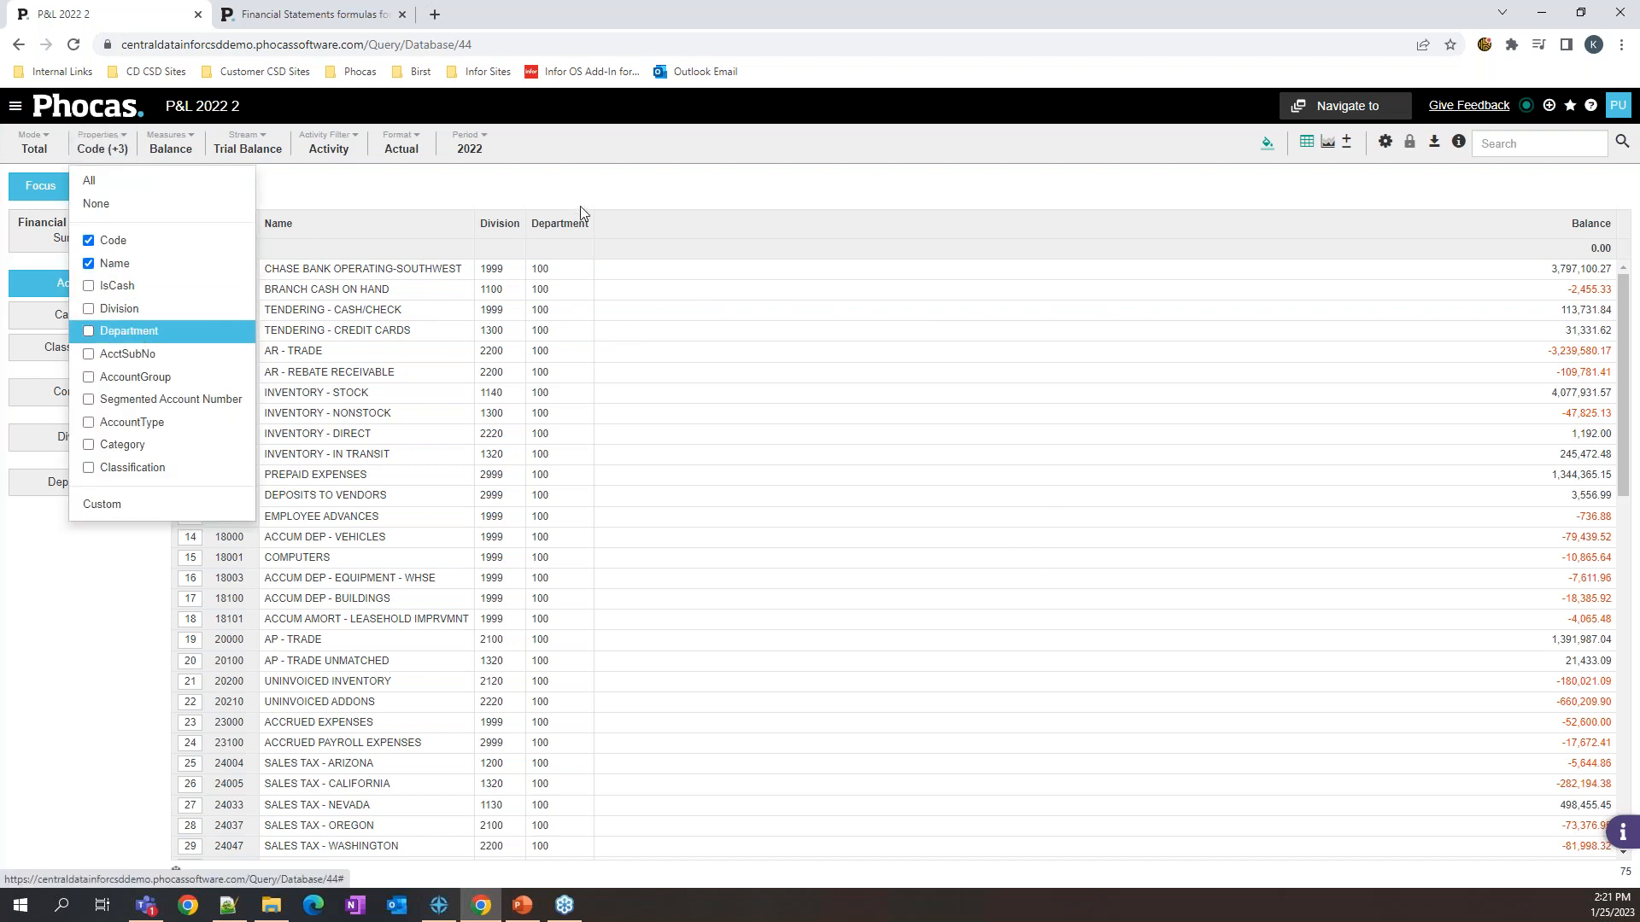
left_click(605, 186)
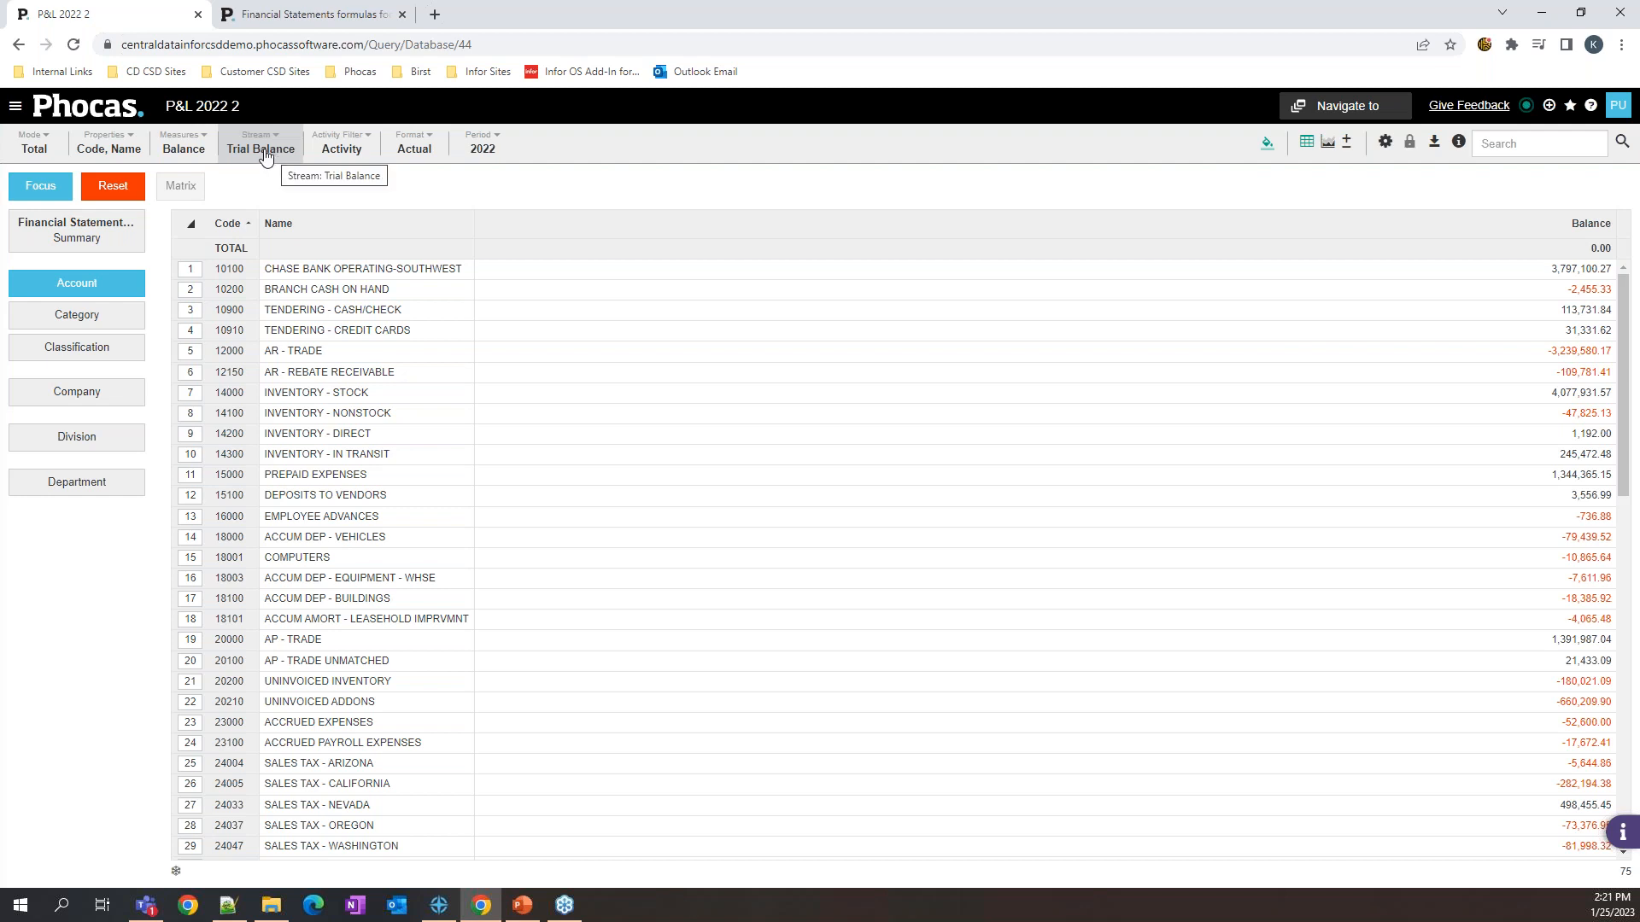
Step: Change the stream to Profit and Loss and focus on the six accounts from SALES (40000) to ORDER DISCOUNT (43100)
left_click(265, 153)
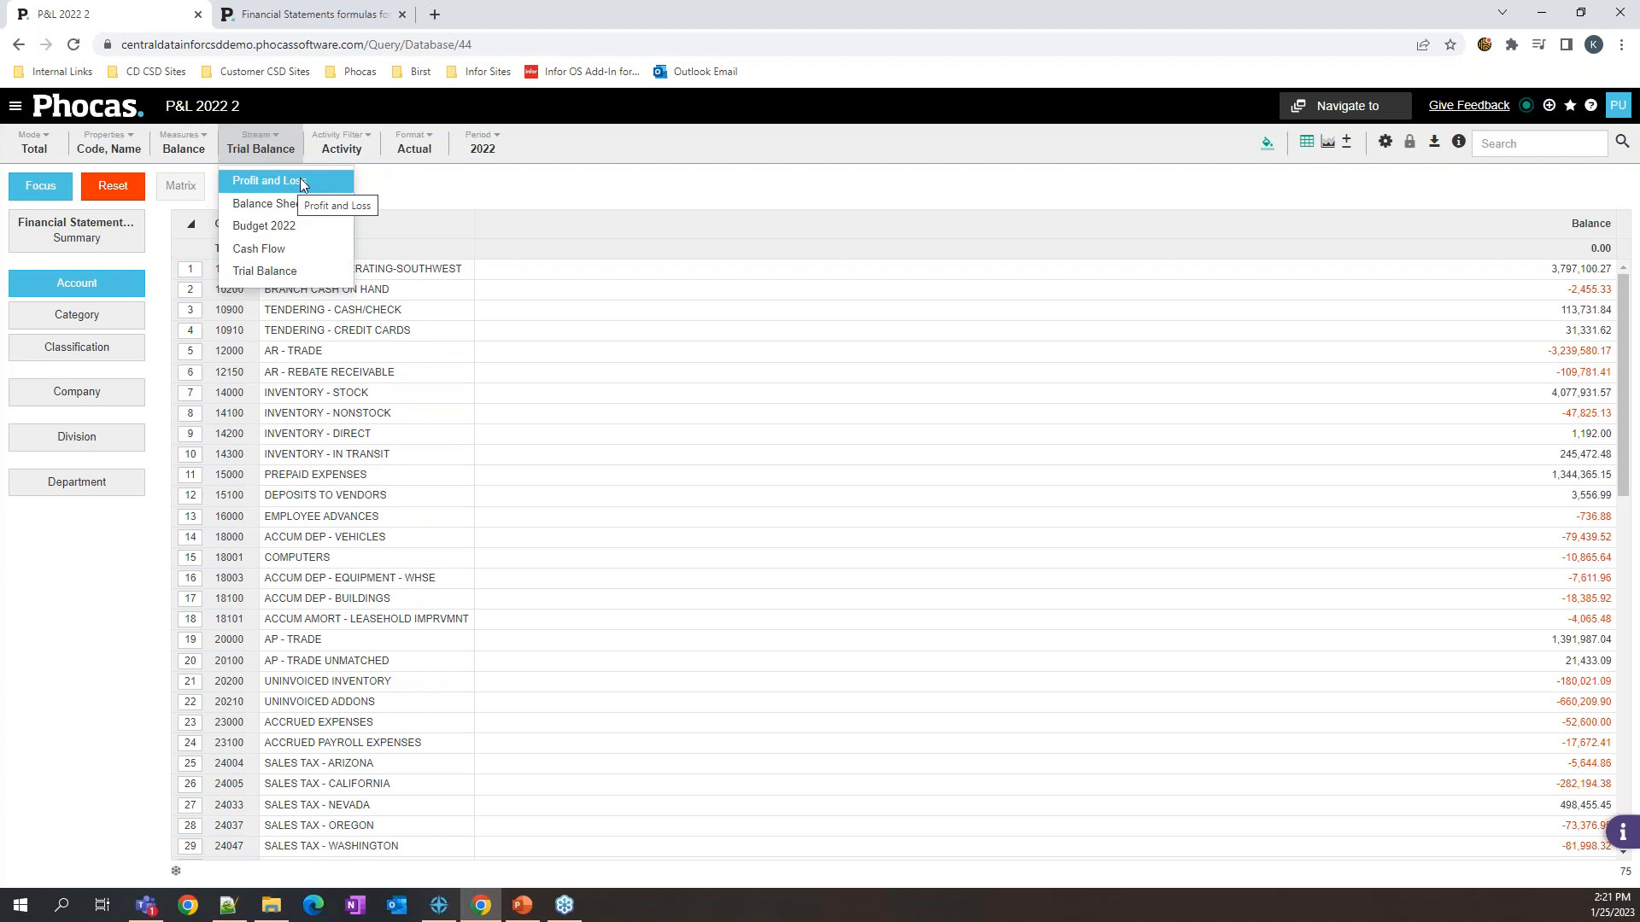
left_click(291, 182)
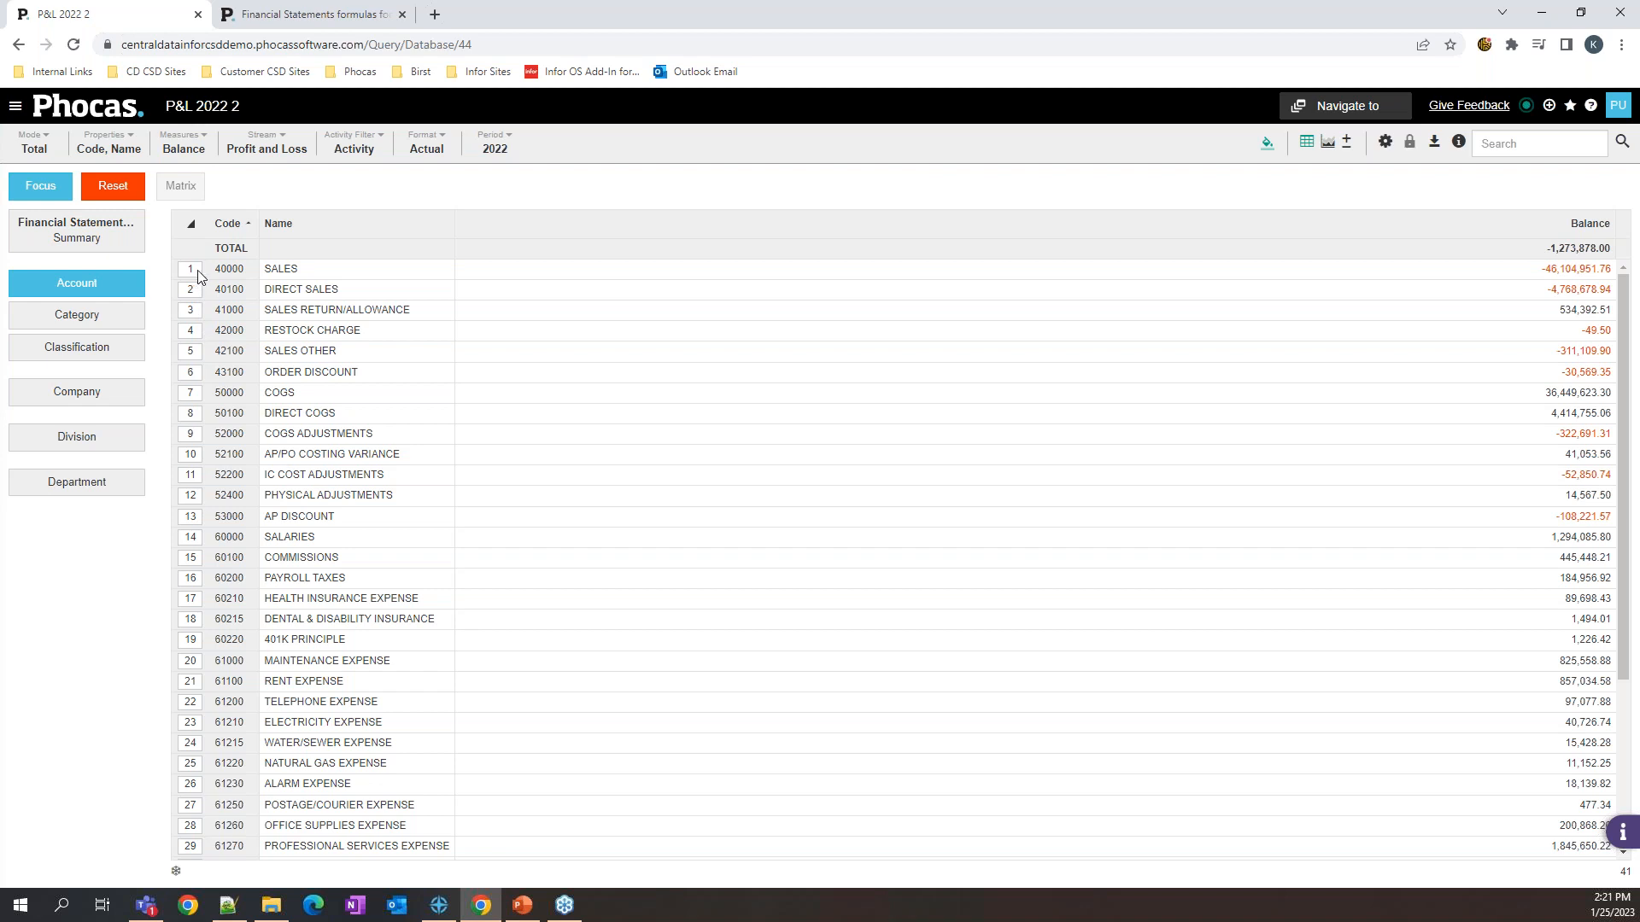
left_click_drag(190, 277, 182, 367)
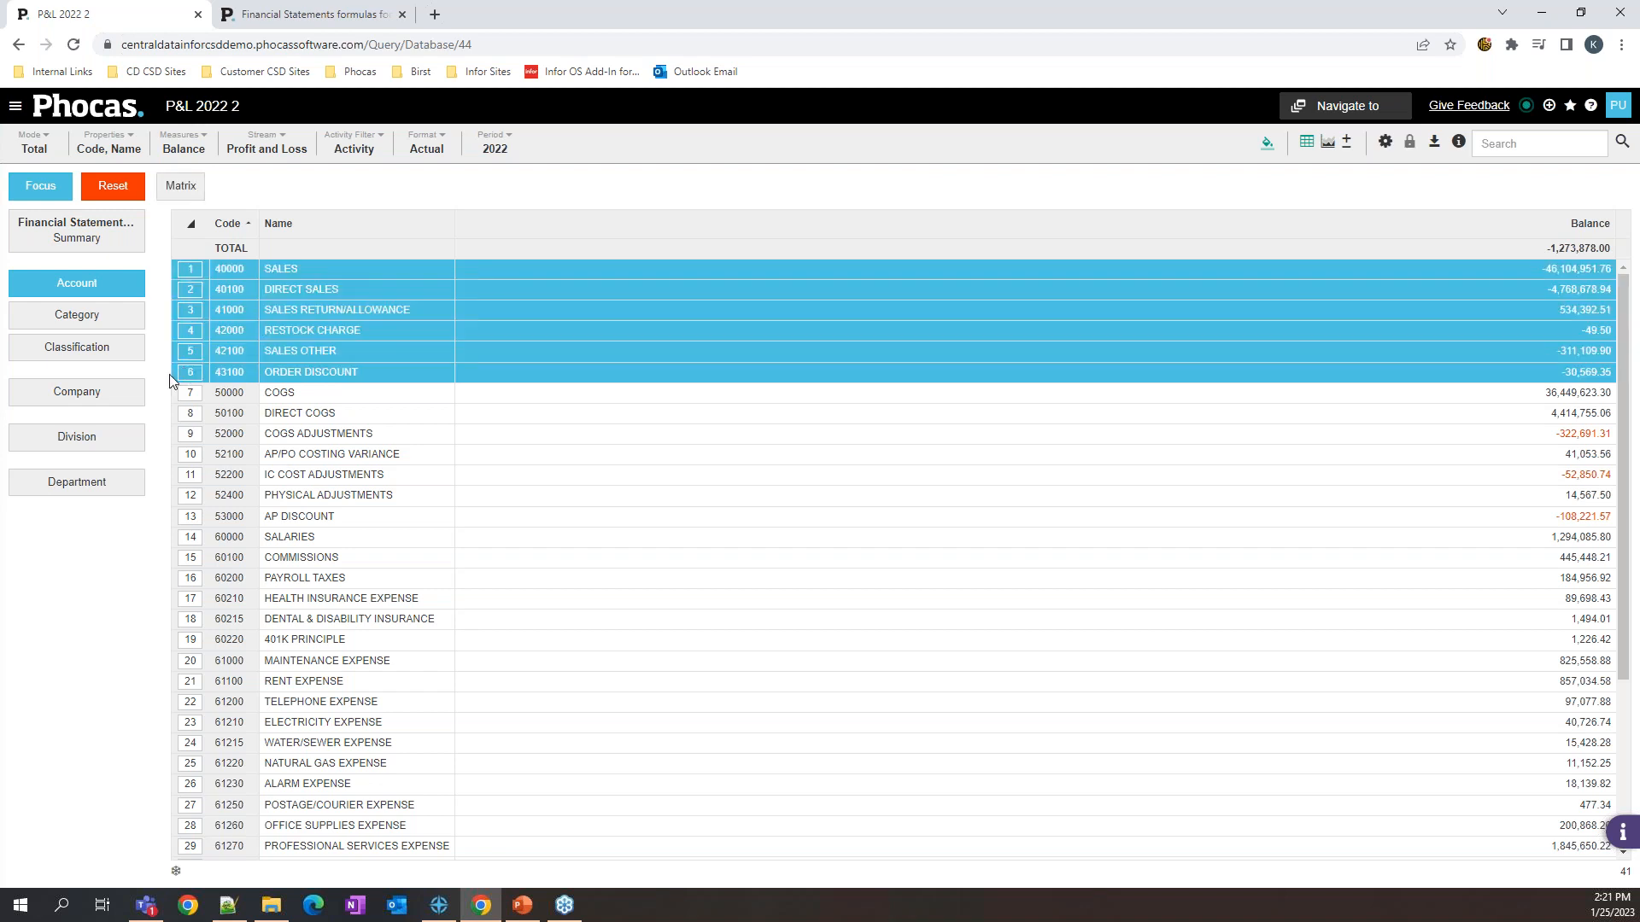
left_click(40, 188)
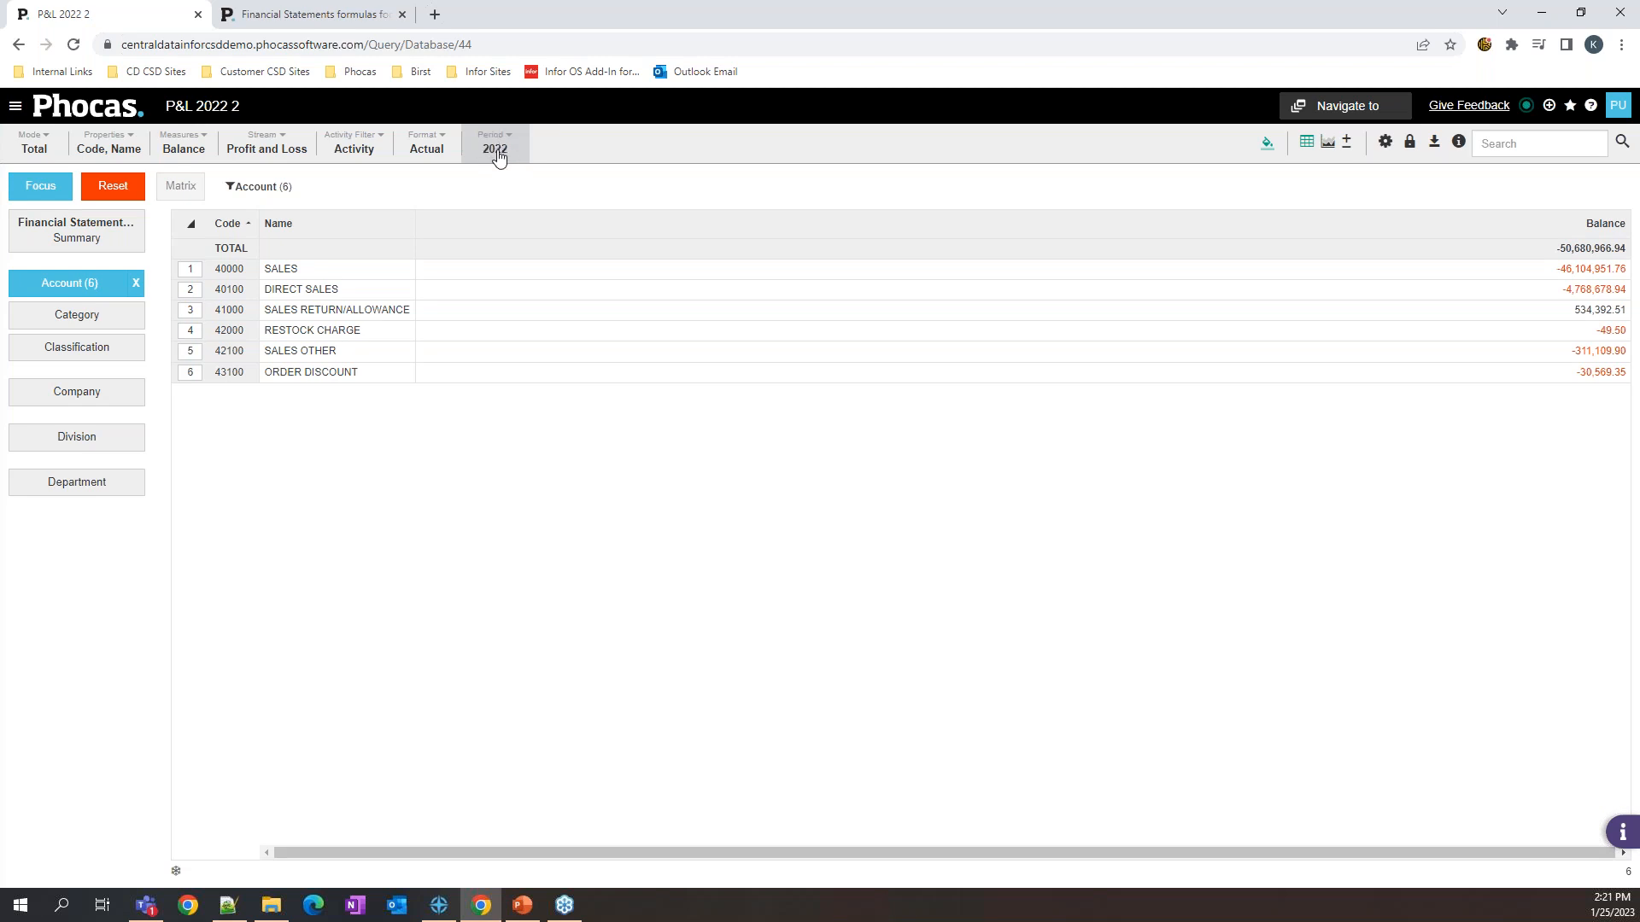
Step: Switch the filtered account query to Transaction mode and look through the 2022 transaction lines
left_click(41, 147)
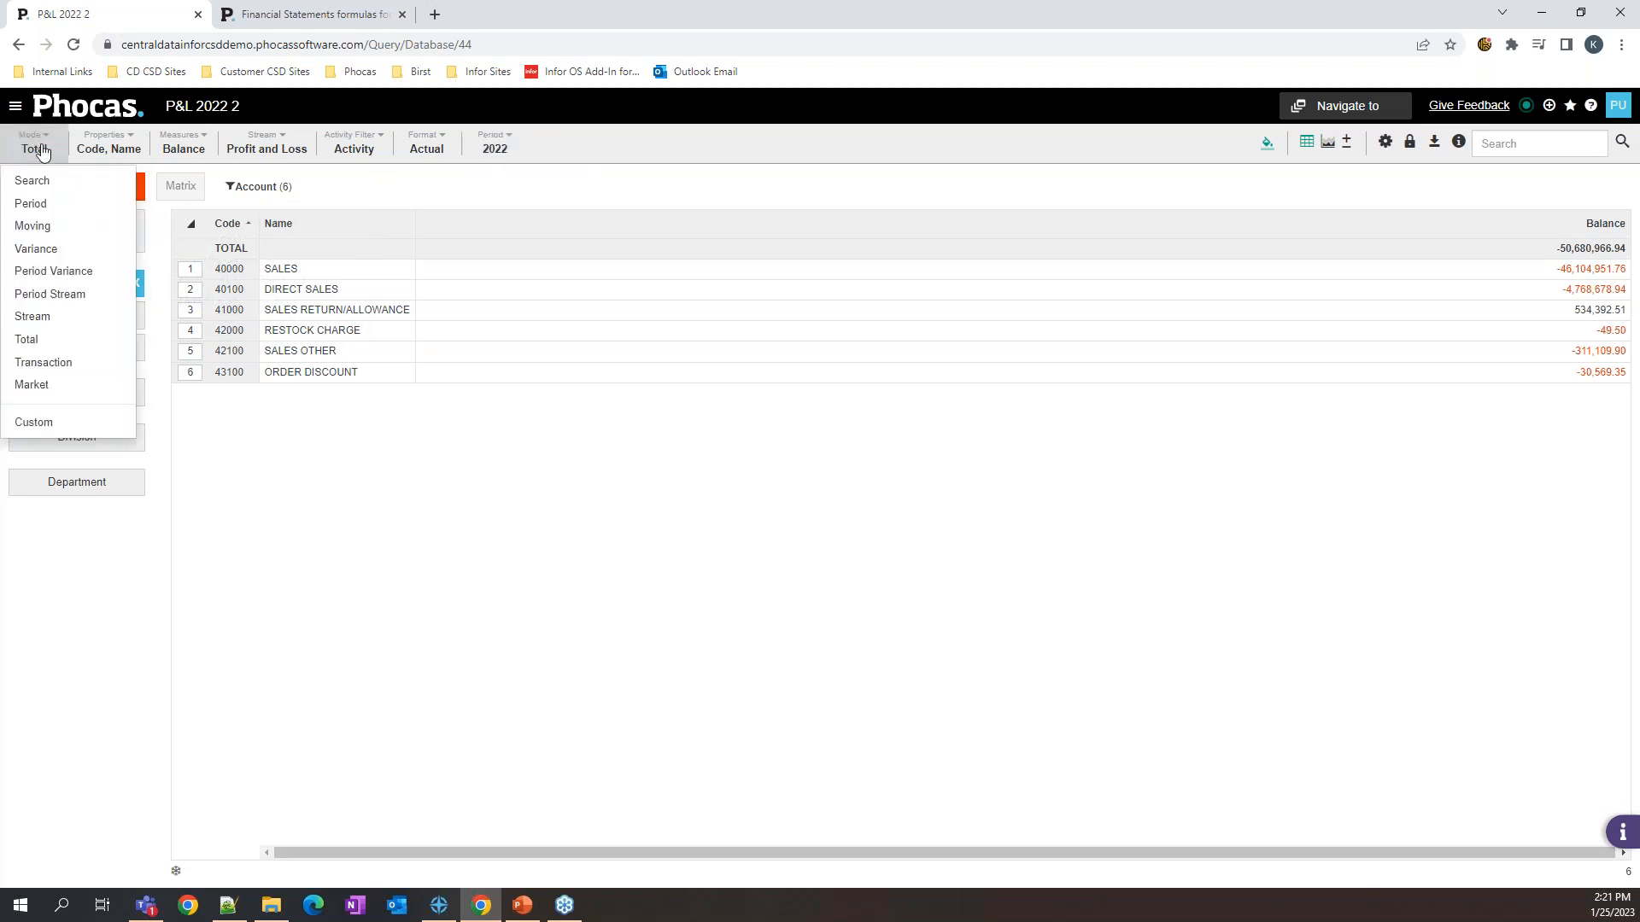
left_click(37, 357)
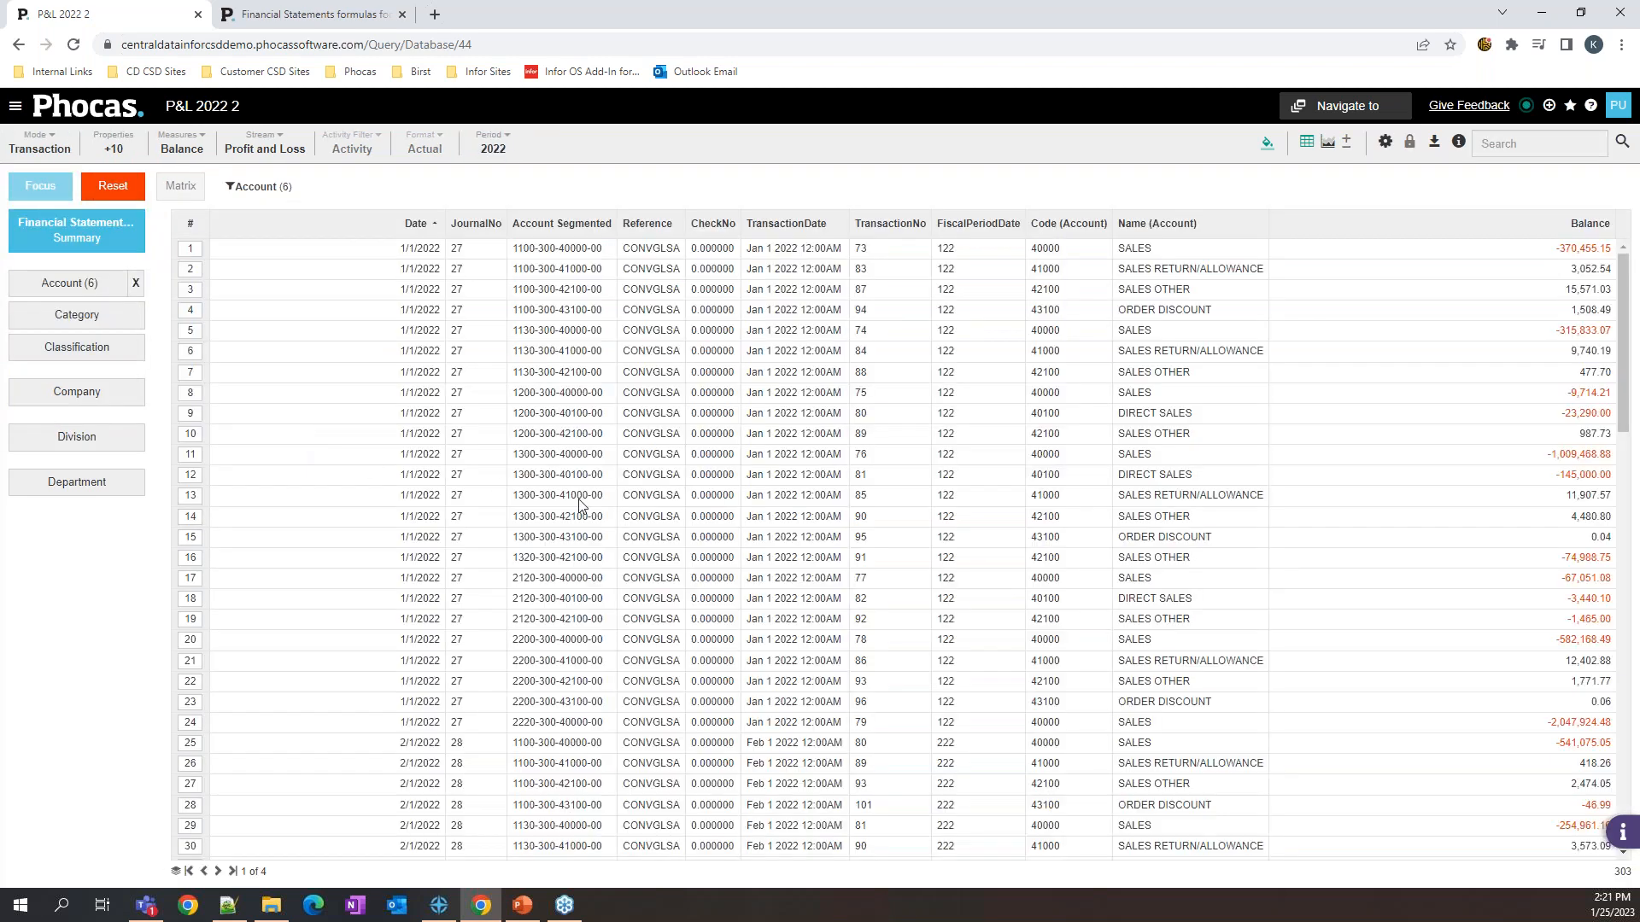
scroll(476, 332, "down", 1)
scroll(476, 333, "down", 15)
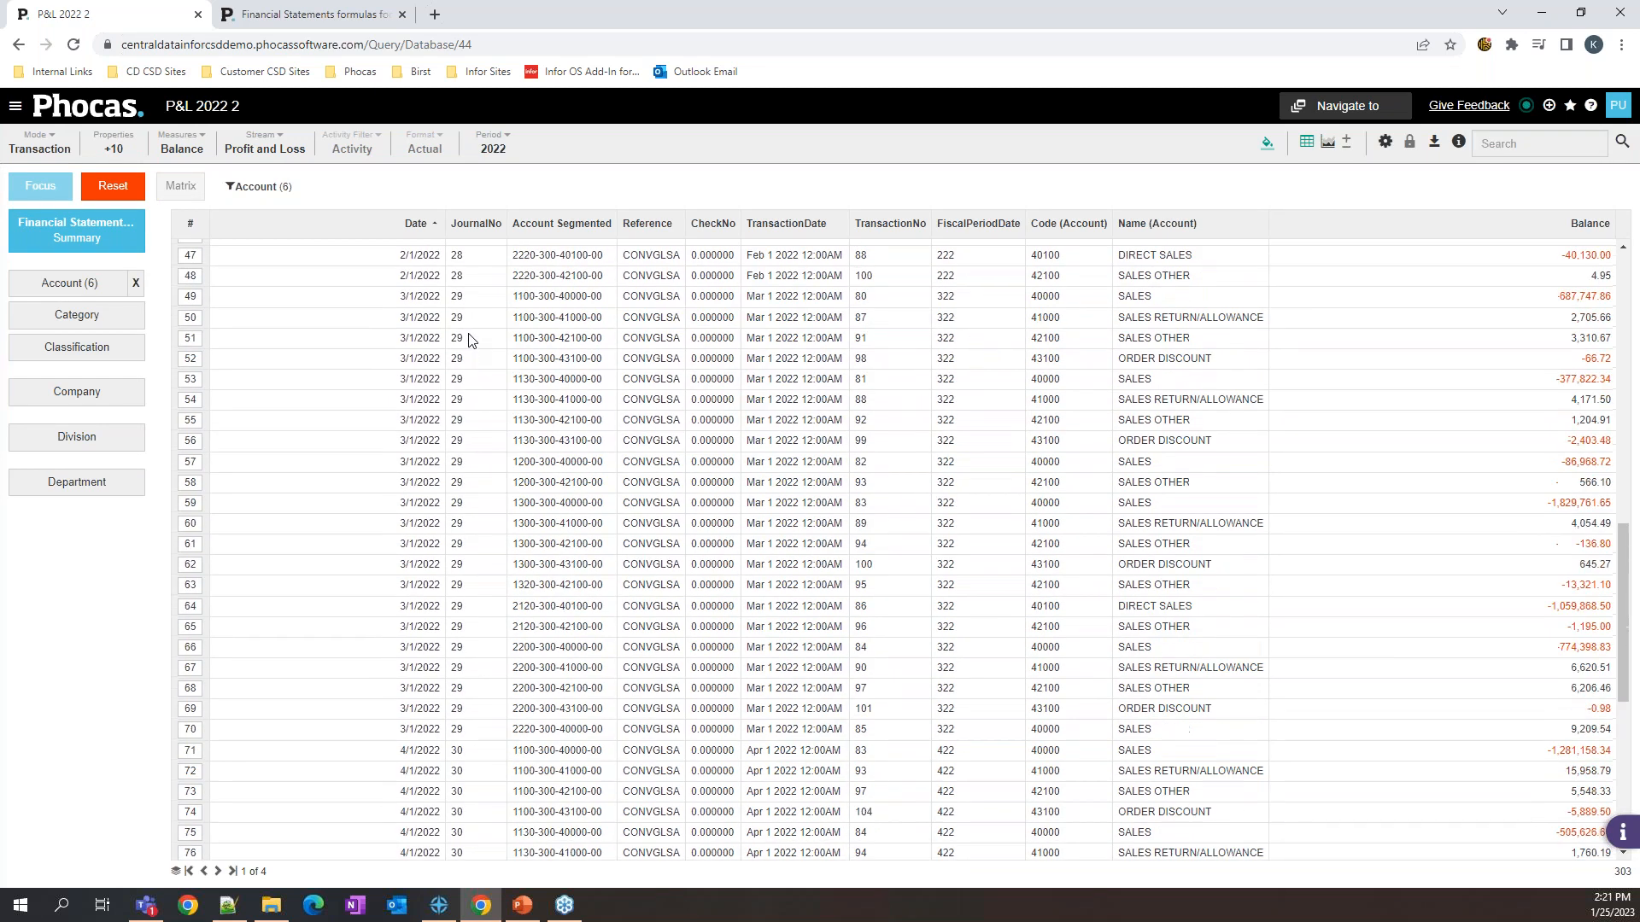
scroll(470, 340, "up", 15)
mouse_move(269, 195)
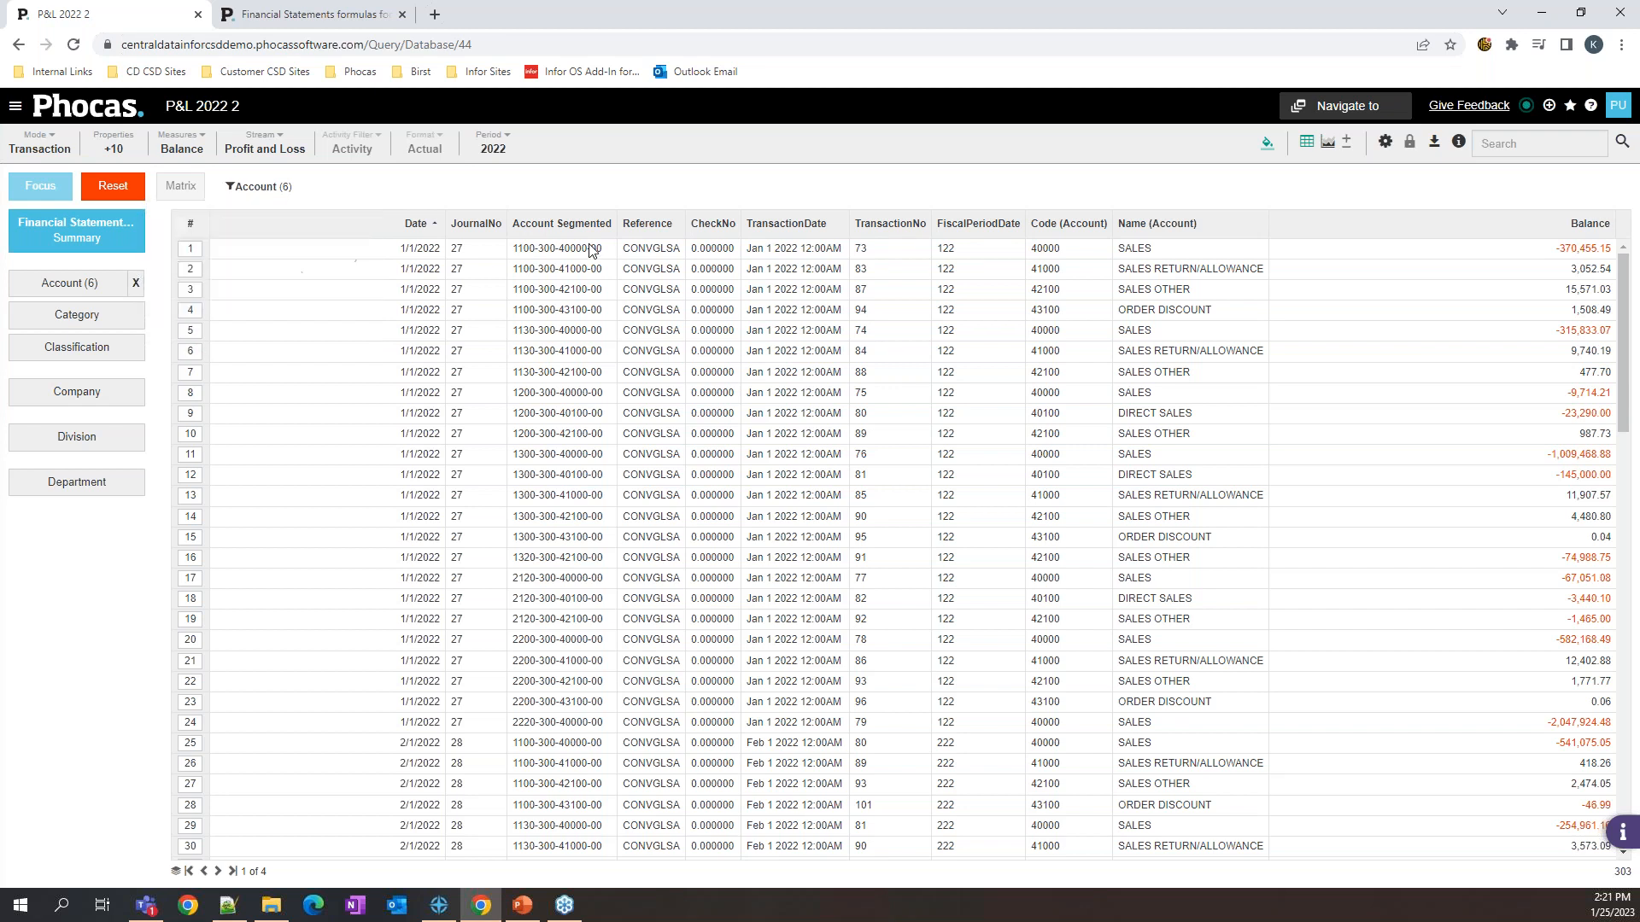
scroll(781, 354, "down", 5)
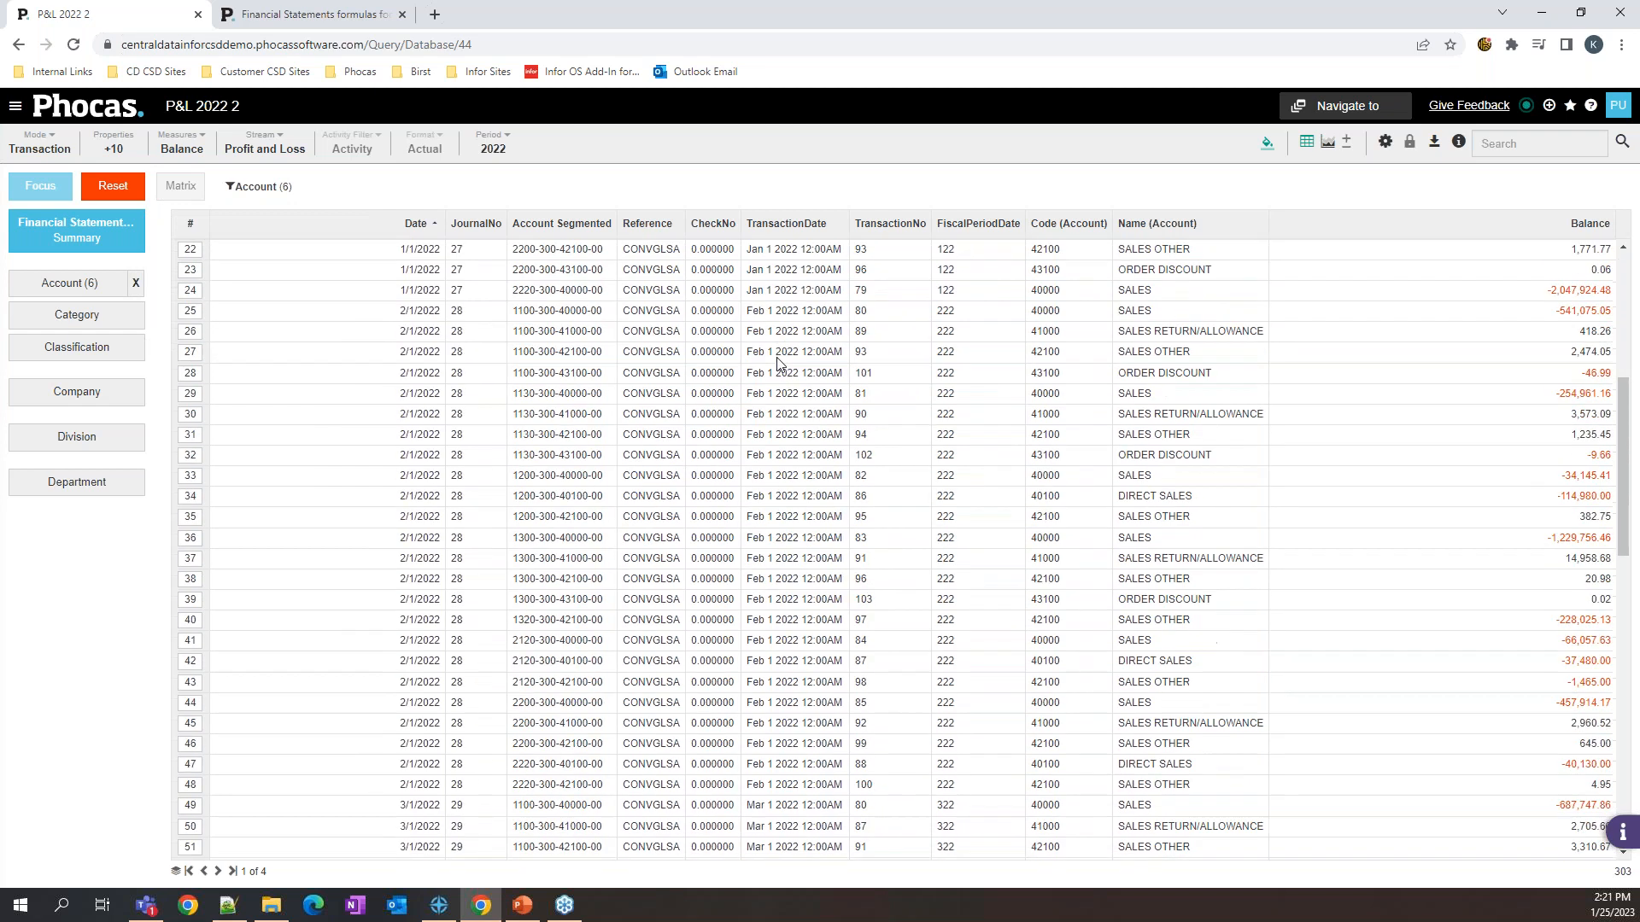
scroll(782, 355, "up", 5)
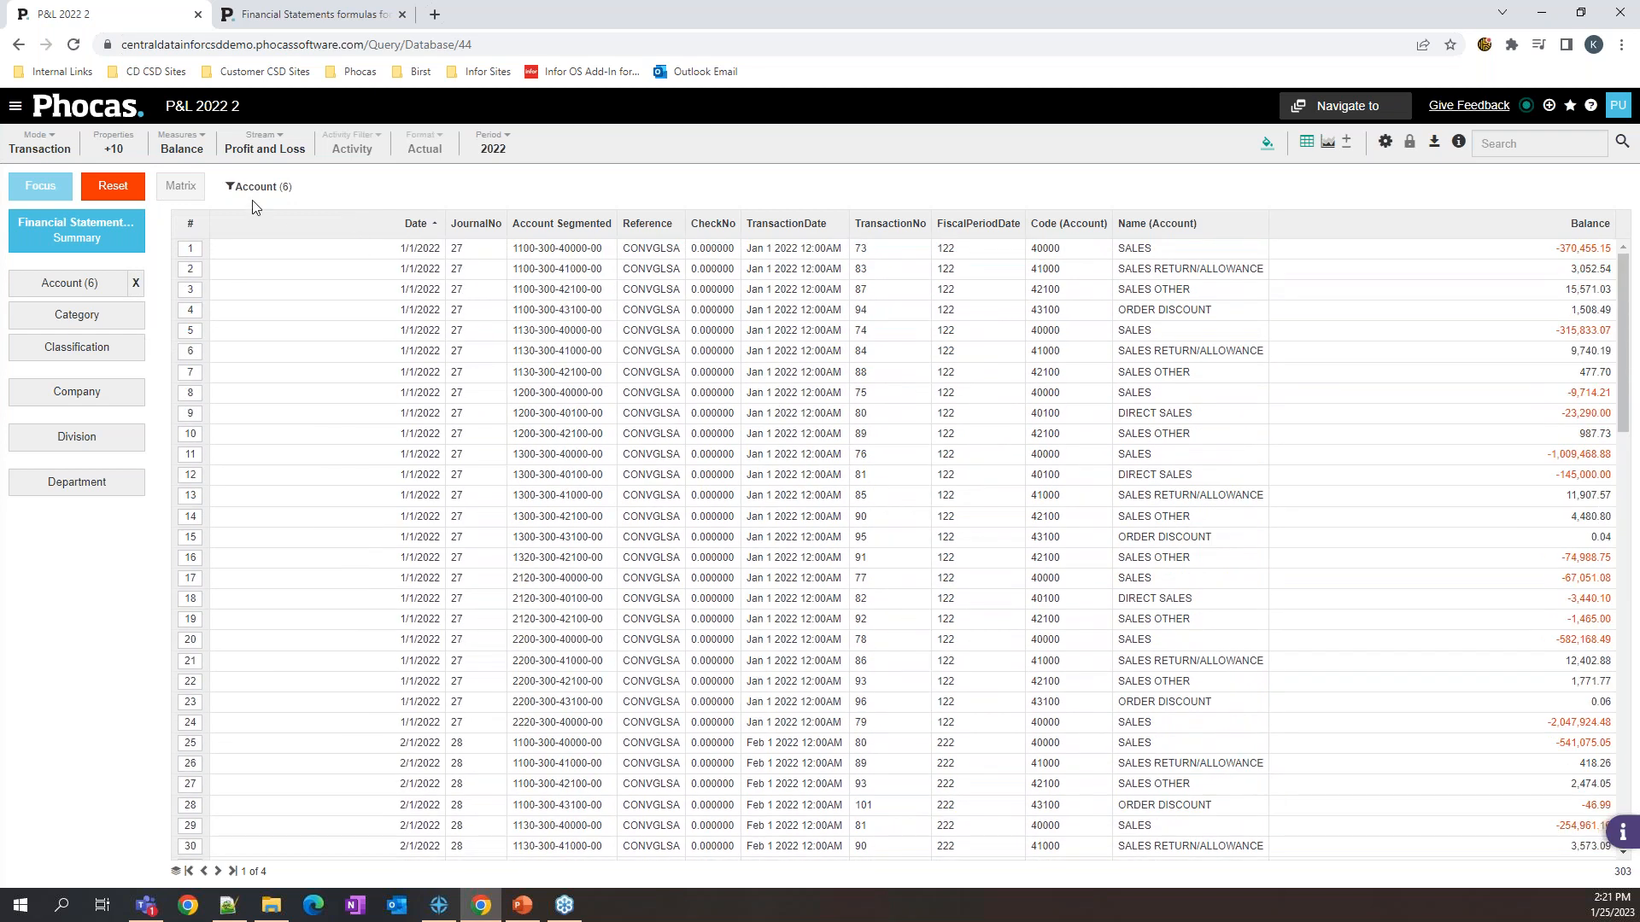
Step: In the transaction query's properties, include the Division and Department properties of Account
left_click(114, 147)
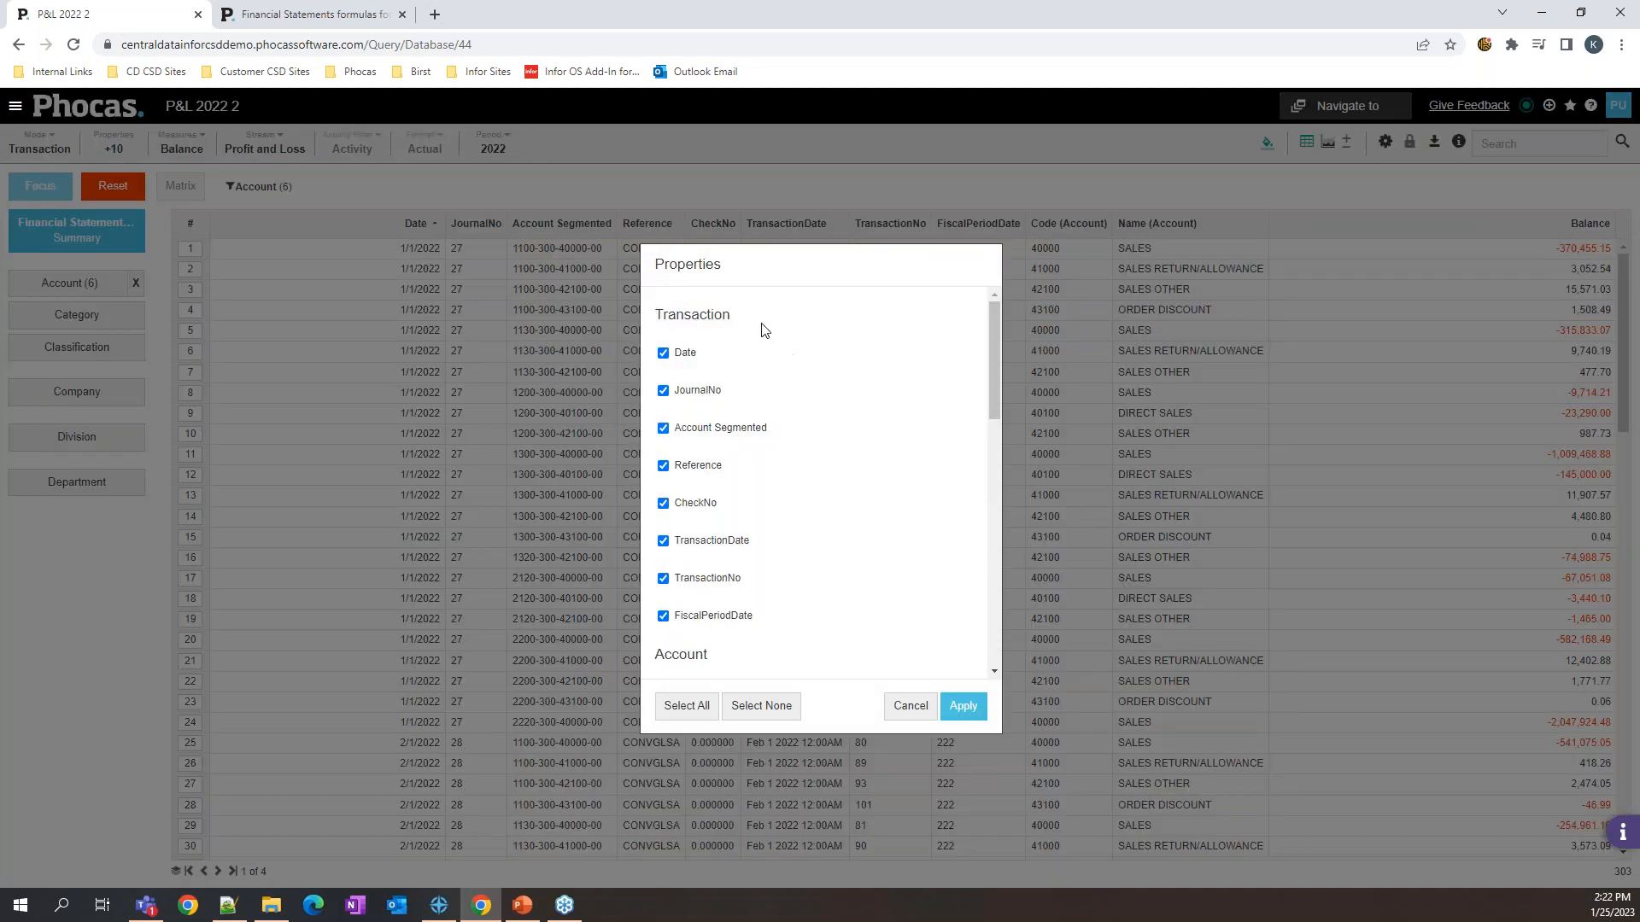
scroll(756, 395, "down", 2)
scroll(760, 400, "down", 2)
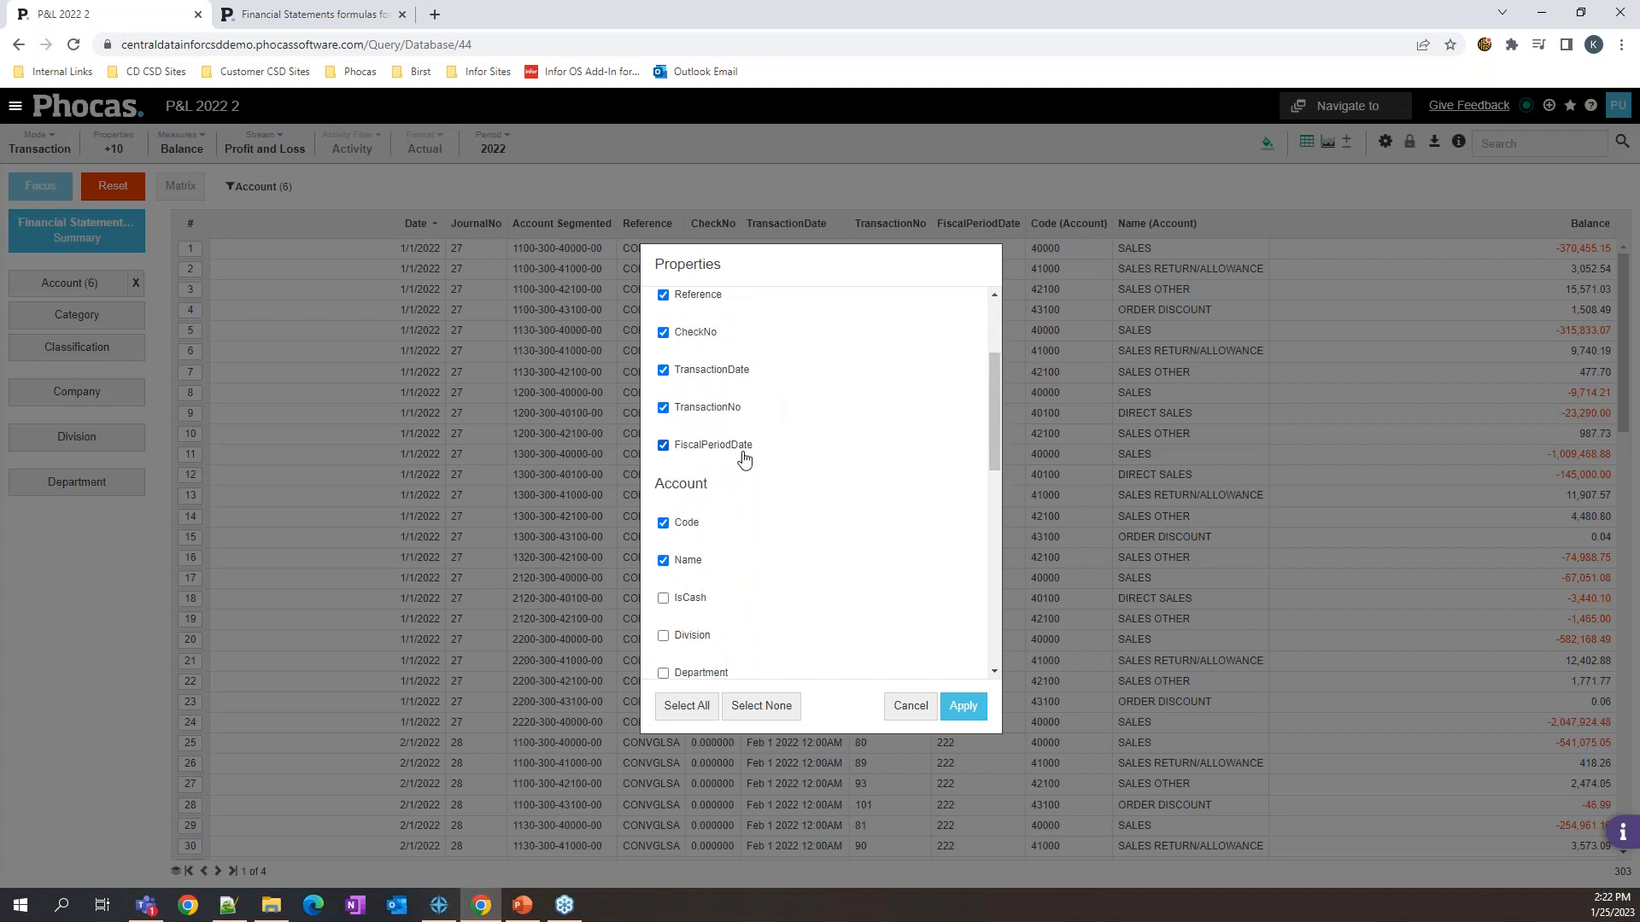
left_click(664, 465)
left_click(664, 503)
Step: Include the Code properties of Category, Classification, Company, Division and Department, and apply the property changes to the transaction list
scroll(725, 512, "down", 4)
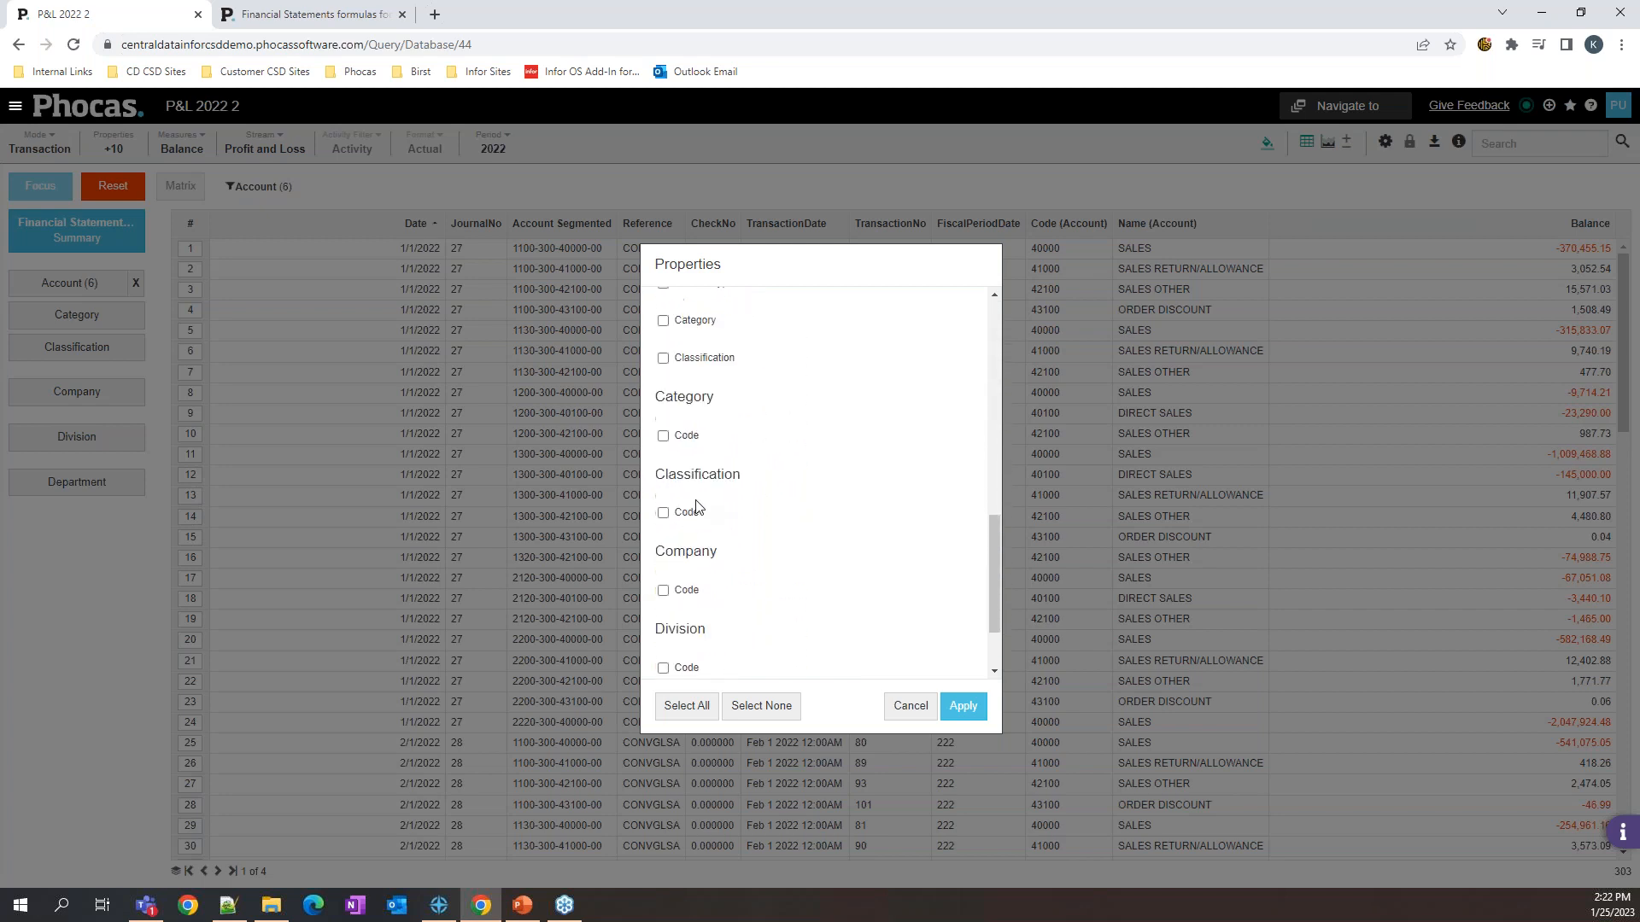
scroll(696, 506, "up", 1)
left_click(662, 464)
left_click(662, 541)
left_click(664, 618)
scroll(743, 568, "down", 2)
left_click(662, 565)
left_click(664, 643)
left_click(963, 705)
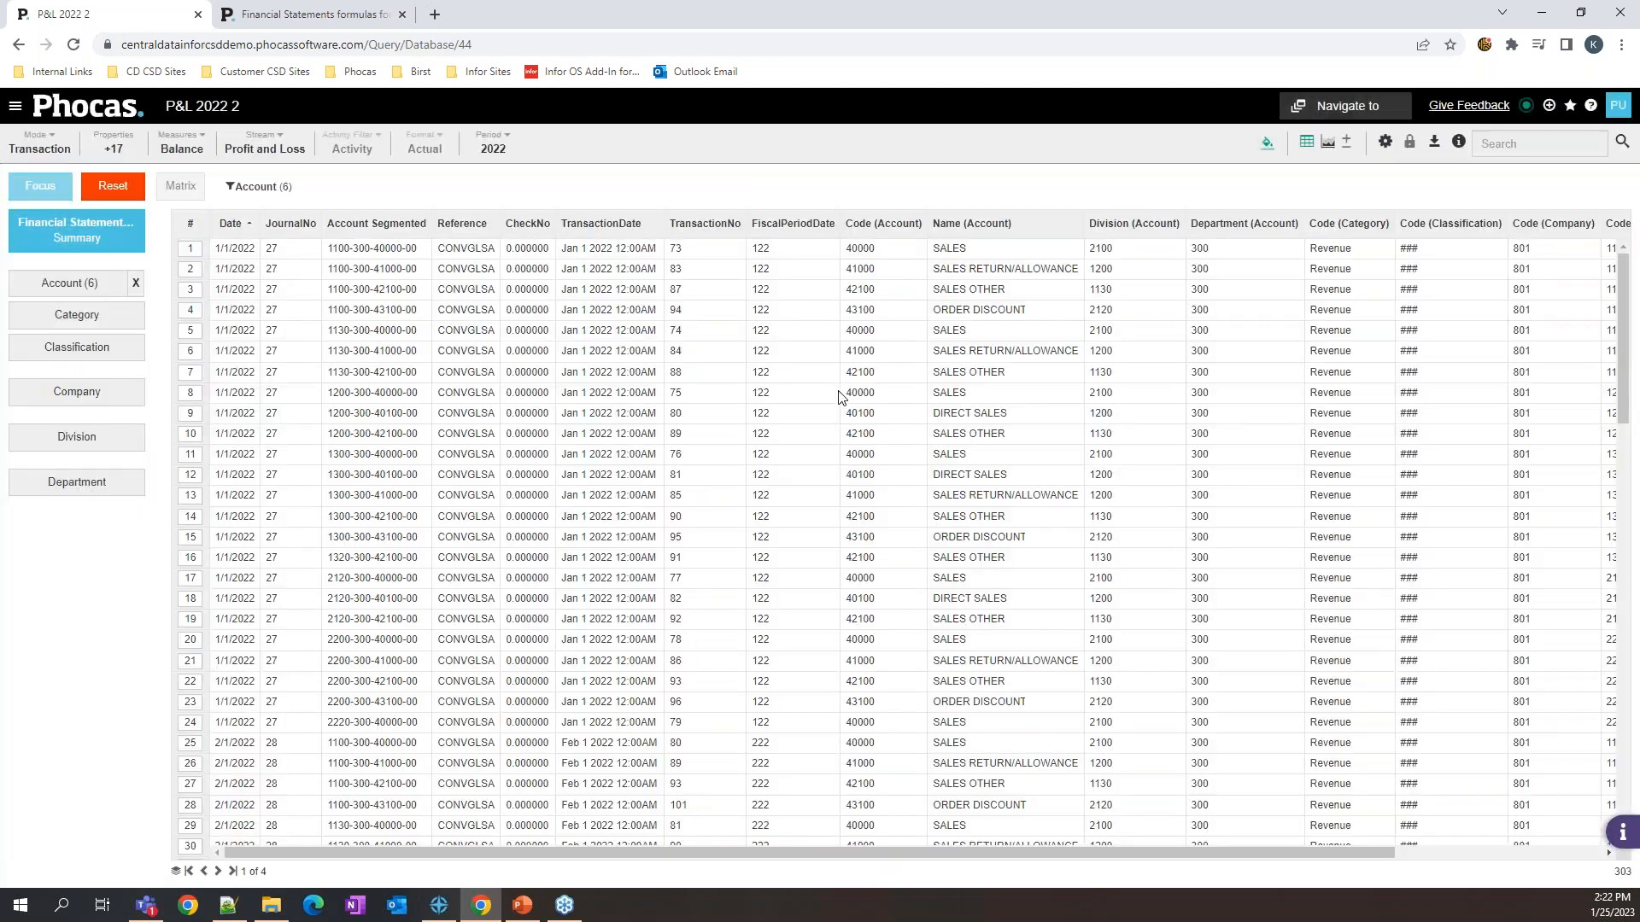
mouse_move(508, 853)
left_mouse_down()
mouse_move(718, 862)
mouse_move(510, 862)
left_mouse_up()
Step: Clear the account filter from the transaction list and return to the Account dimension
left_click(136, 283)
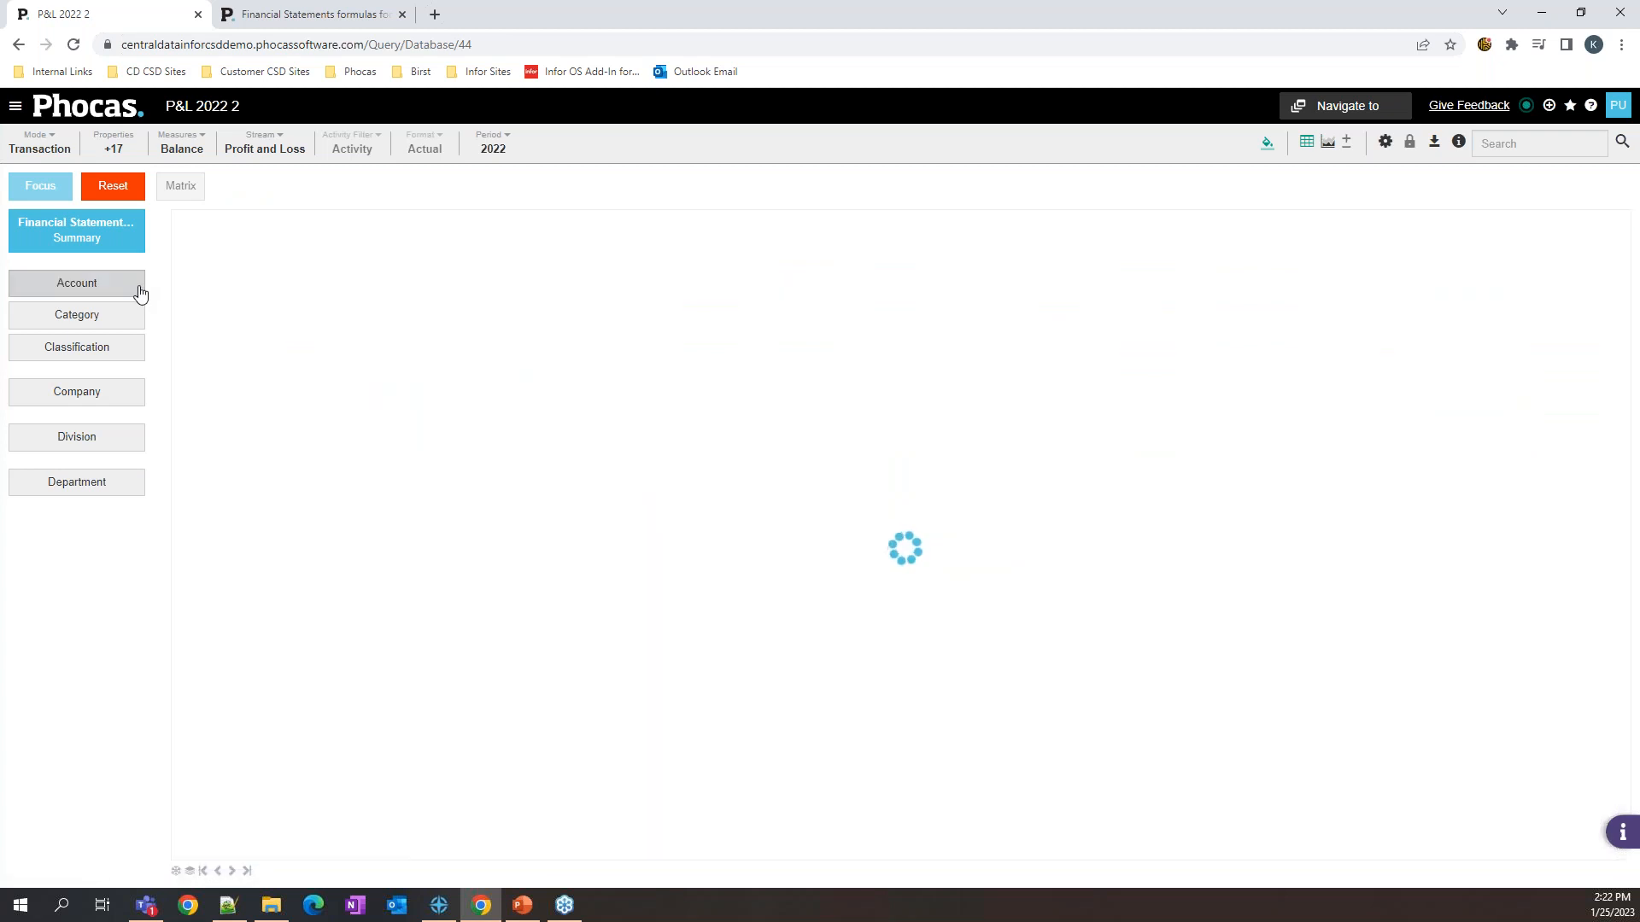
left_click(94, 287)
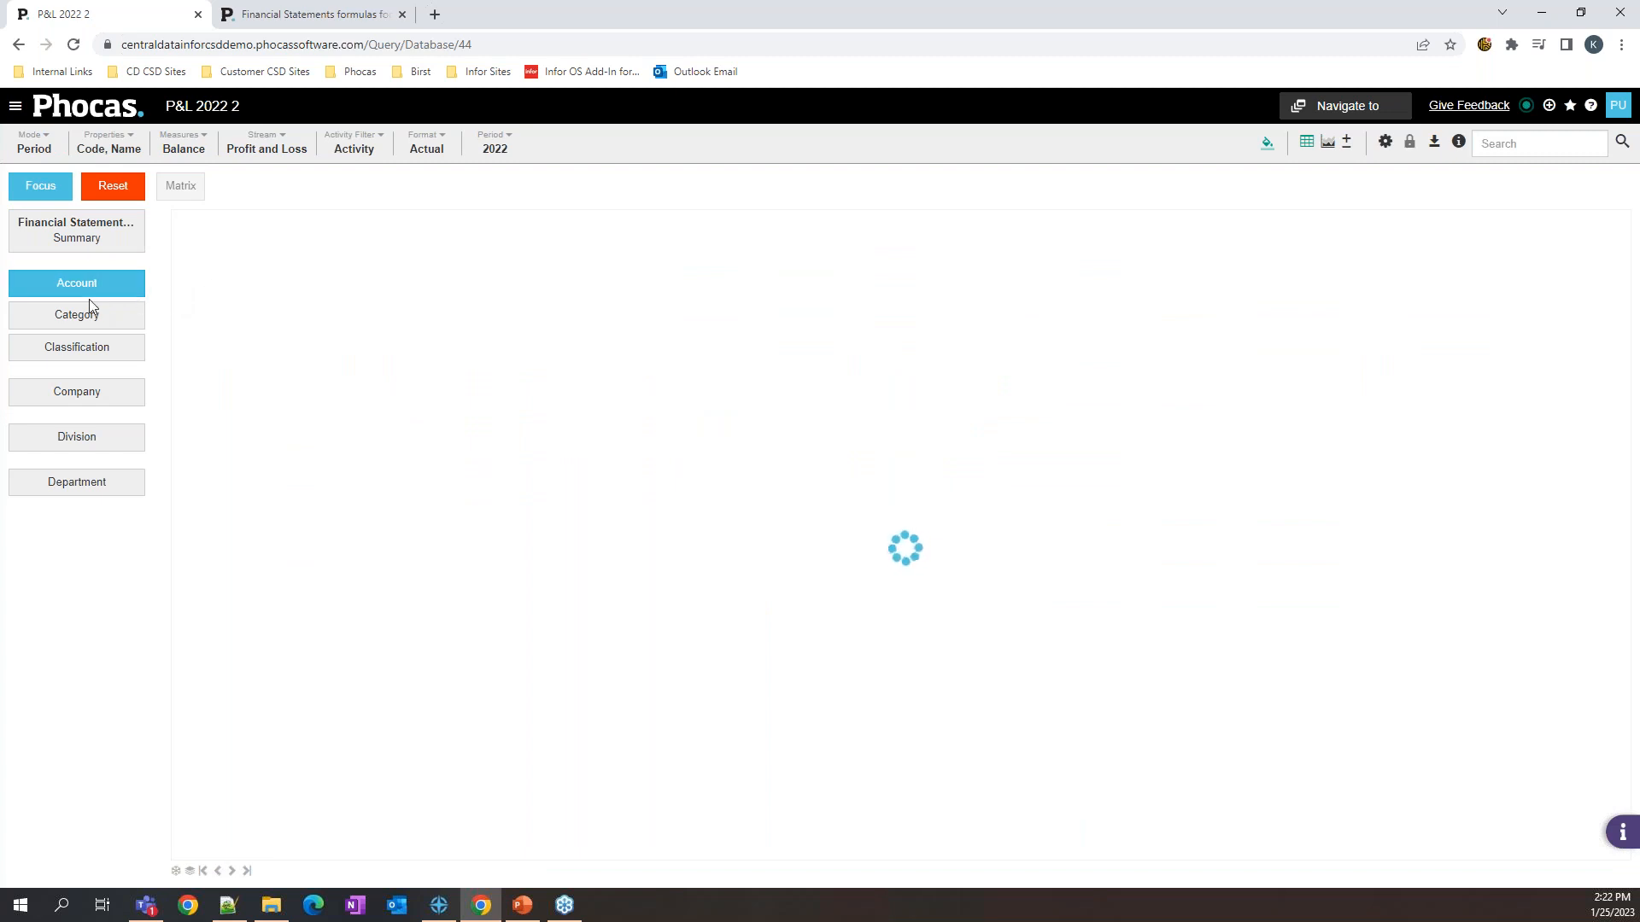
Step: Select accounts COGS through BANK FEES, plus OFFICE SUPPLIES, INSURANCE, ADVERTISING, HEALTH INSURANCE and AP/PO COSTING VARIANCE
left_click_drag(190, 269, 190, 515)
left_click(191, 558, "ctrl")
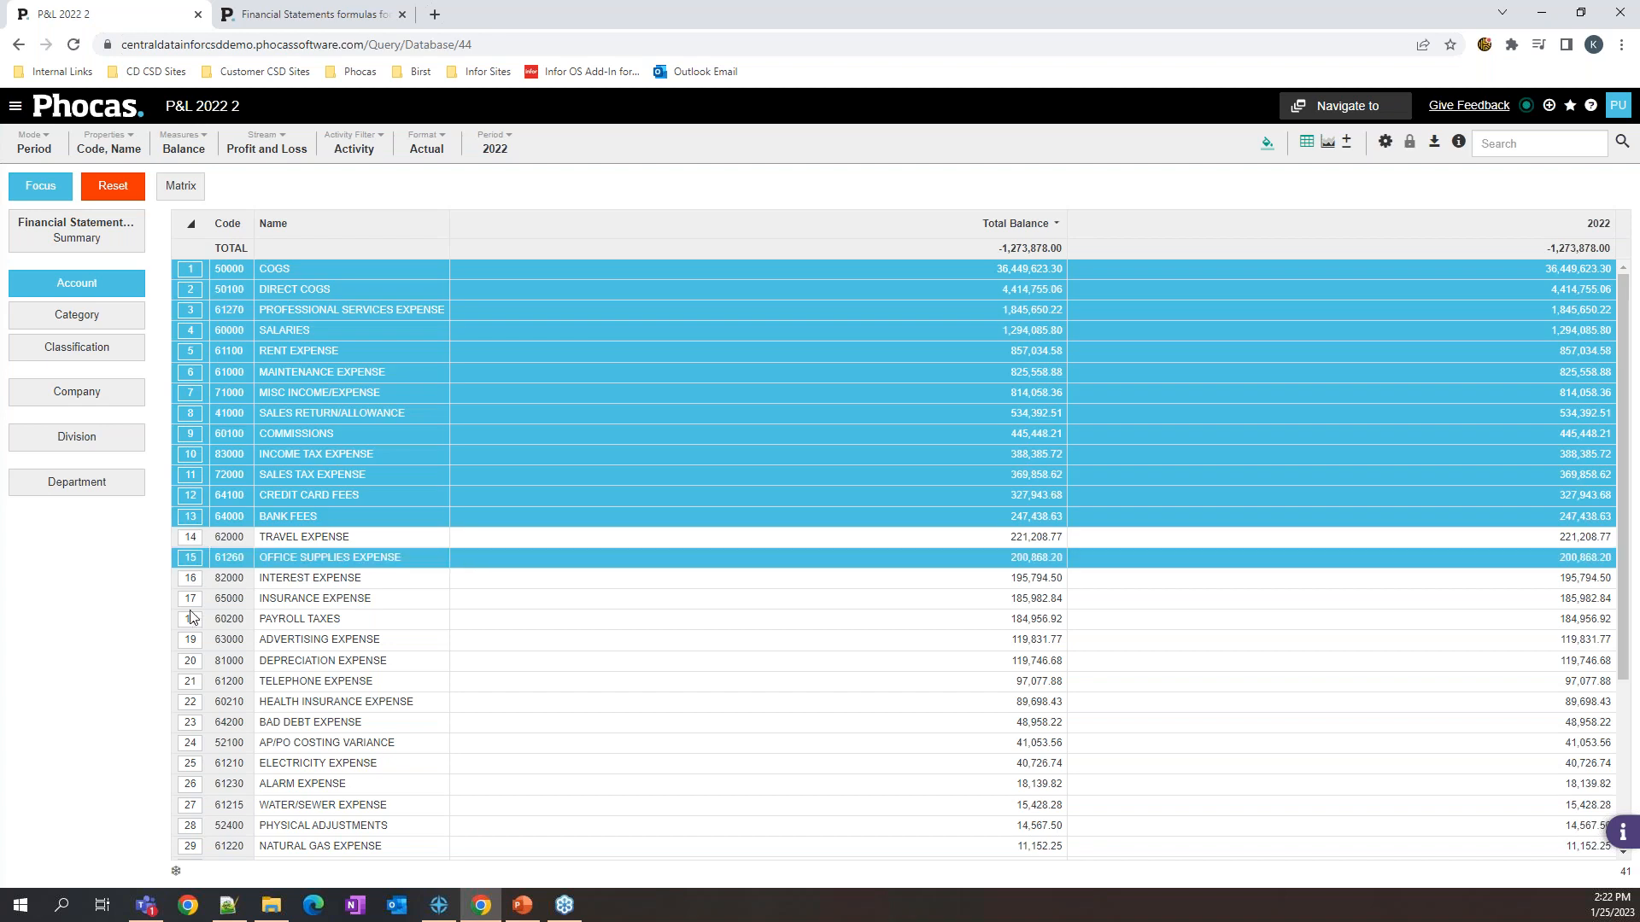
left_click(190, 640, "ctrl")
left_click(192, 744, "ctrl")
left_click(190, 702, "ctrl")
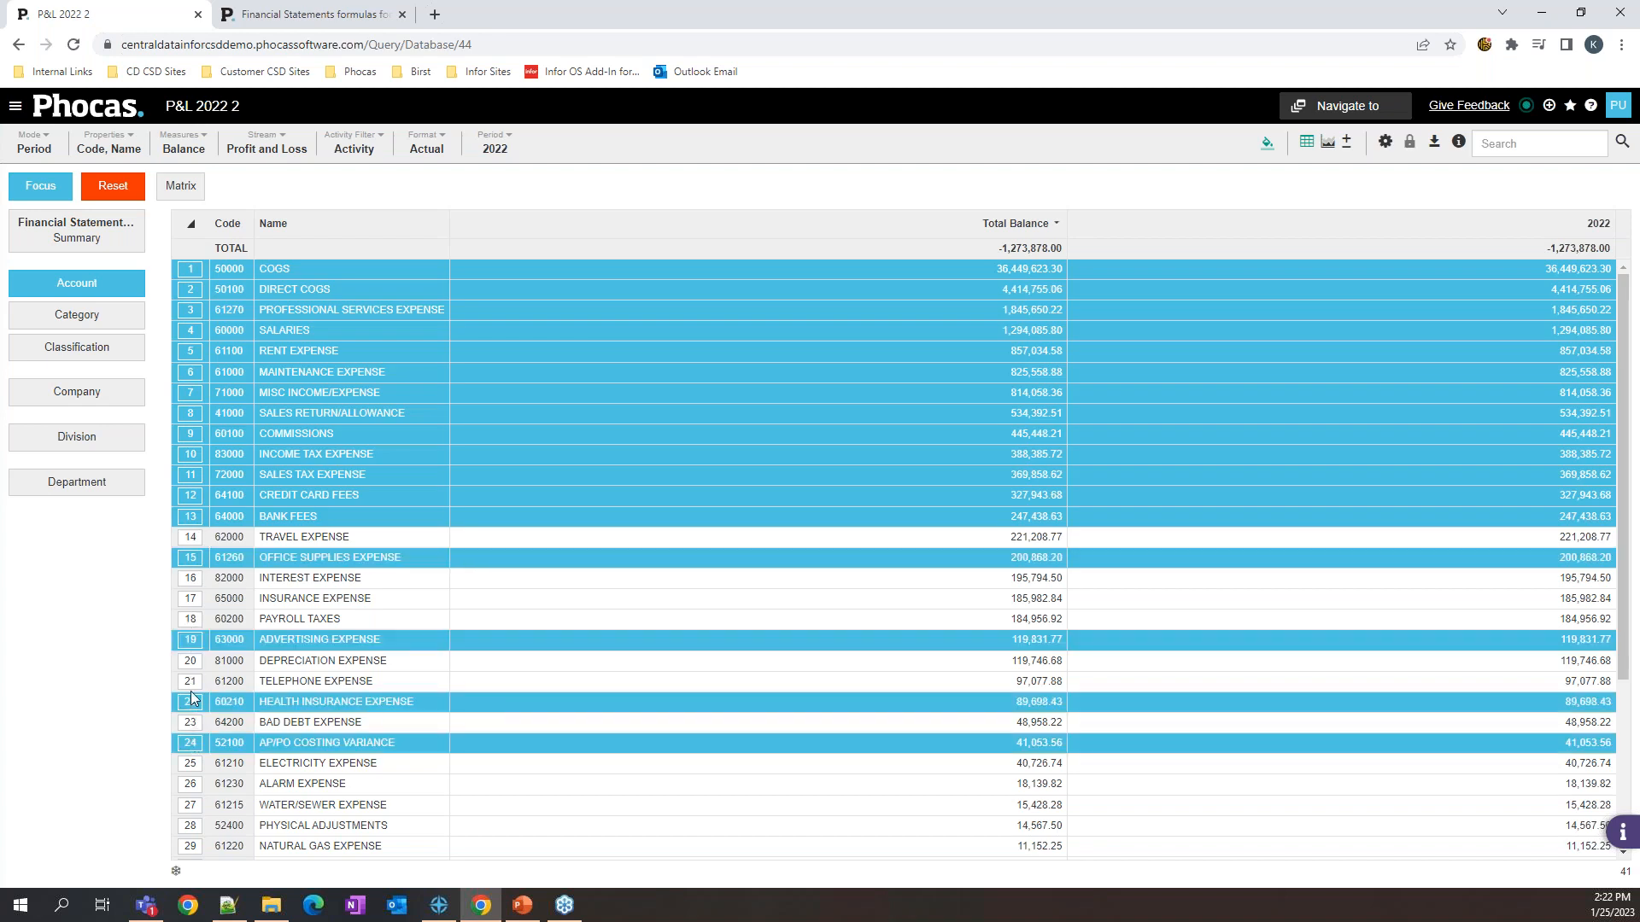
left_click(191, 599, "ctrl")
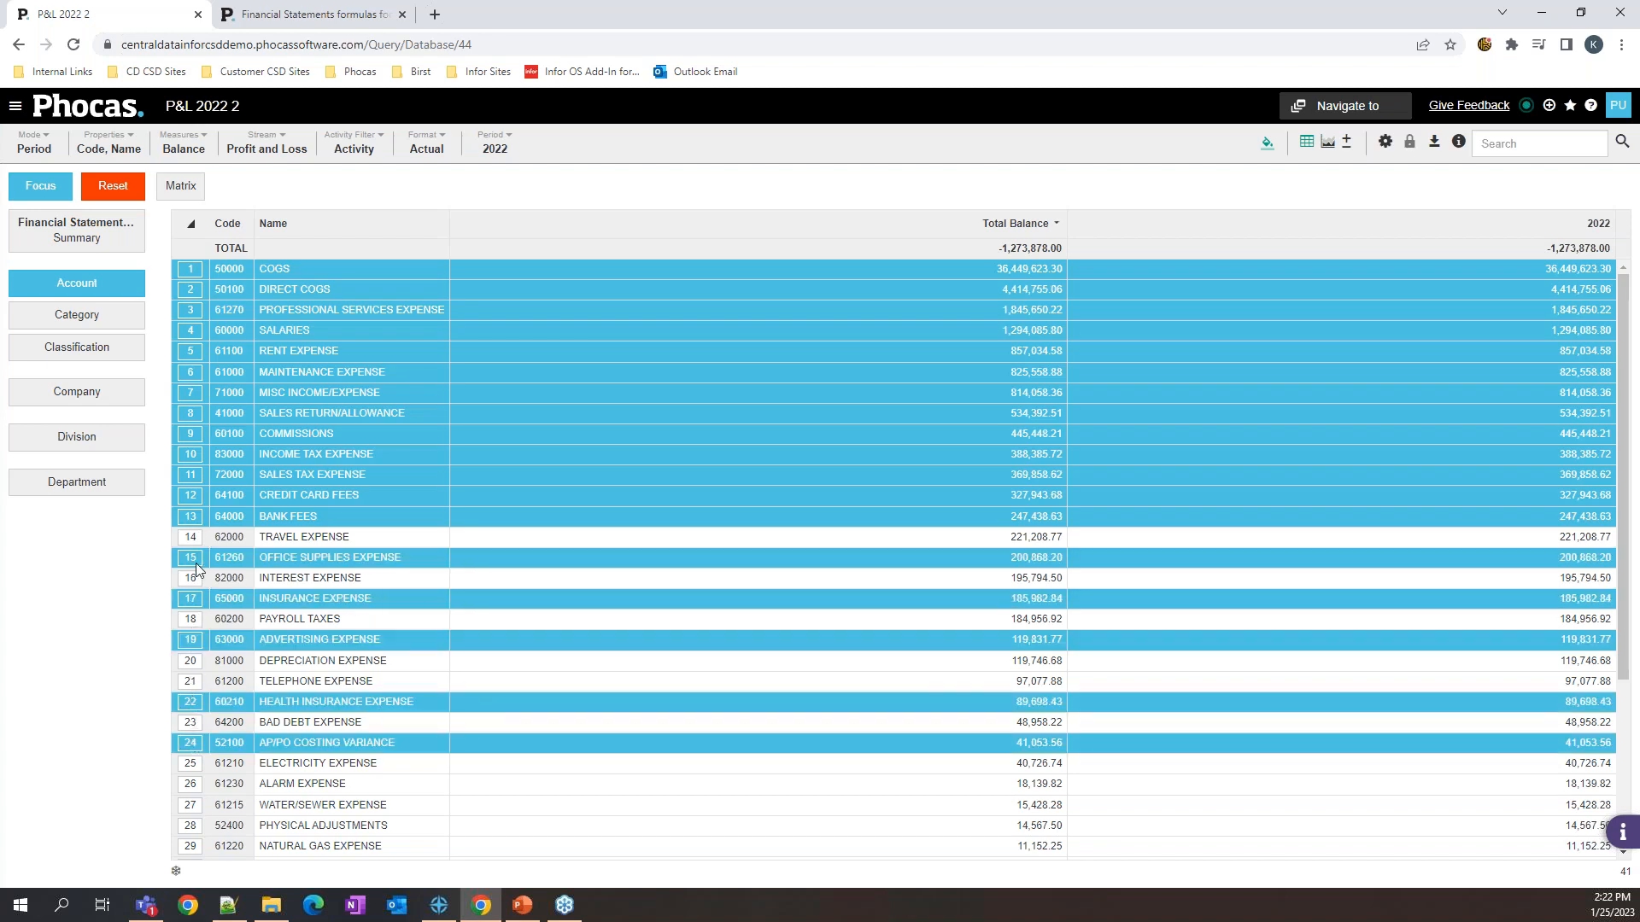
Step: Deselect COGS through MISC INCOME/EXPENSE and BANK FEES, try filtering to the accounts still selected, and clear that filter
left_click(190, 272, "ctrl")
left_click(191, 290, "ctrl")
left_click(190, 310, "ctrl")
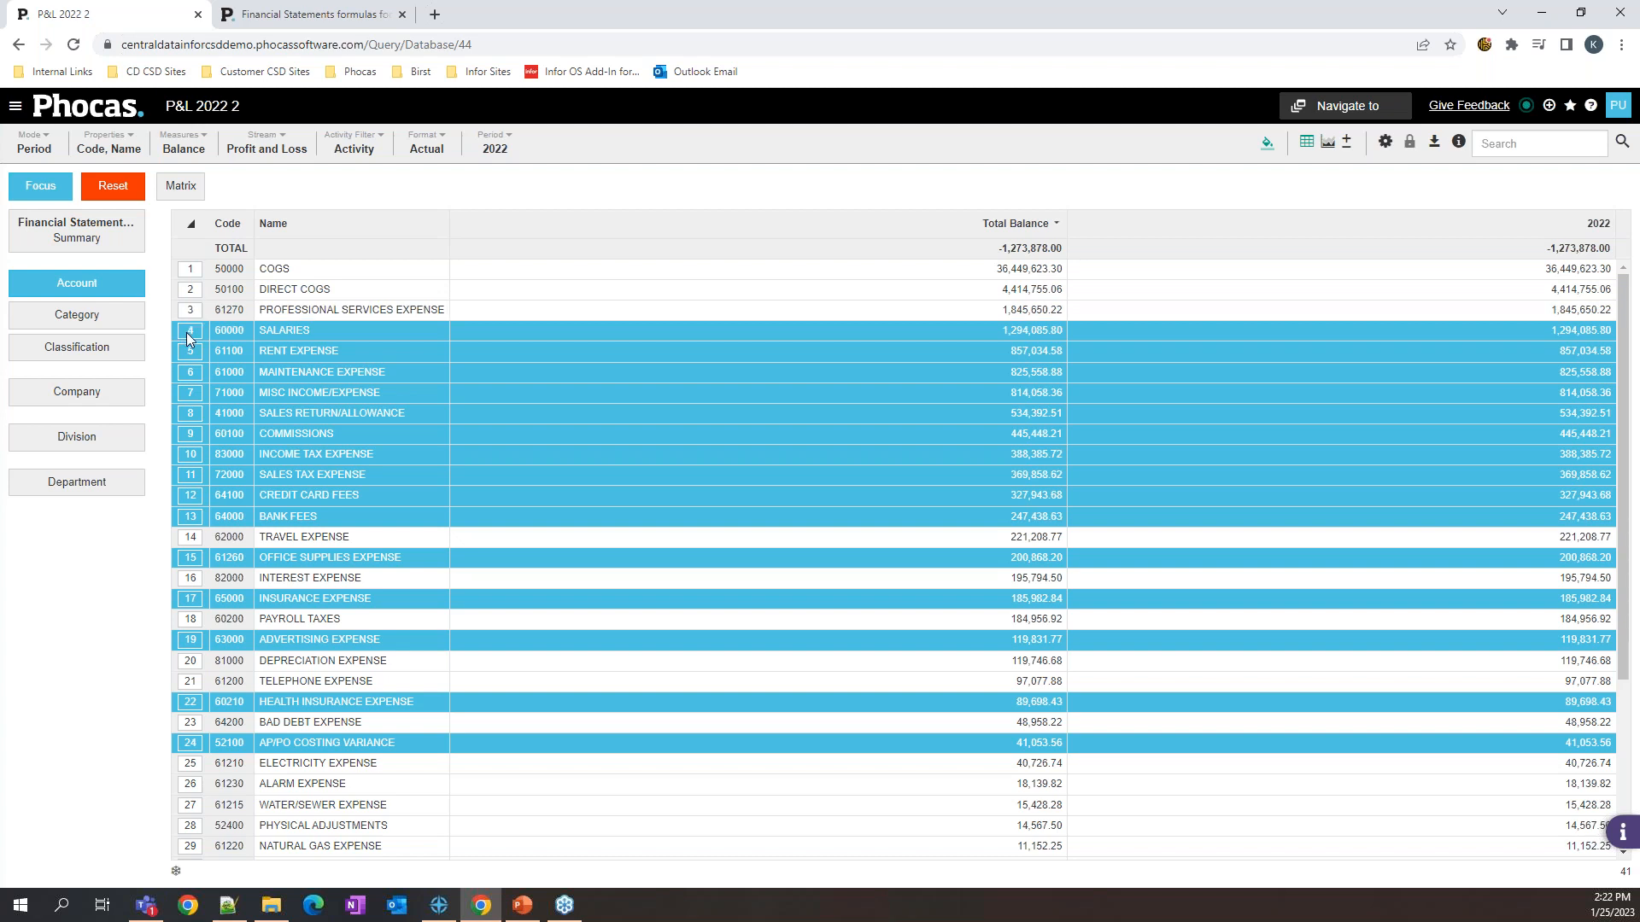
left_click(186, 331, "ctrl")
left_click(187, 351, "ctrl")
left_click(188, 373, "ctrl")
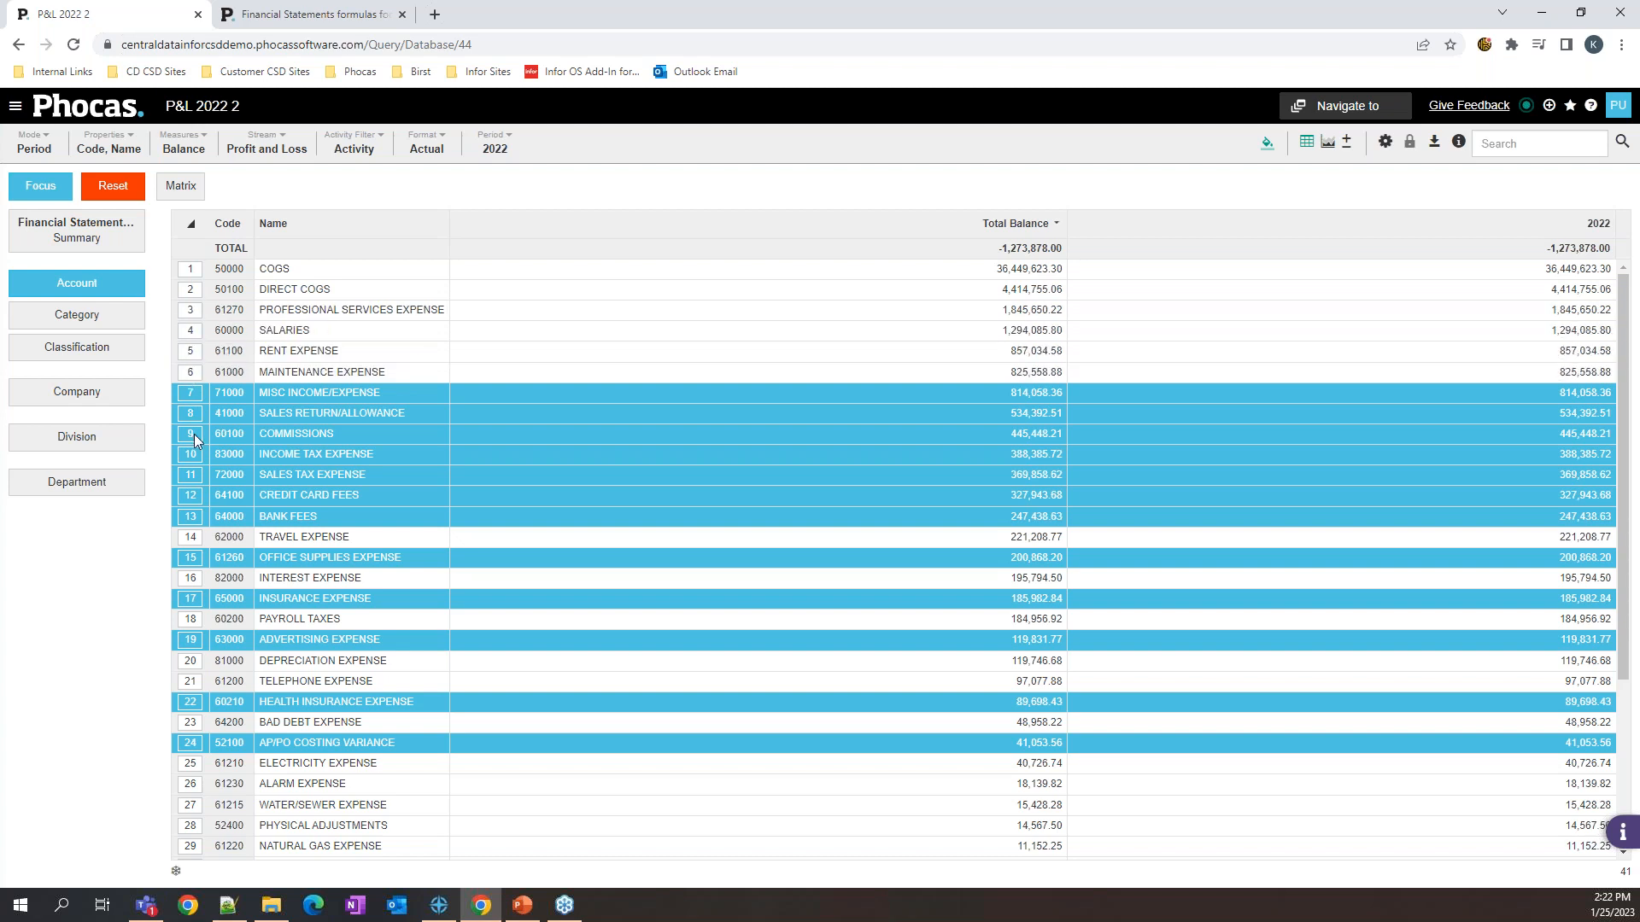
left_click(193, 517, "ctrl")
left_click(192, 394, "ctrl")
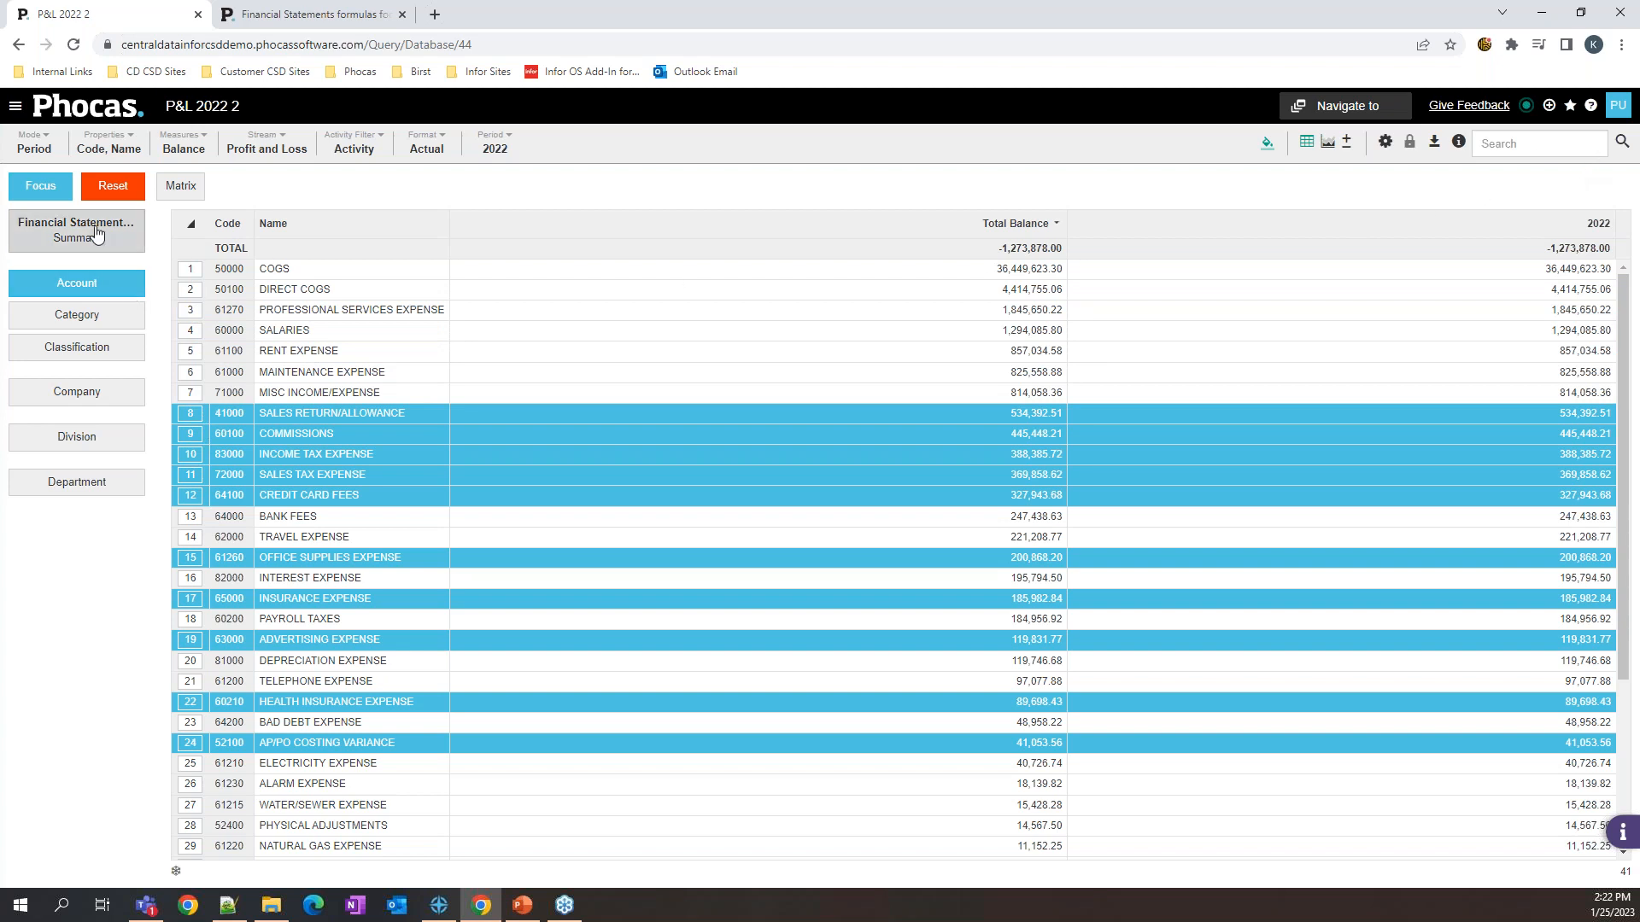
left_click(64, 290)
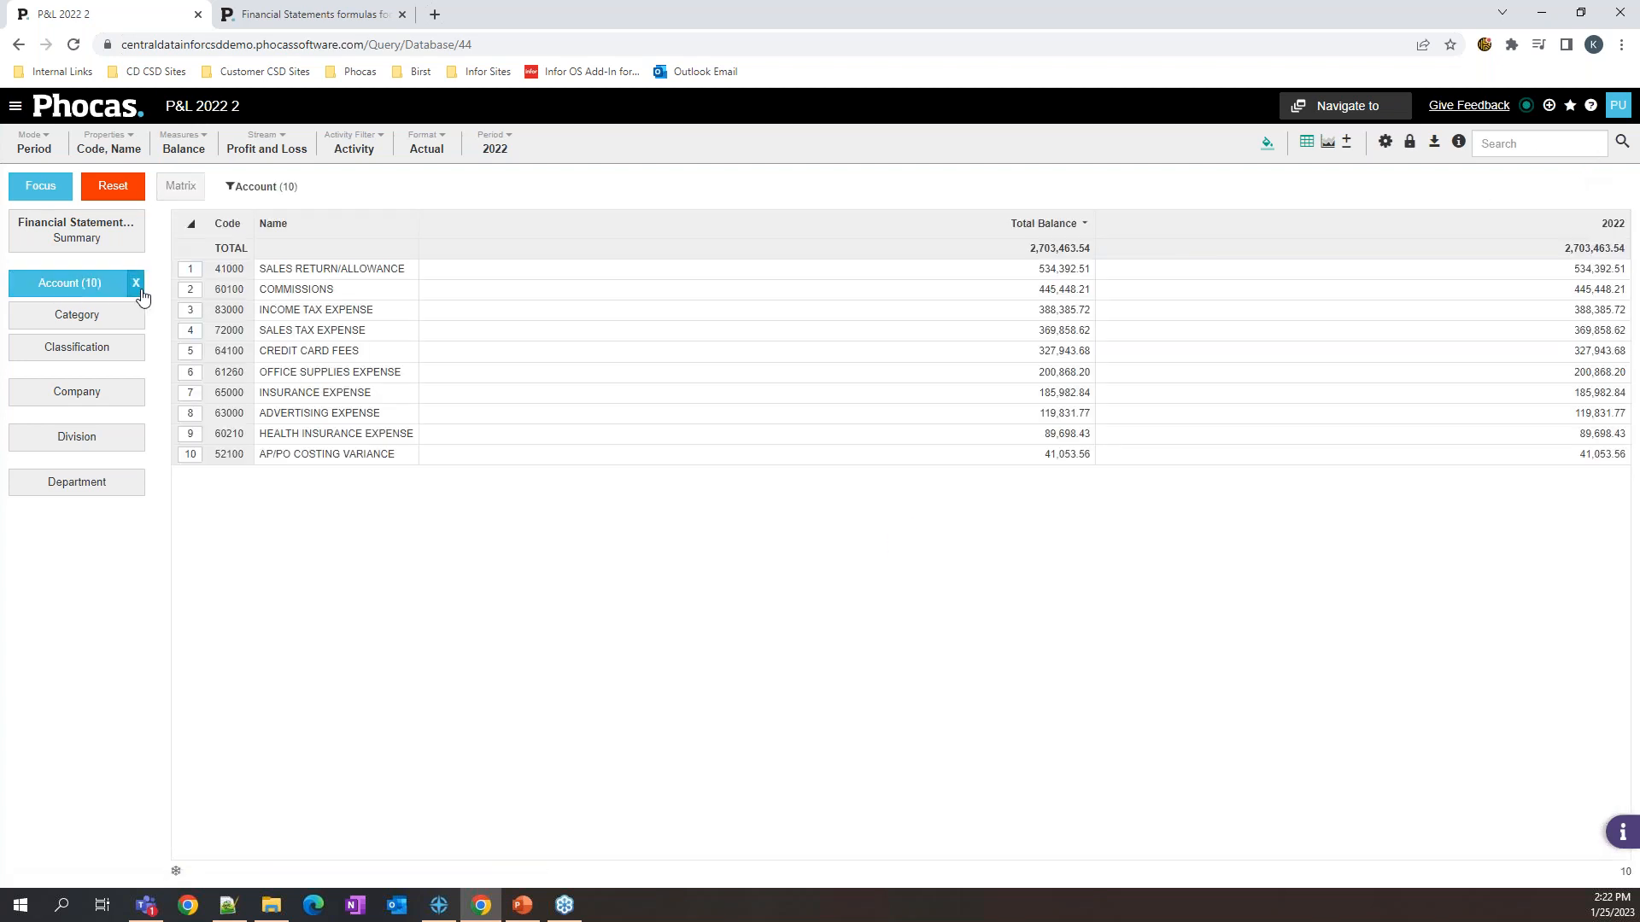
left_click(136, 285)
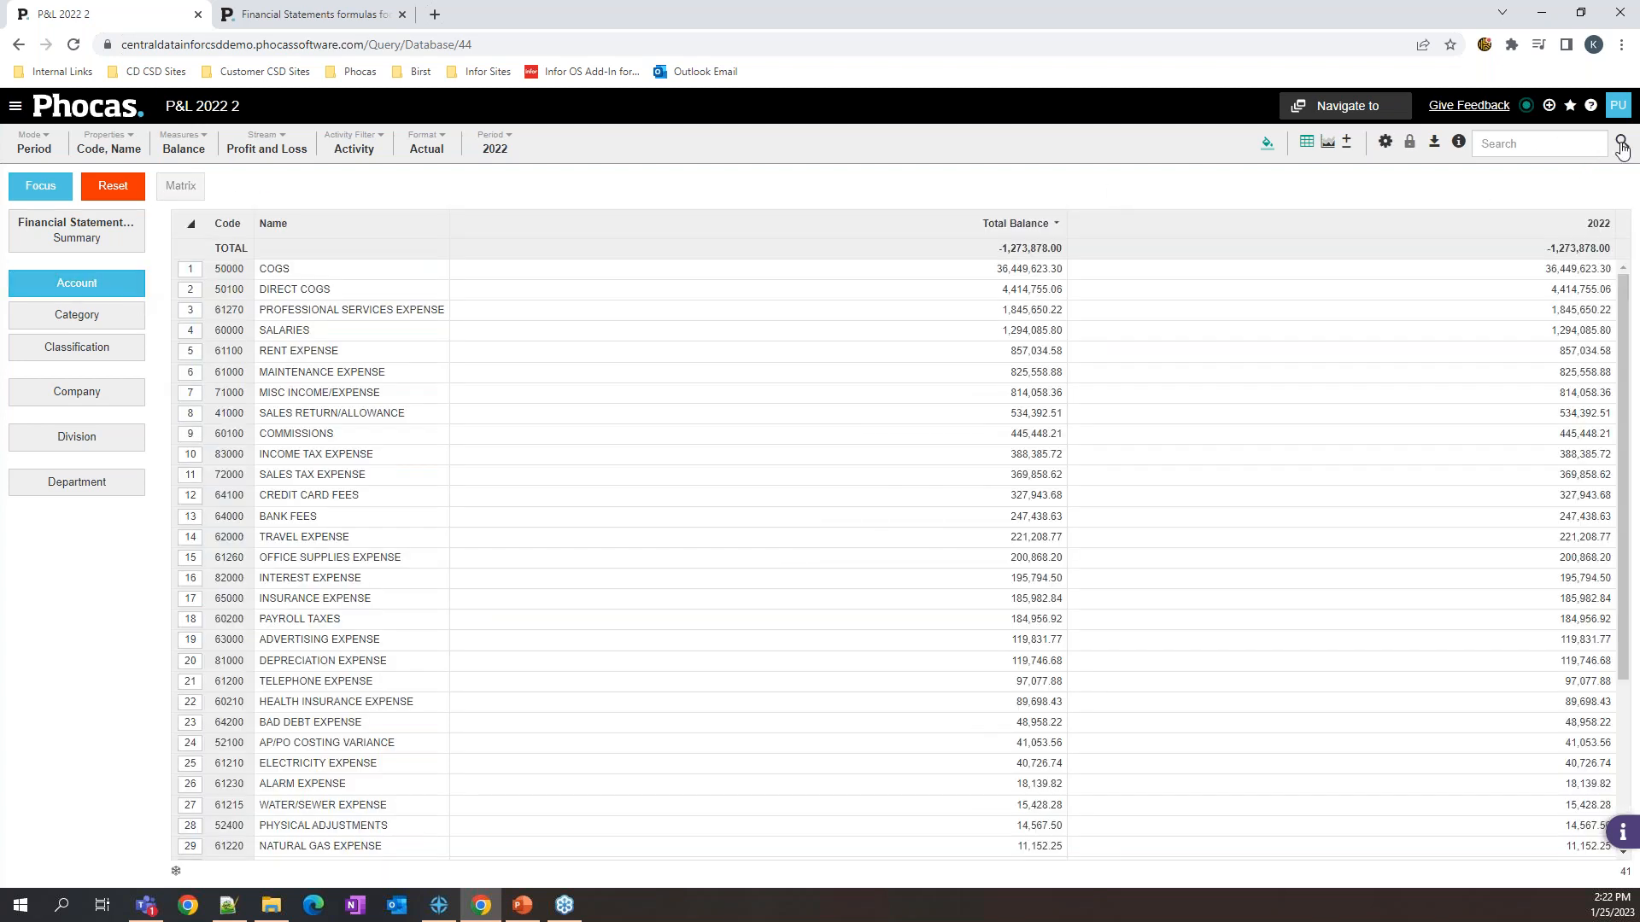
Step: Start an Advanced Search on Account with a Property condition that matches on Name
left_click(1622, 146)
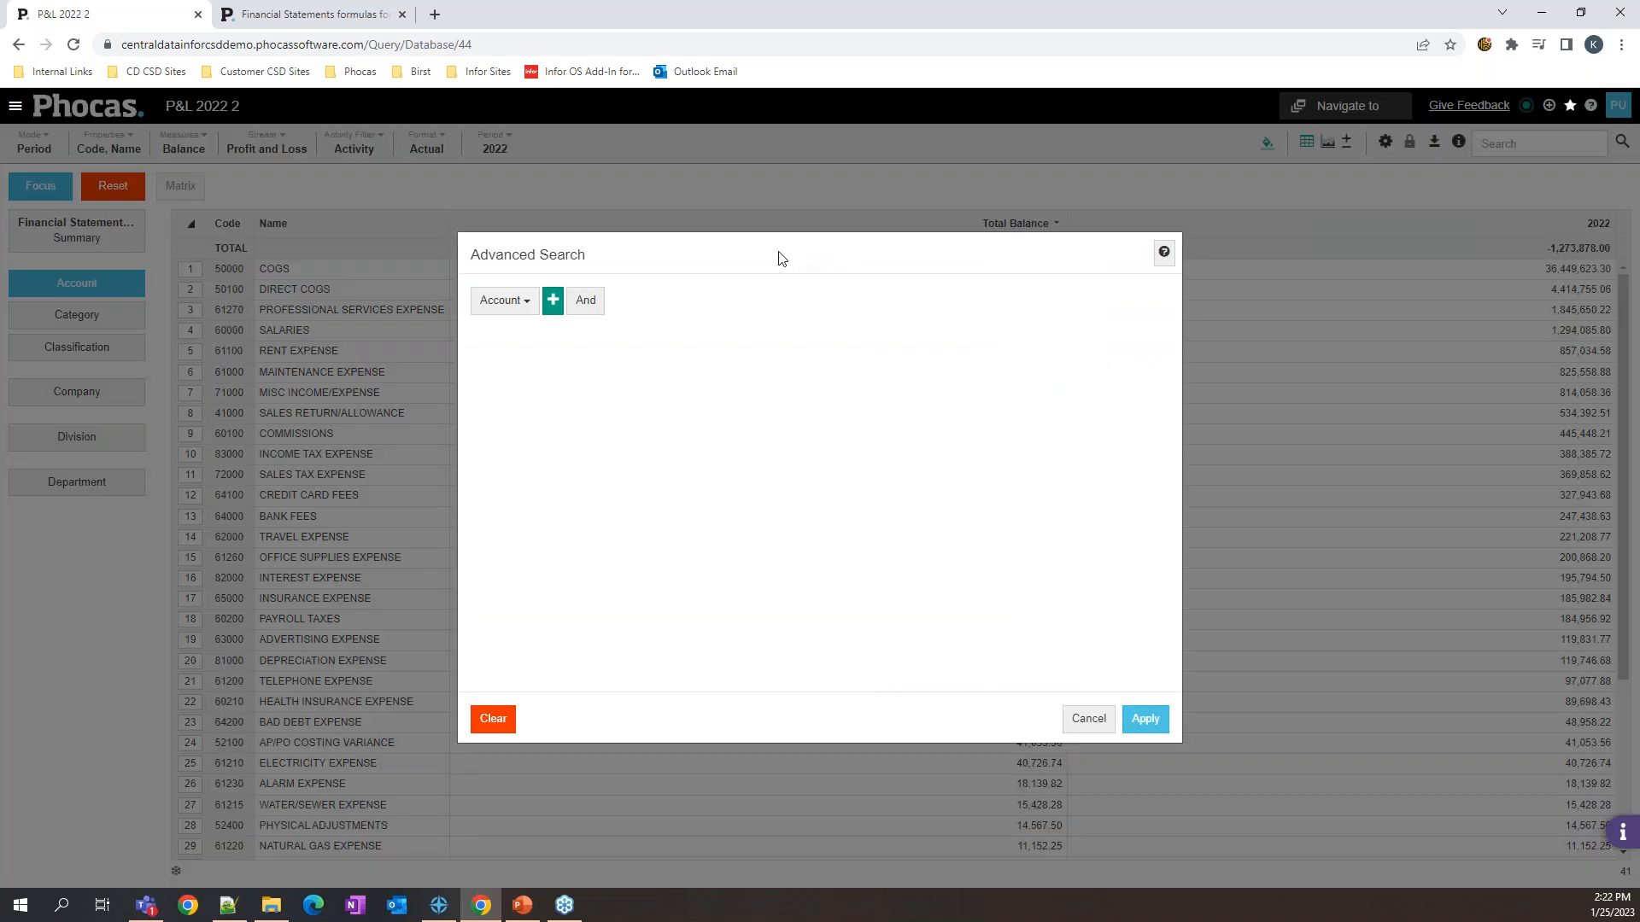
left_click(554, 303)
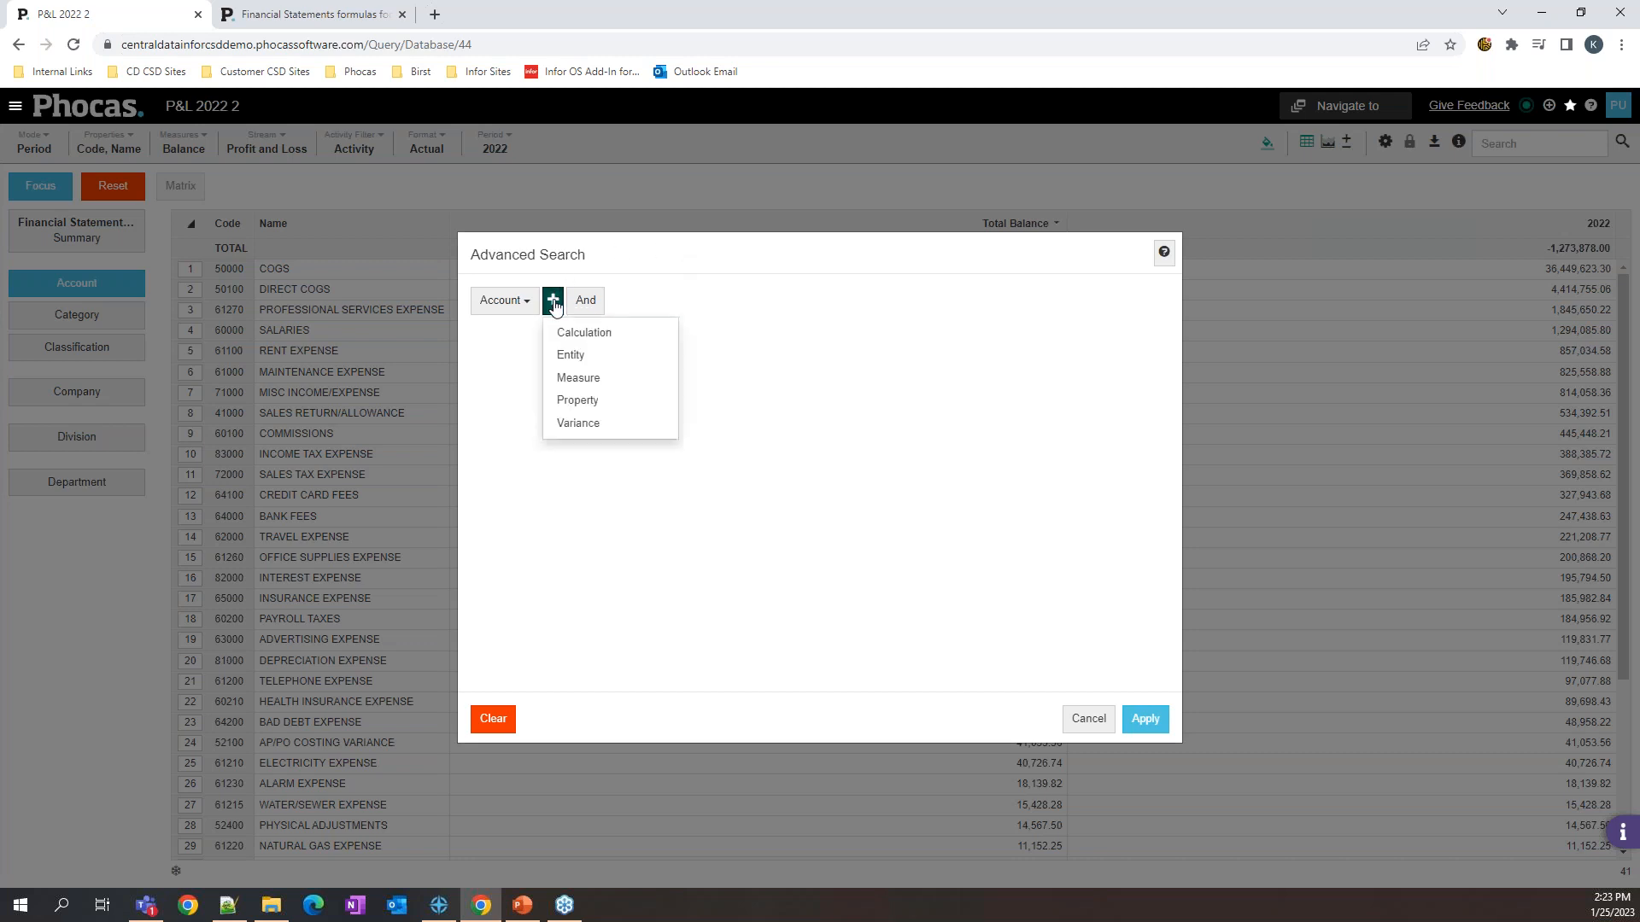
left_click(576, 402)
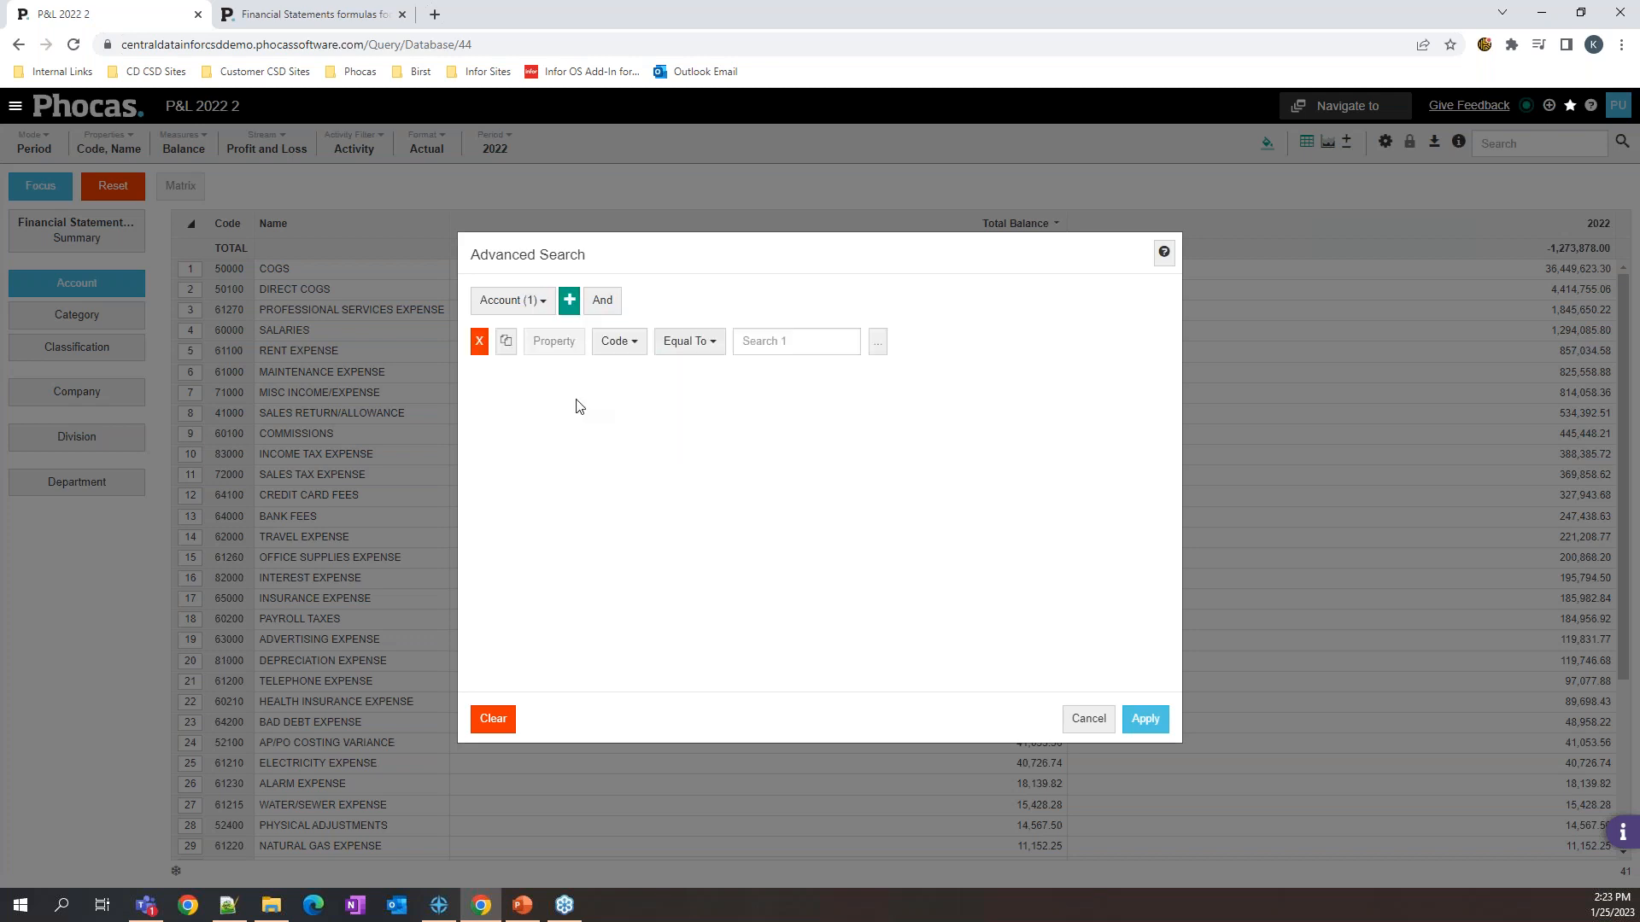
left_click(616, 342)
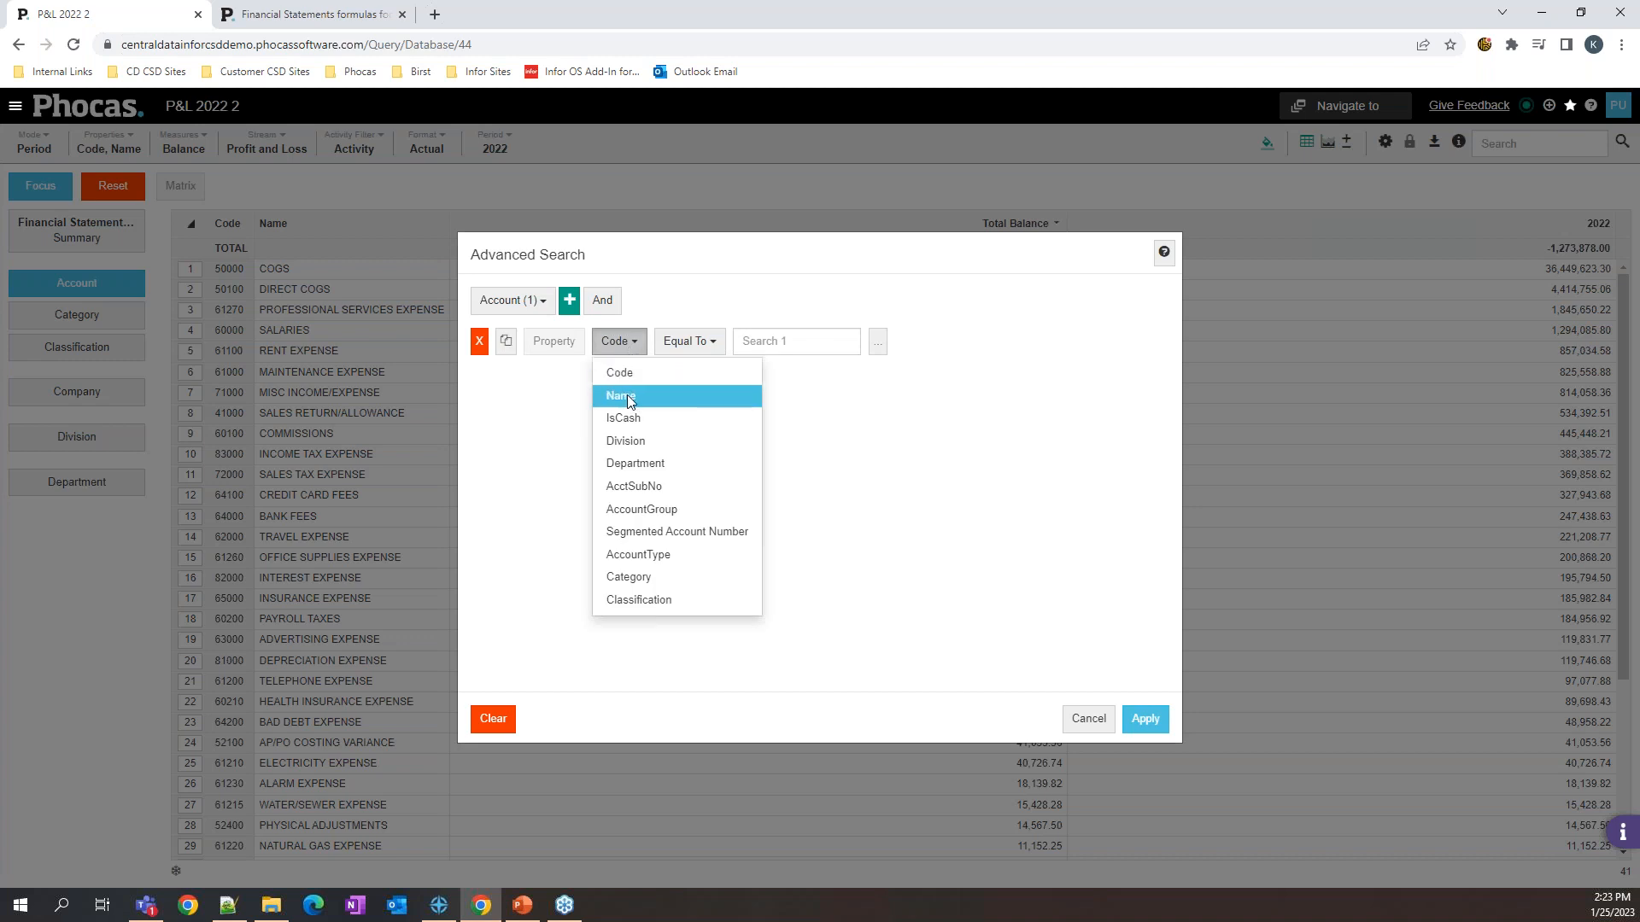
left_click(630, 397)
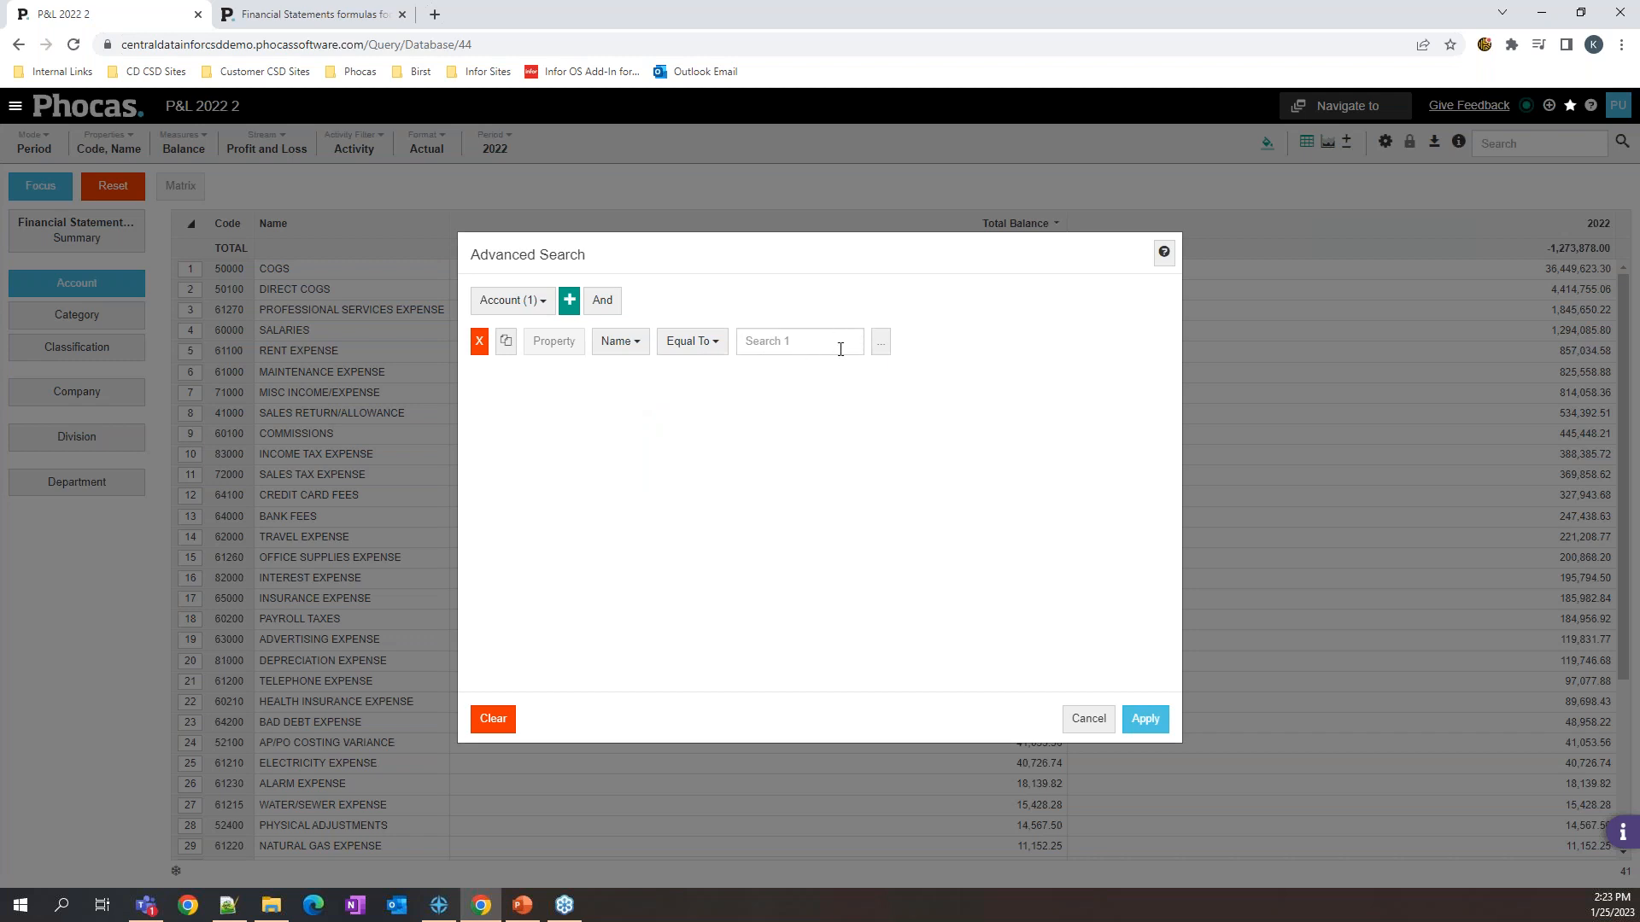
Step: Filter account names to DIRECT SALES, SALES, SALES DOWN PAYMENTS, SALES OTHER, SALES RETURN/ALLOWANCE, and SALES TAX - ARIZONA, CALIFORNIA and NEVADA
left_click(880, 342)
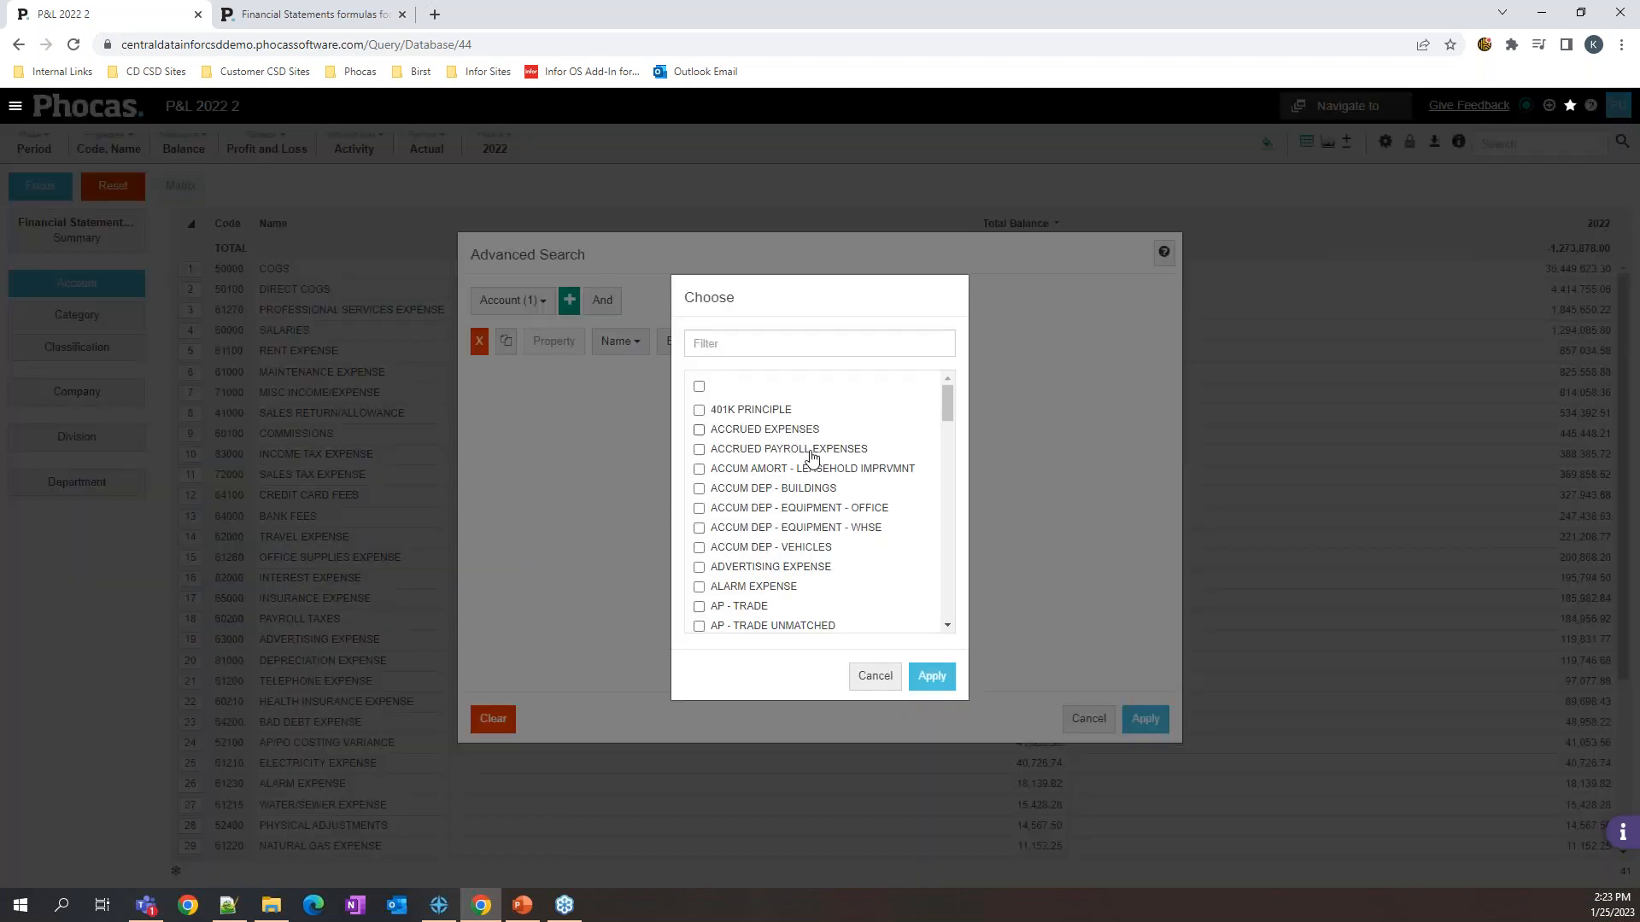
scroll(844, 543, "down", 6)
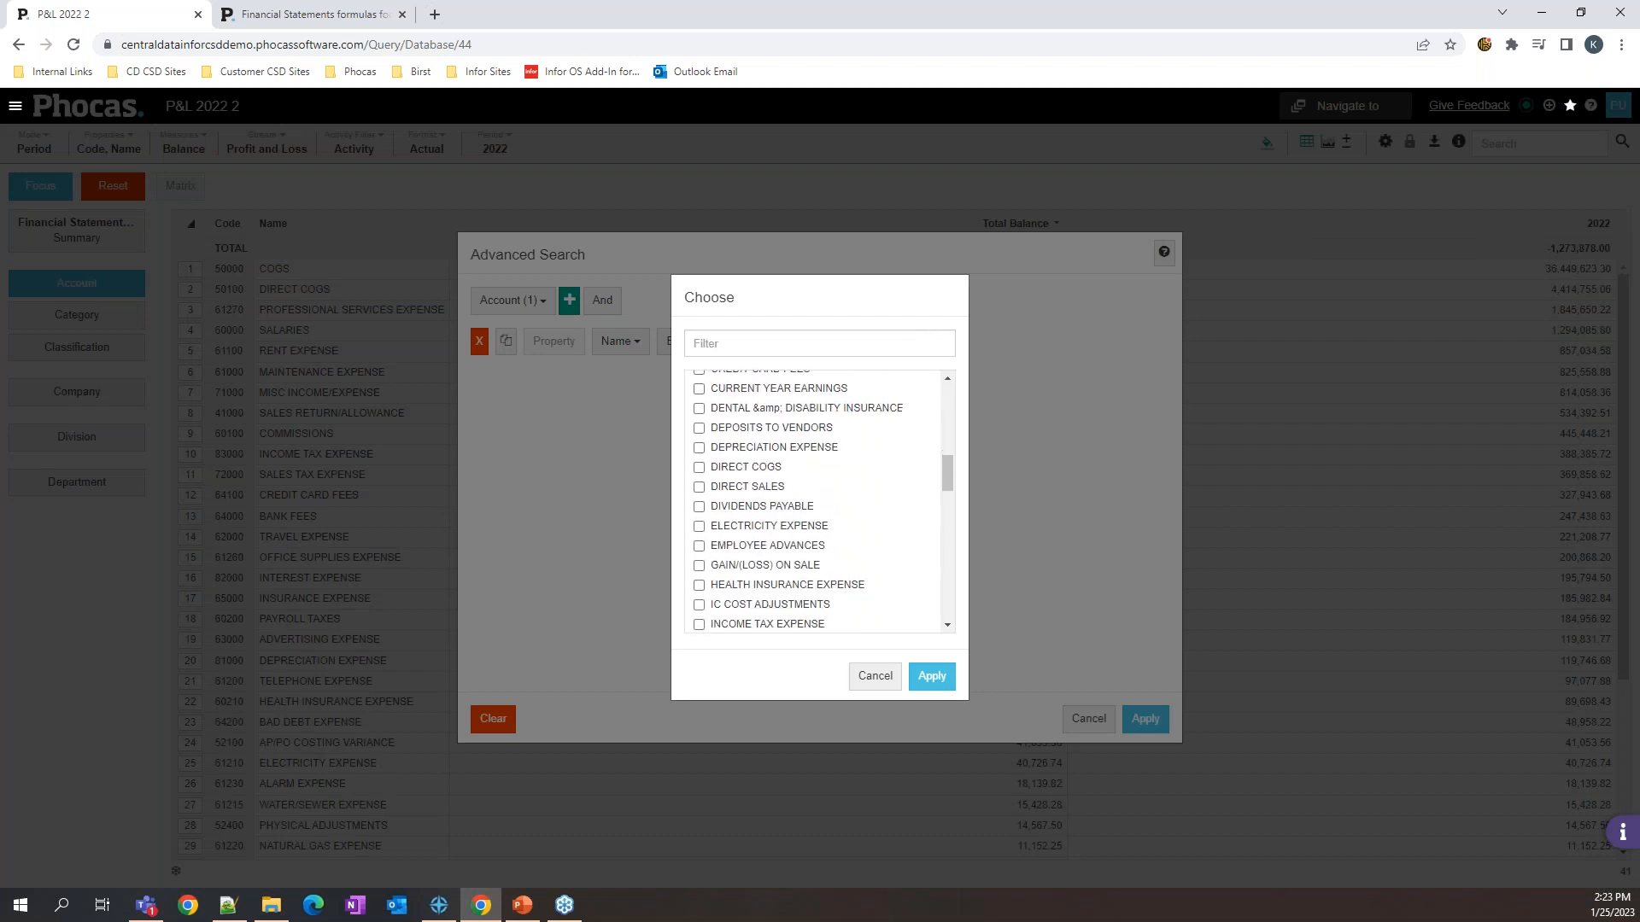
scroll(822, 500, "up", 6)
left_click(742, 345)
type("sales")
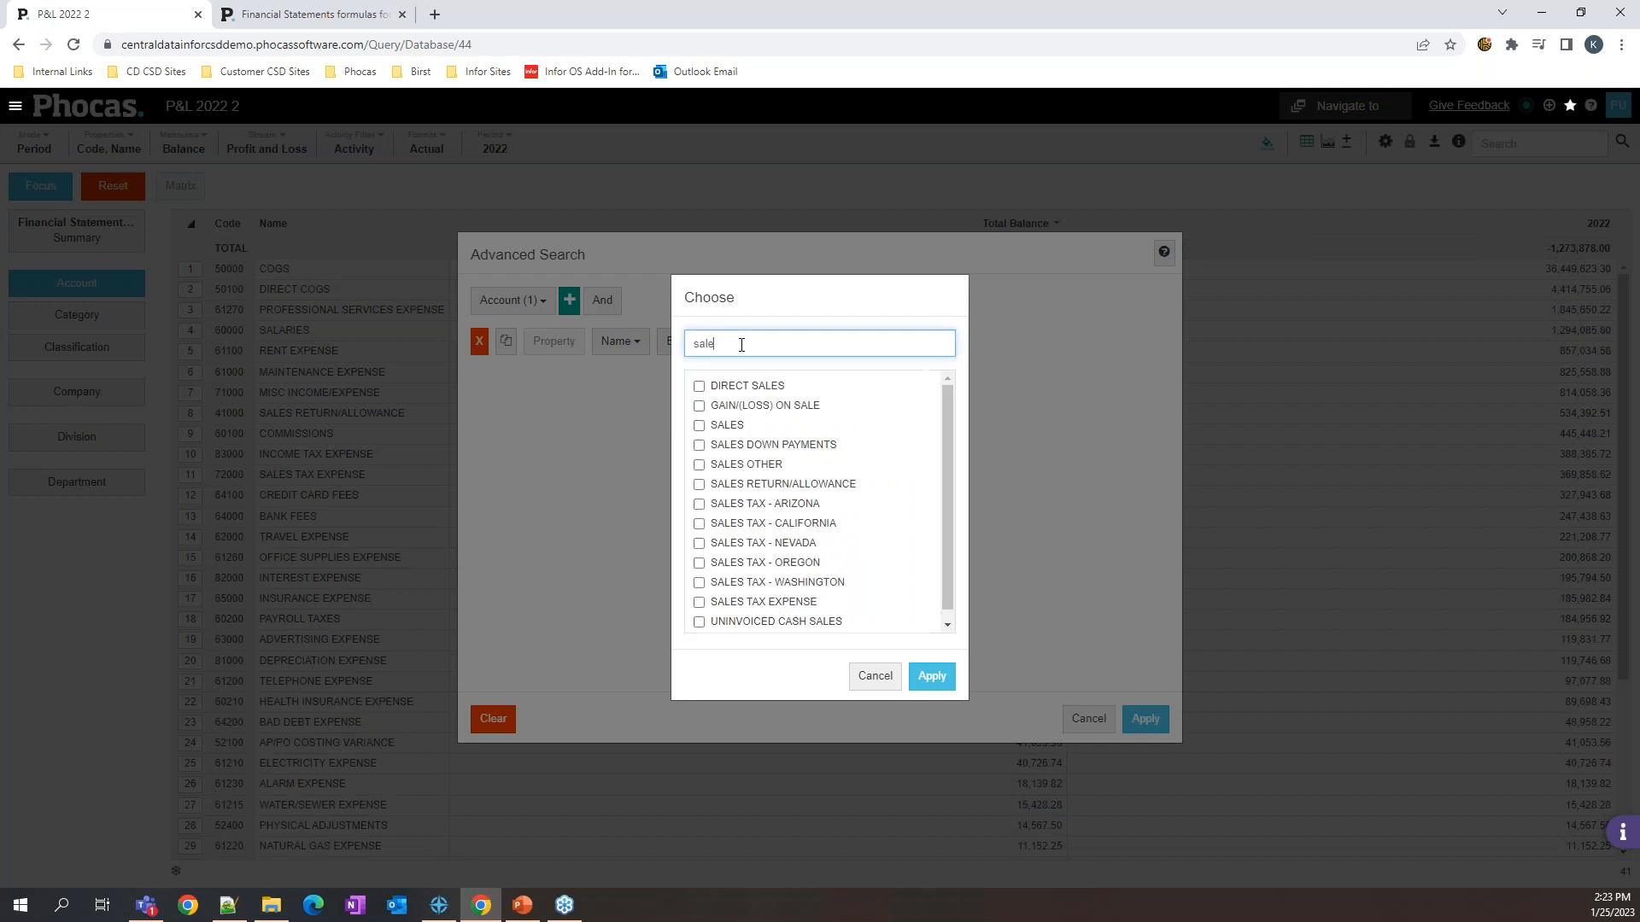
left_click(698, 386)
left_click(699, 444)
left_click(699, 464)
left_click(699, 483)
left_click(699, 504)
left_click(699, 523)
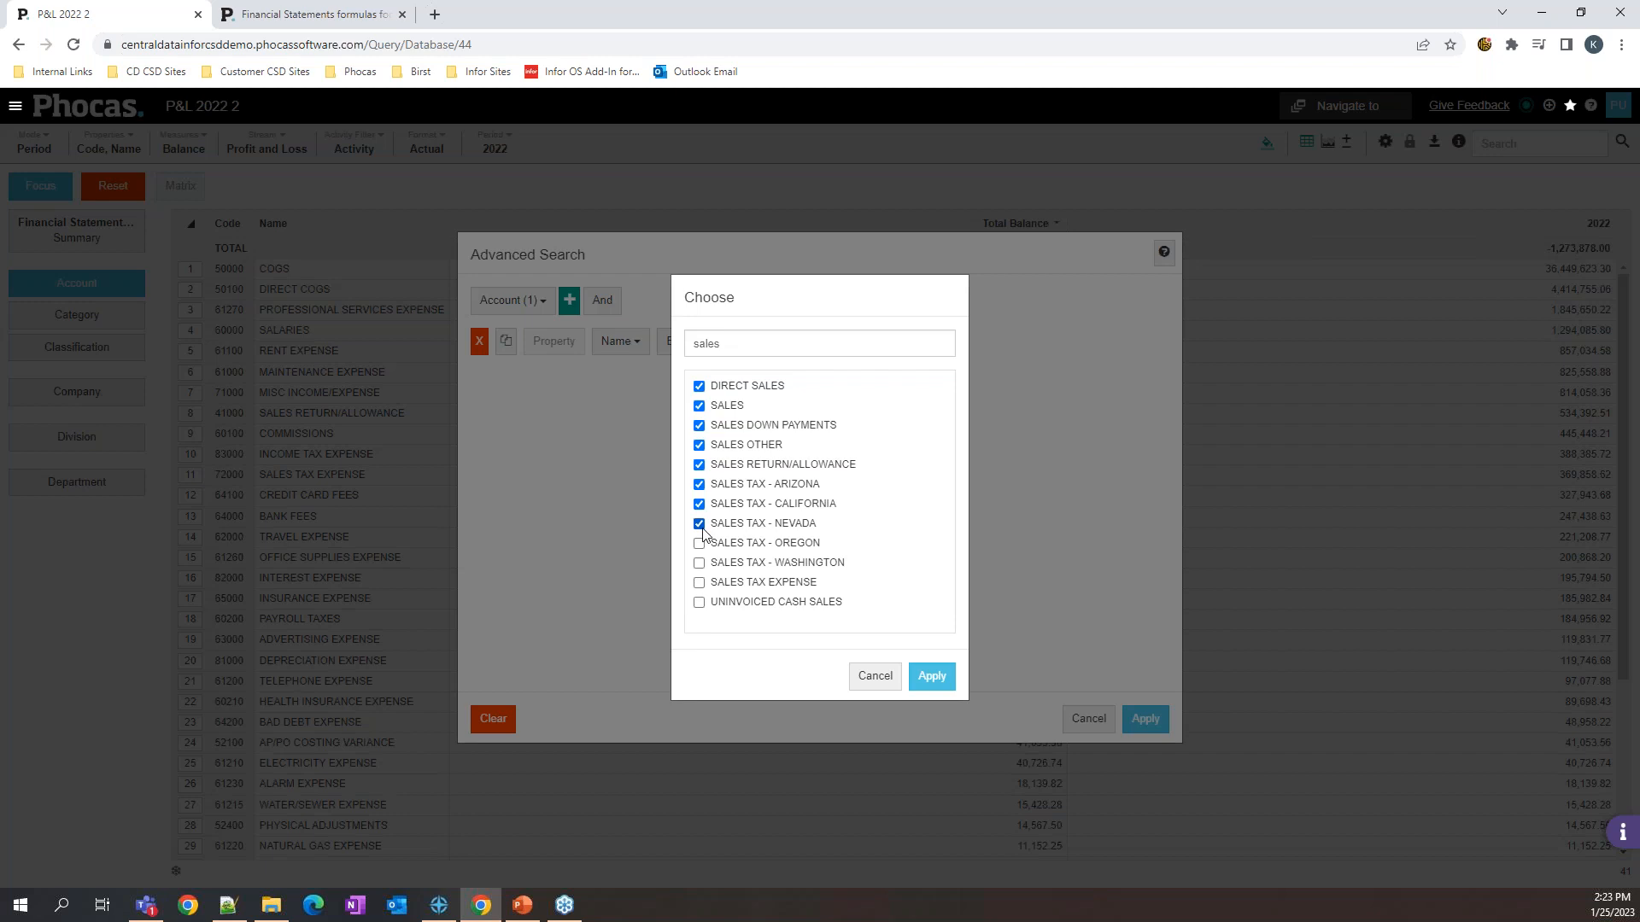
left_click(931, 677)
left_click(1145, 719)
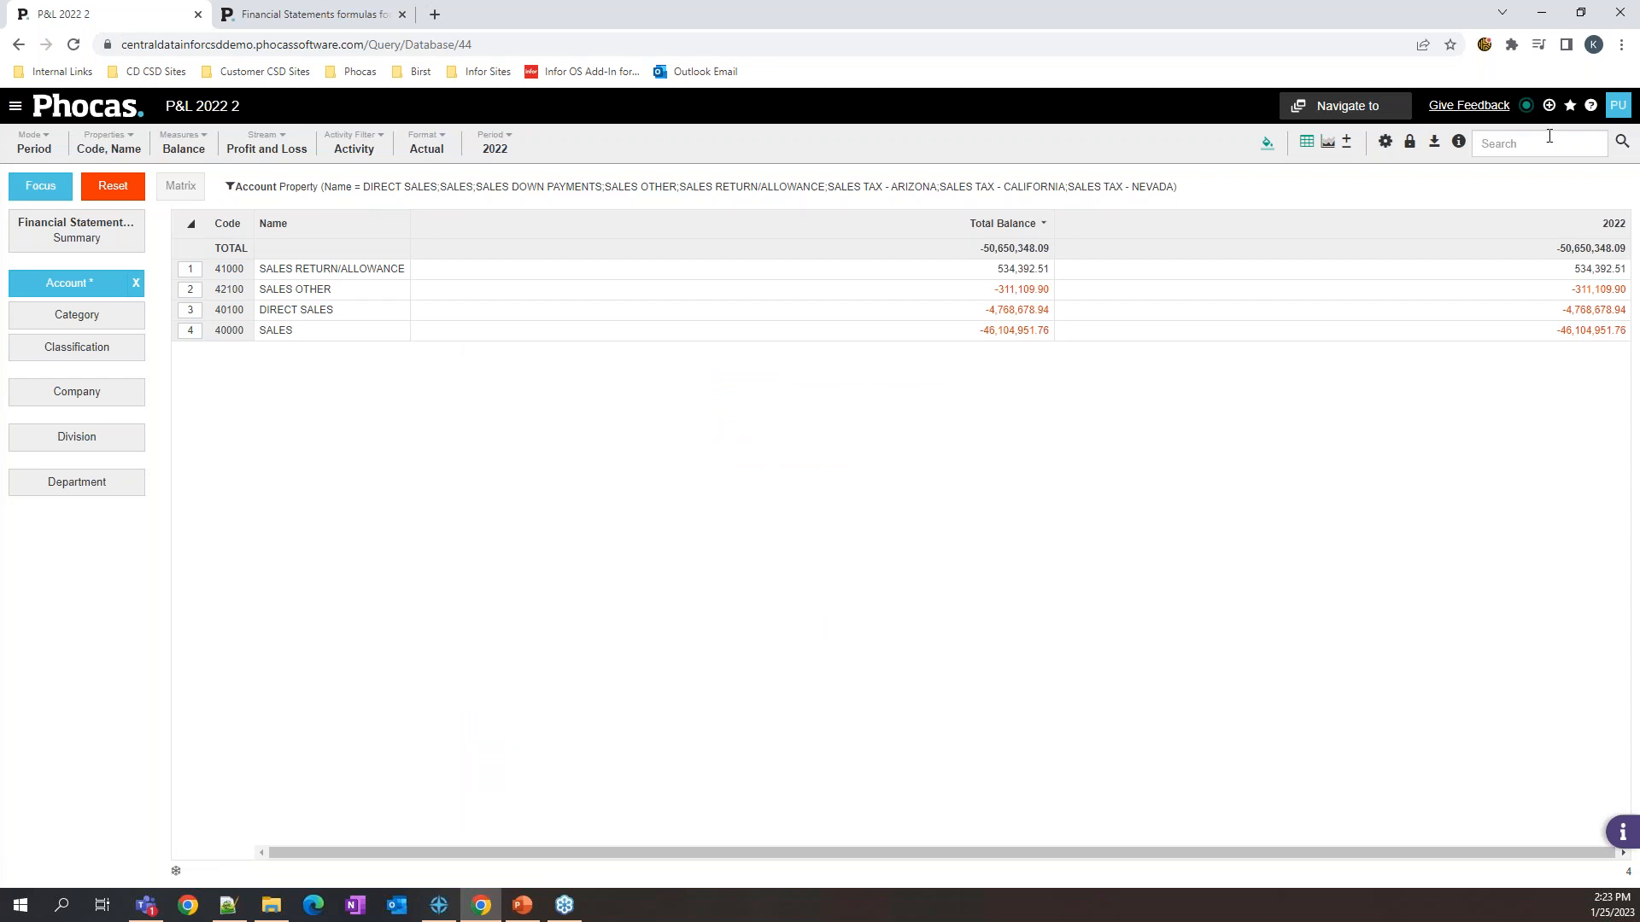
Step: Add a Measure condition for the 2022 Profit and Loss Balance in Actual format to the Account Advanced Search
left_click(1622, 143)
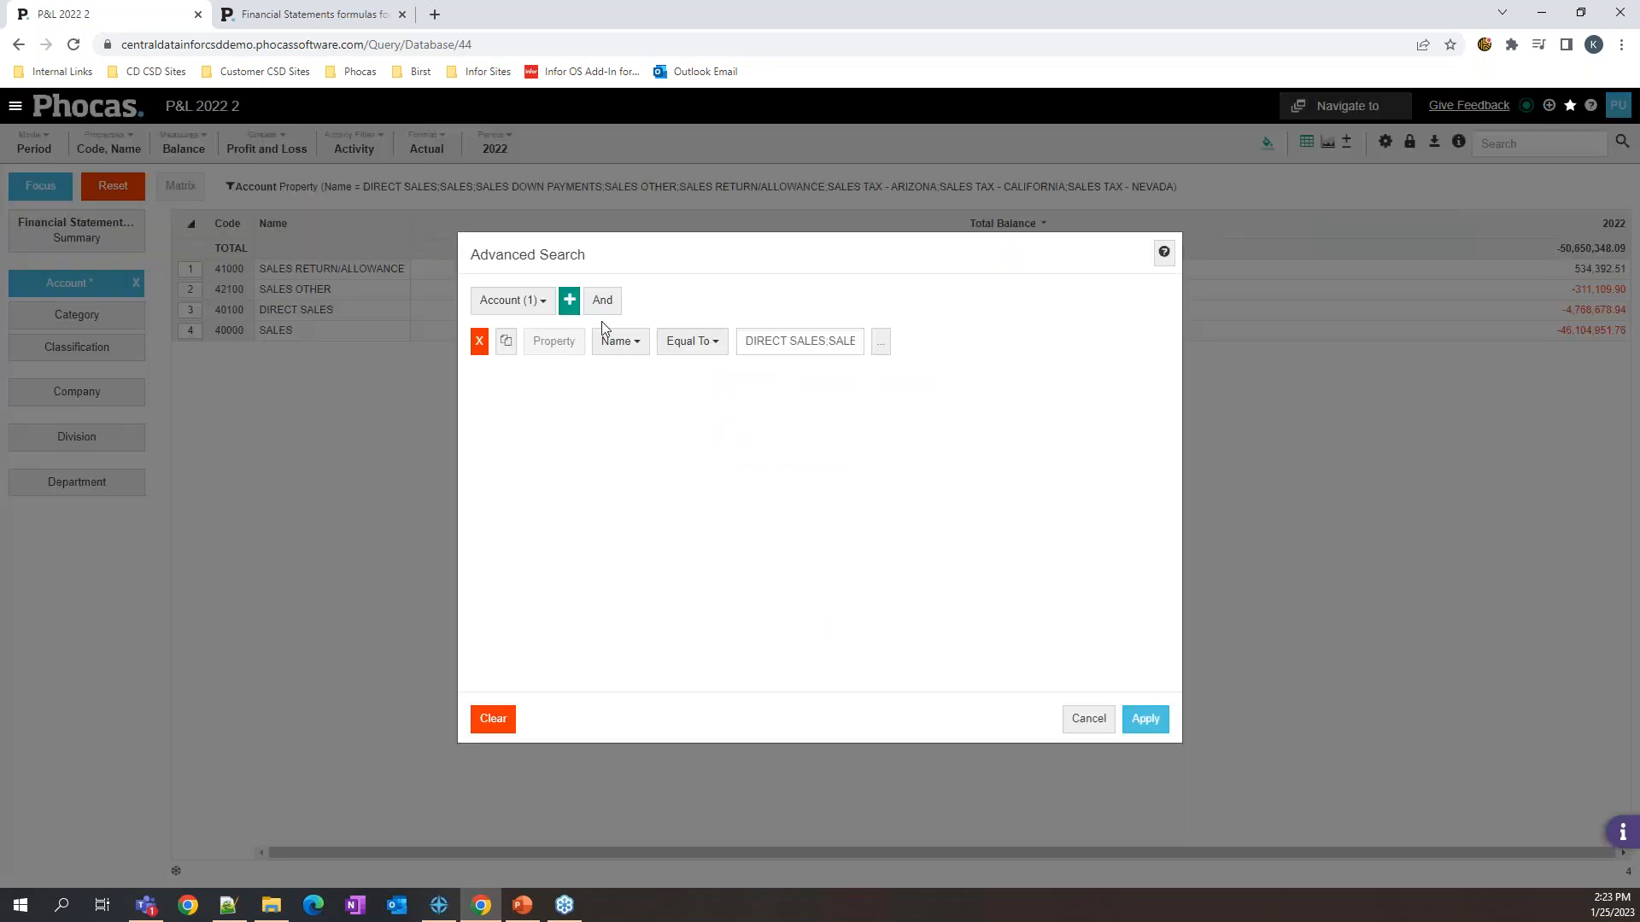
left_click(570, 301)
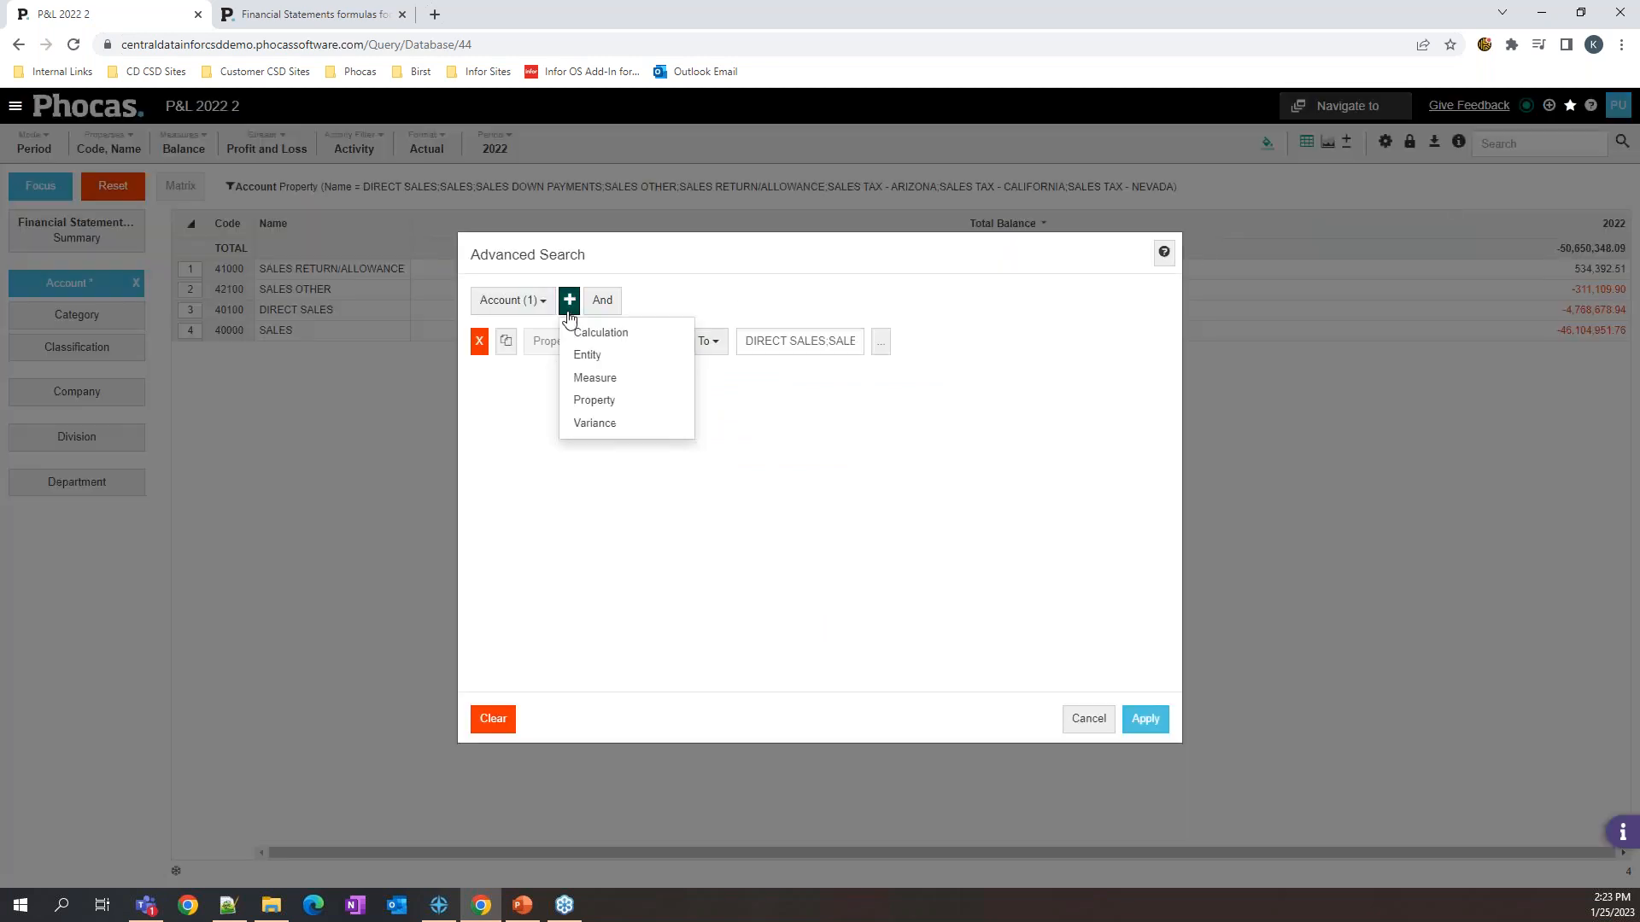
left_click(589, 380)
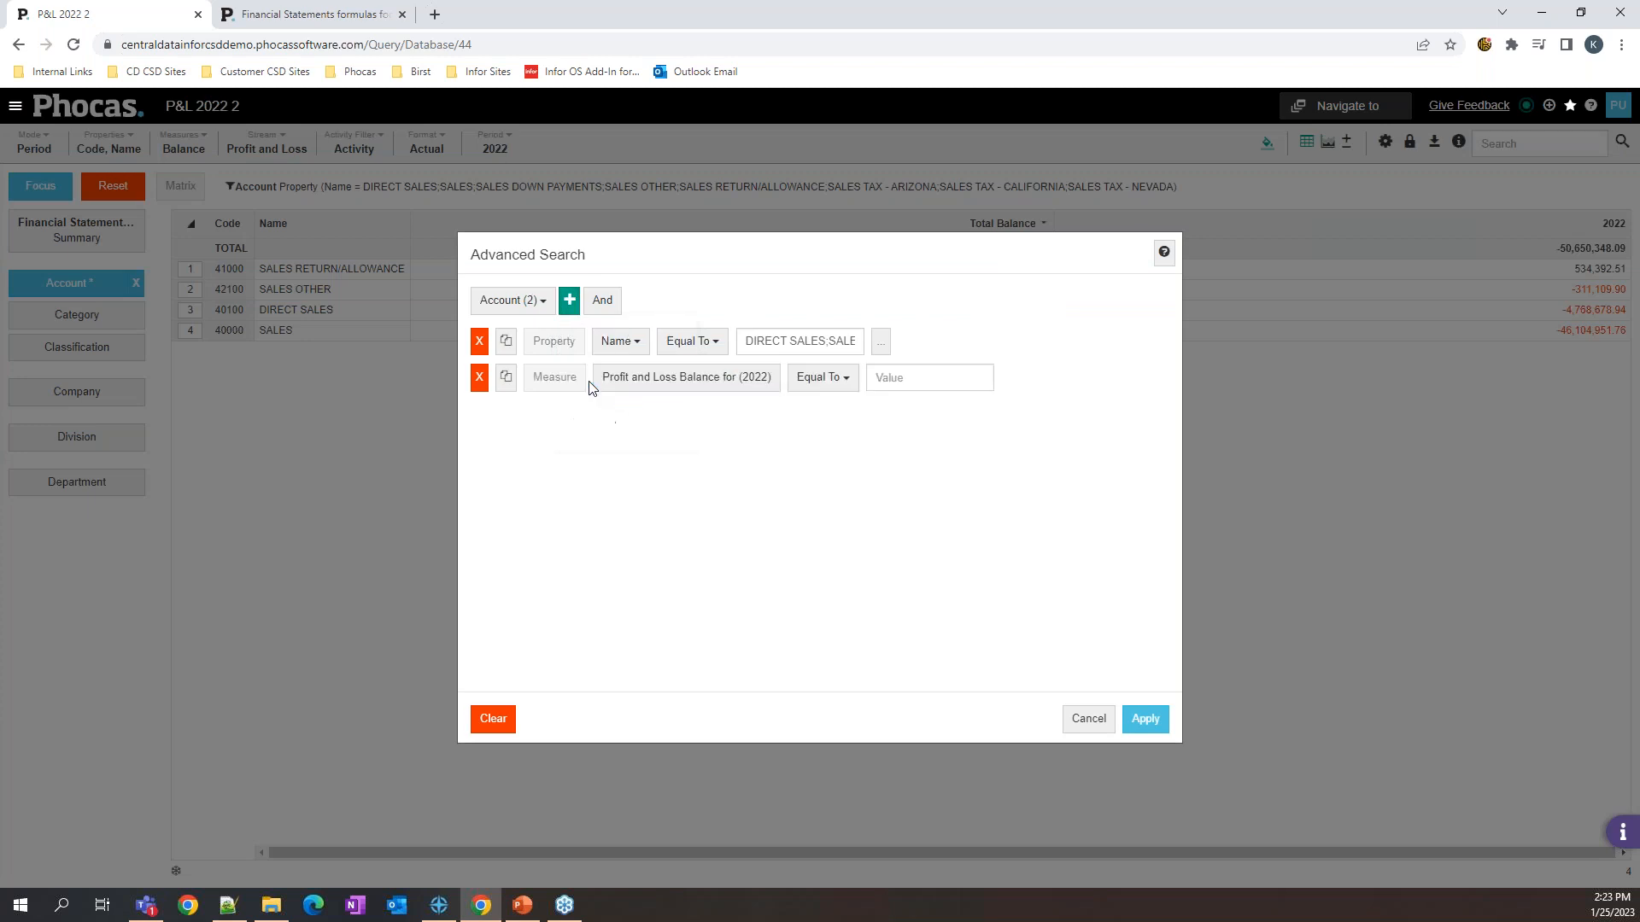
left_click(711, 383)
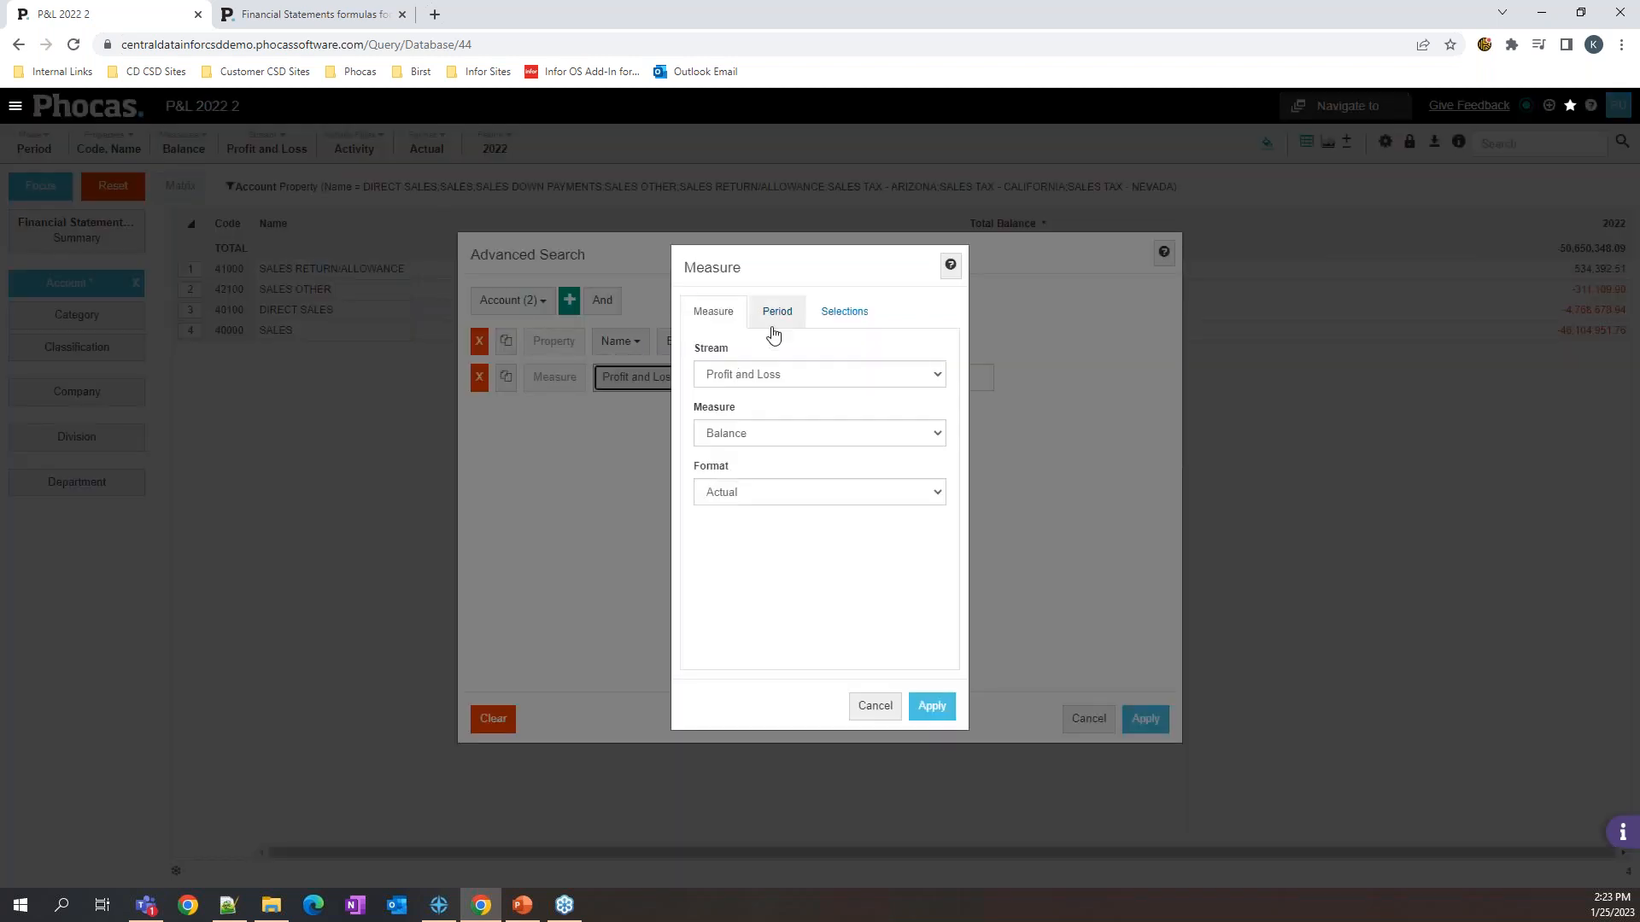
left_click(762, 436)
left_click(755, 455)
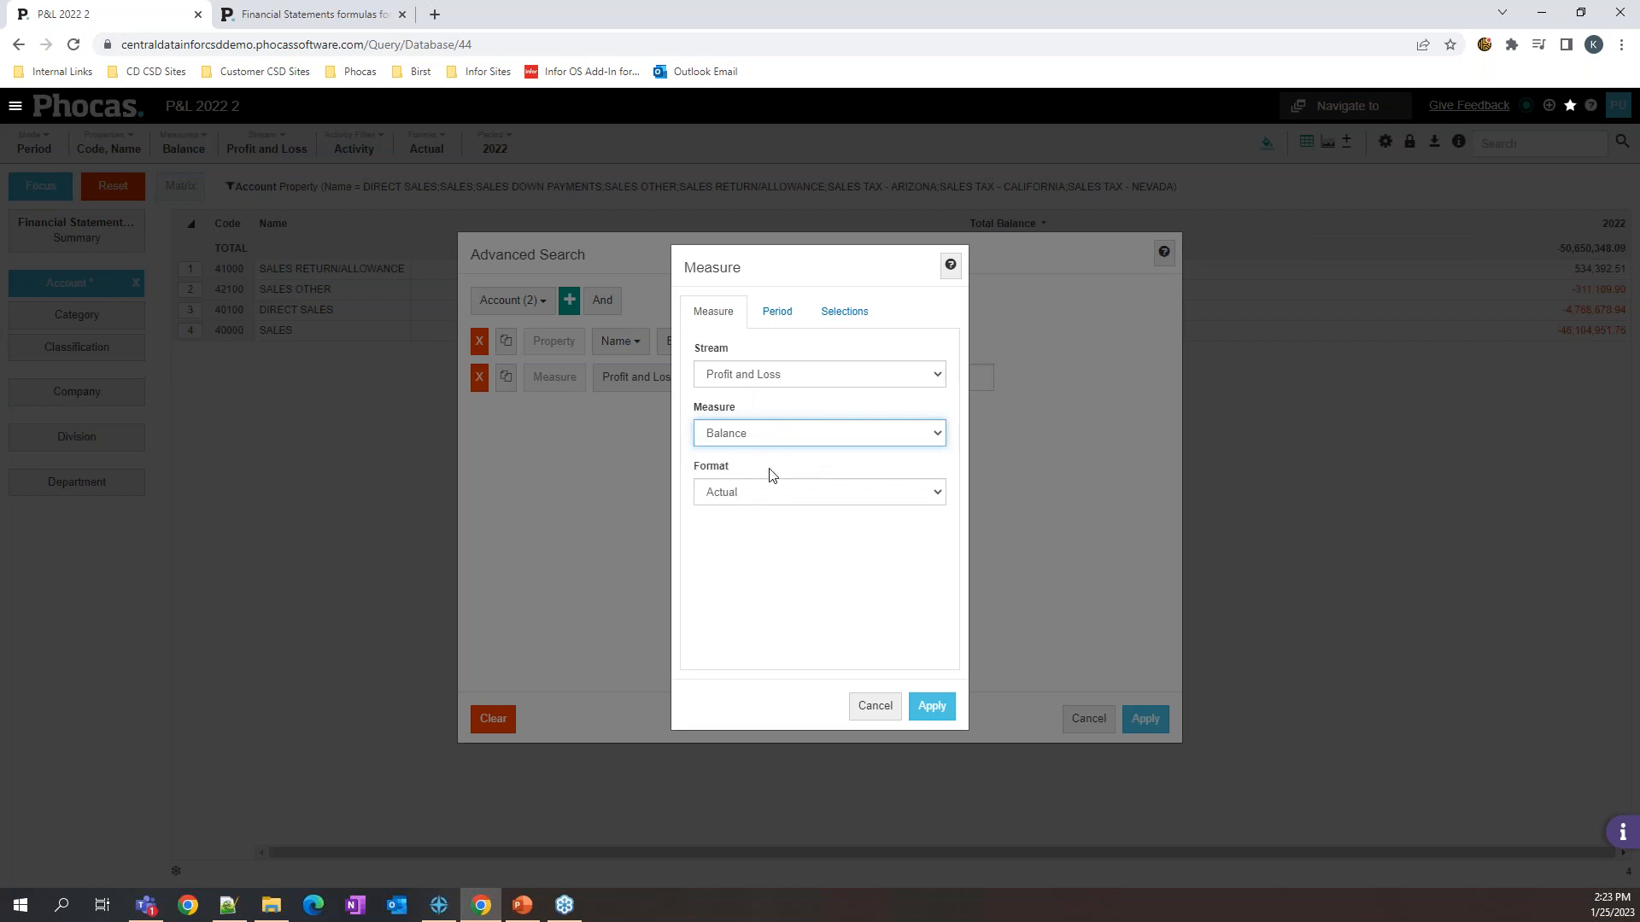
left_click(777, 313)
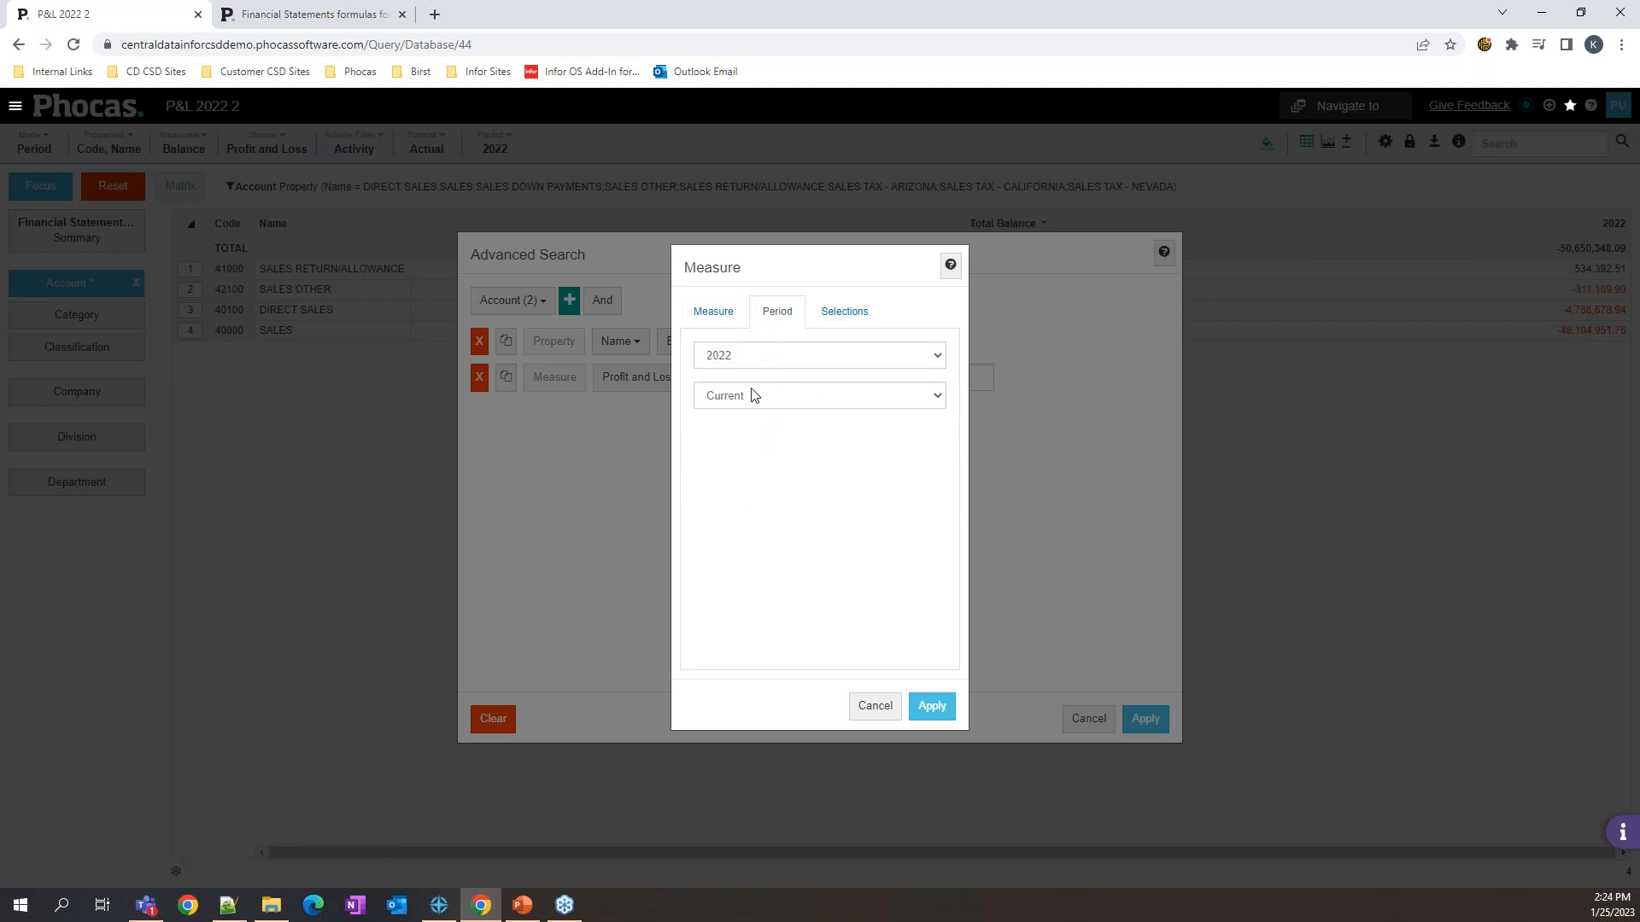
left_click(932, 707)
Step: Set the Profit and Loss Balance condition to Less Than 0 and apply the search to the accounts
left_click(850, 378)
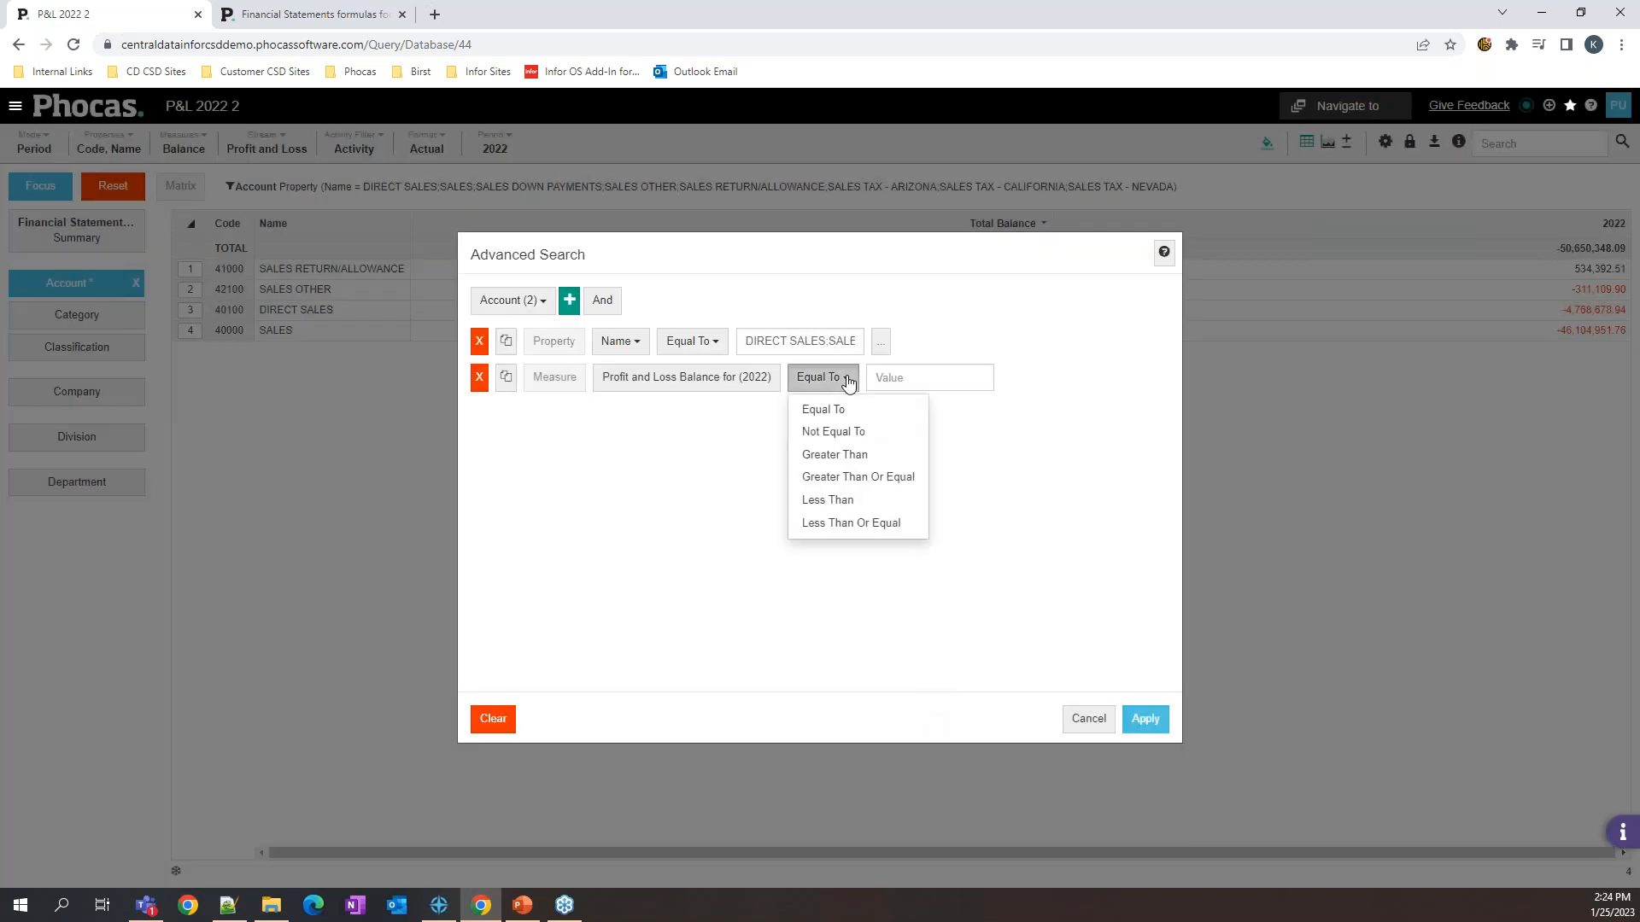
left_click(827, 458)
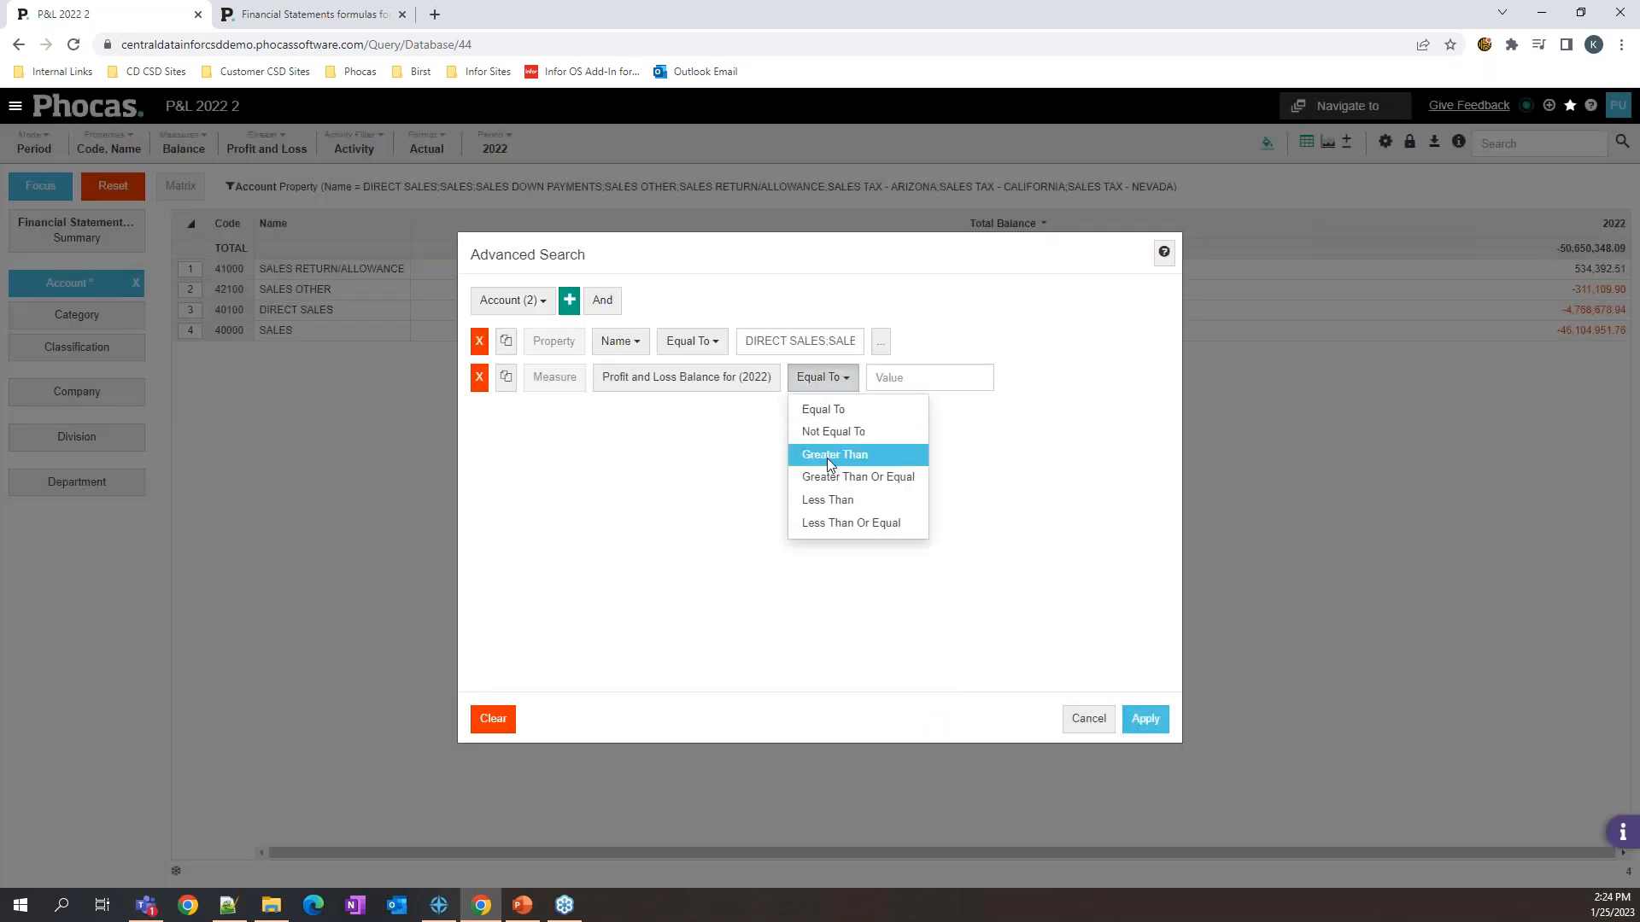
left_click(830, 378)
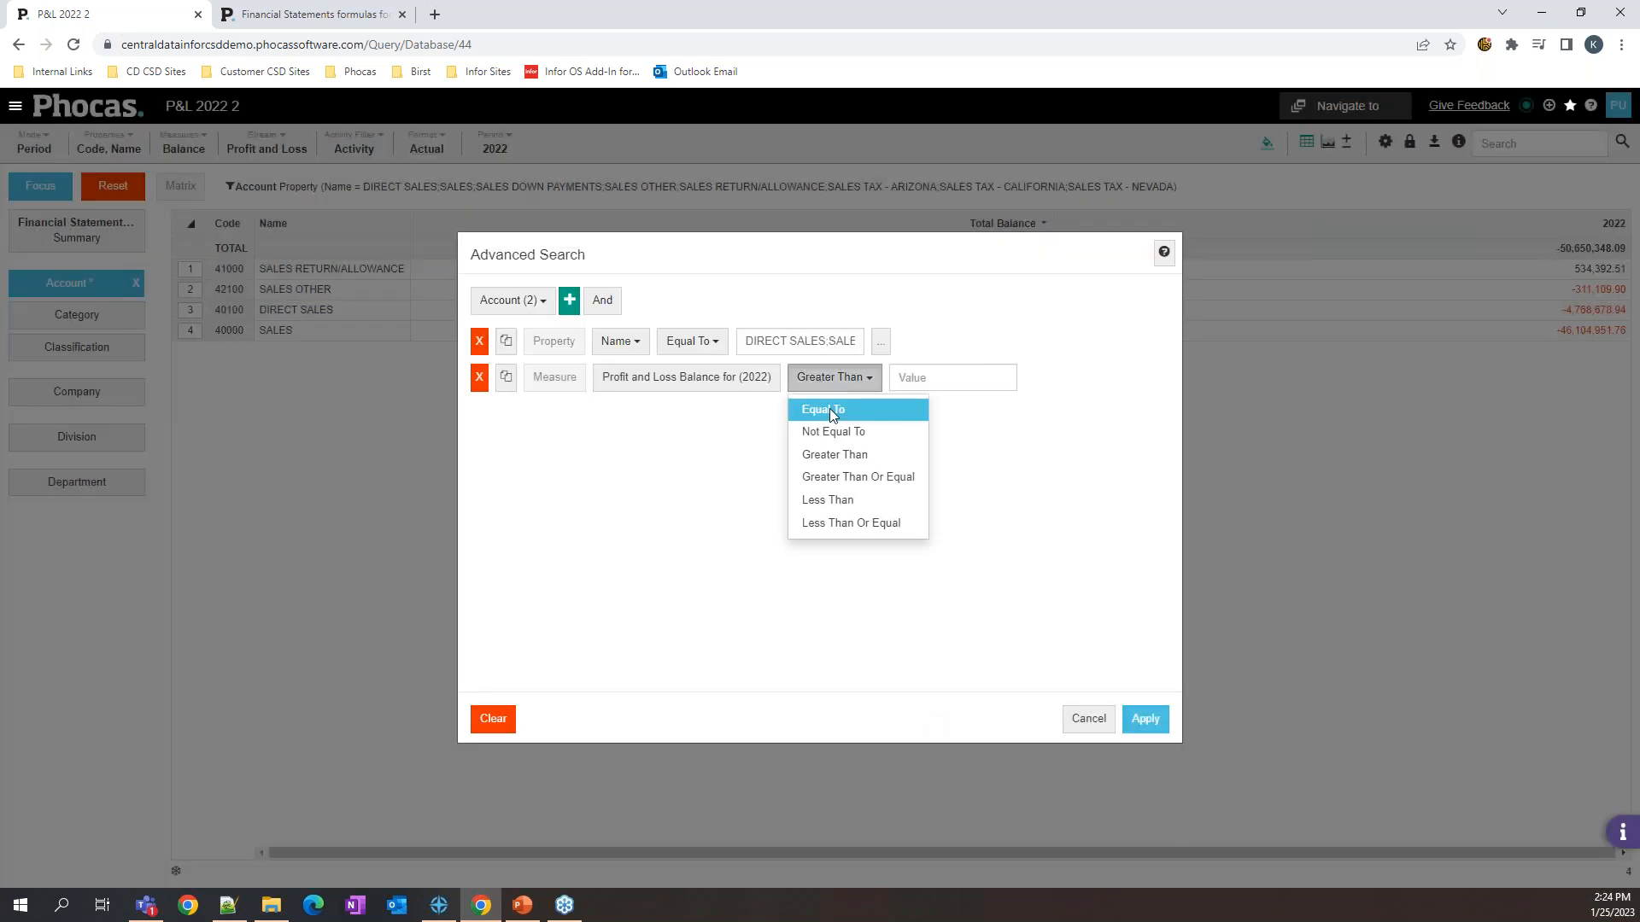
left_click(835, 500)
left_click(929, 384)
type("0")
left_click(1142, 719)
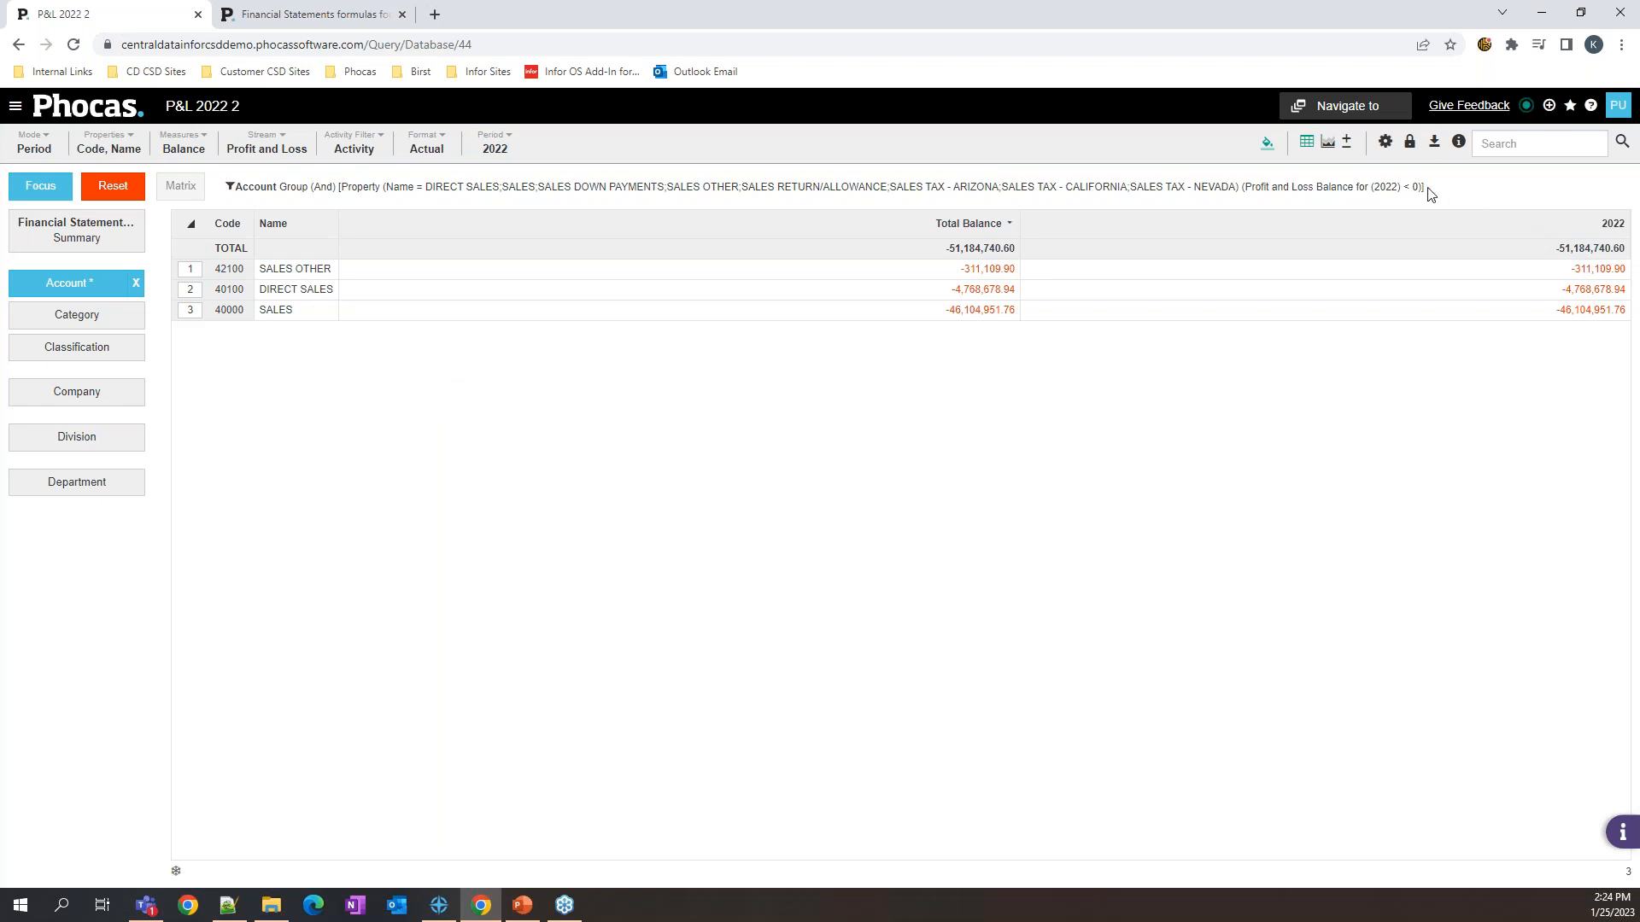
Step: Clear the Account filter and view the 2022 balances by Division, Company and Department before returning to Account
left_click(136, 283)
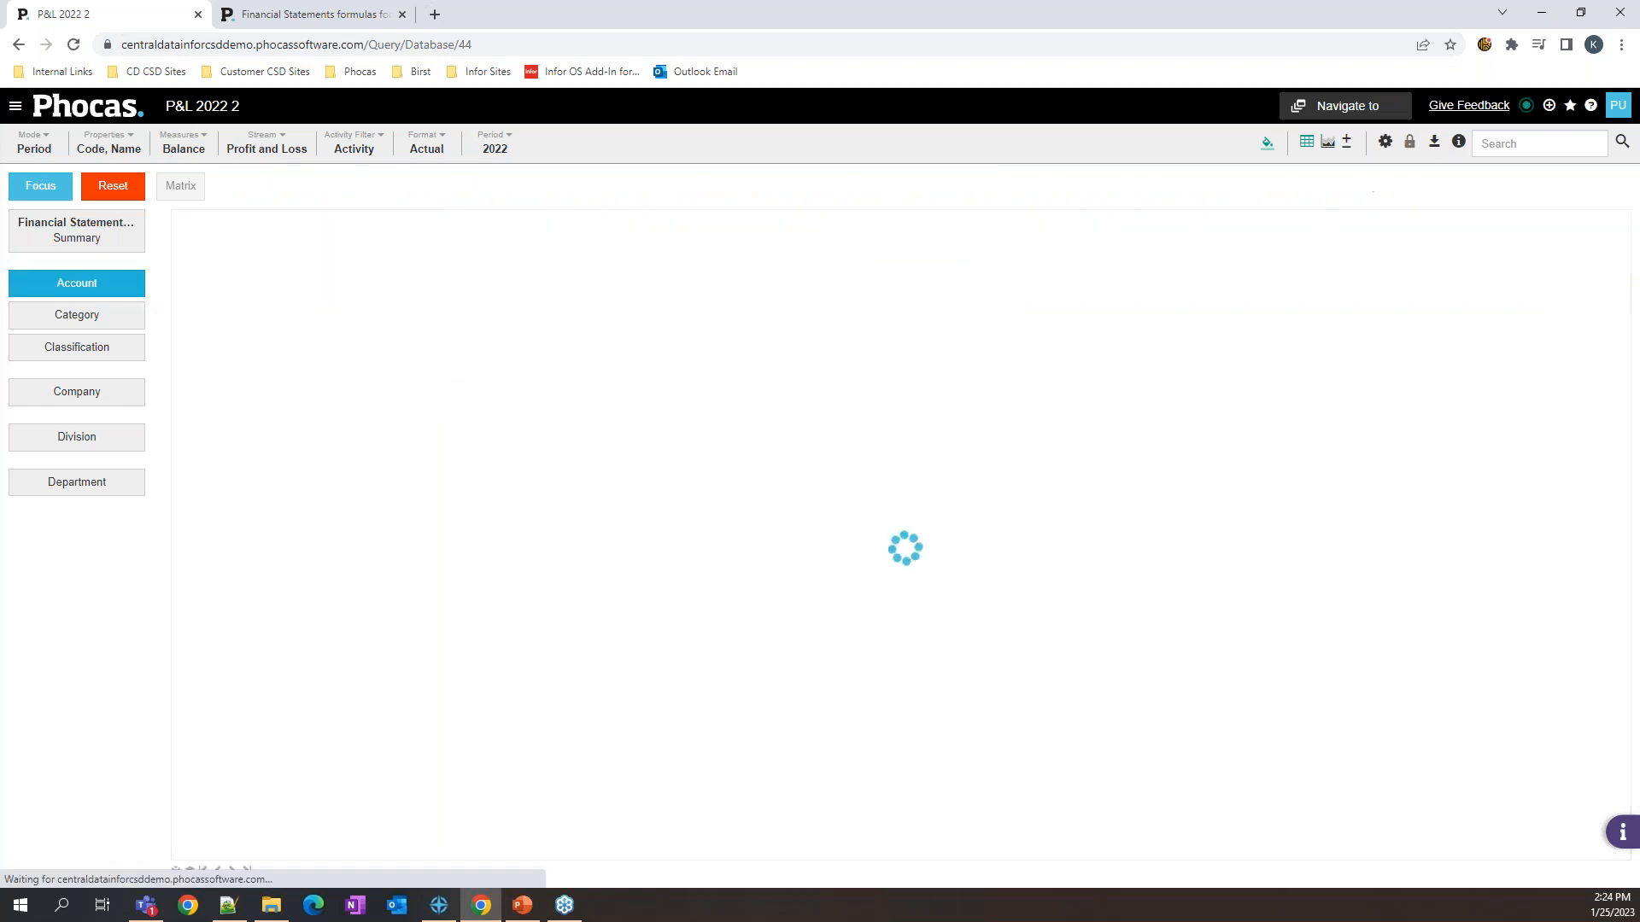
left_click(74, 436)
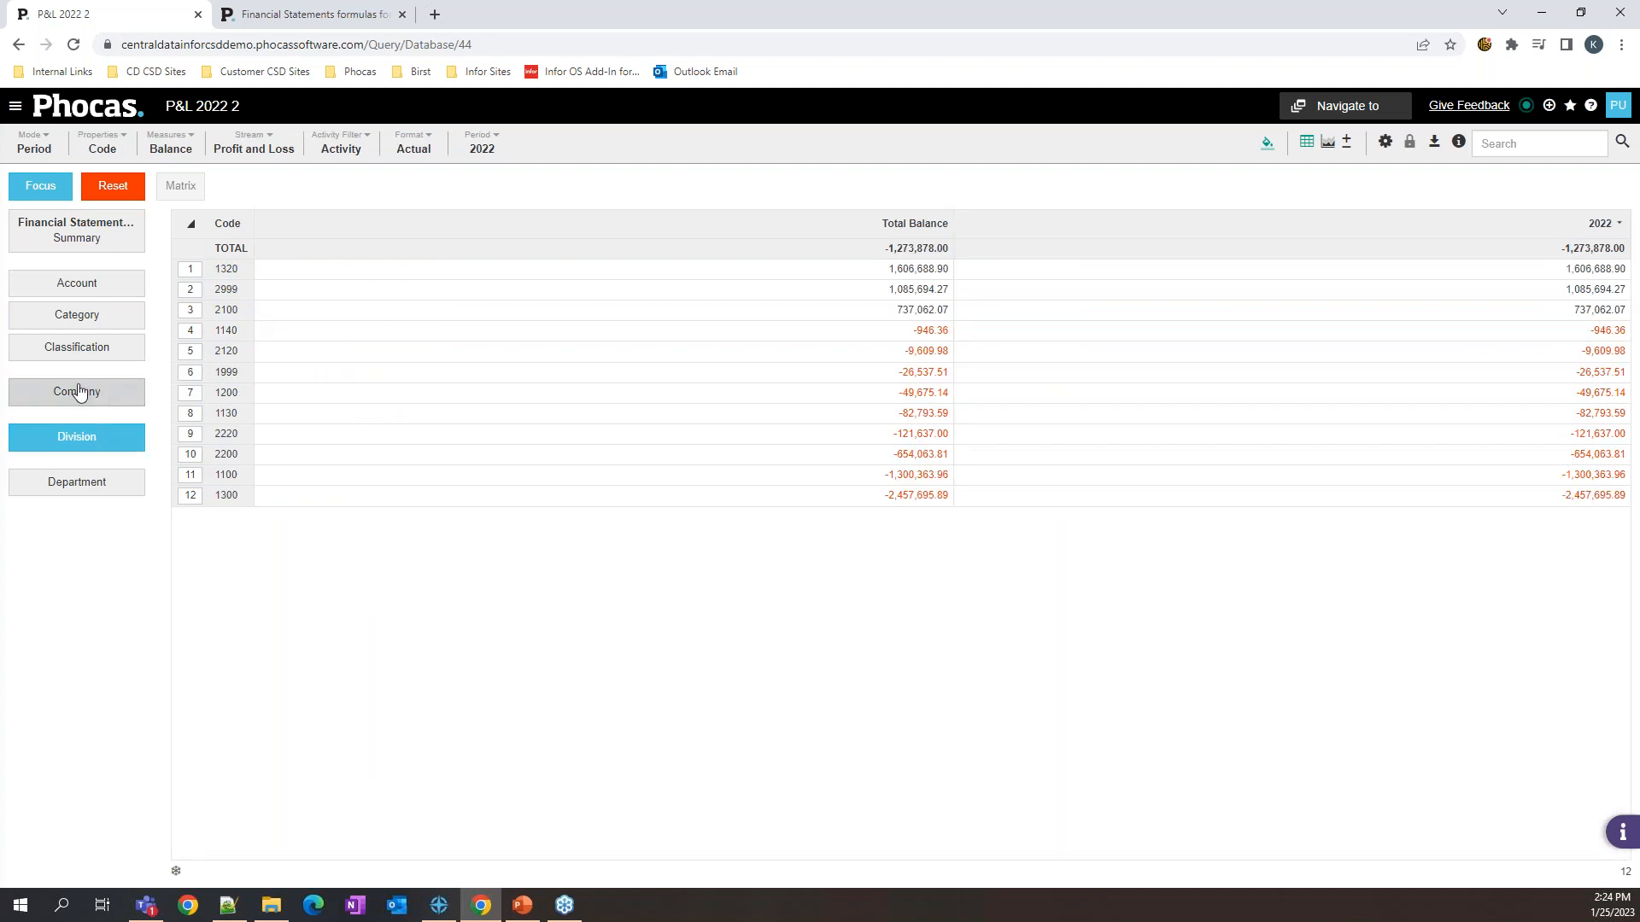
left_click(77, 391)
left_click(92, 482)
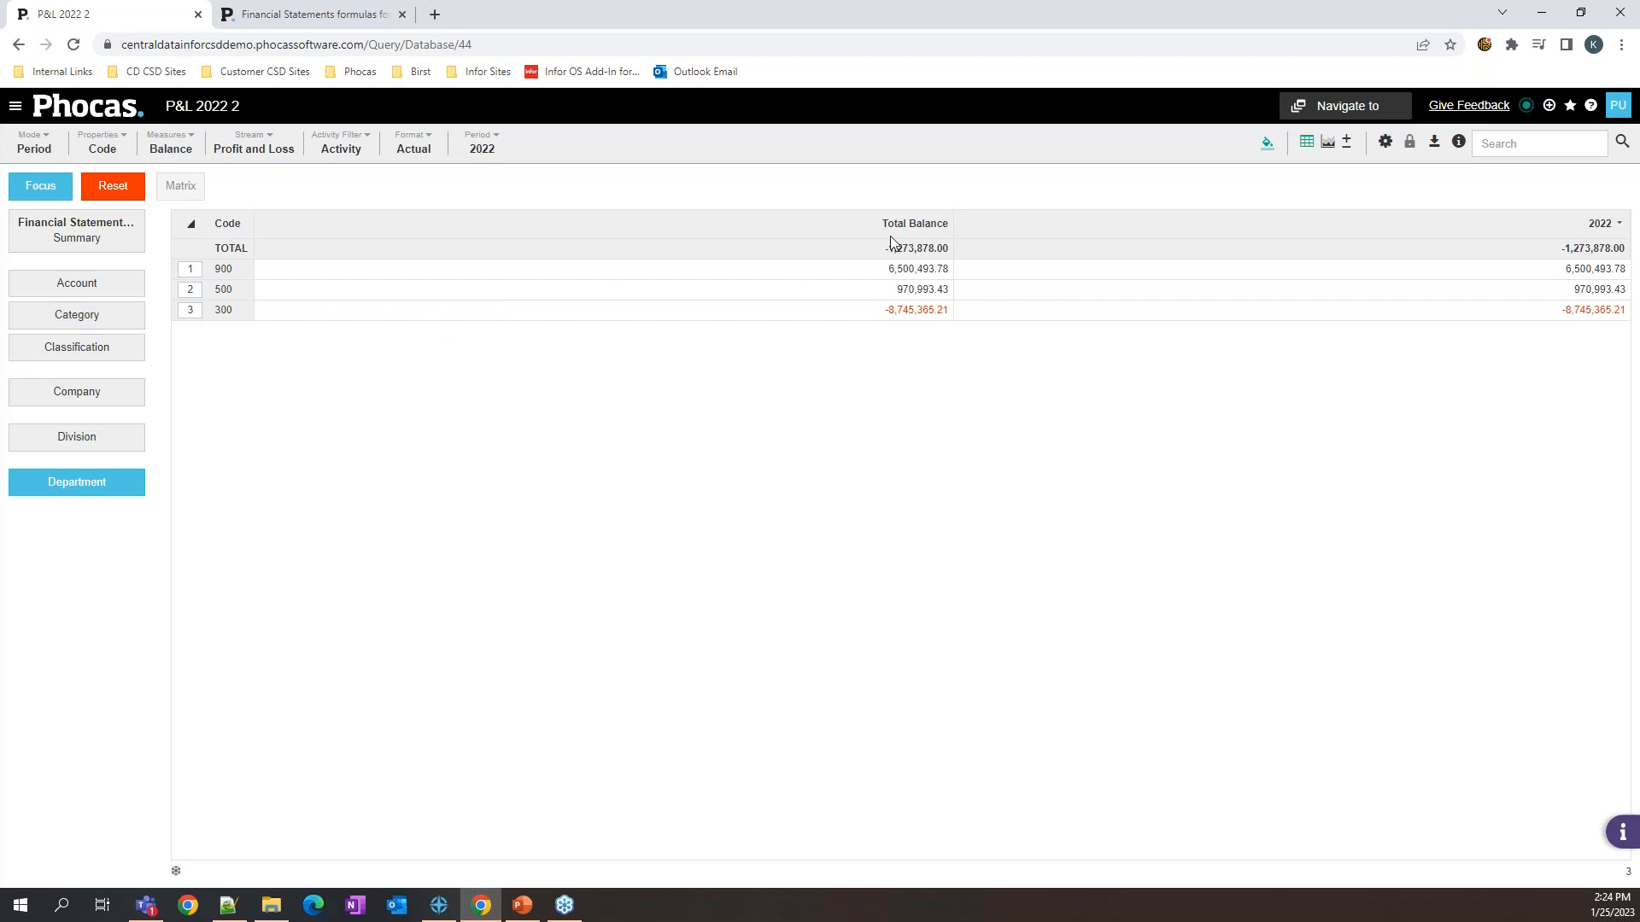
left_click(93, 295)
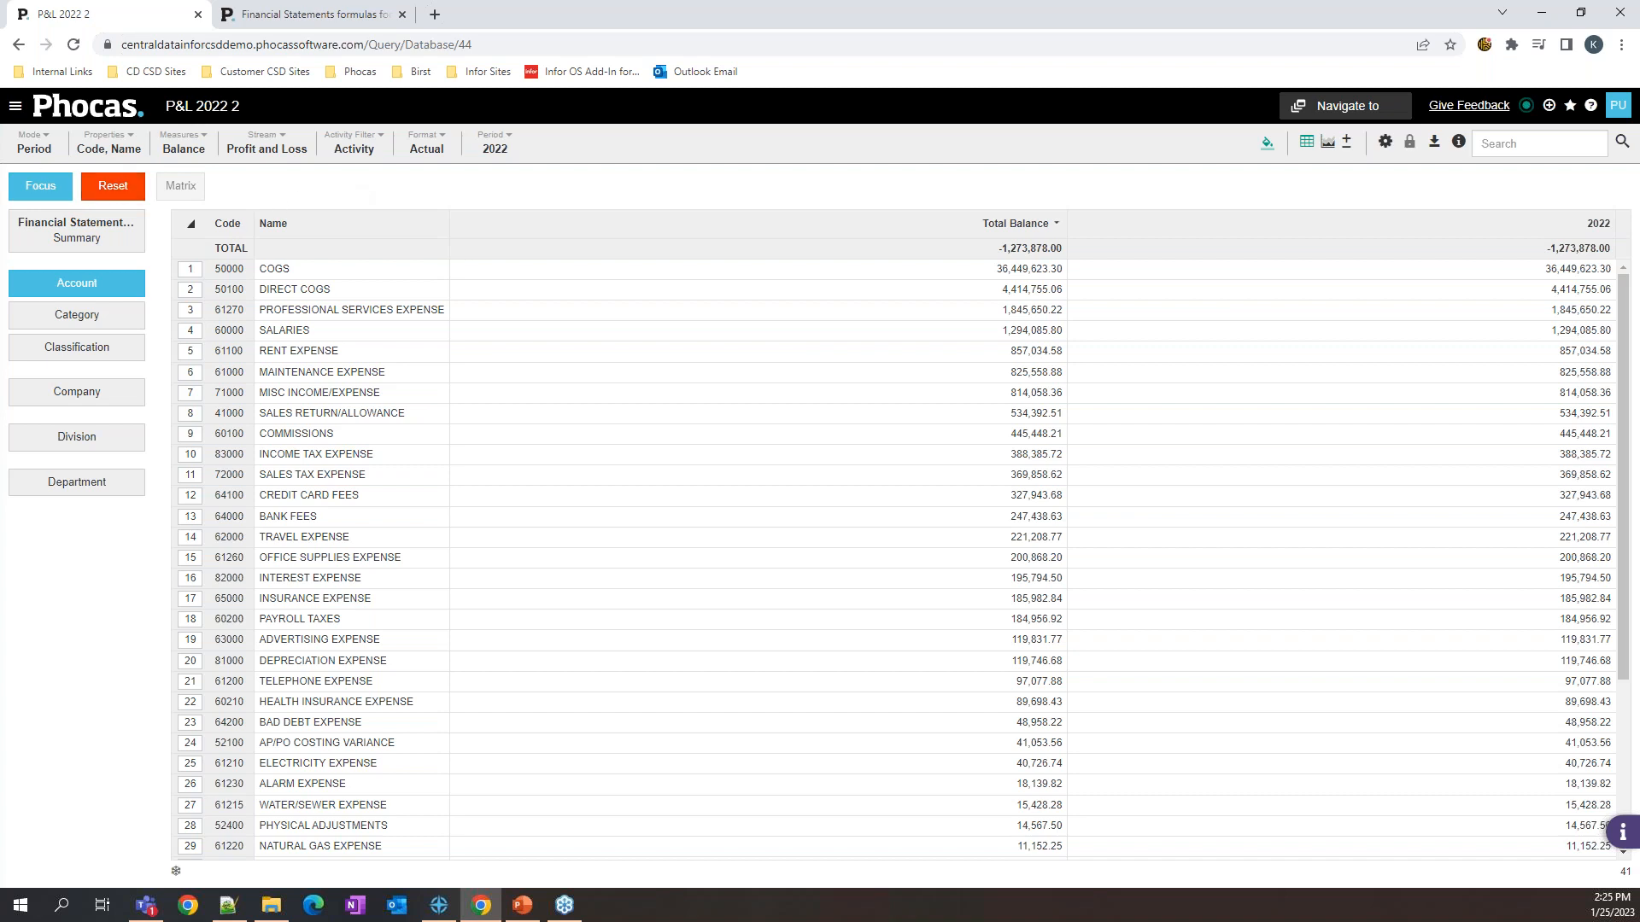
Step: Return to the financial statements view and show the Profit and Loss statement
left_click(35, 145)
left_click(33, 181)
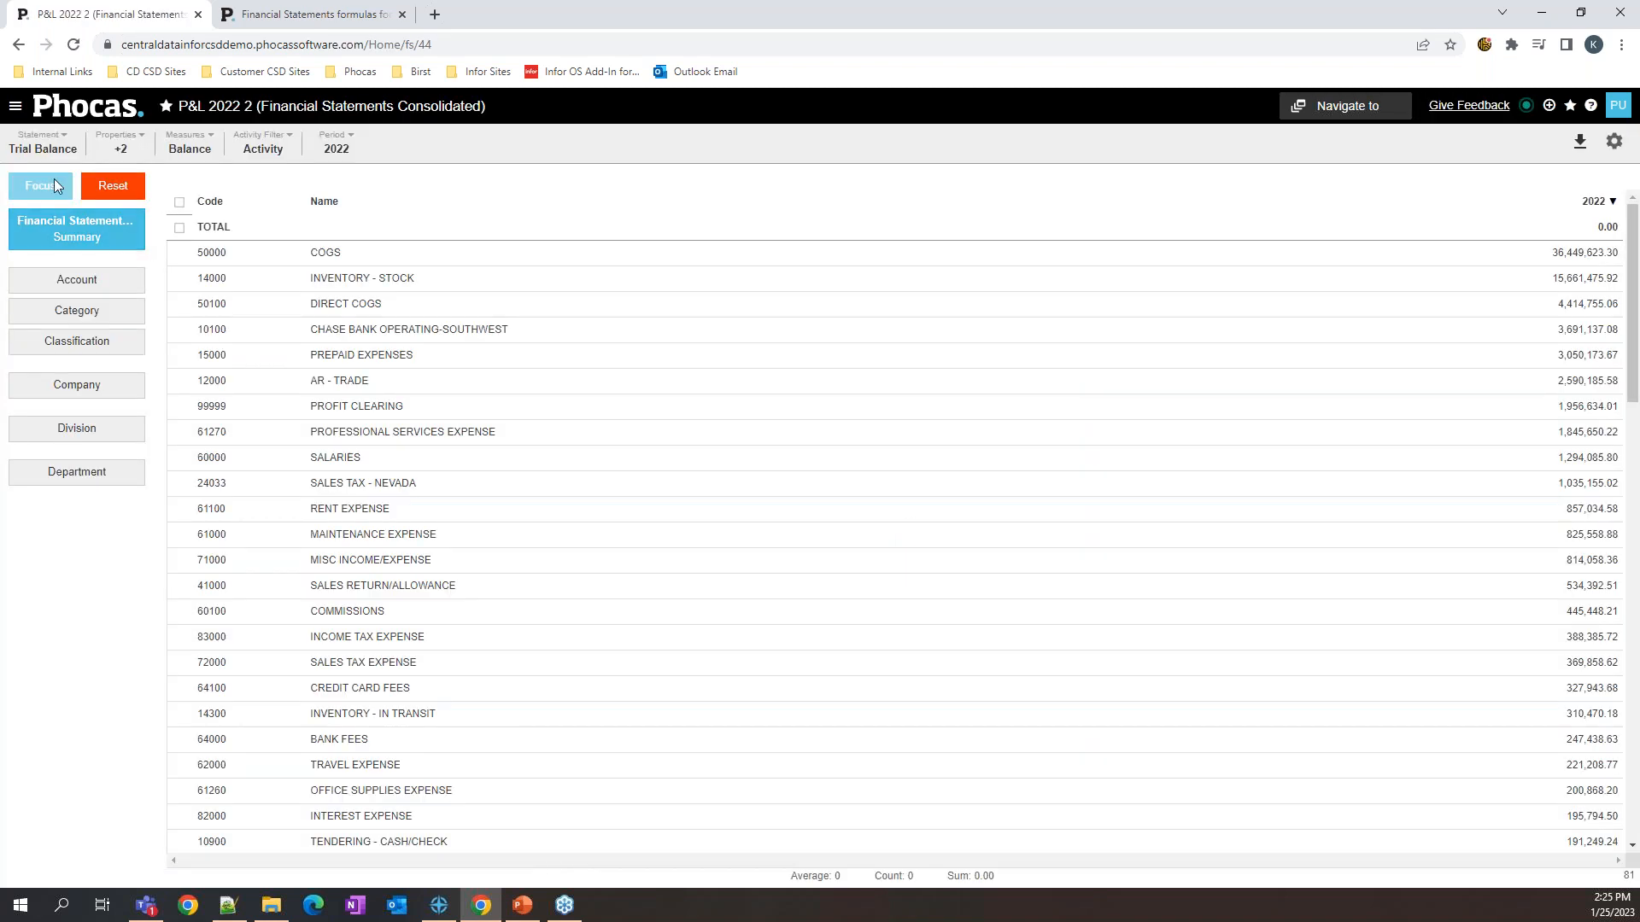
left_click(46, 150)
left_click(47, 183)
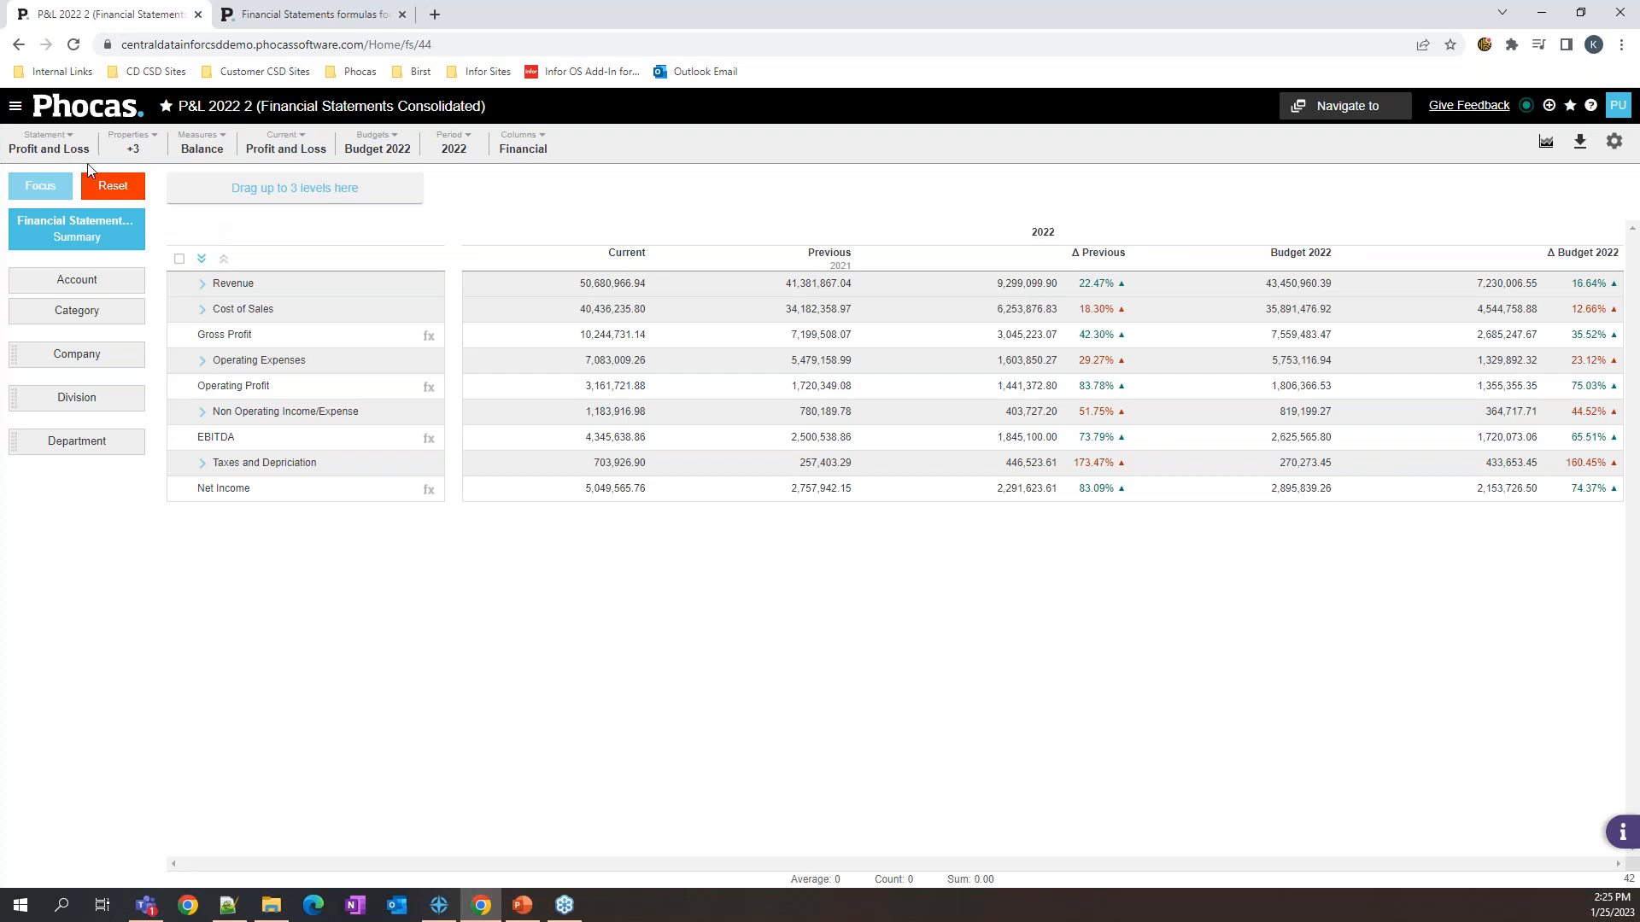
Step: Clone the Profit and Loss statement from the list of statements under the name Profit and Loss V2
left_click(1570, 110)
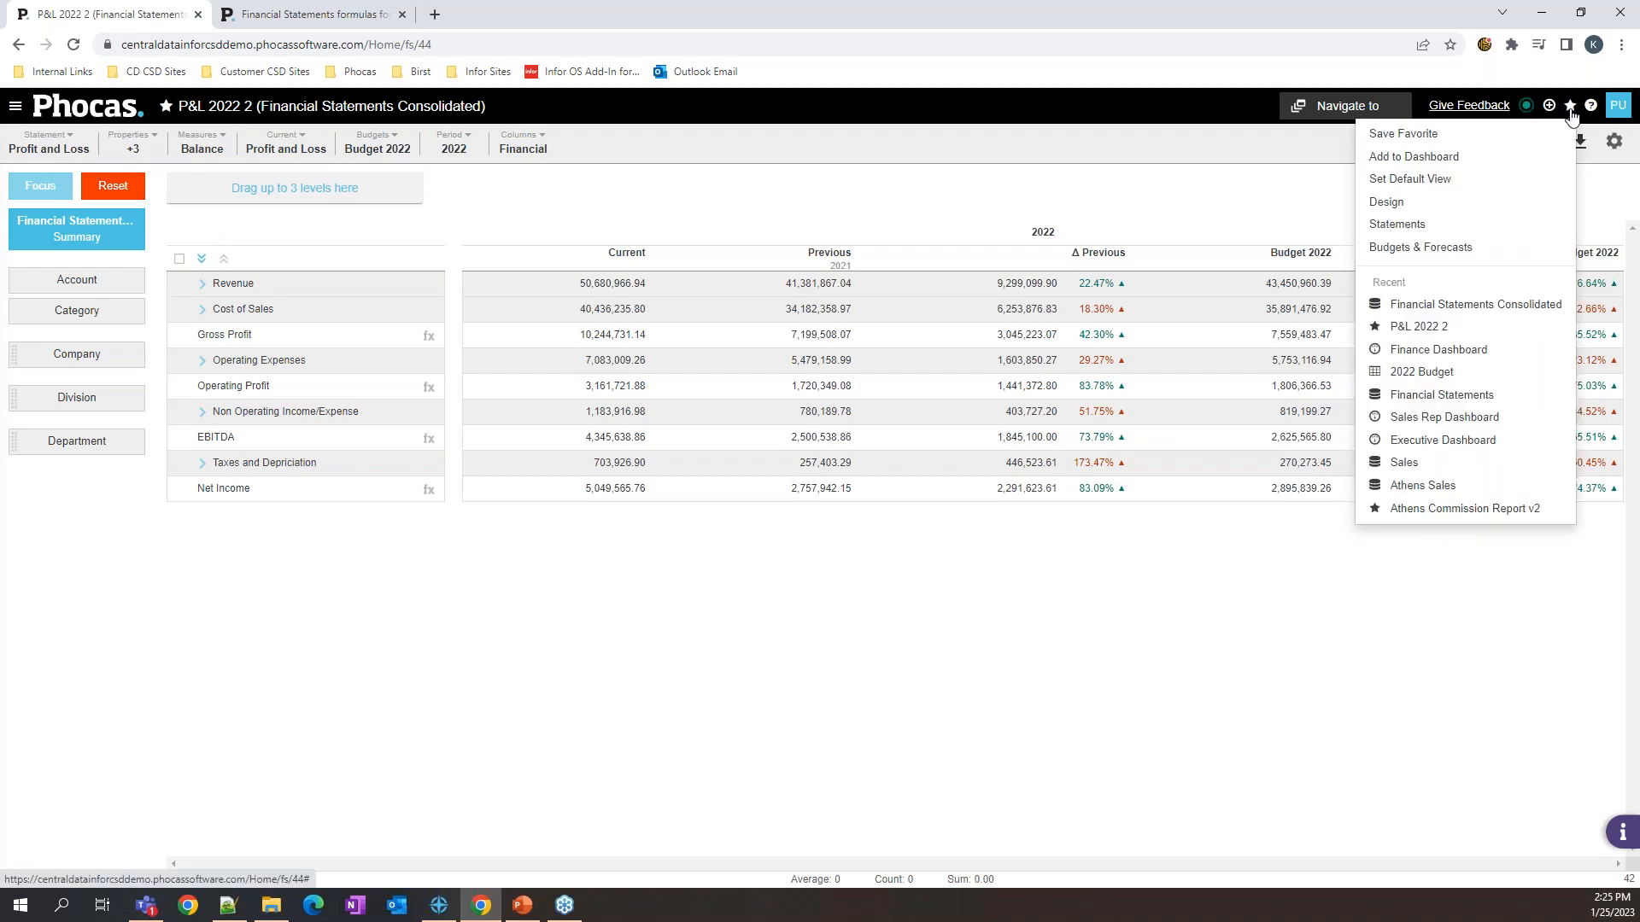
left_click(1385, 225)
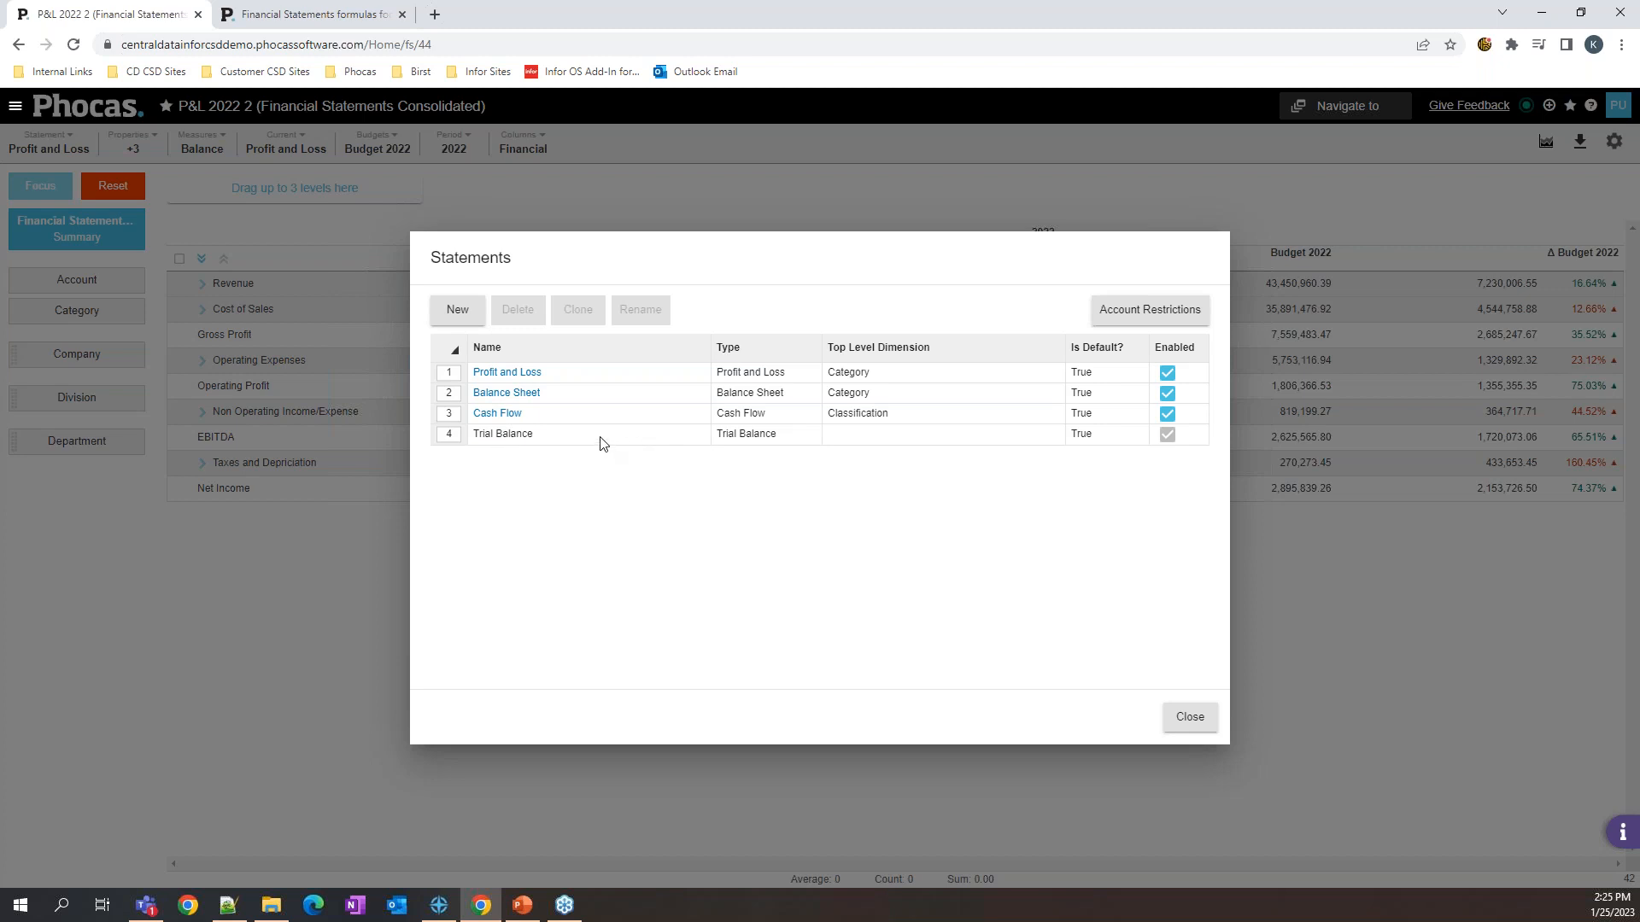
left_click(449, 397)
left_click(449, 396)
left_click(449, 397)
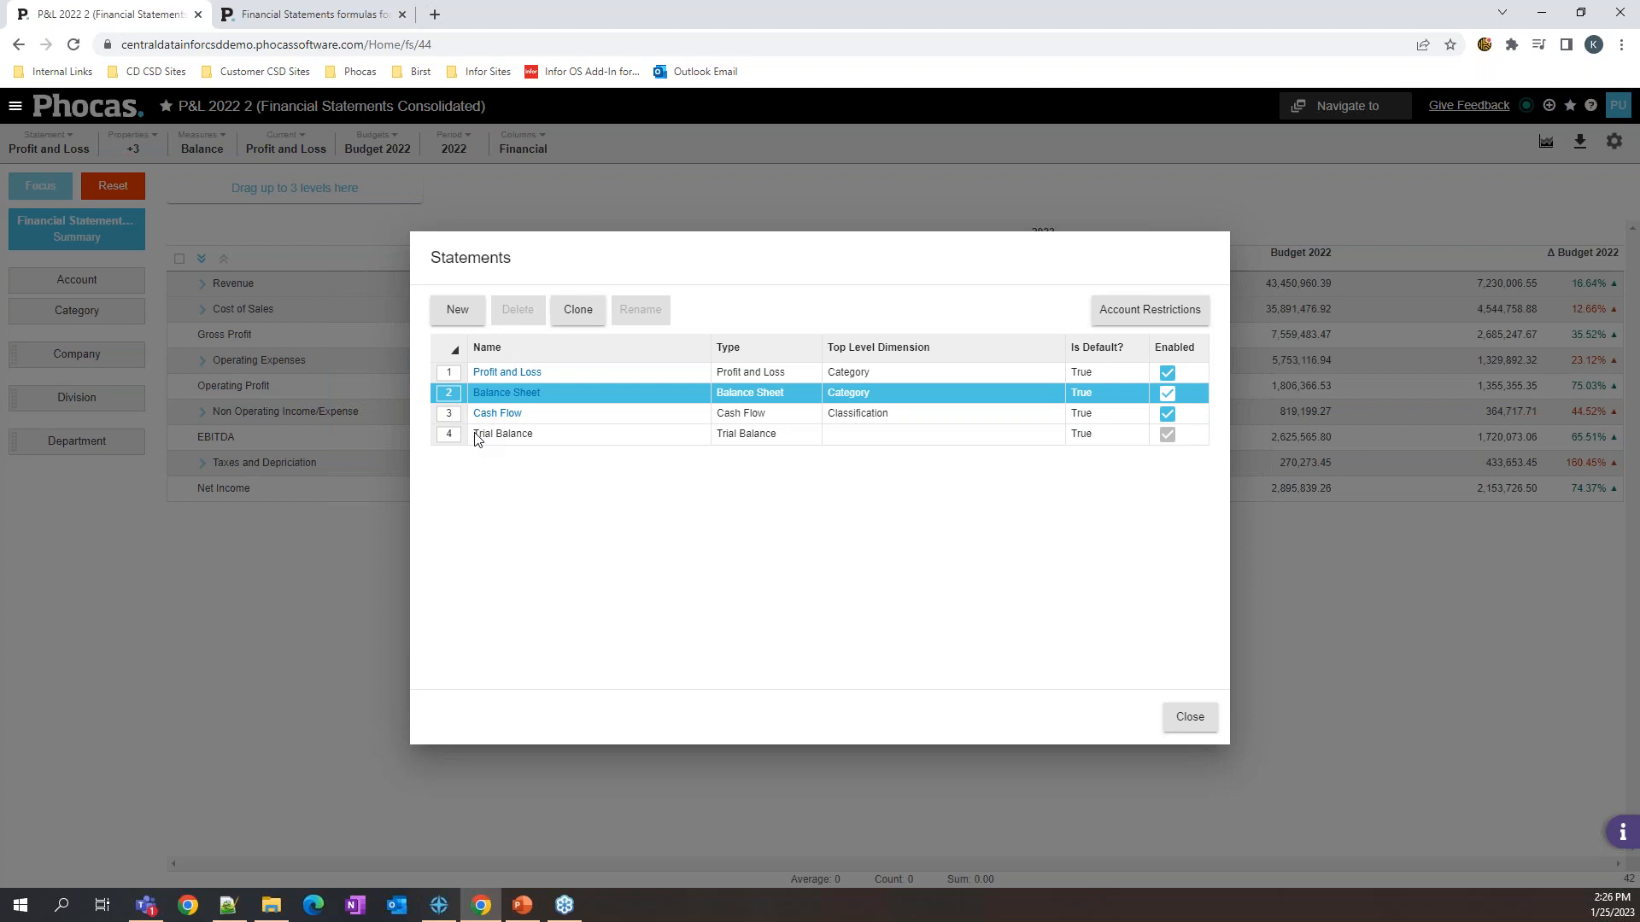
left_click(444, 398)
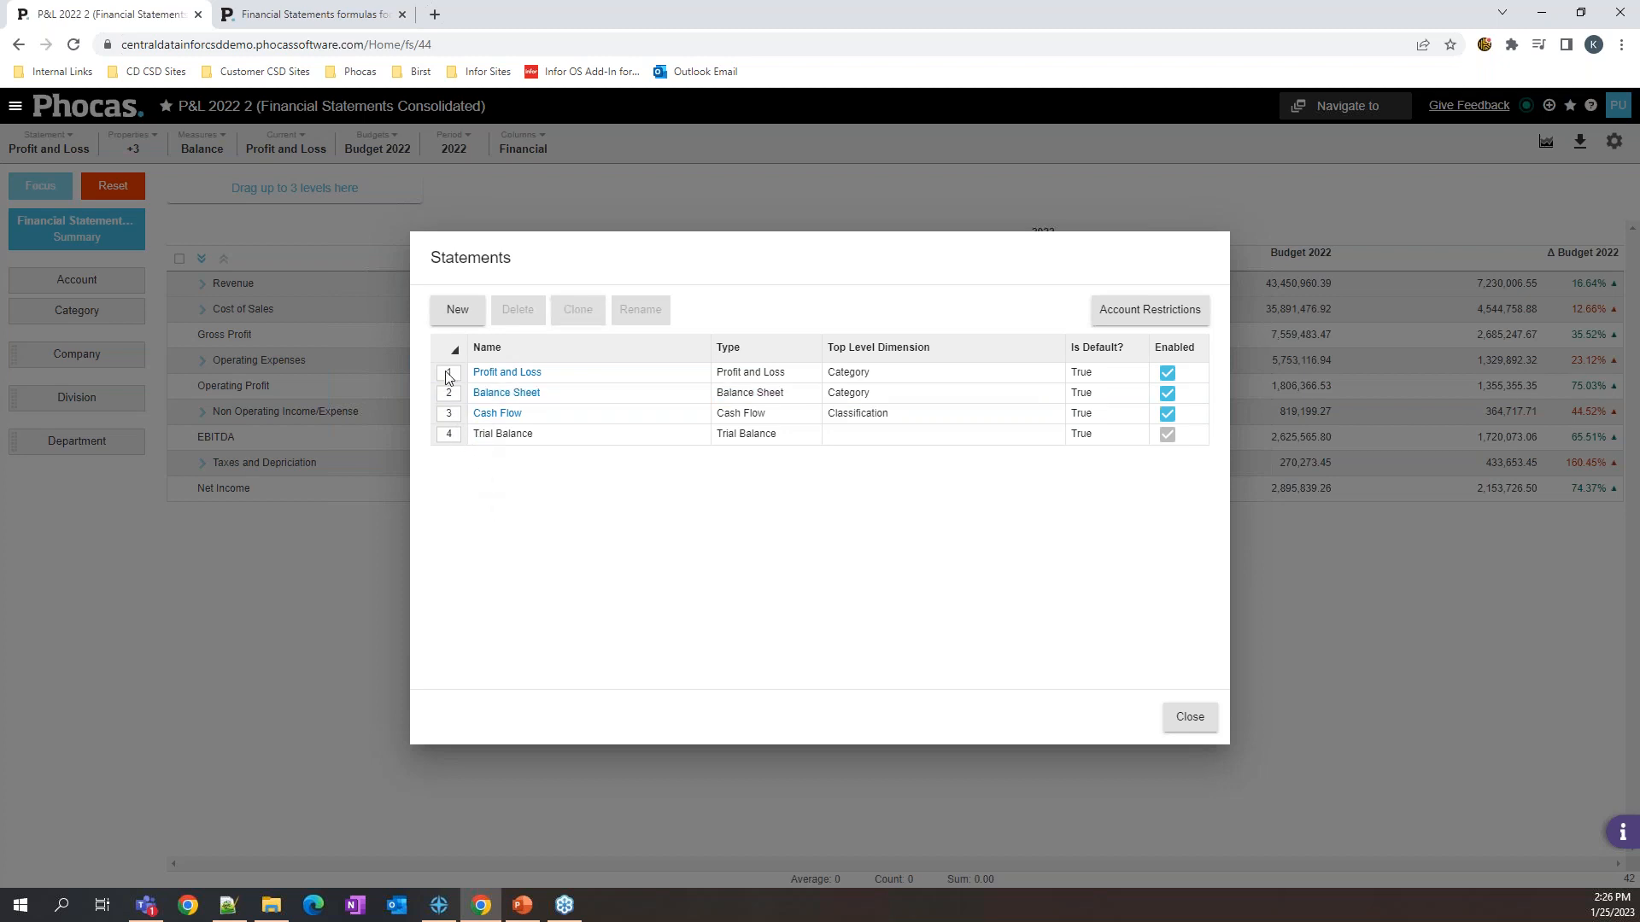
left_click(447, 376)
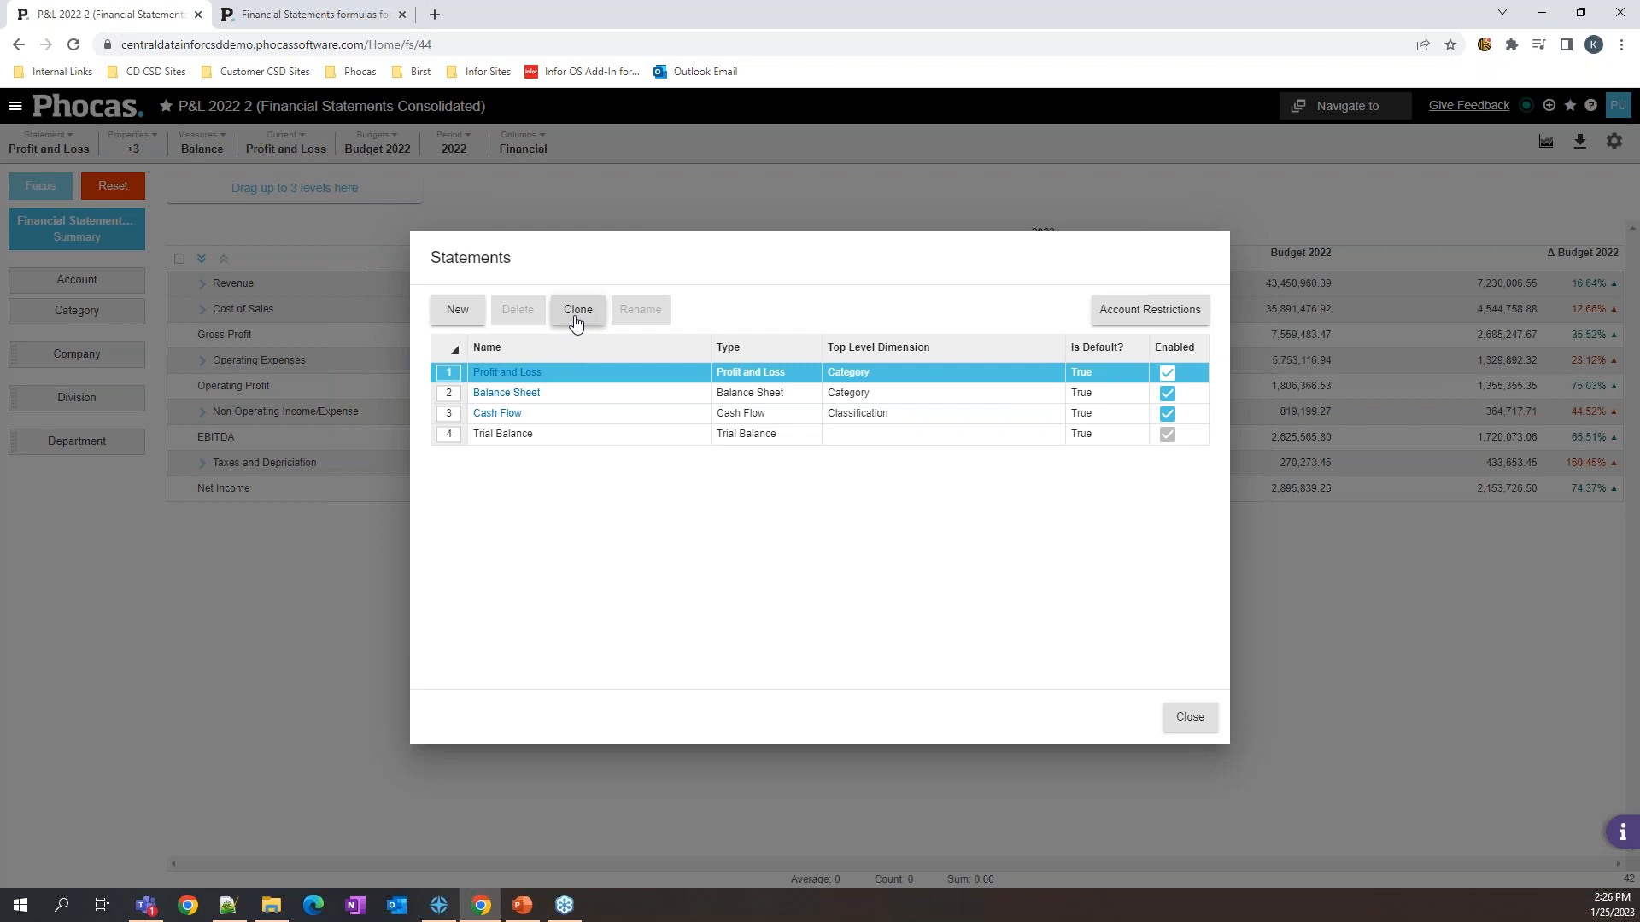
left_click(578, 311)
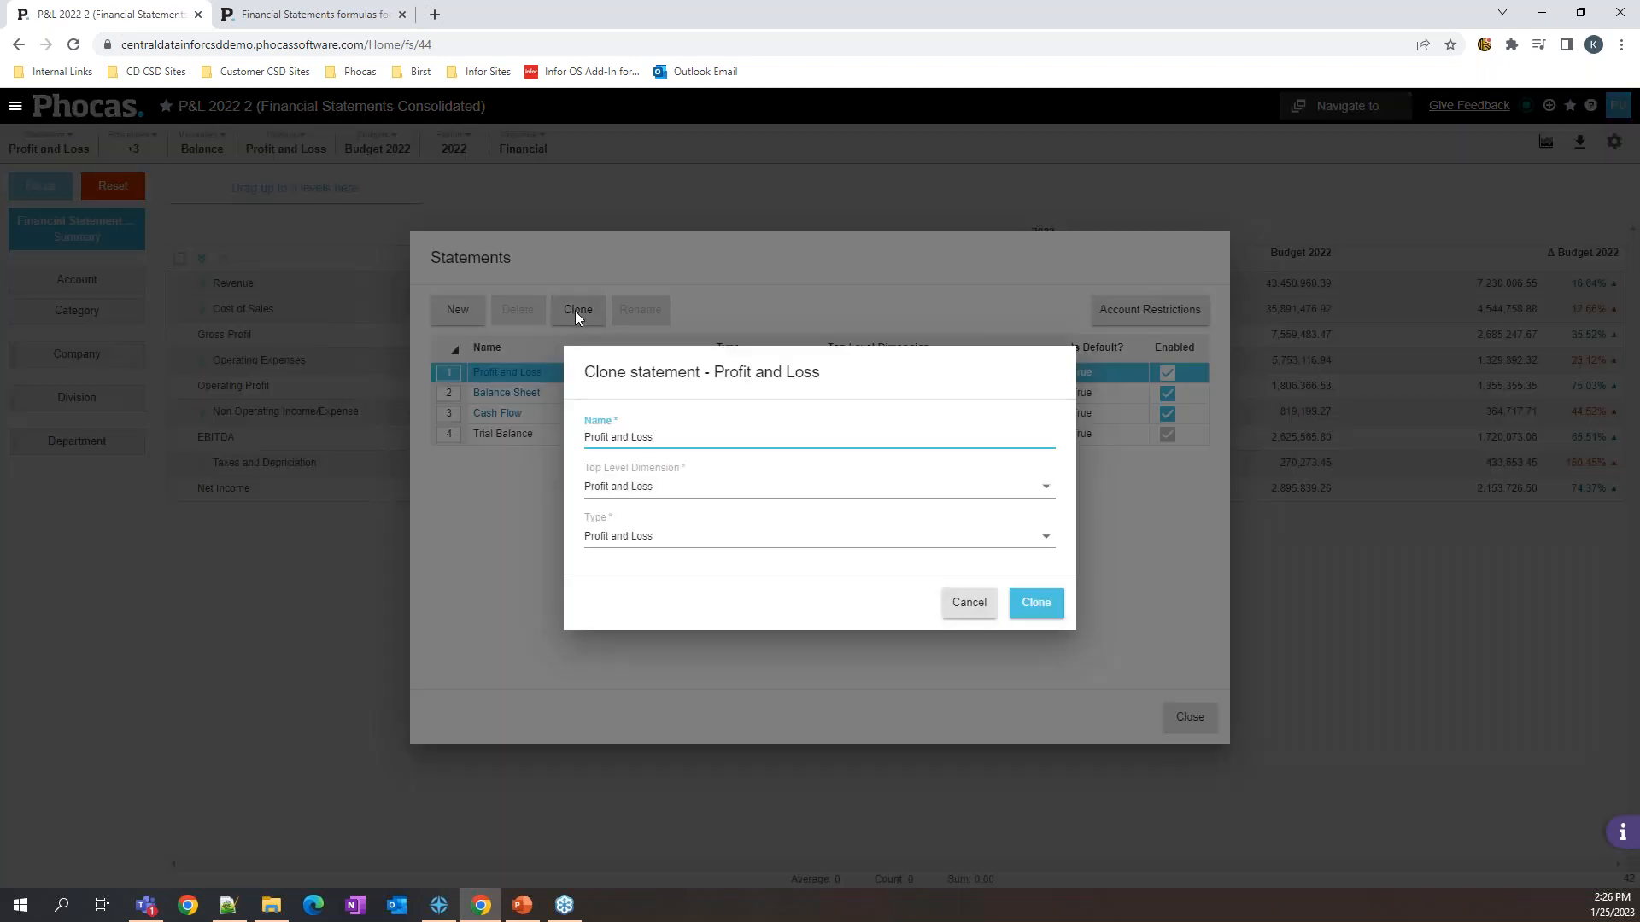
type("V2")
left_click(1036, 603)
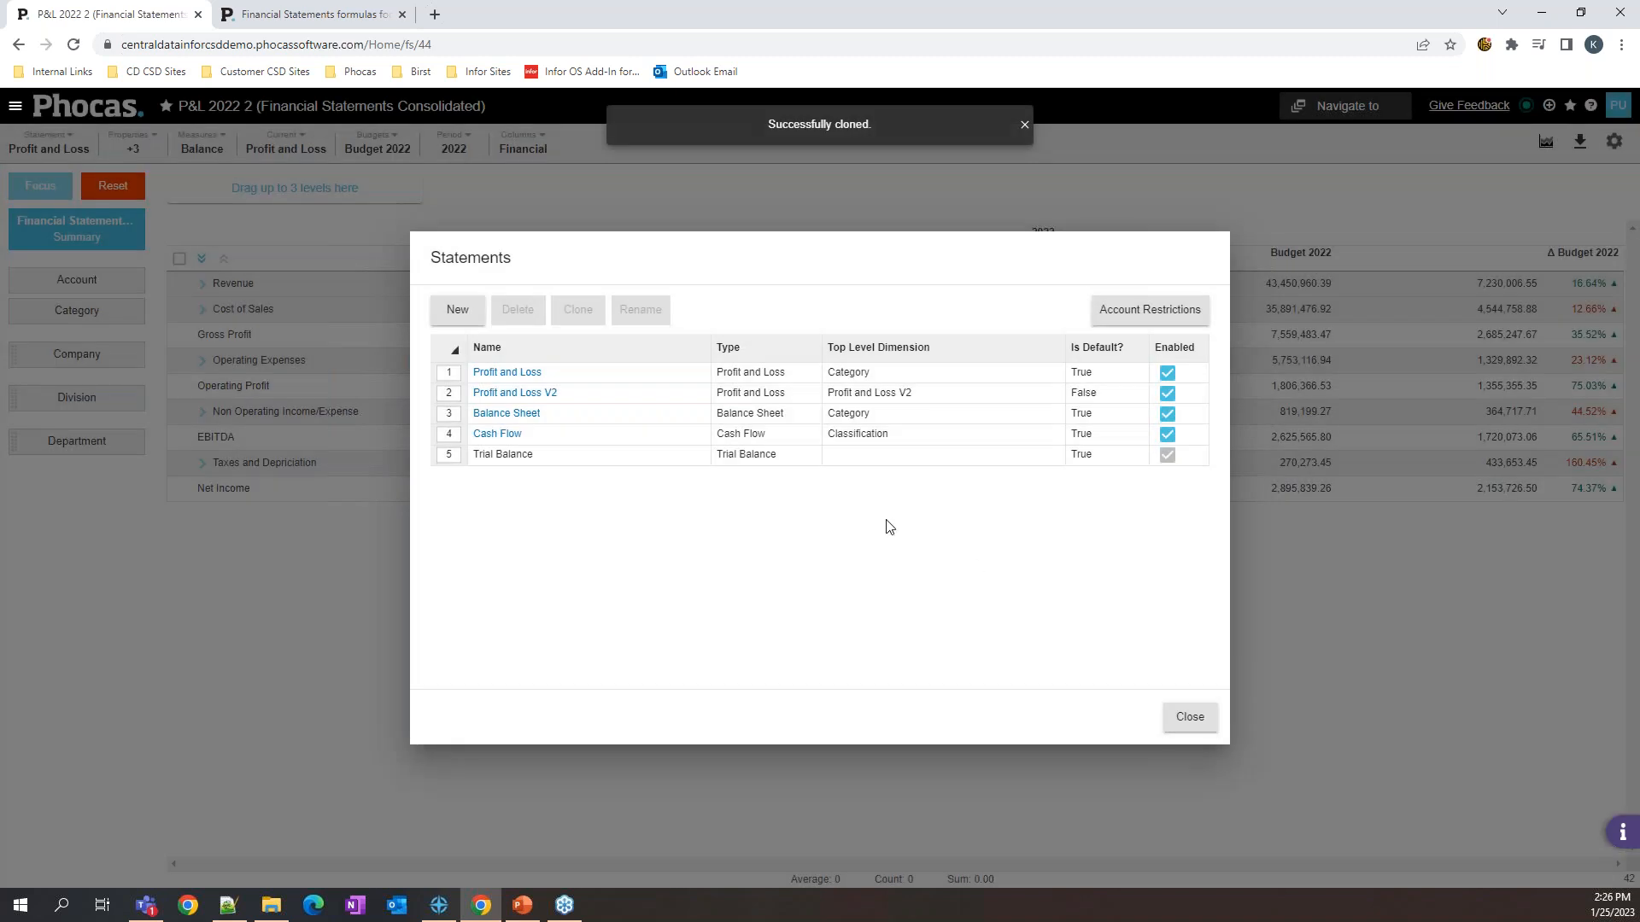
Step: Open the Profit and Loss V2 statement design and review its rows and the Gross Profit calculation's name and expression
left_click(506, 398)
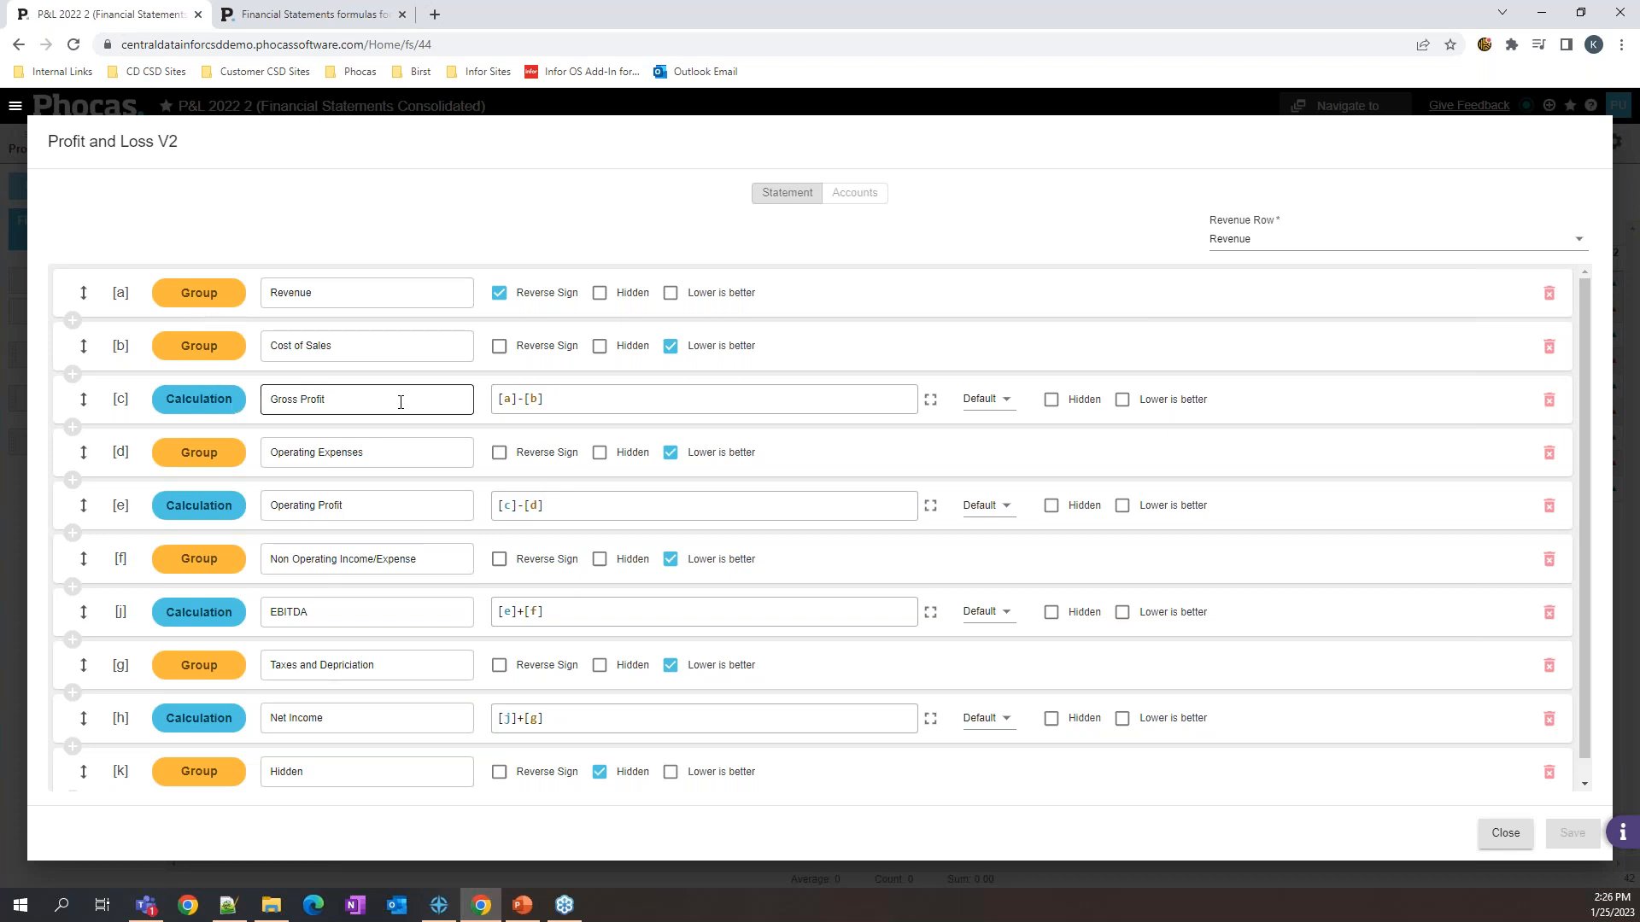
scroll(216, 561, "down", 1)
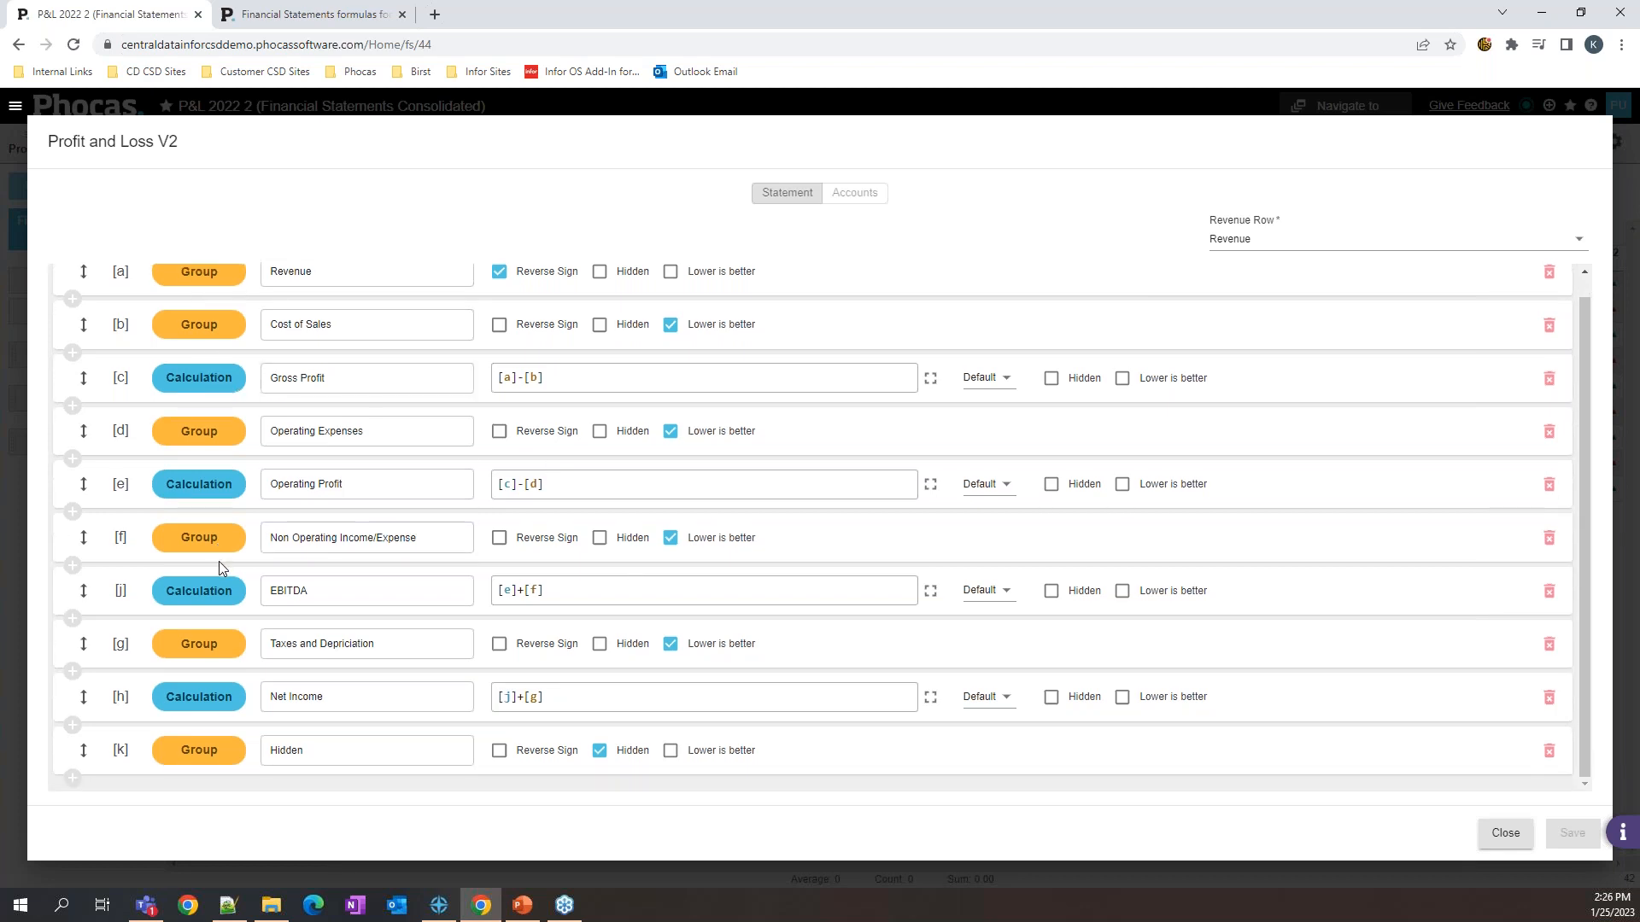
scroll(218, 561, "up", 1)
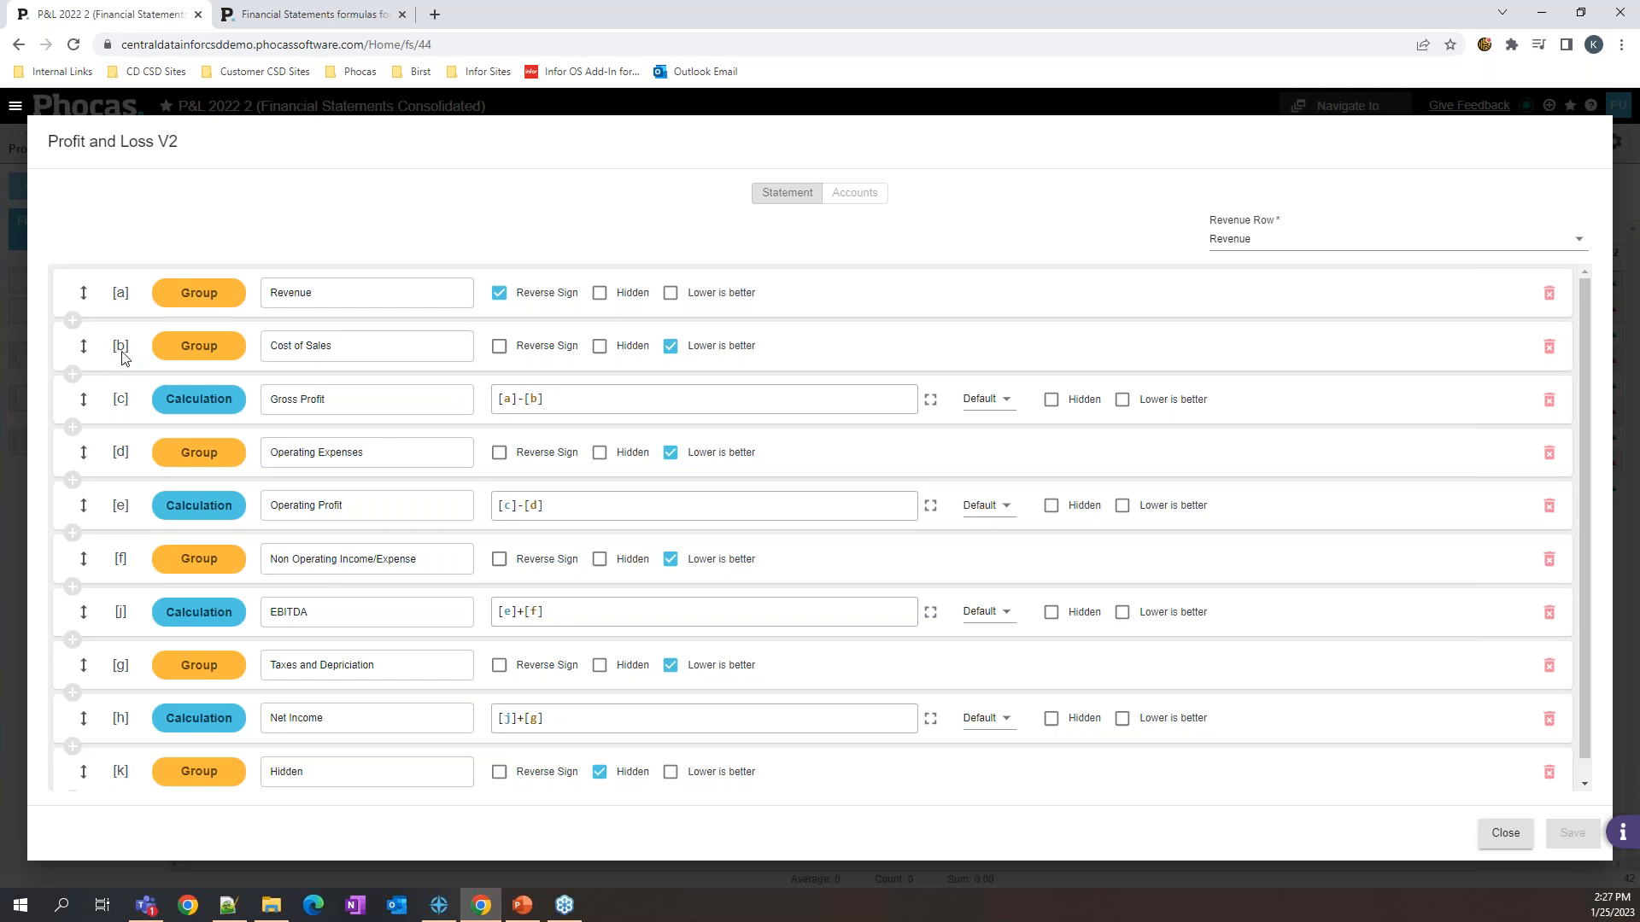
left_click_drag(432, 404, 268, 399)
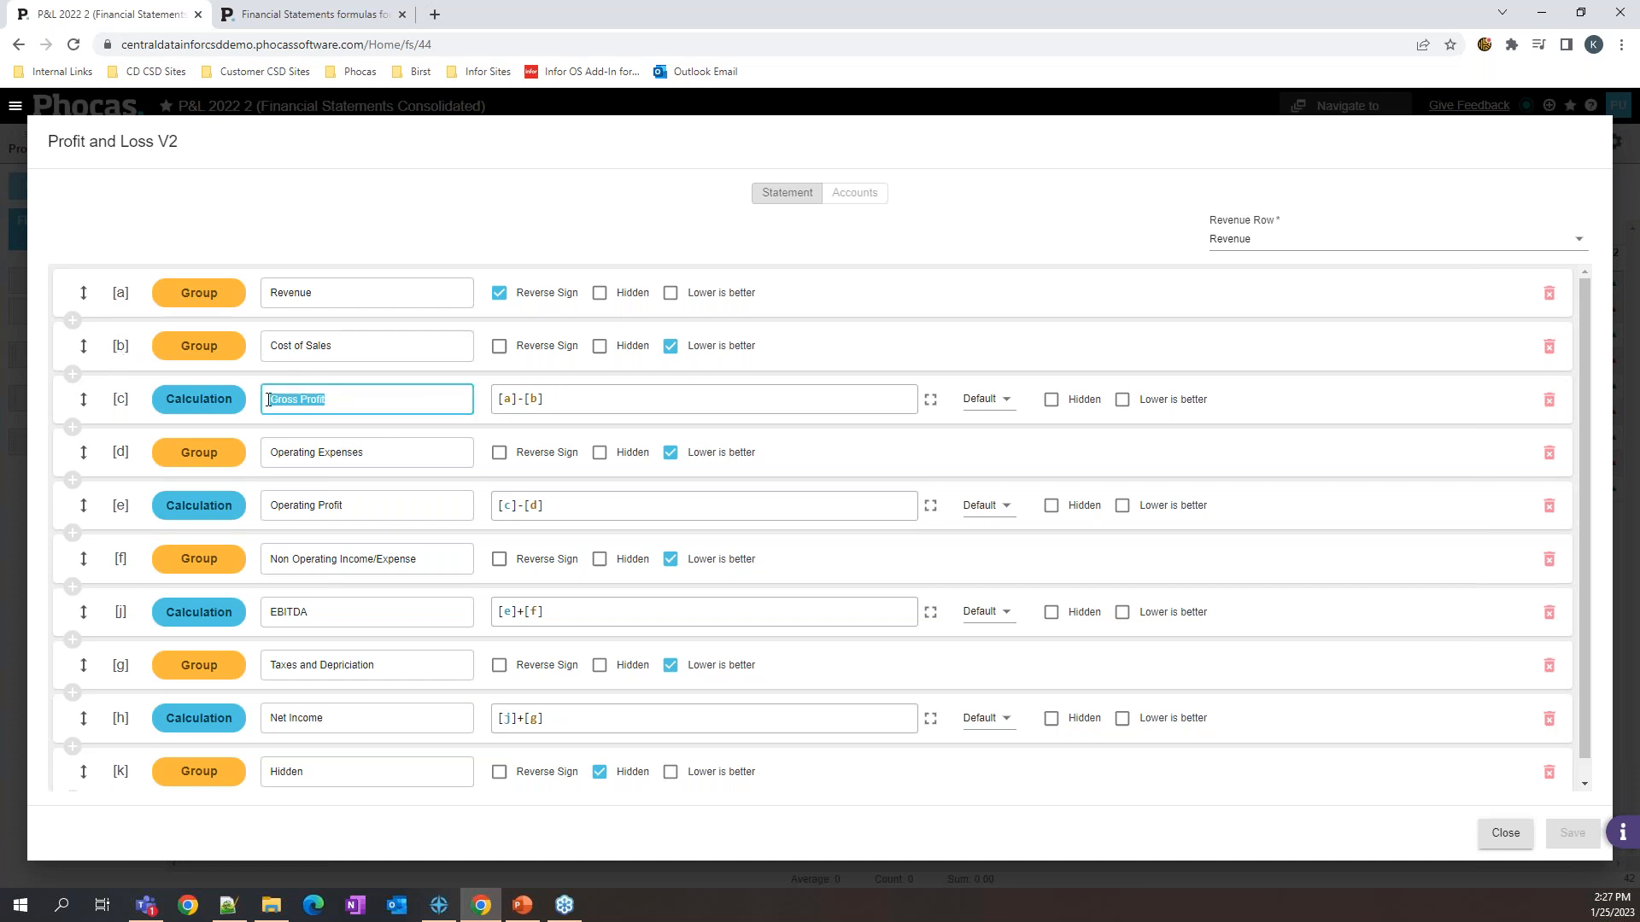
left_click_drag(572, 403, 500, 401)
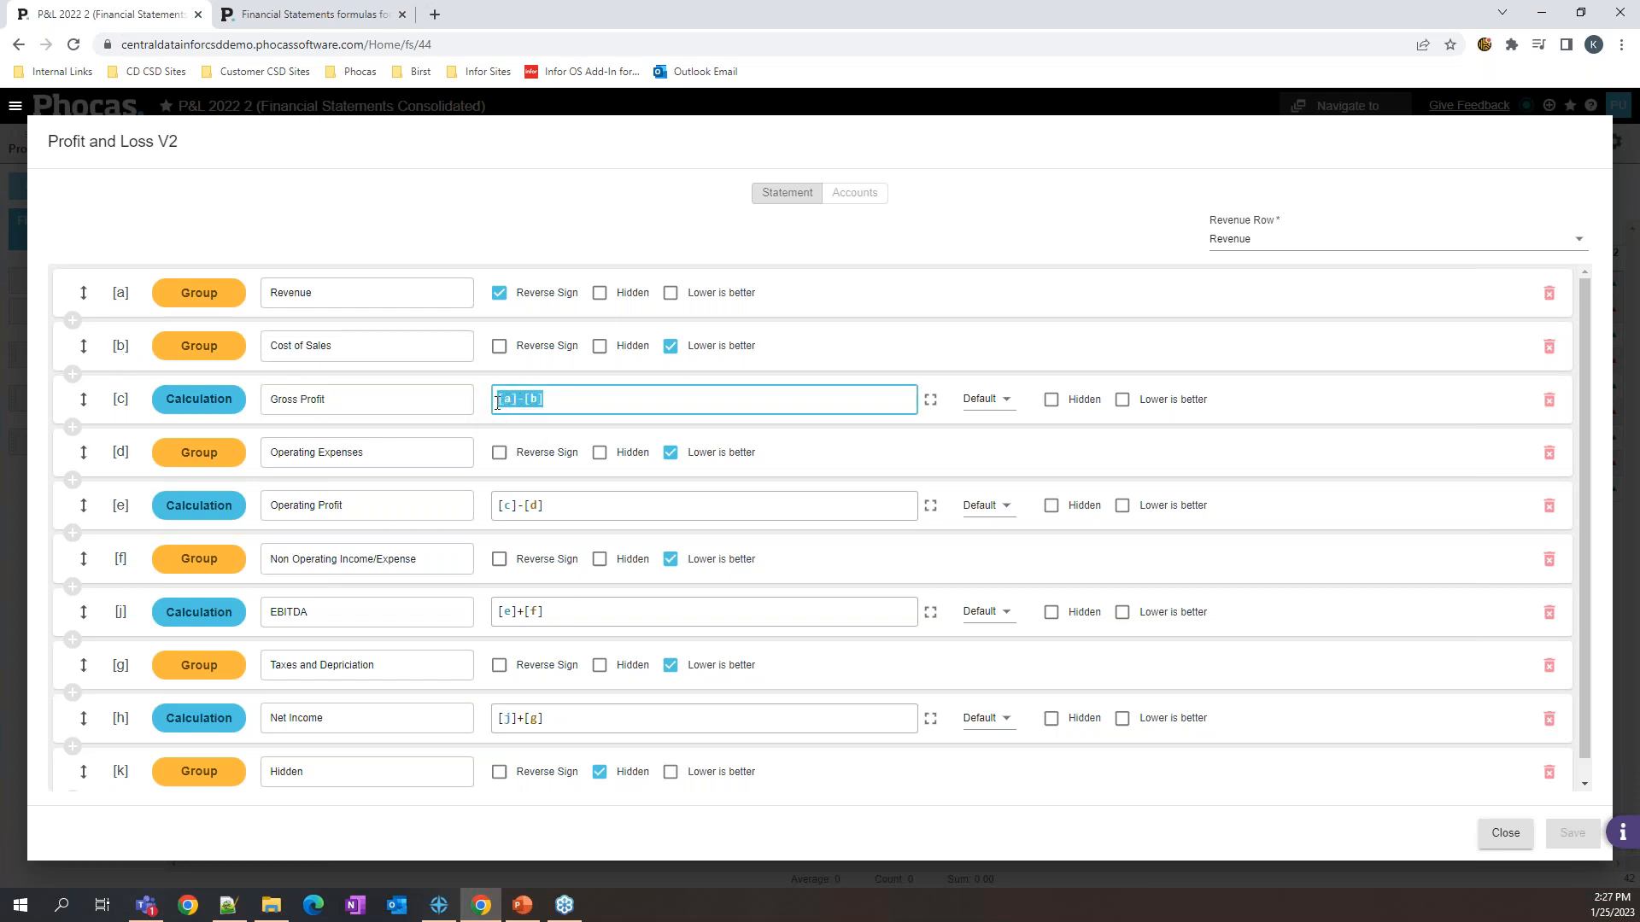
left_click(563, 399)
Step: Copy the Gross Margin formula (([a]-[b])/[a])*100 from the documentation page on financial statement formulas for common ratios
left_click(316, 26)
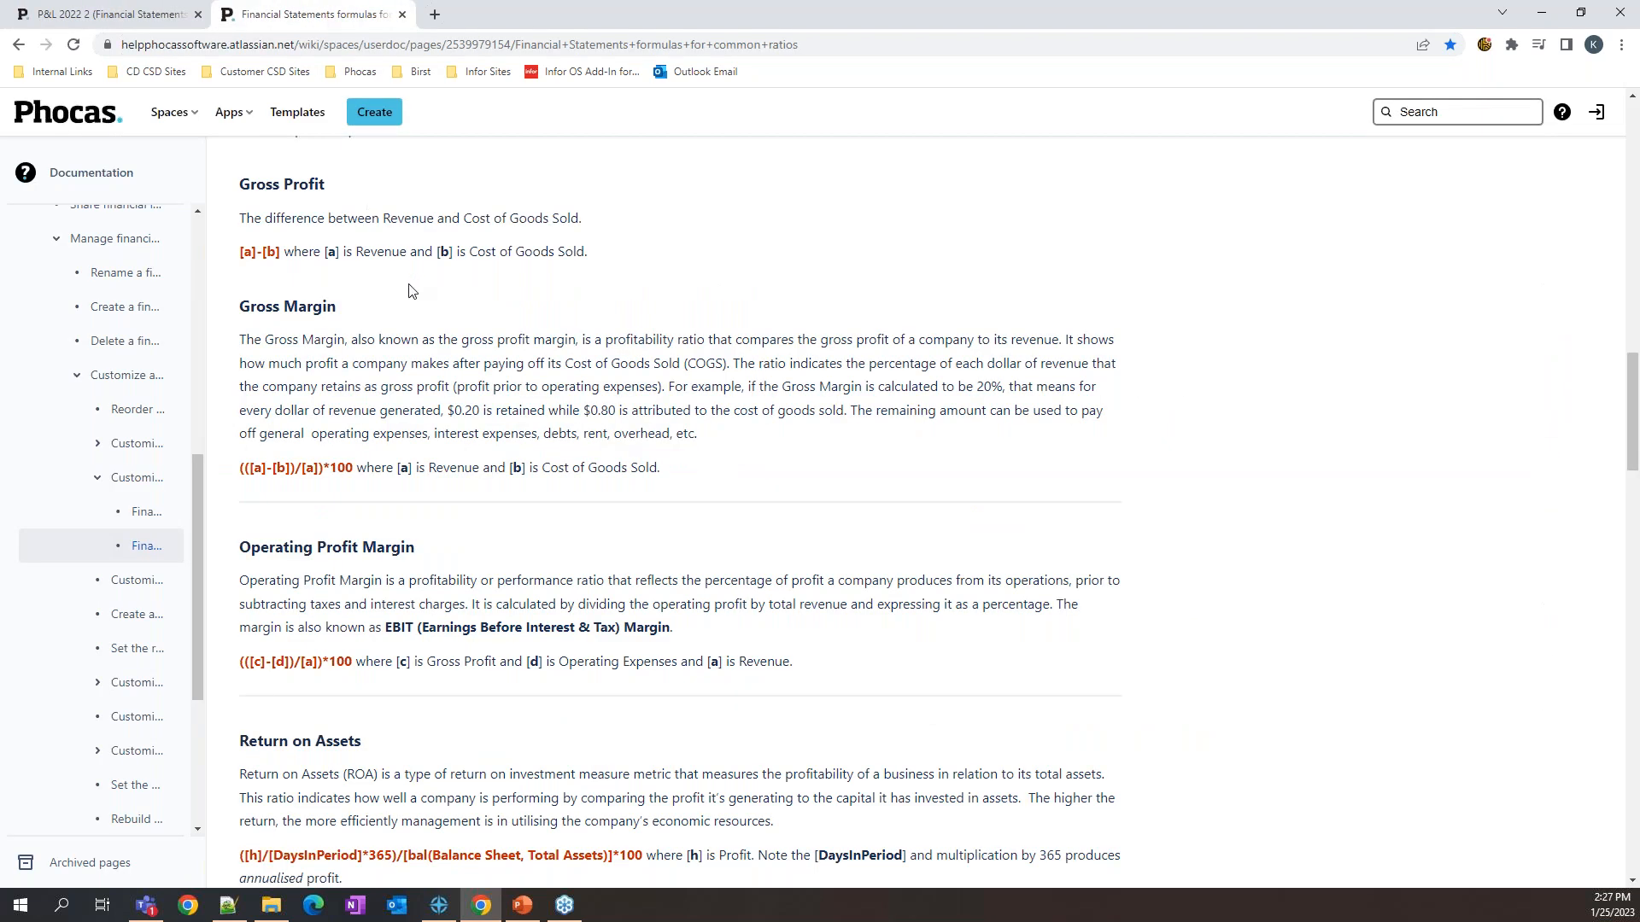
scroll(410, 291, "up", 1)
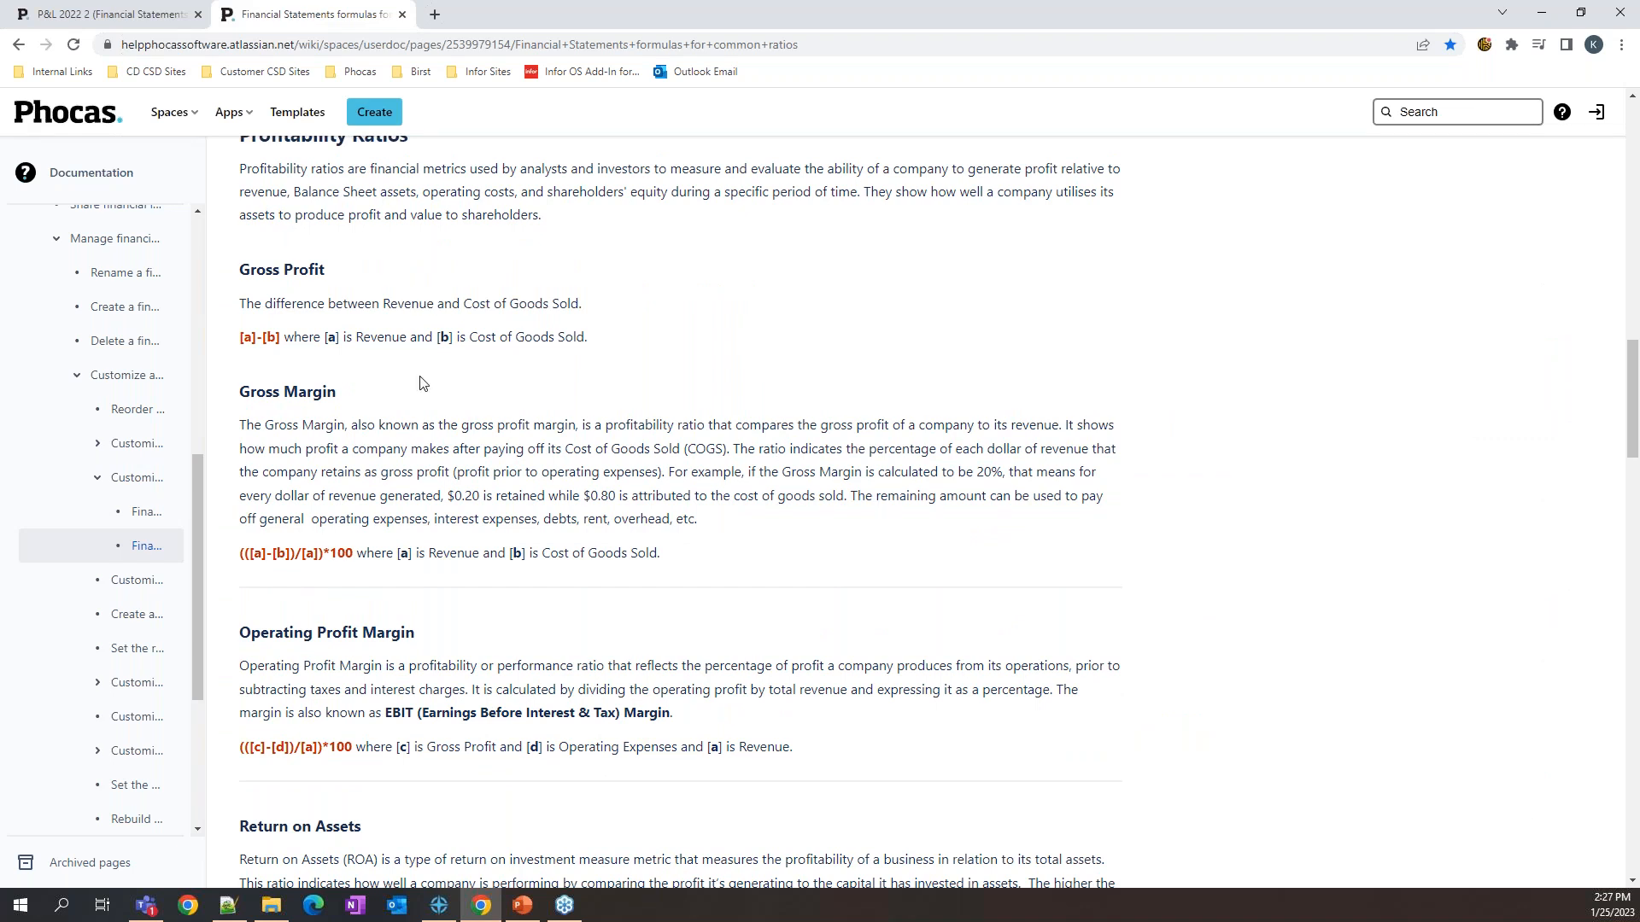
scroll(414, 382, "up", 1)
left_click_drag(352, 580, 238, 584)
key("ctrl+c")
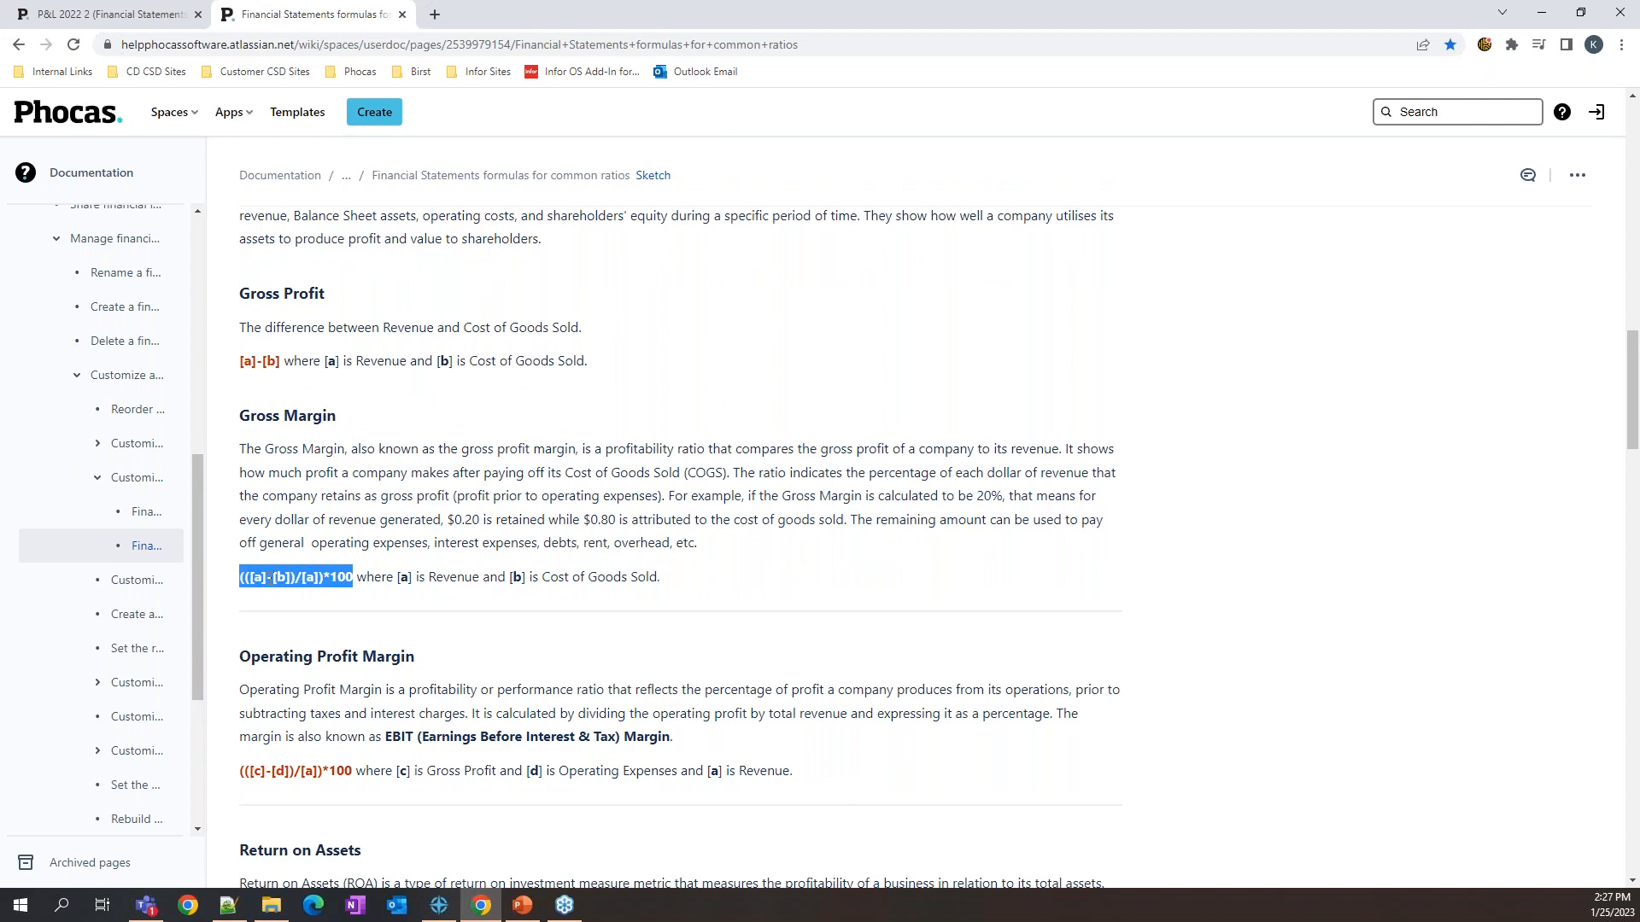
right_click(269, 579)
left_click(305, 597)
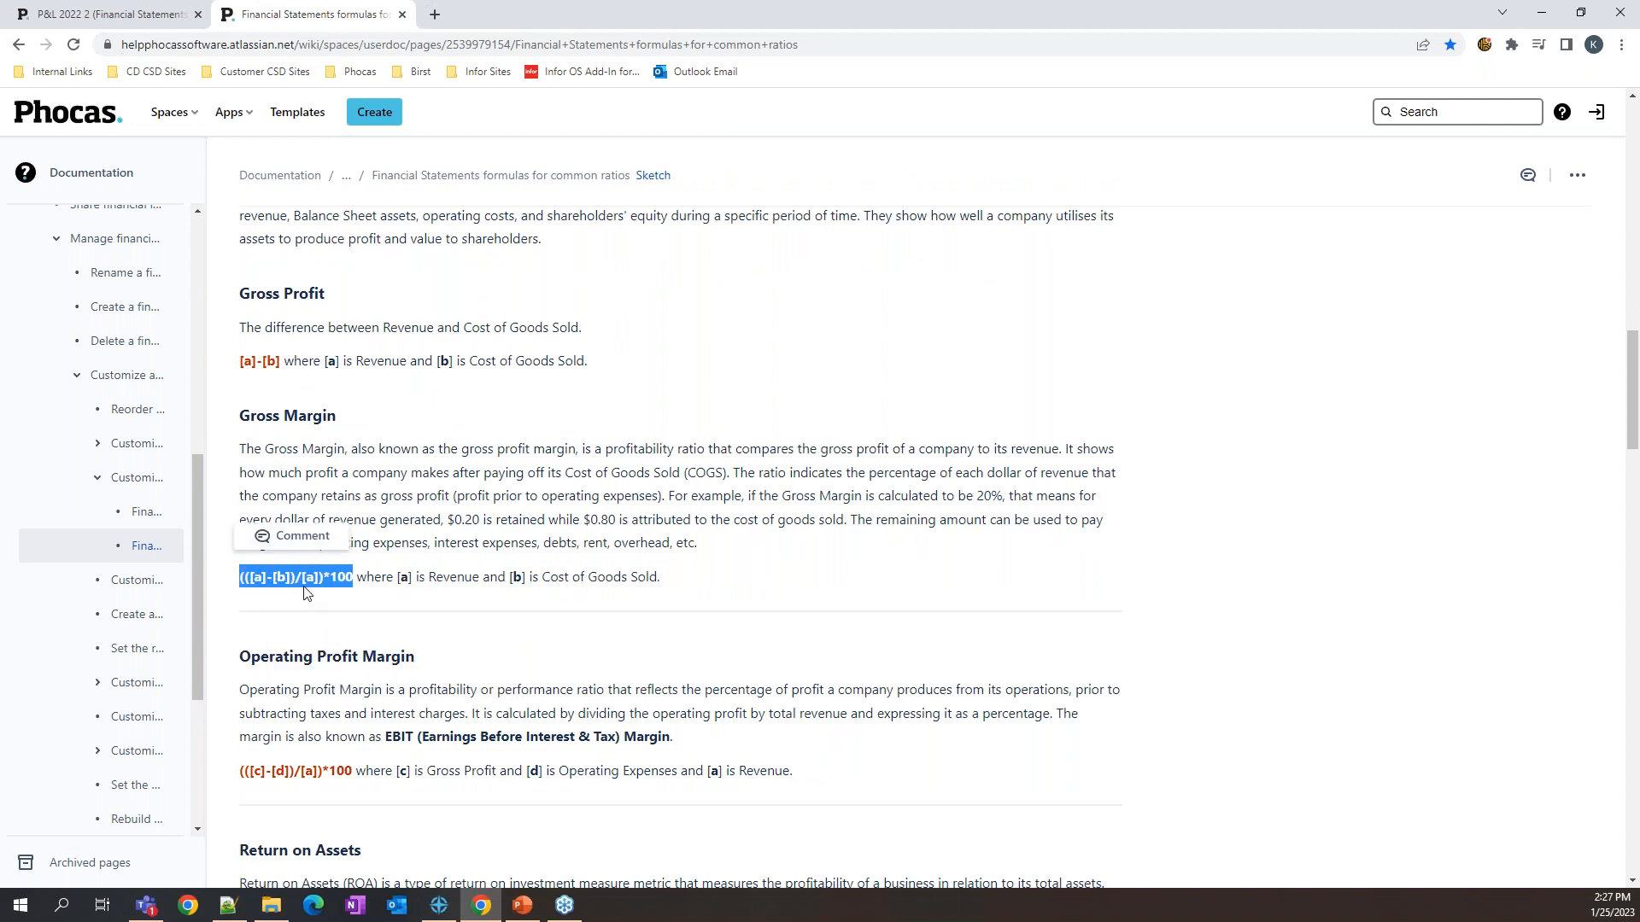
Step: Add a calculation row named Gross Margin below Cost of Sales with the copied expression (([a]-[b])/[a])*100
left_click(147, 19)
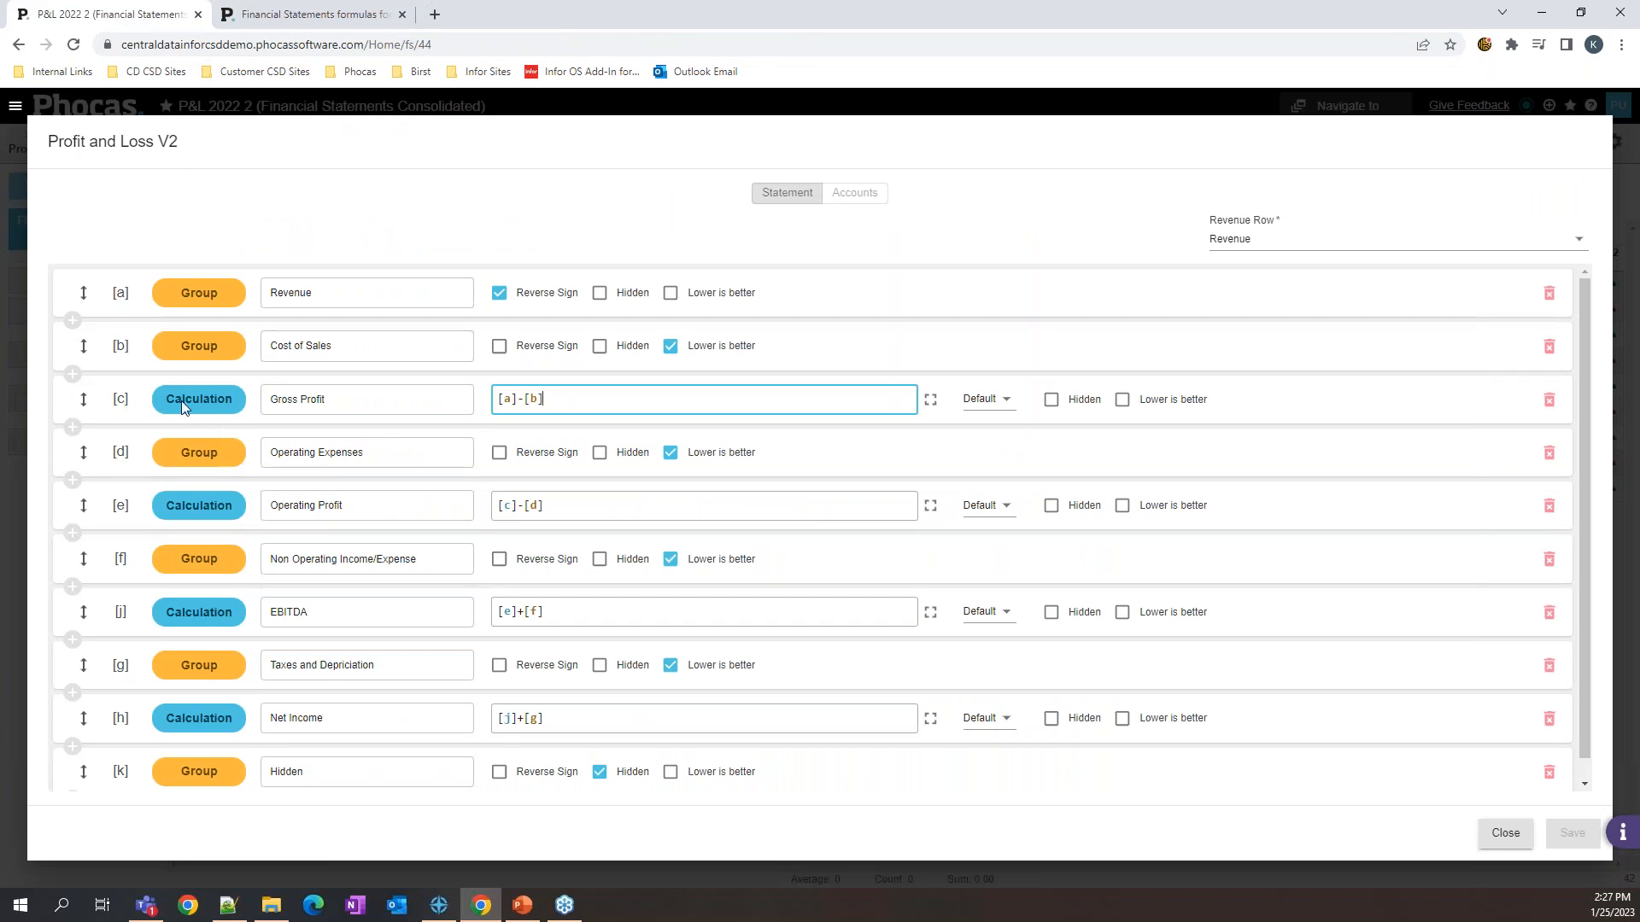
left_click(73, 376)
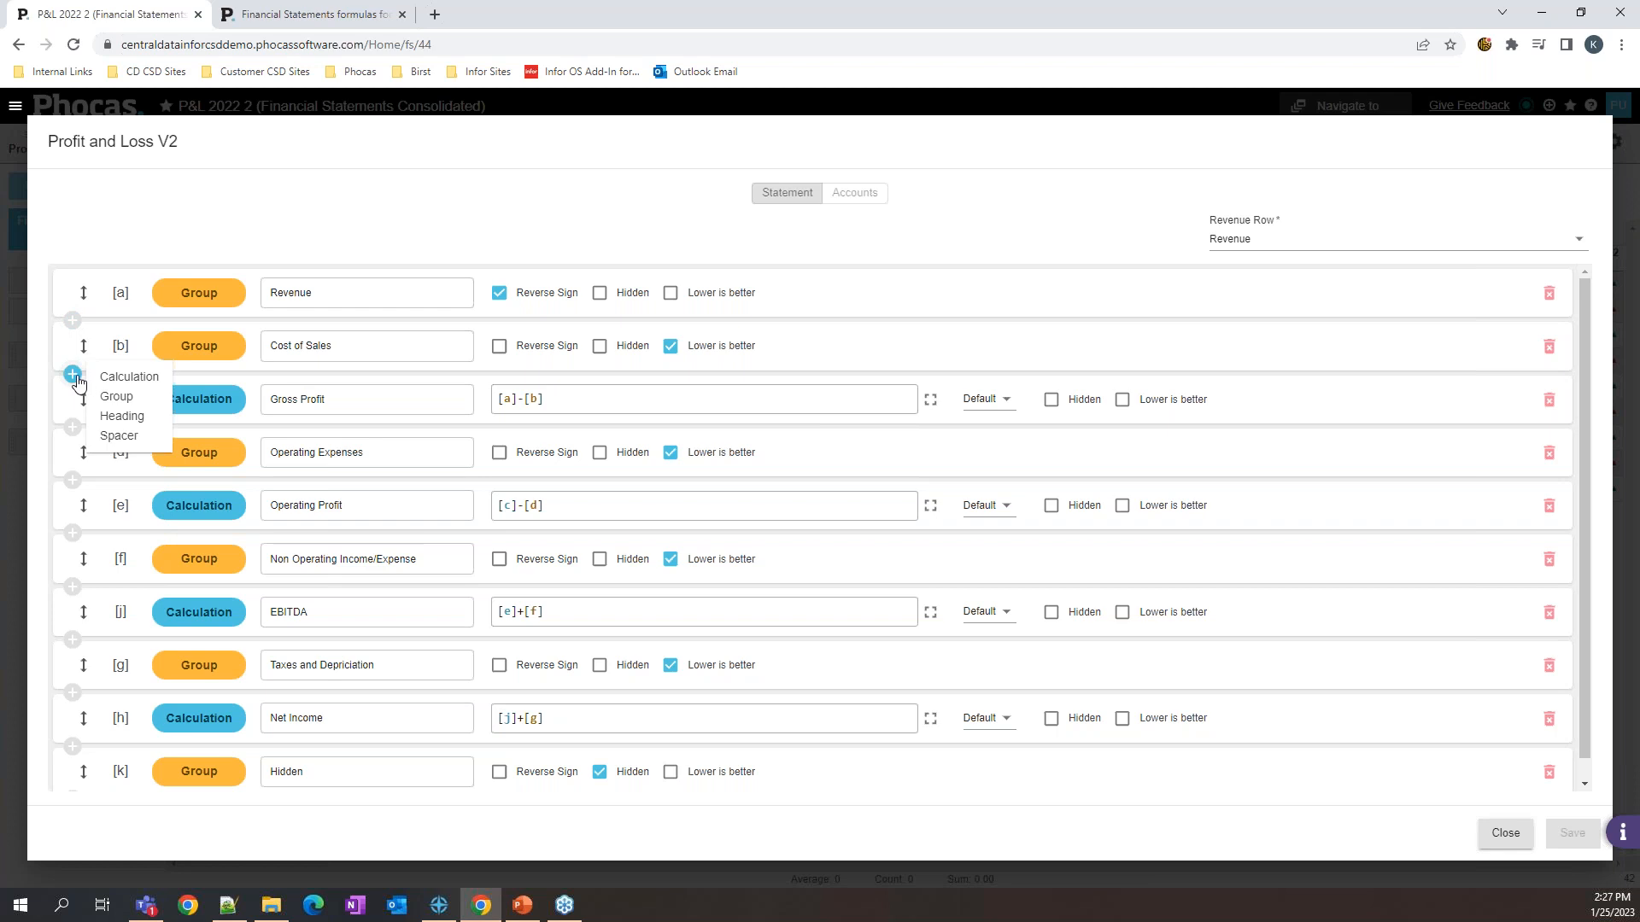
left_click(135, 382)
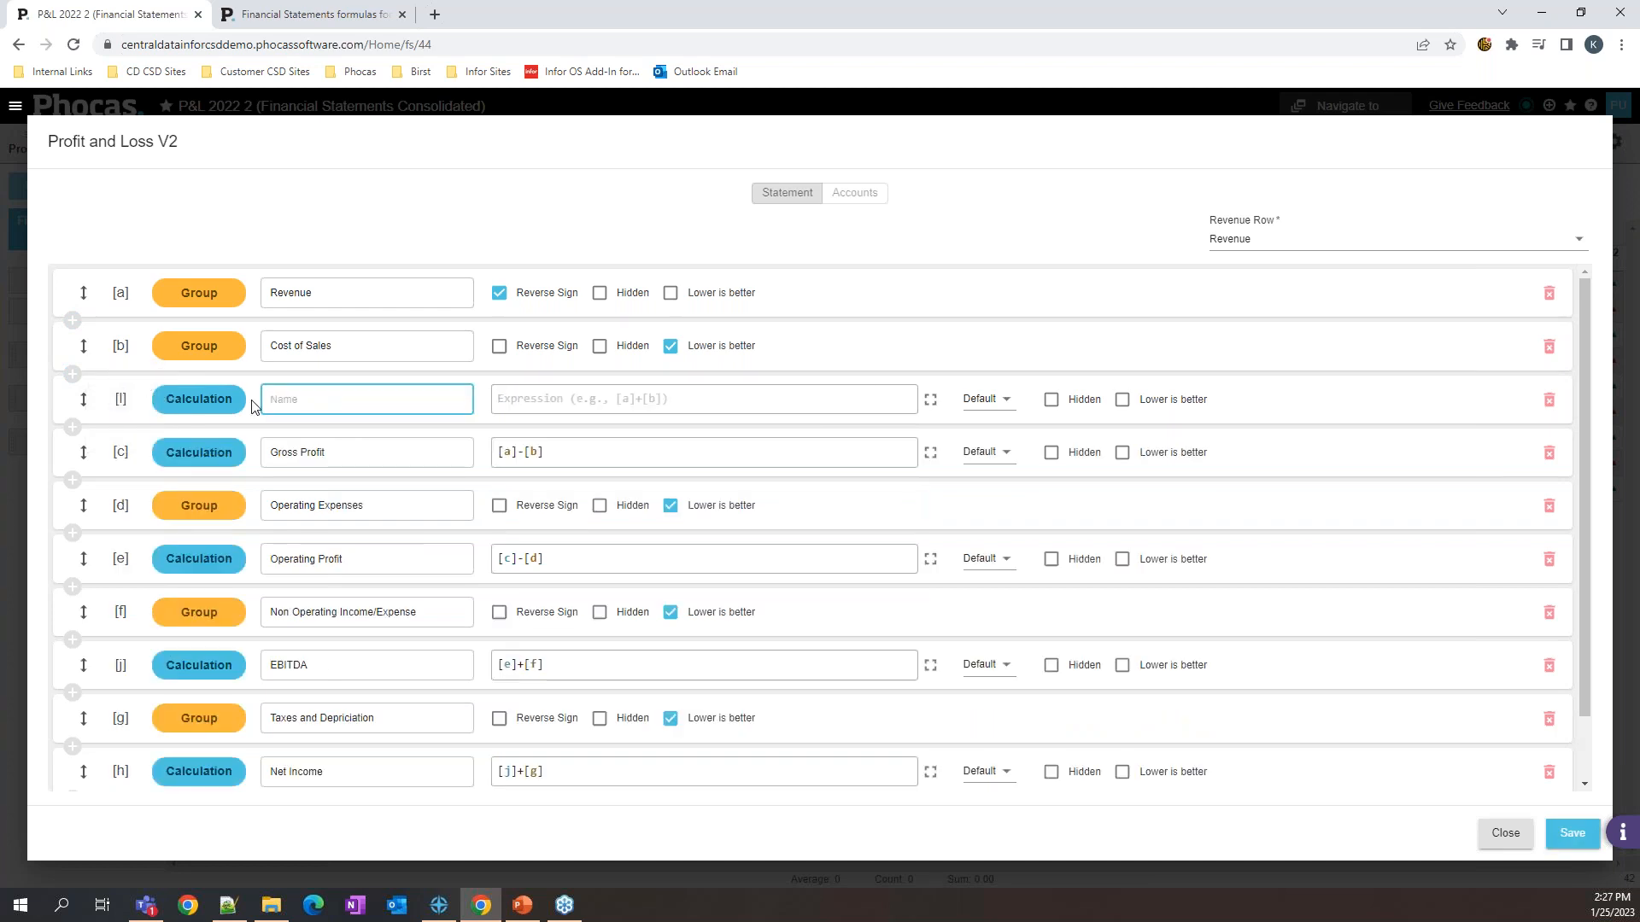
type("Gross Margin")
left_click(542, 407)
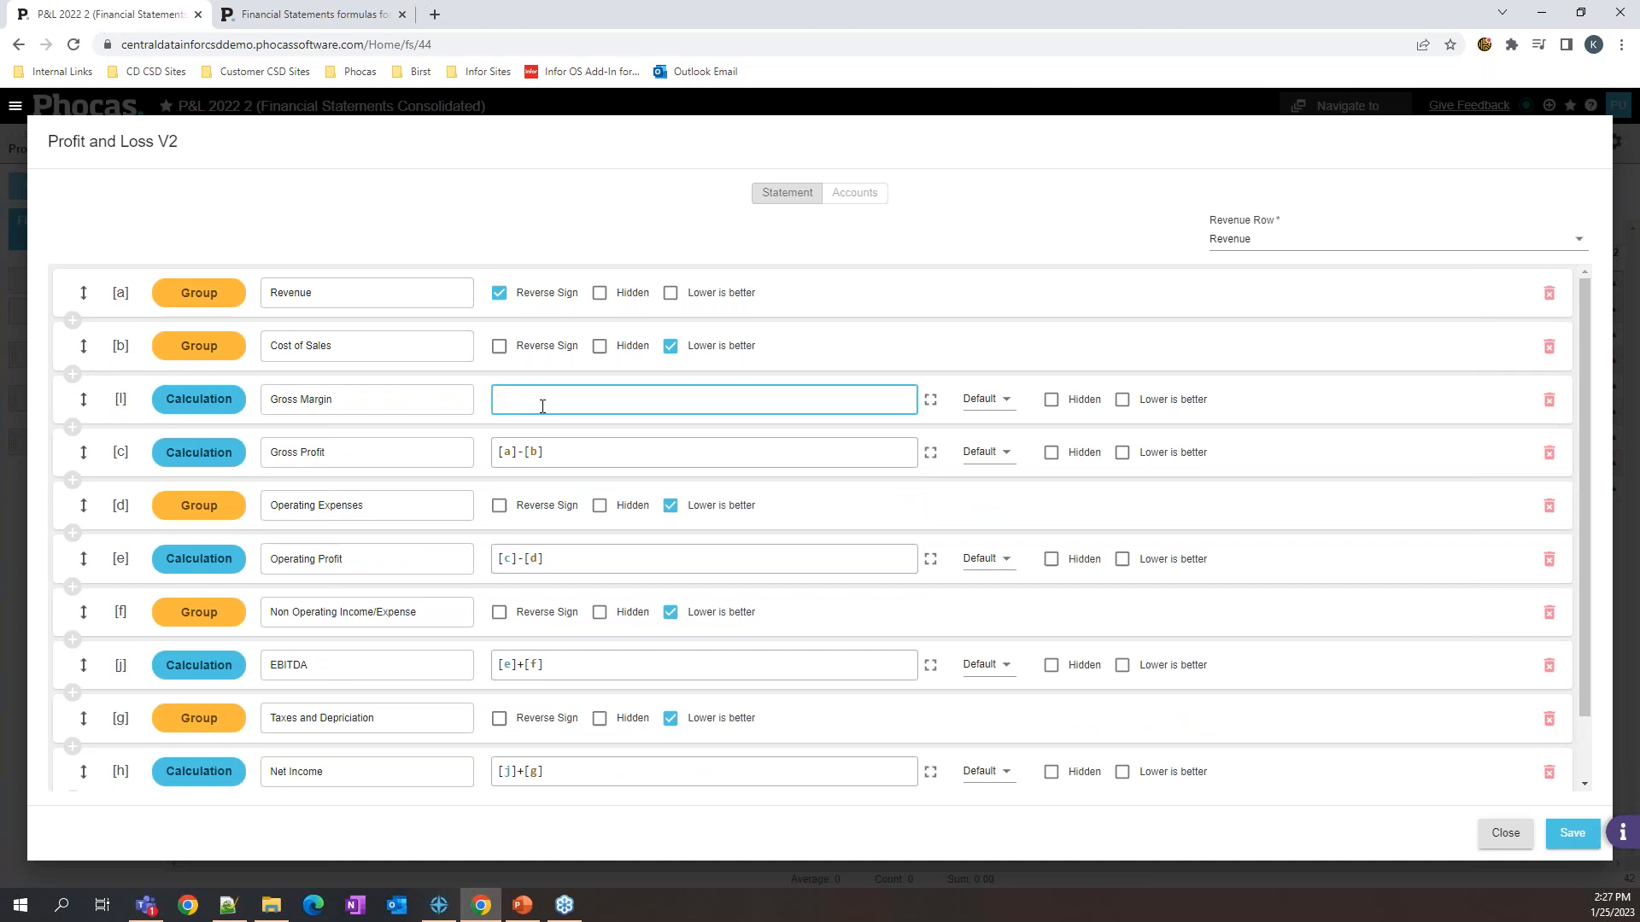
key("ctrl+v")
double_click(523, 399)
left_click(531, 404)
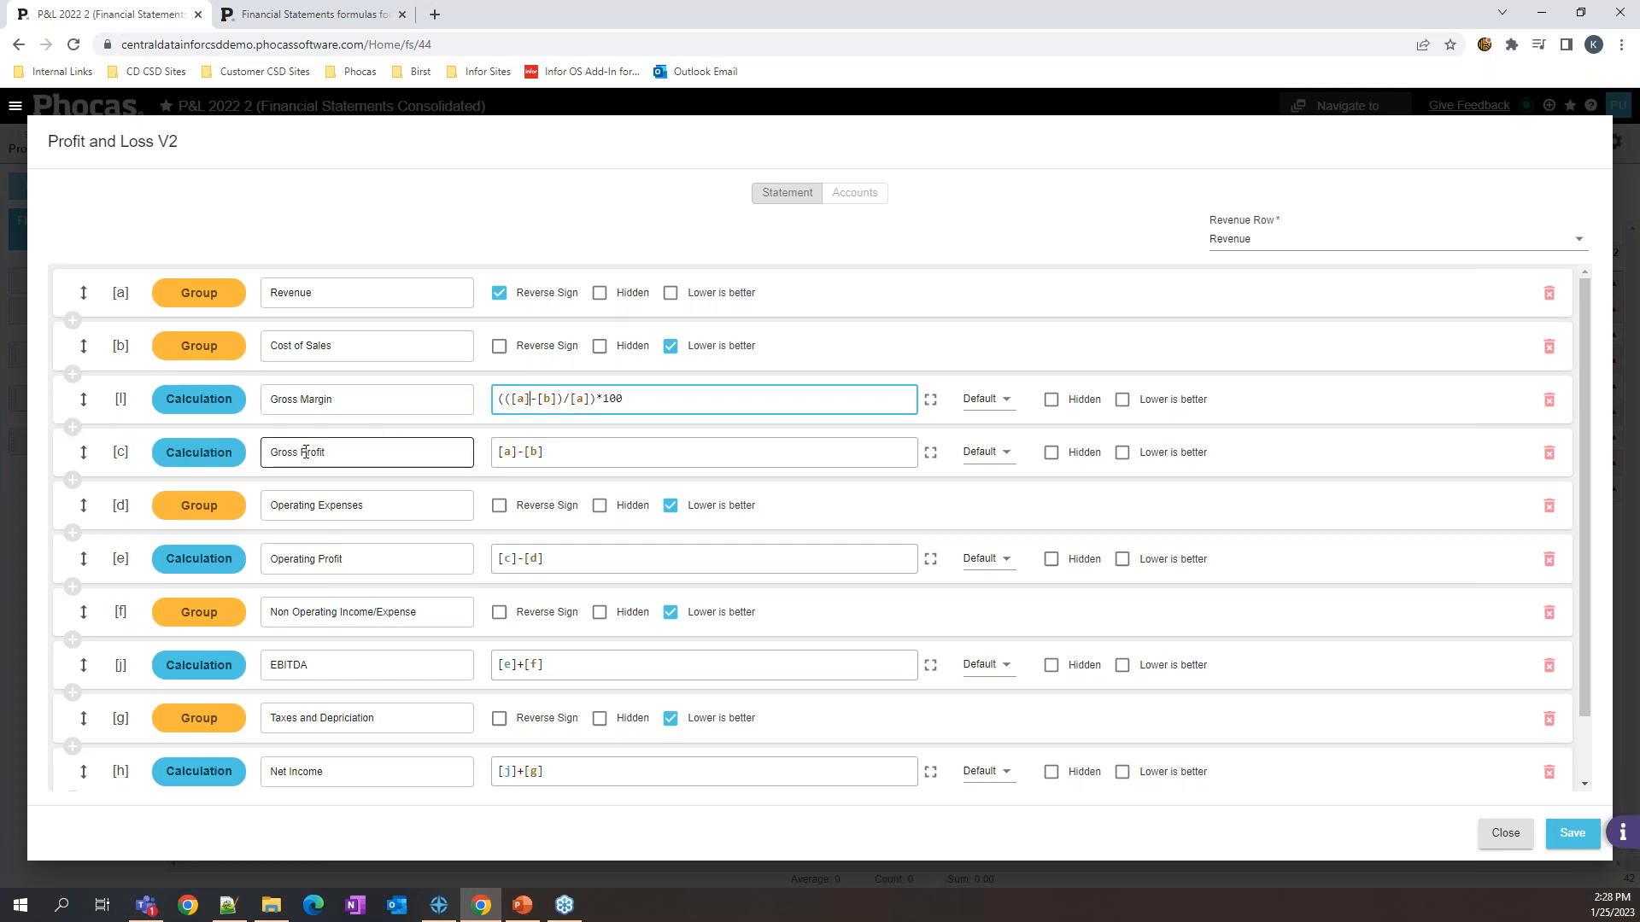
Step: Move the Gross Margin calculation row below the Gross Profit row
left_click_drag(80, 399, 80, 453)
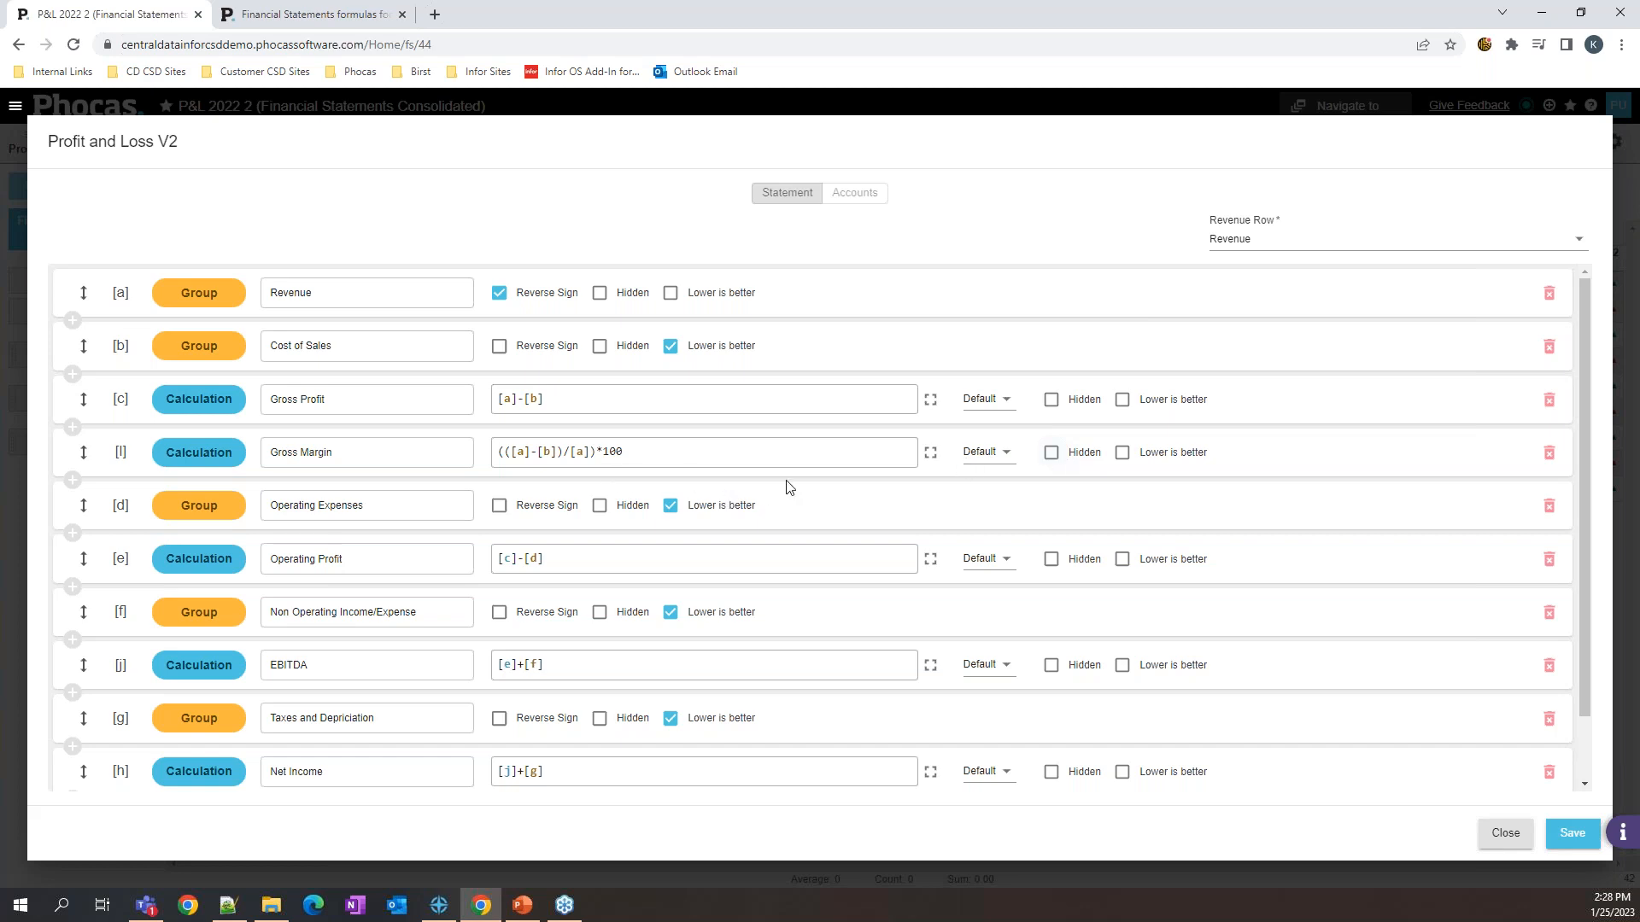
scroll(1100, 410, "down", 1)
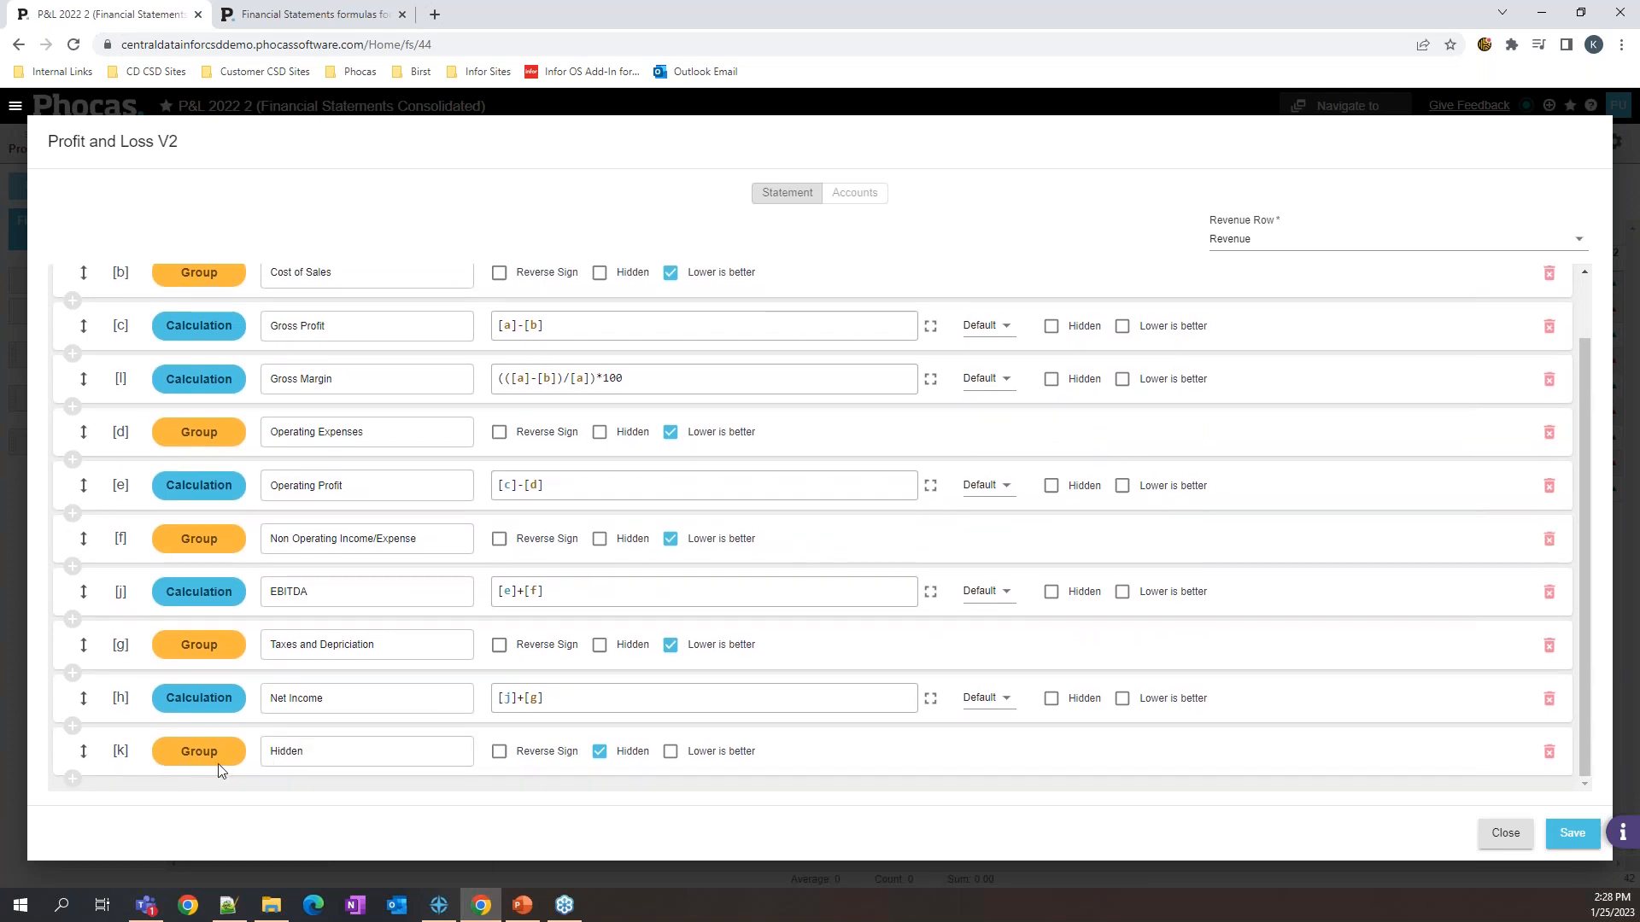
scroll(832, 589, "up", 1)
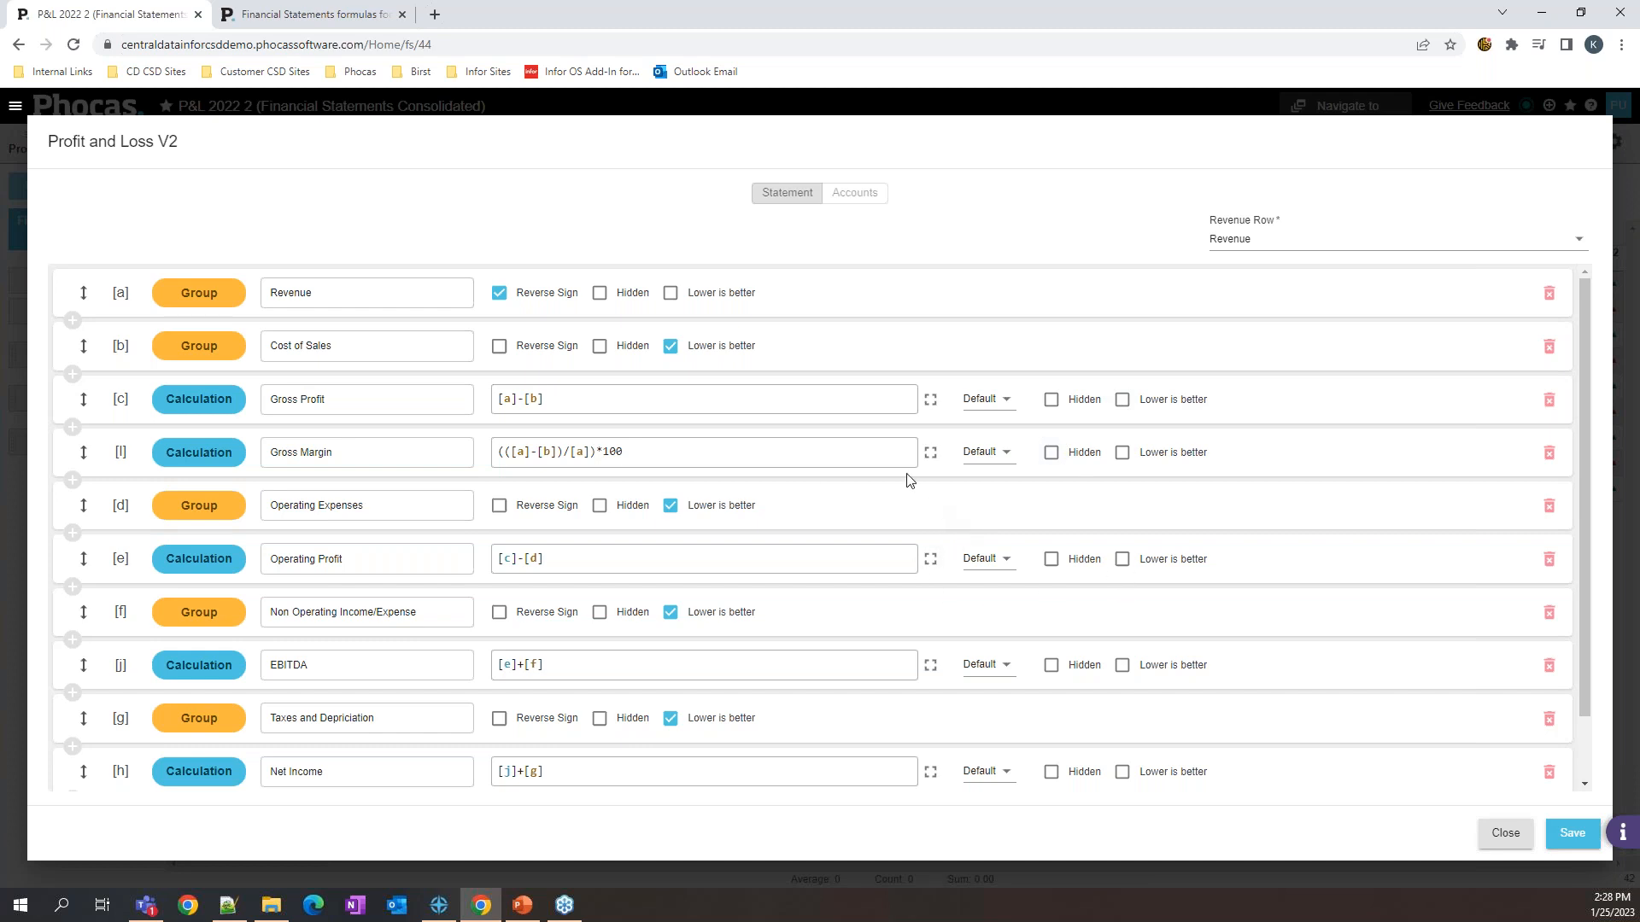
Step: Choose a custom number format for the Gross Margin row and view its format settings without applying any
left_click(983, 452)
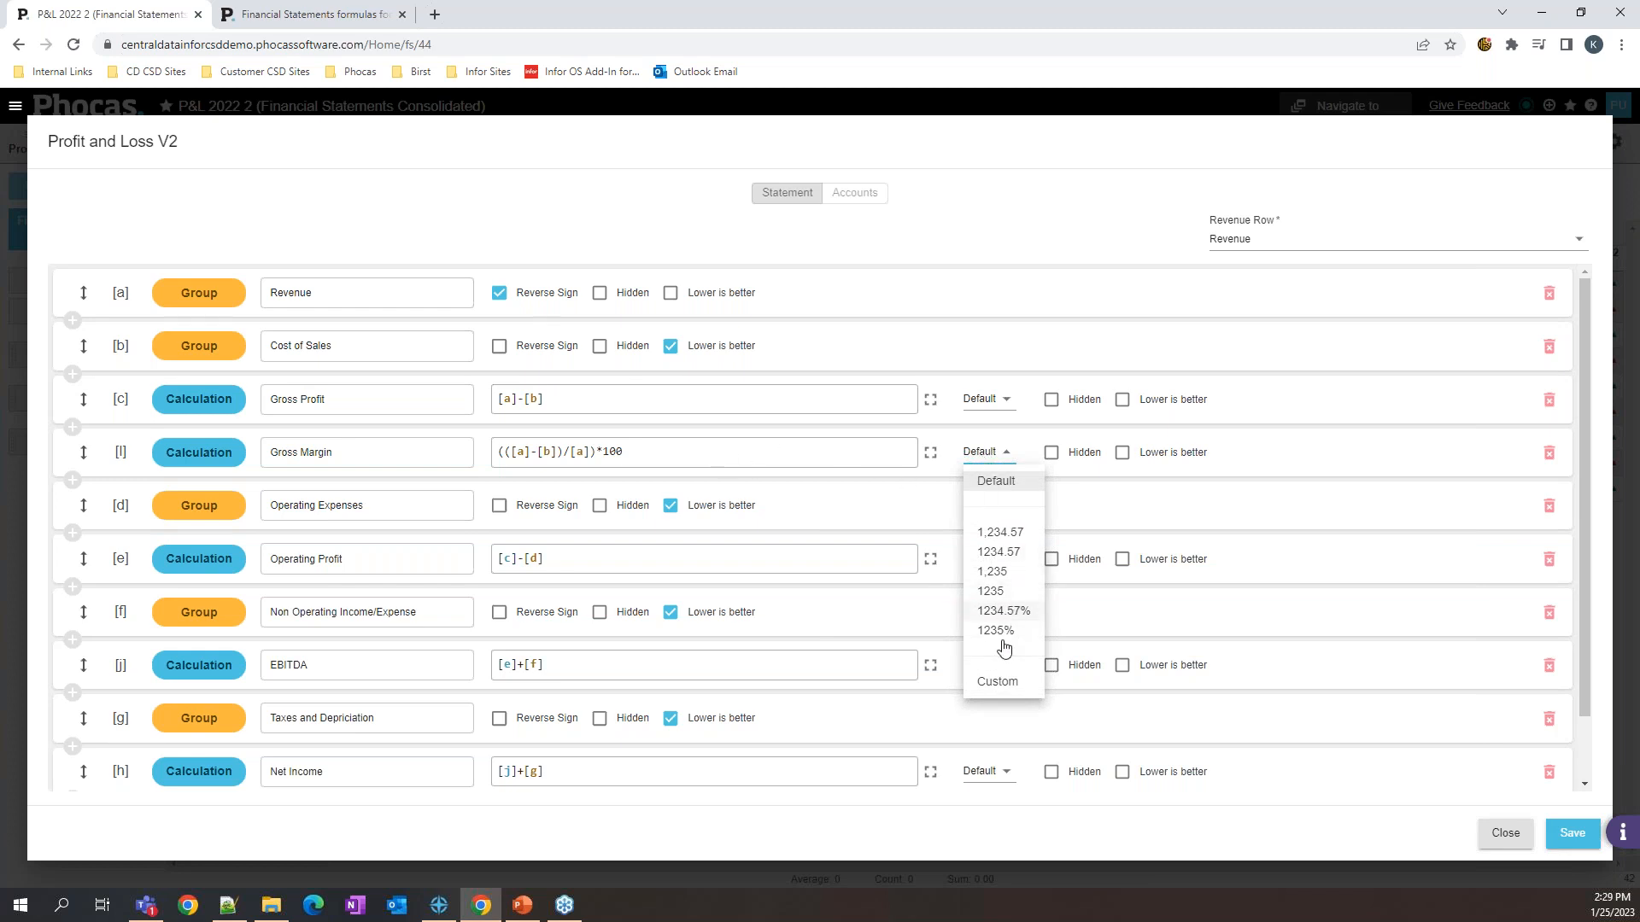
left_click(997, 682)
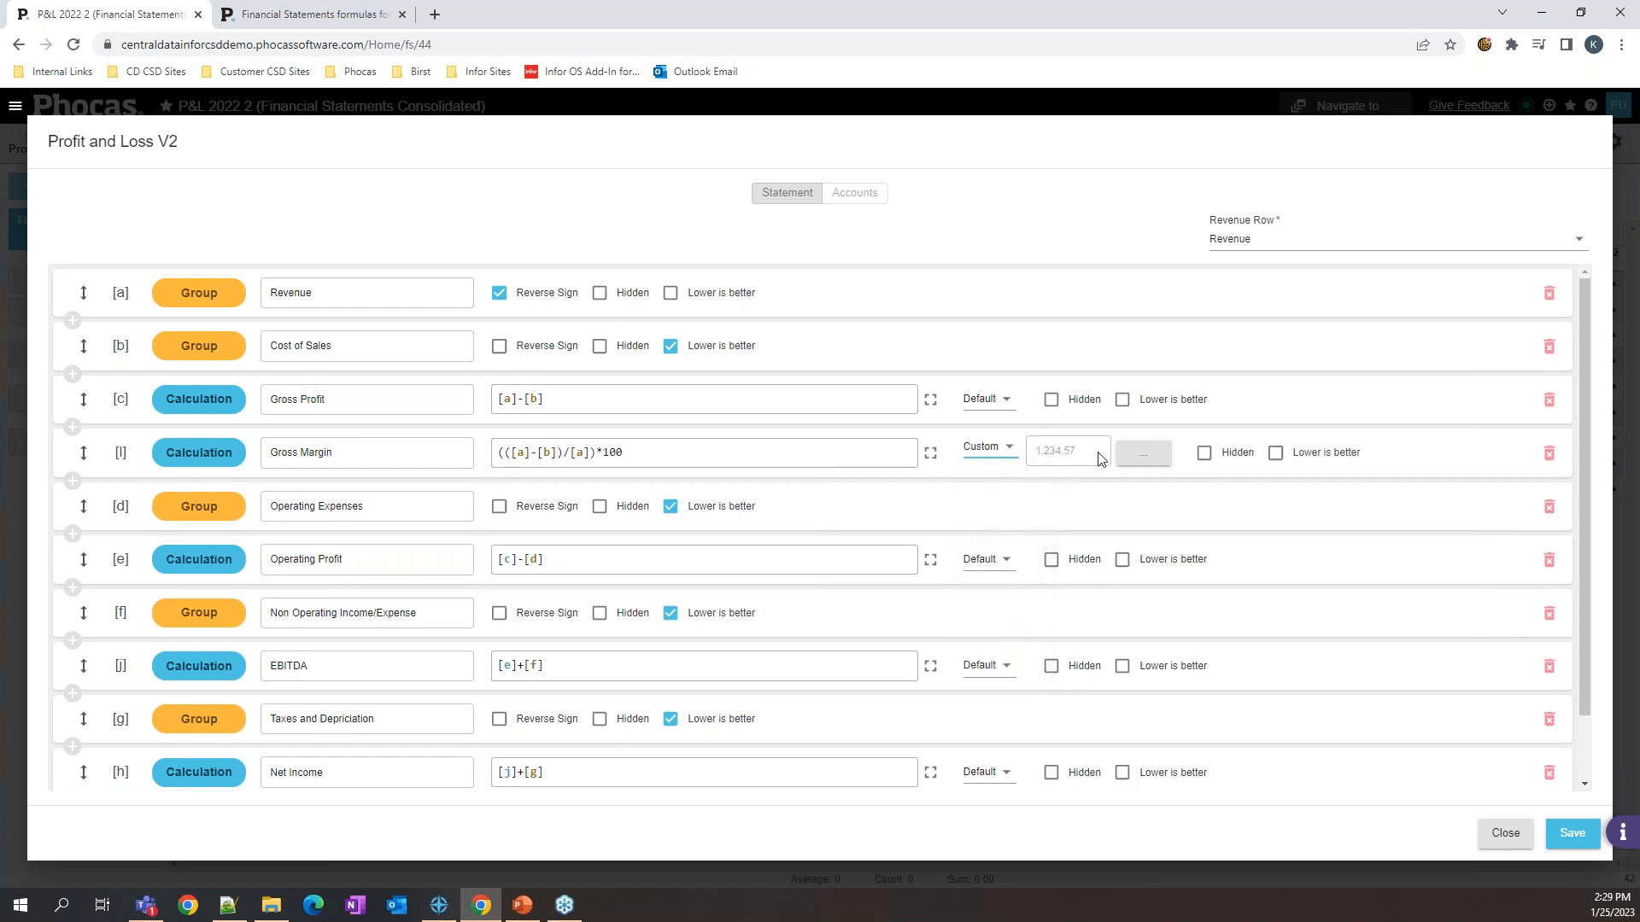
left_click(1143, 454)
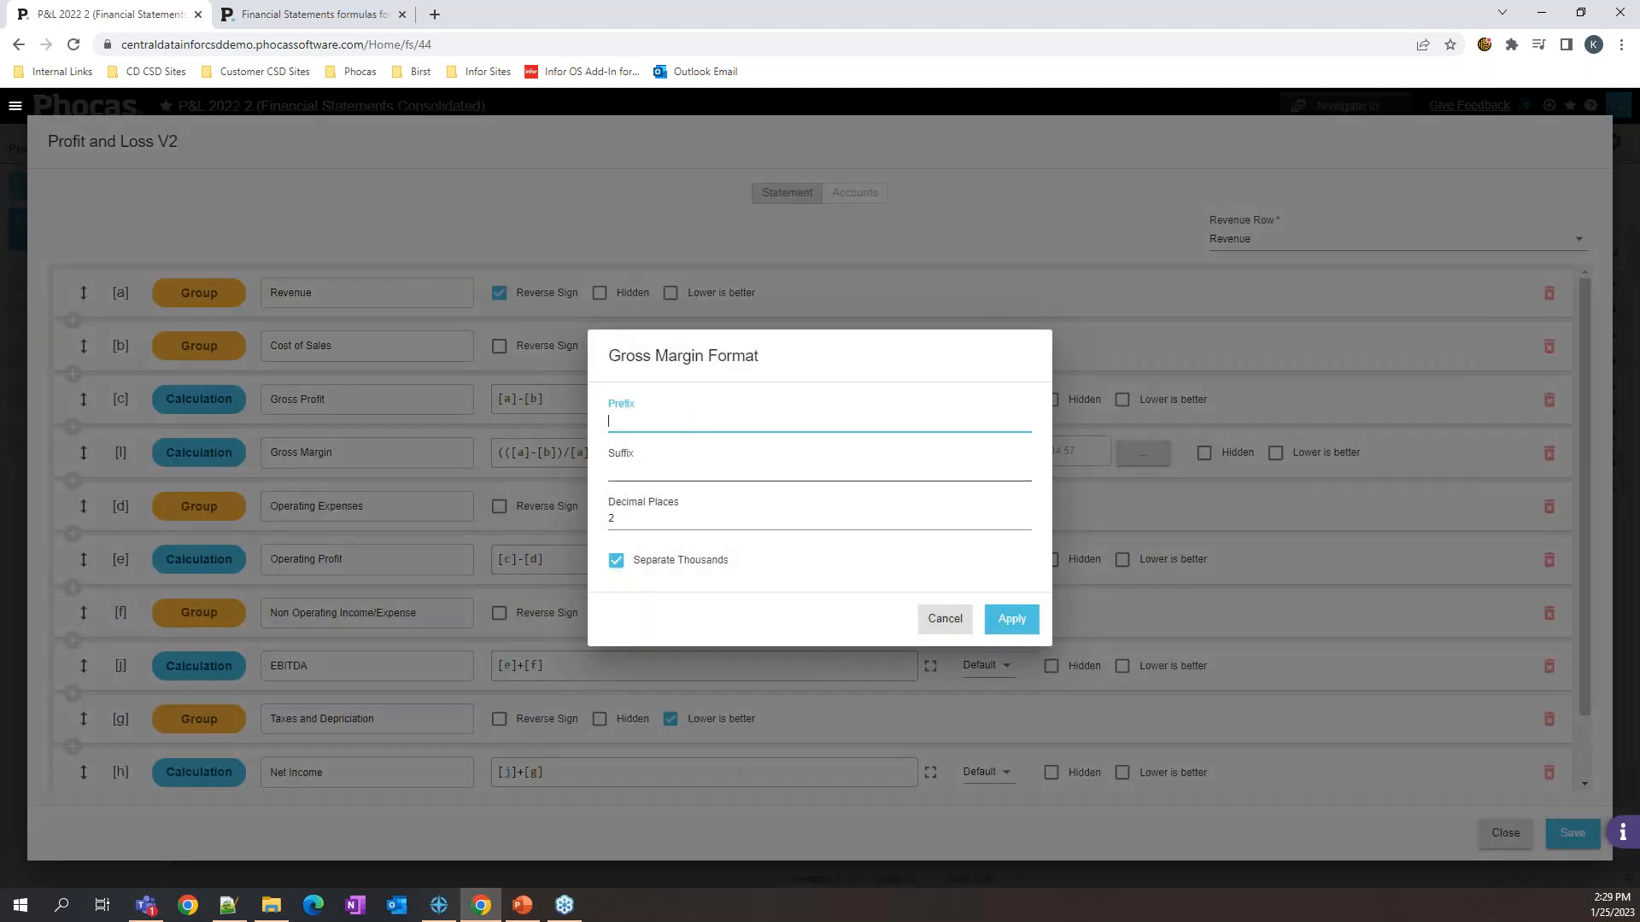
left_click(945, 619)
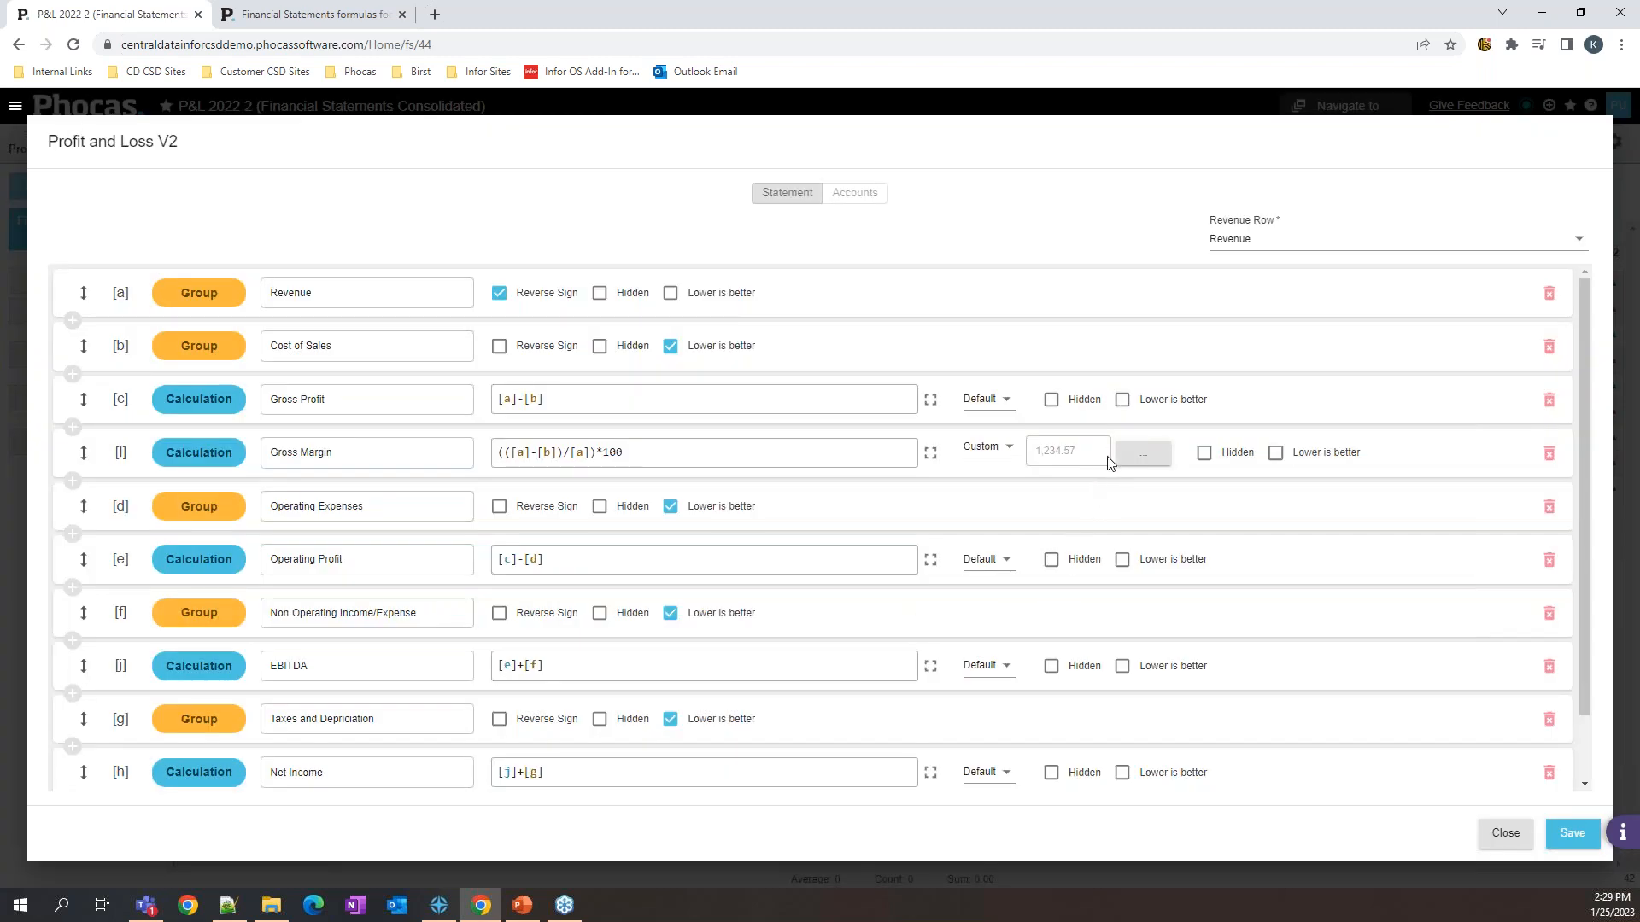
left_click(1136, 453)
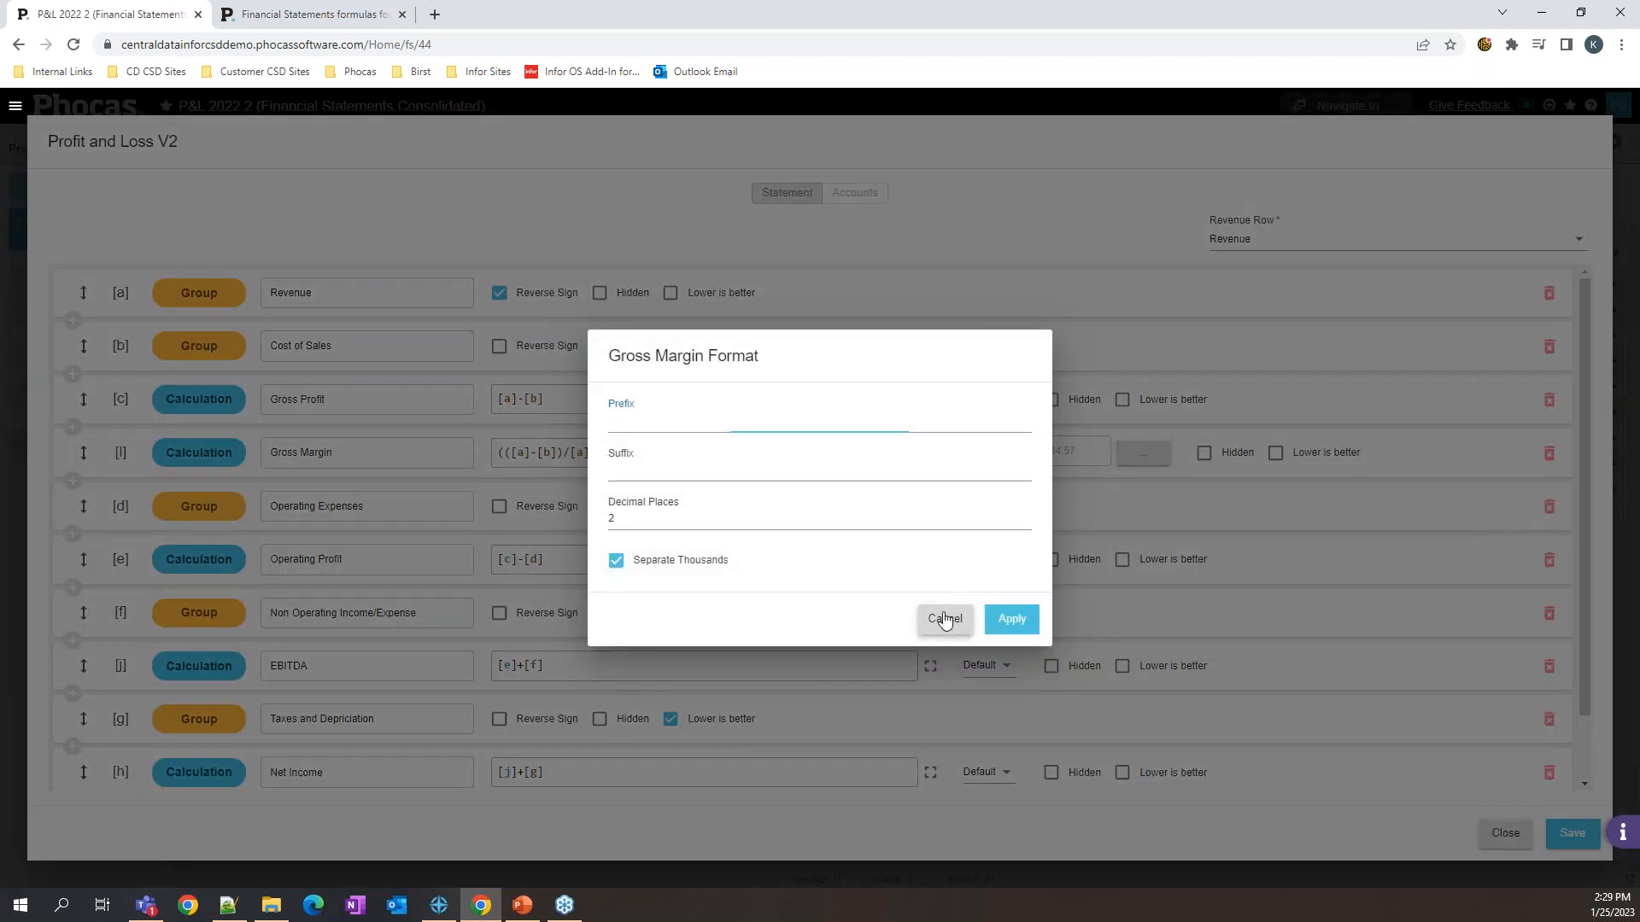
left_click(943, 618)
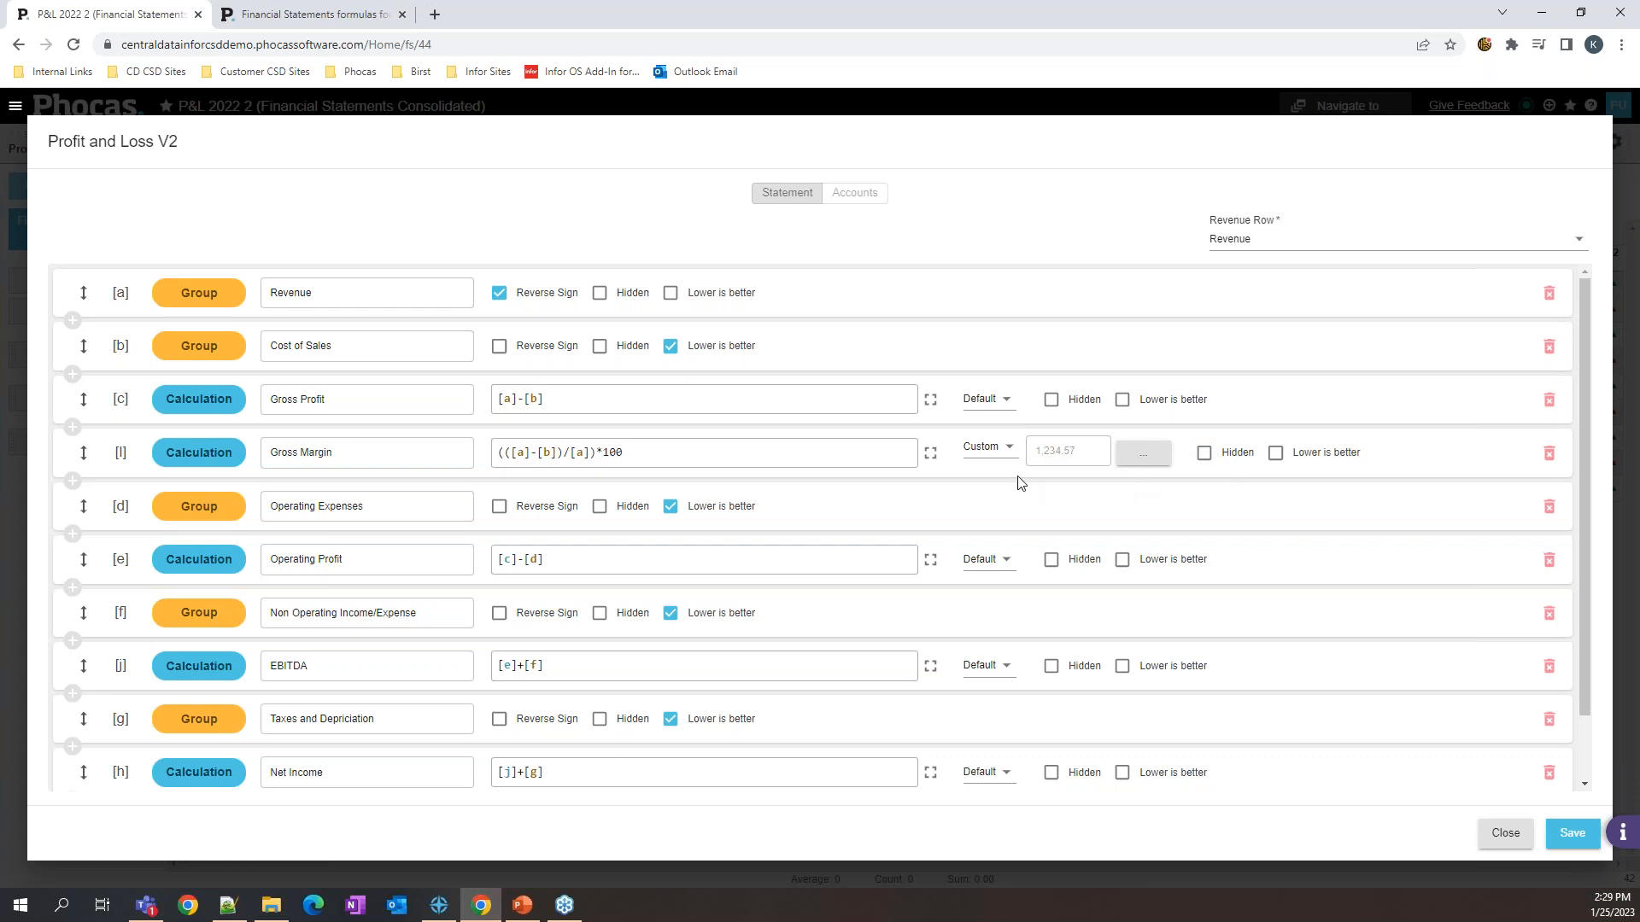
Step: Set the Gross Margin row's number format to 1234.57%
left_click(989, 447)
left_click(1004, 606)
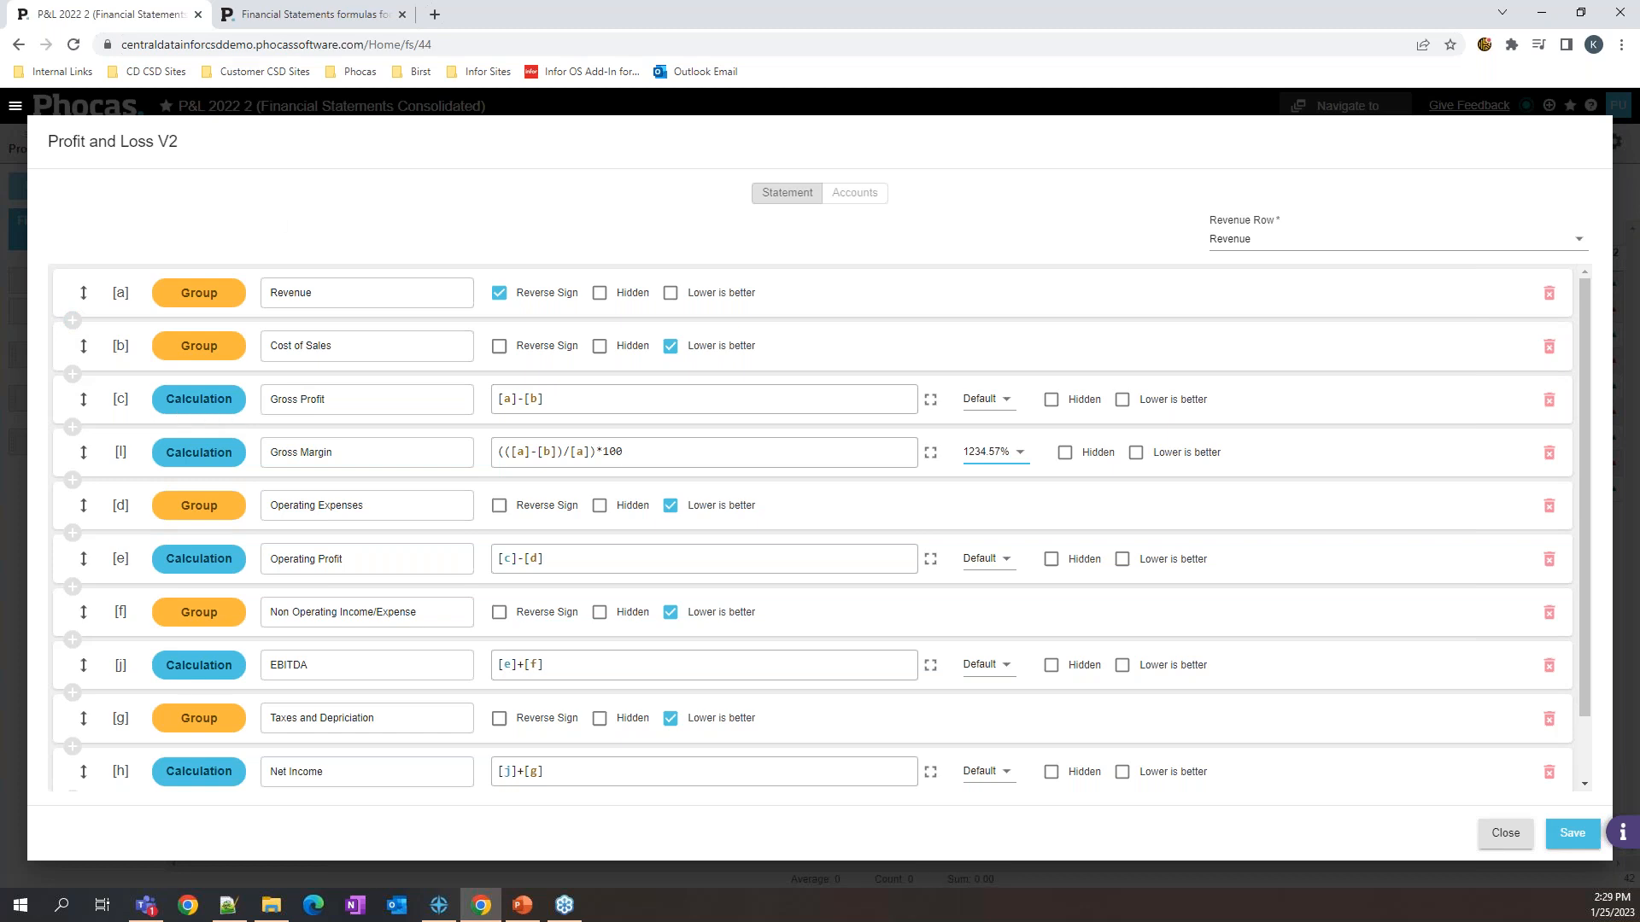
Step: Examine the formulas for other common ratios, such as profitability and efficiency ratios, on the documentation page
left_click(315, 19)
scroll(291, 512, "down", 2)
scroll(393, 521, "down", 8)
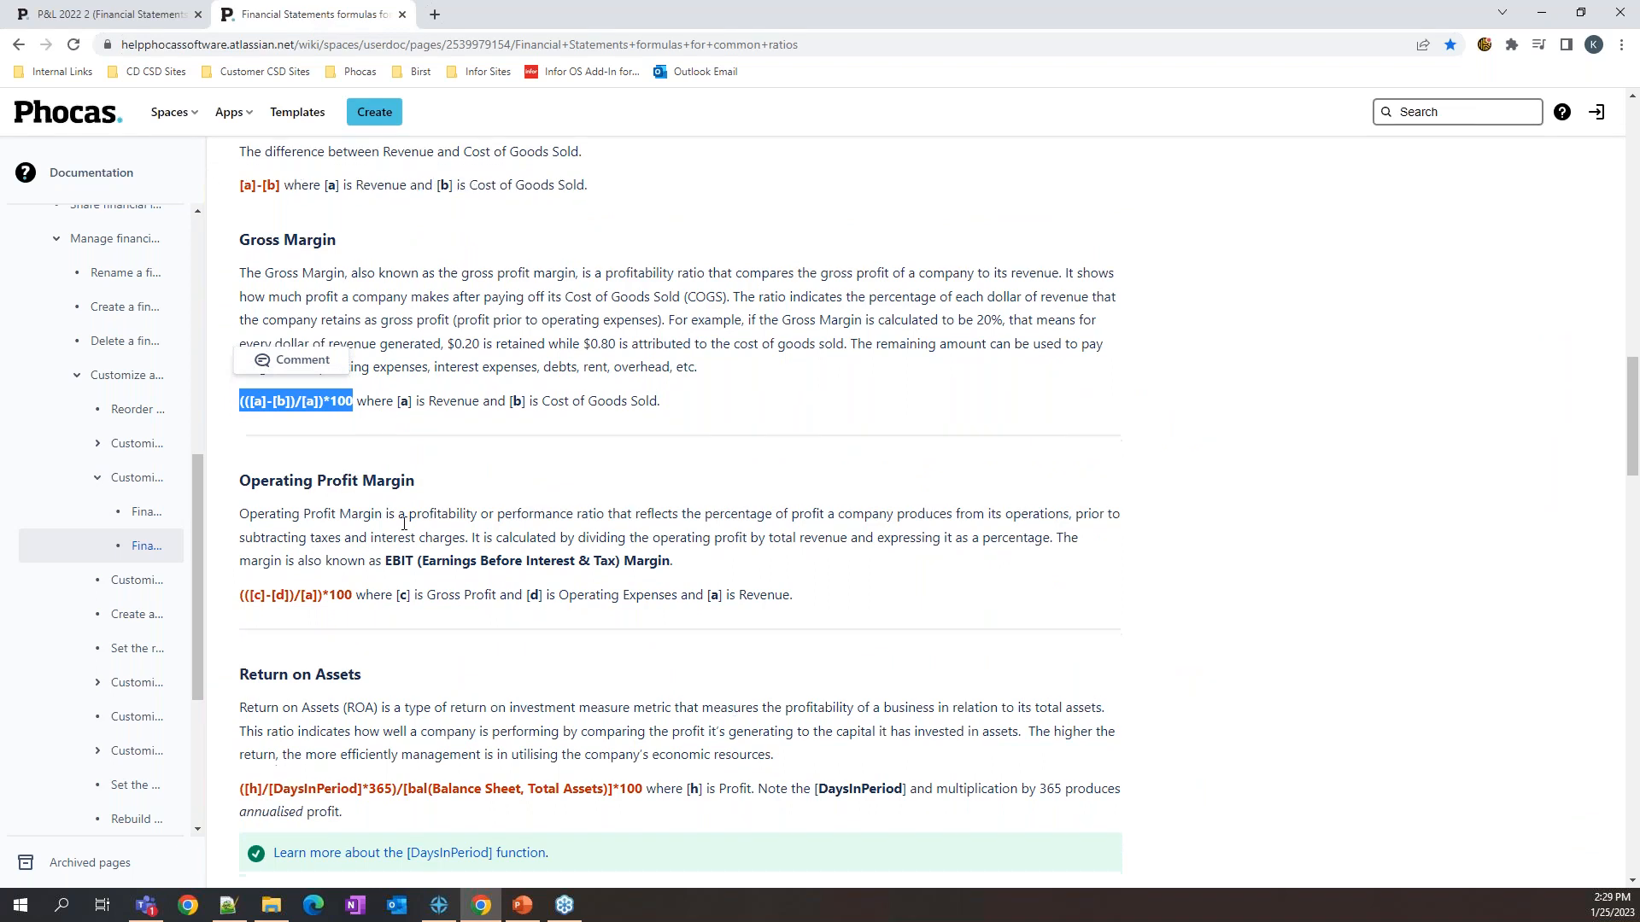
scroll(462, 565, "down", 3)
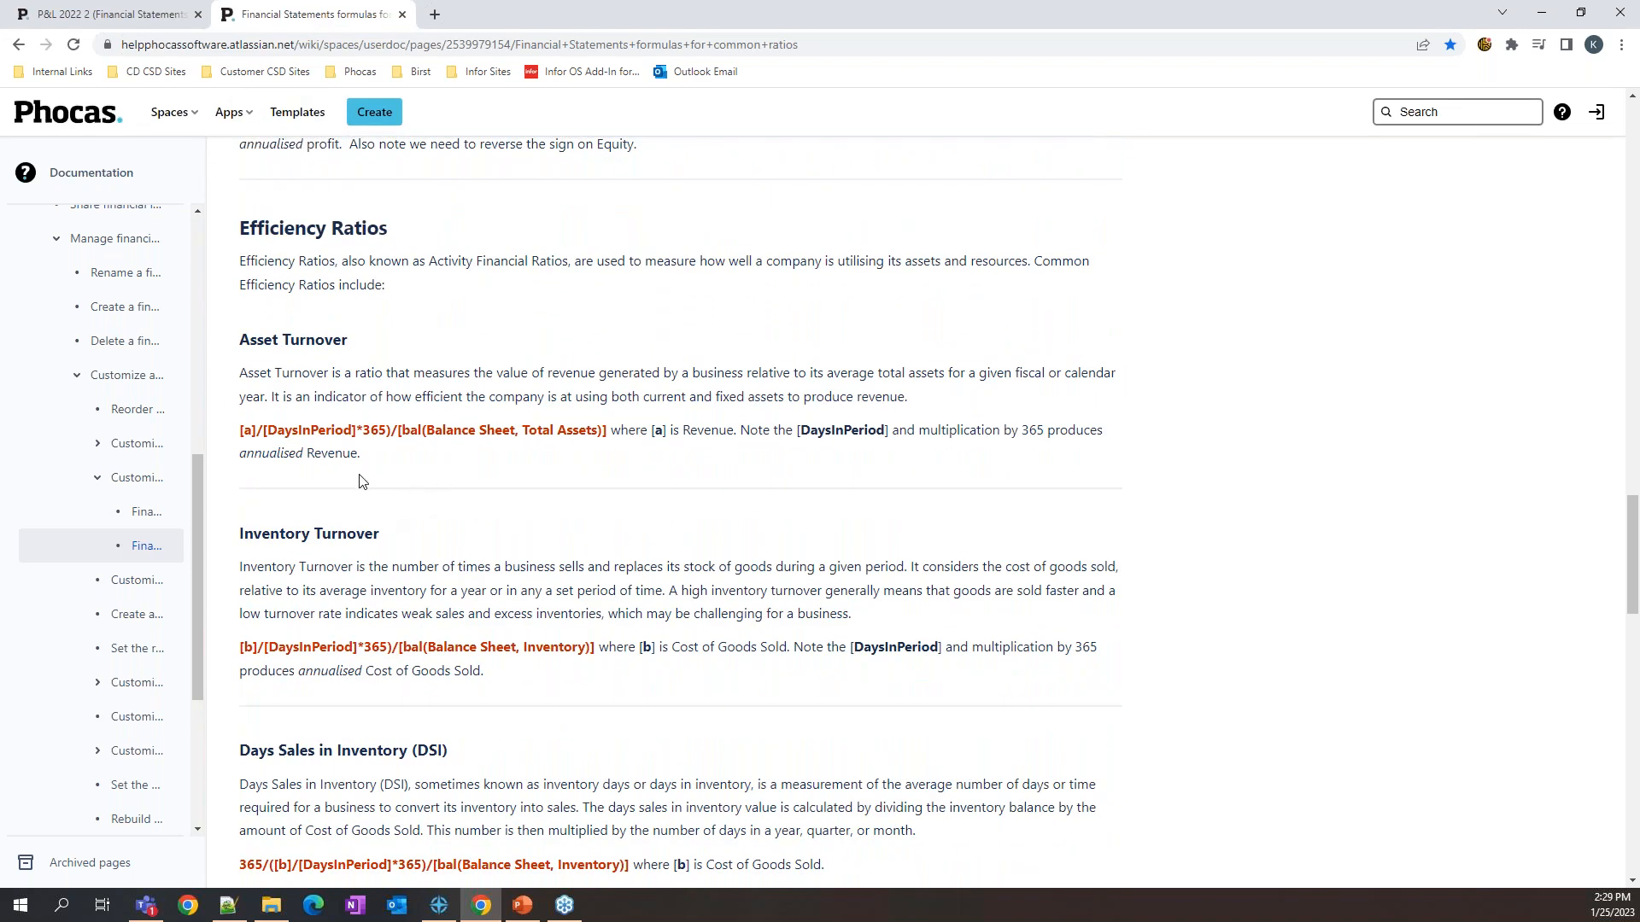
scroll(423, 508, "down", 2)
scroll(430, 630, "down", 8)
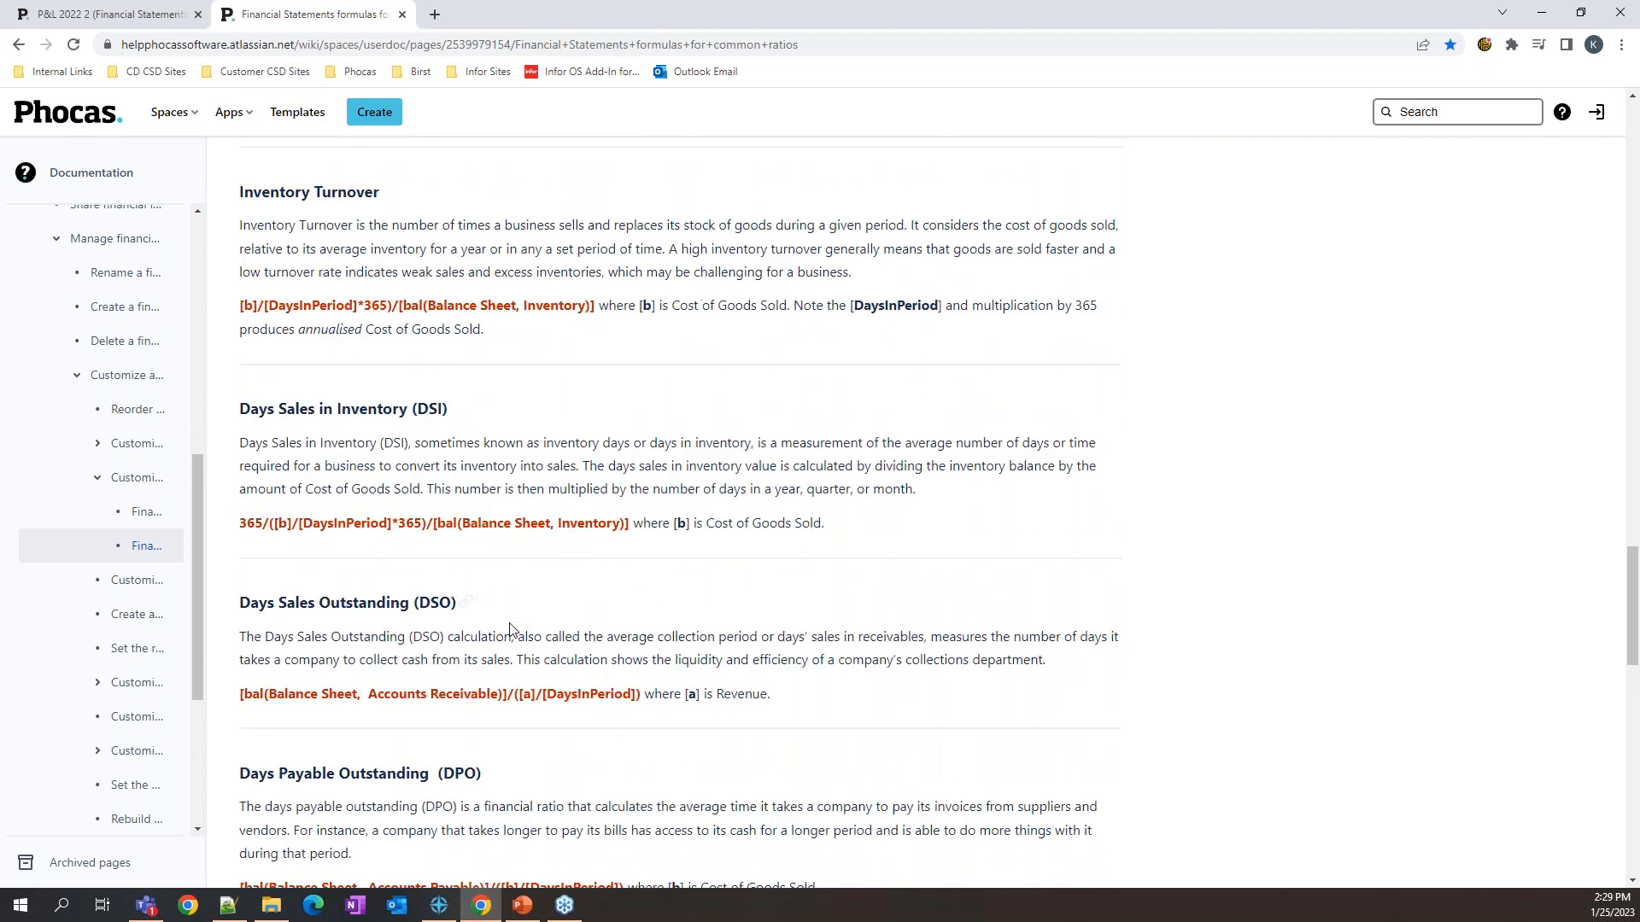
scroll(513, 630, "up", 14)
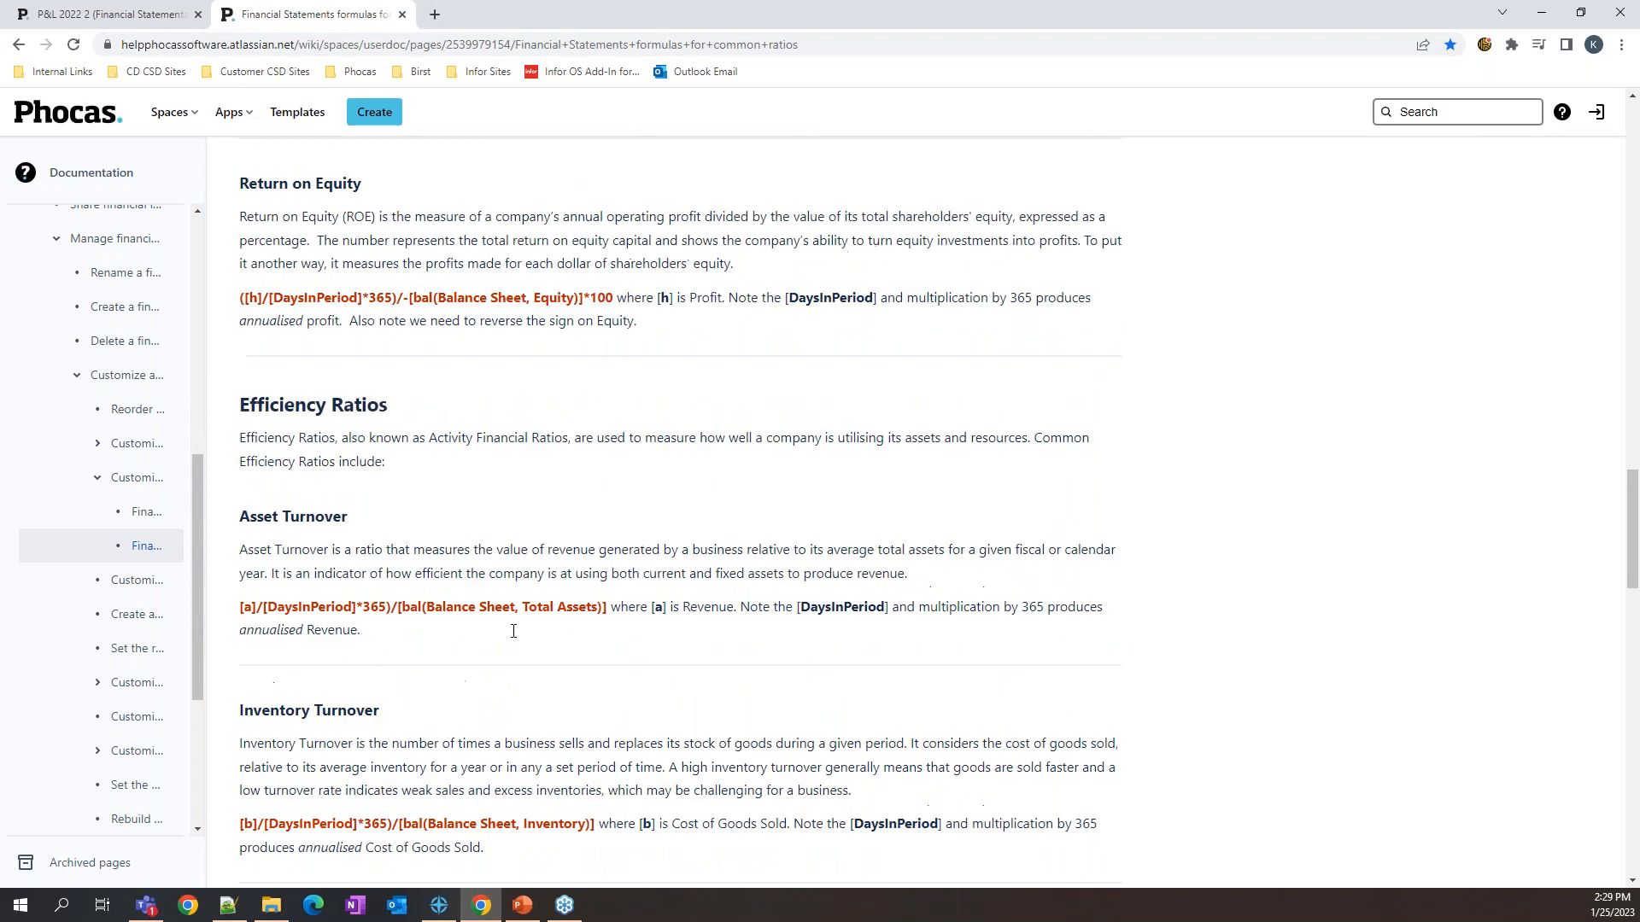
scroll(523, 575, "up", 2)
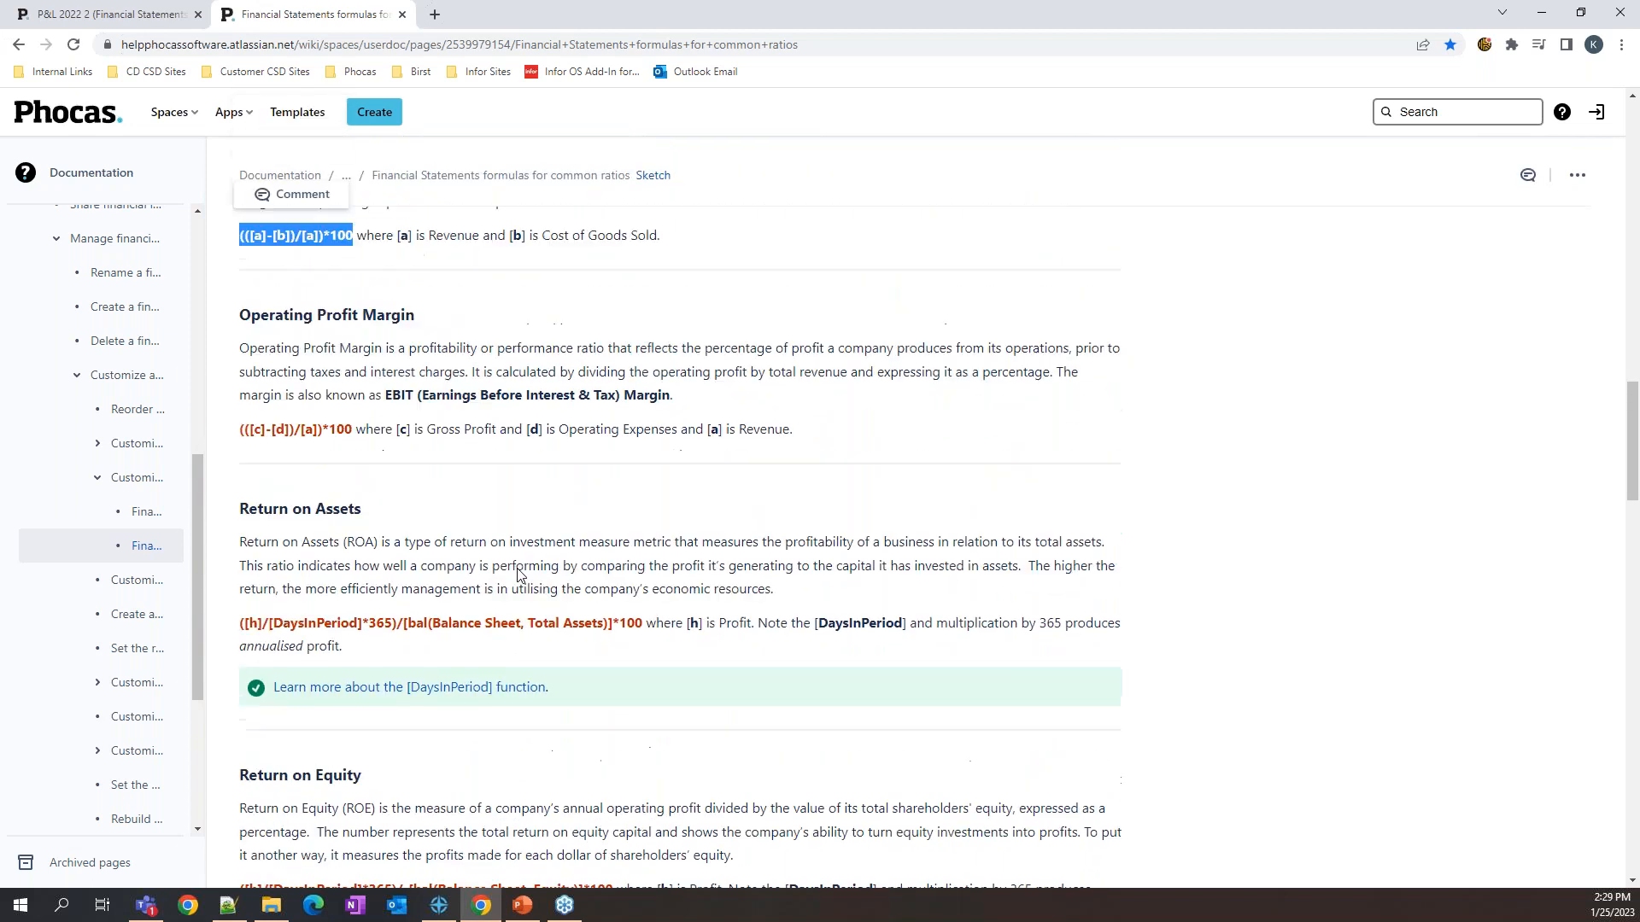
scroll(453, 350, "up", 2)
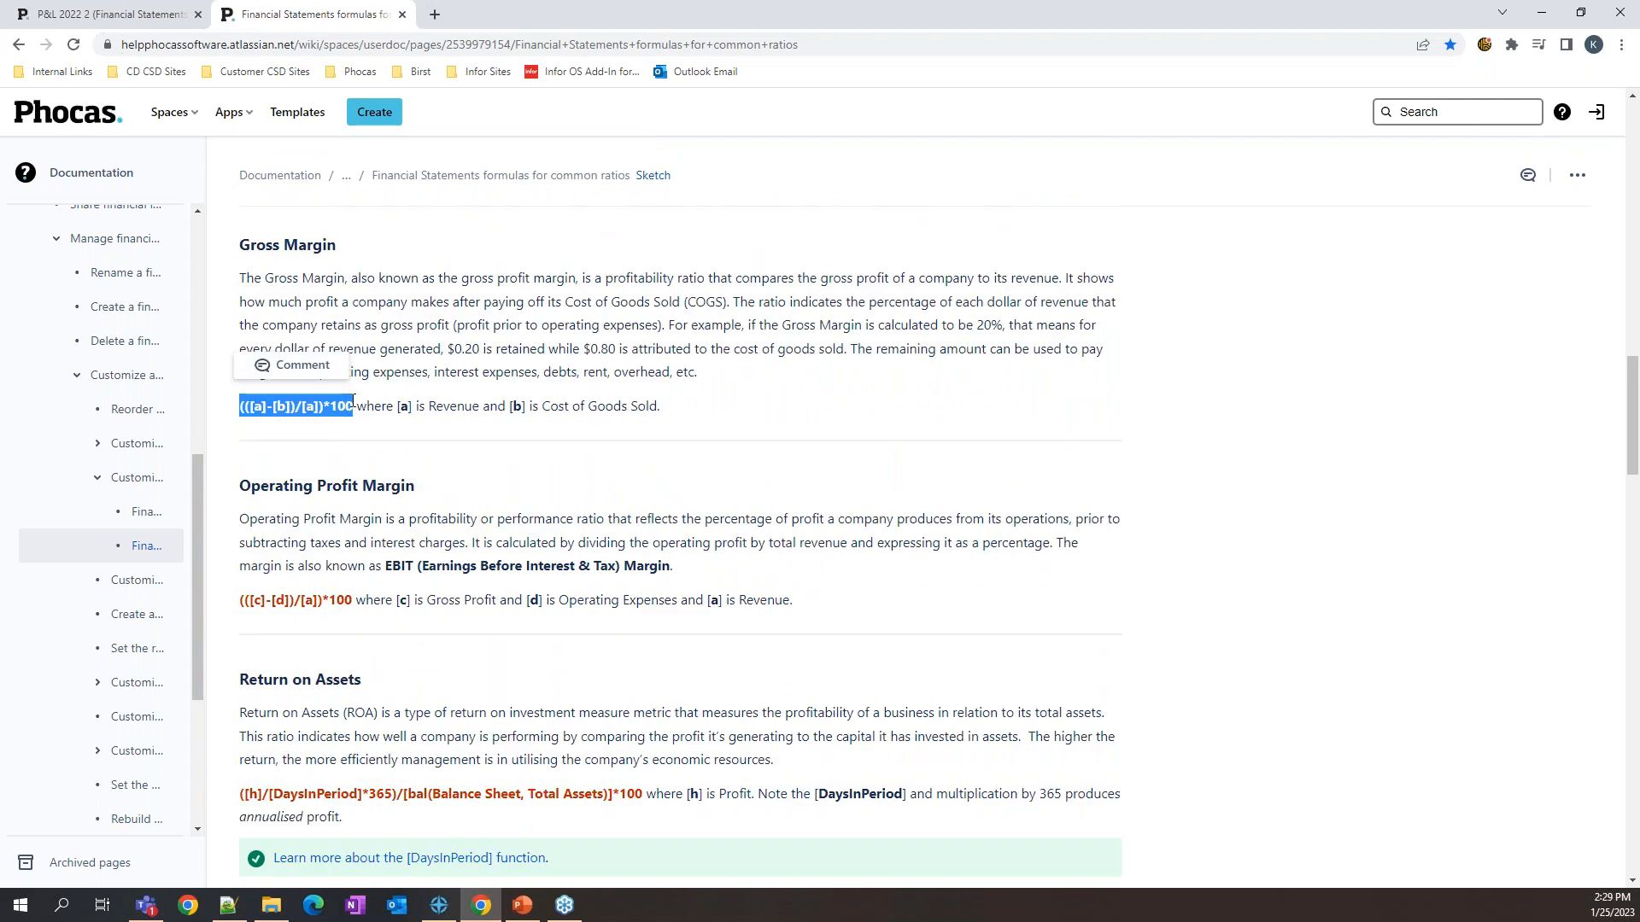
scroll(442, 286, "up", 2)
Step: Add a heading row named P& L V2 to the statement design and place it above the Revenue group
left_click(124, 23)
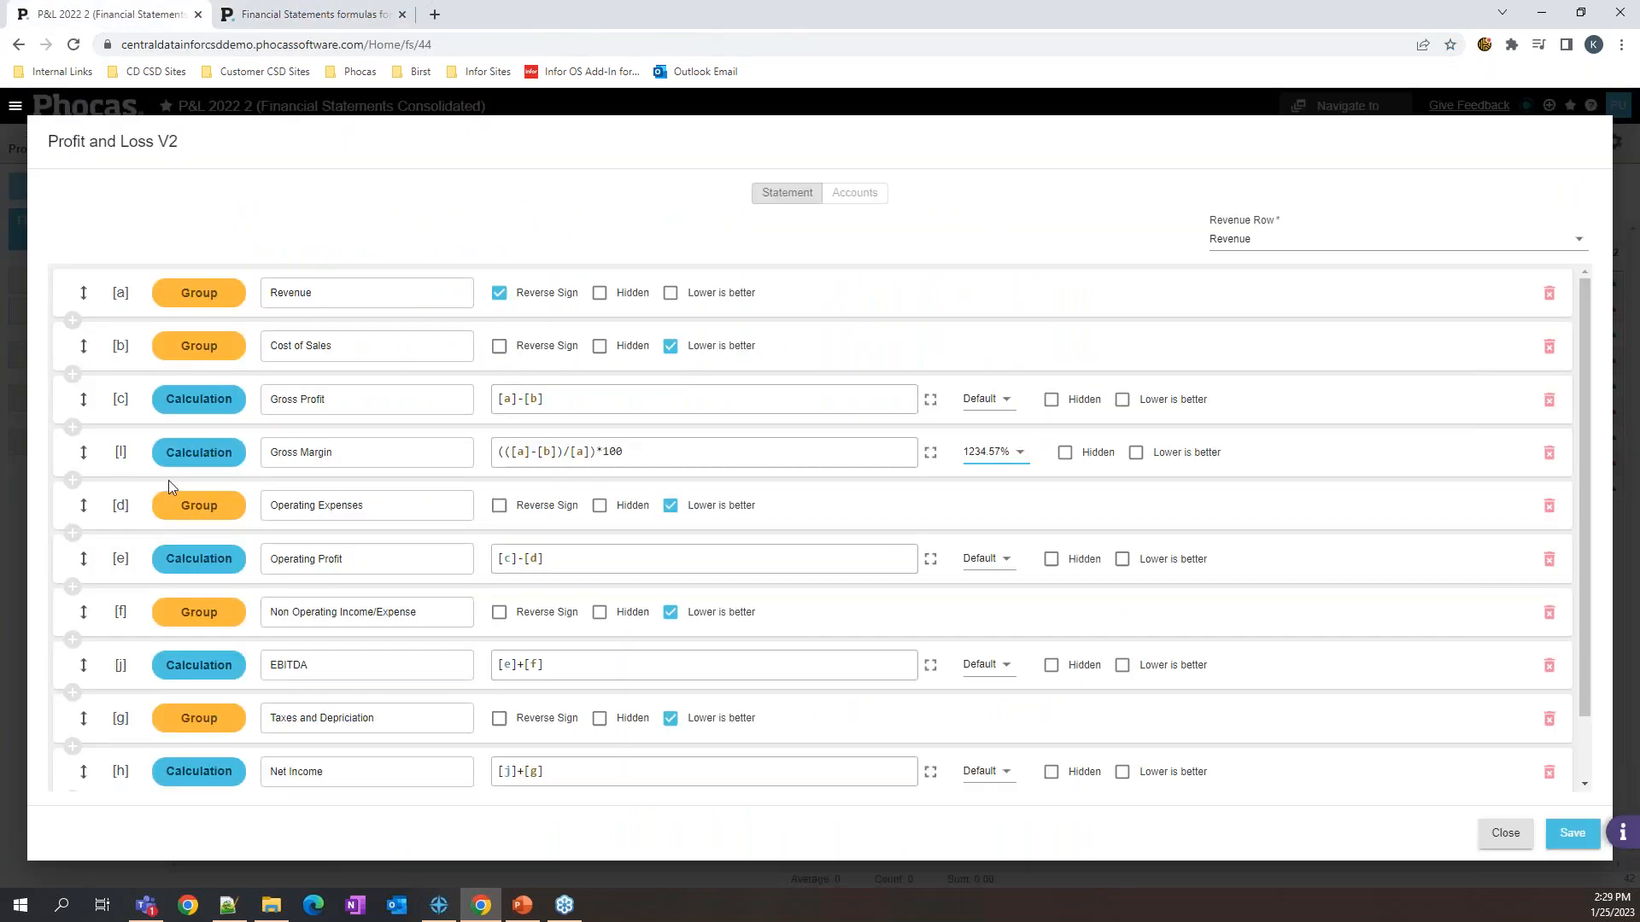
left_click(72, 321)
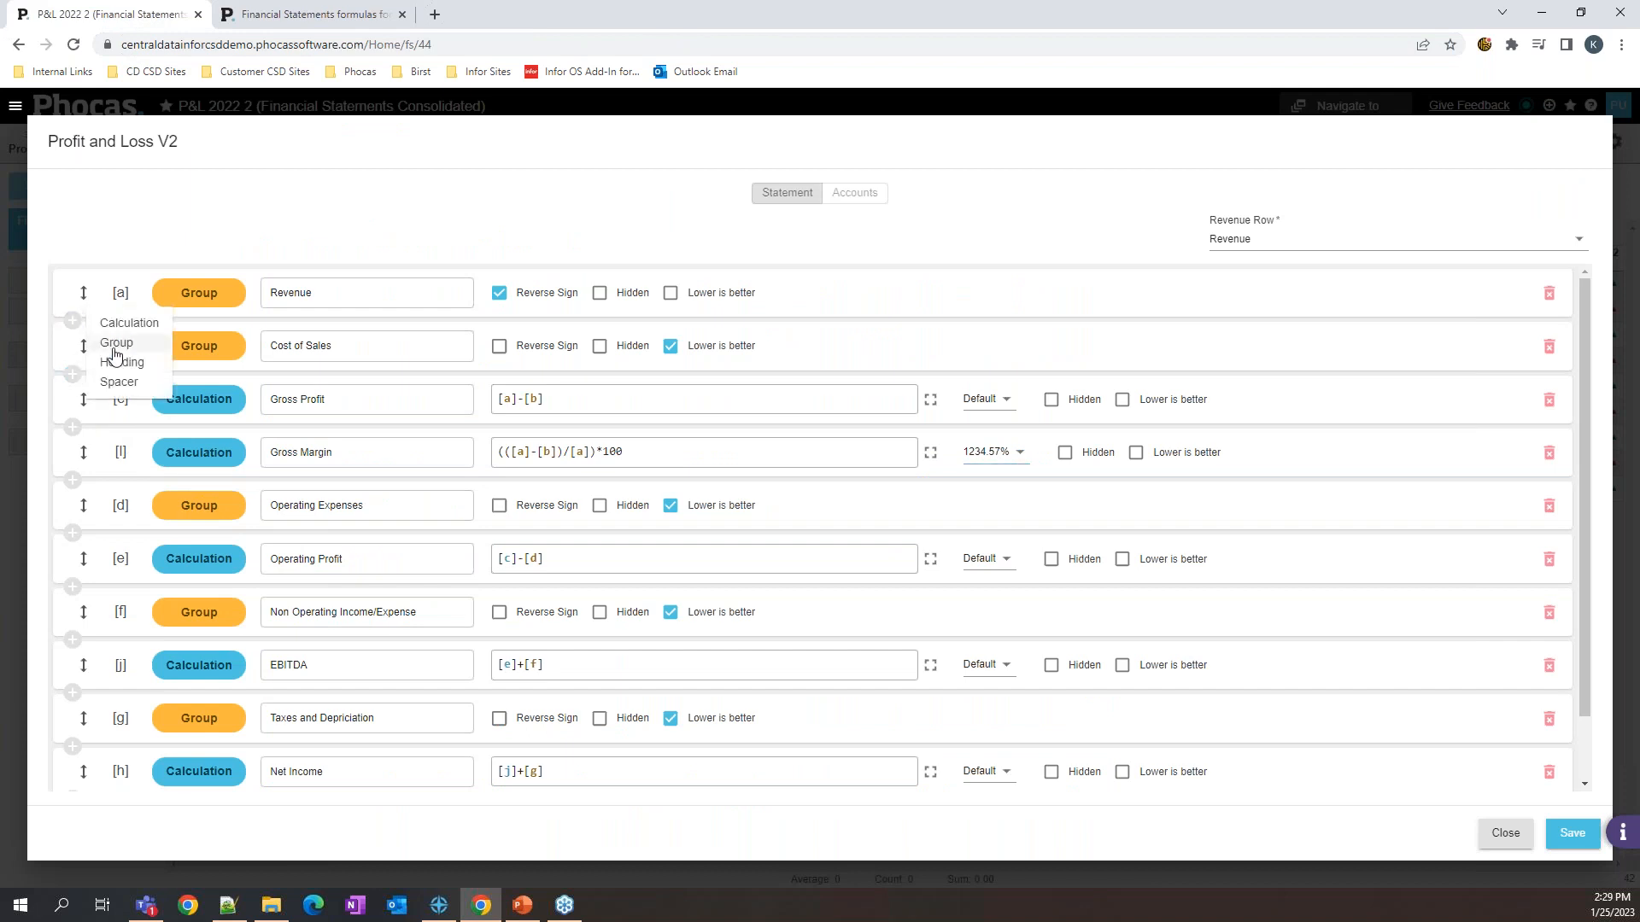
left_click(122, 362)
left_click(295, 341)
type("P& L V2")
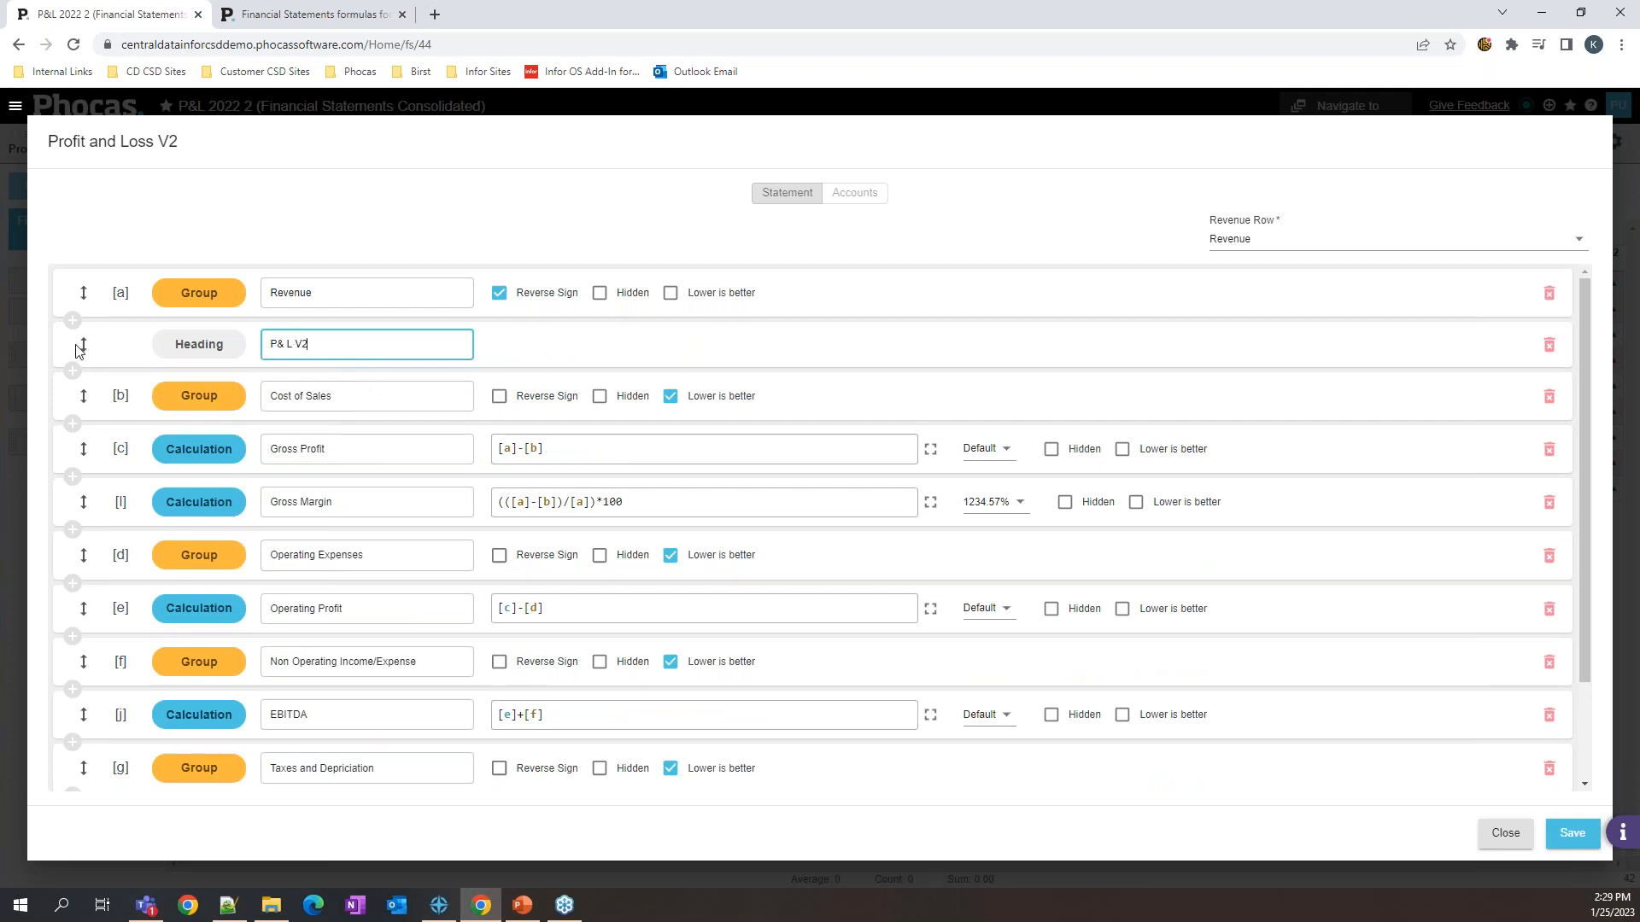
left_click_drag(78, 347, 82, 291)
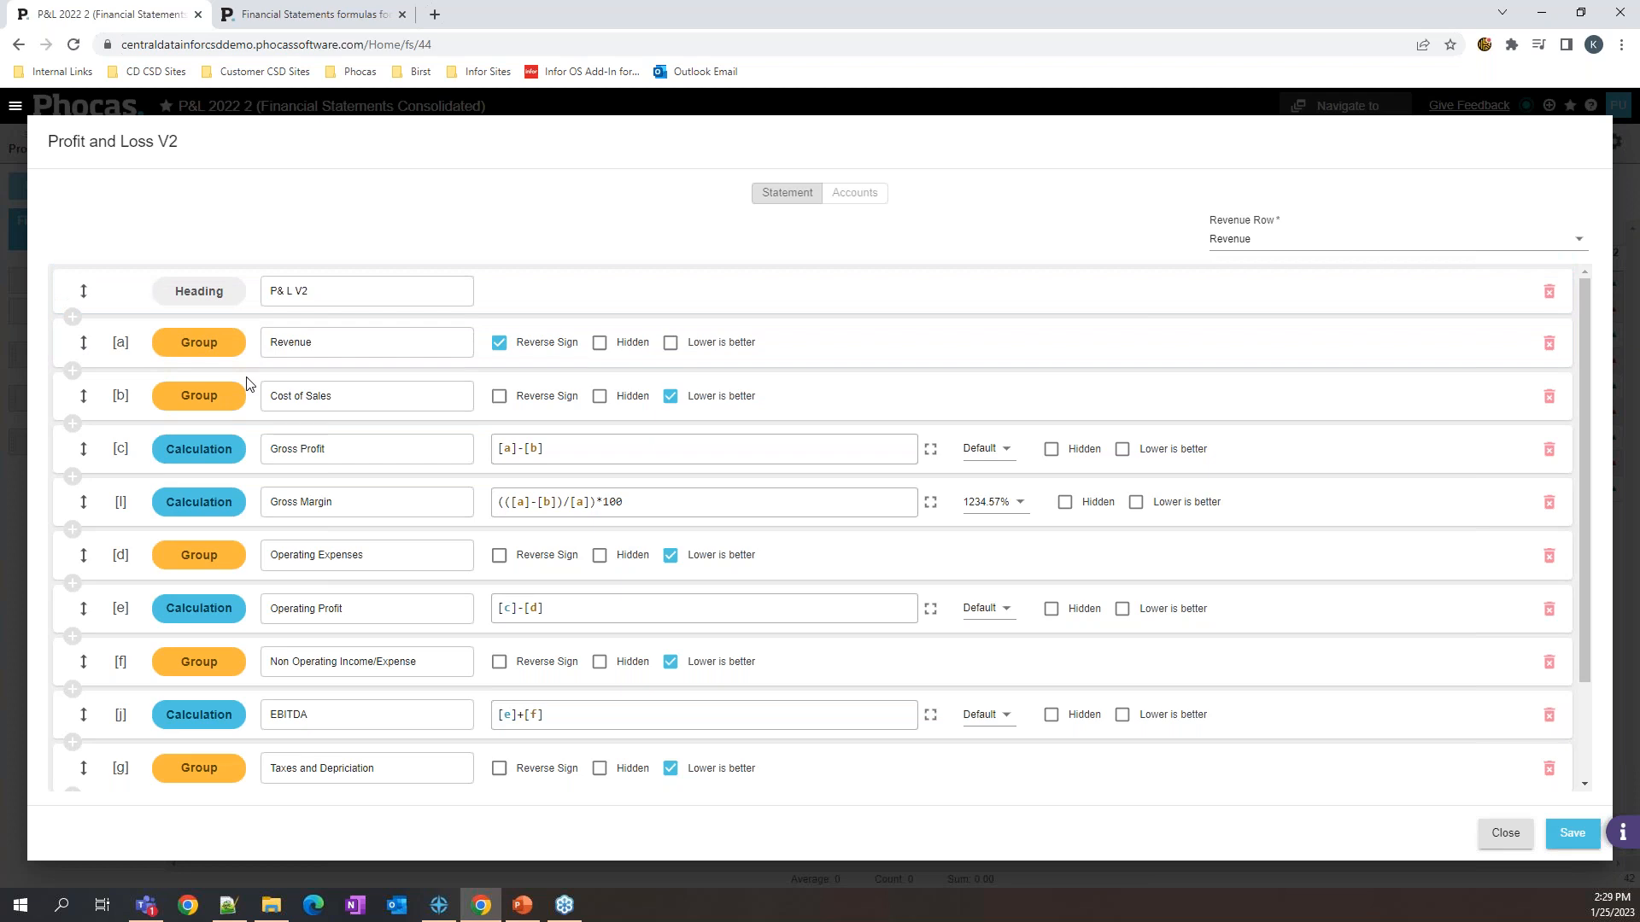
Step: Check the rows of the Profit and Loss V2 statement design and save it
scroll(341, 641, "down", 3)
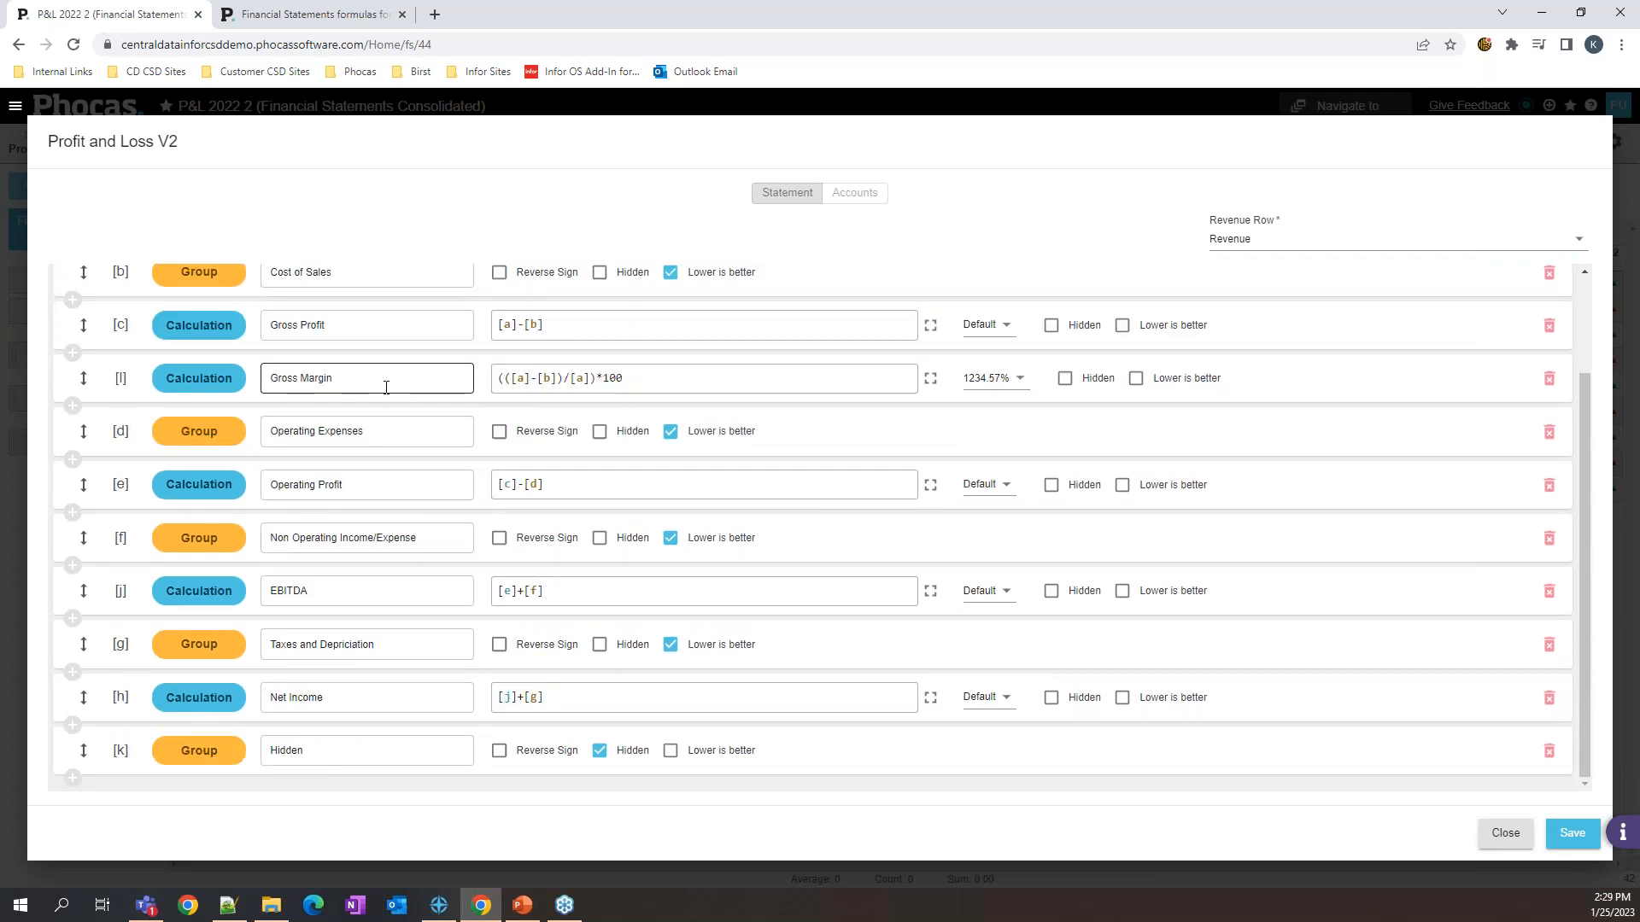
scroll(373, 483, "up", 3)
left_click(1573, 840)
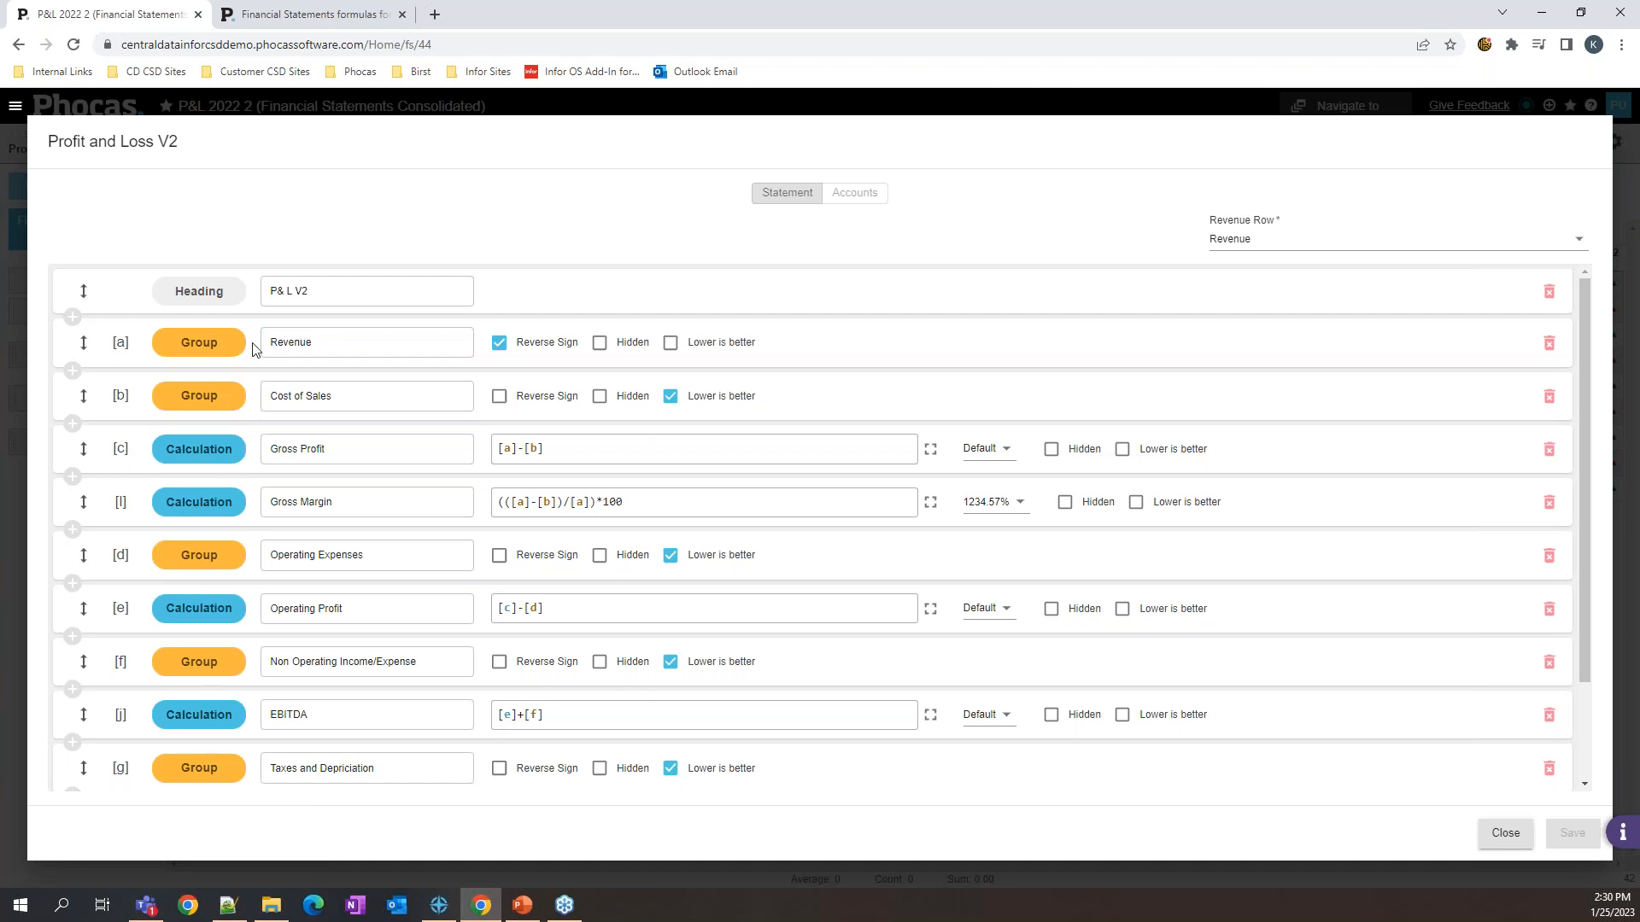
Step: Show the accounts of the Profit and Loss V2 statement and review how they are mapped
left_click(855, 197)
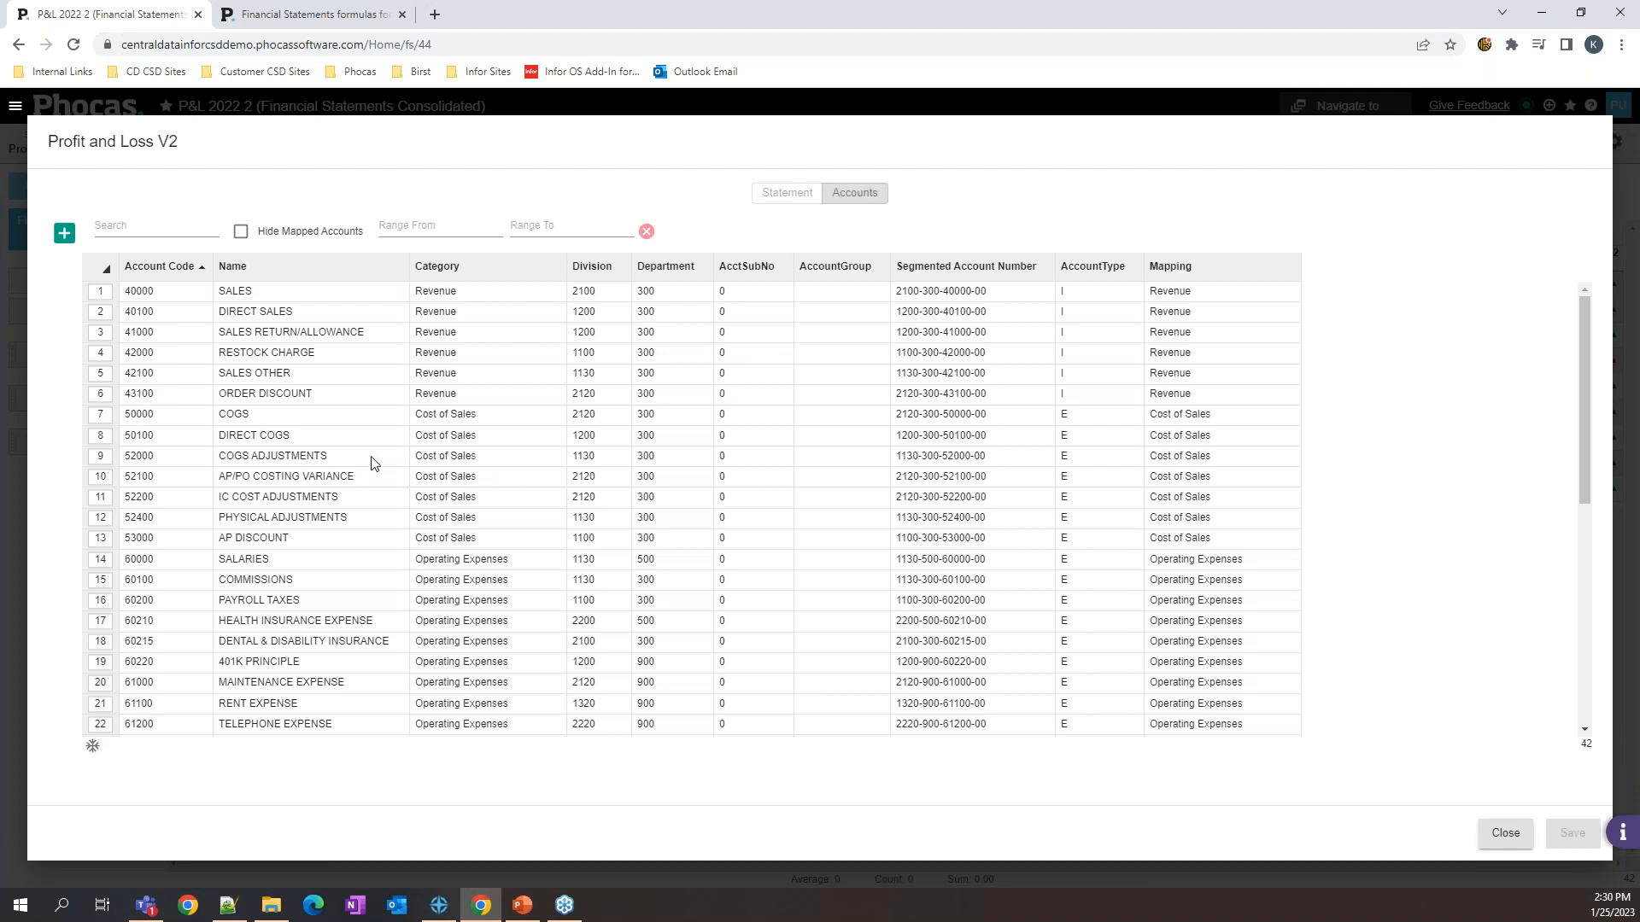
left_click(98, 293)
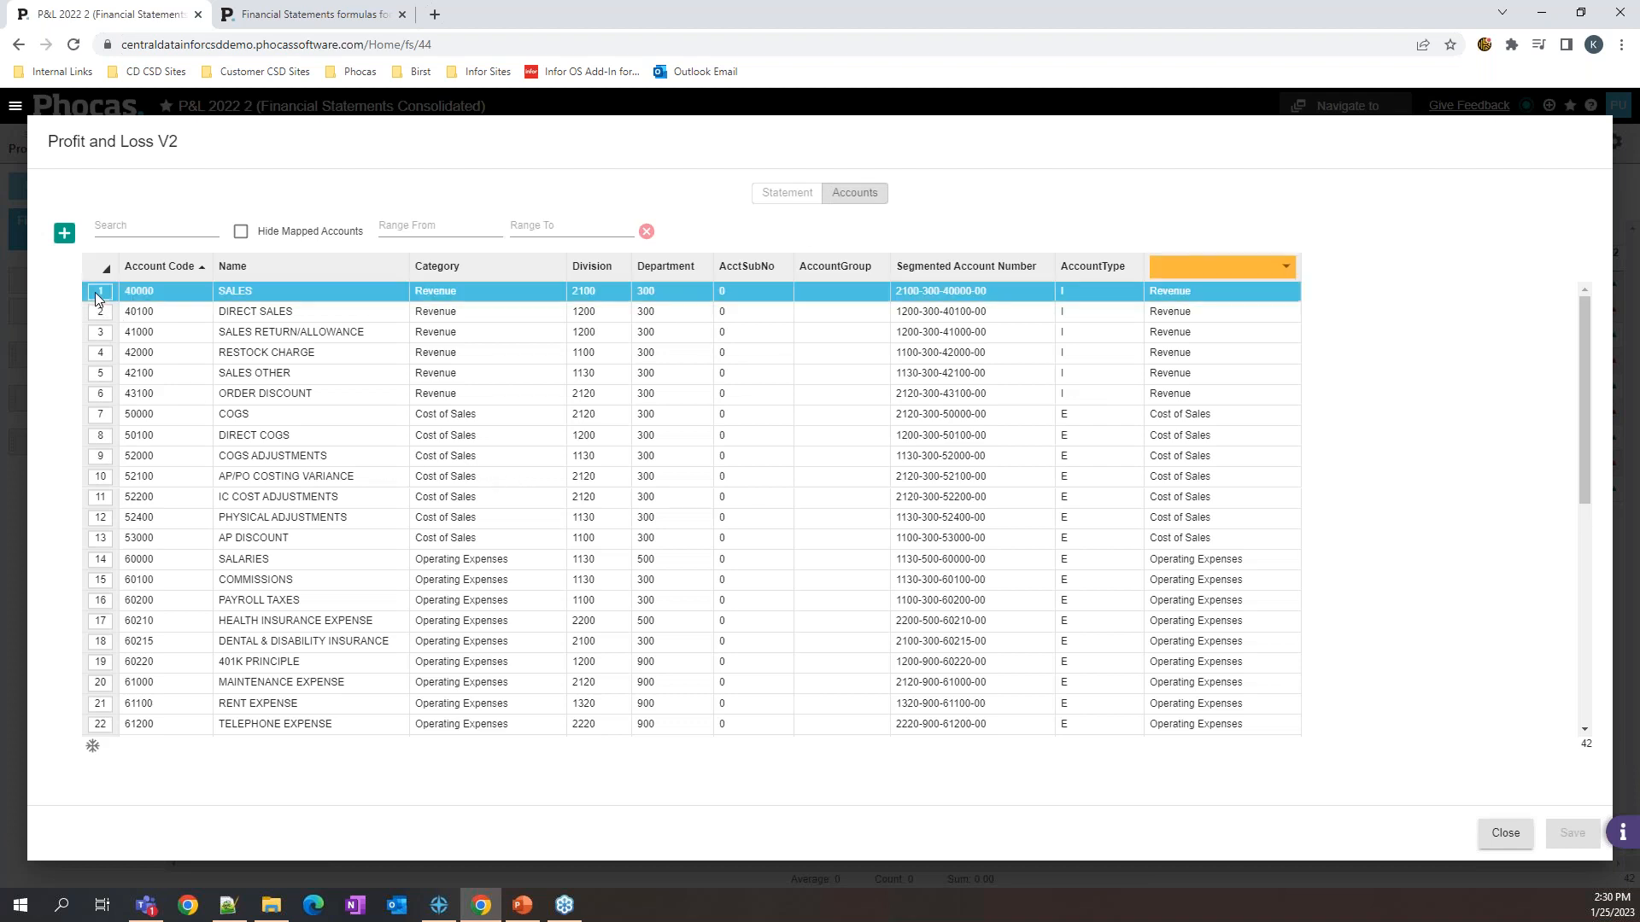
scroll(107, 630, "down", 4)
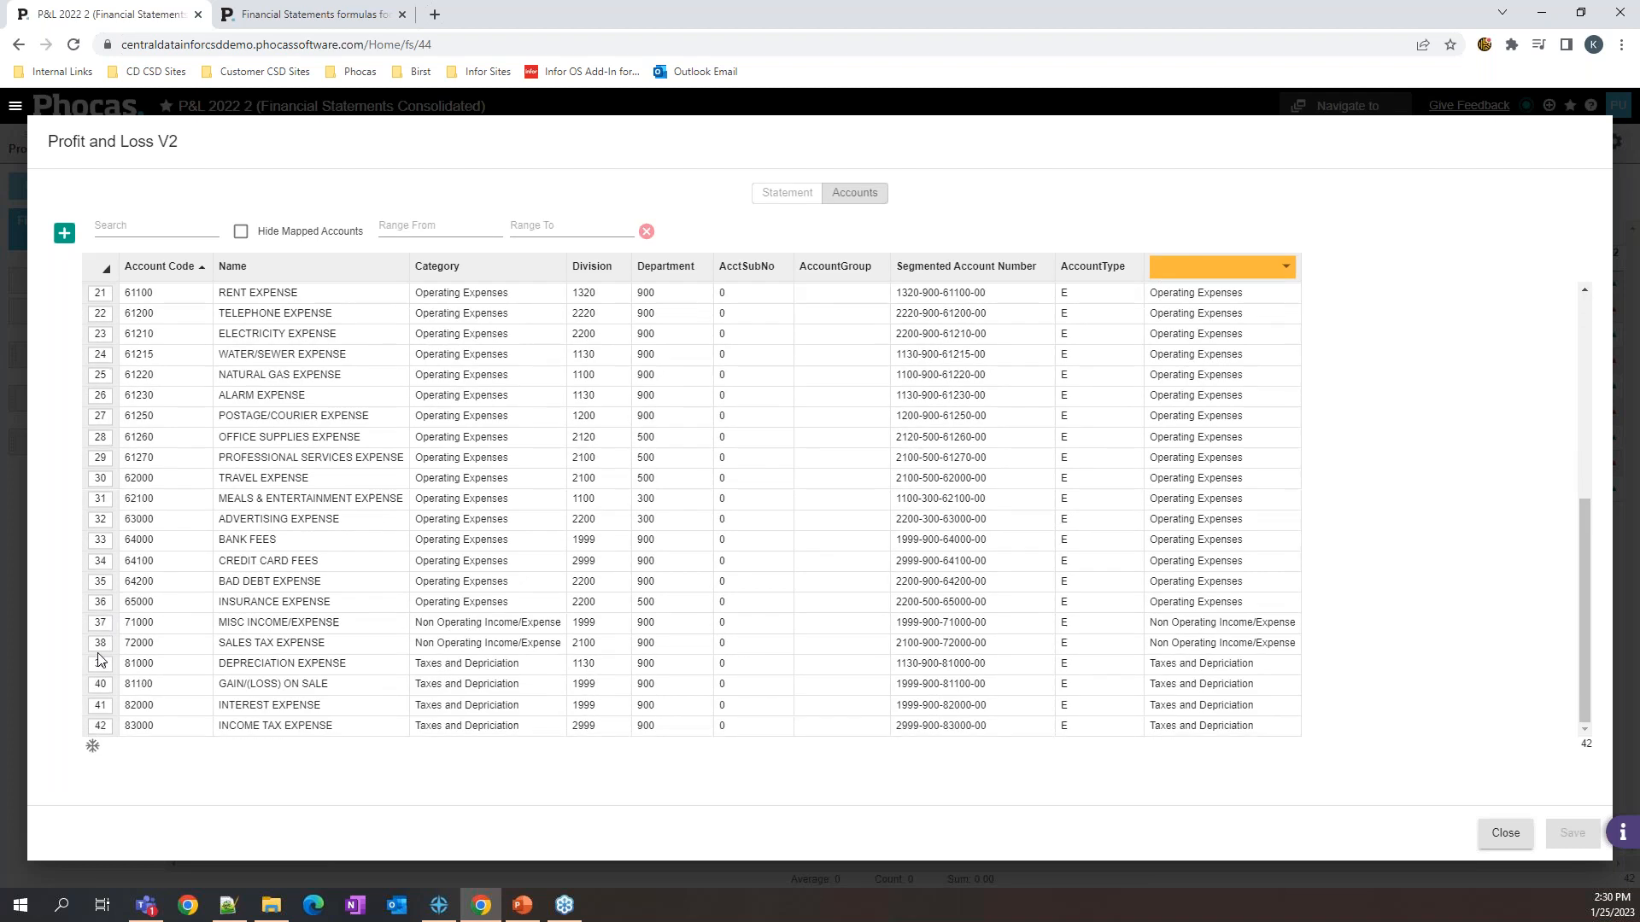
scroll(100, 666, "up", 5)
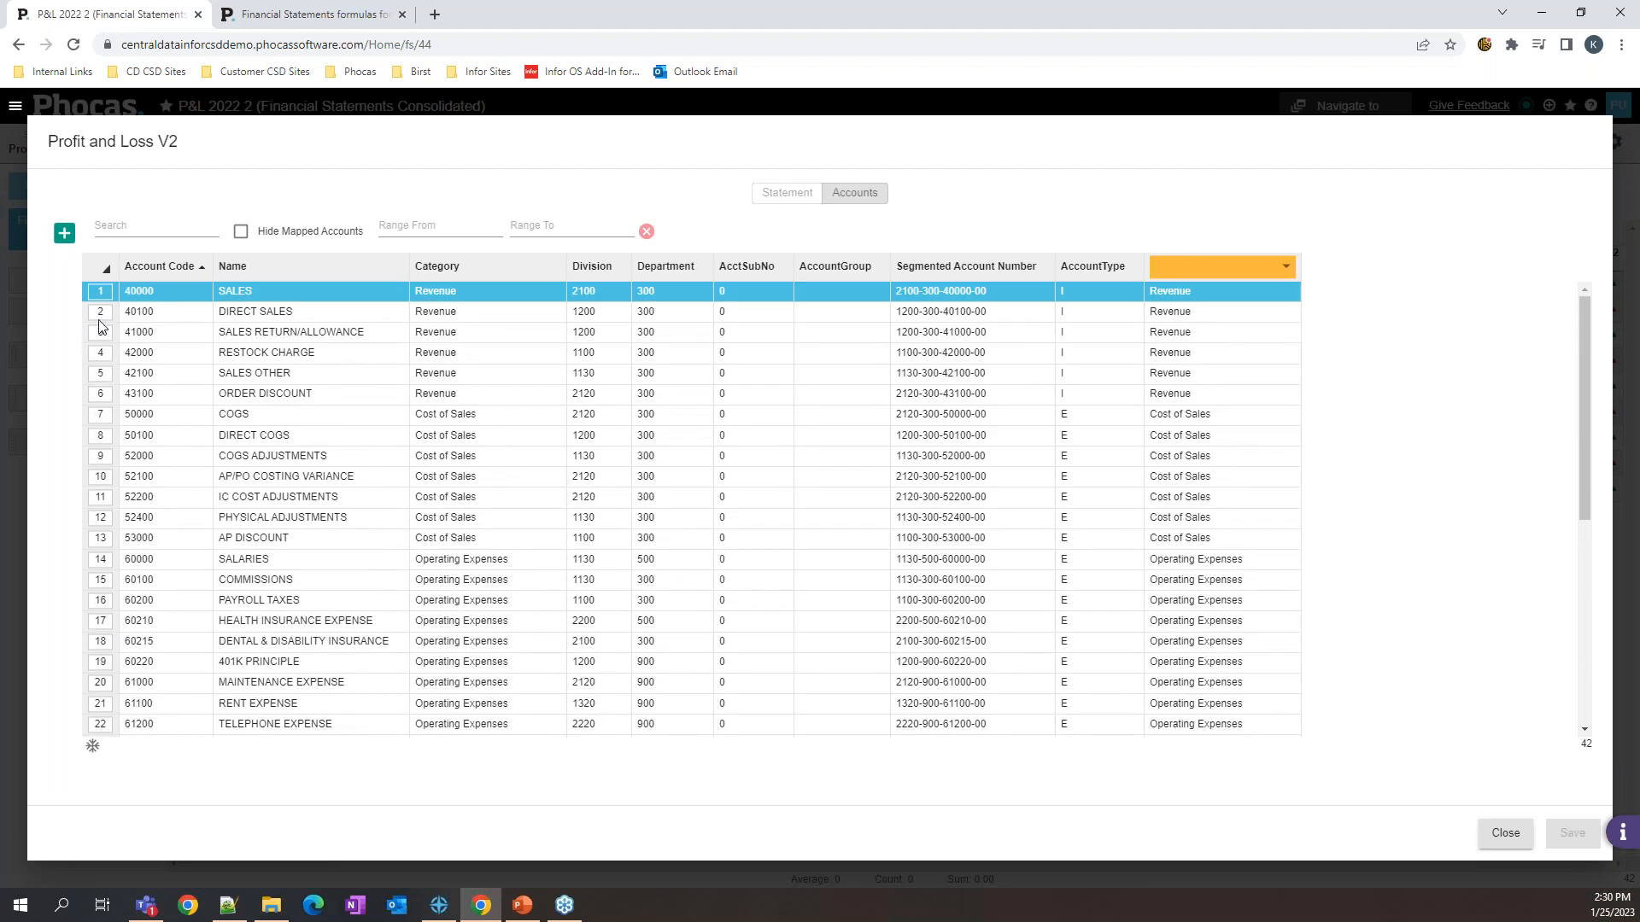
left_click(94, 296)
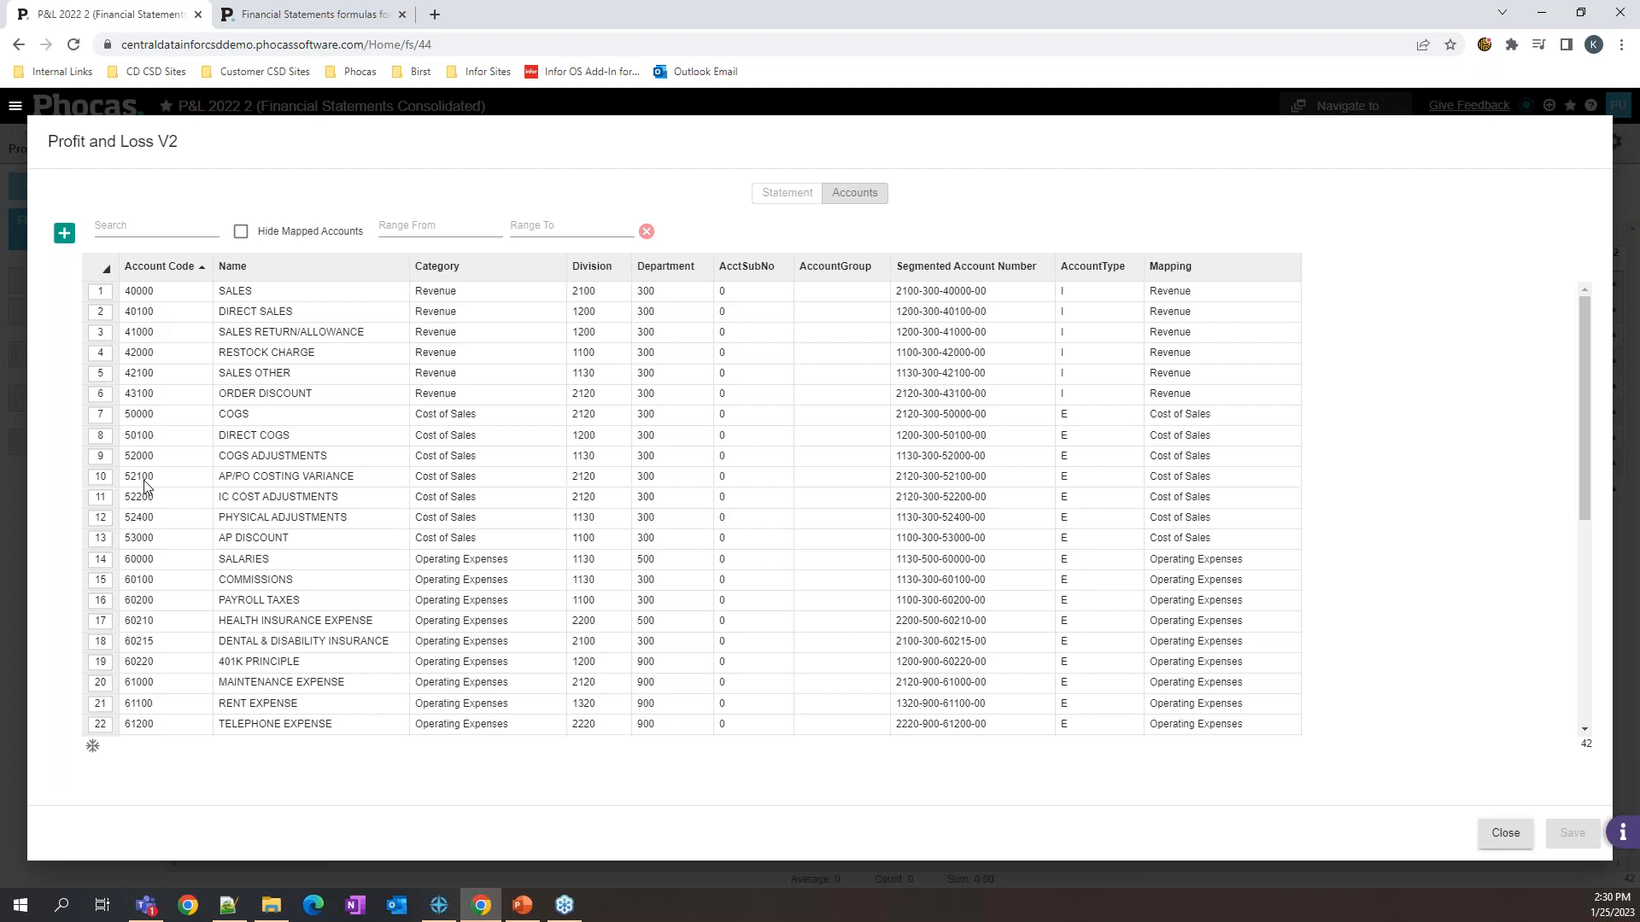
Step: Map the accounts 40000 SALES through 43100 ORDER DISCOUNT to the Revenue group
left_click(102, 294)
left_click_drag(105, 299, 106, 395)
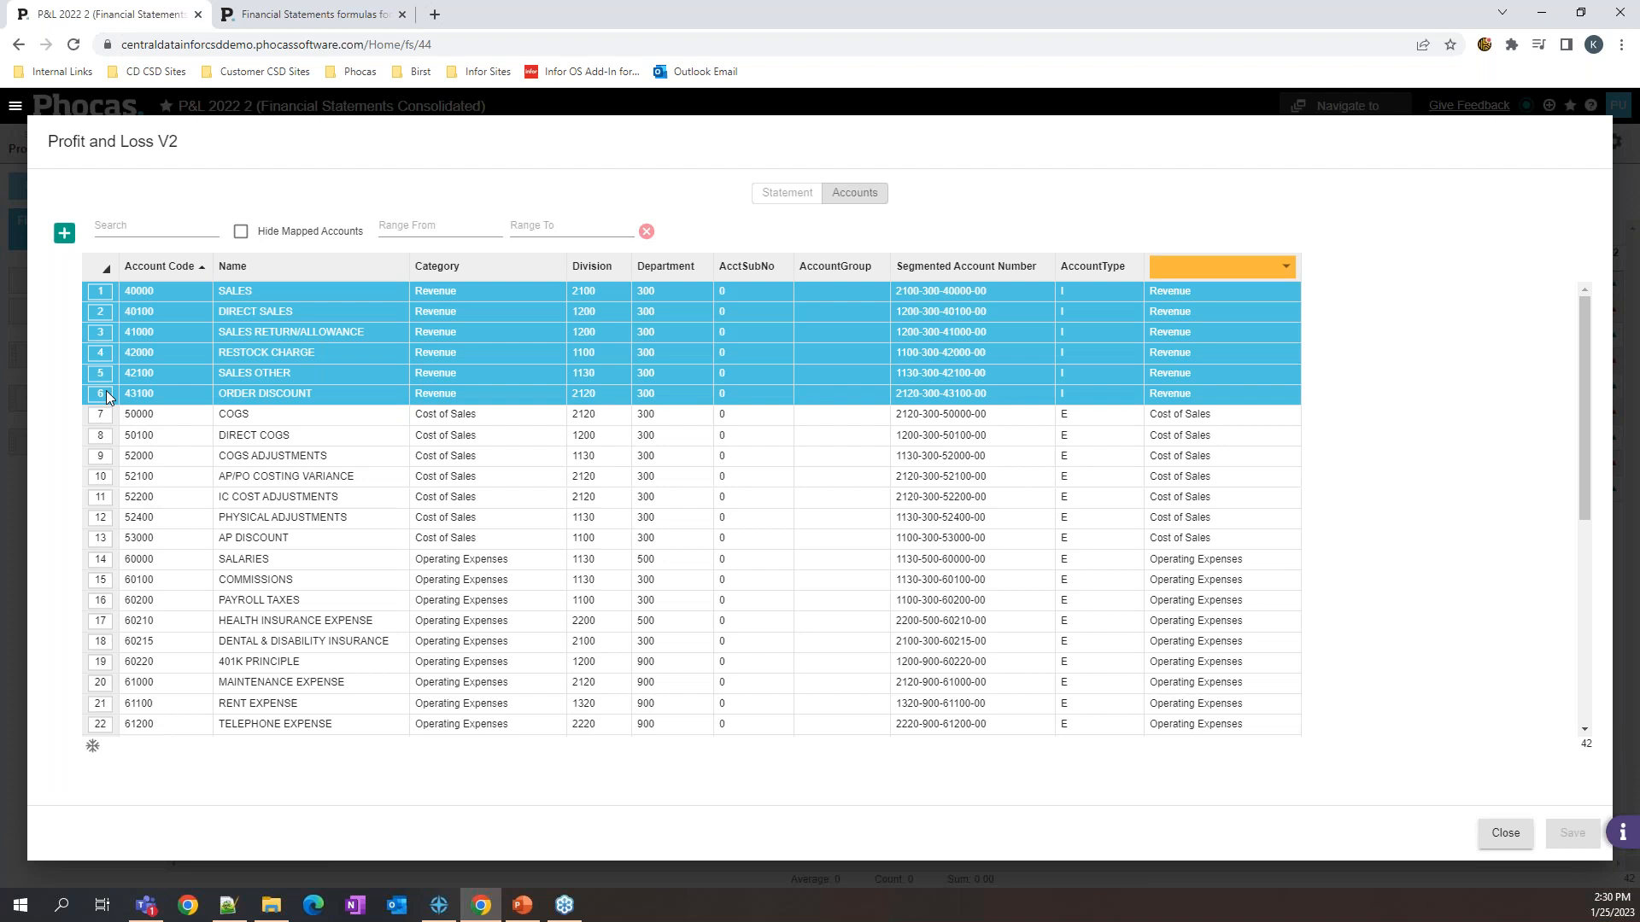
left_click(1230, 268)
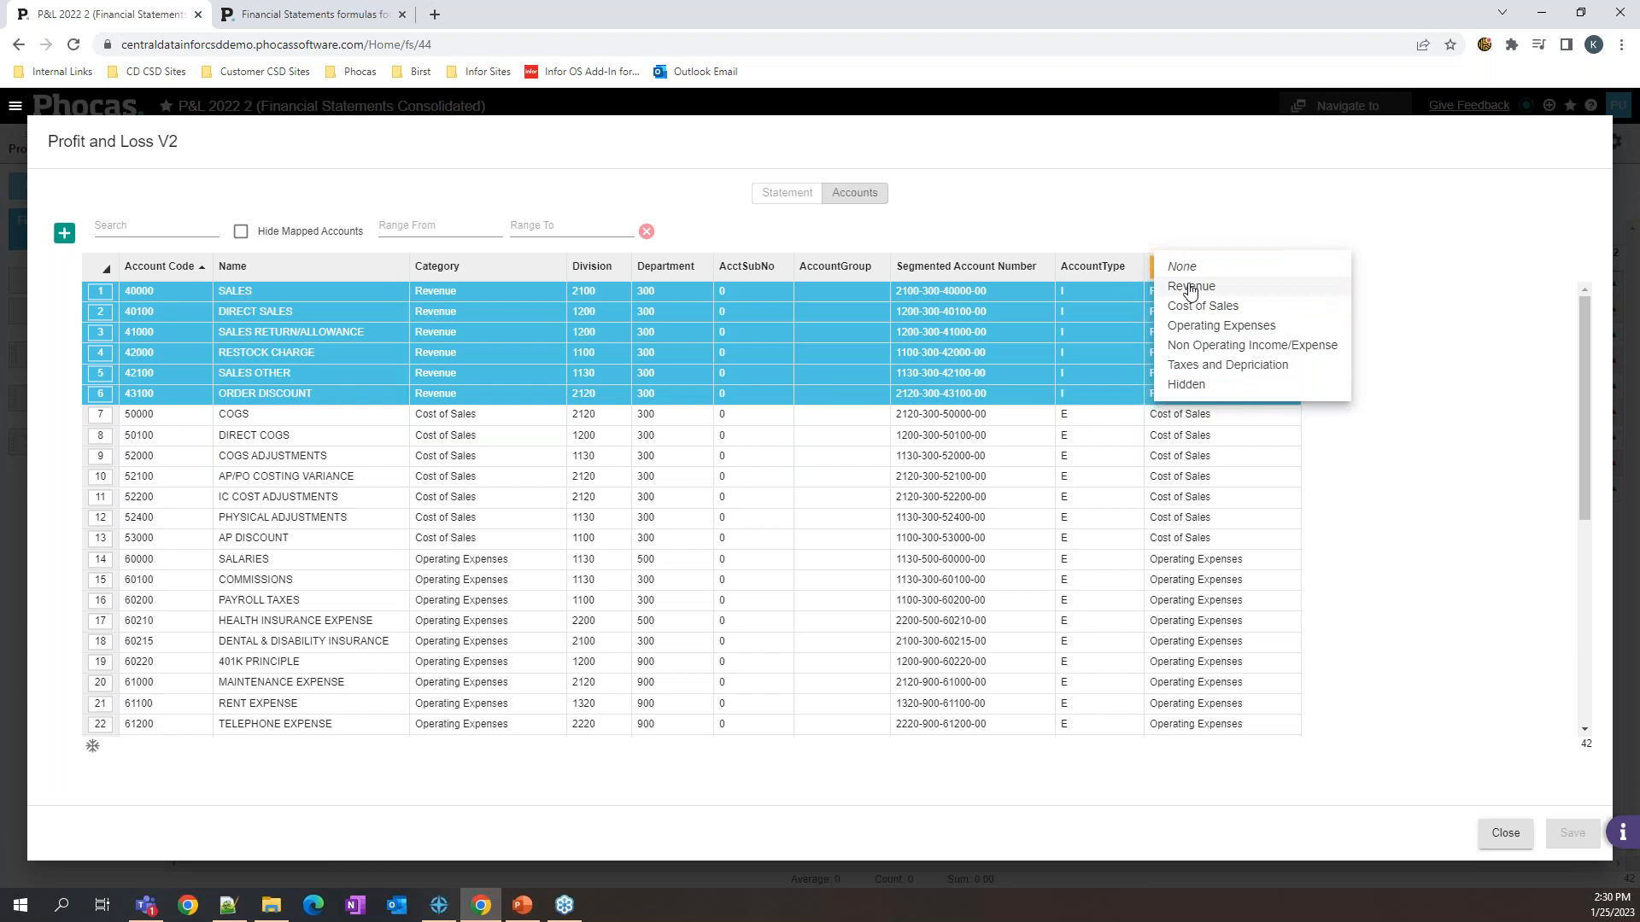
left_click(1190, 287)
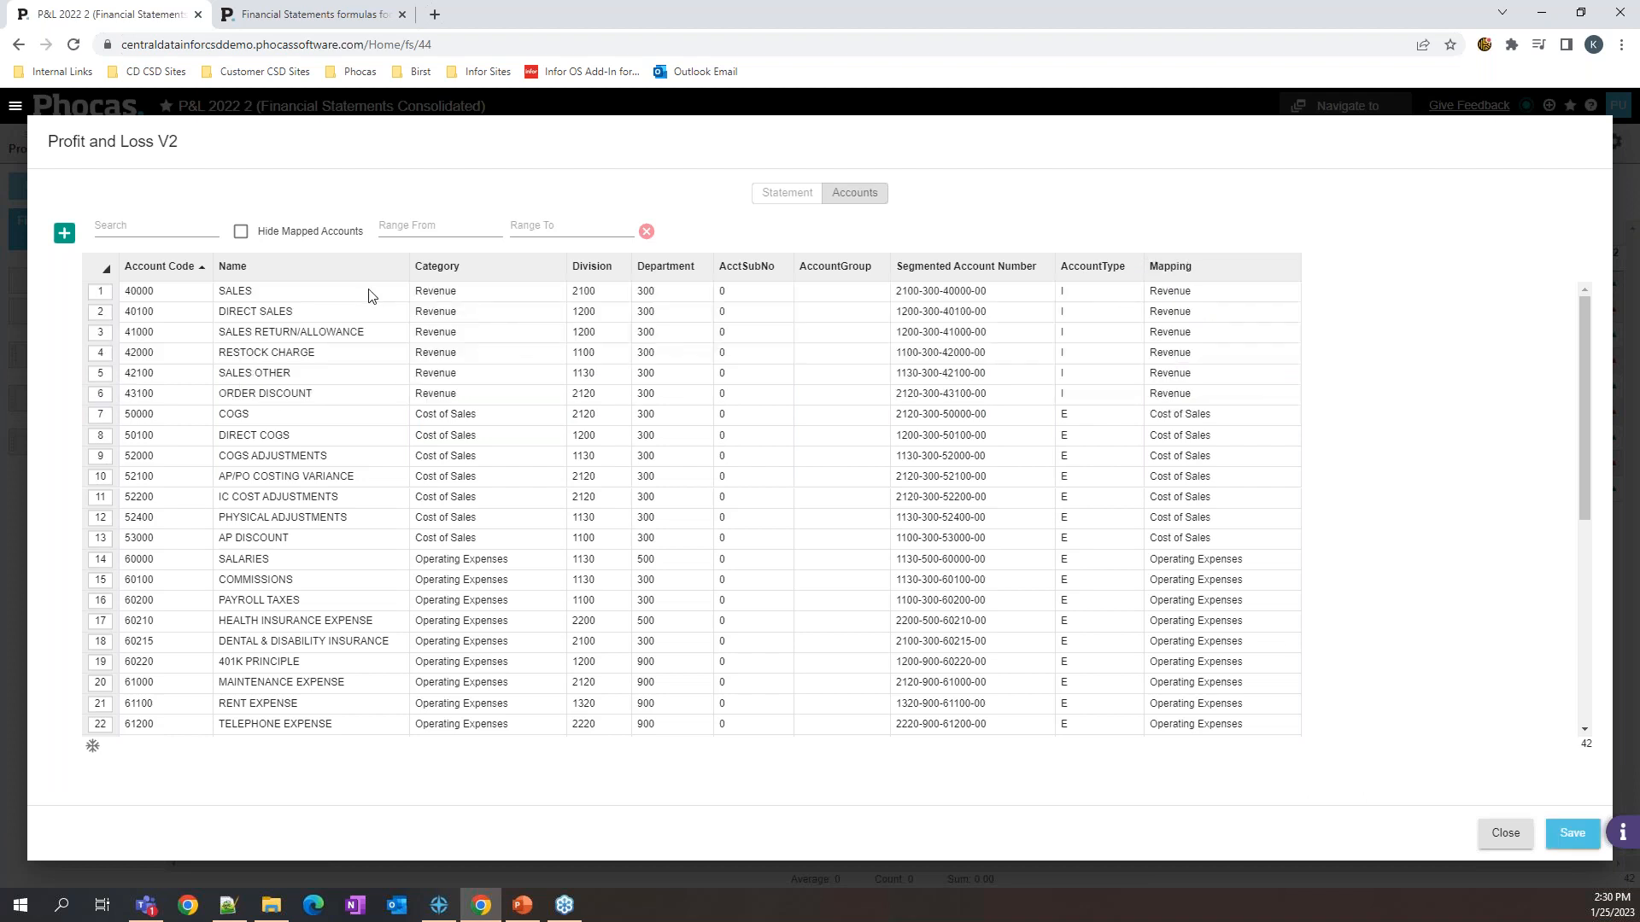
Step: Map the accounts 50000 COGS through 53000 AP DISCOUNT to the Cost of Sales group
left_click_drag(101, 417, 94, 540)
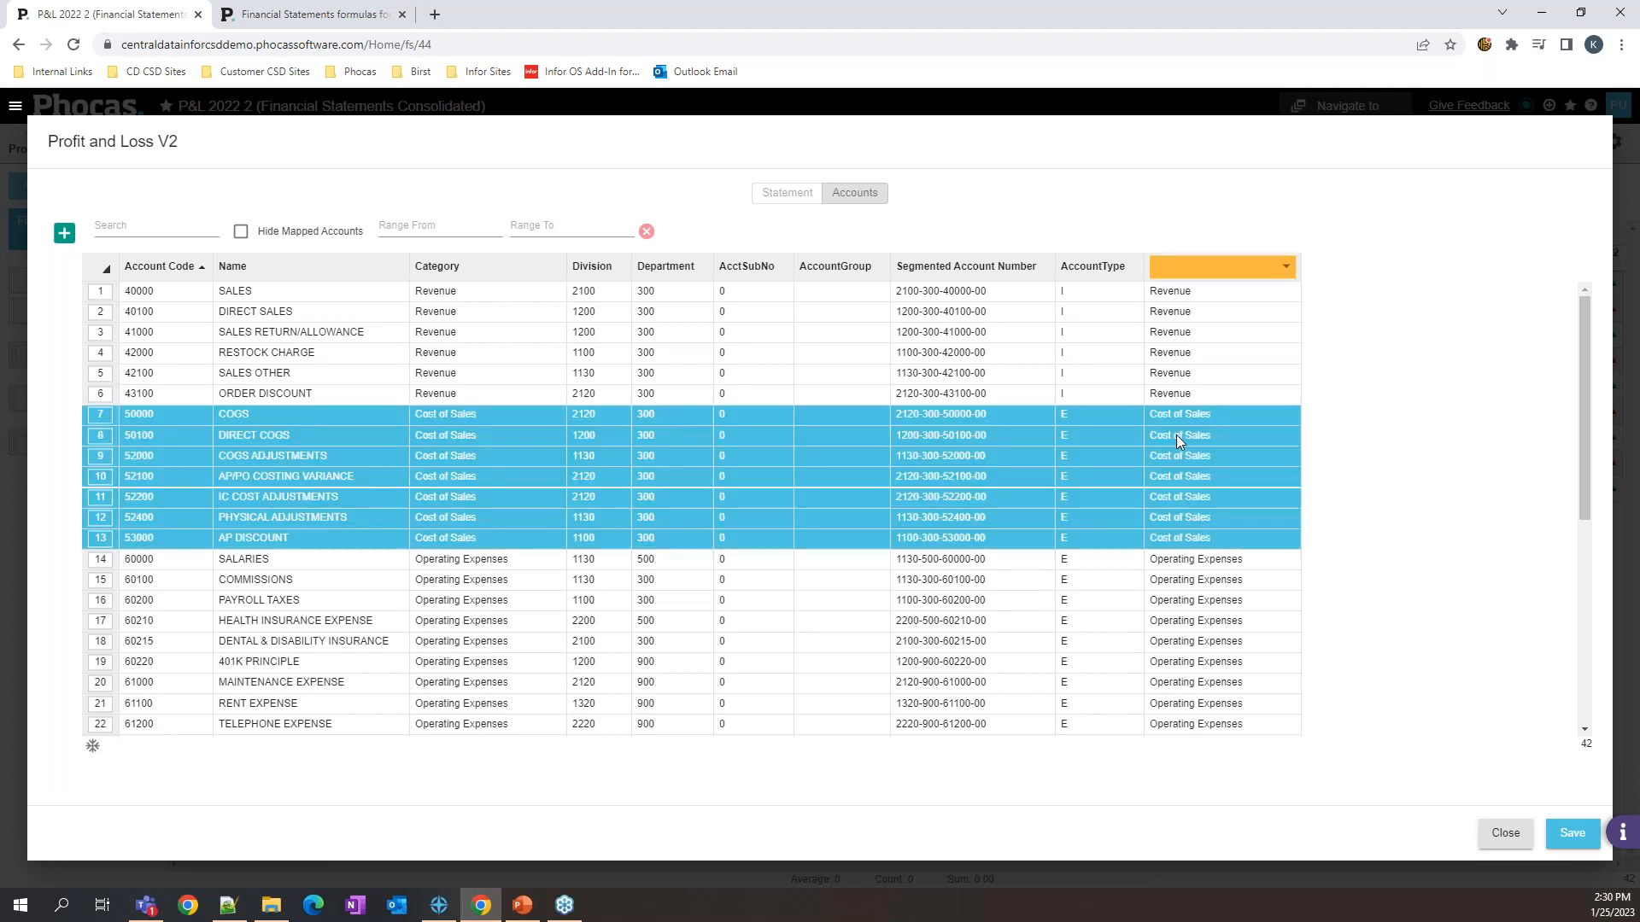
left_click(1230, 272)
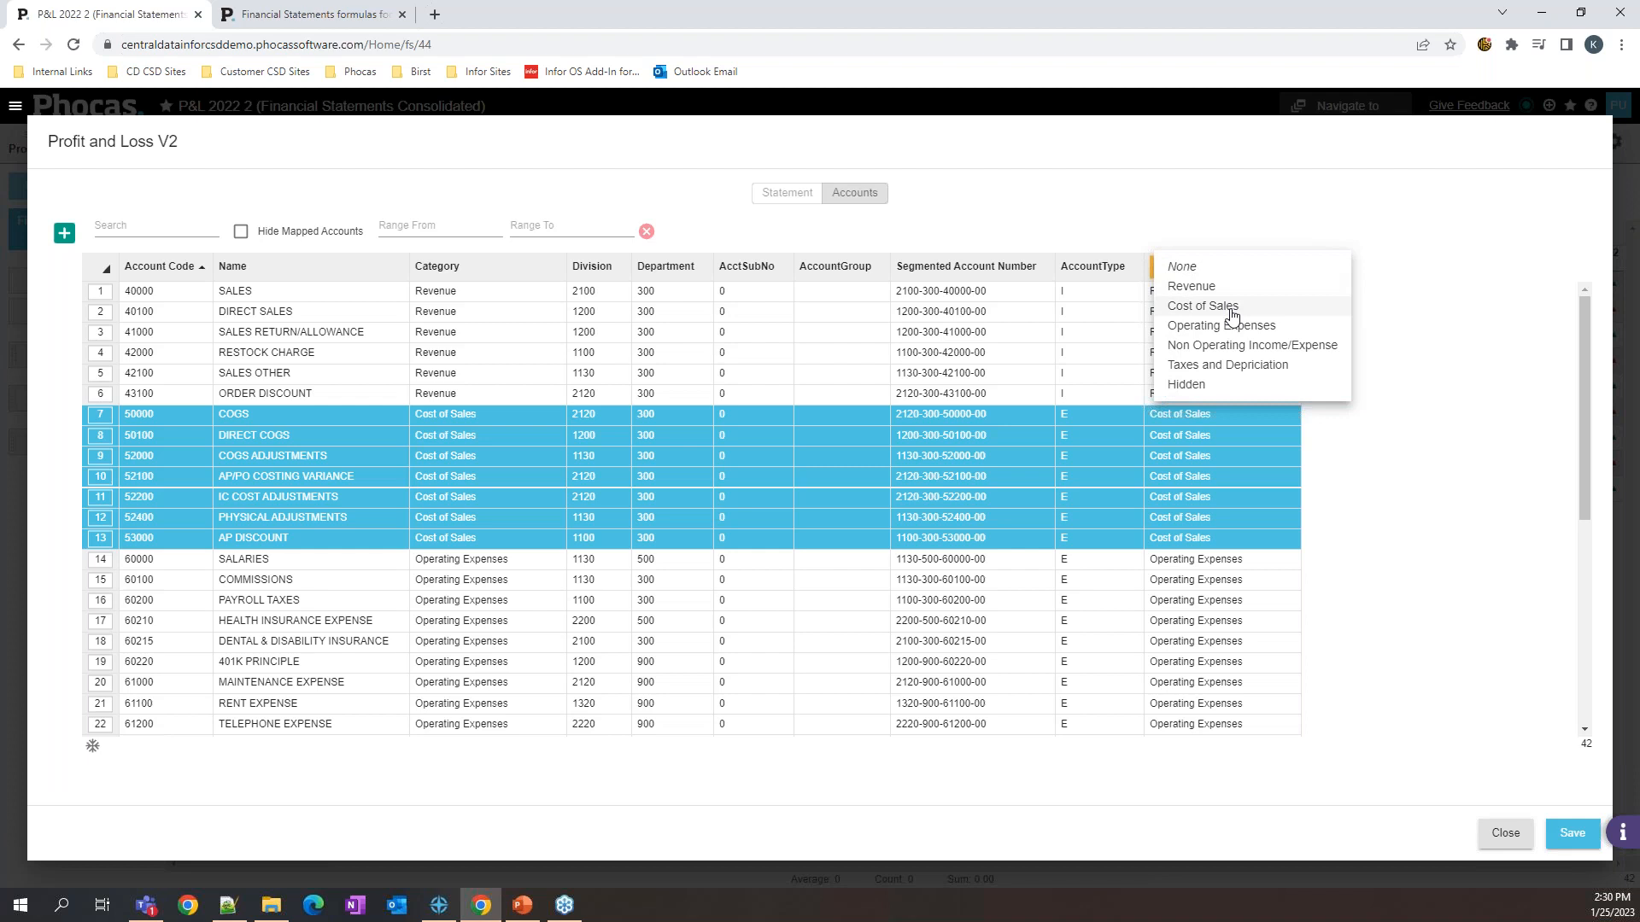
left_click(1206, 307)
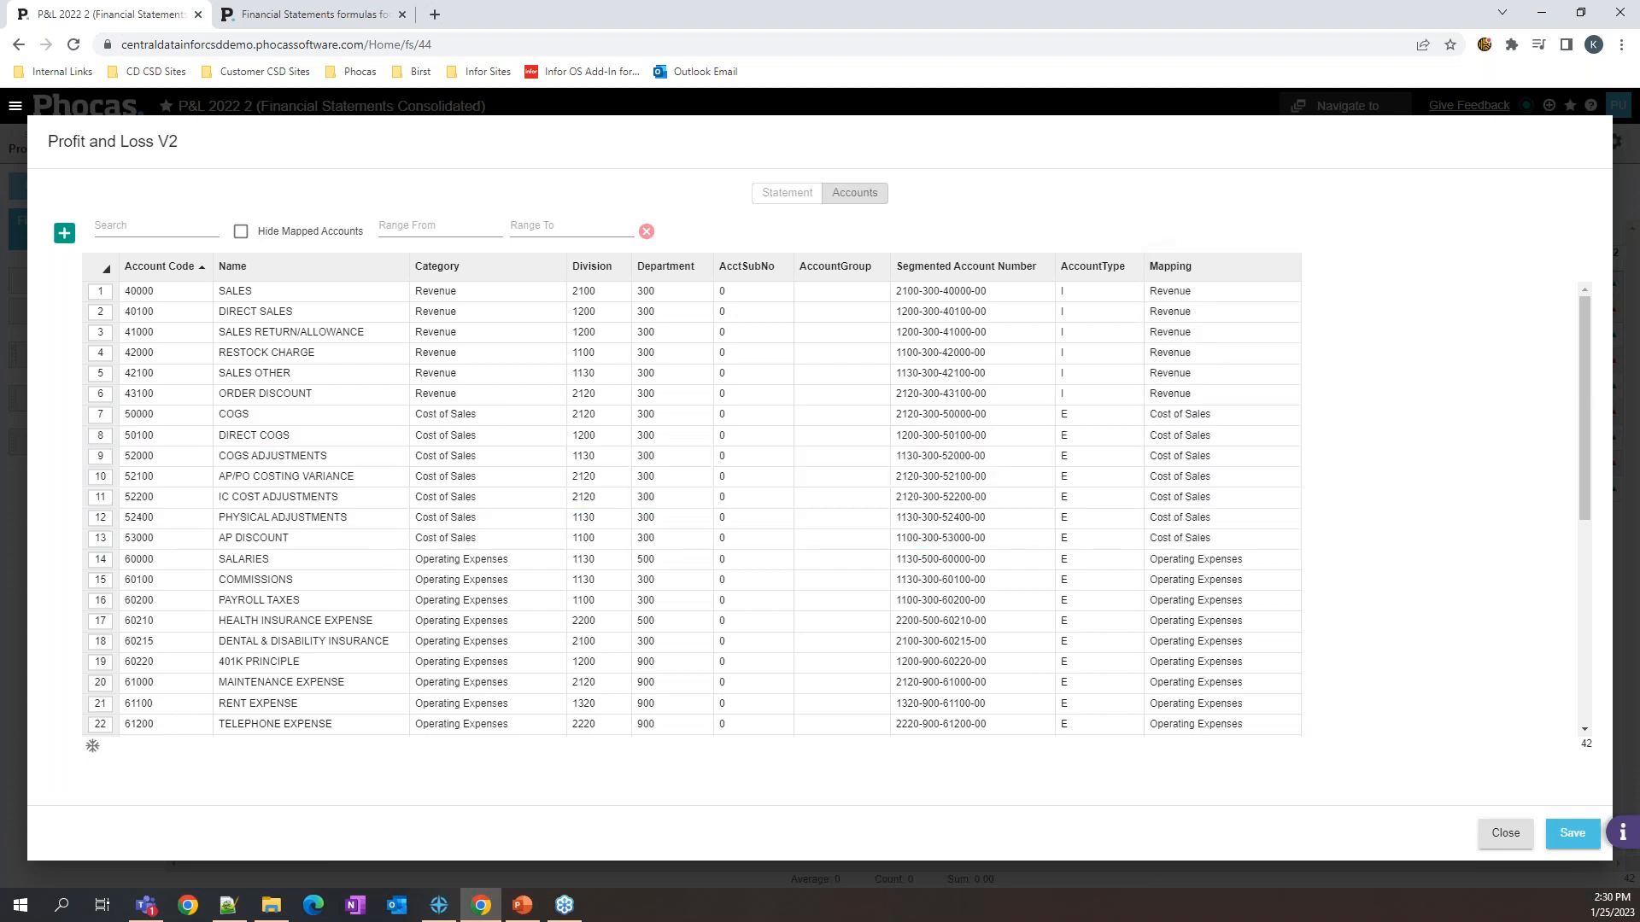
Step: Review the mapping of the remaining accounts and hide the mapped accounts to check for unmapped ones
scroll(266, 516, "down", 5)
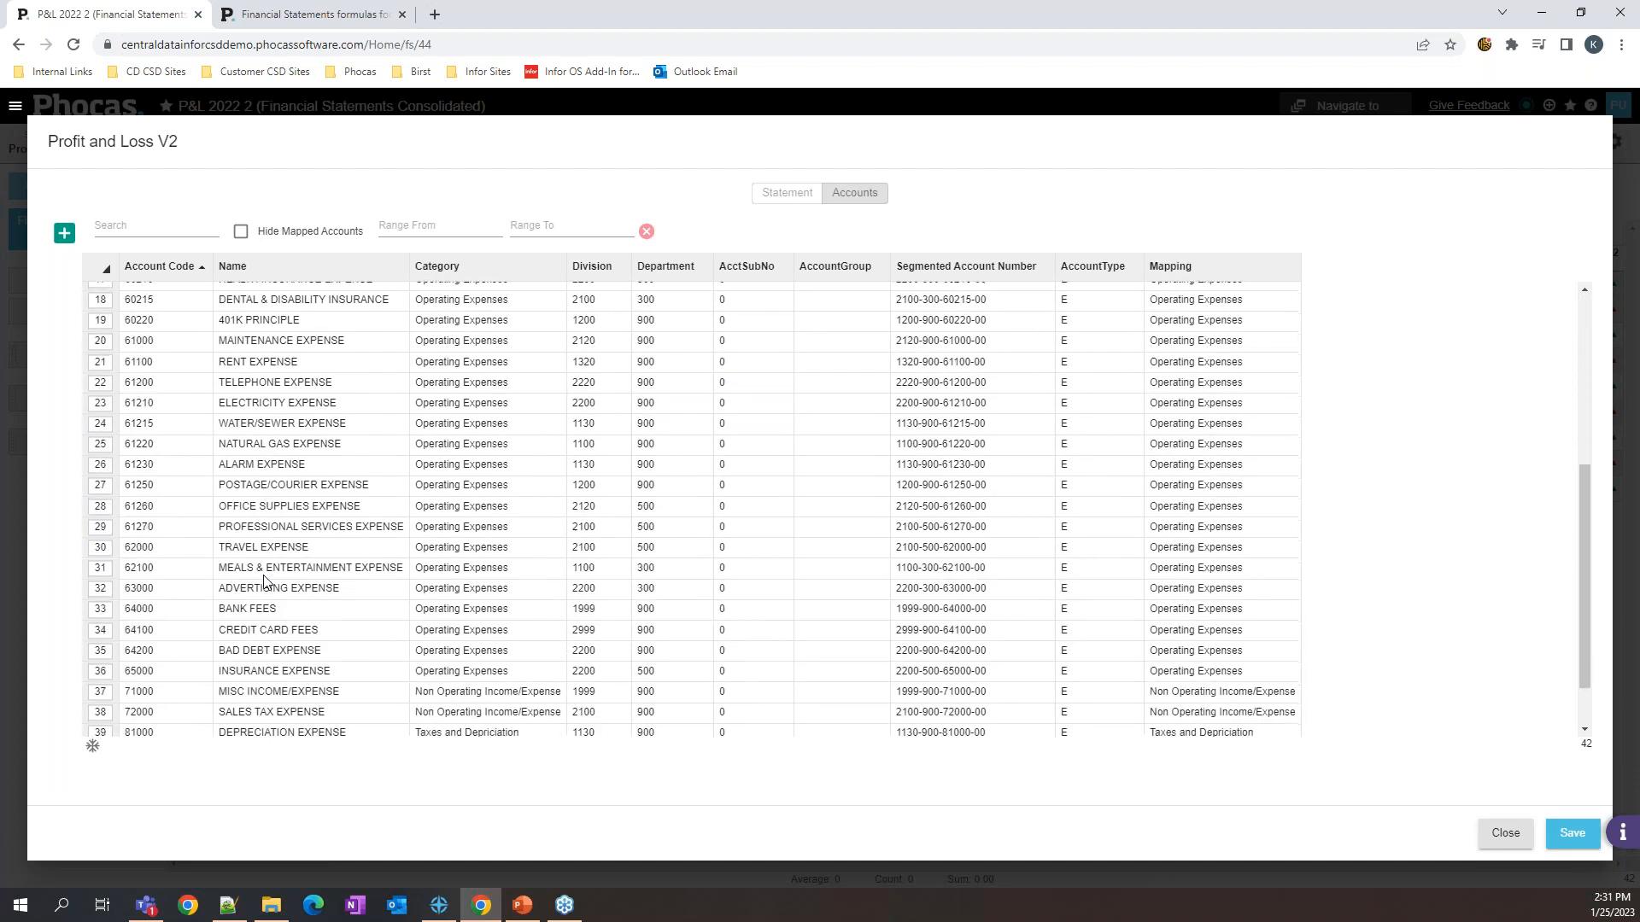
scroll(265, 585, "up", 5)
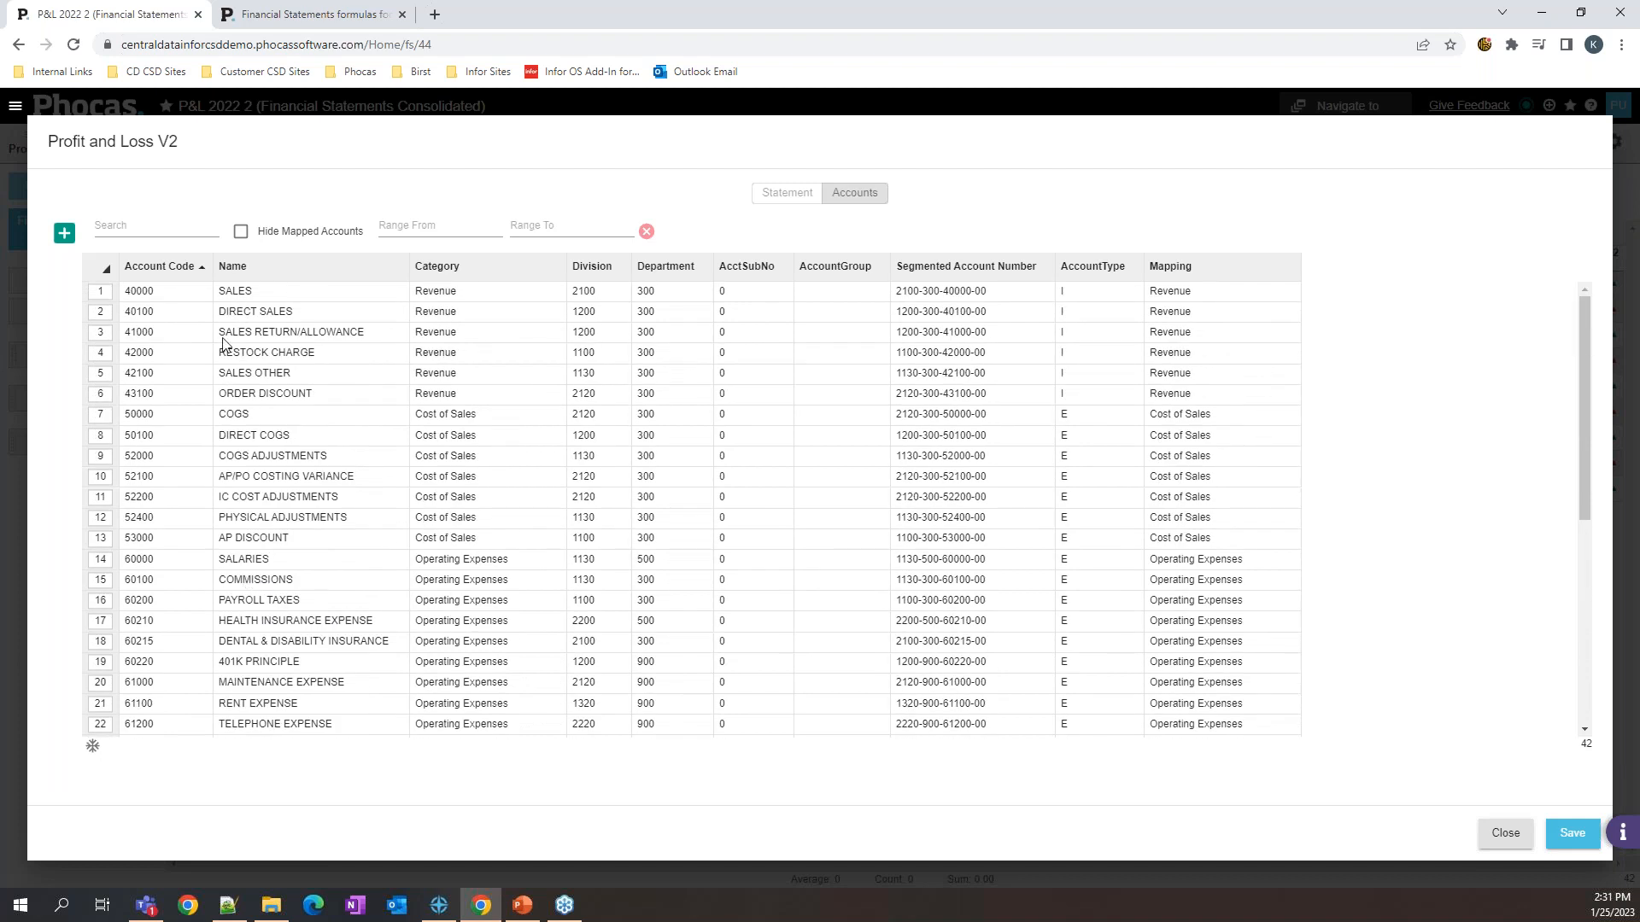
left_click(241, 232)
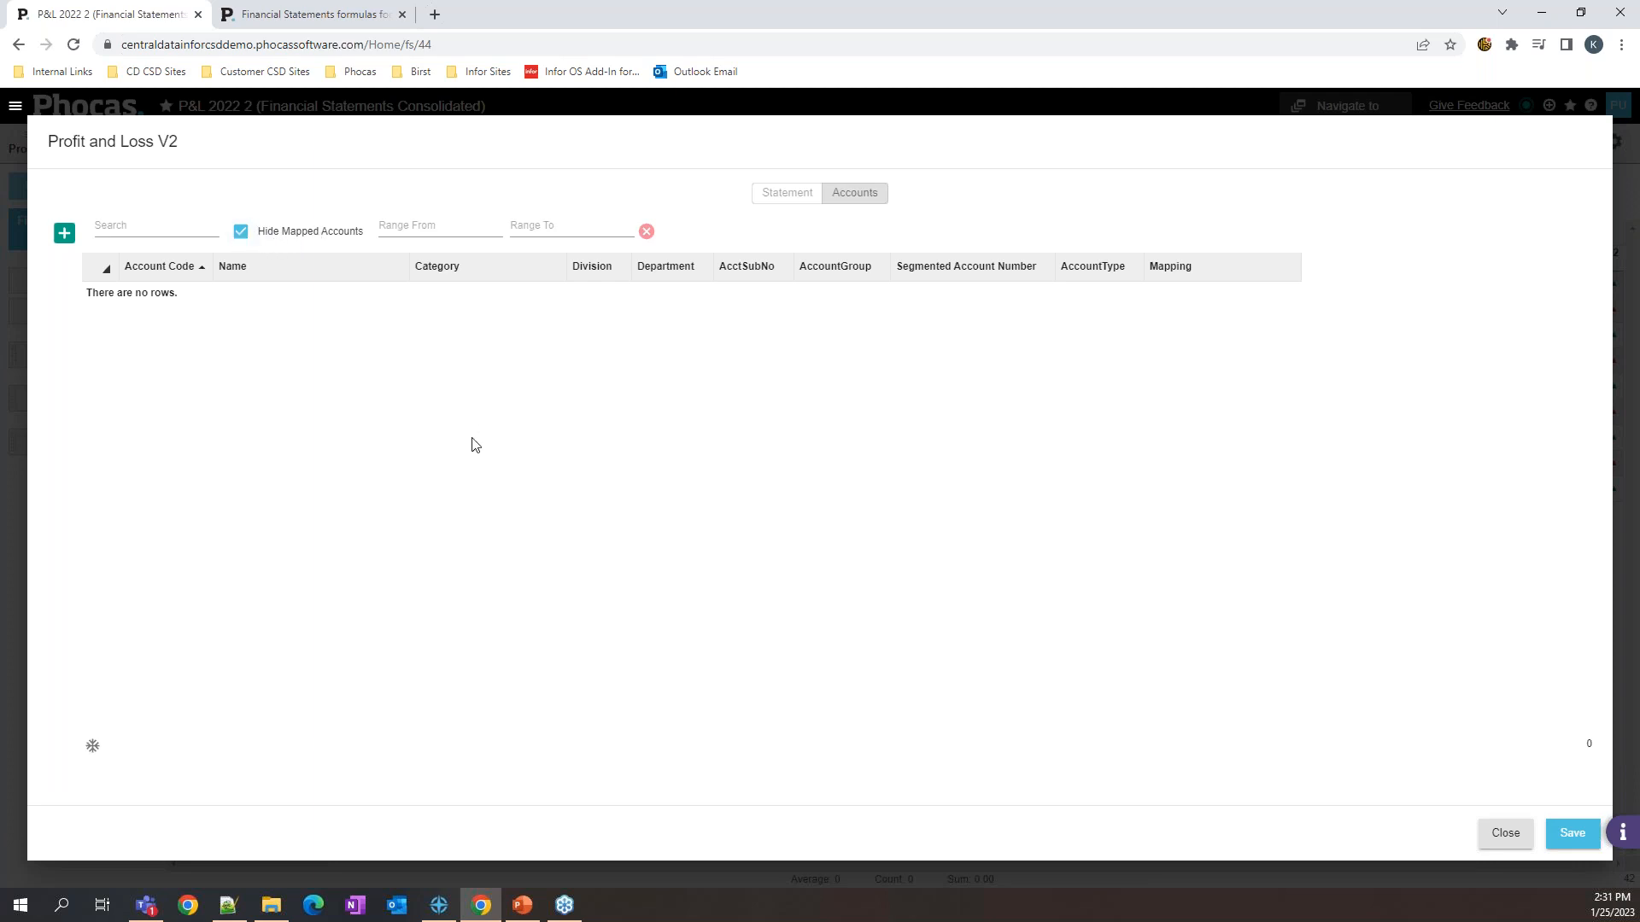
Step: Open the form for creating a new dimension and cancel it
left_click(63, 245)
left_click(807, 555)
left_click(65, 233)
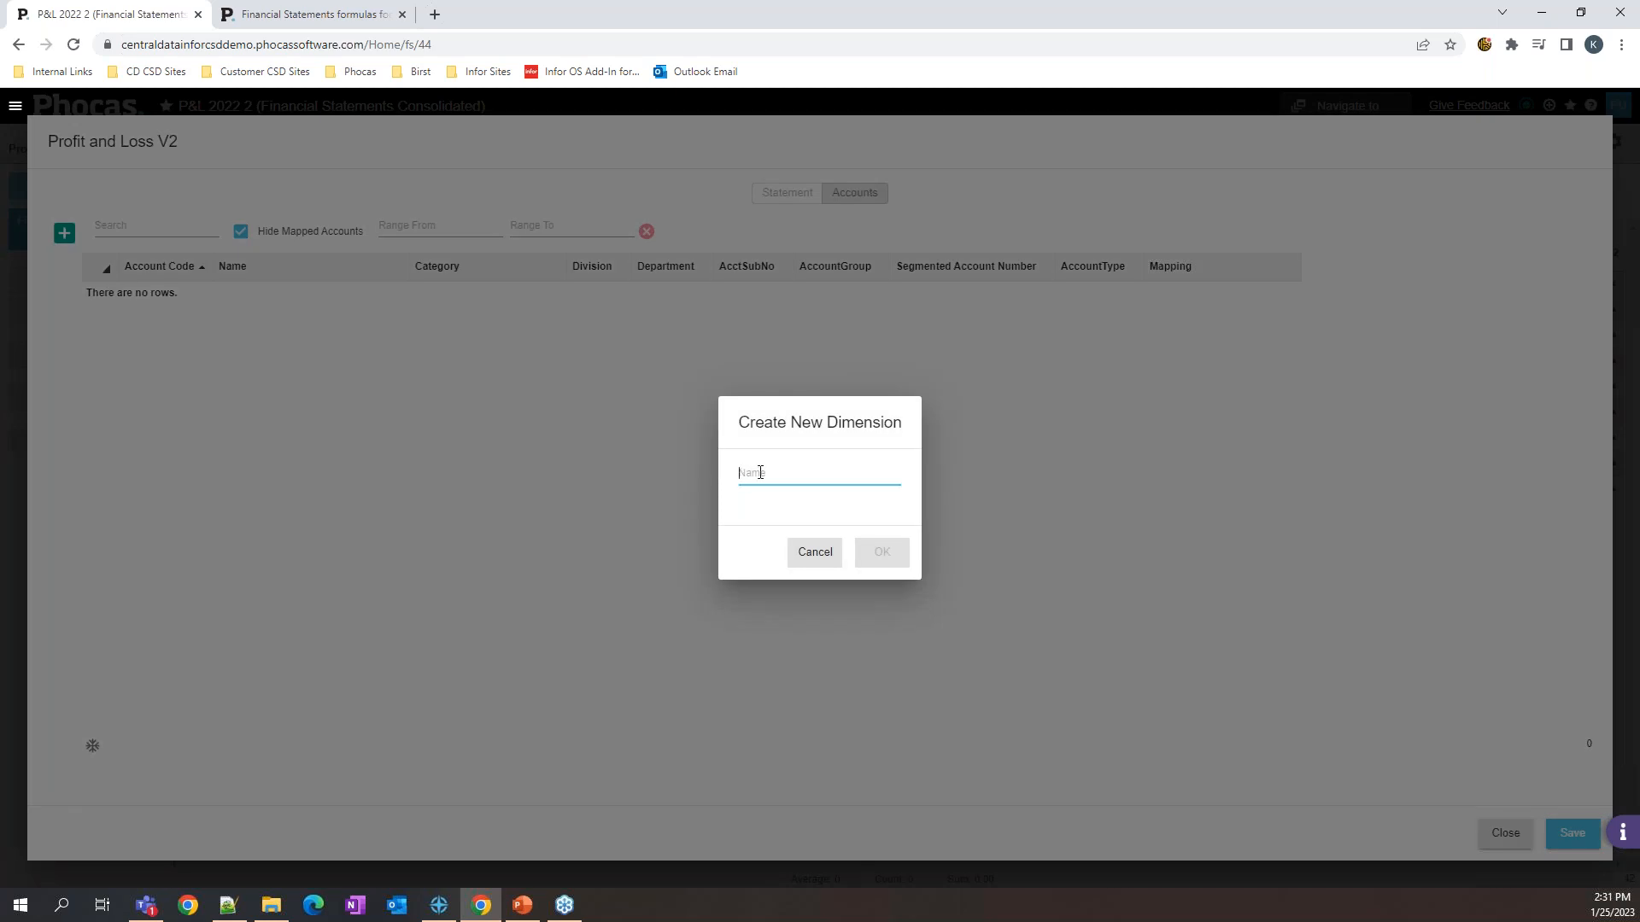
left_click(818, 556)
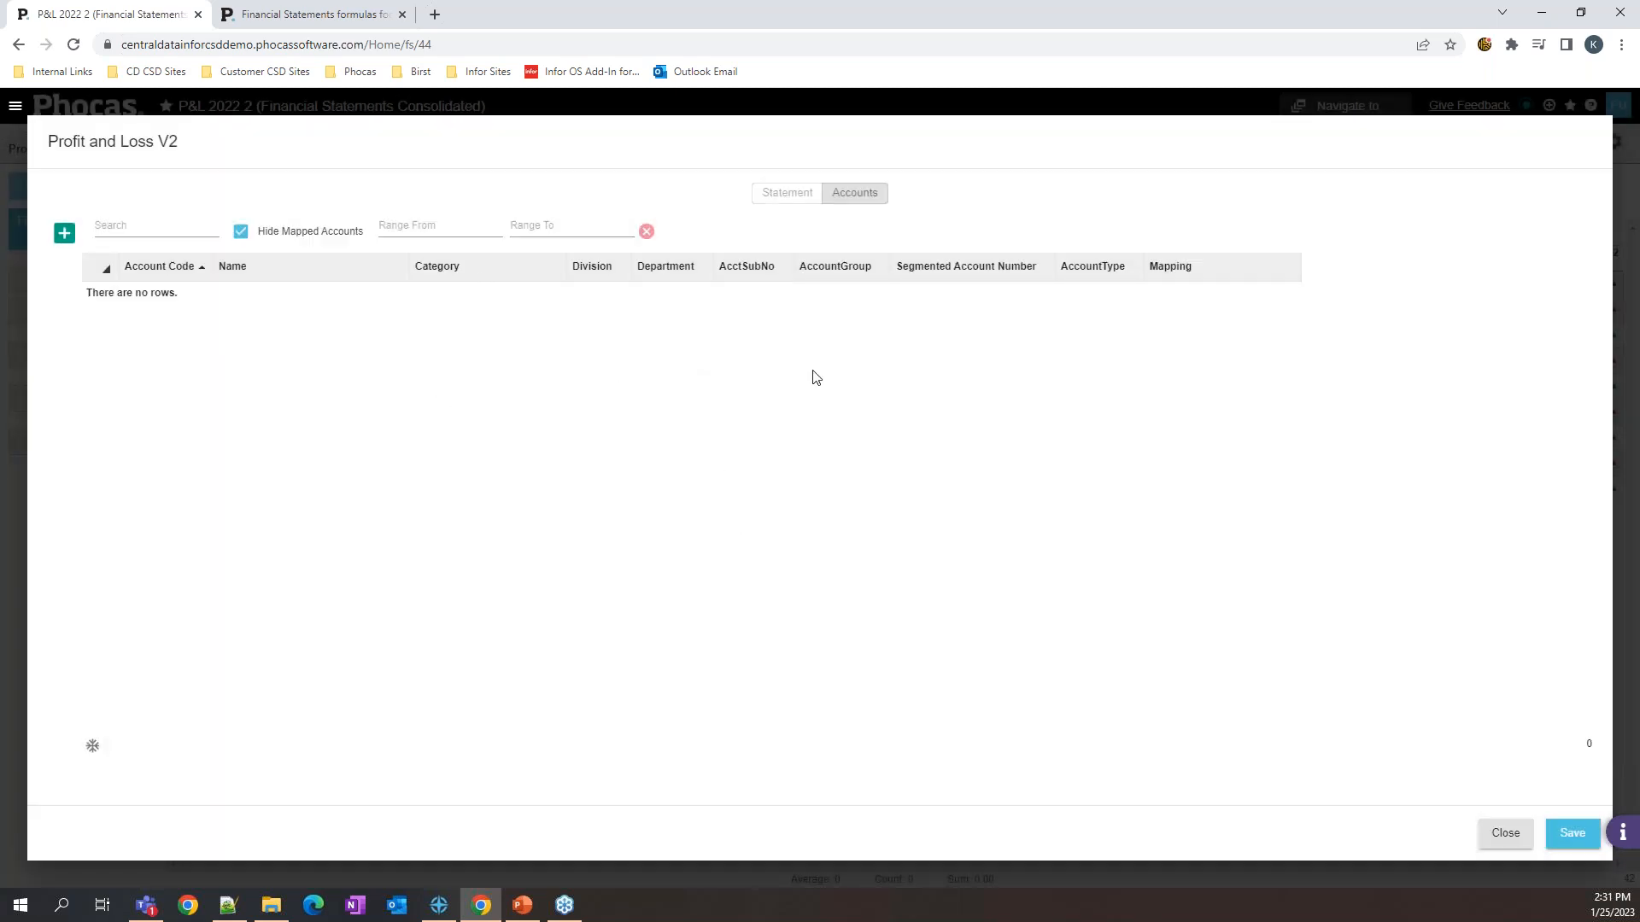
Step: Show the mapped accounts again, filter the list to the account range 40000 to 49999, and clear the filter
left_click(148, 228)
left_click(243, 236)
left_click(408, 226)
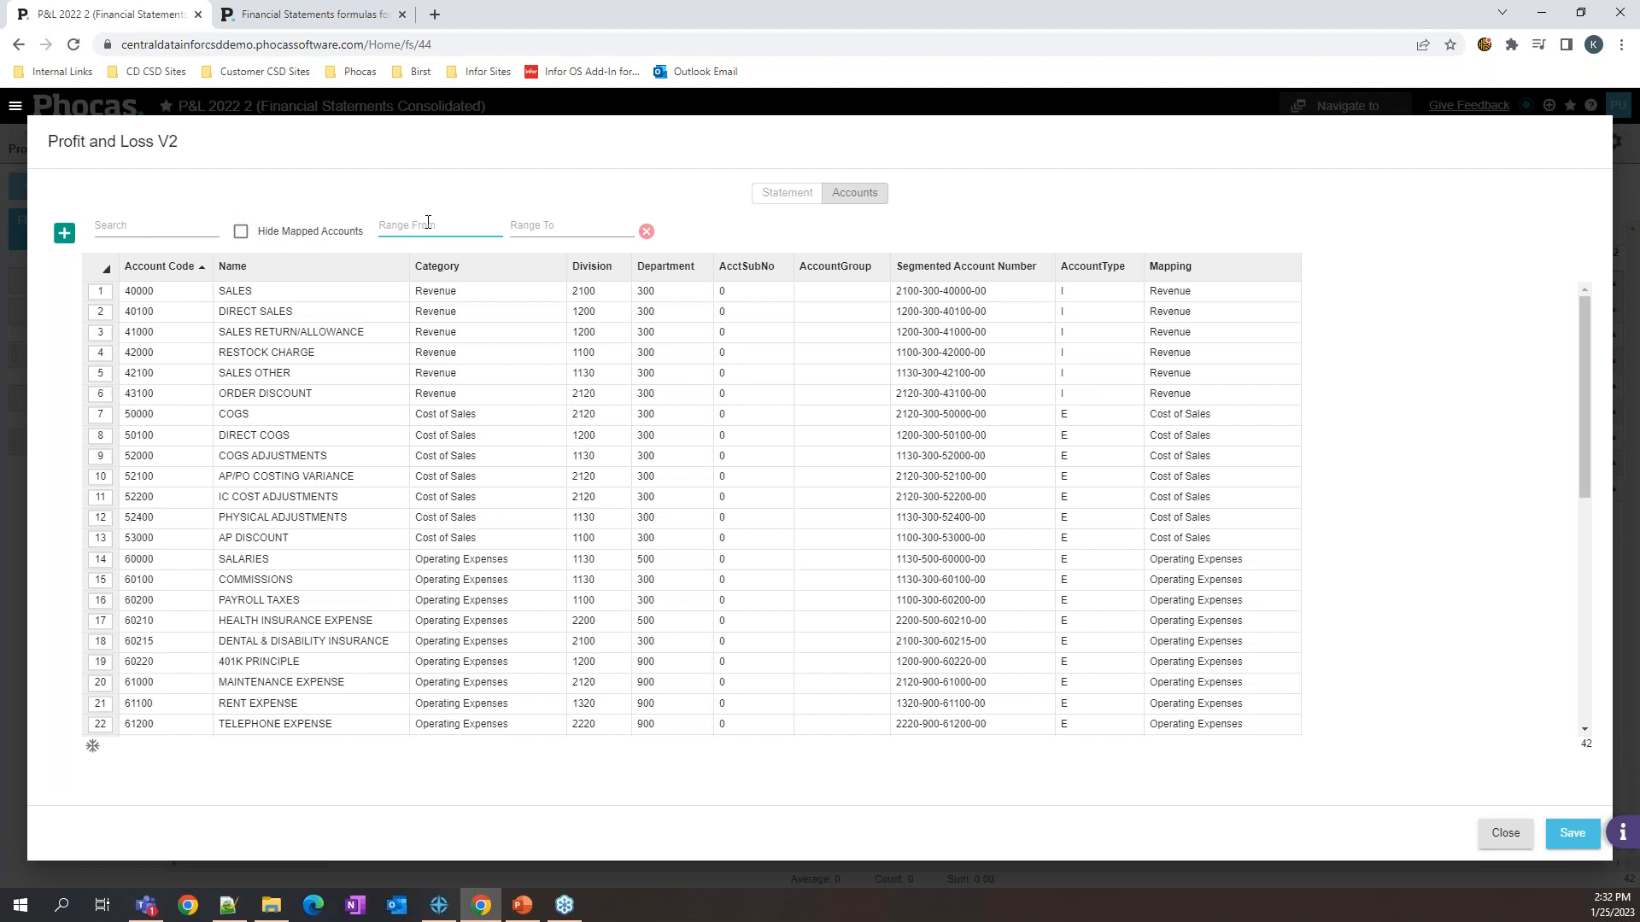
type("40000")
left_click(531, 224)
type("49999")
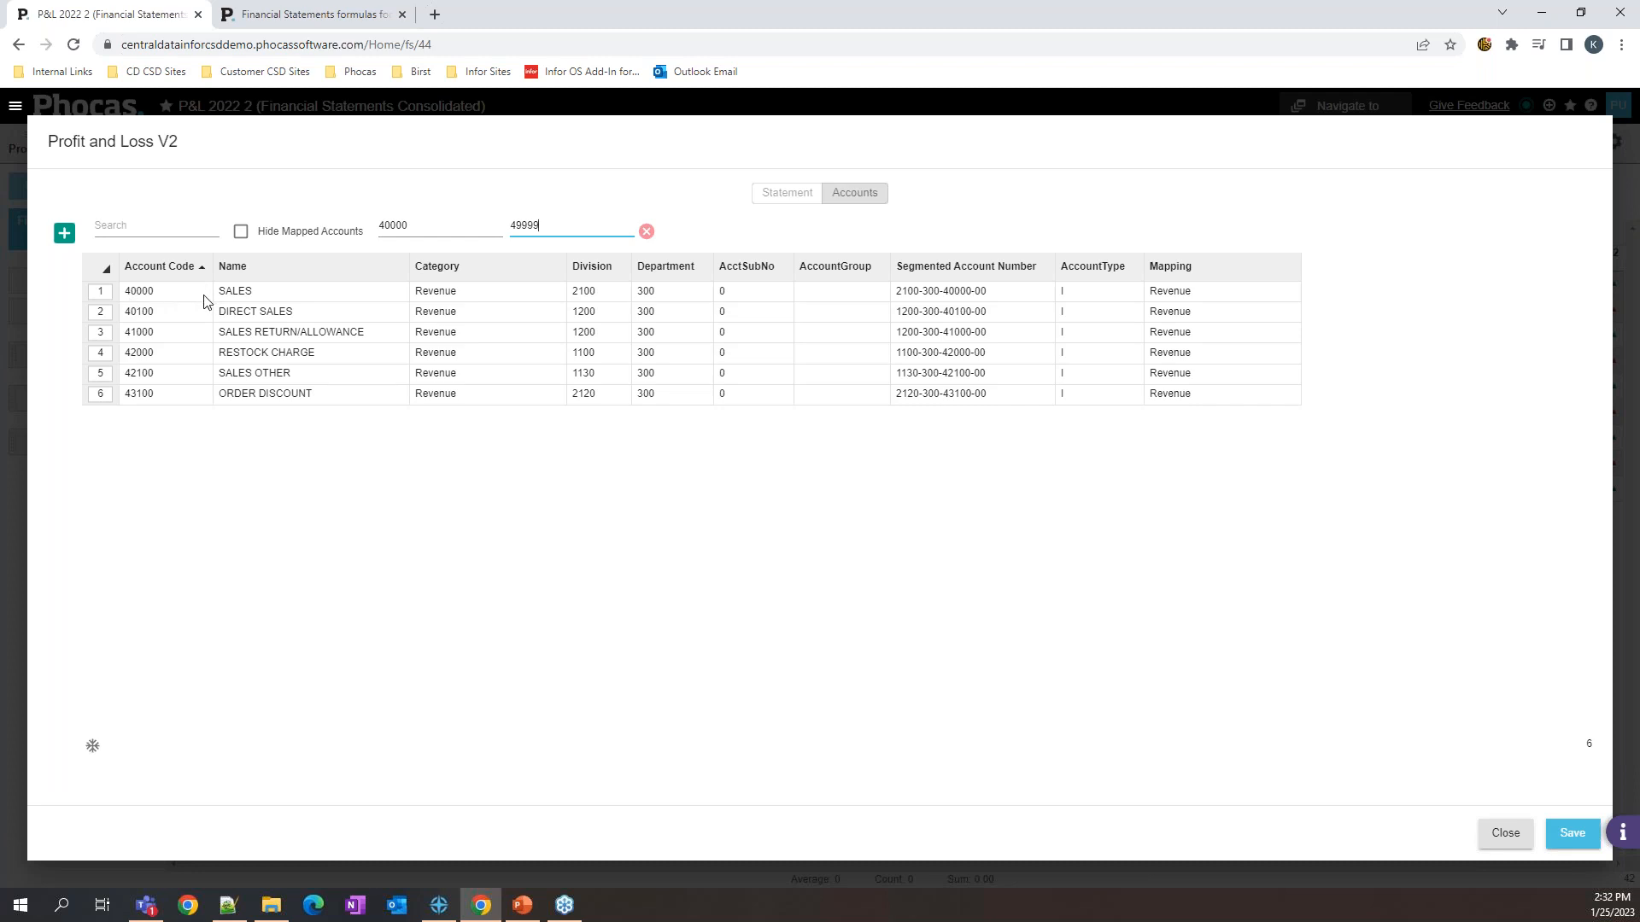
double_click(418, 227)
left_click(646, 239)
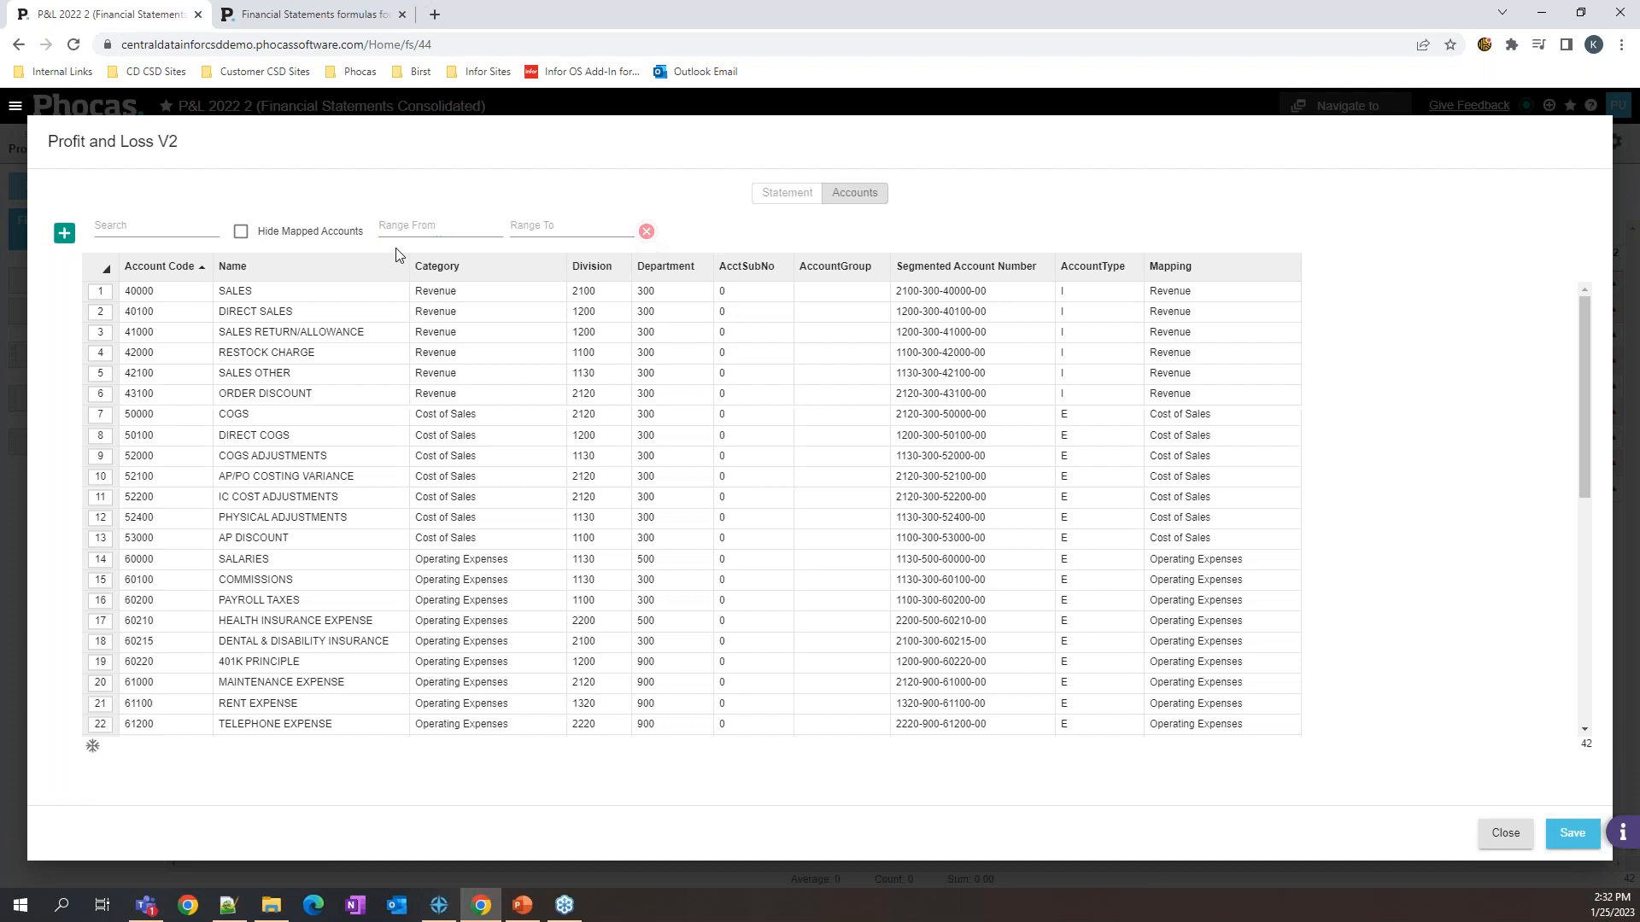
Step: Hide the mapped accounts and save the Profit and Loss V2 account mappings
left_click(241, 232)
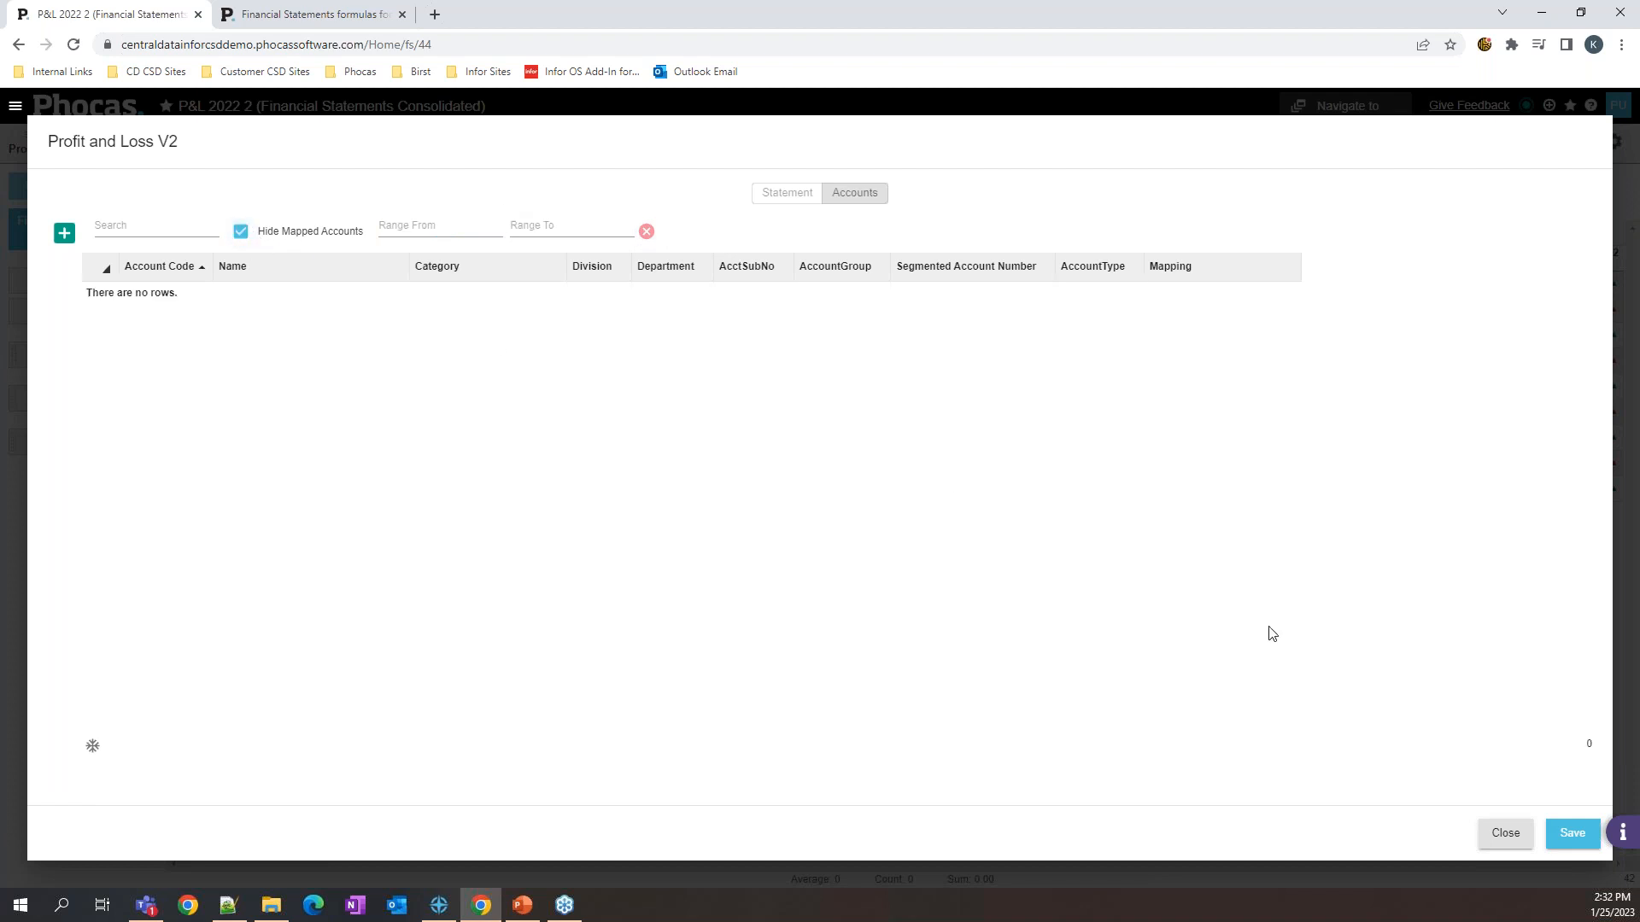
left_click(1572, 833)
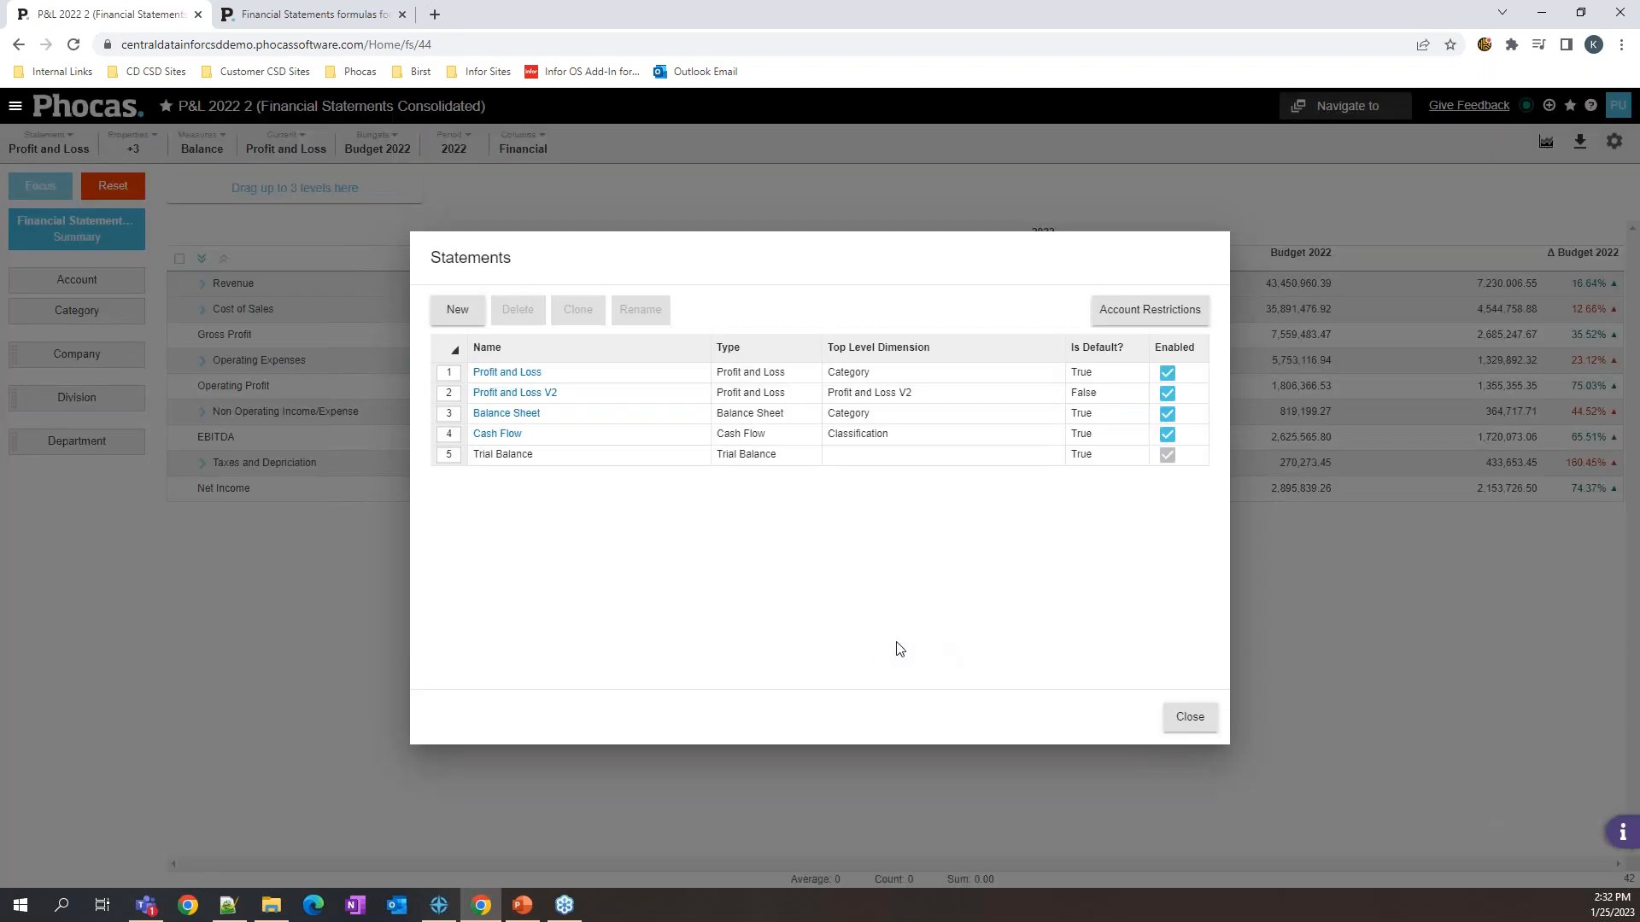
Step: Open the account restrictions and mark accounts 10100 CHASE BANK OPERATING-SOUTHWEST, 14000 INVENTORY - STOCK and 14100 INVENTORY - NONSTOCK as restricted
left_click(1136, 316)
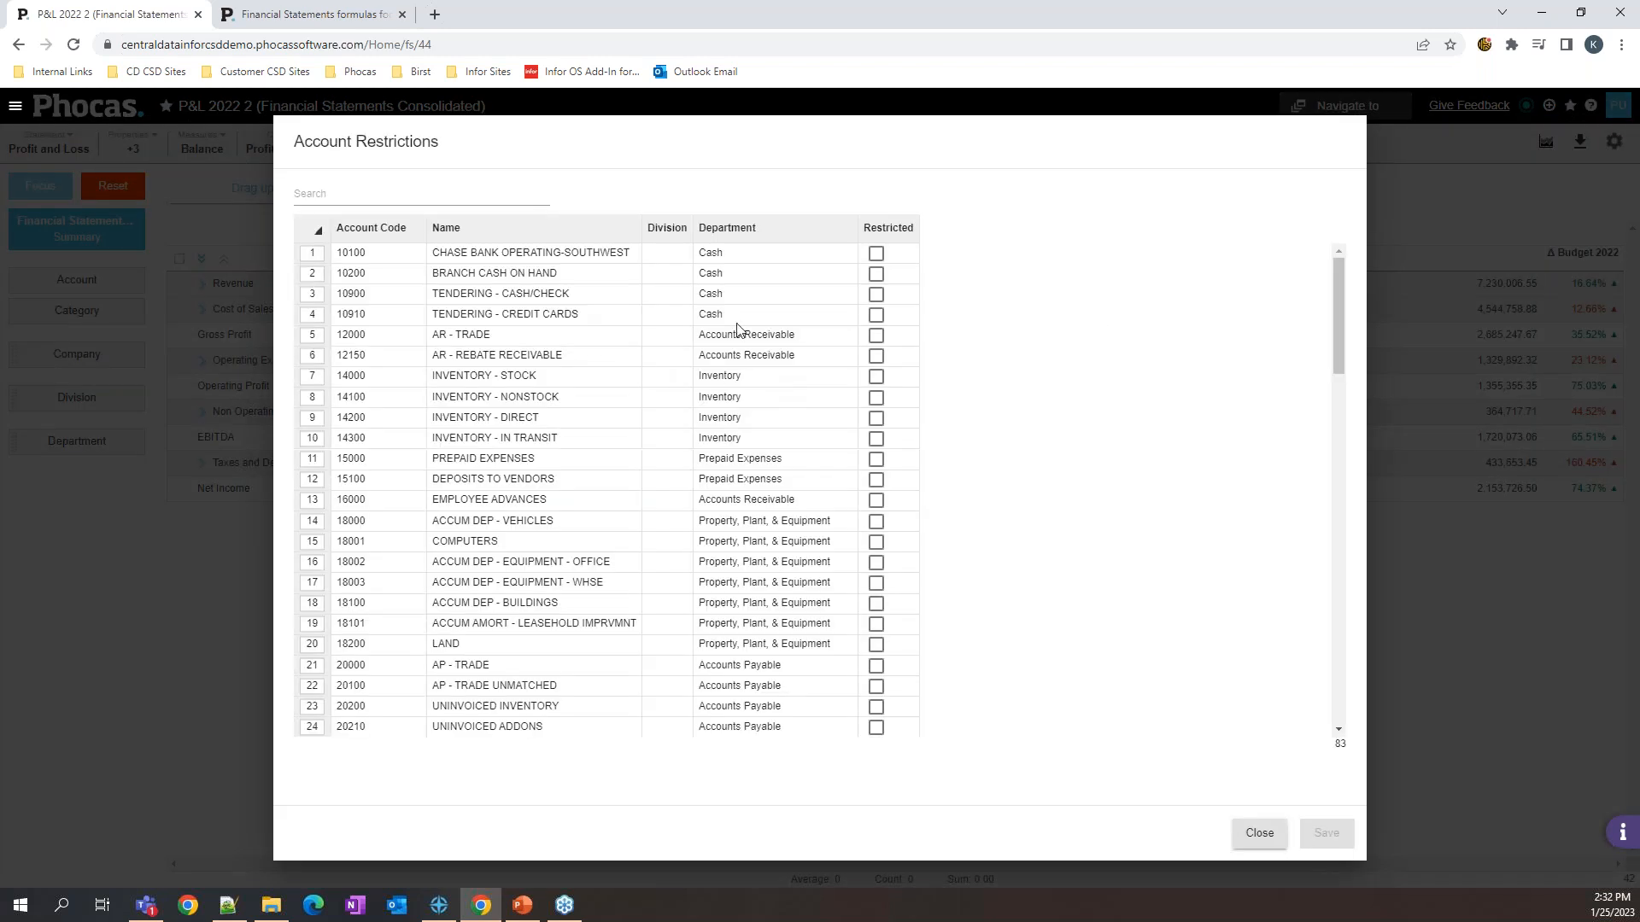
left_click(875, 254)
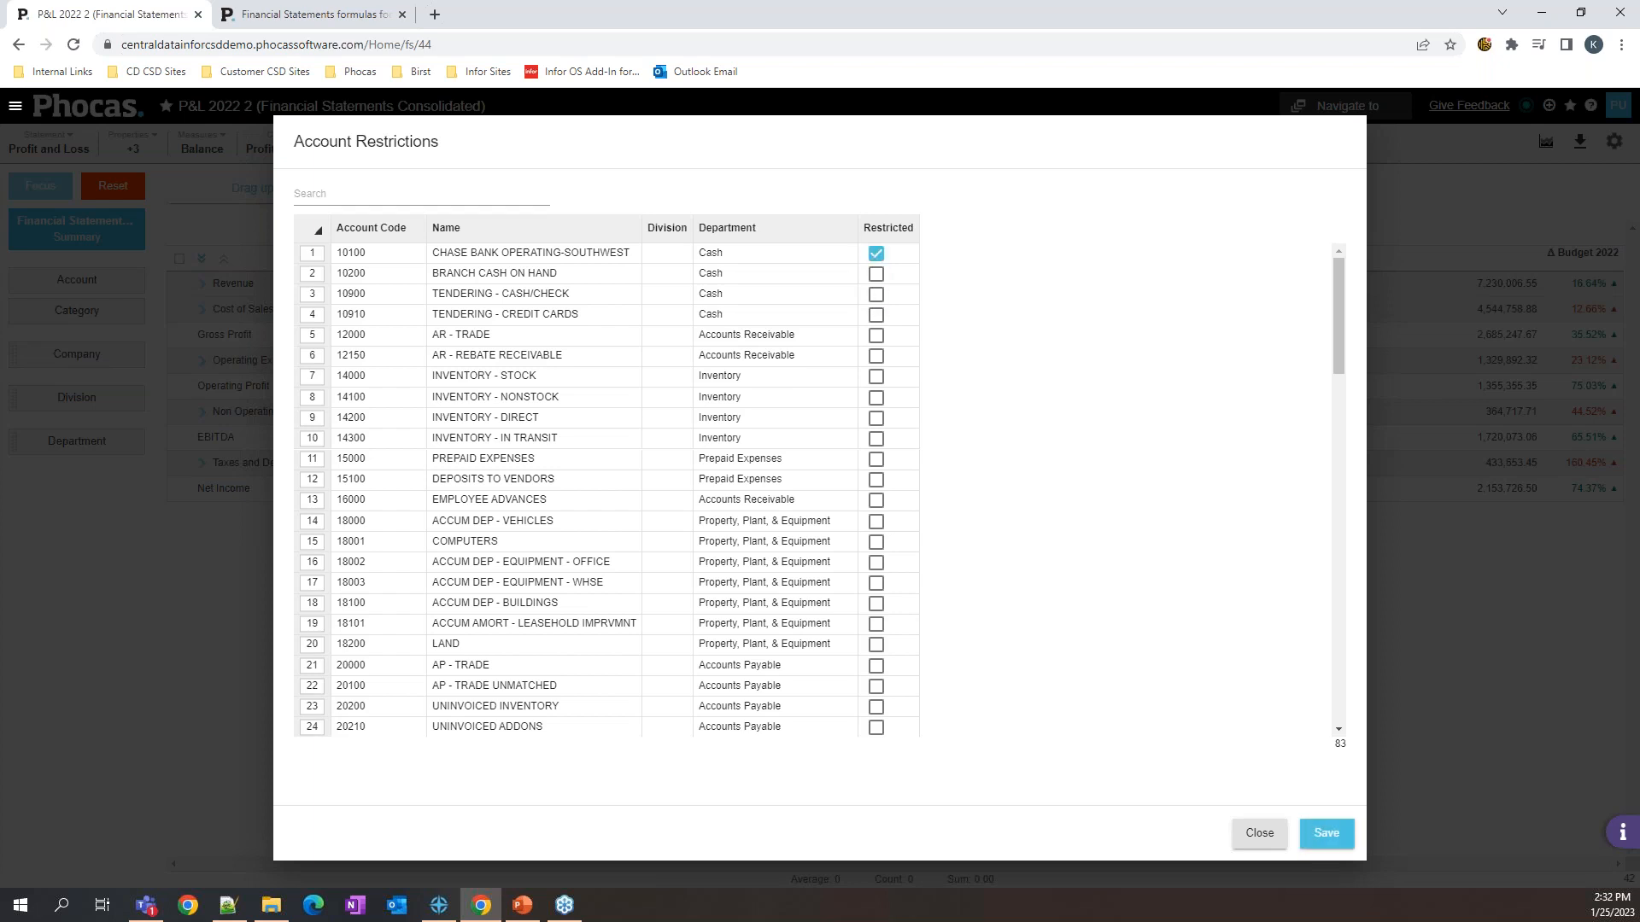
left_click(875, 377)
left_click(876, 398)
Step: Remove the restrictions from accounts 14100, 14000 and 10100, save the account restrictions and close them
left_click(877, 398)
left_click(877, 377)
left_click(876, 254)
left_click(1327, 834)
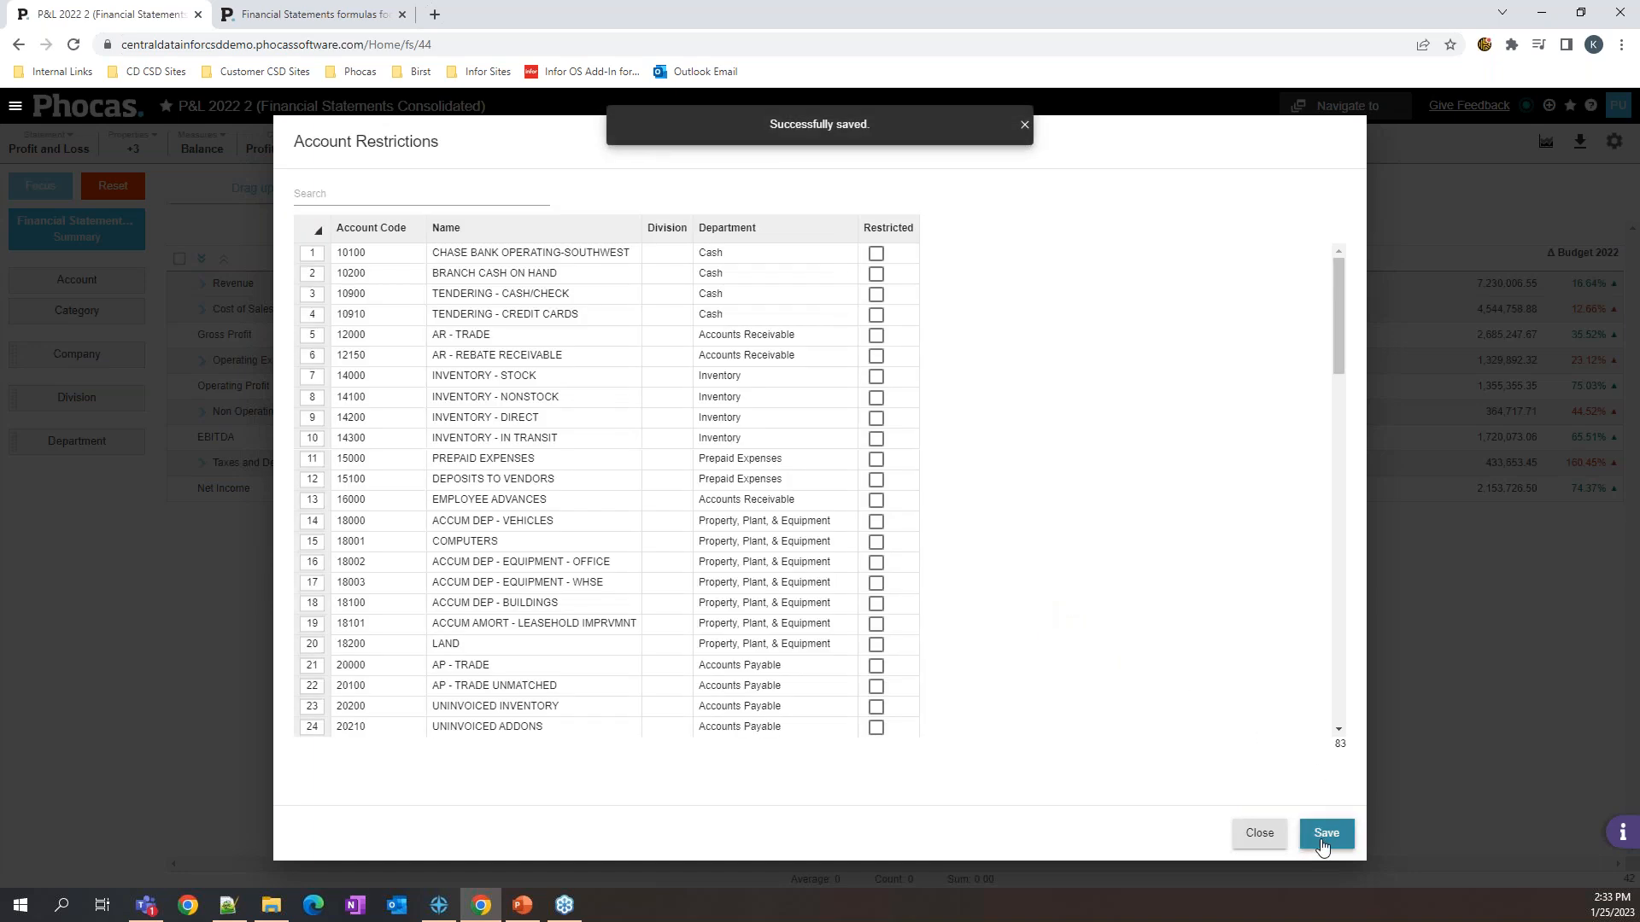
left_click(1257, 841)
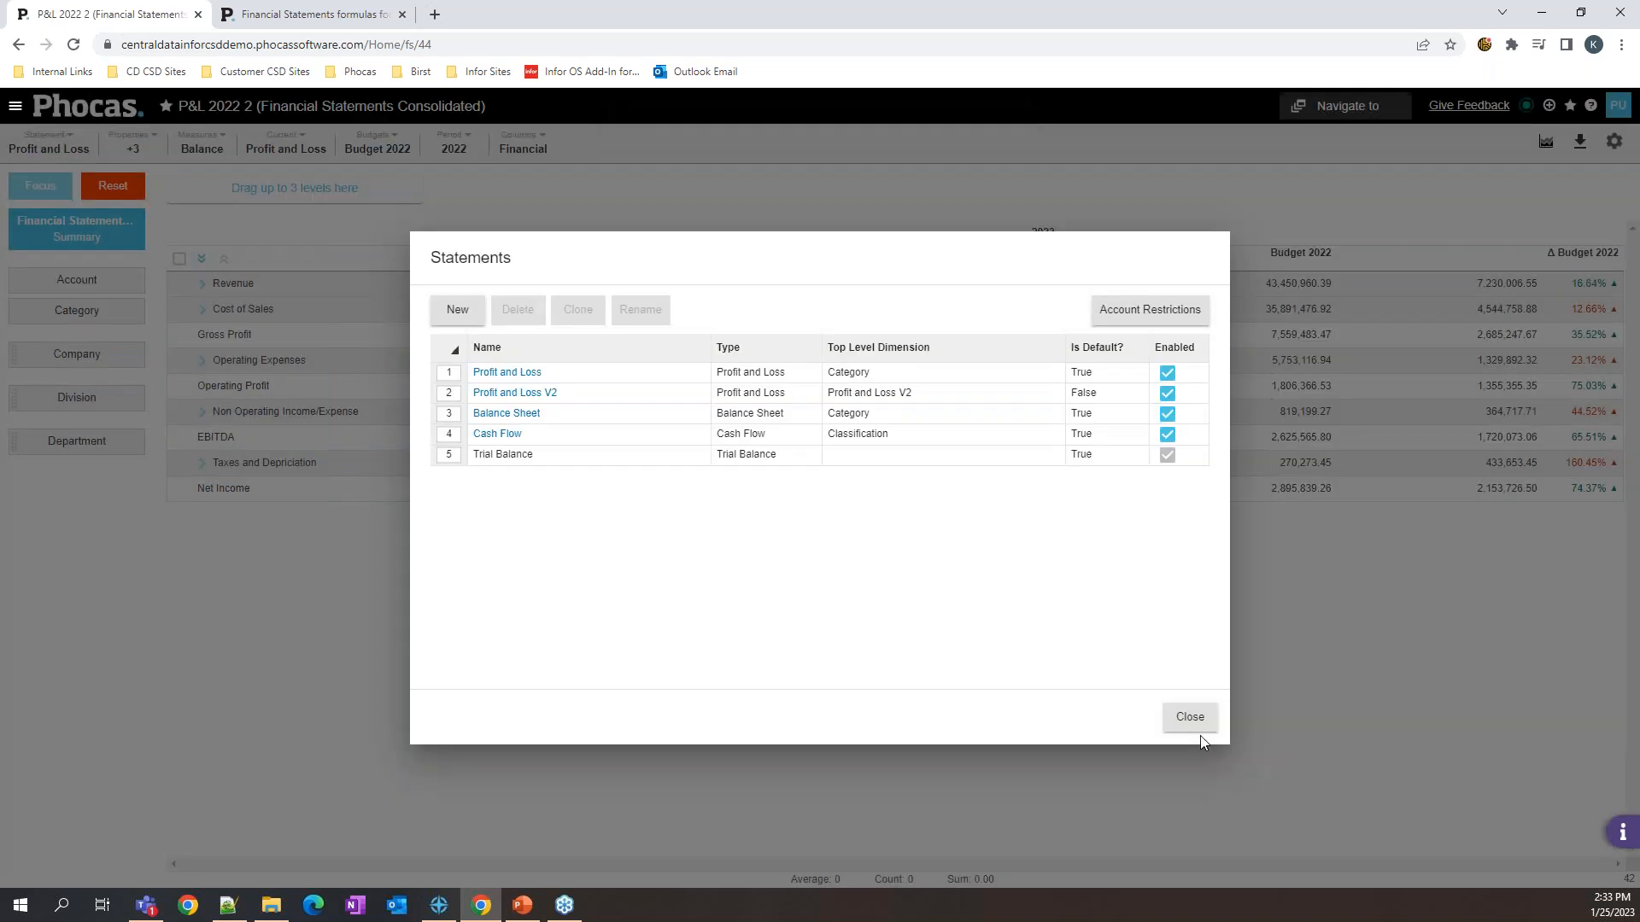
Step: Close the statements list, rebuild the database and refresh the page with the new structure
left_click(1190, 718)
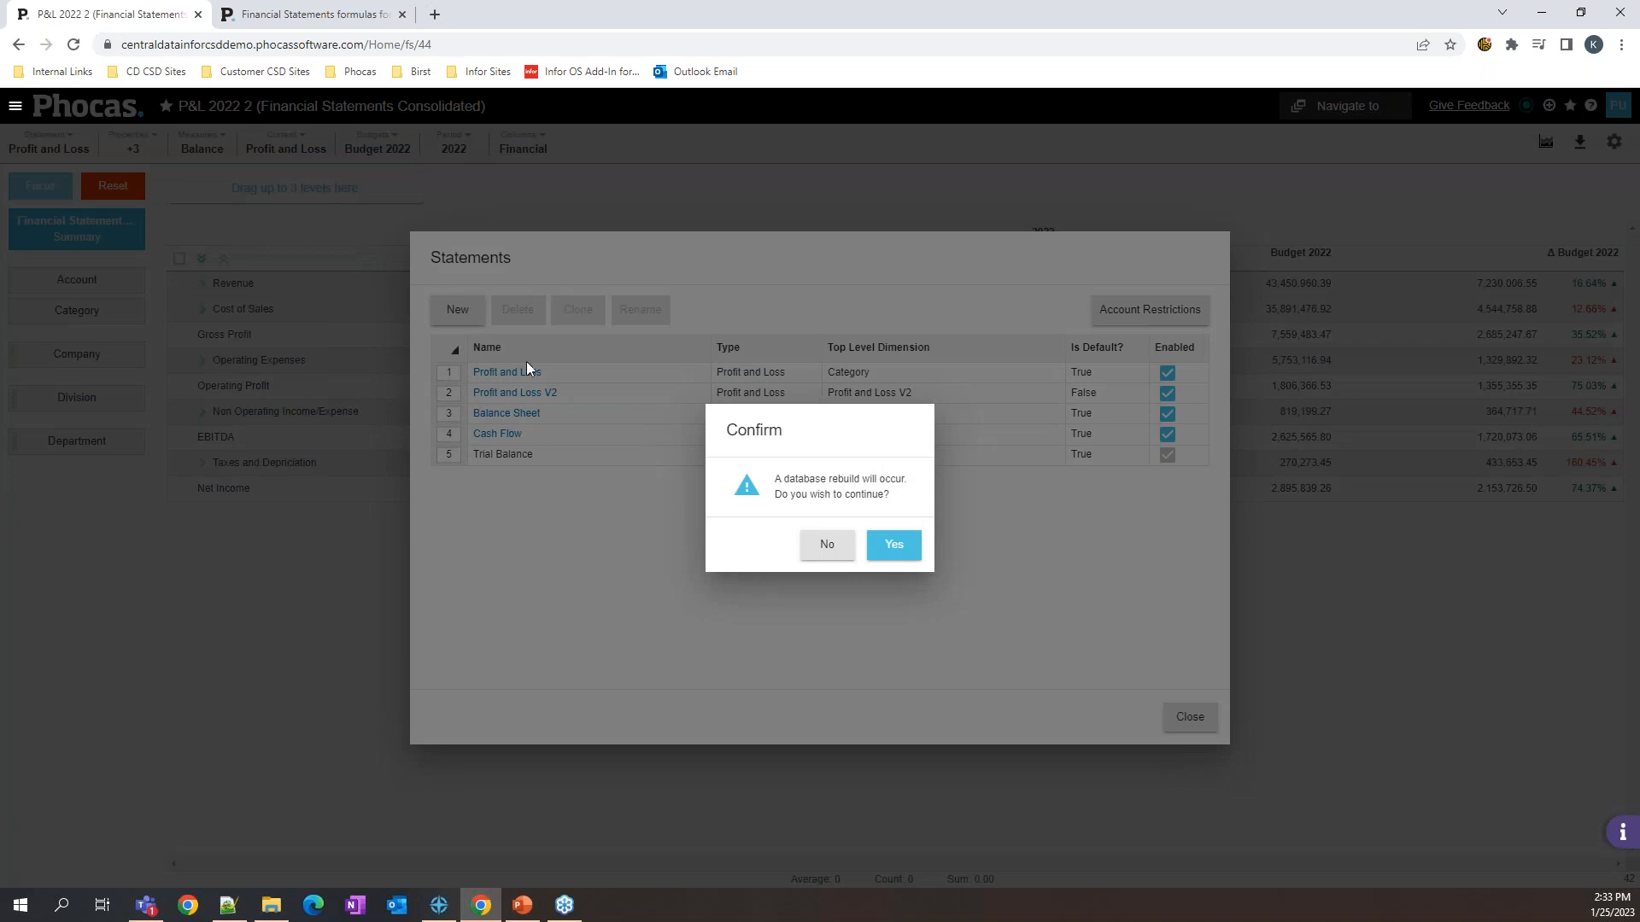
left_click(899, 548)
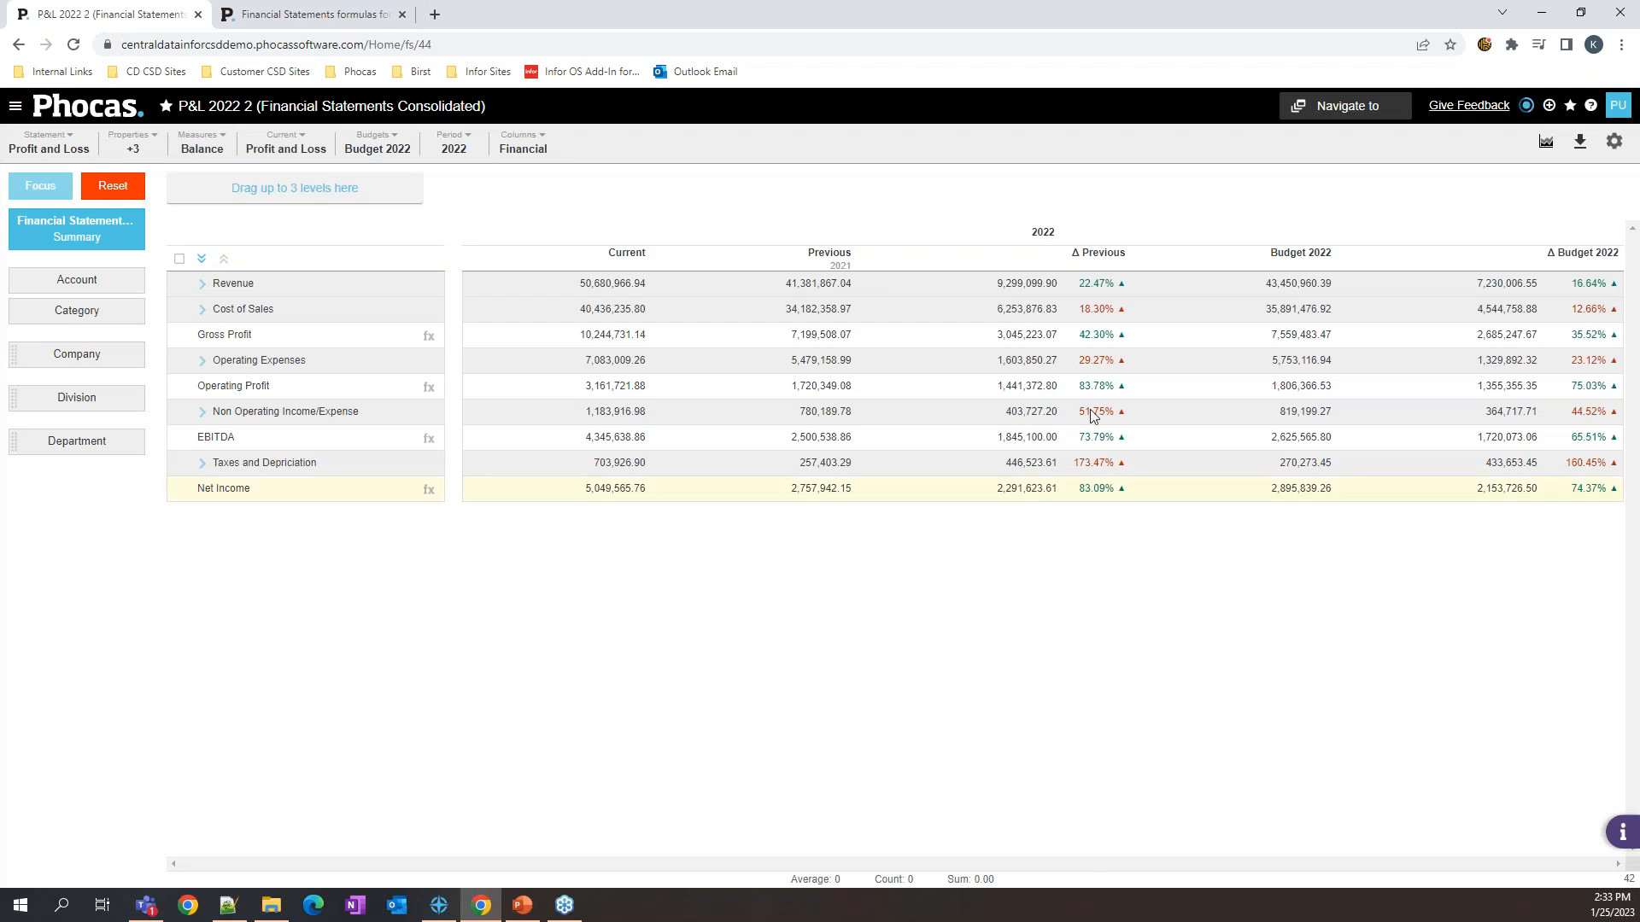
mouse_move(1524, 111)
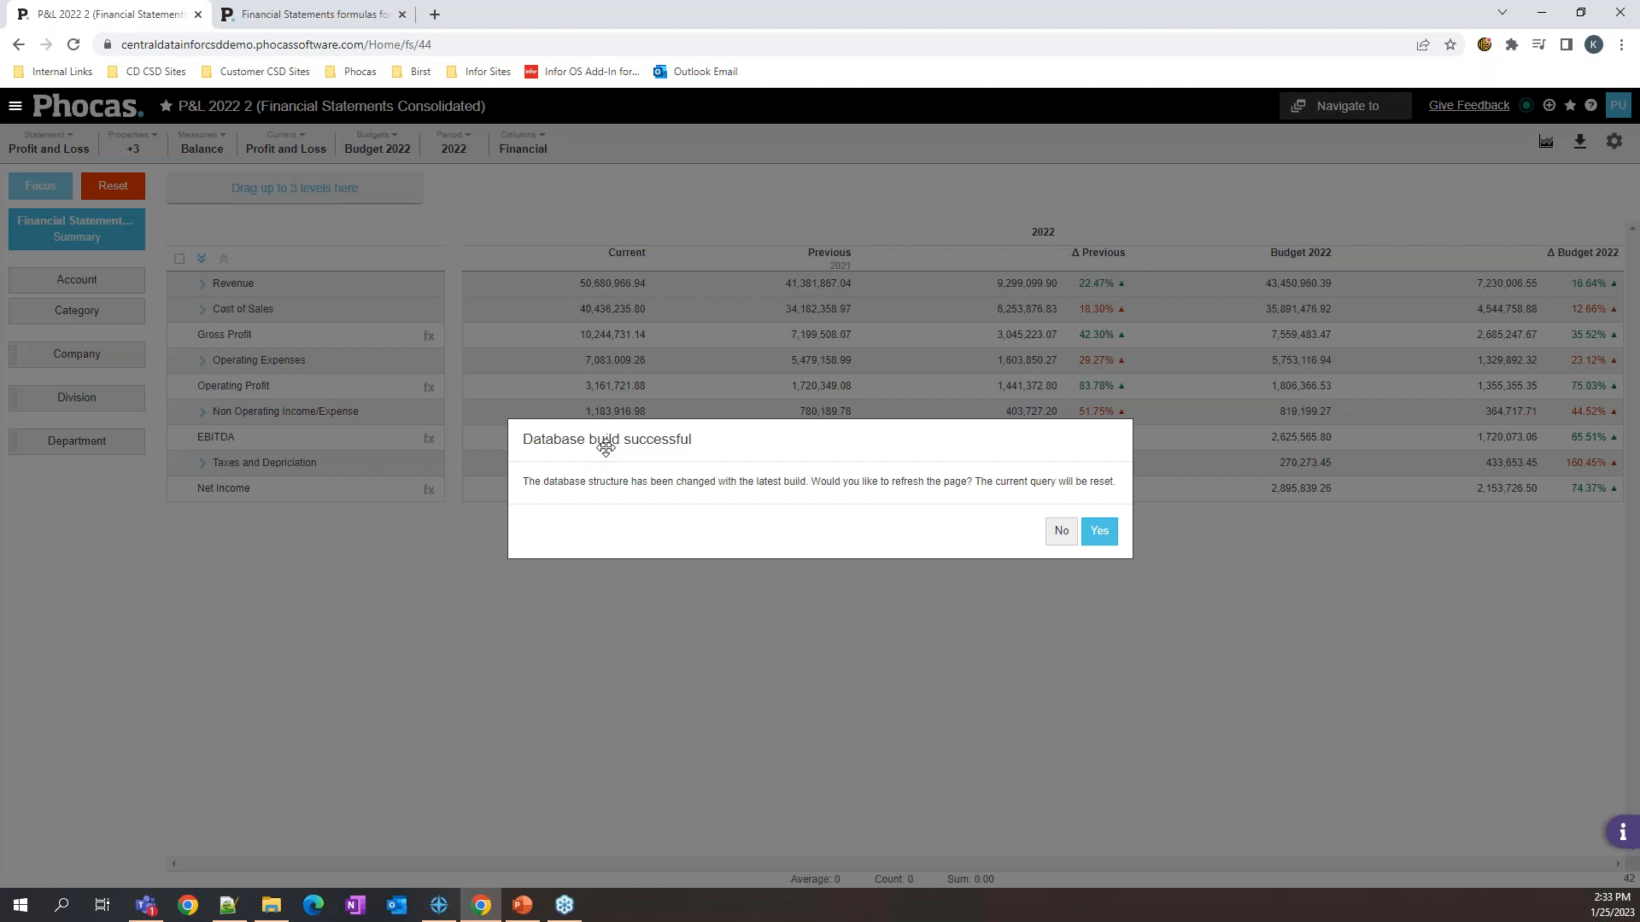
left_click(1104, 535)
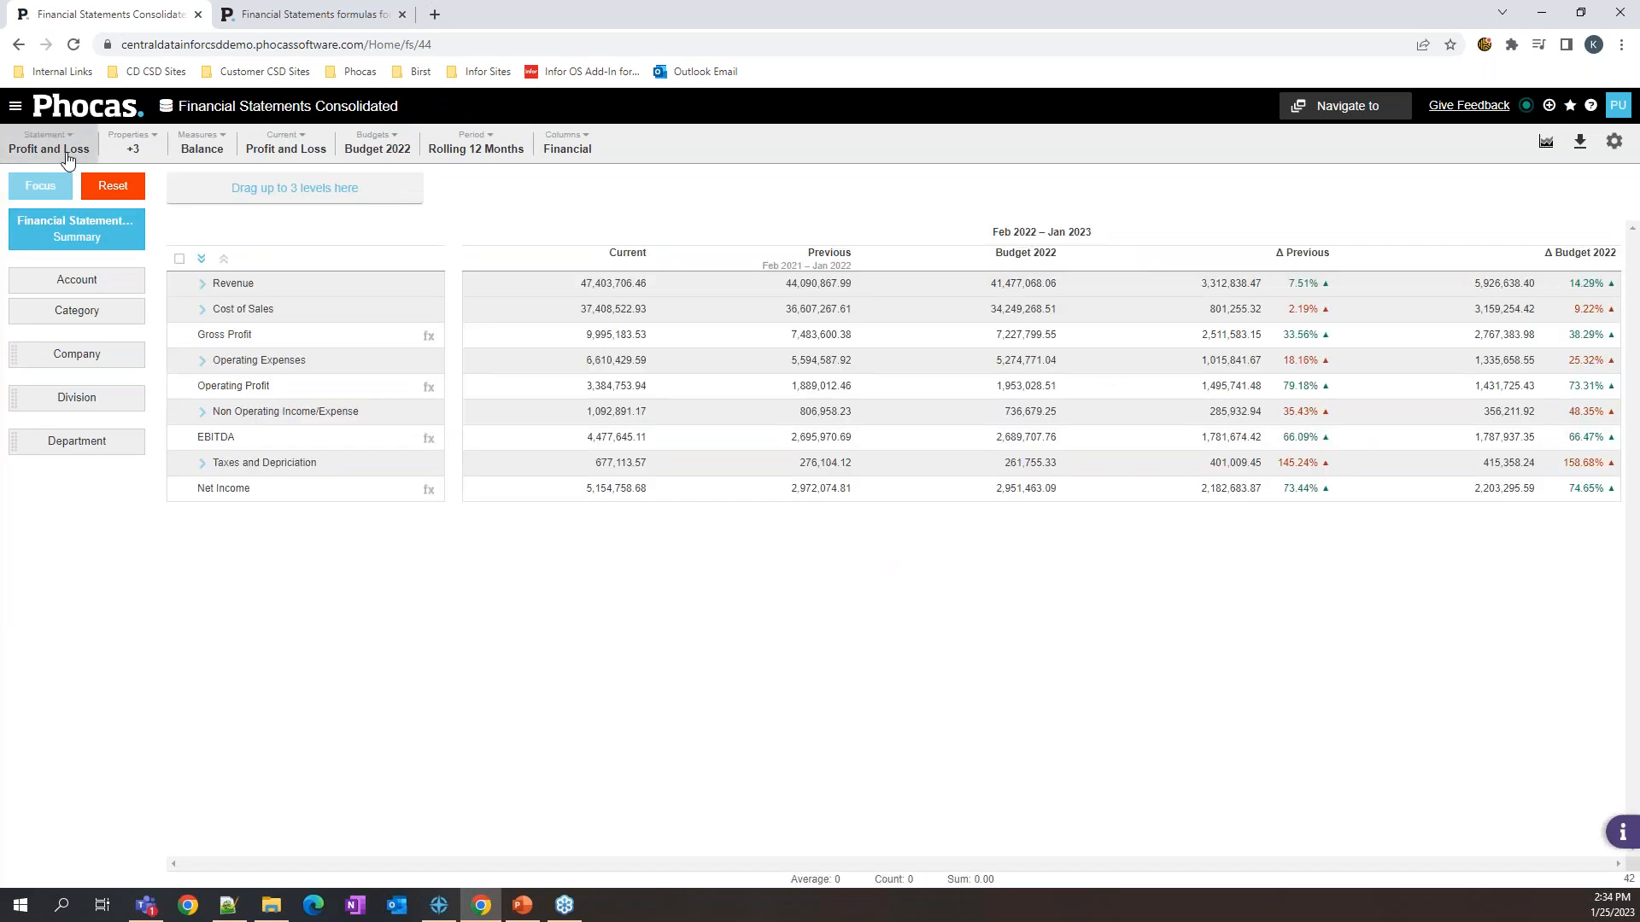
Step: Display the Profit and Loss V2 statement and inspect the accounts under its Revenue and Cost of Sales groups
left_click(67, 158)
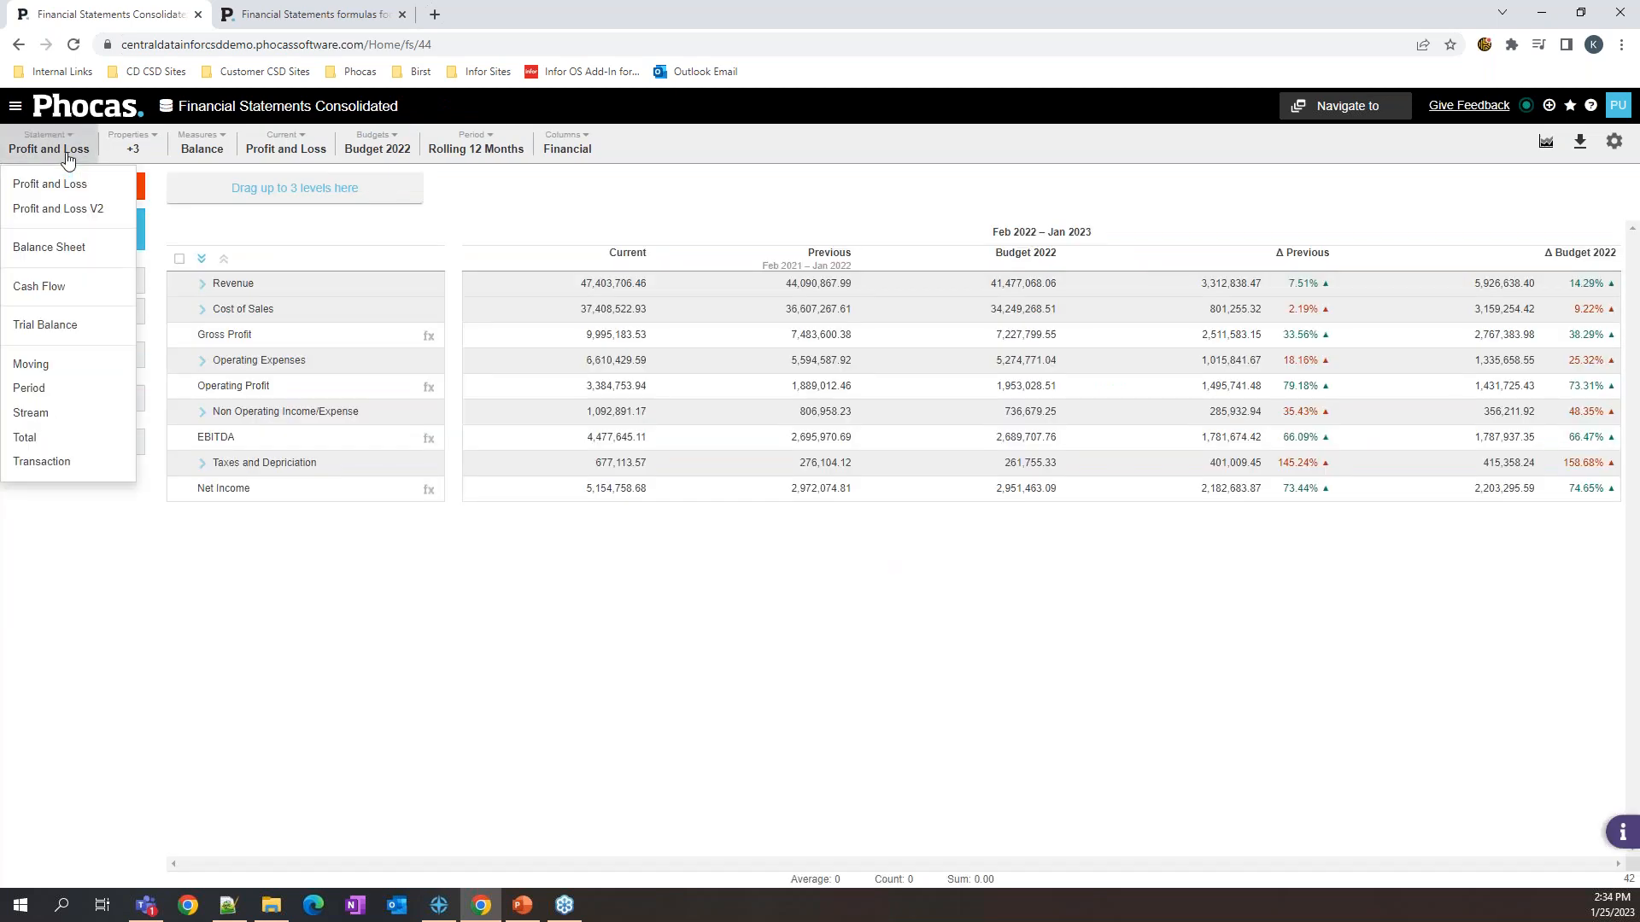
left_click(30, 213)
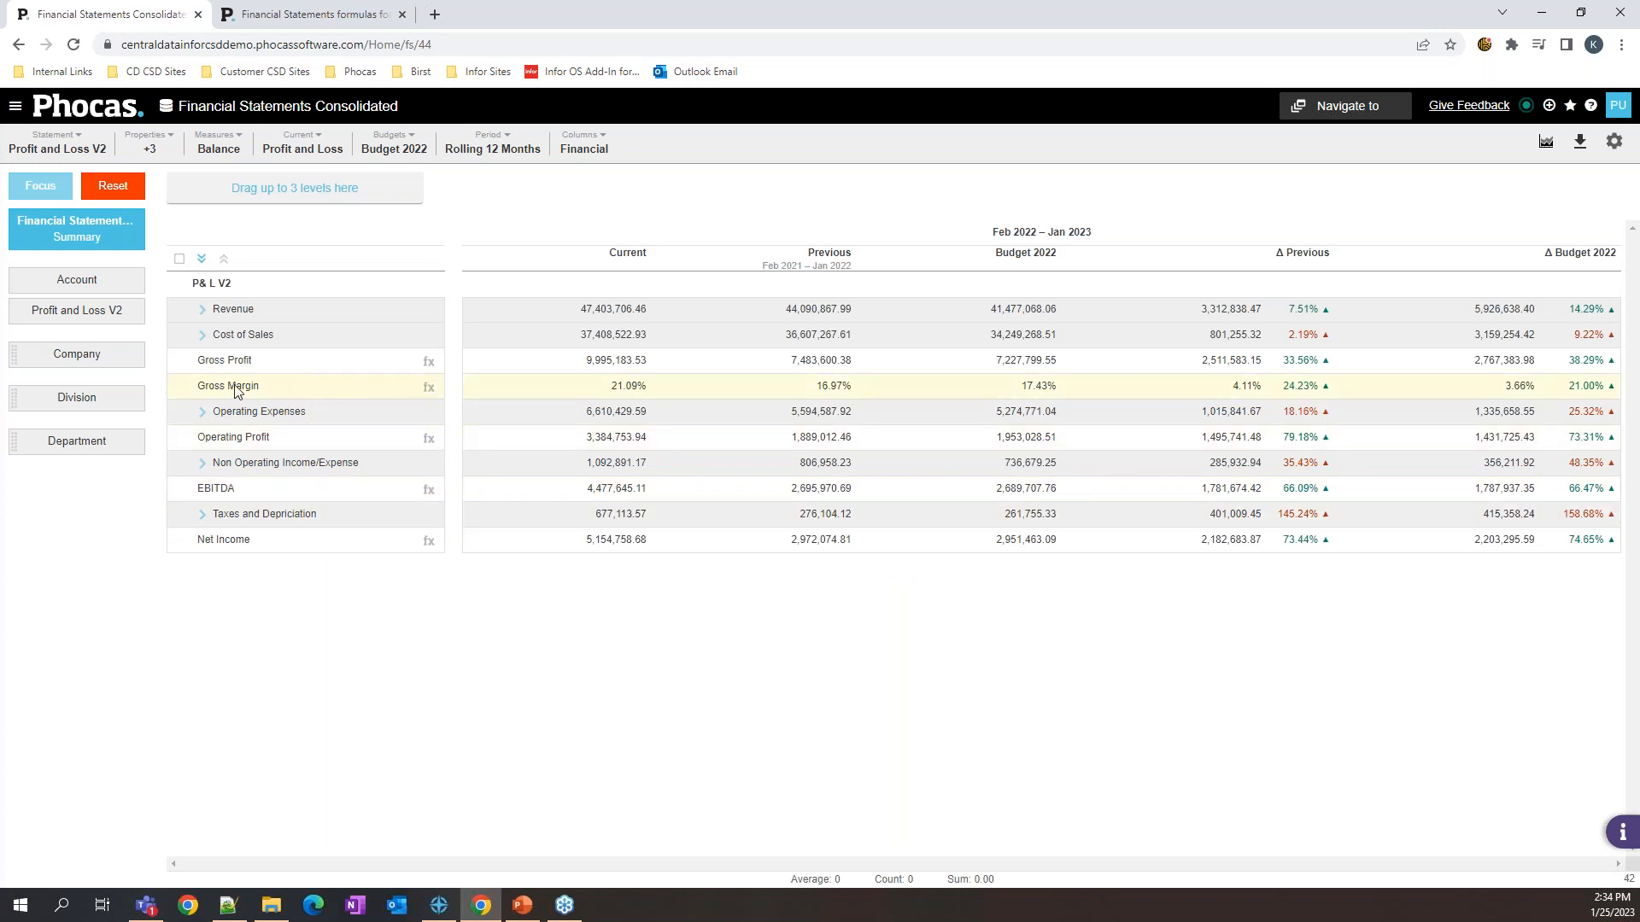
left_click(204, 309)
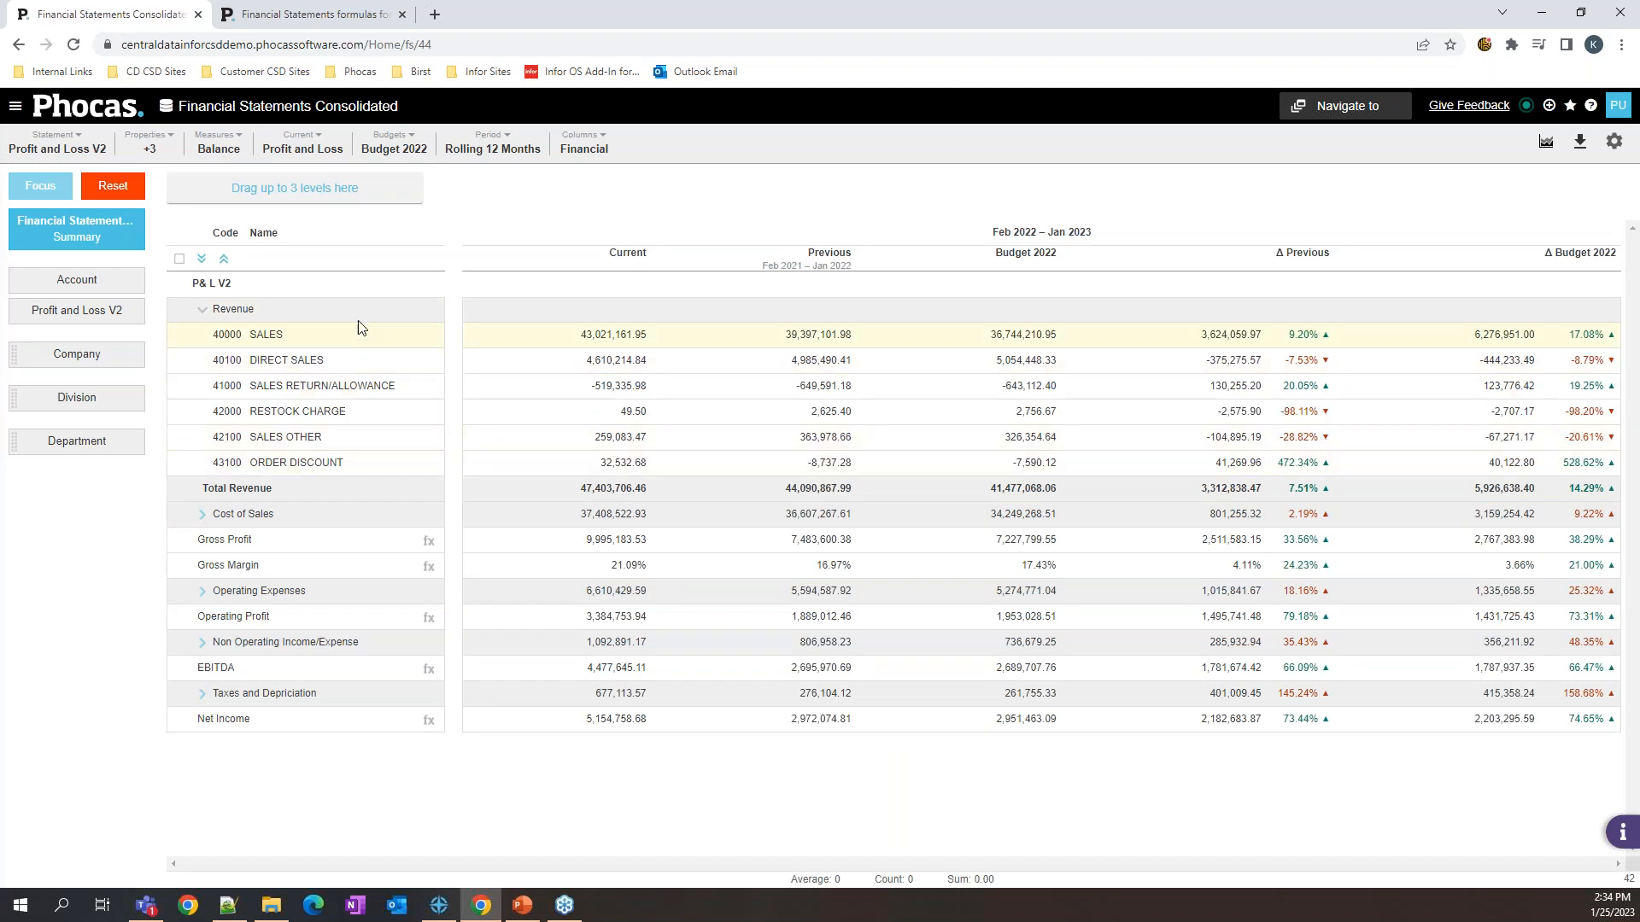
left_click(204, 516)
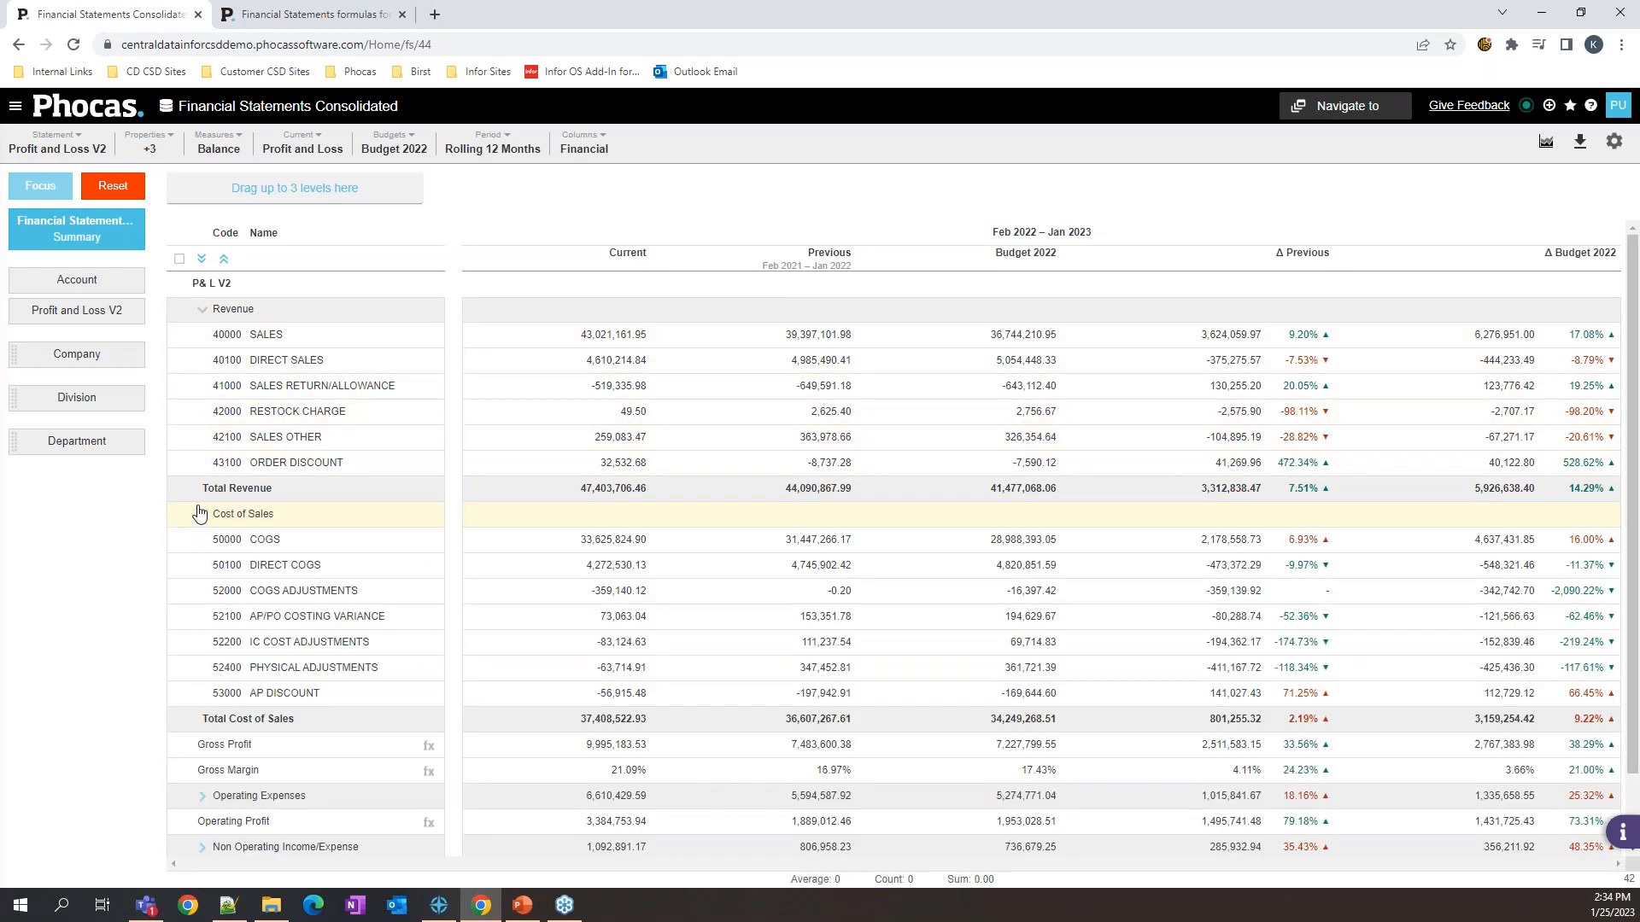
left_click(203, 309)
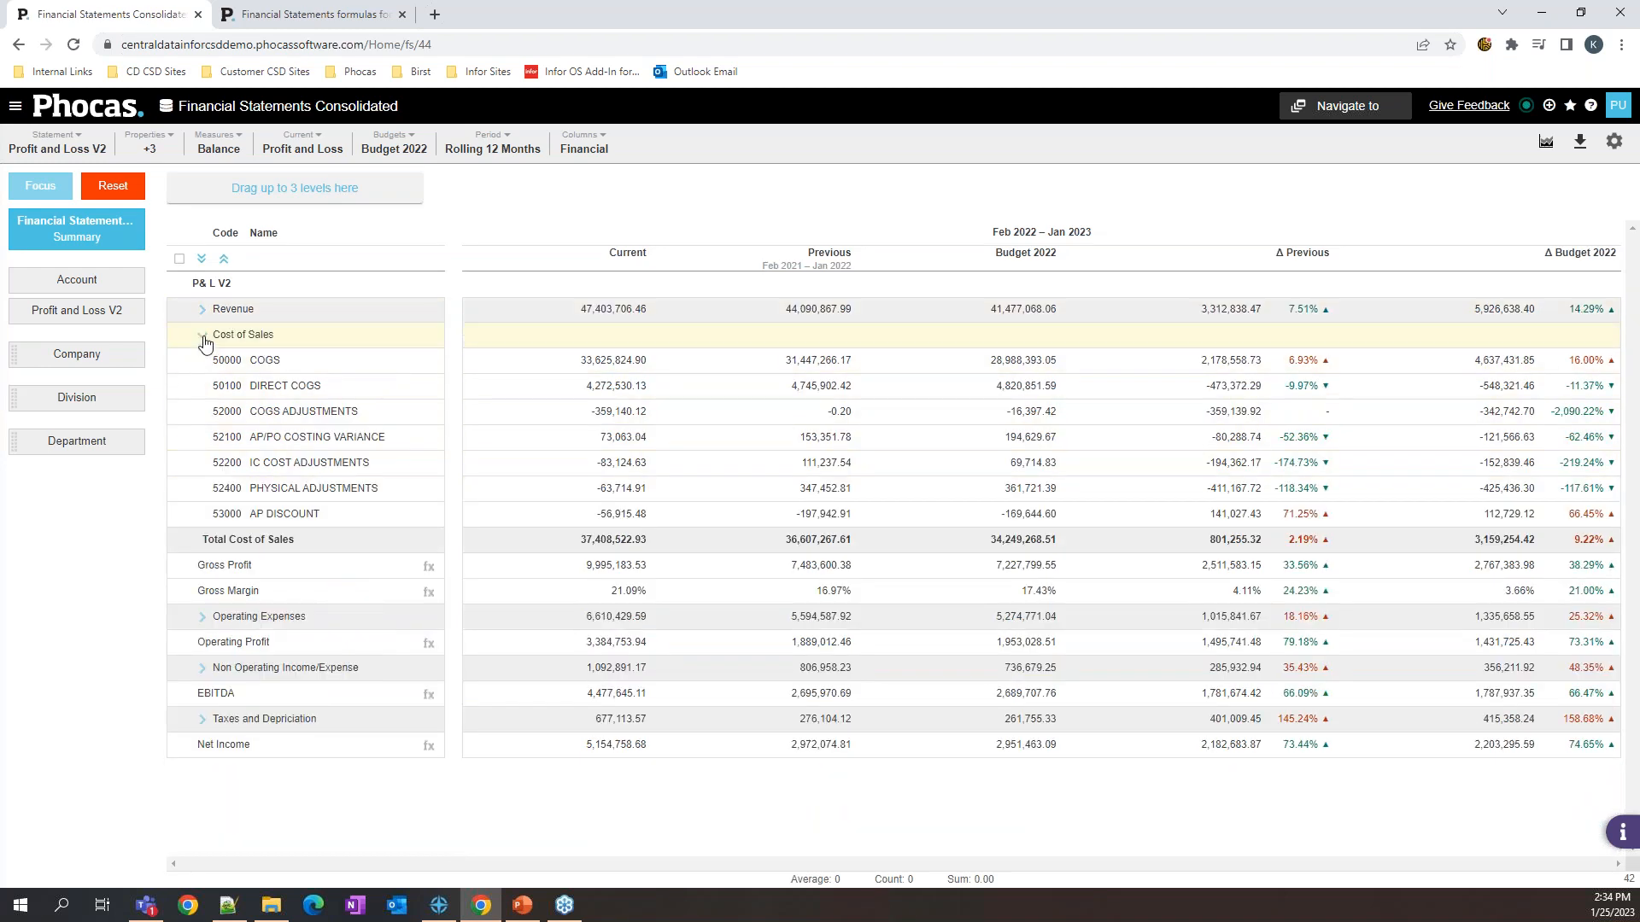
left_click(202, 335)
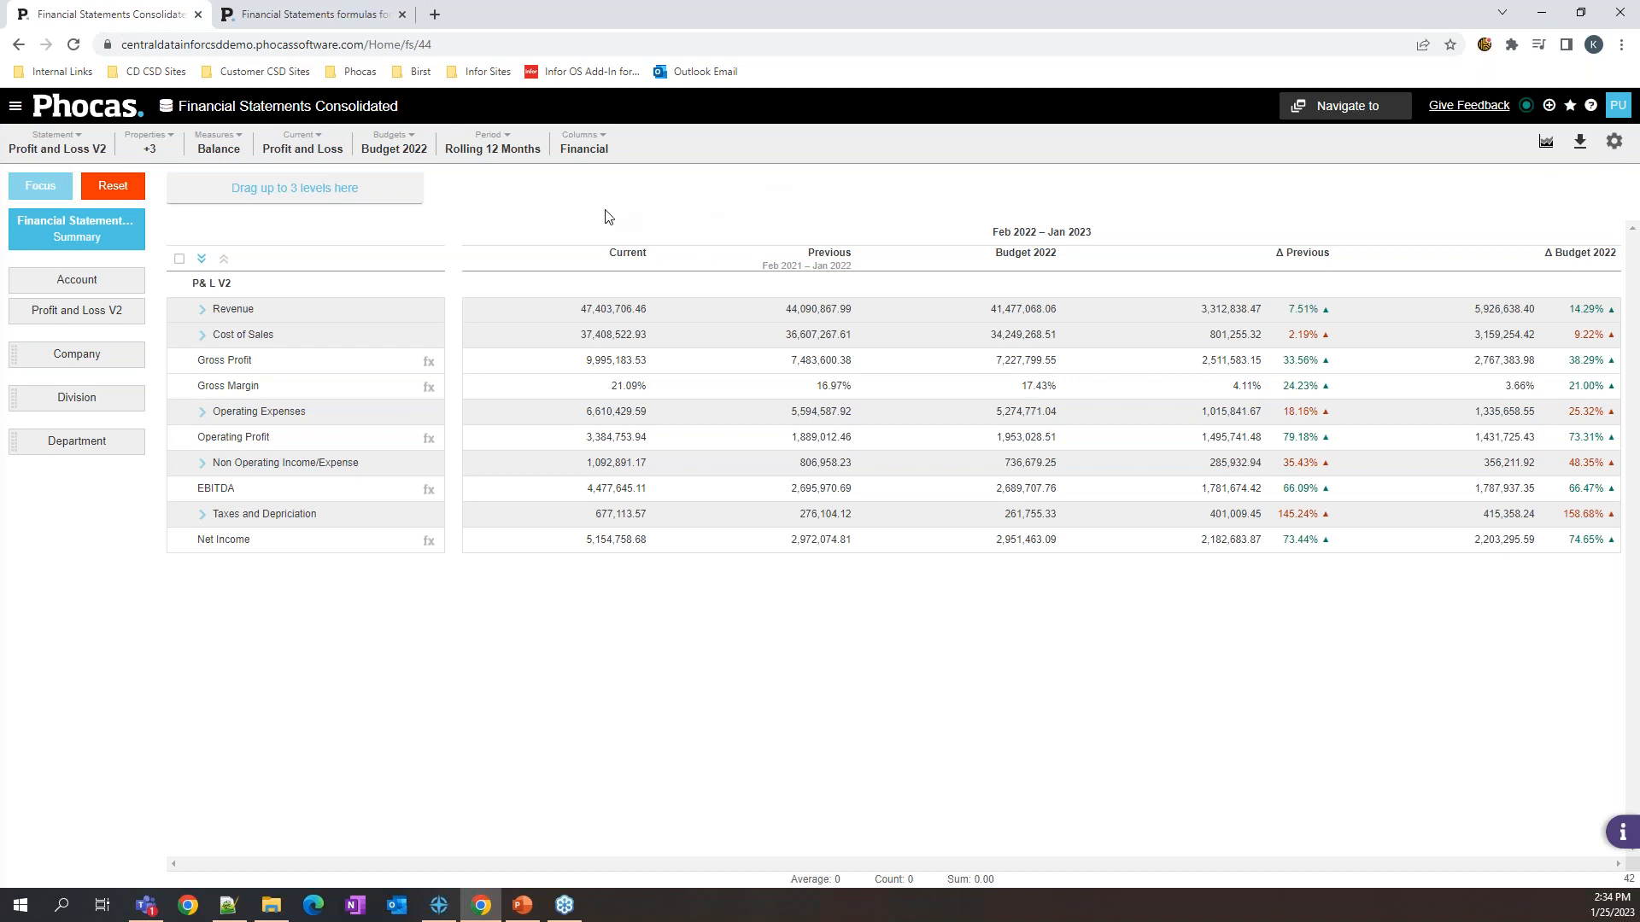
Step: Expand all account groups of the Profit and Loss V2 statement and switch back to the Profit and Loss statement
left_click(394, 152)
left_click(538, 183)
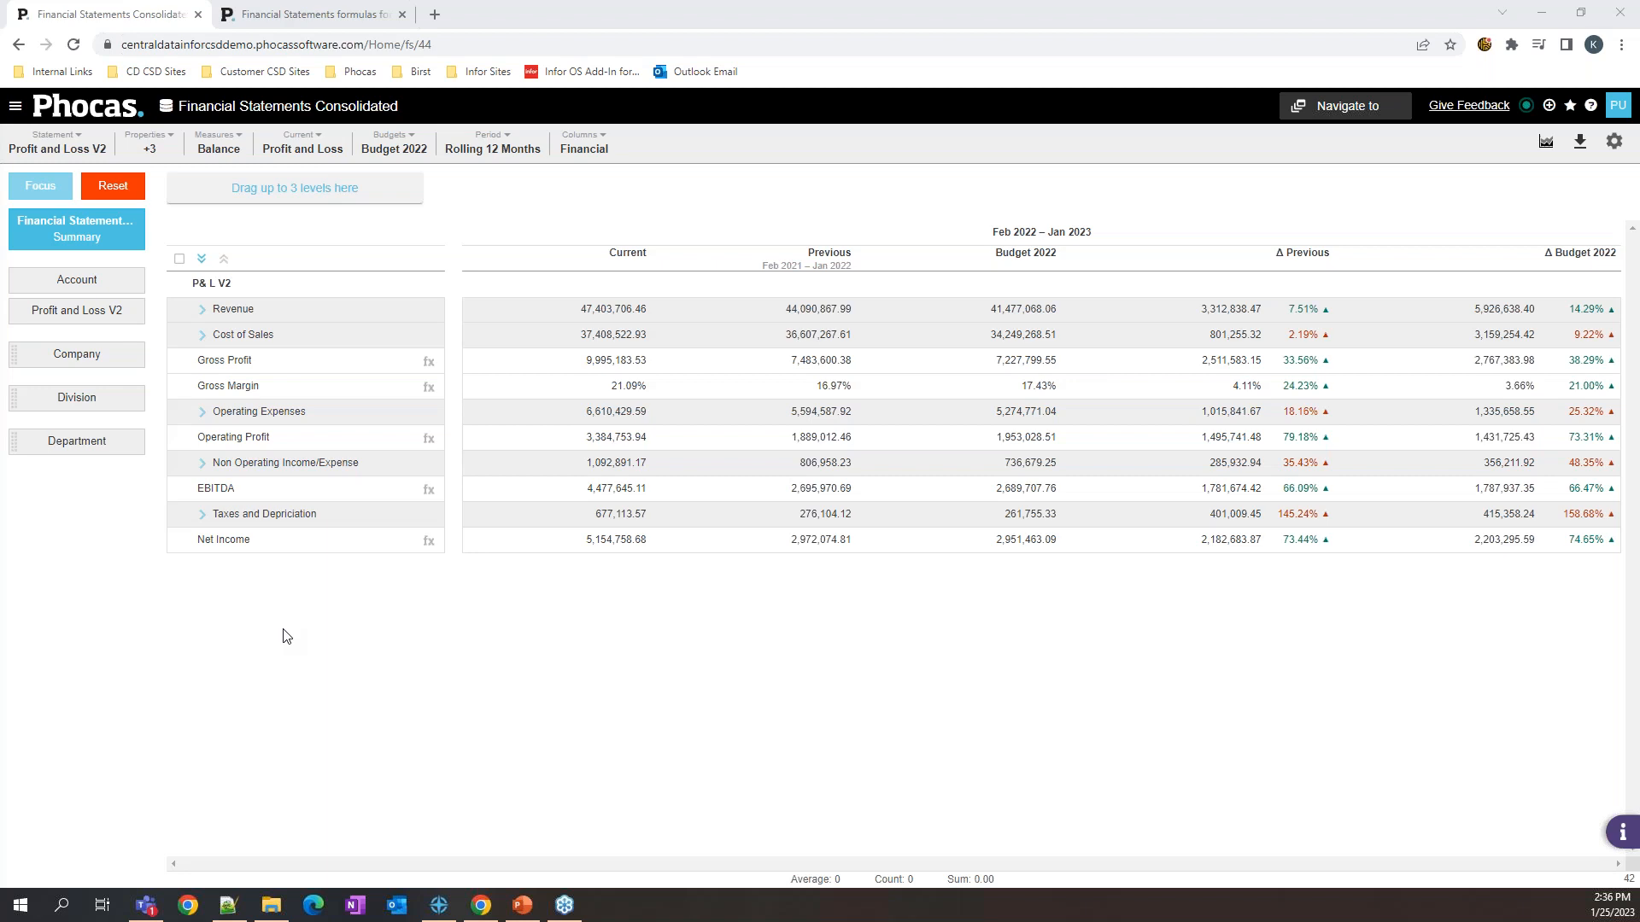
left_click(202, 259)
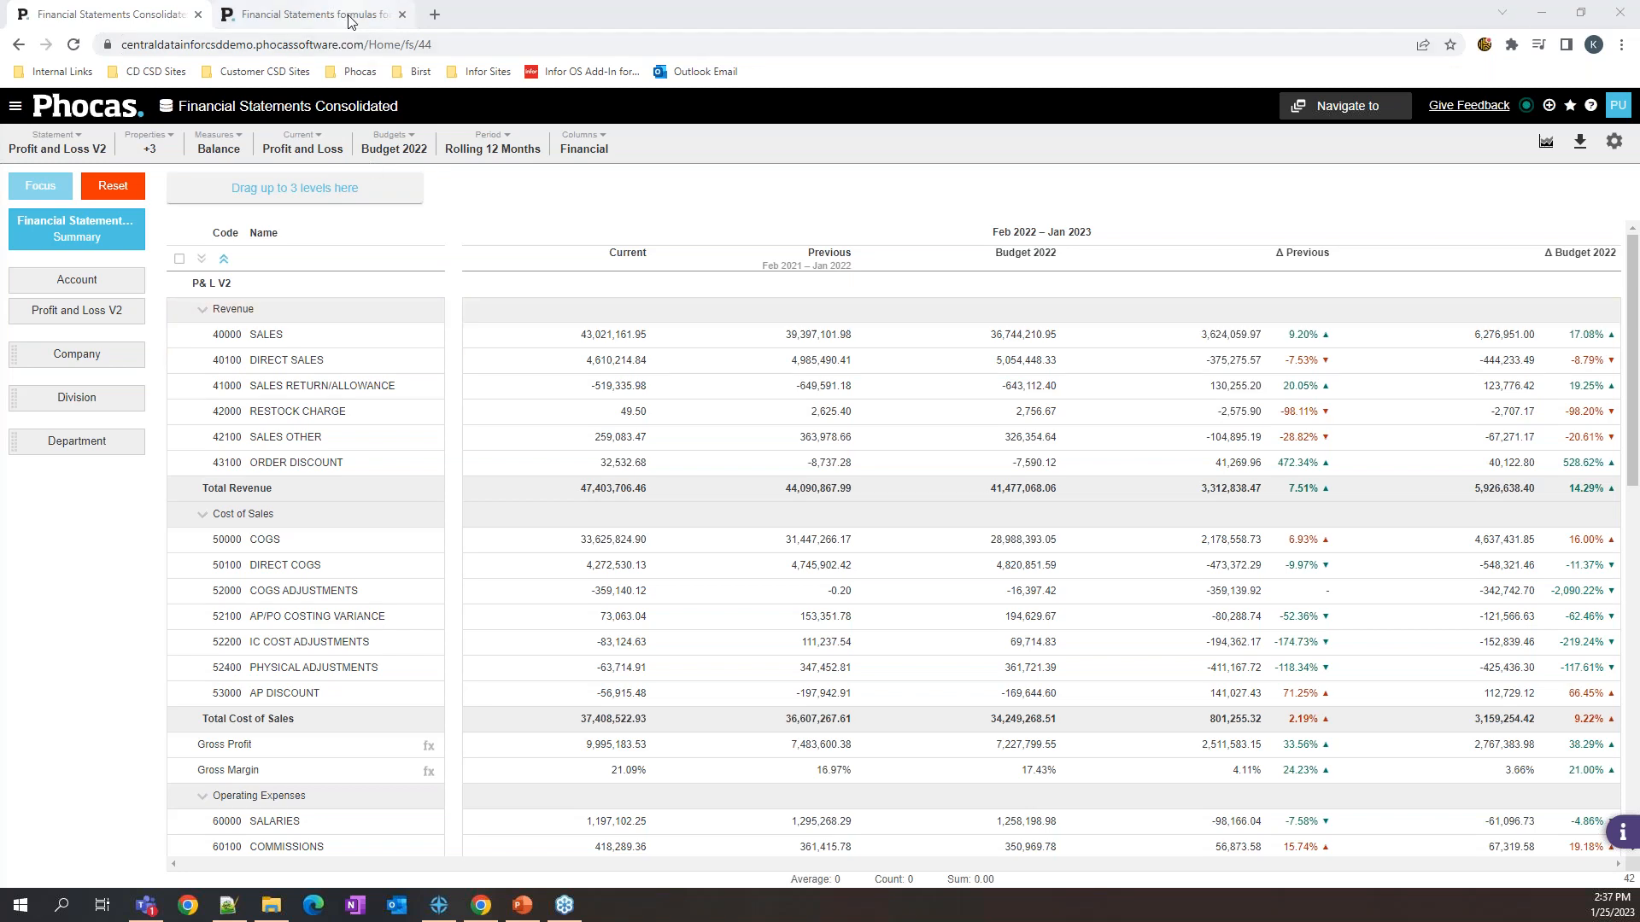
mouse_move(349, 21)
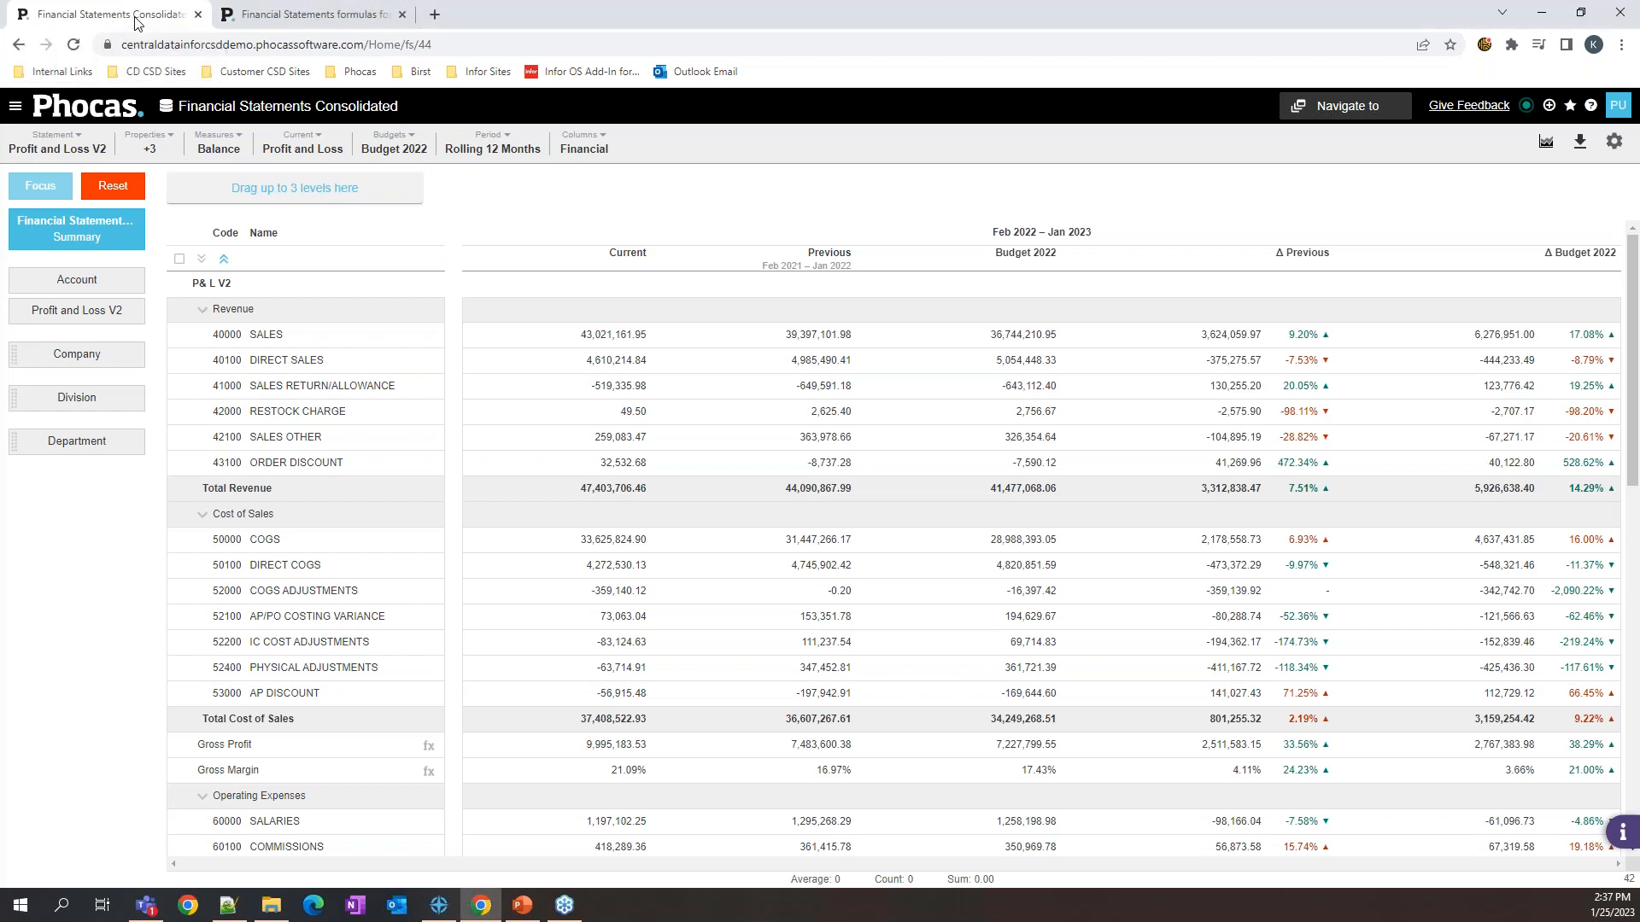
left_click(60, 150)
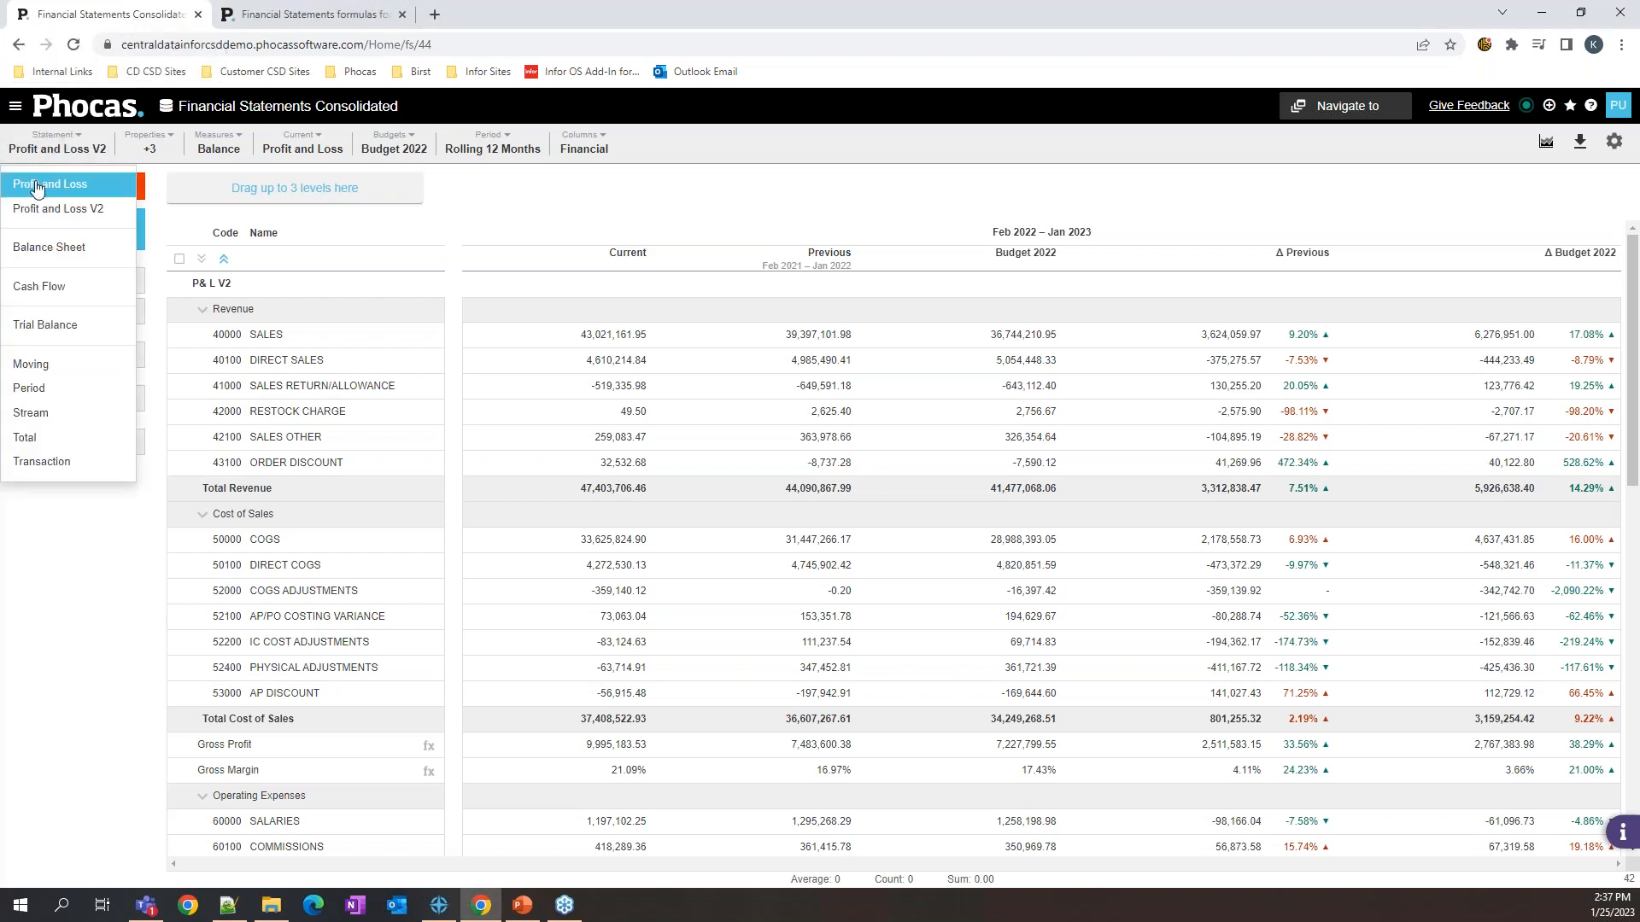
left_click(34, 183)
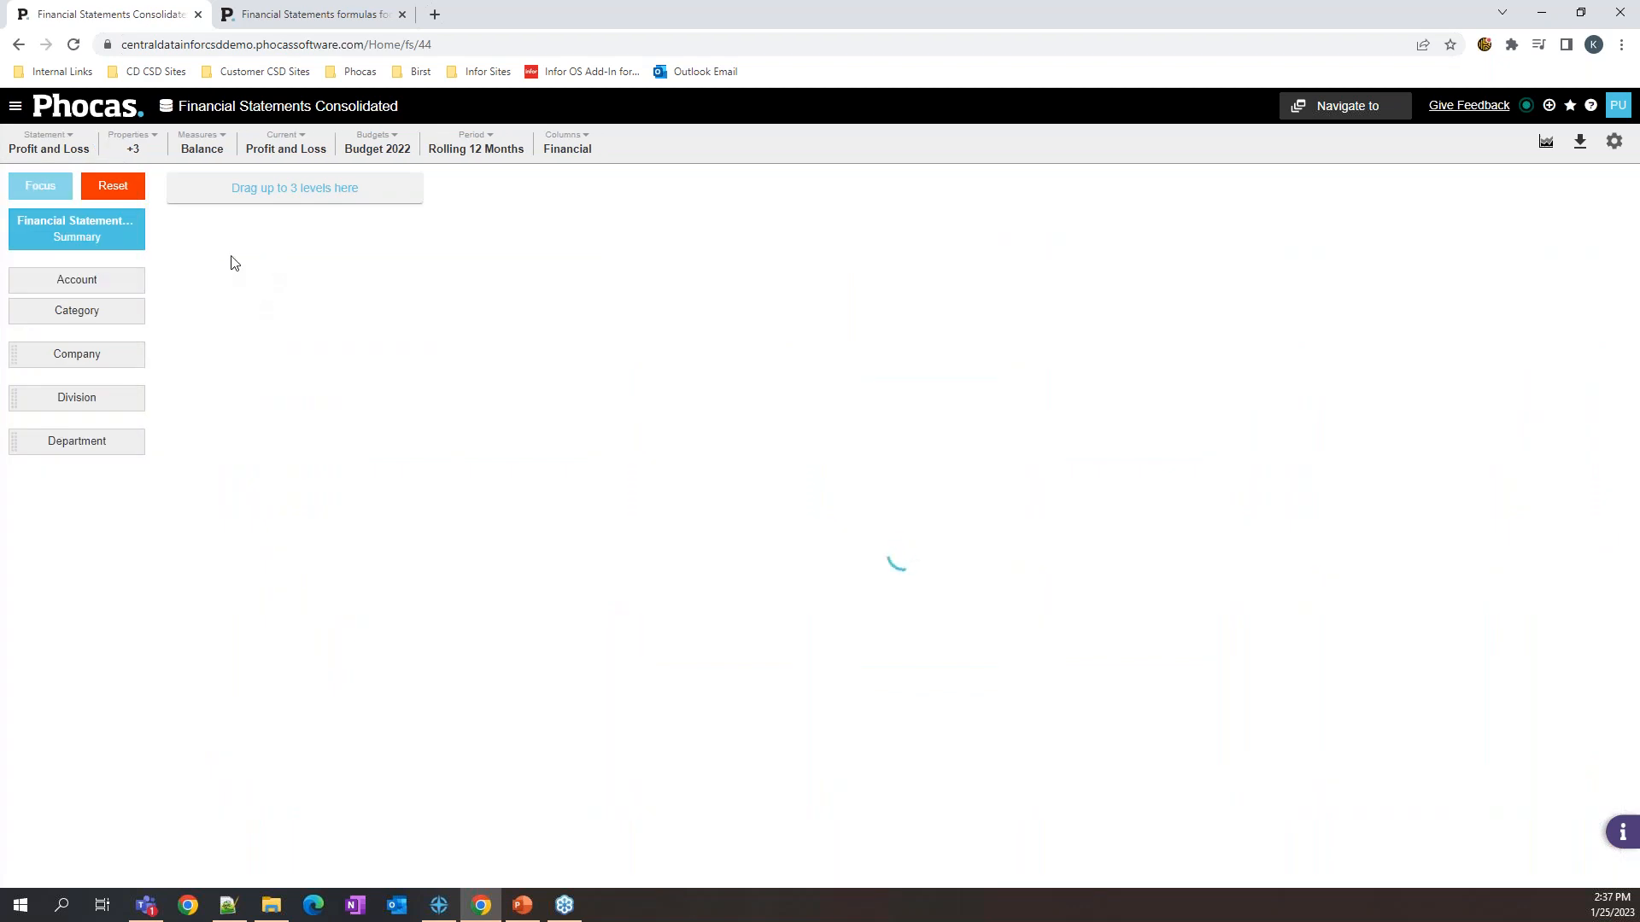
Step: Open the Financial Statements database and expand all account groups of its Profit and Loss statement
left_click(17, 109)
left_click(60, 261)
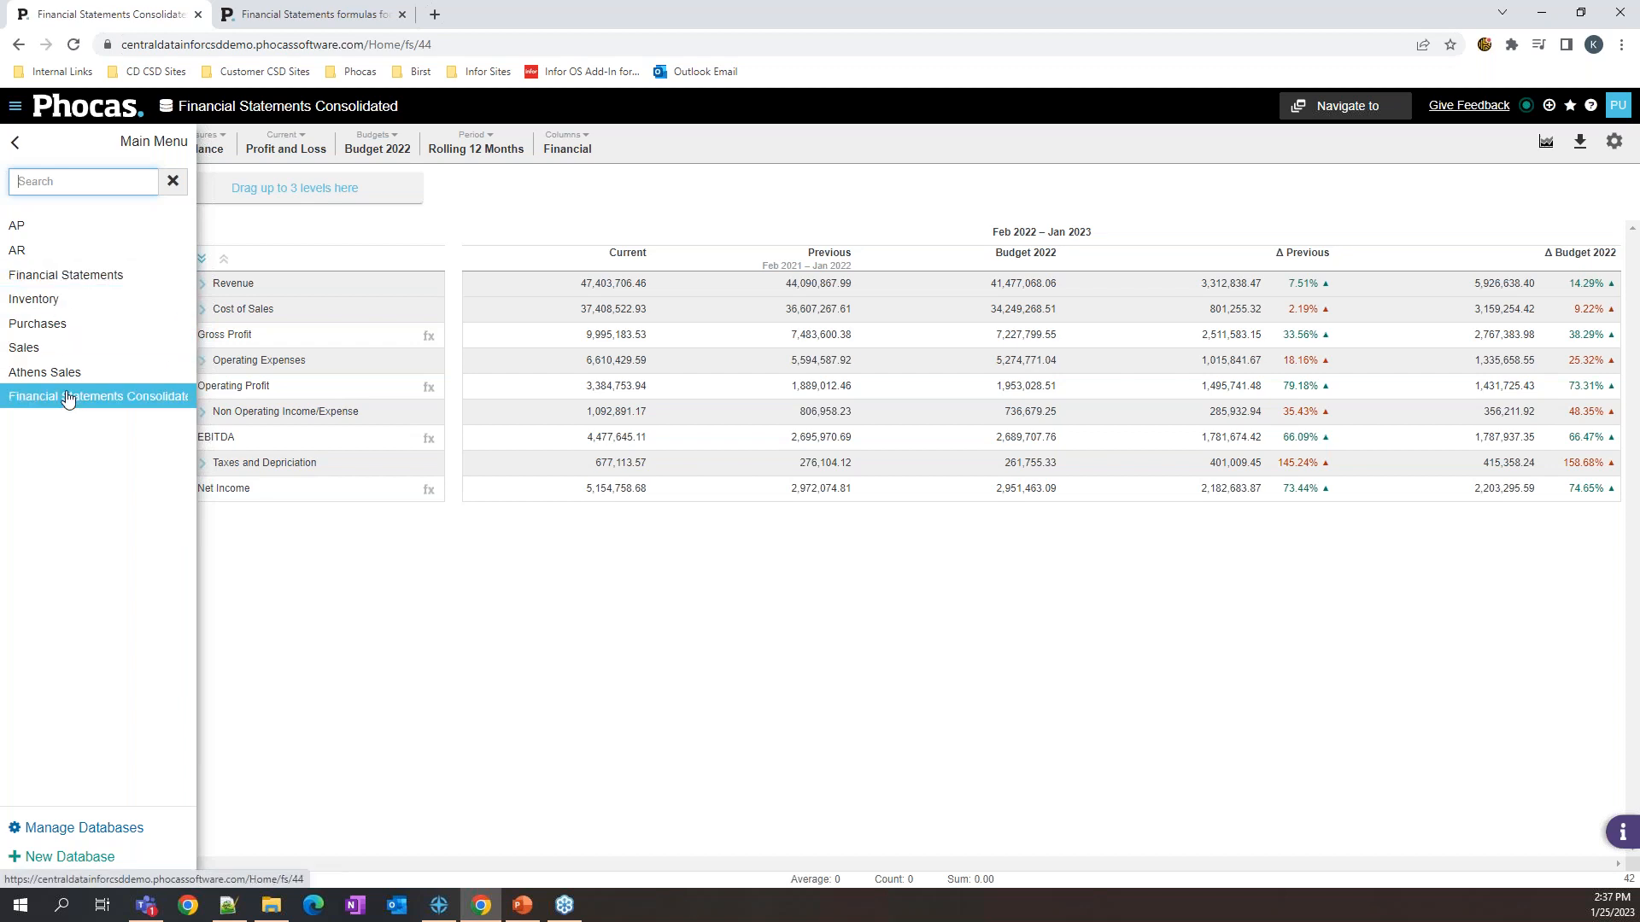
left_click(68, 277)
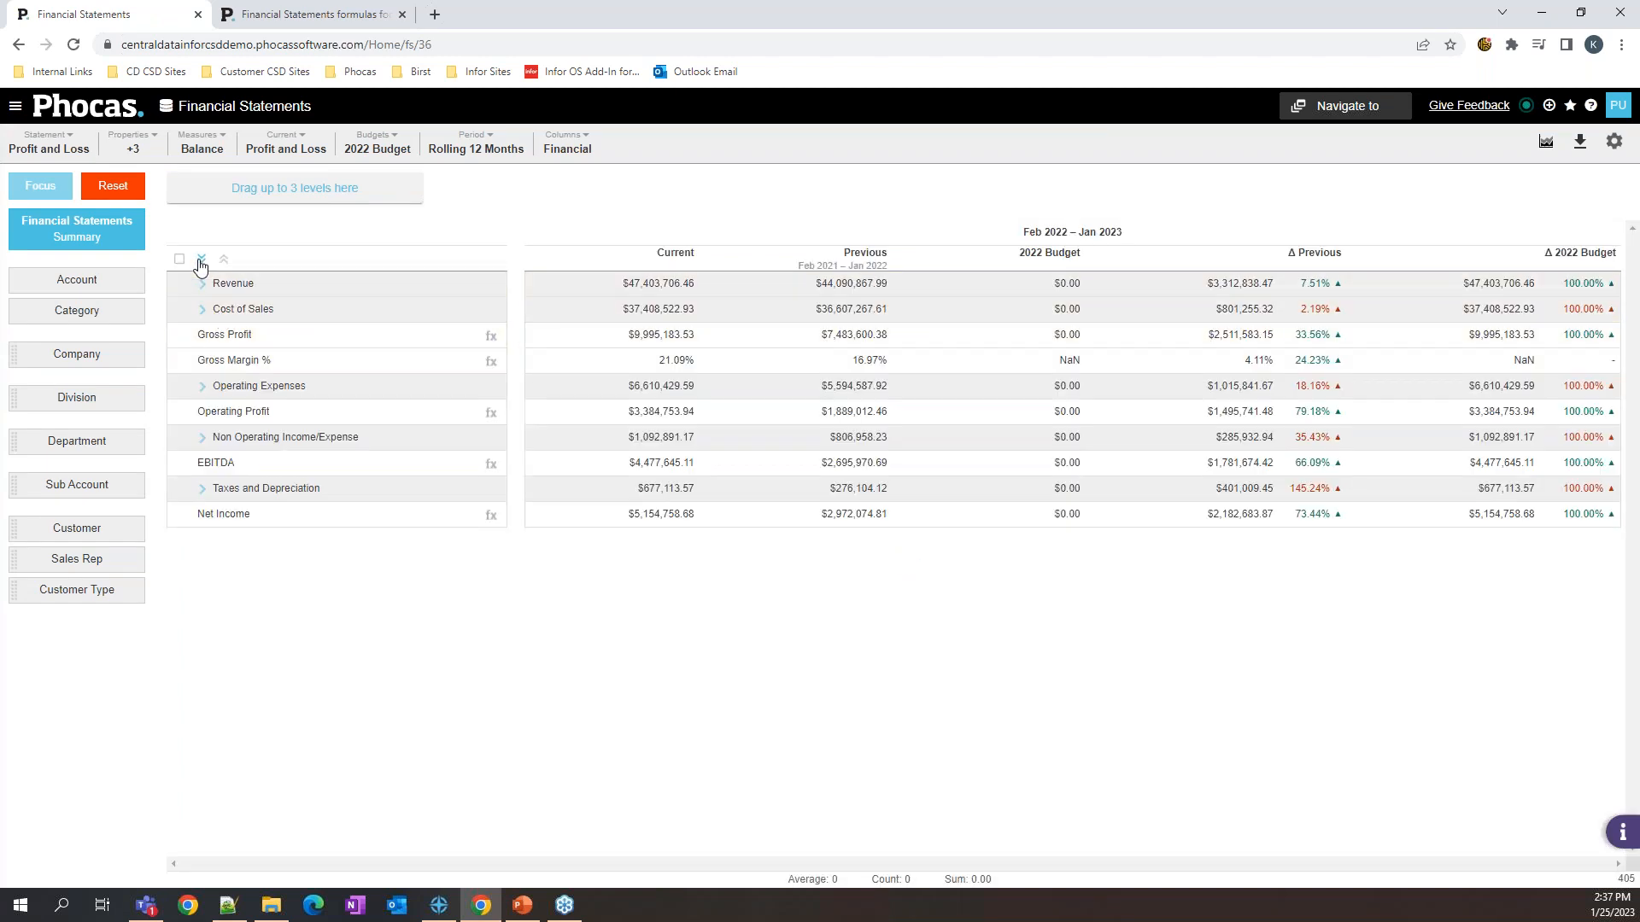
left_click(201, 260)
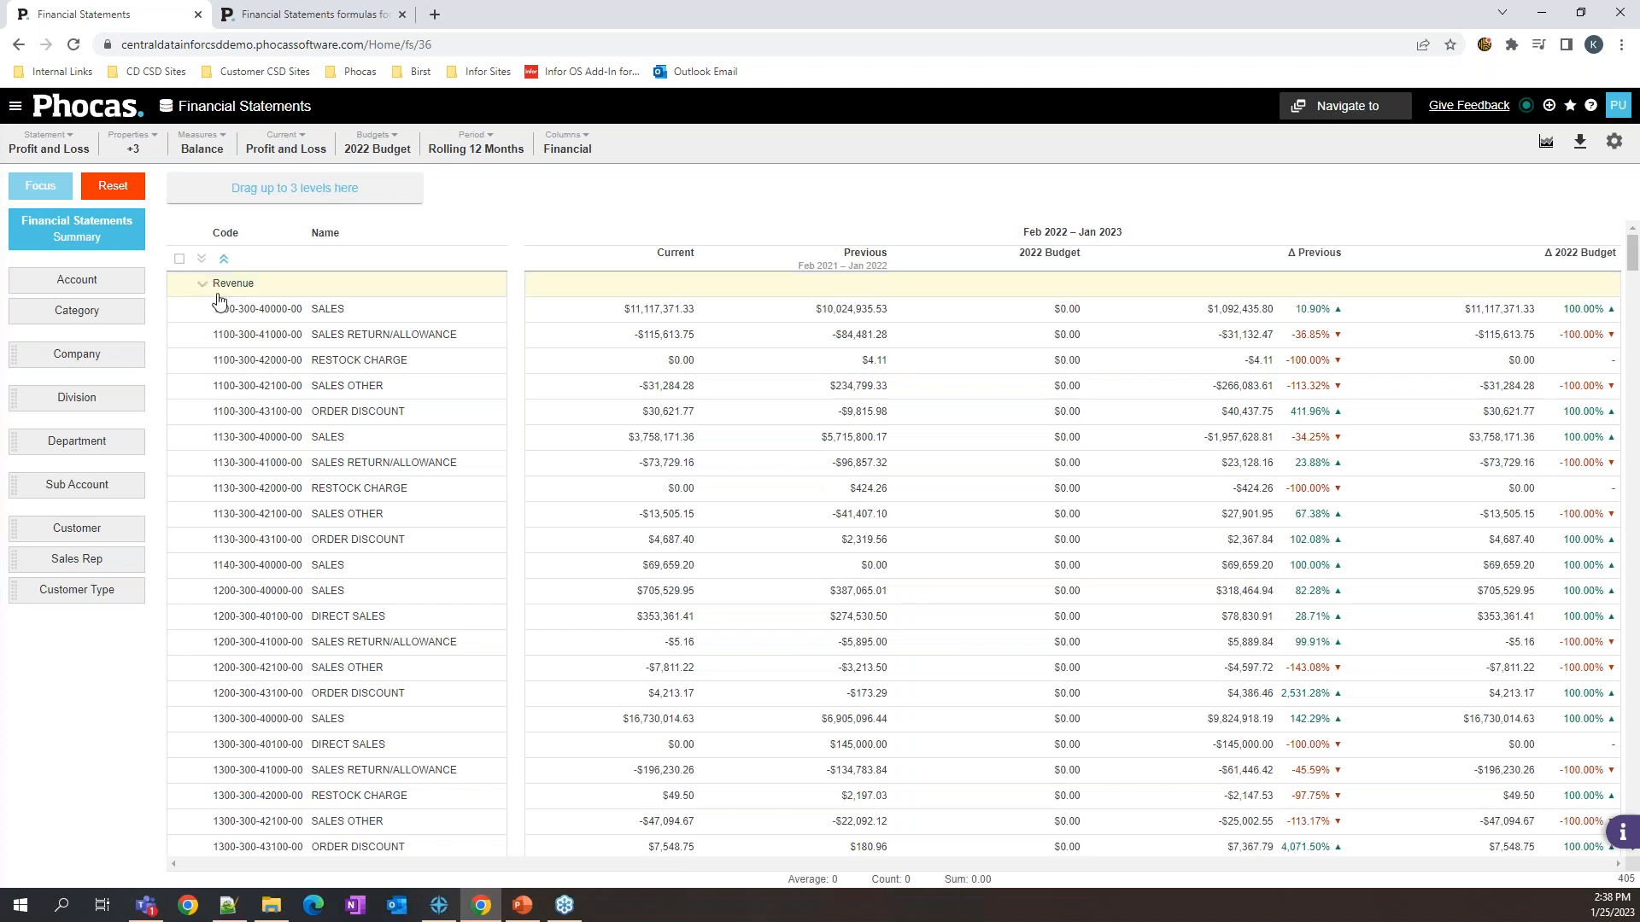
Step: Review the expanded Profit and Loss accounts, set the statement's period to 2022 and expand all account groups again
scroll(258, 356, "down", 6)
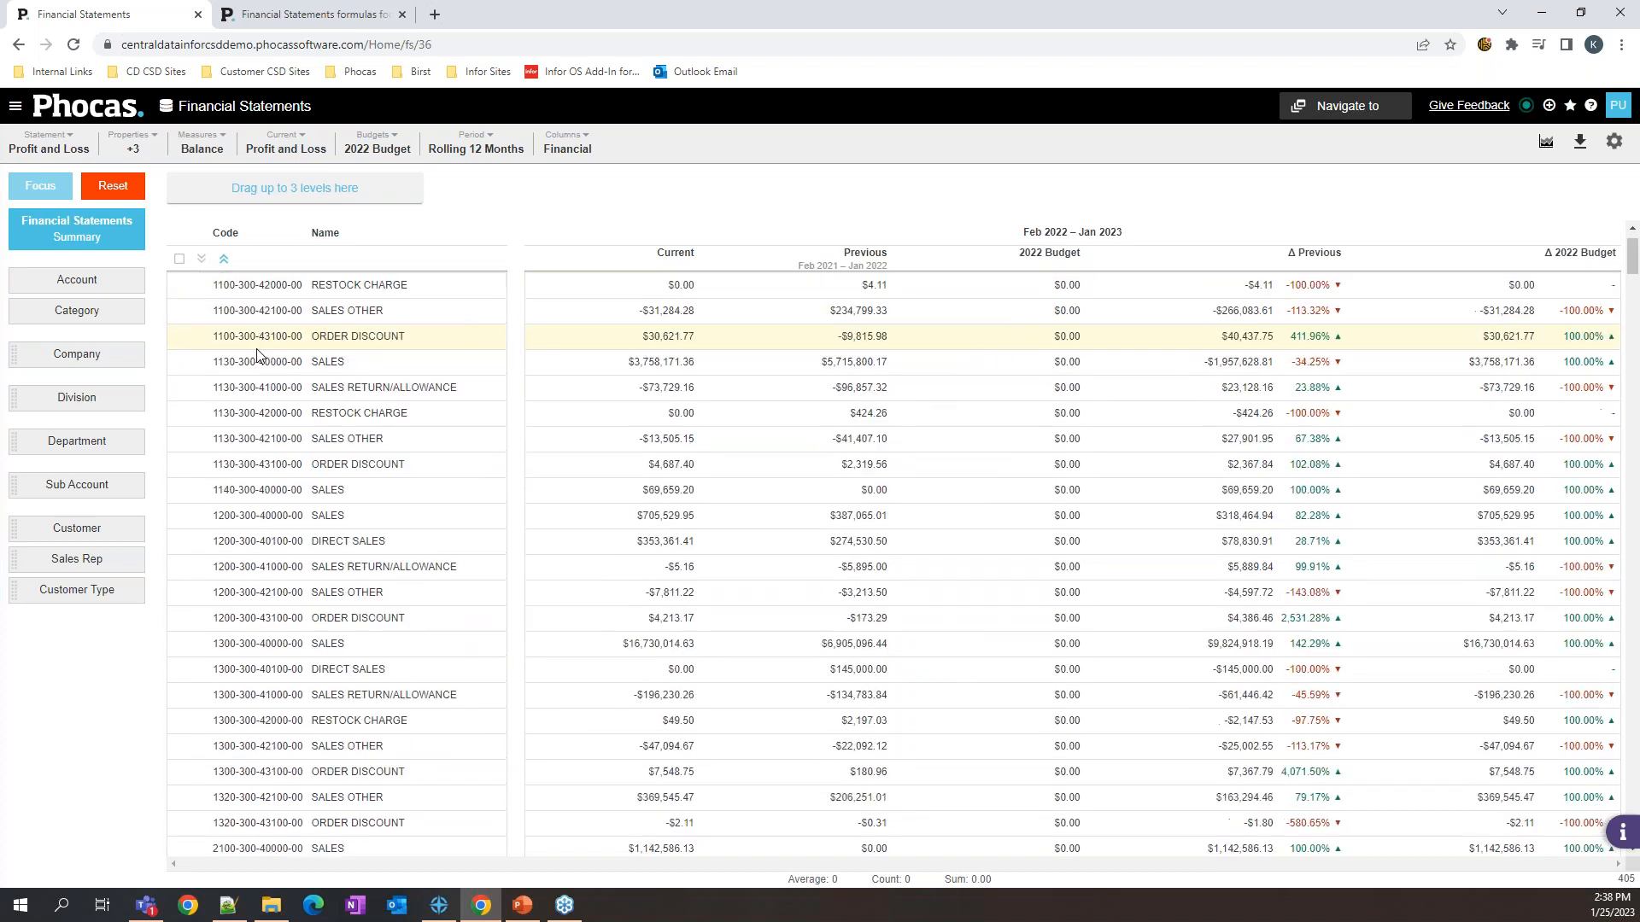
scroll(258, 356, "down", 6)
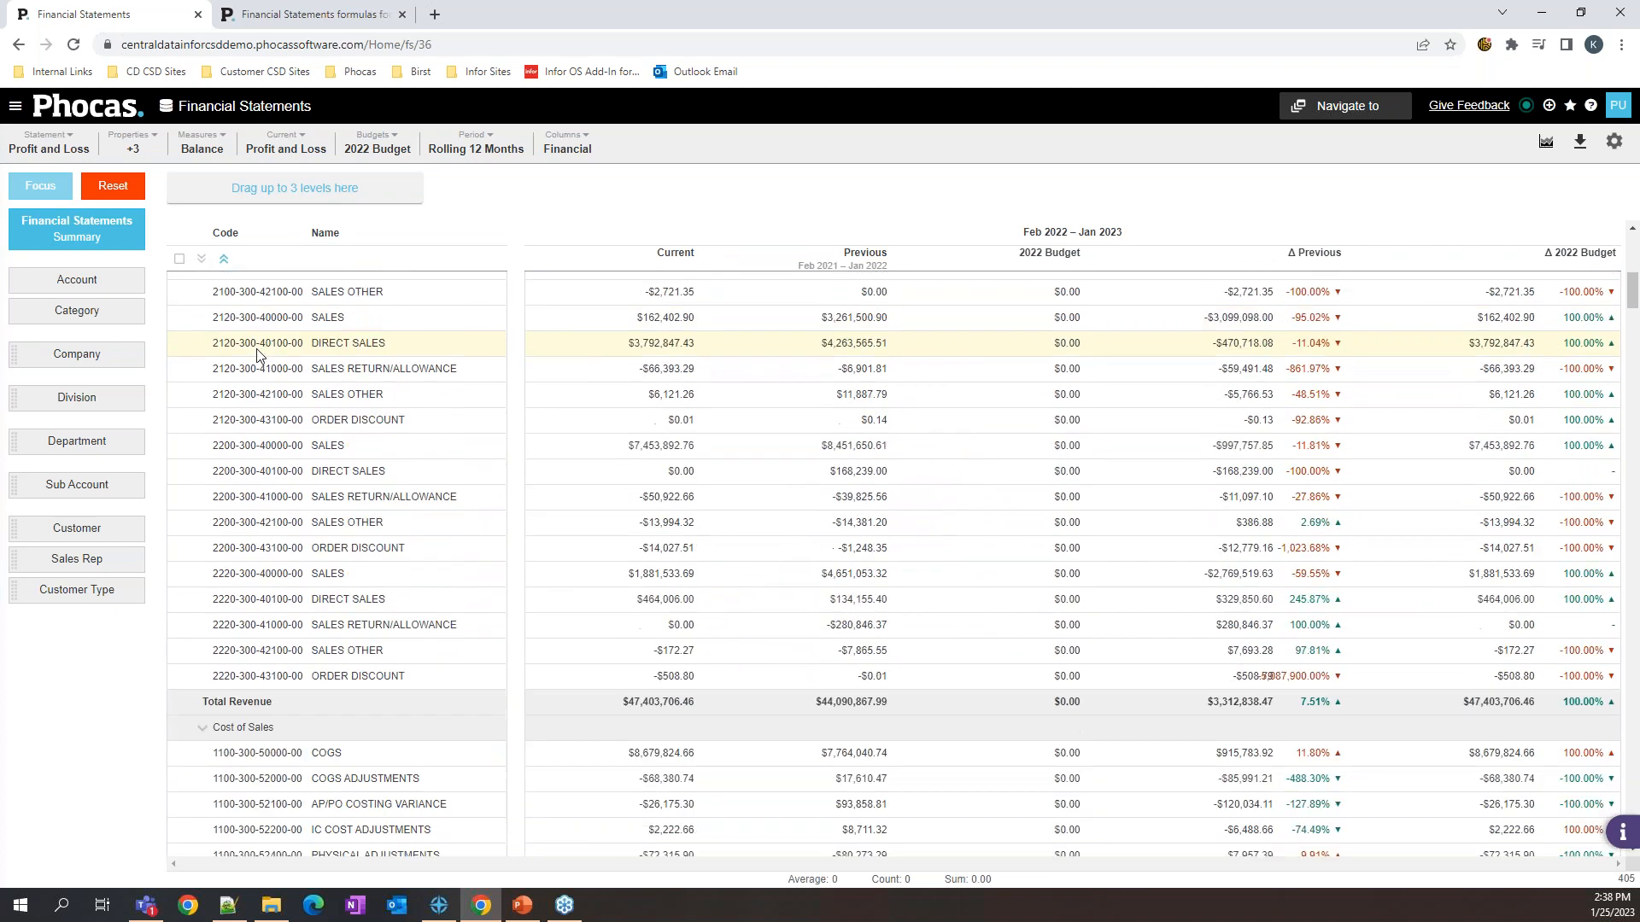
scroll(258, 356, "down", 7)
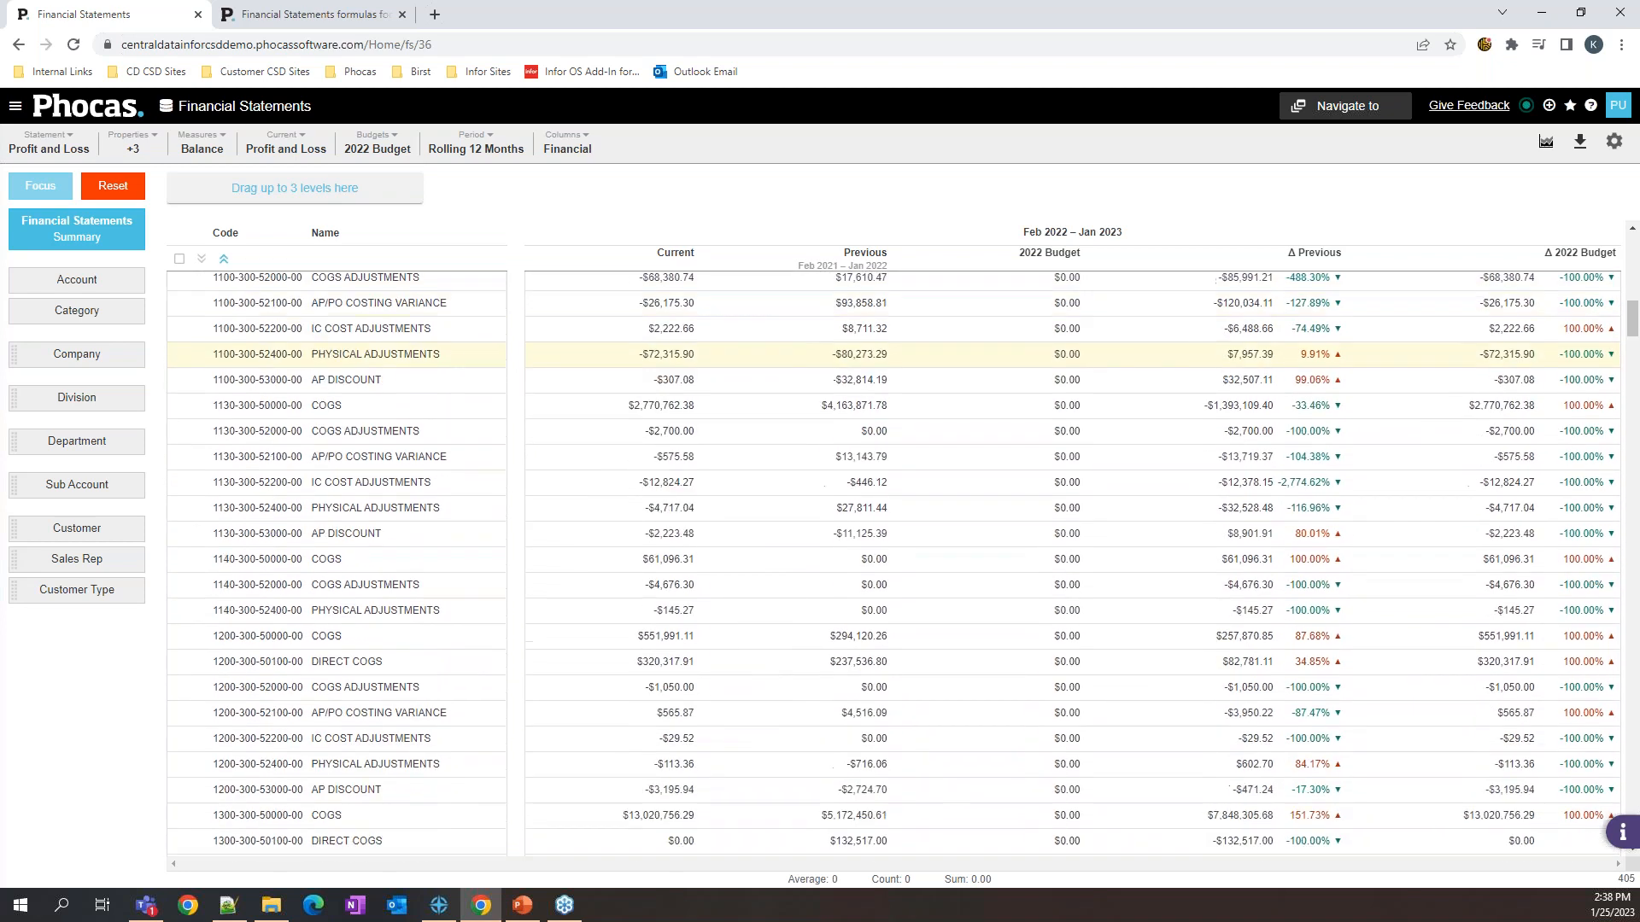
scroll(240, 348, "up", 20)
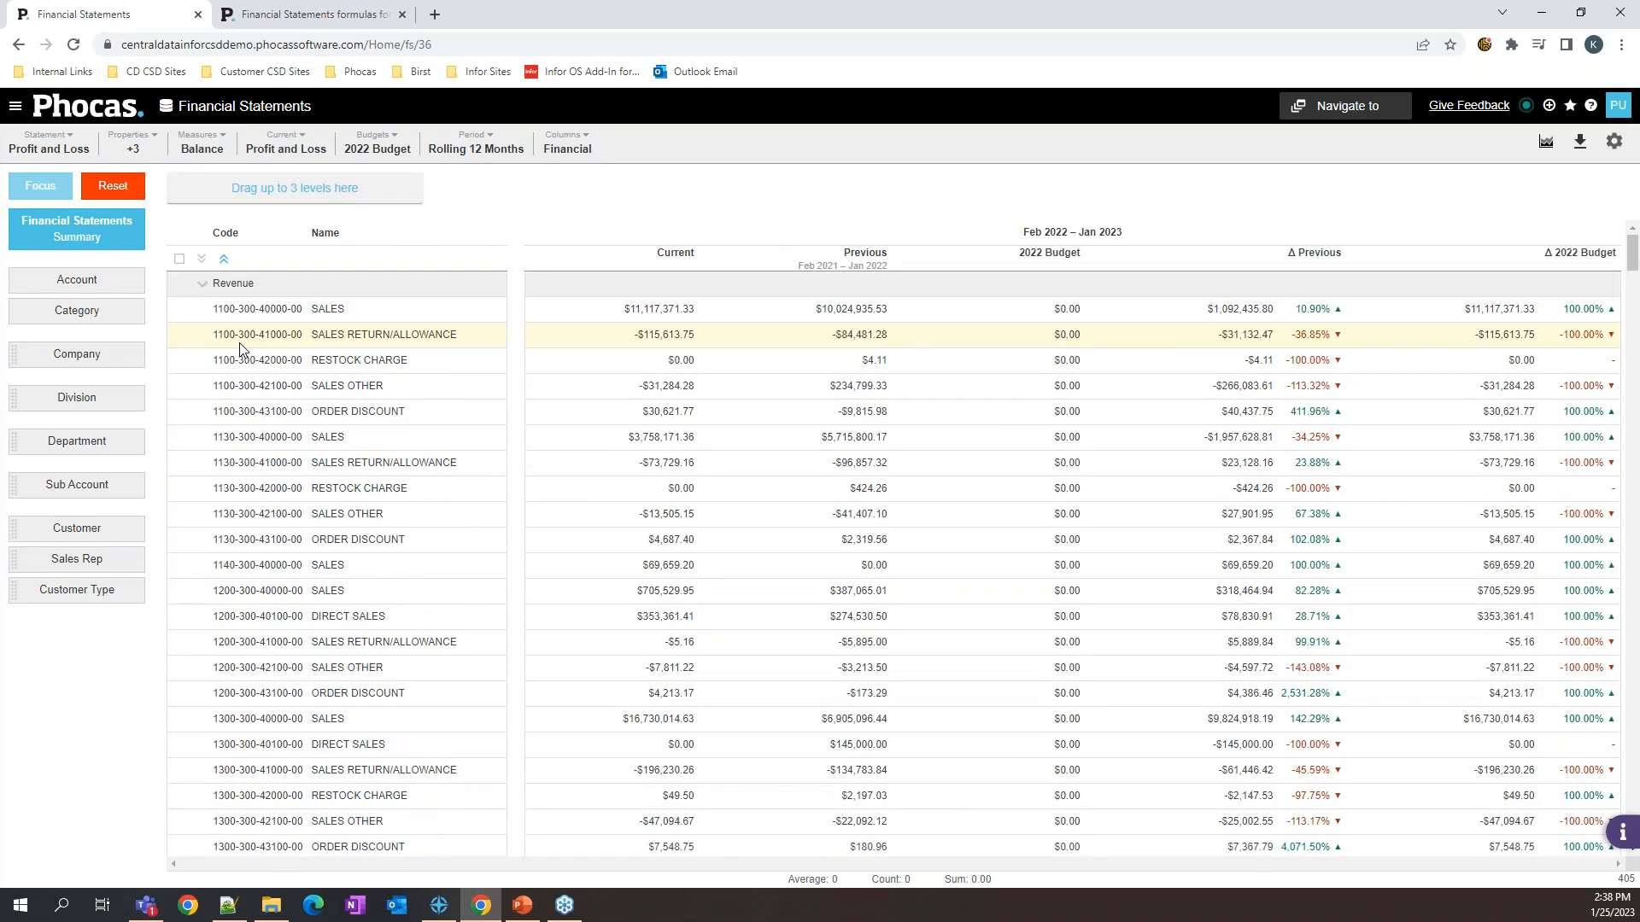
left_click(476, 142)
left_click(465, 318)
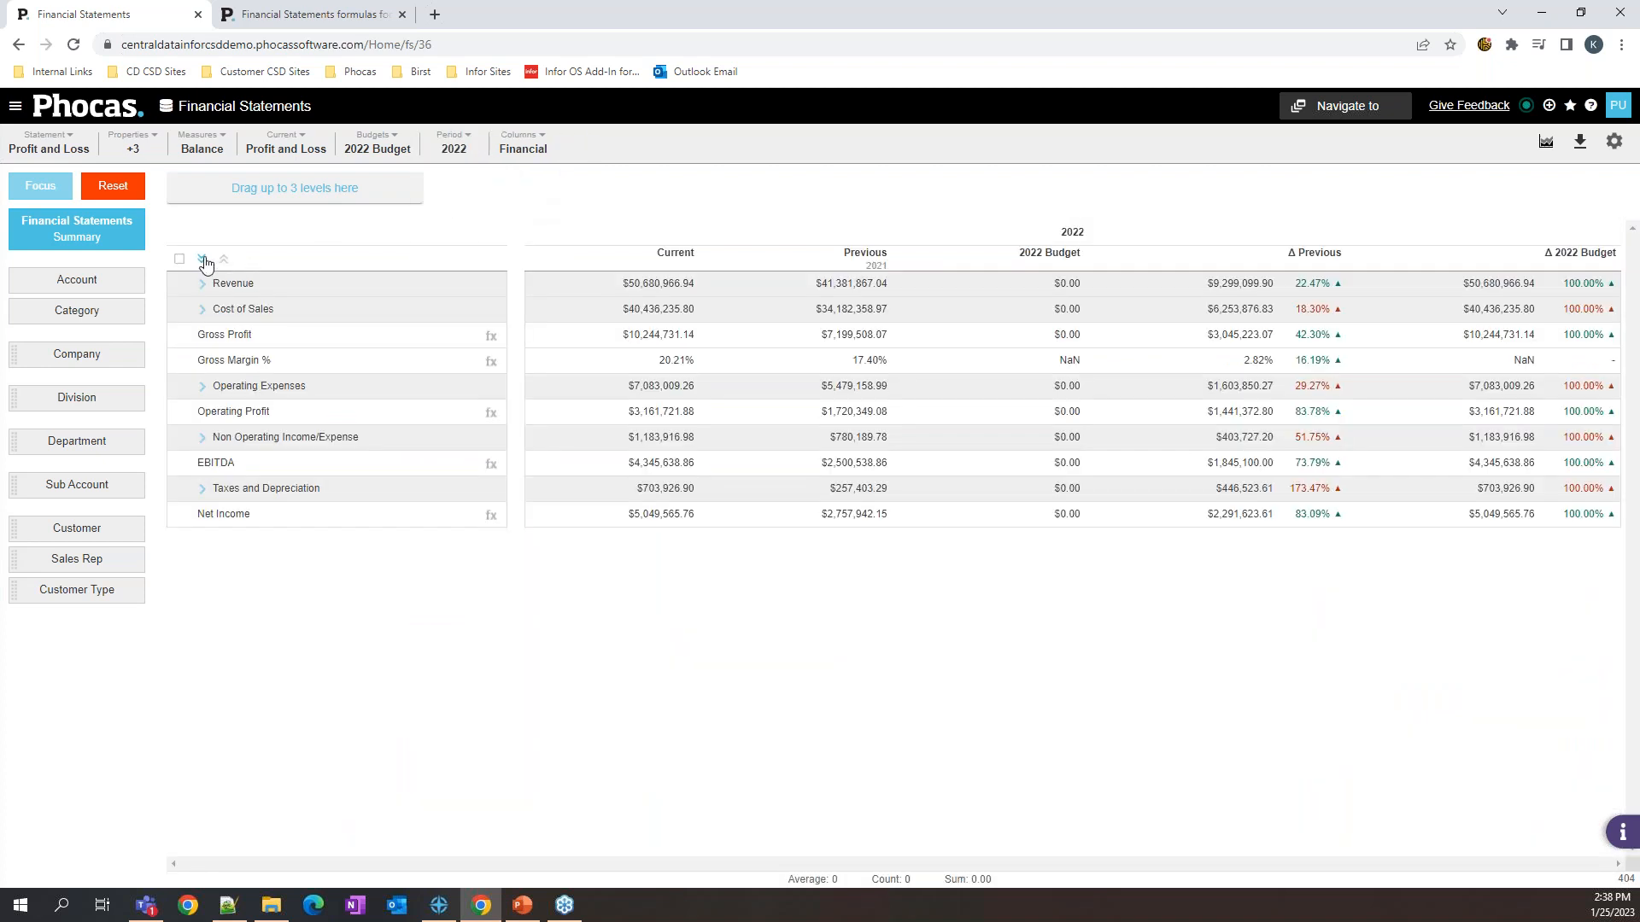
left_click(203, 259)
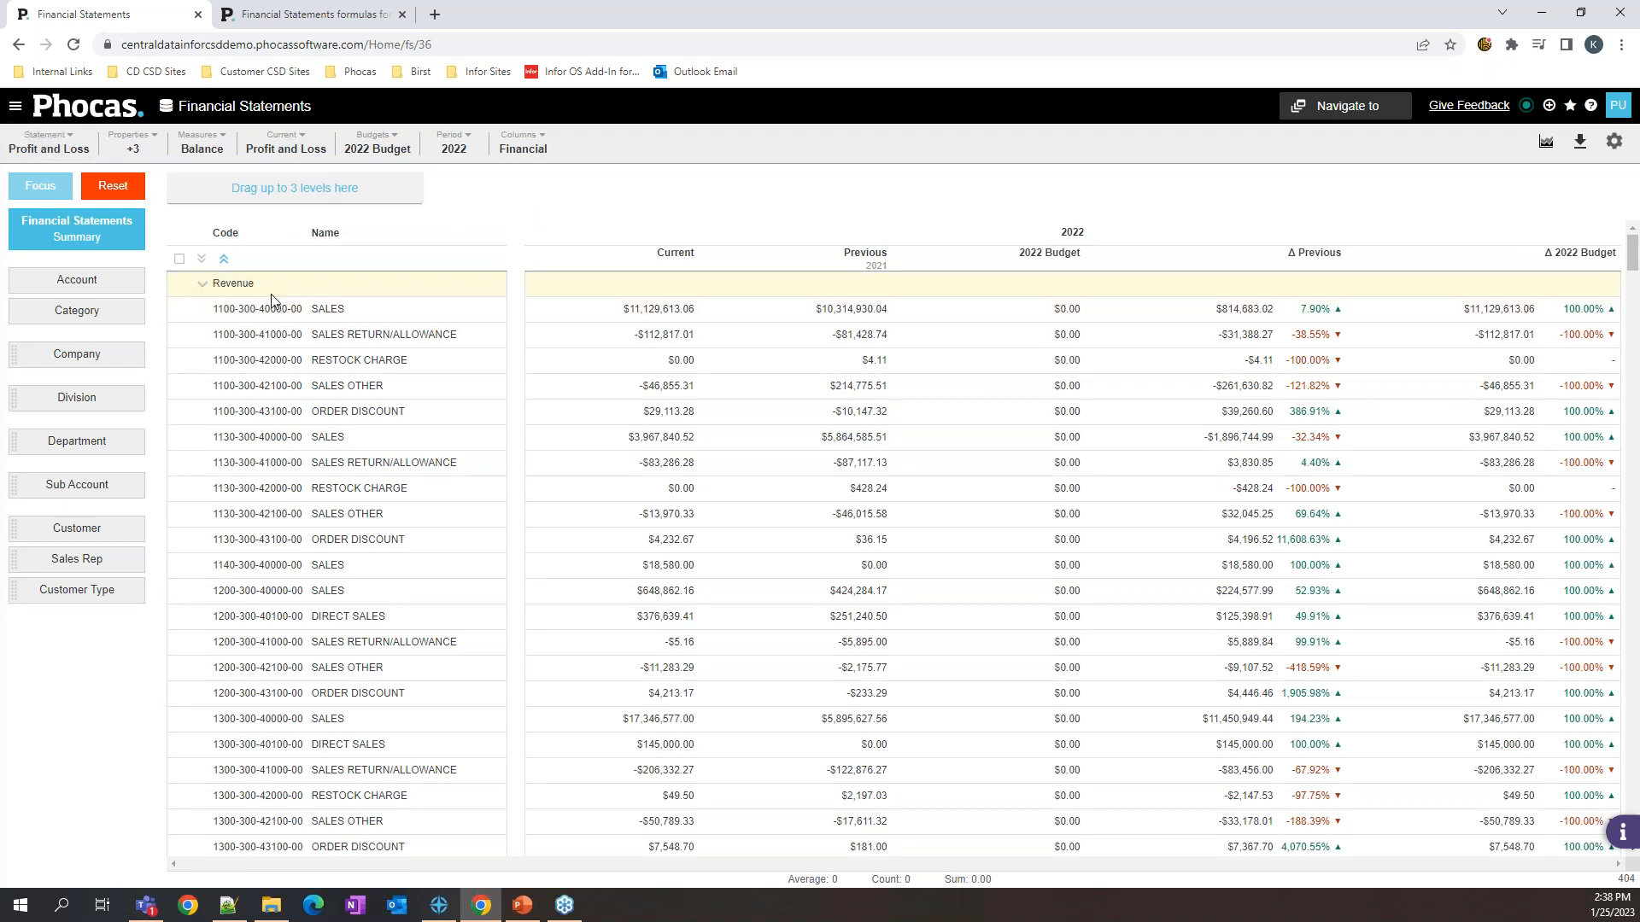
Step: Open the Financial Statements Consolidated database
left_click(15, 105)
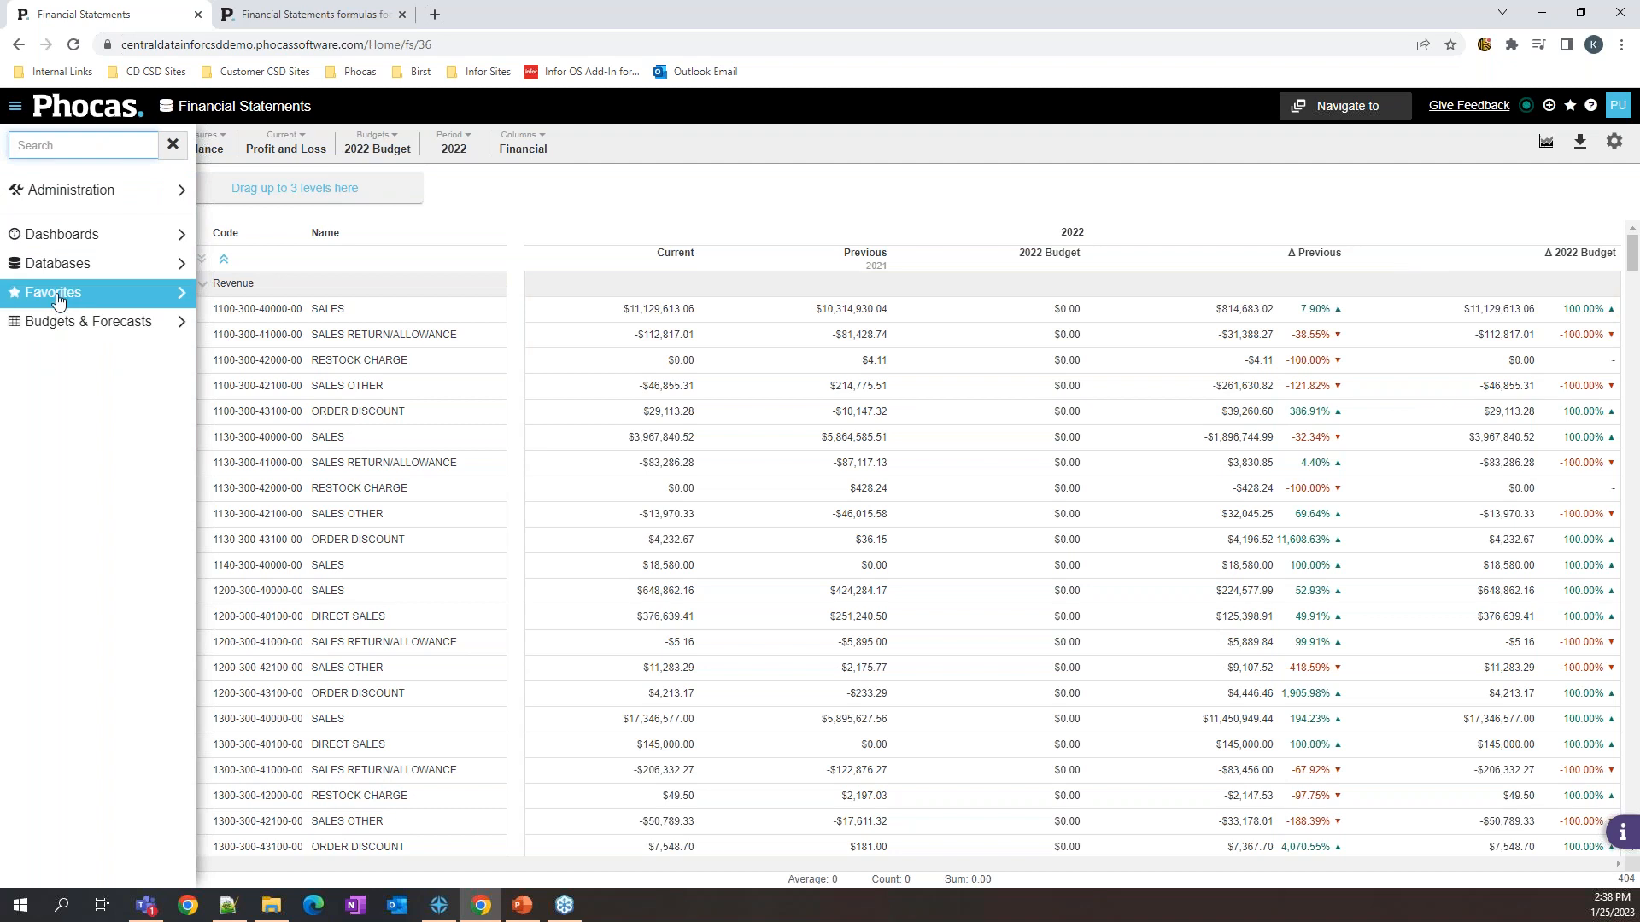
left_click(53, 260)
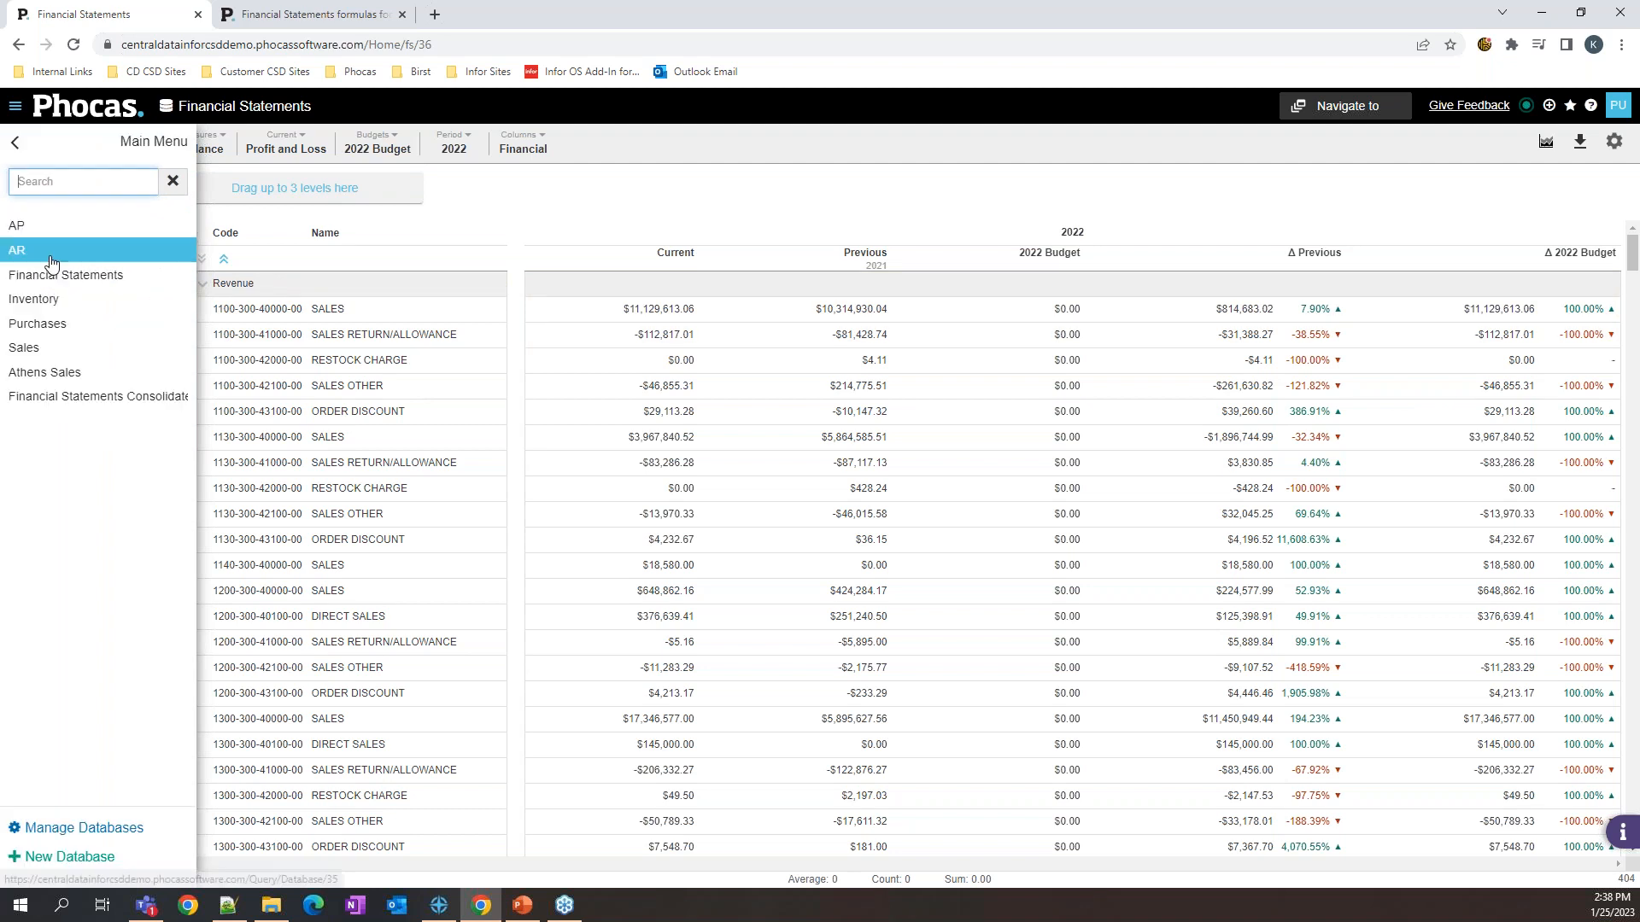
left_click(55, 396)
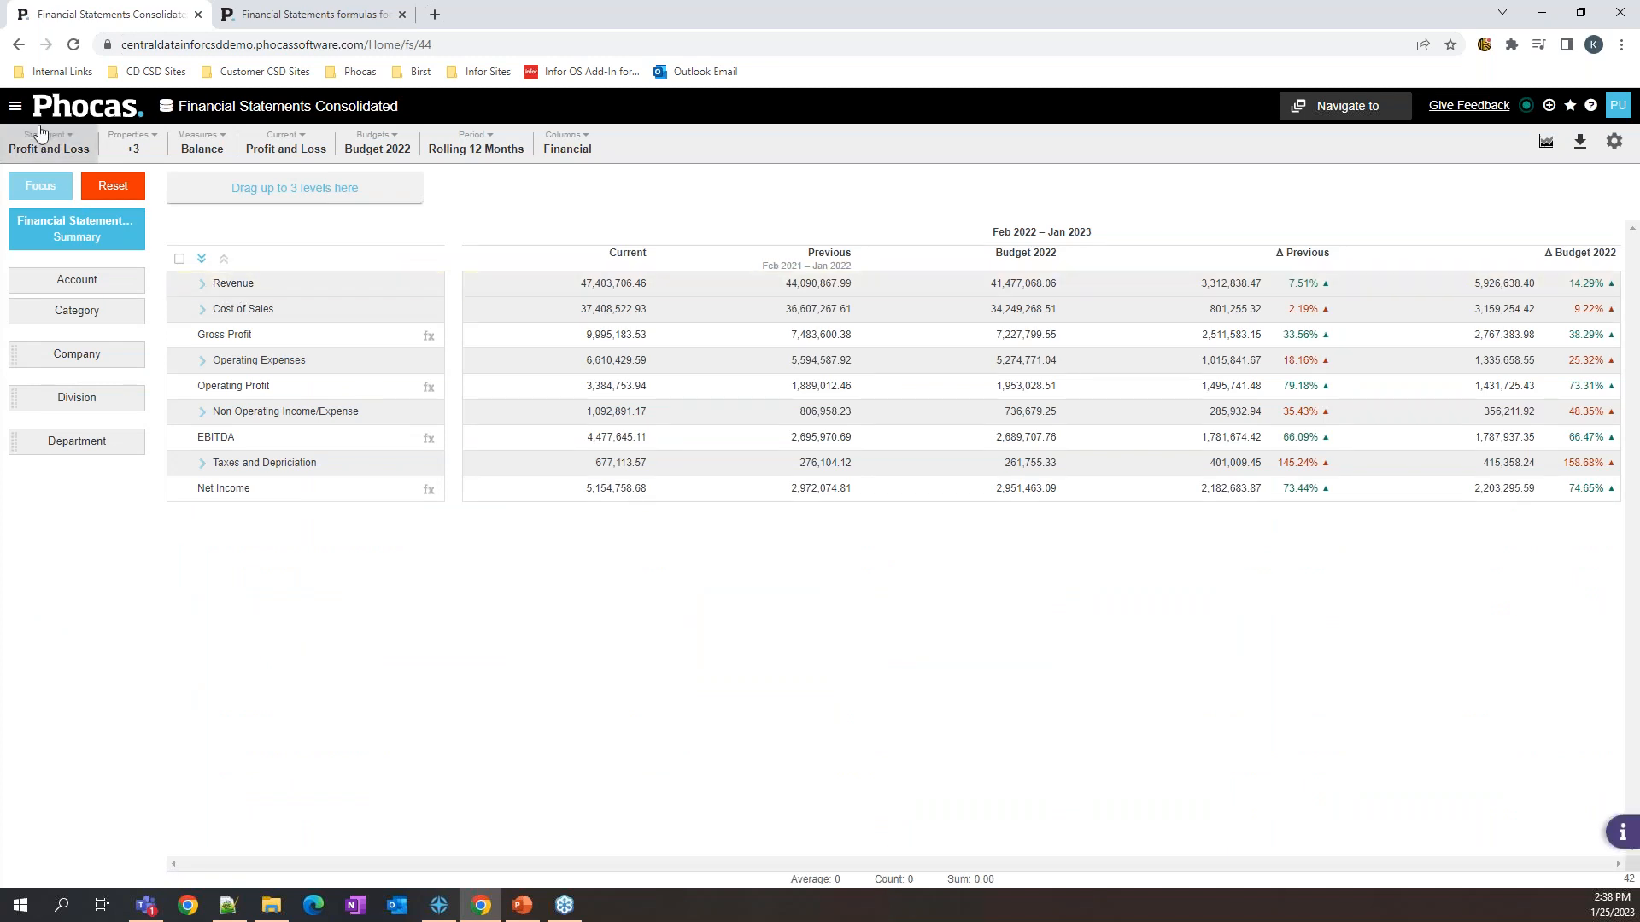
Step: Expand the Revenue and Cost of Sales groups of the consolidated Profit and Loss statement to show their accounts
left_click(14, 109)
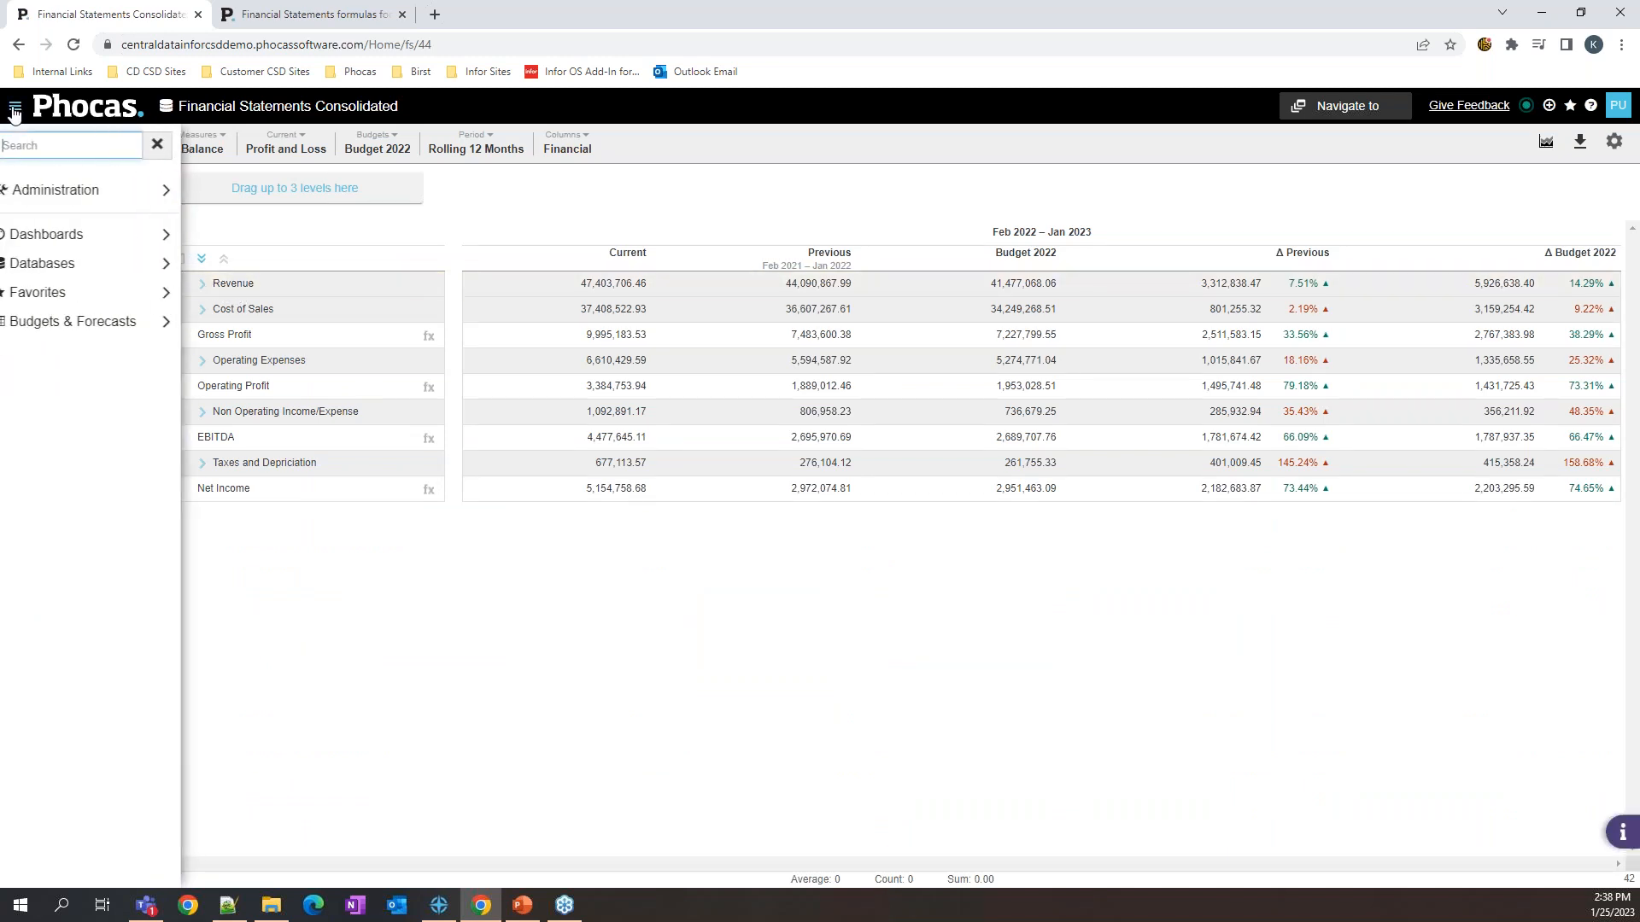
left_click(49, 264)
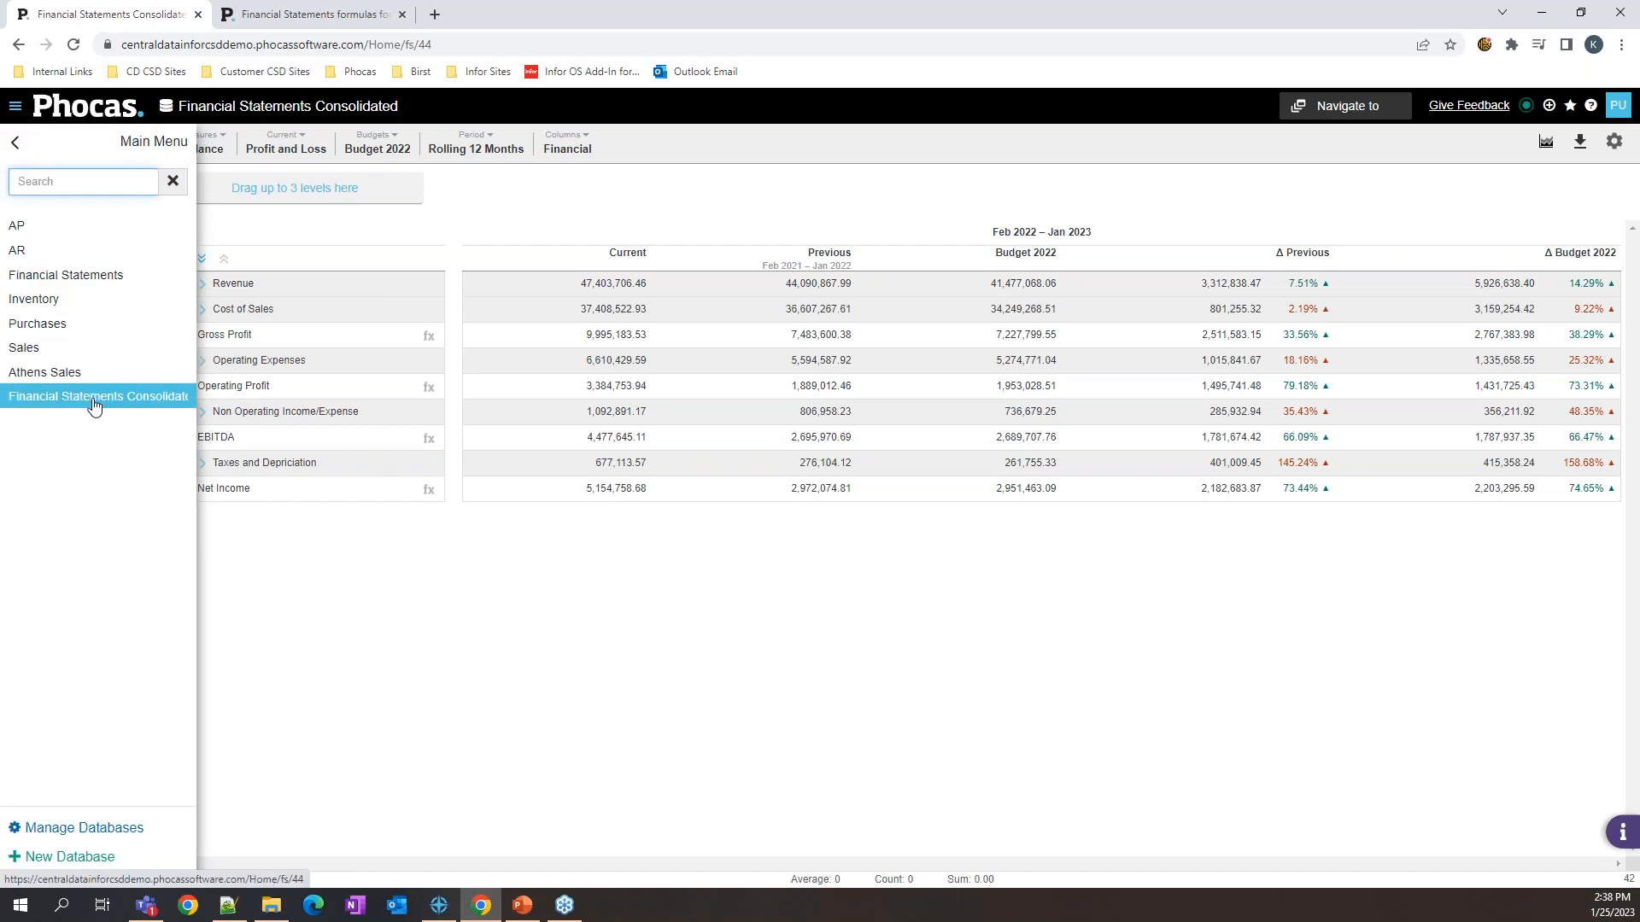
left_click(229, 283)
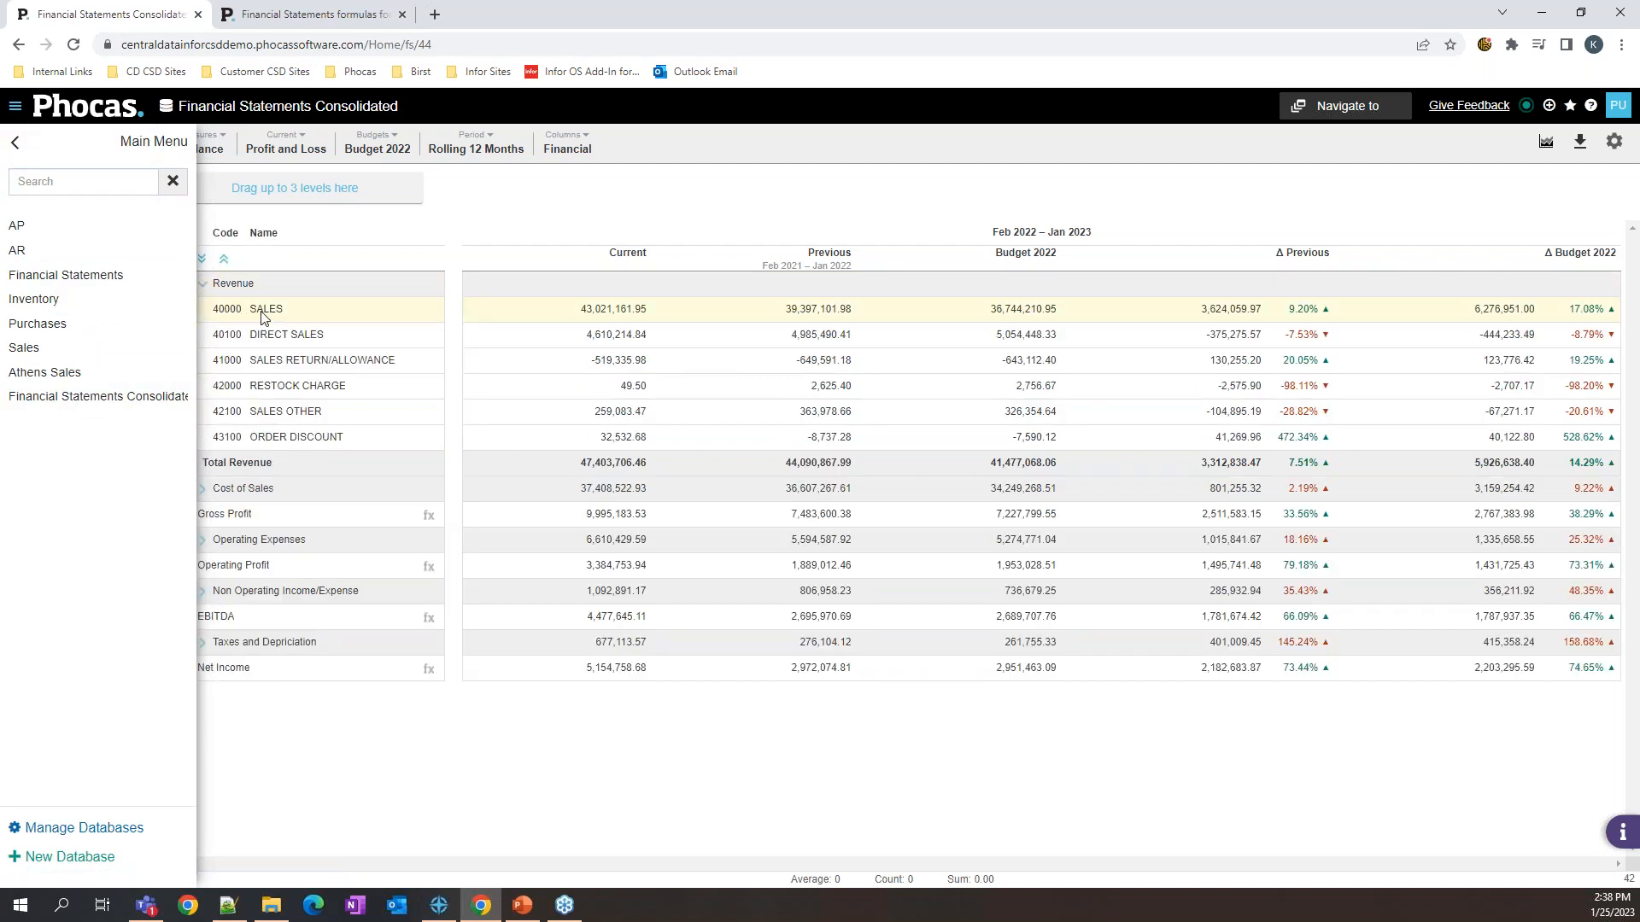
left_click(348, 222)
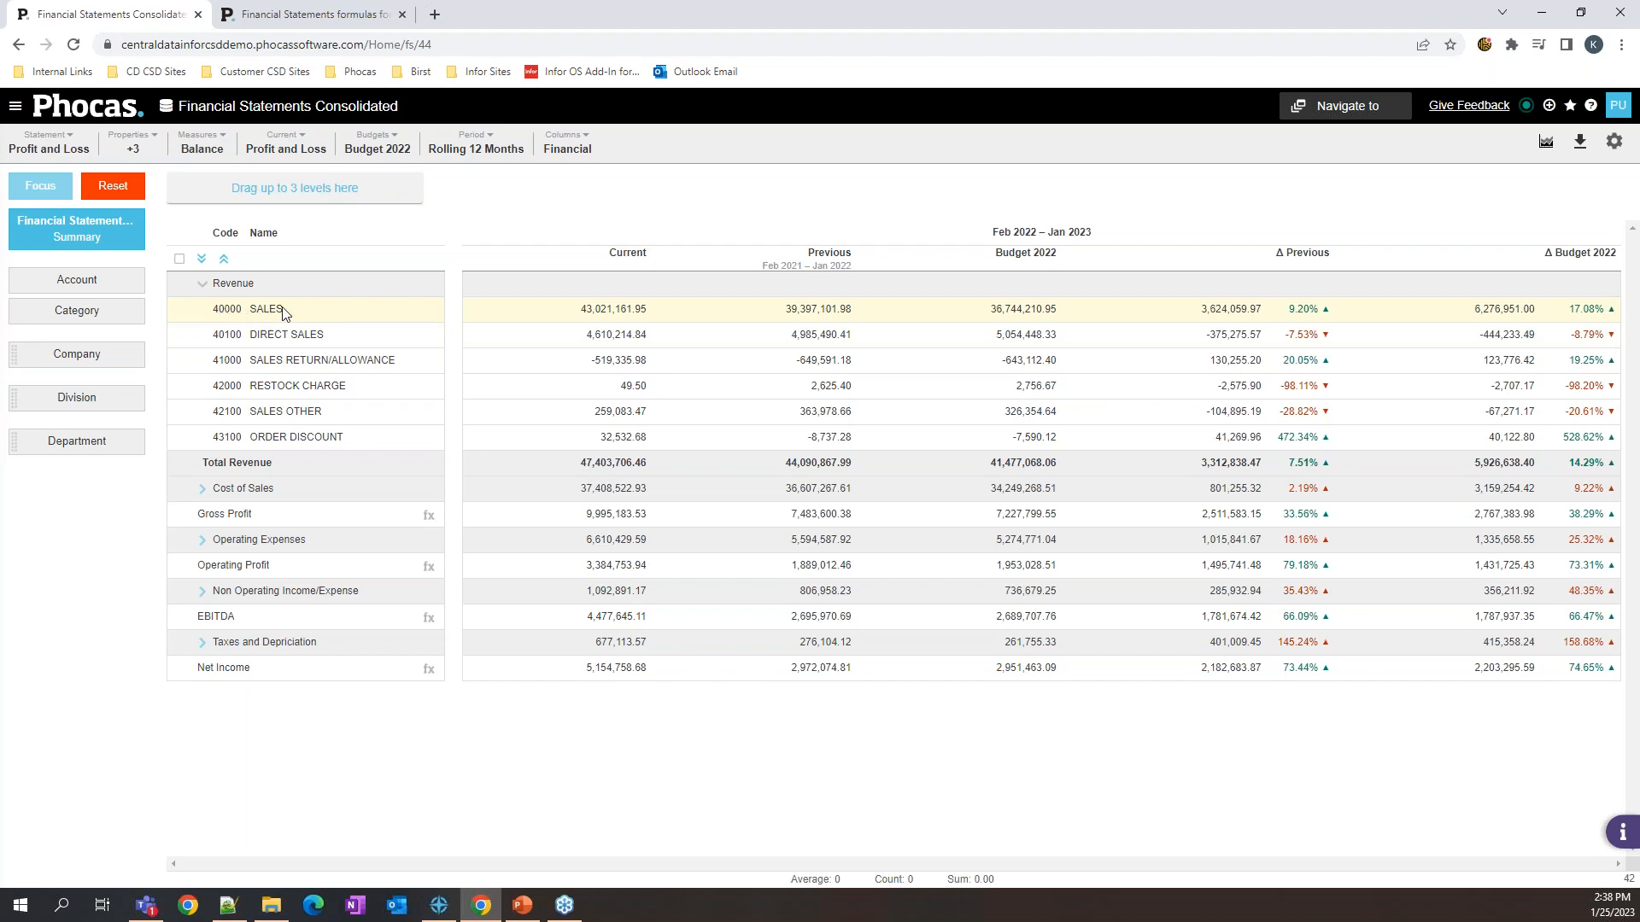
left_click(207, 493)
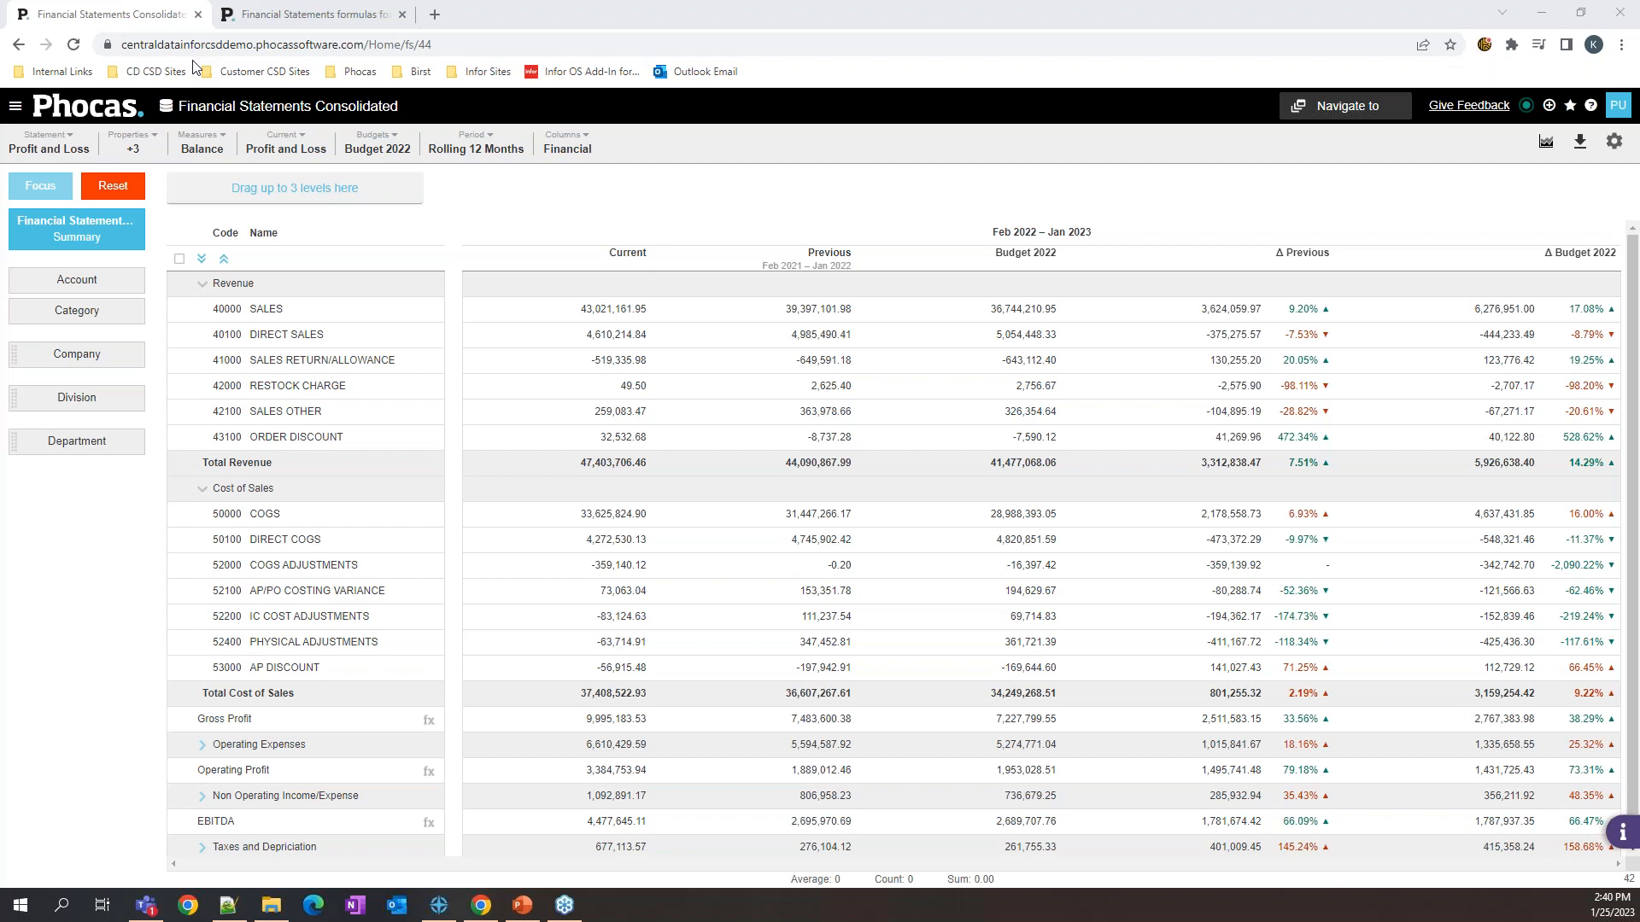
left_click(14, 105)
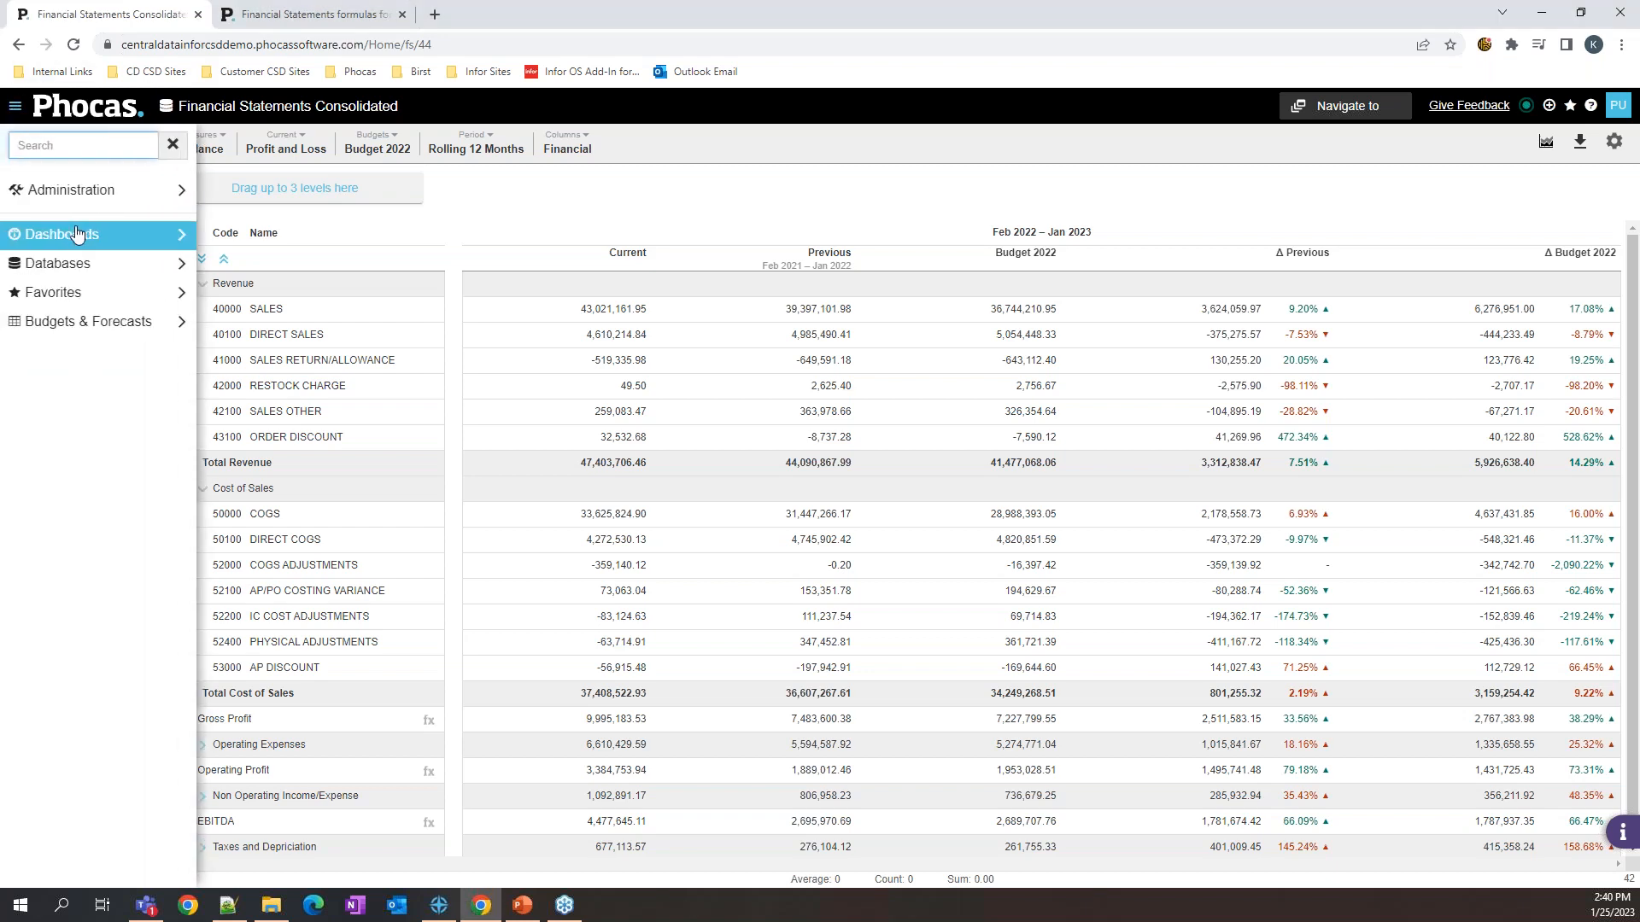
left_click(72, 265)
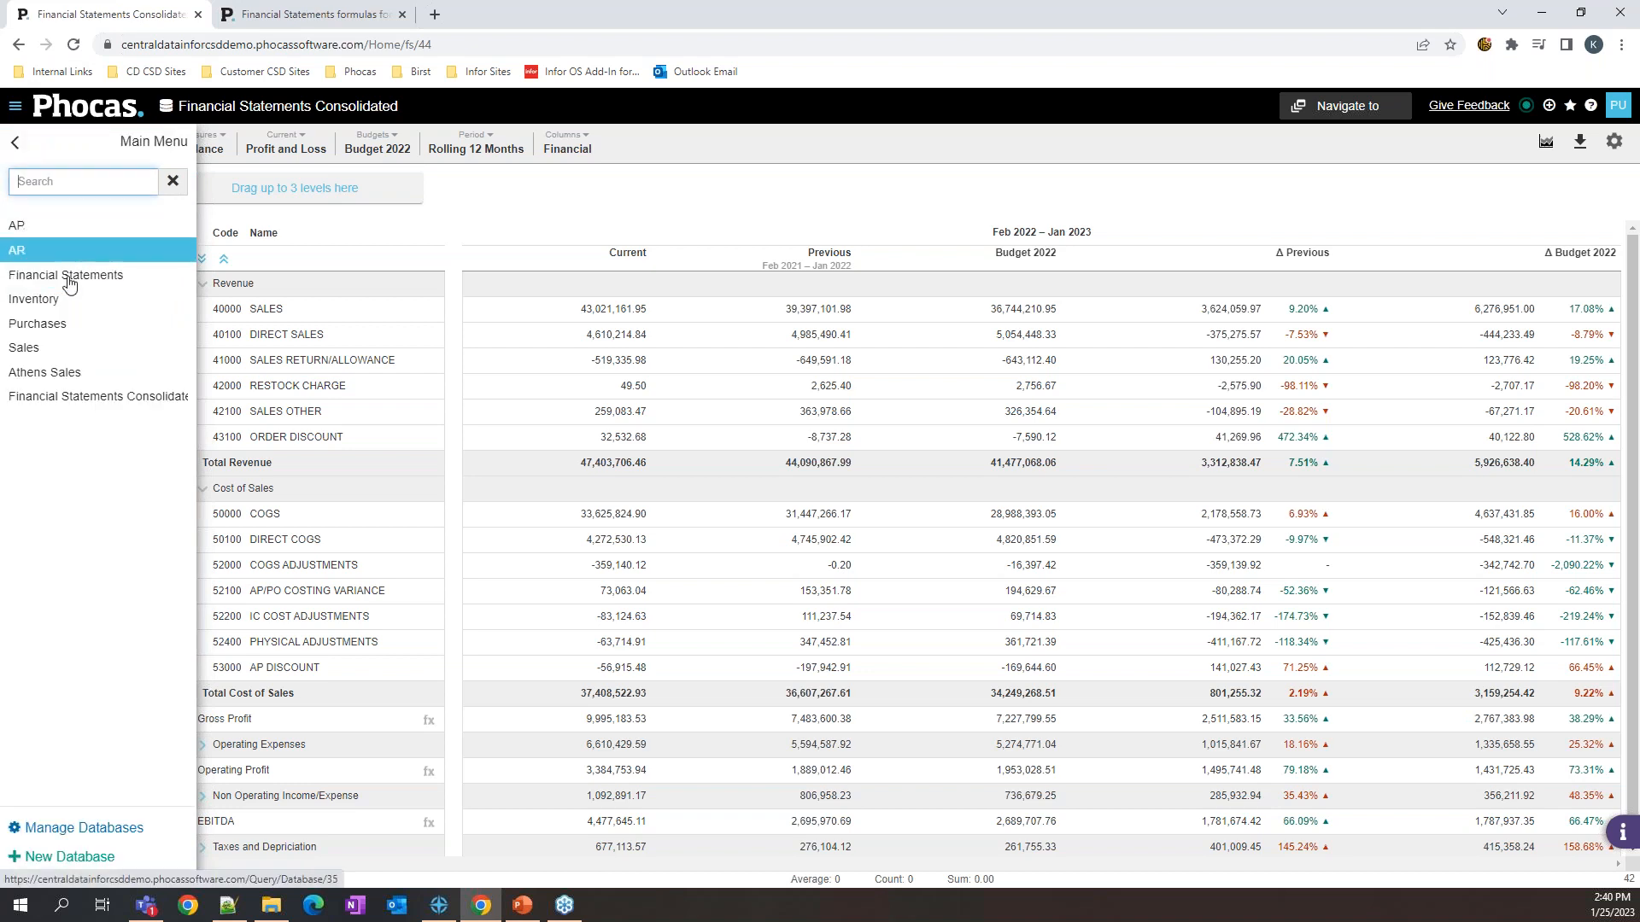
left_click(15, 143)
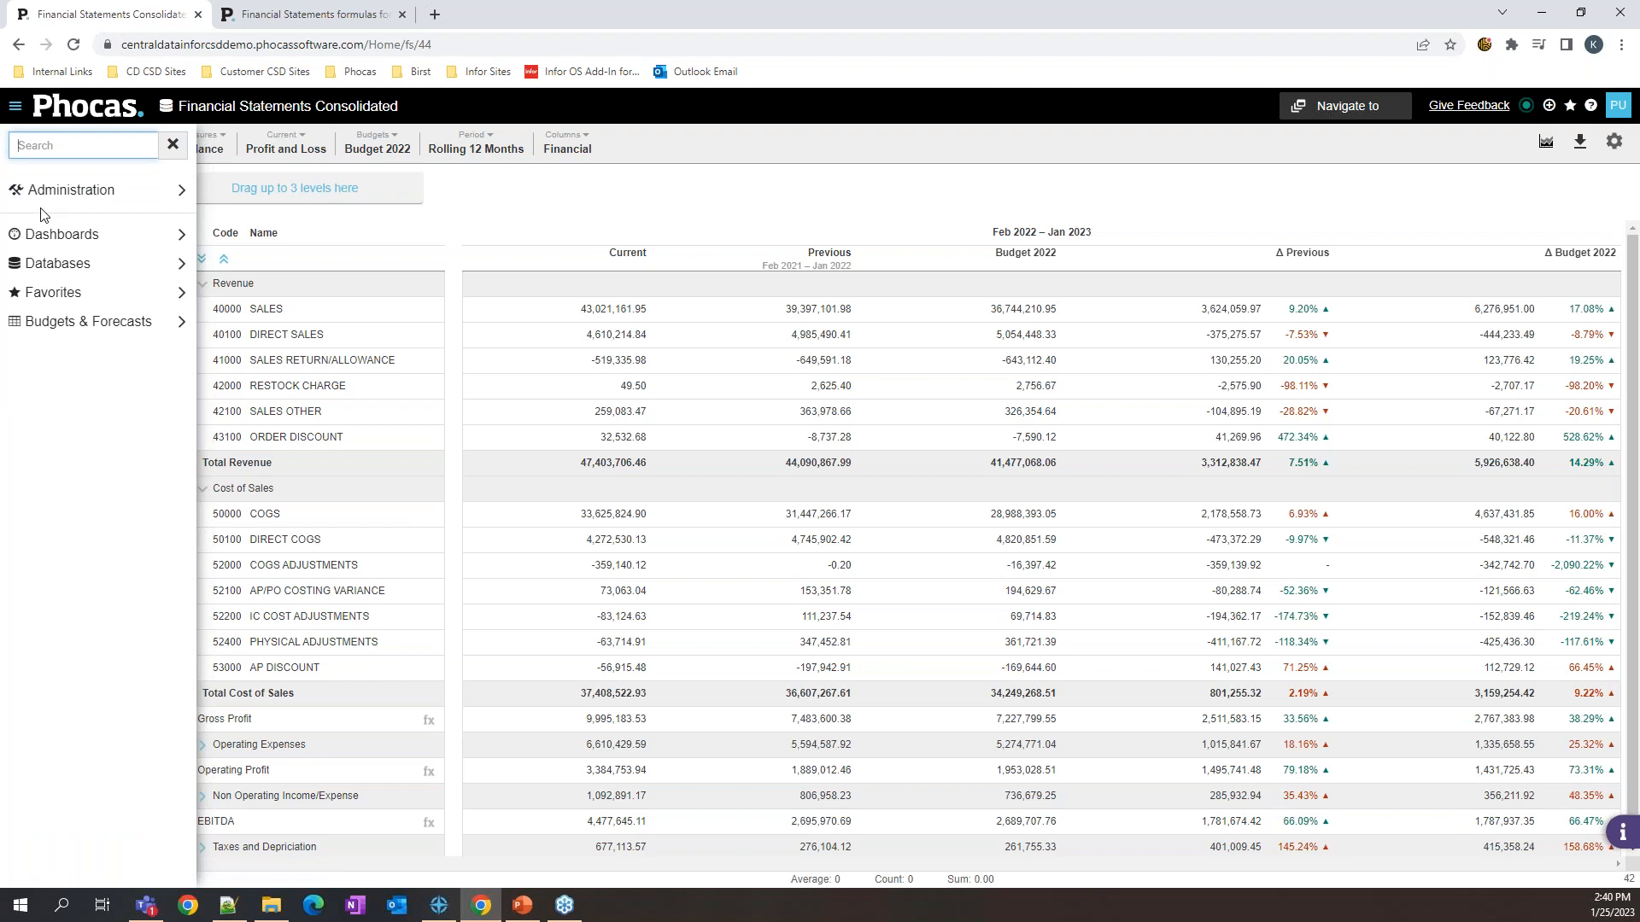
left_click(504, 212)
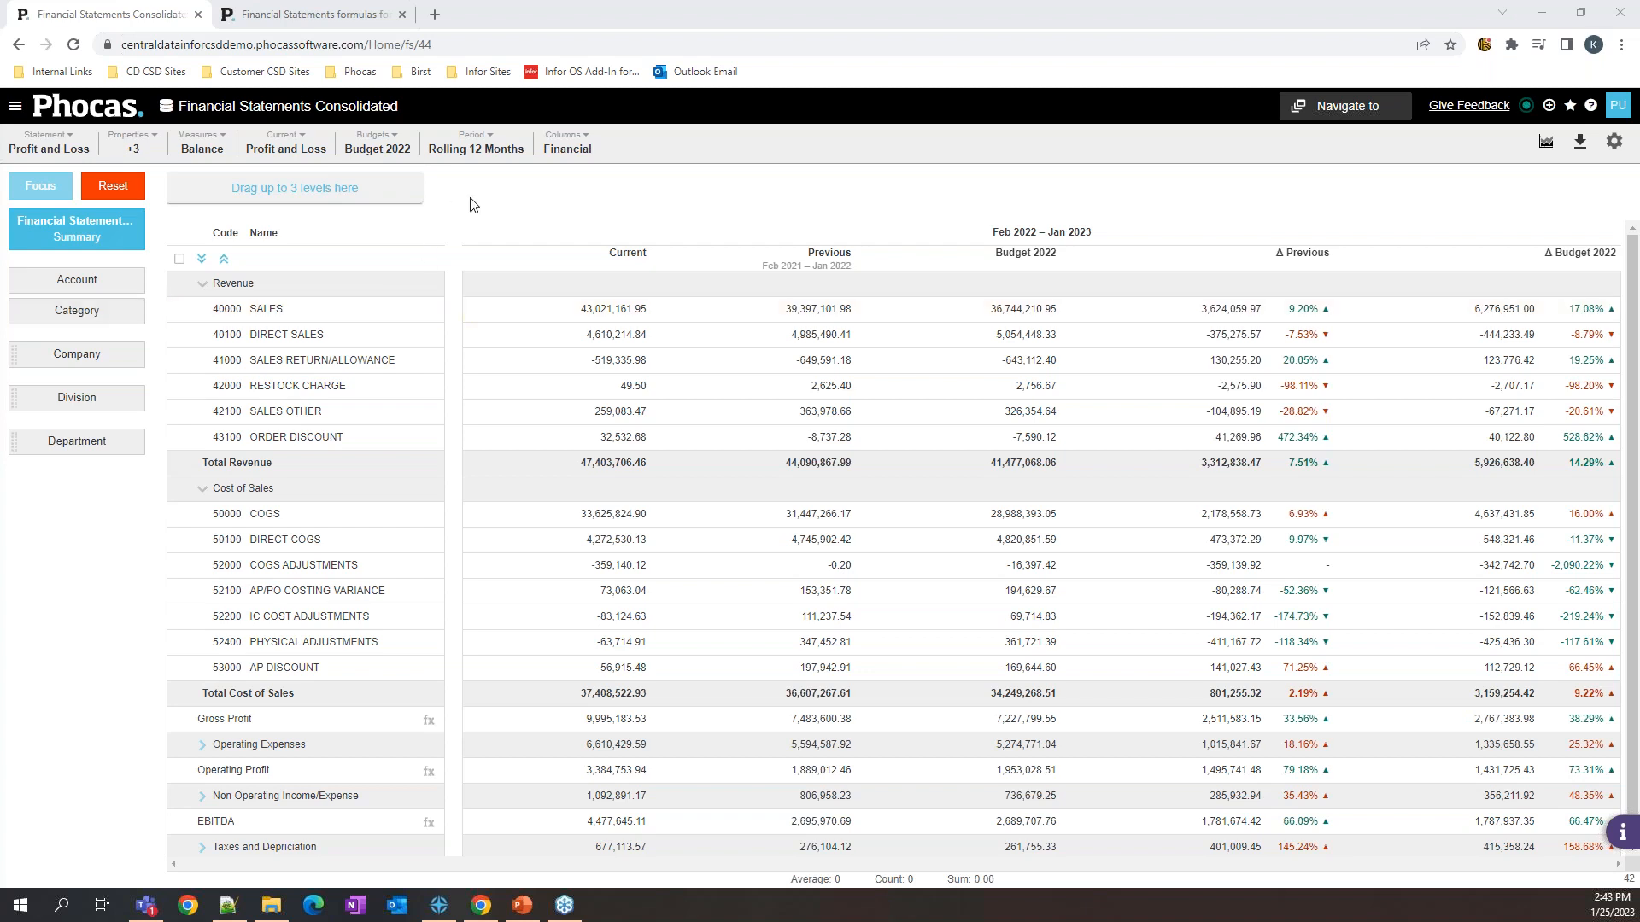
Step: Add a user-defined period to the consolidated statement and name it Custom Period
left_click(484, 156)
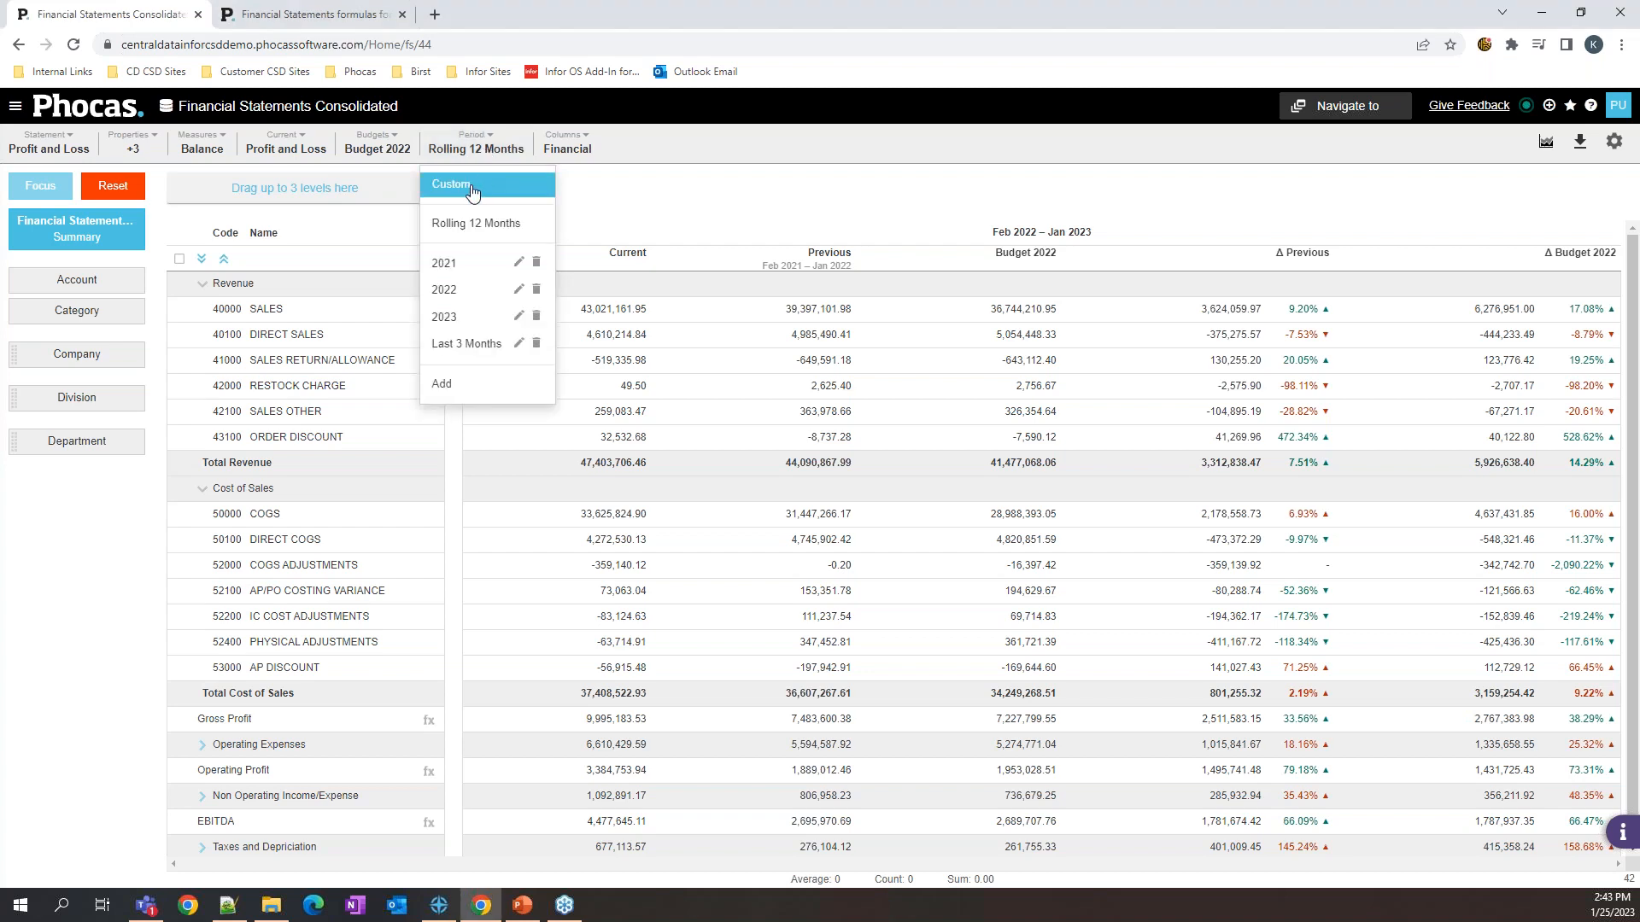
left_click(466, 383)
left_click(599, 295)
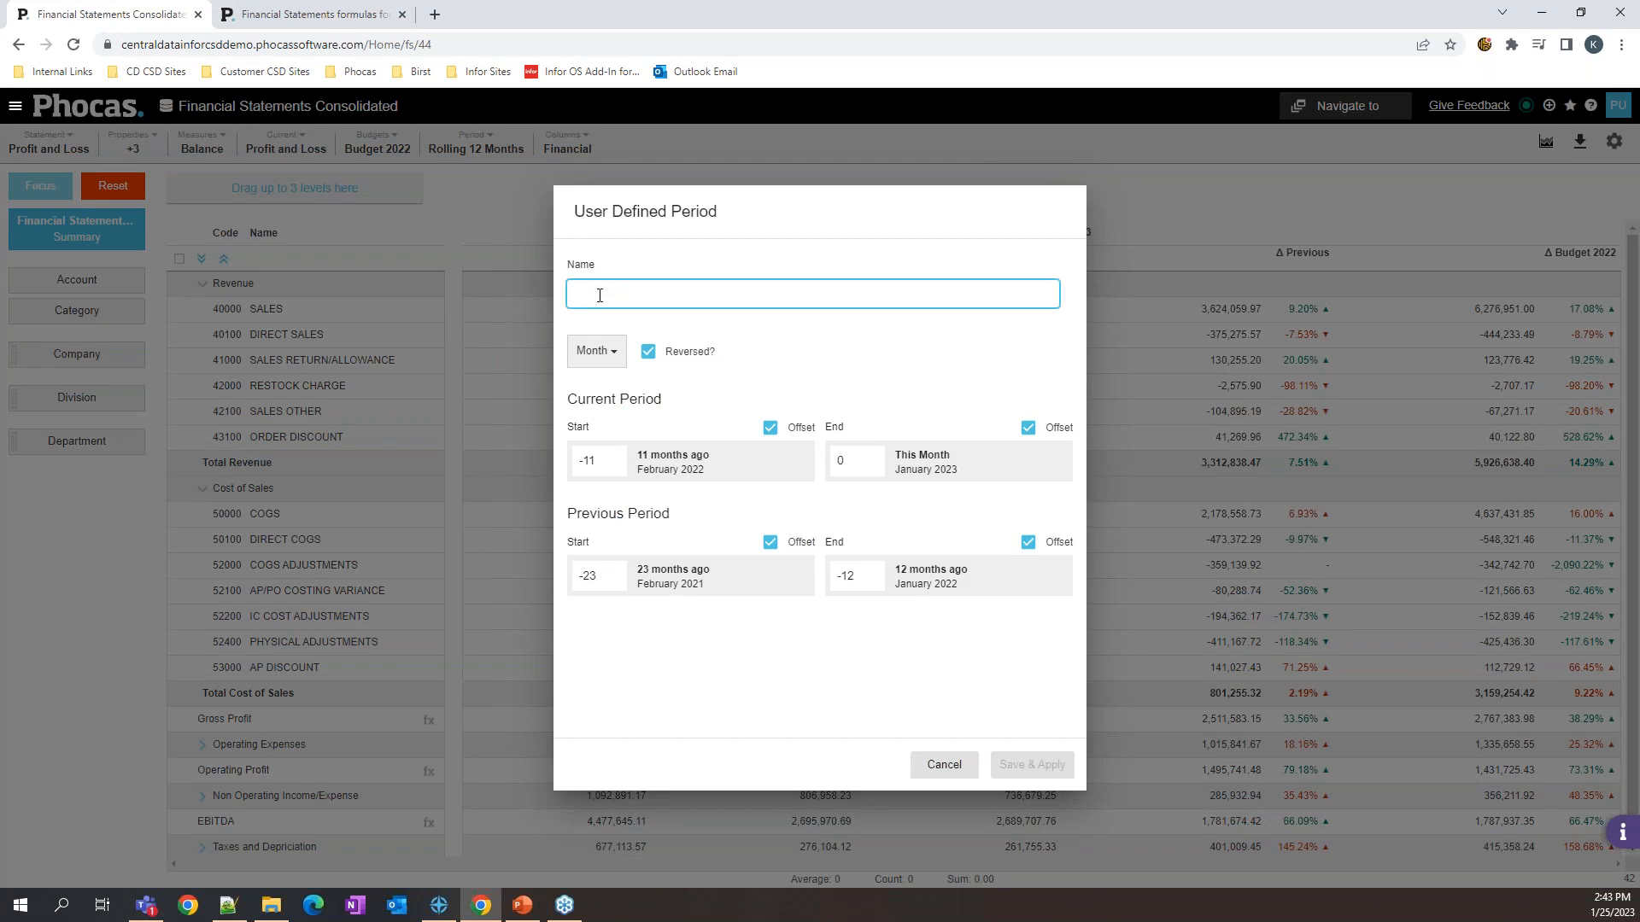
type("Custom PEriod")
key("Left")
key("Left")
key("Left")
key("Left")
key("BackSpace")
type("e")
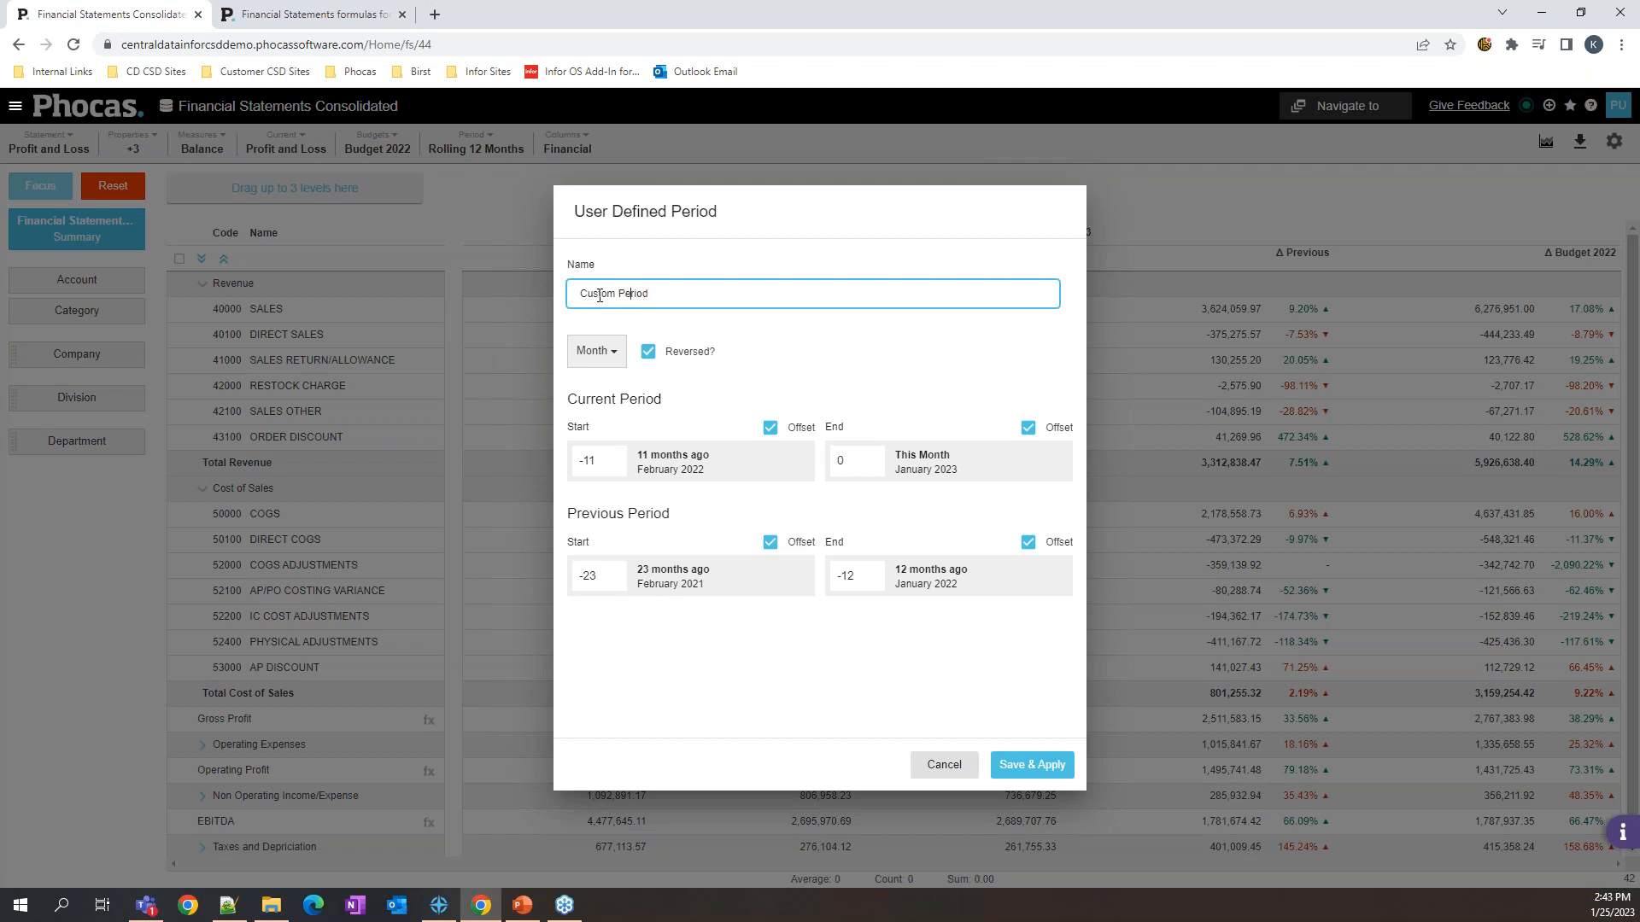
Step: Set the period's unit to Day and give the current period a fixed start date of 10/21/2021 instead of an offset
left_click(602, 354)
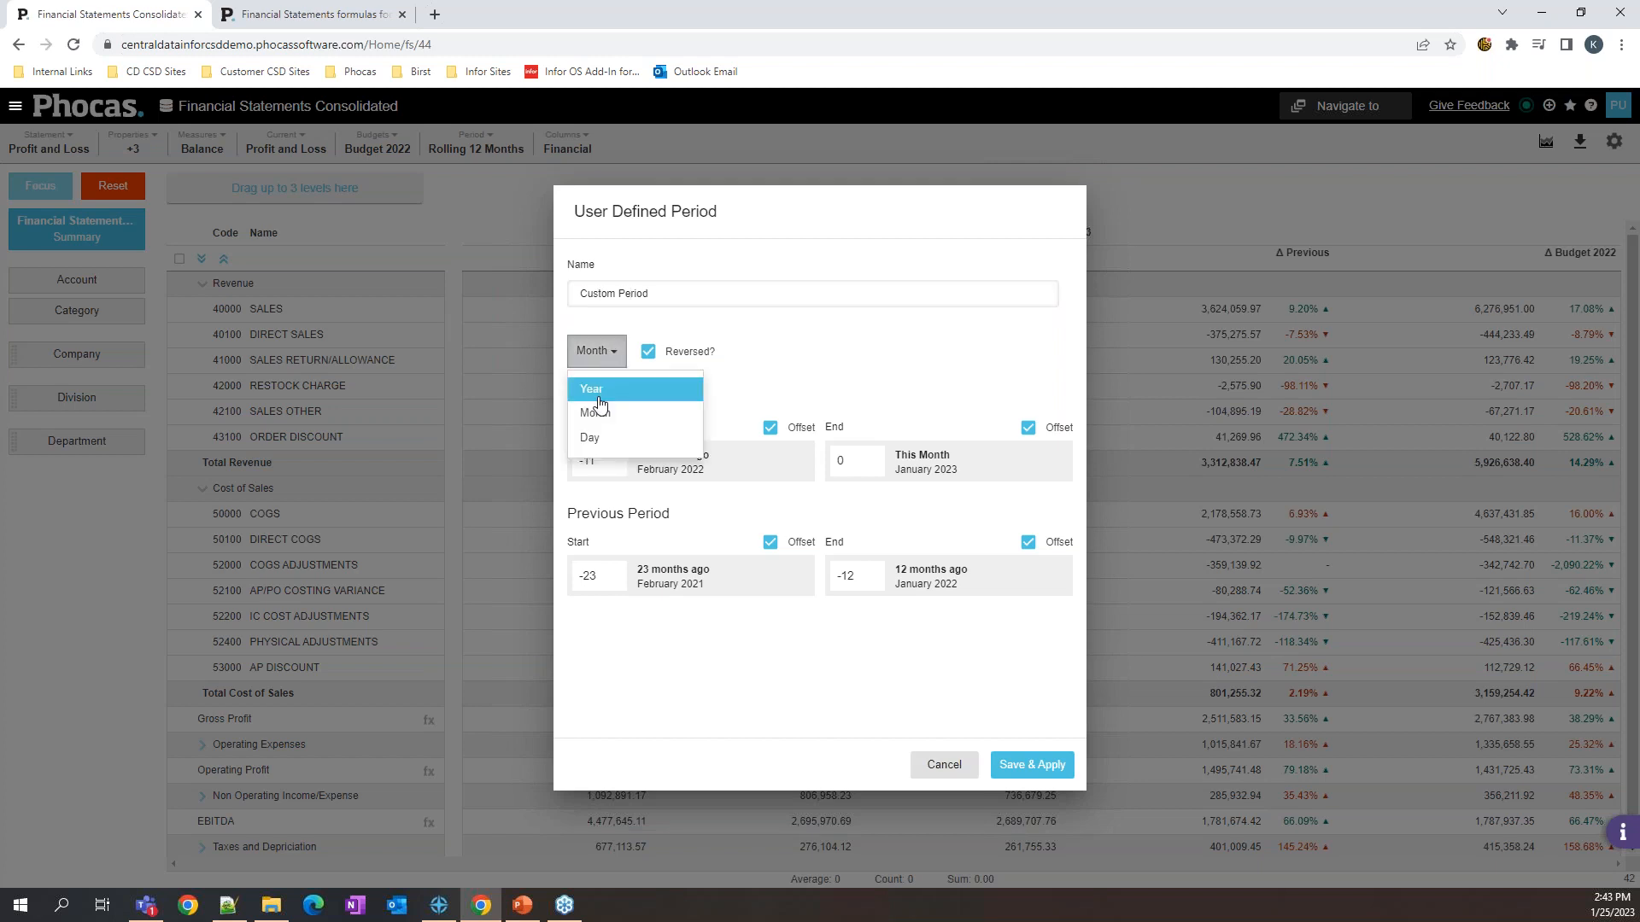
left_click(599, 438)
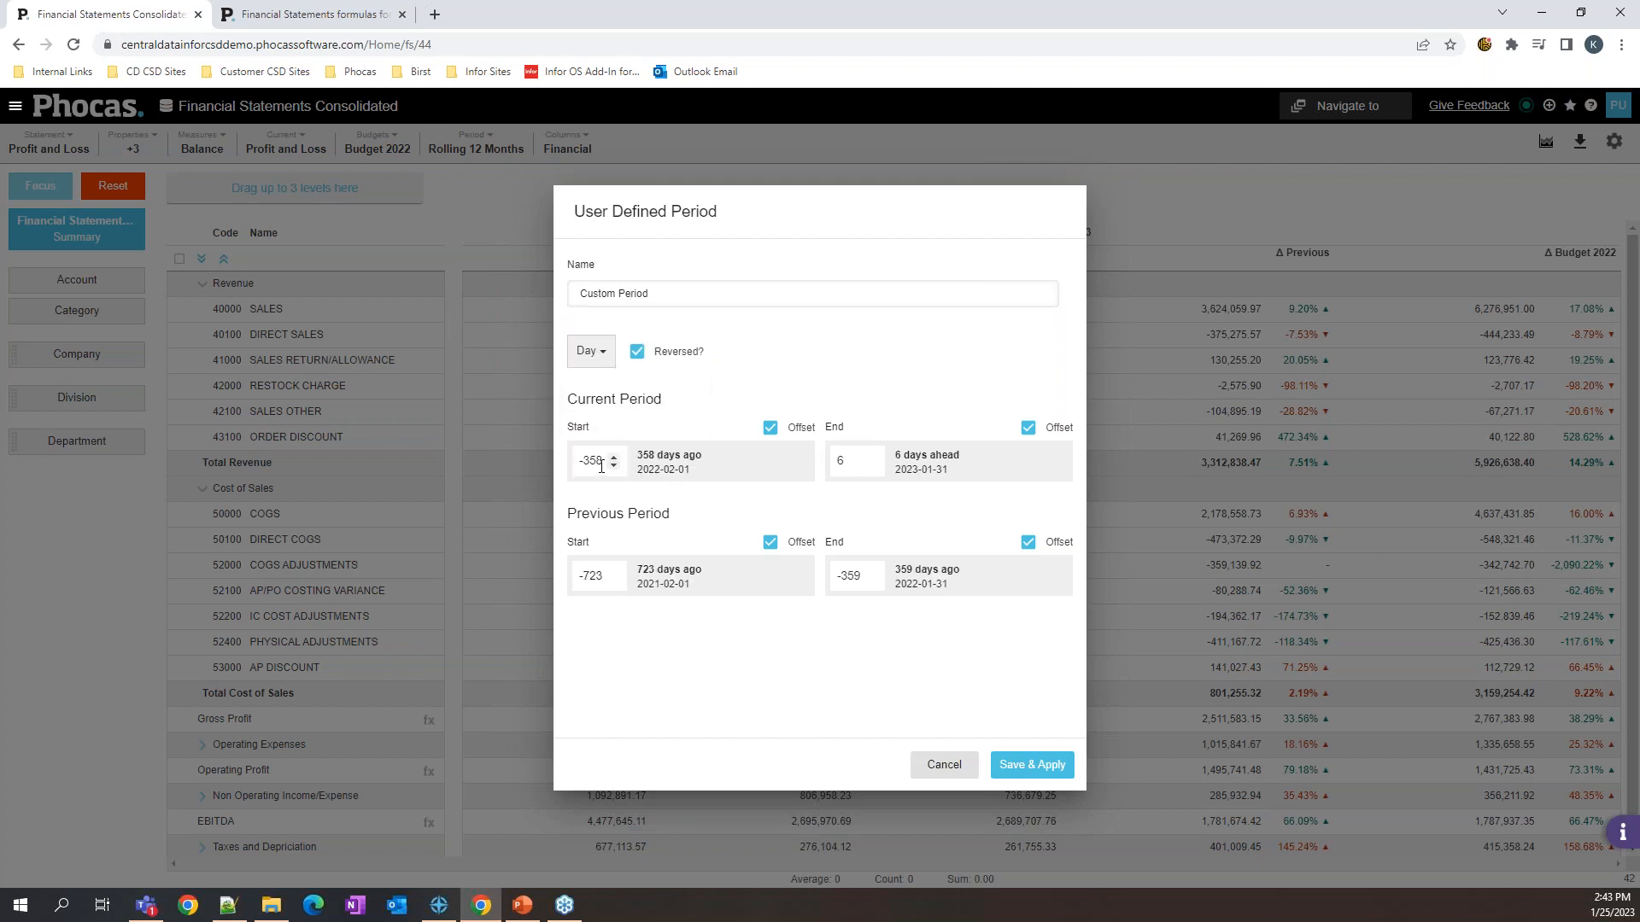
left_click(770, 427)
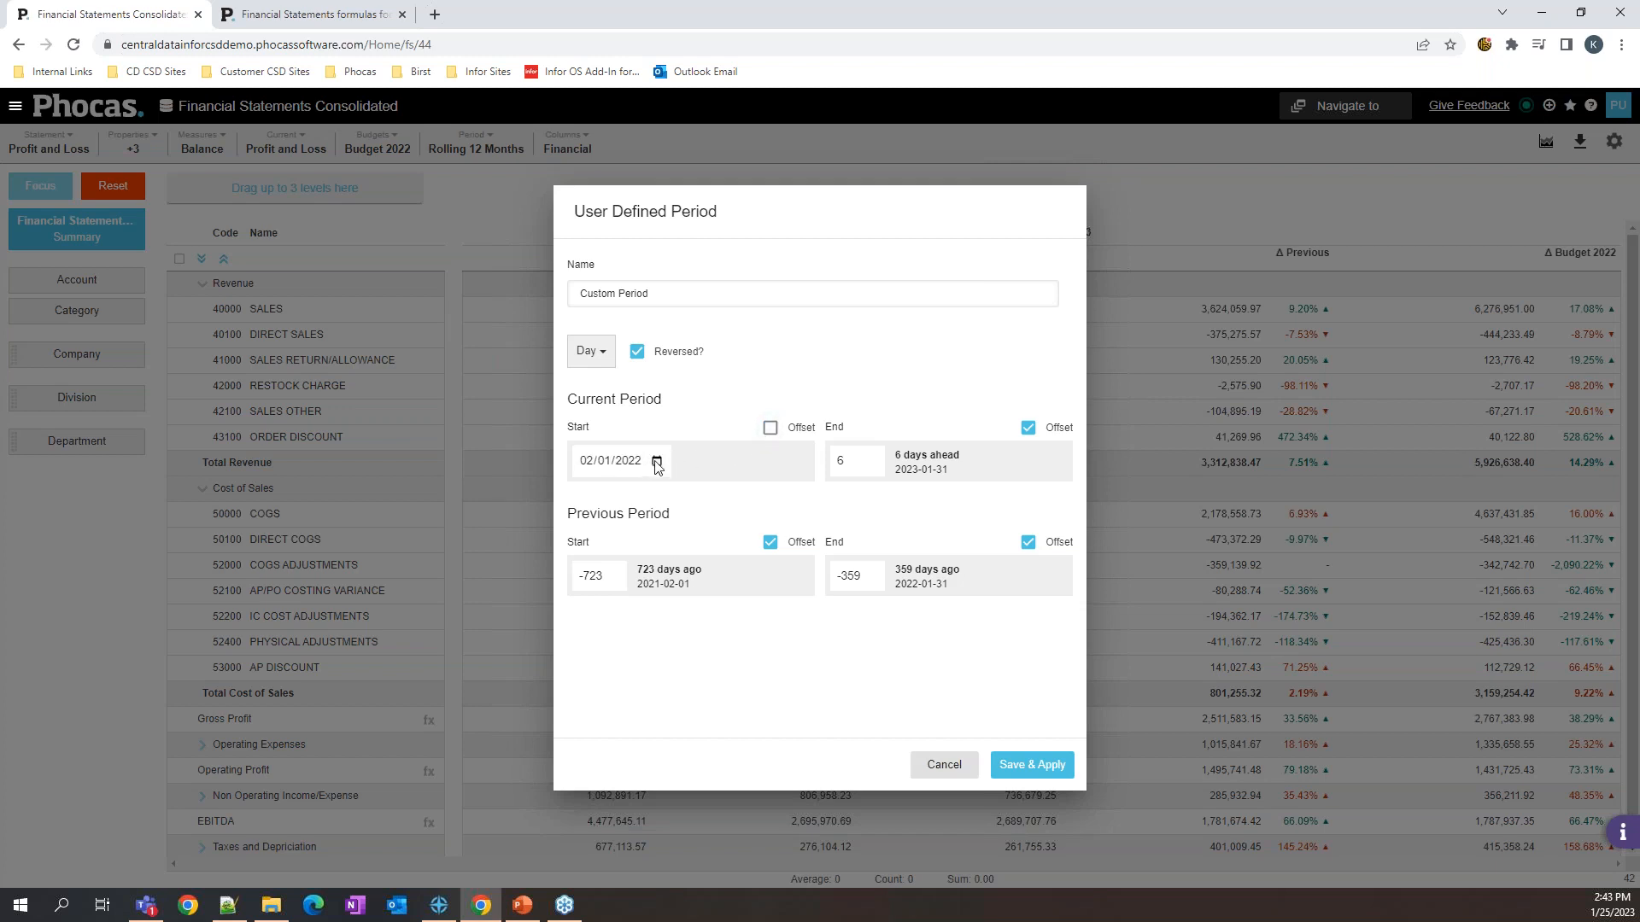
left_click(657, 461)
left_click(737, 499)
left_click(710, 498)
left_click(709, 498)
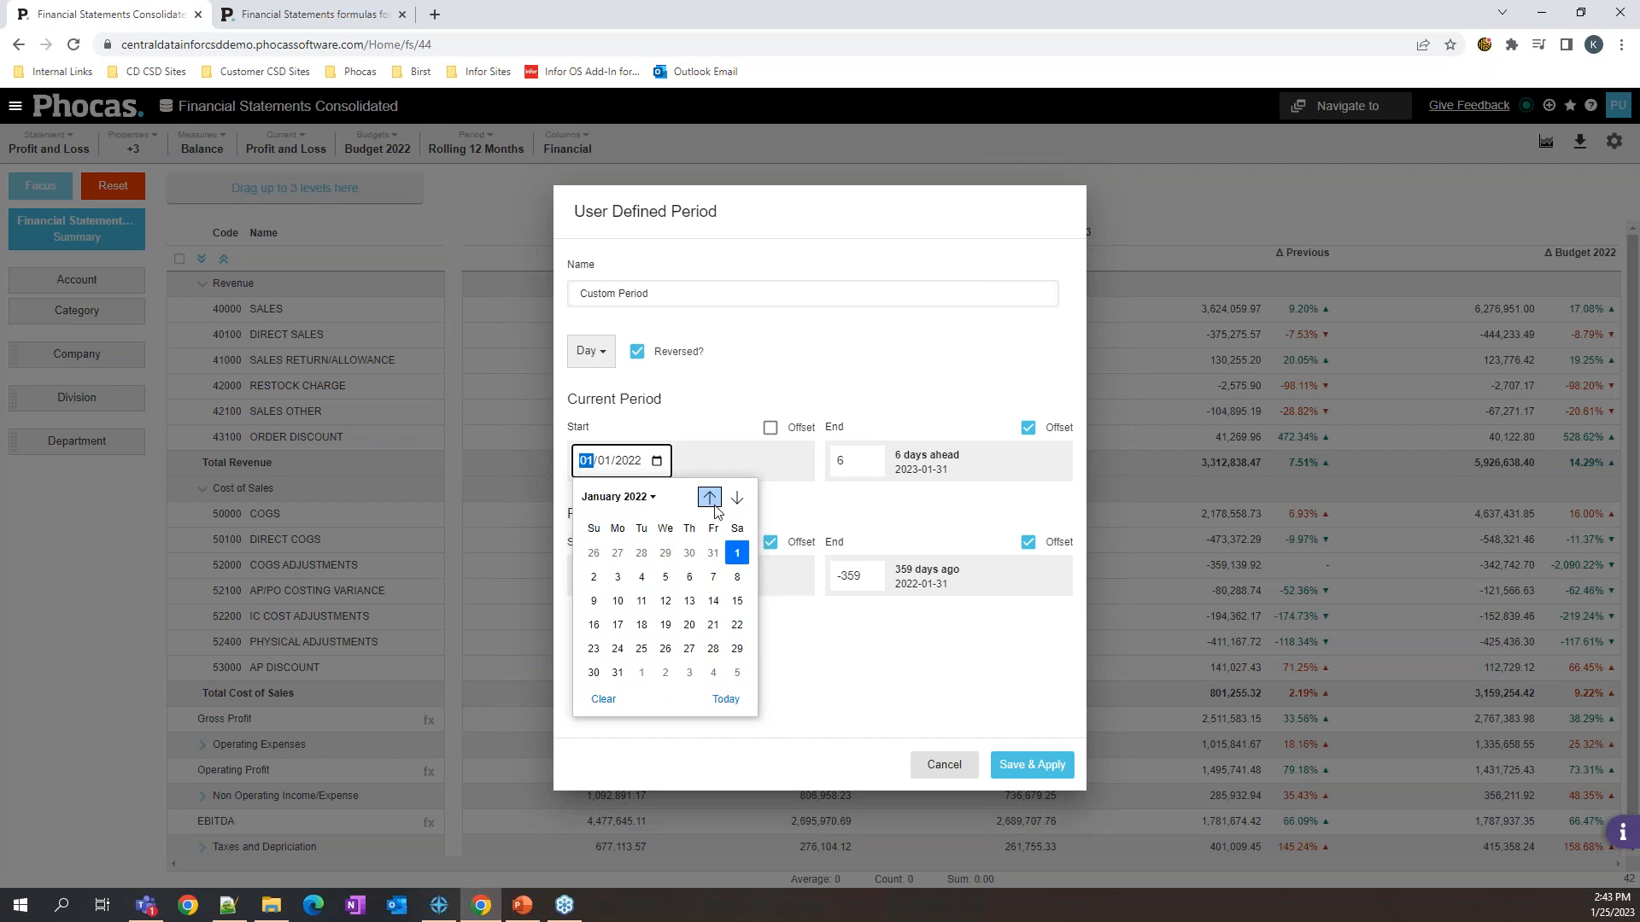
left_click(737, 553)
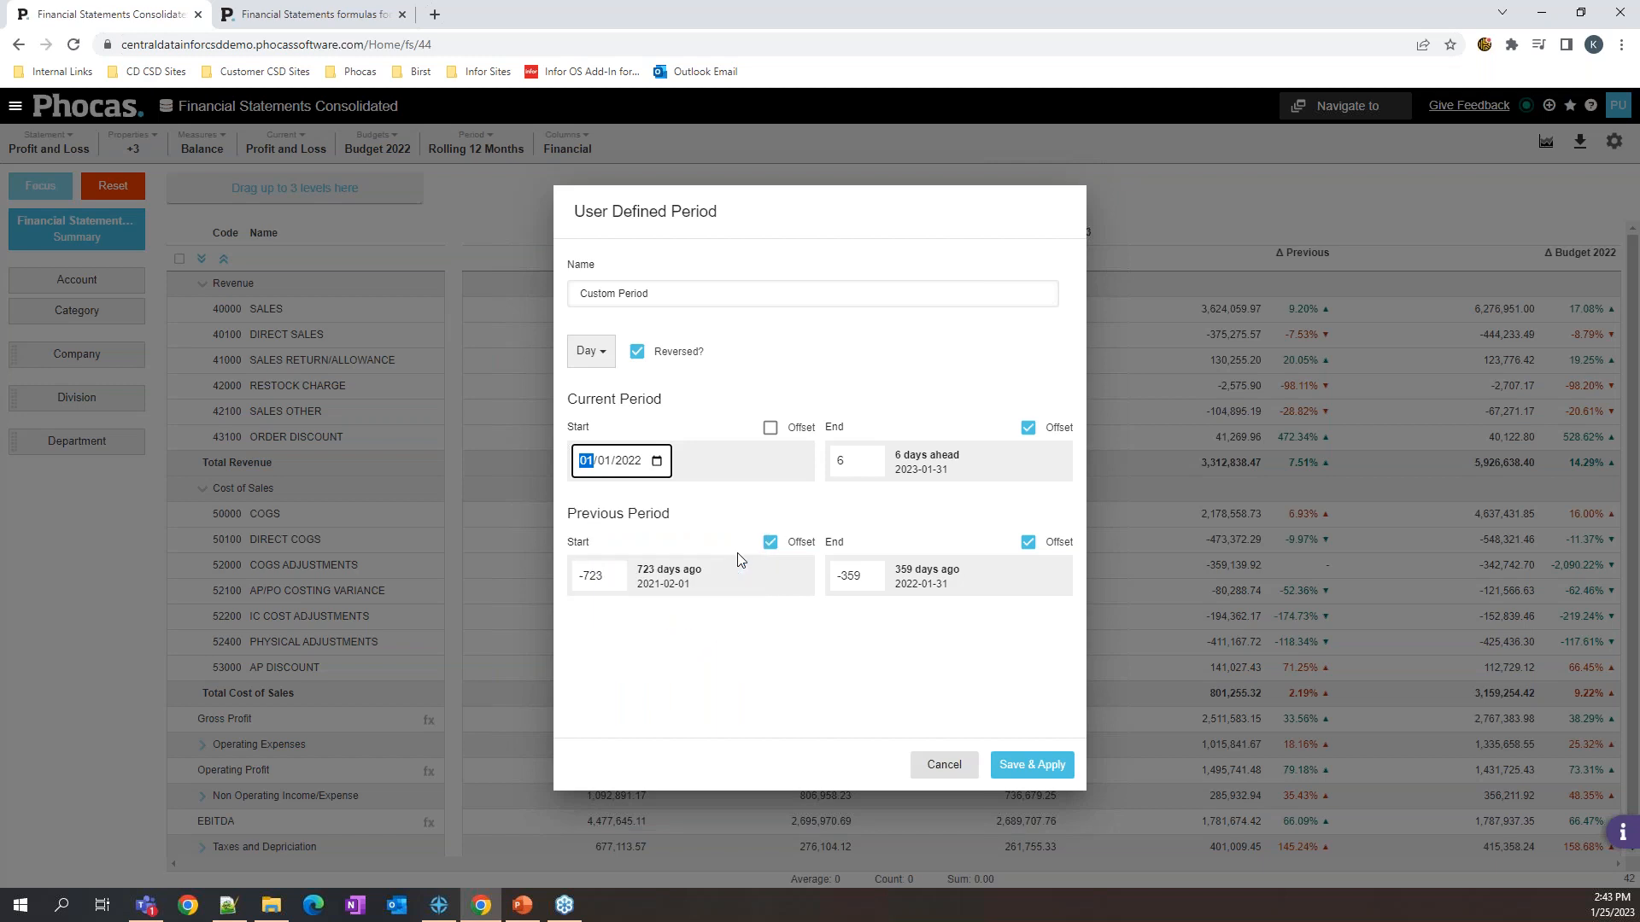
left_click(656, 462)
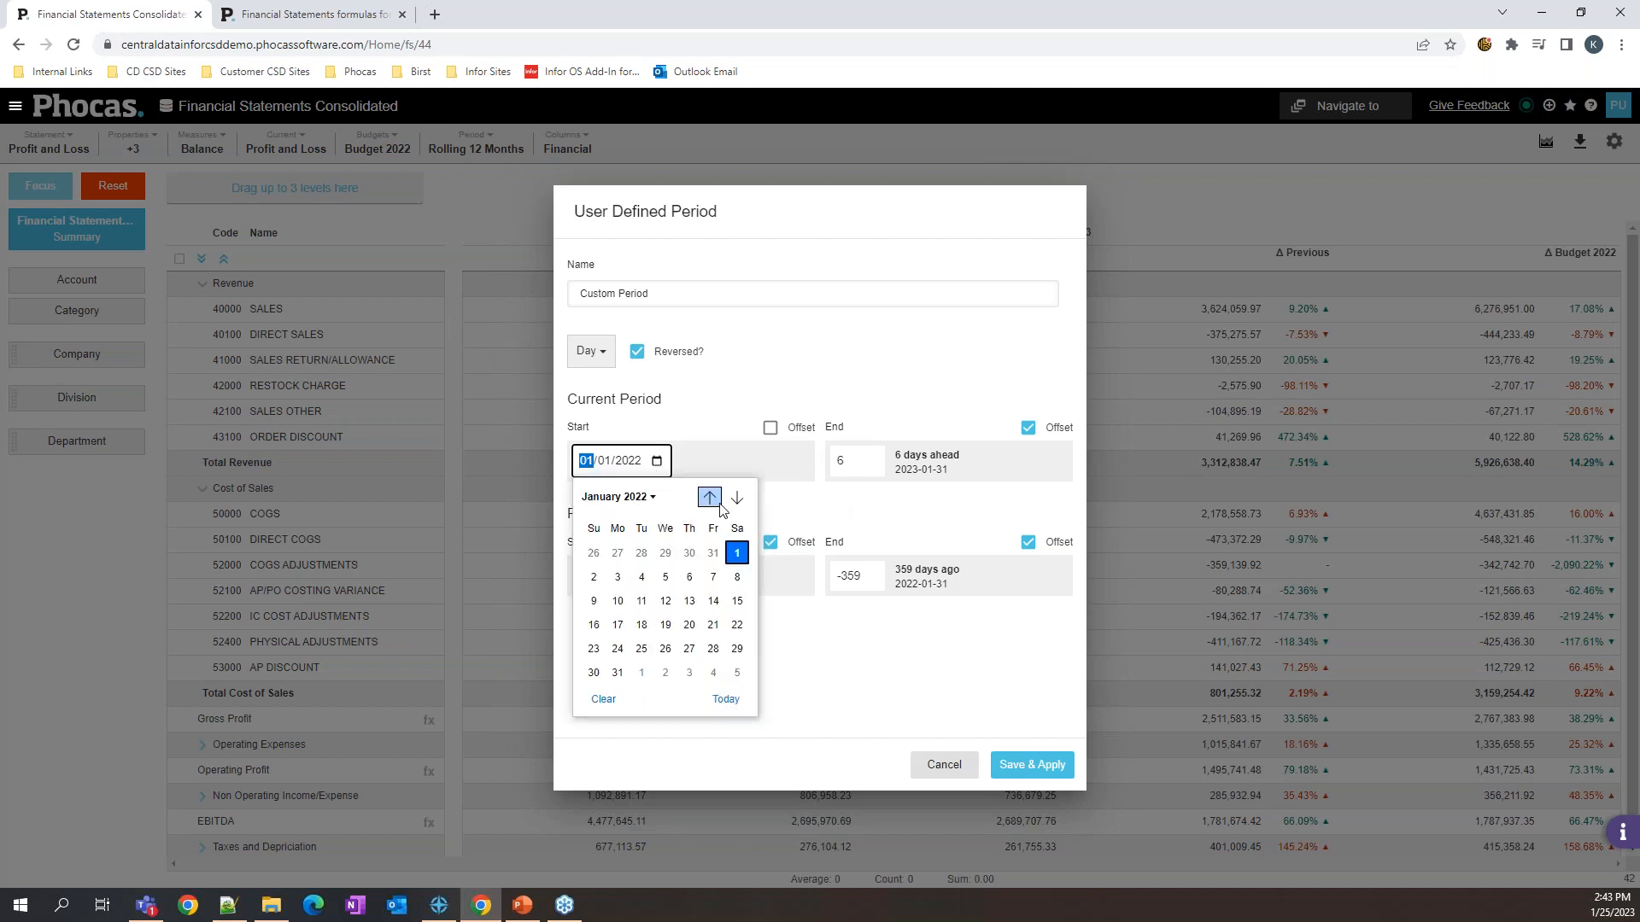
left_click(711, 500)
left_click(711, 501)
left_click(711, 501)
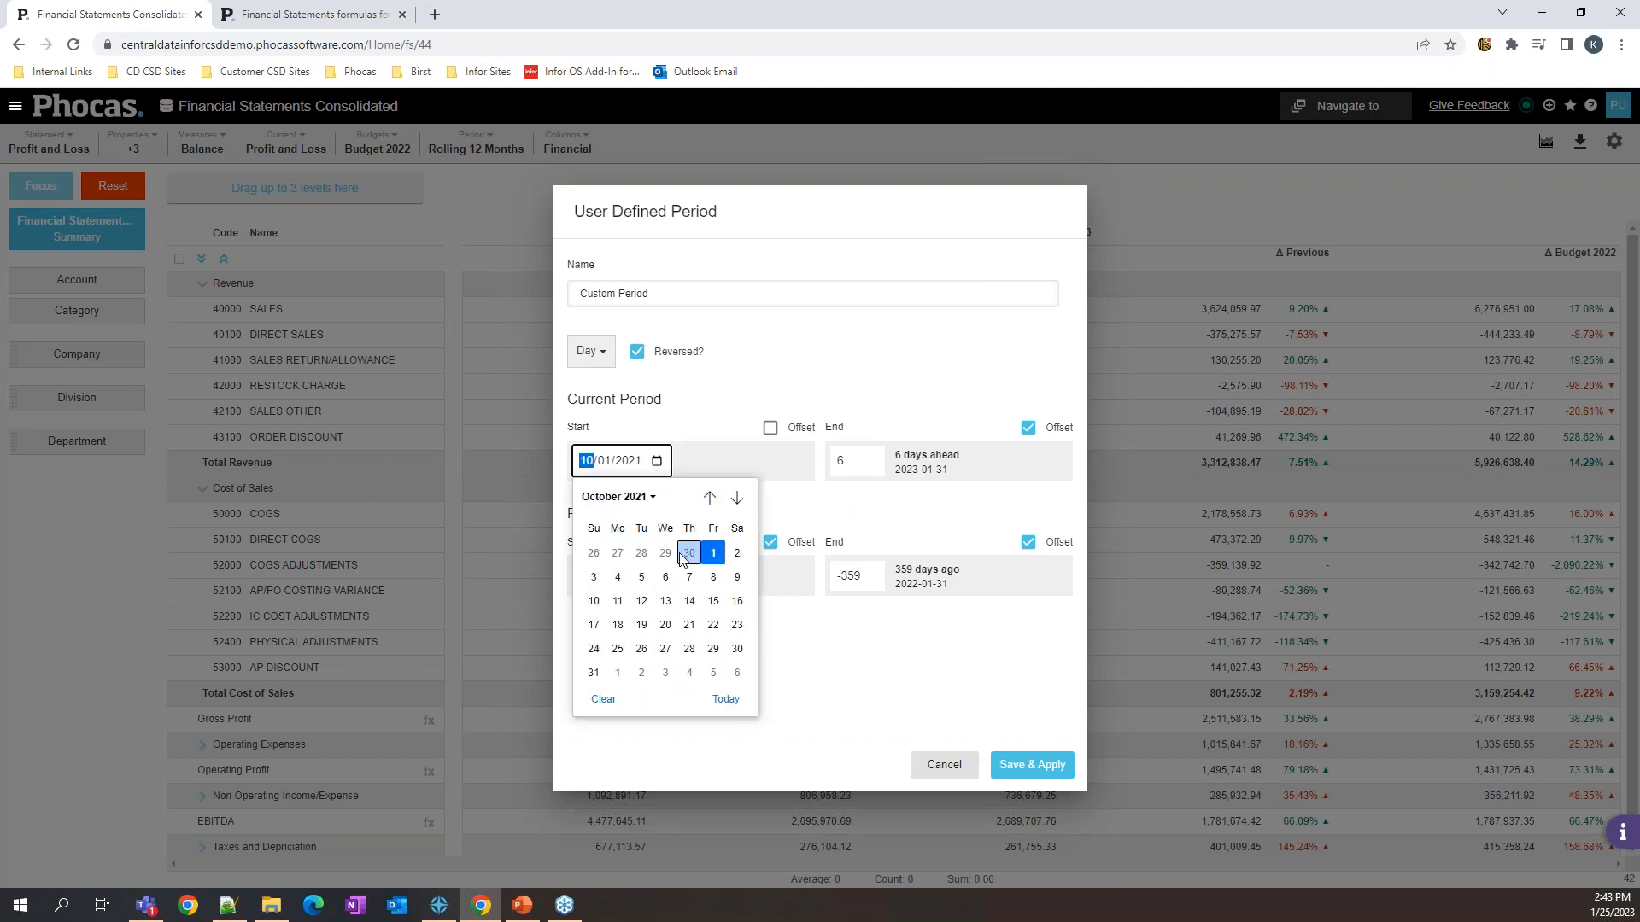
left_click(715, 636)
Step: Give the current period a fixed end date of 12/21/2022 instead of an offset, and save and apply the custom period
left_click(1028, 429)
left_click(913, 468)
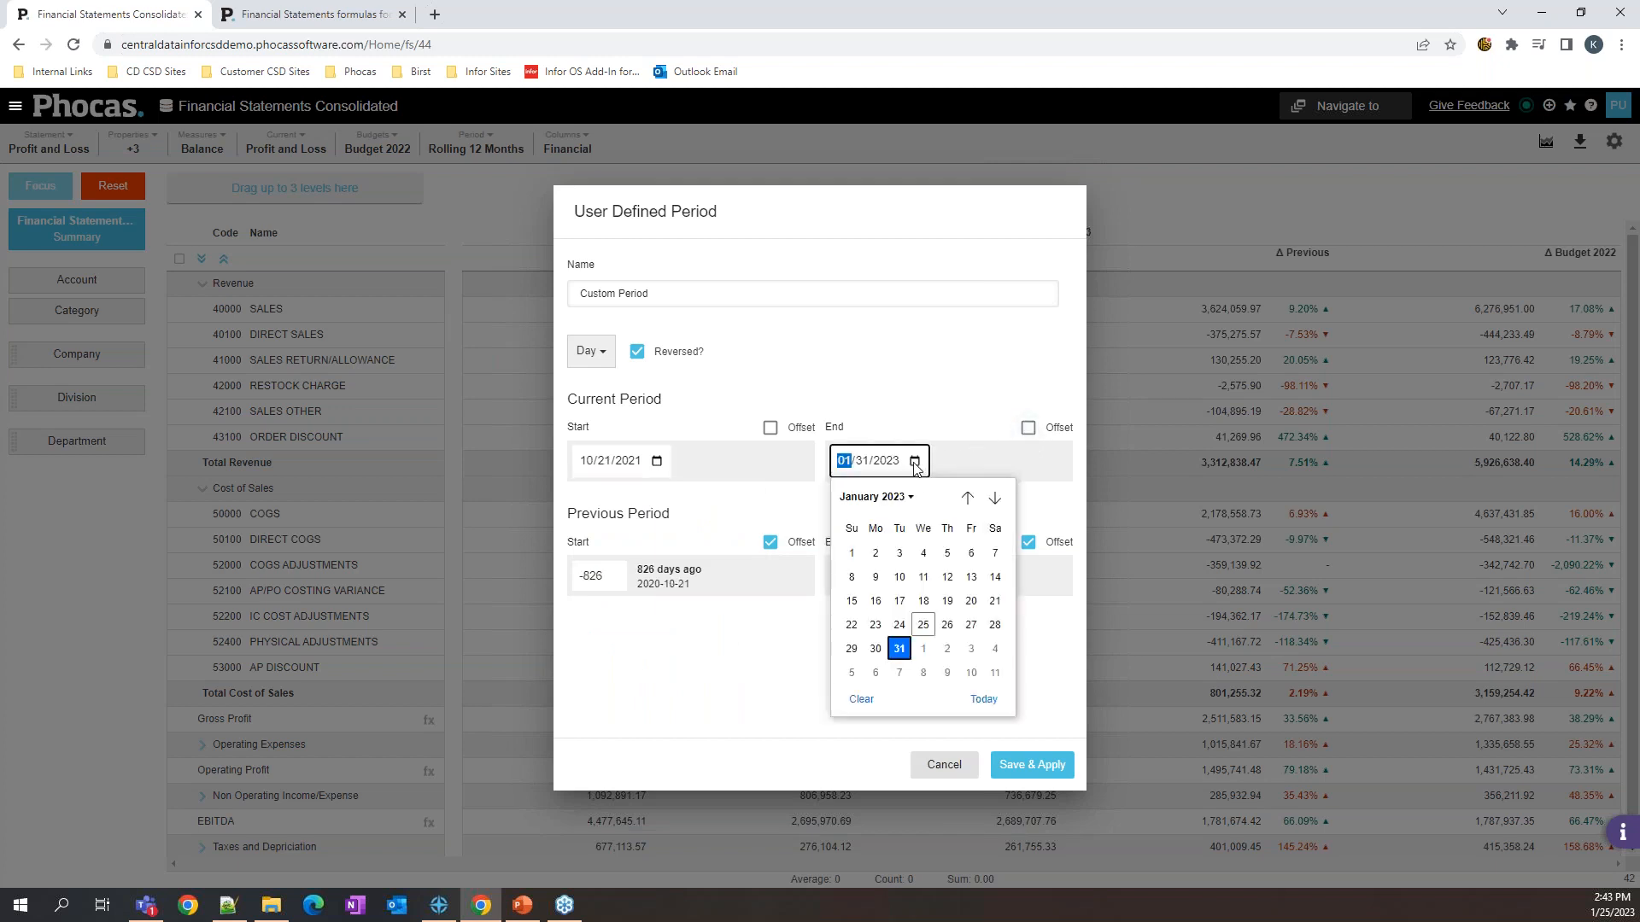
key("Up")
left_click(976, 503)
left_click(975, 503)
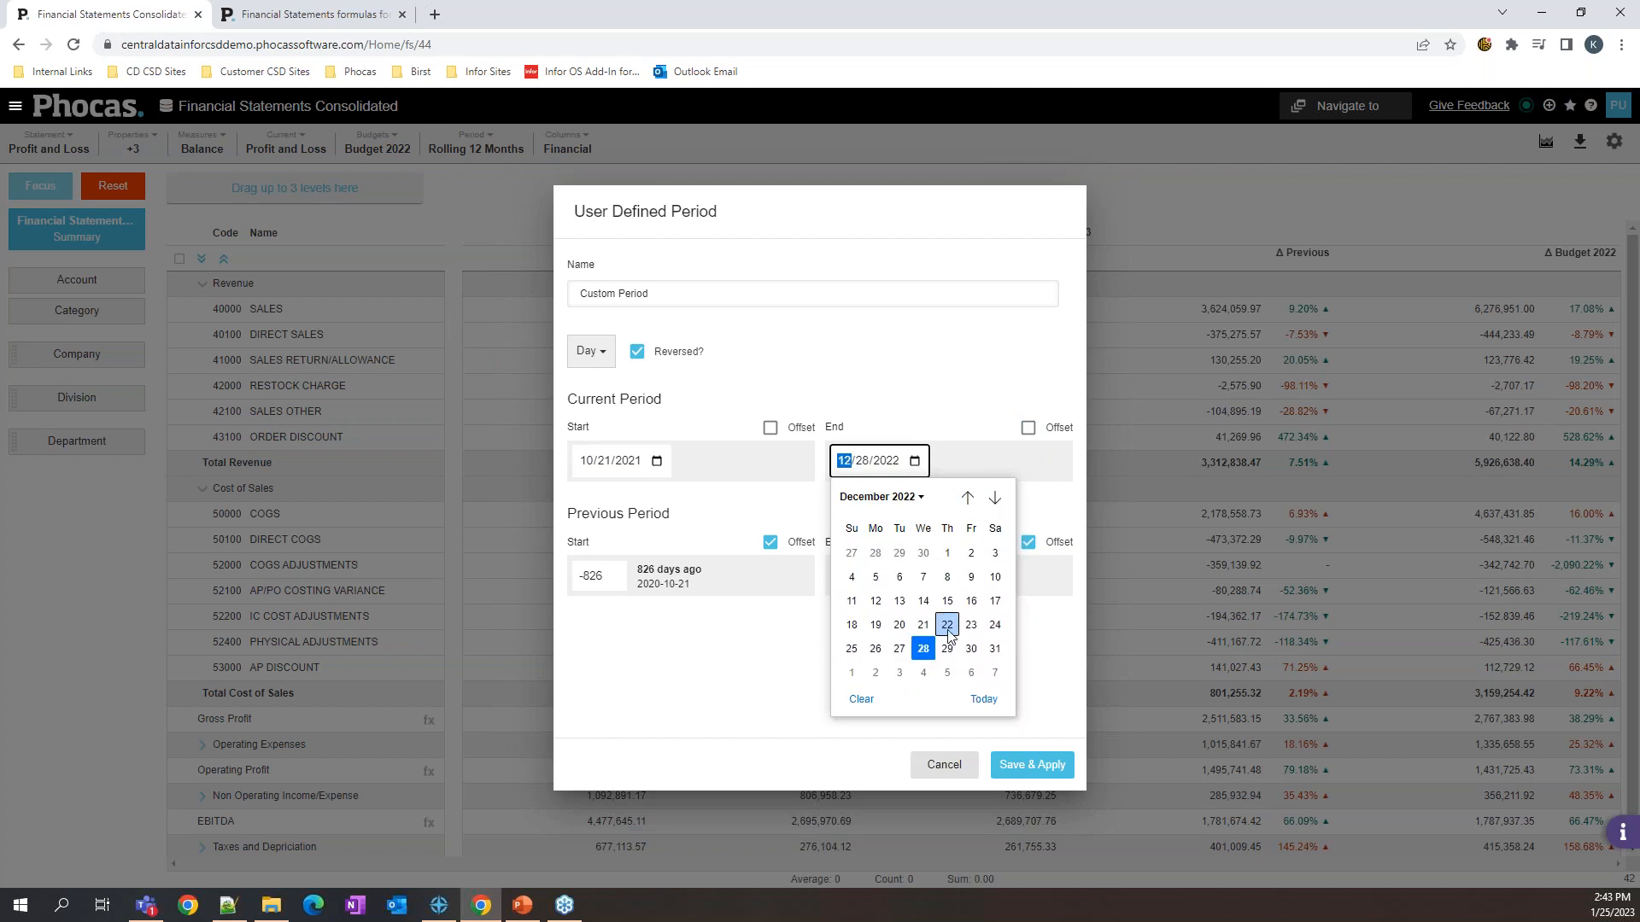
left_click(948, 625)
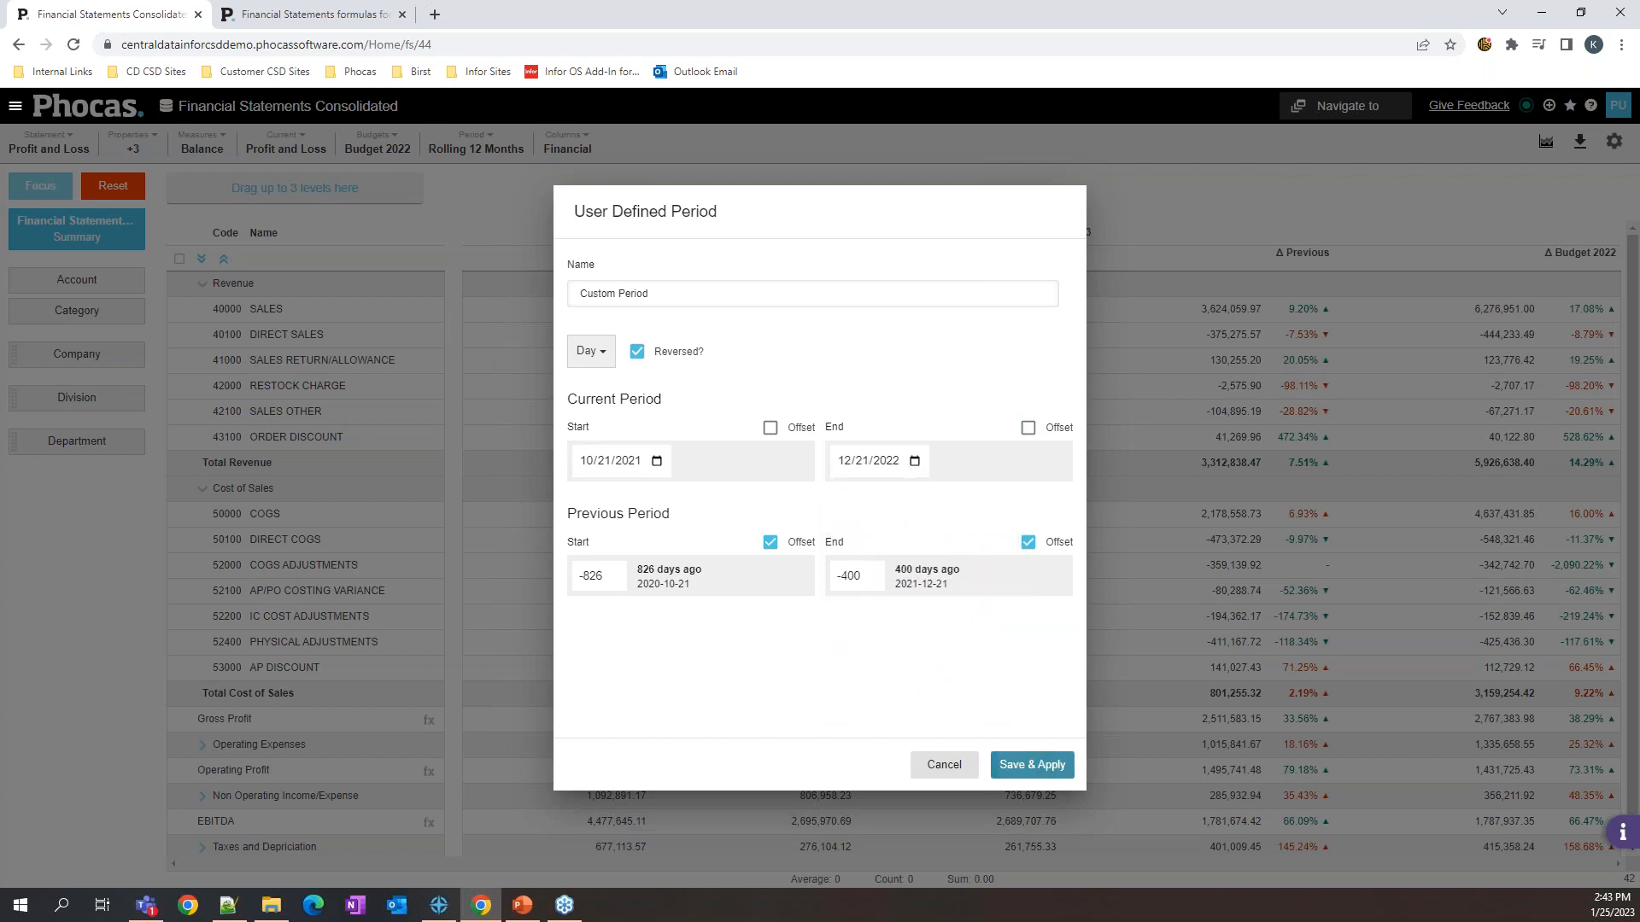
left_click(1048, 765)
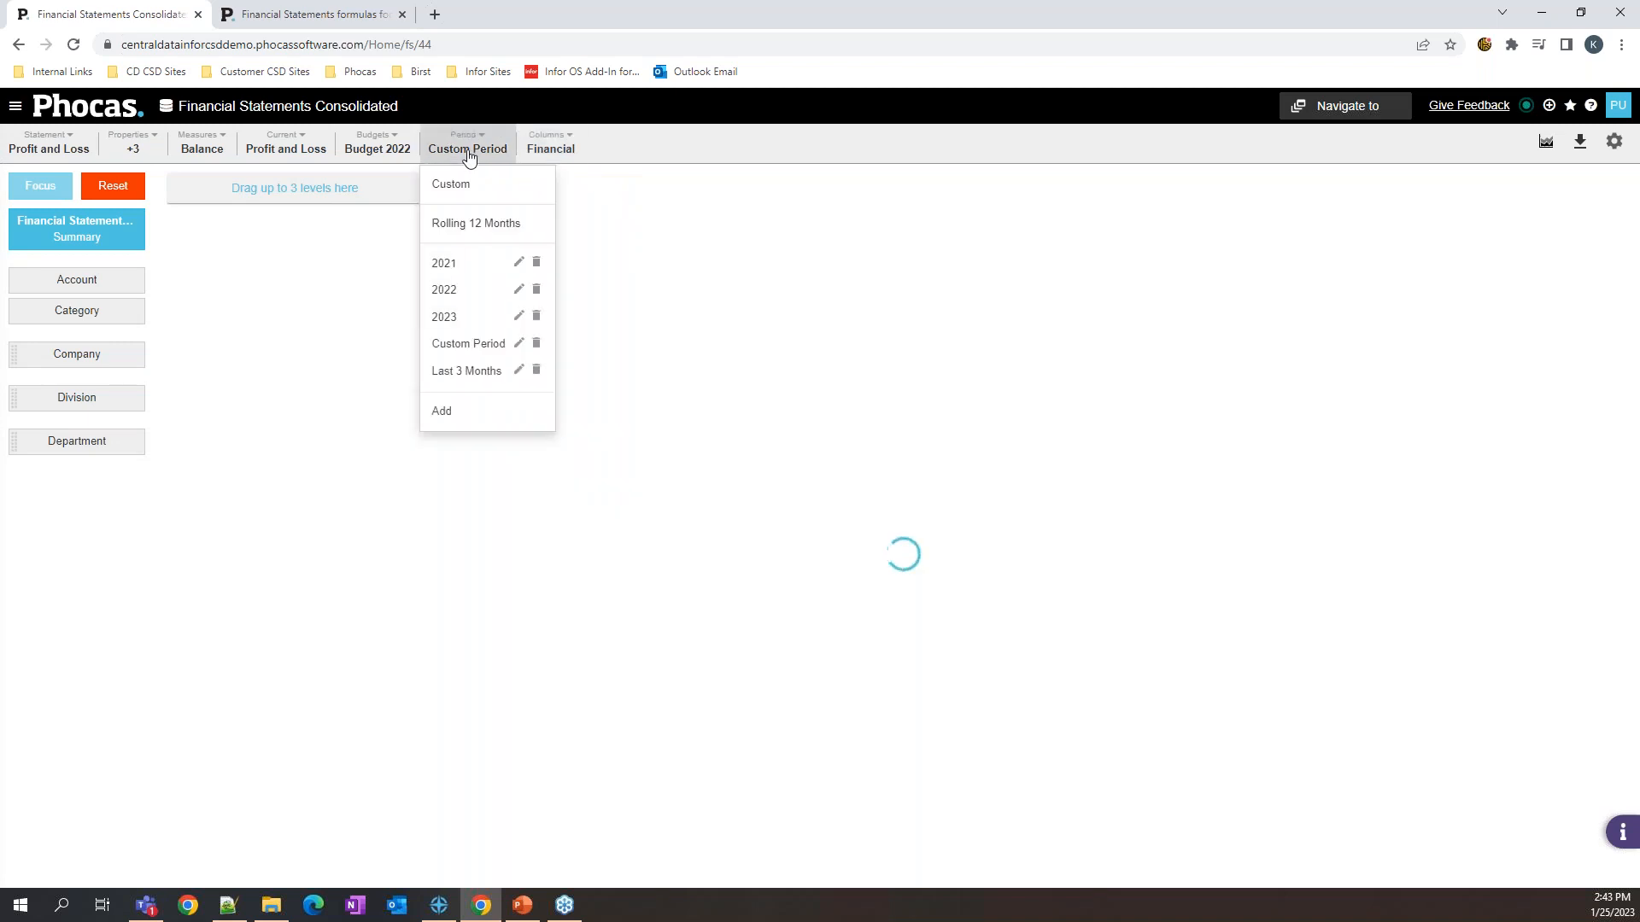
left_click(467, 154)
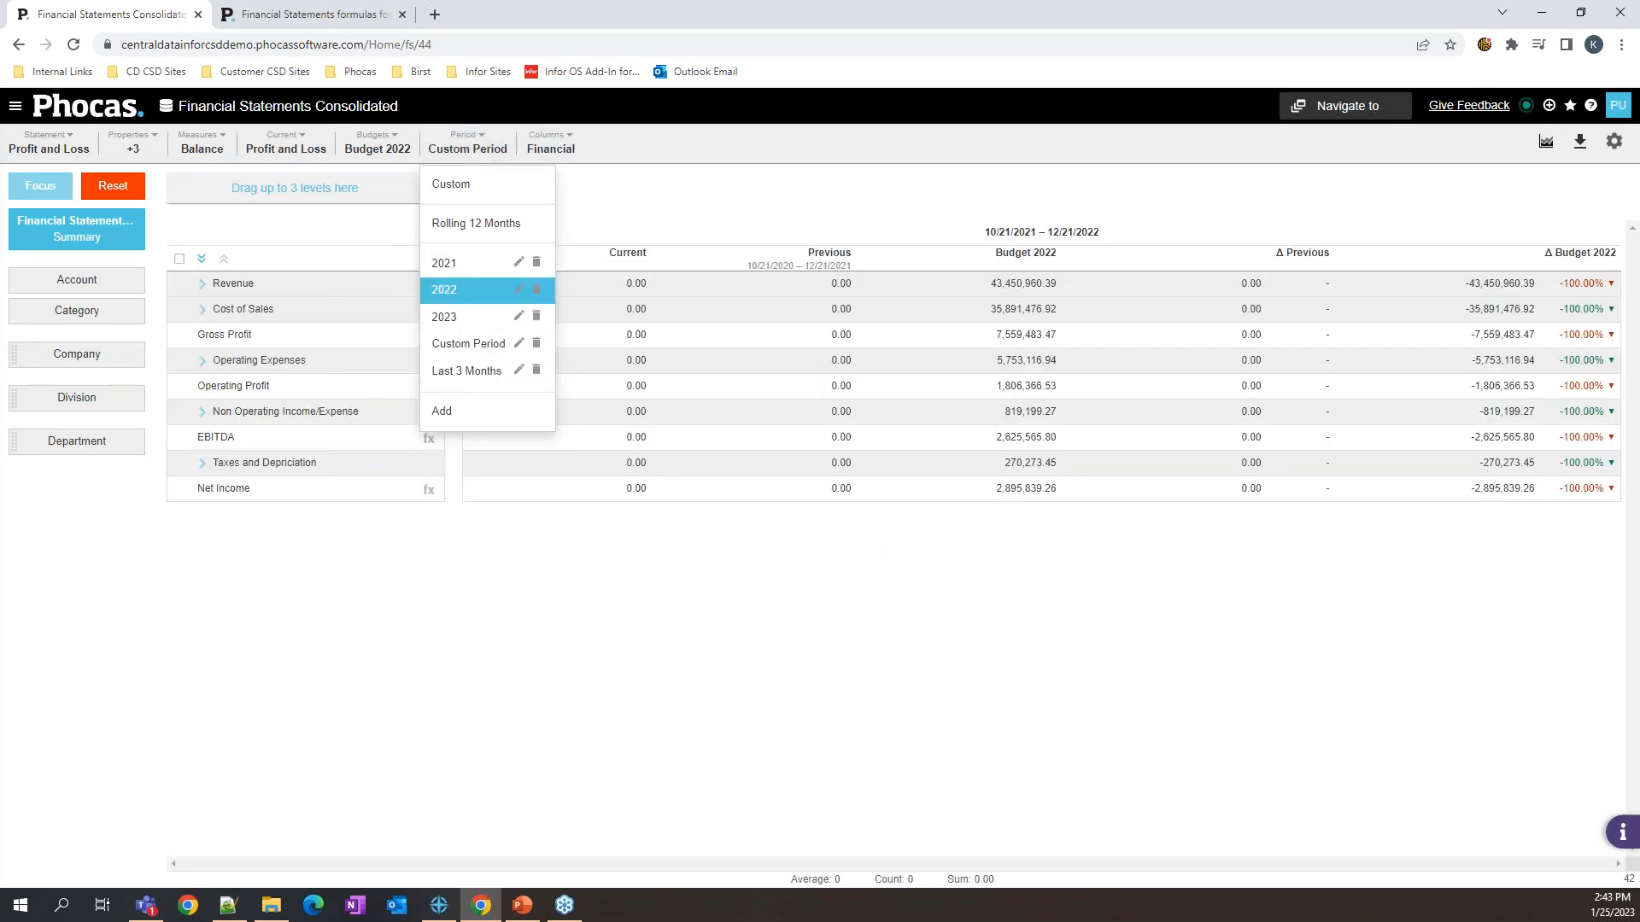
left_click(621, 209)
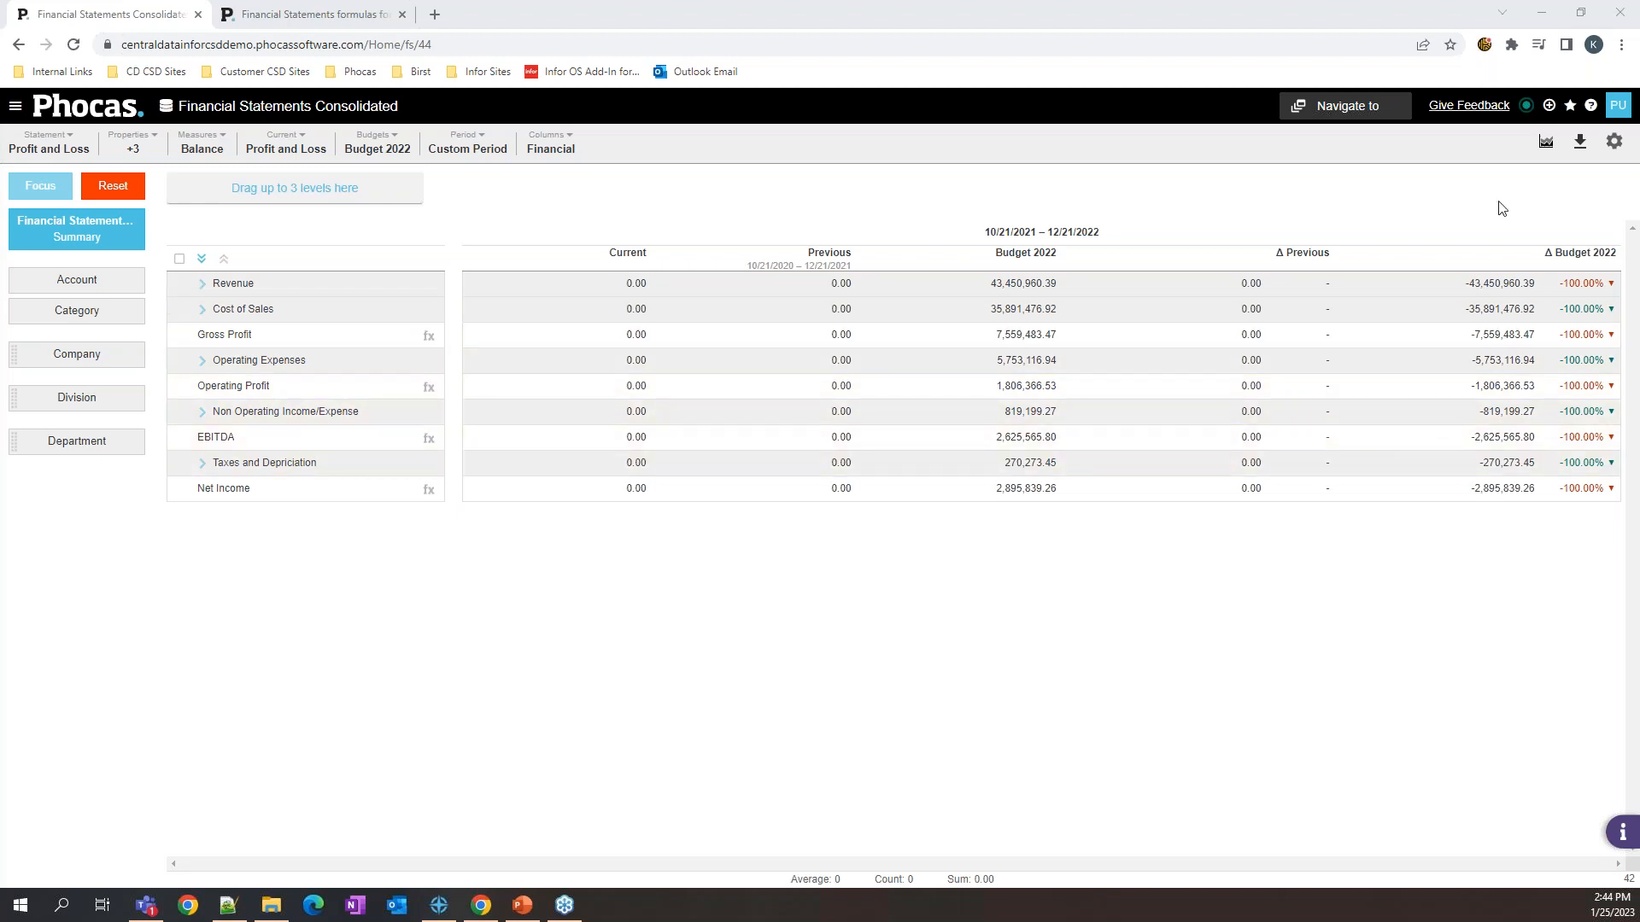
Step: Open the Finance Dashboard and go from its COGS chart to the underlying consolidated financial statement
left_click(21, 108)
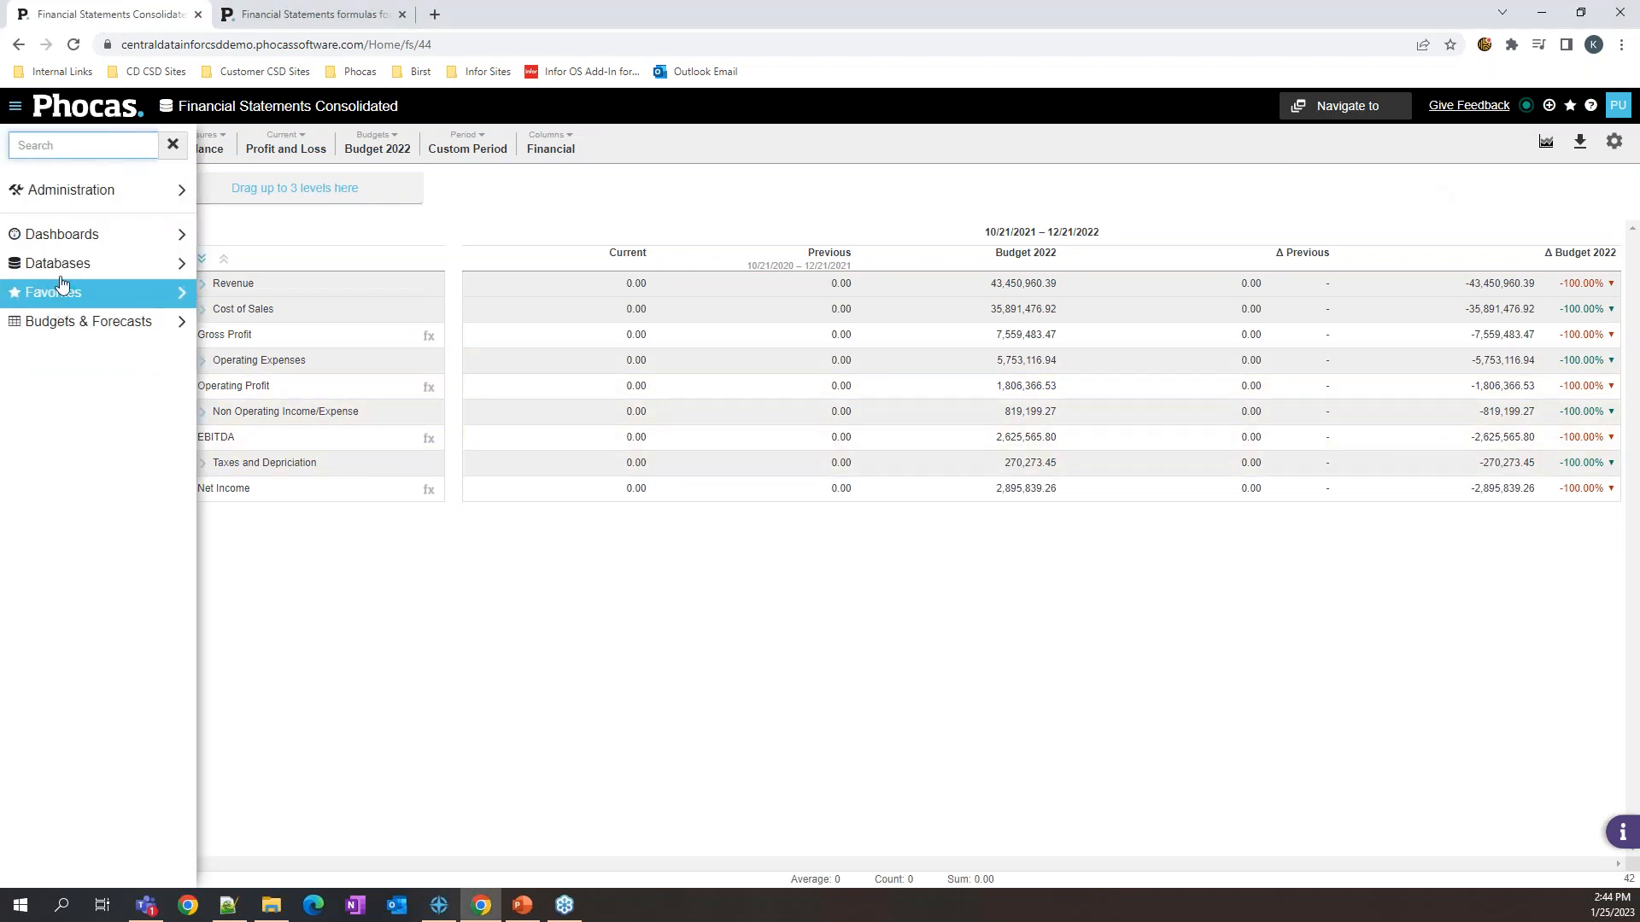
left_click(64, 233)
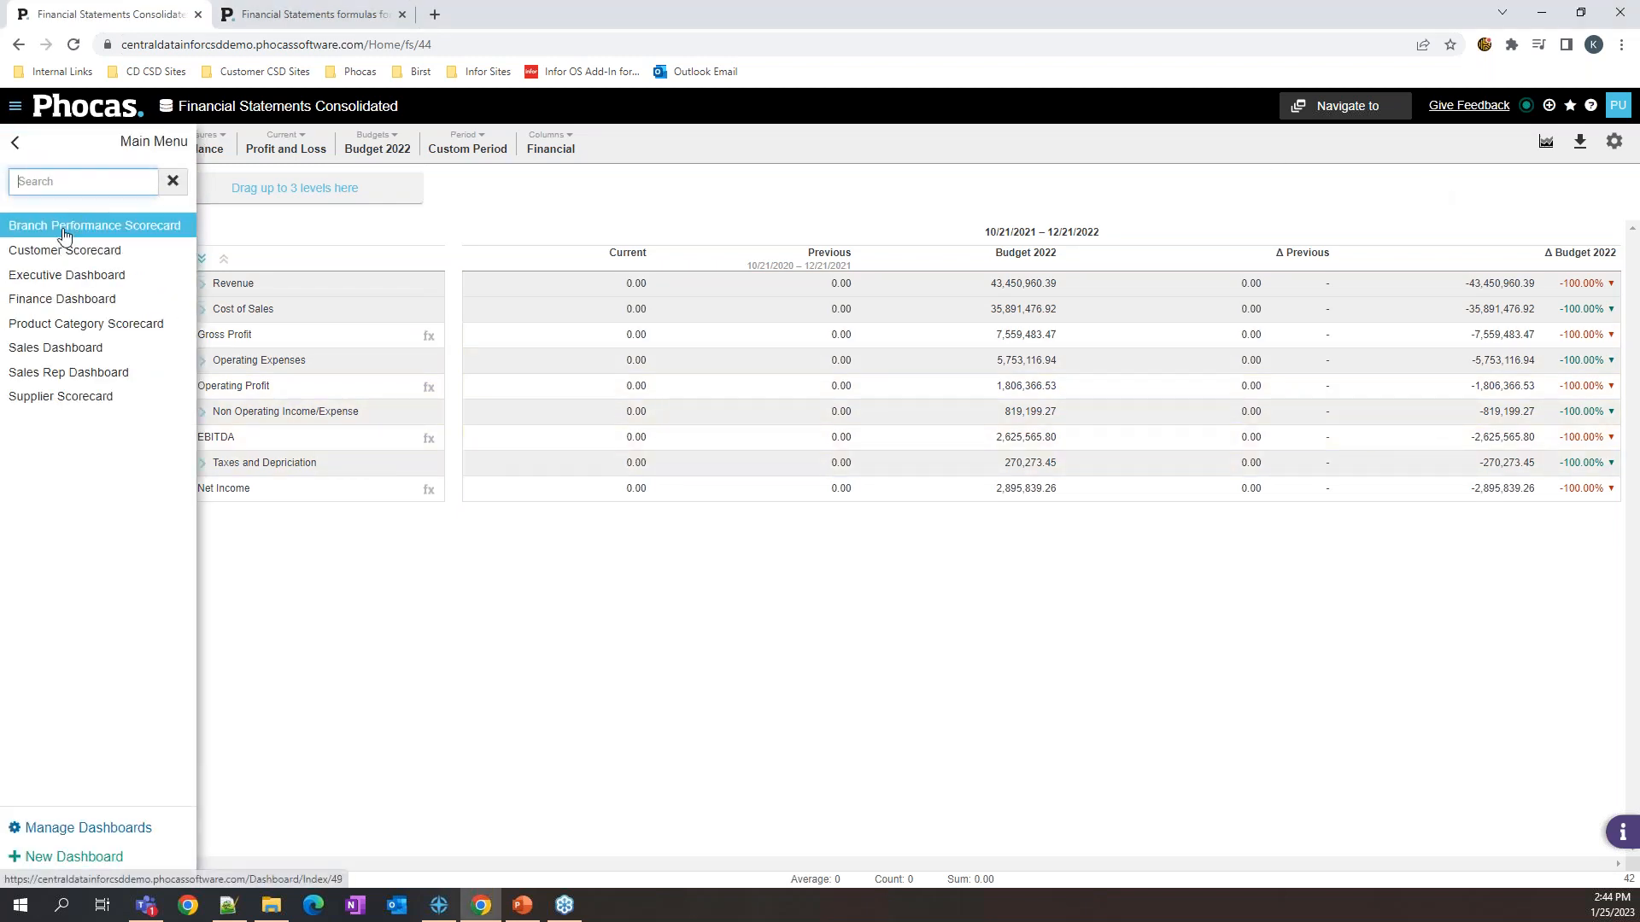
left_click(64, 299)
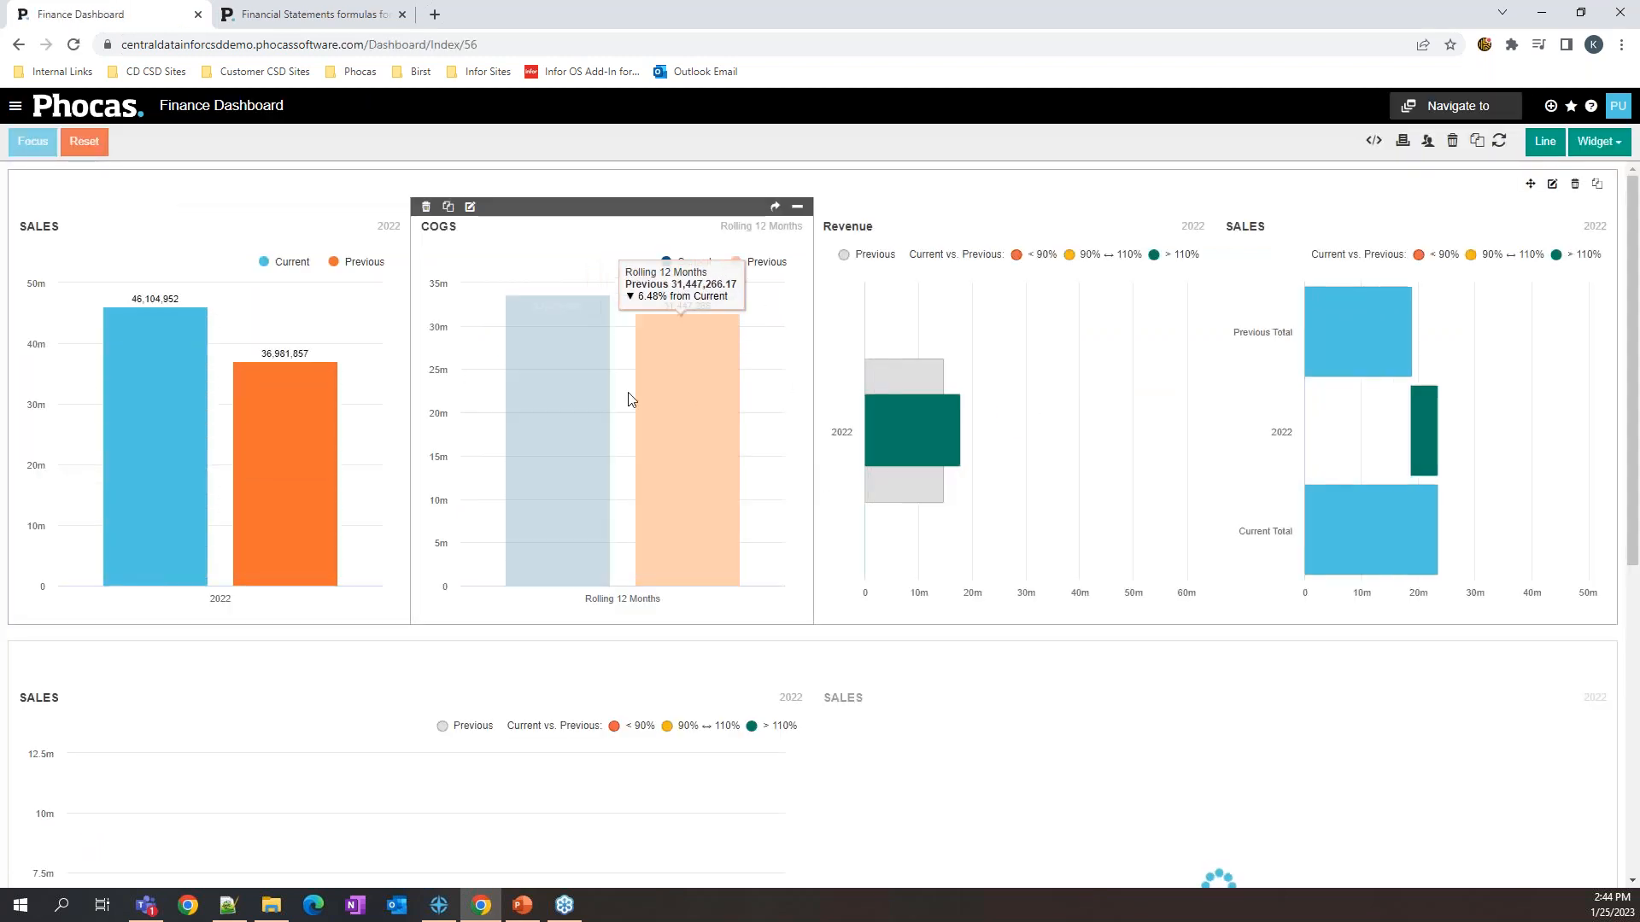
mouse_move(565, 423)
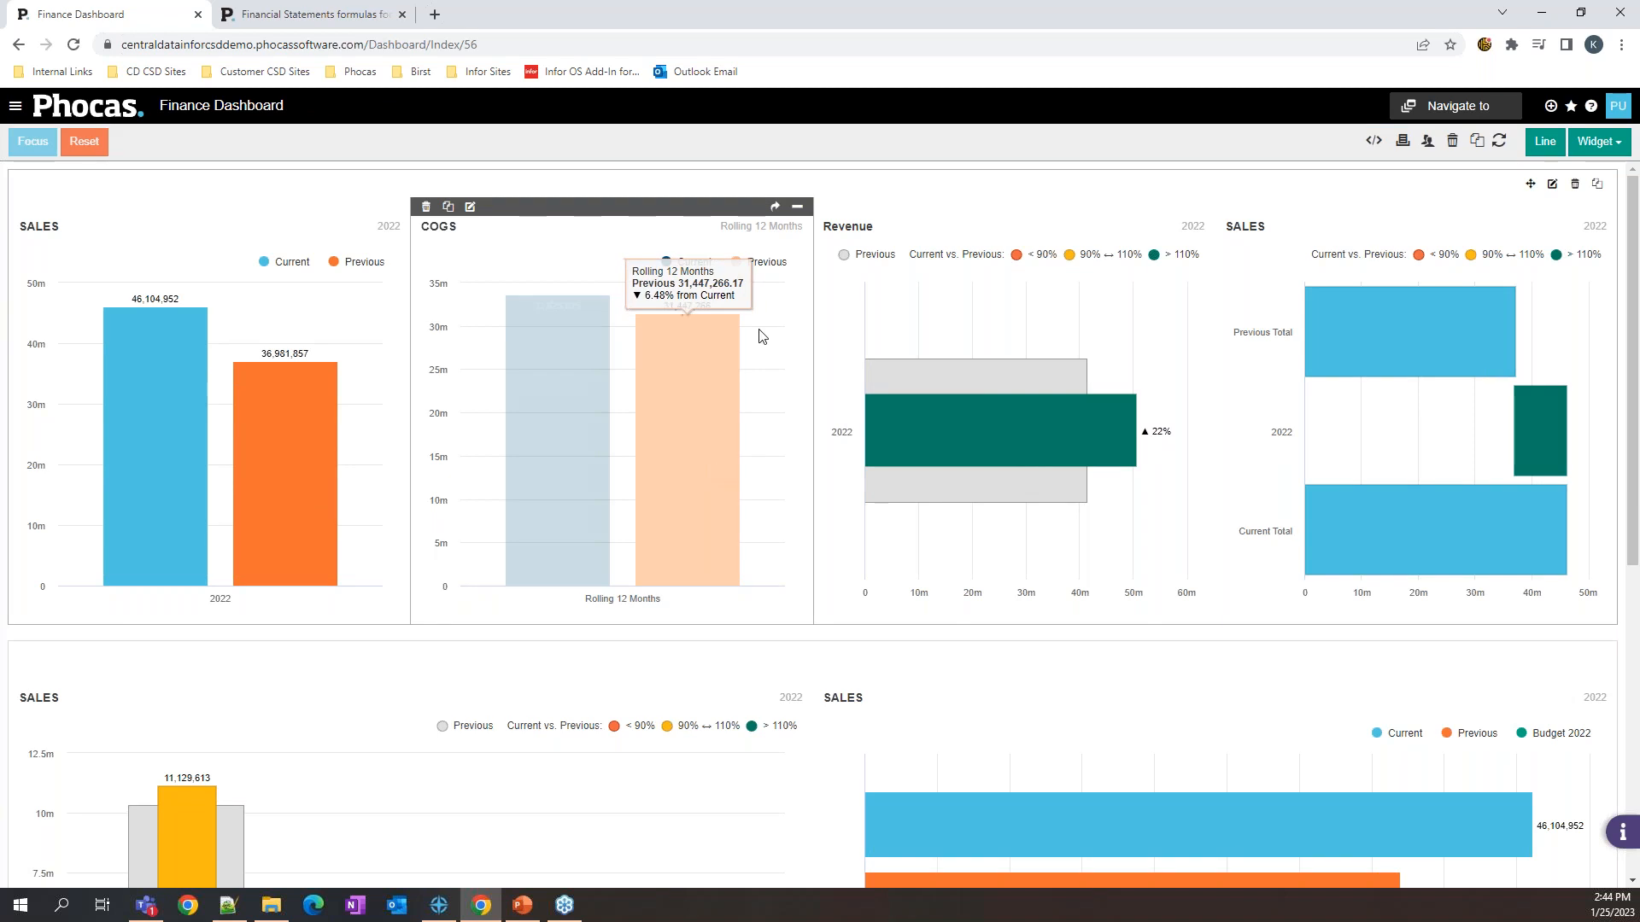
left_click(775, 209)
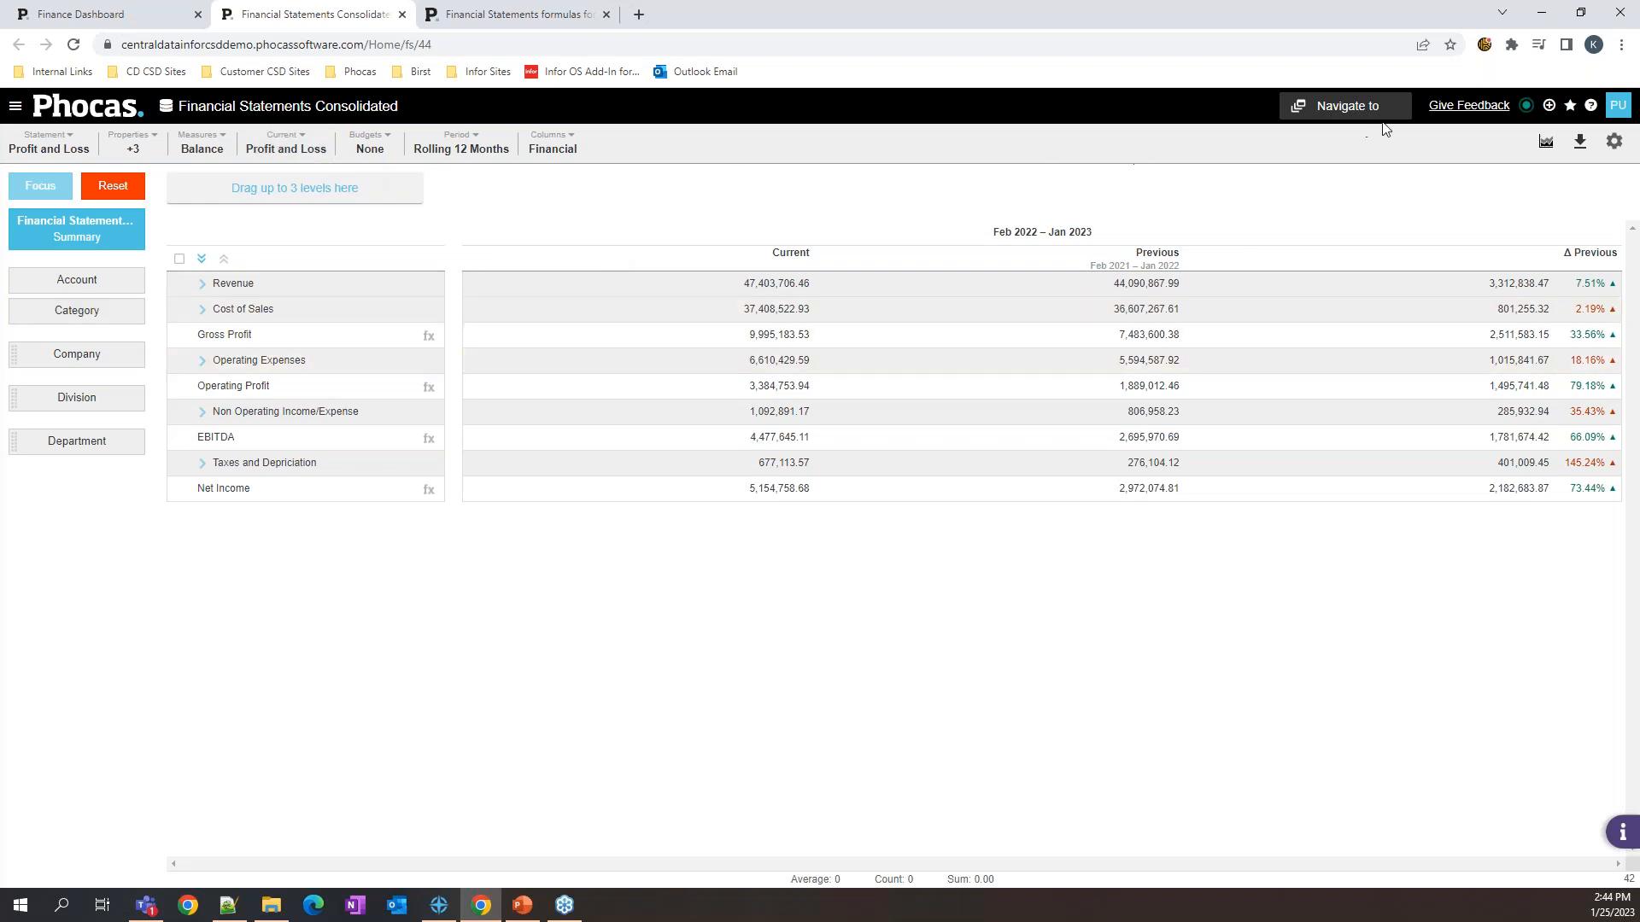
Step: Open the saved favorite P&L 2022 2
left_click(14, 105)
left_click(55, 293)
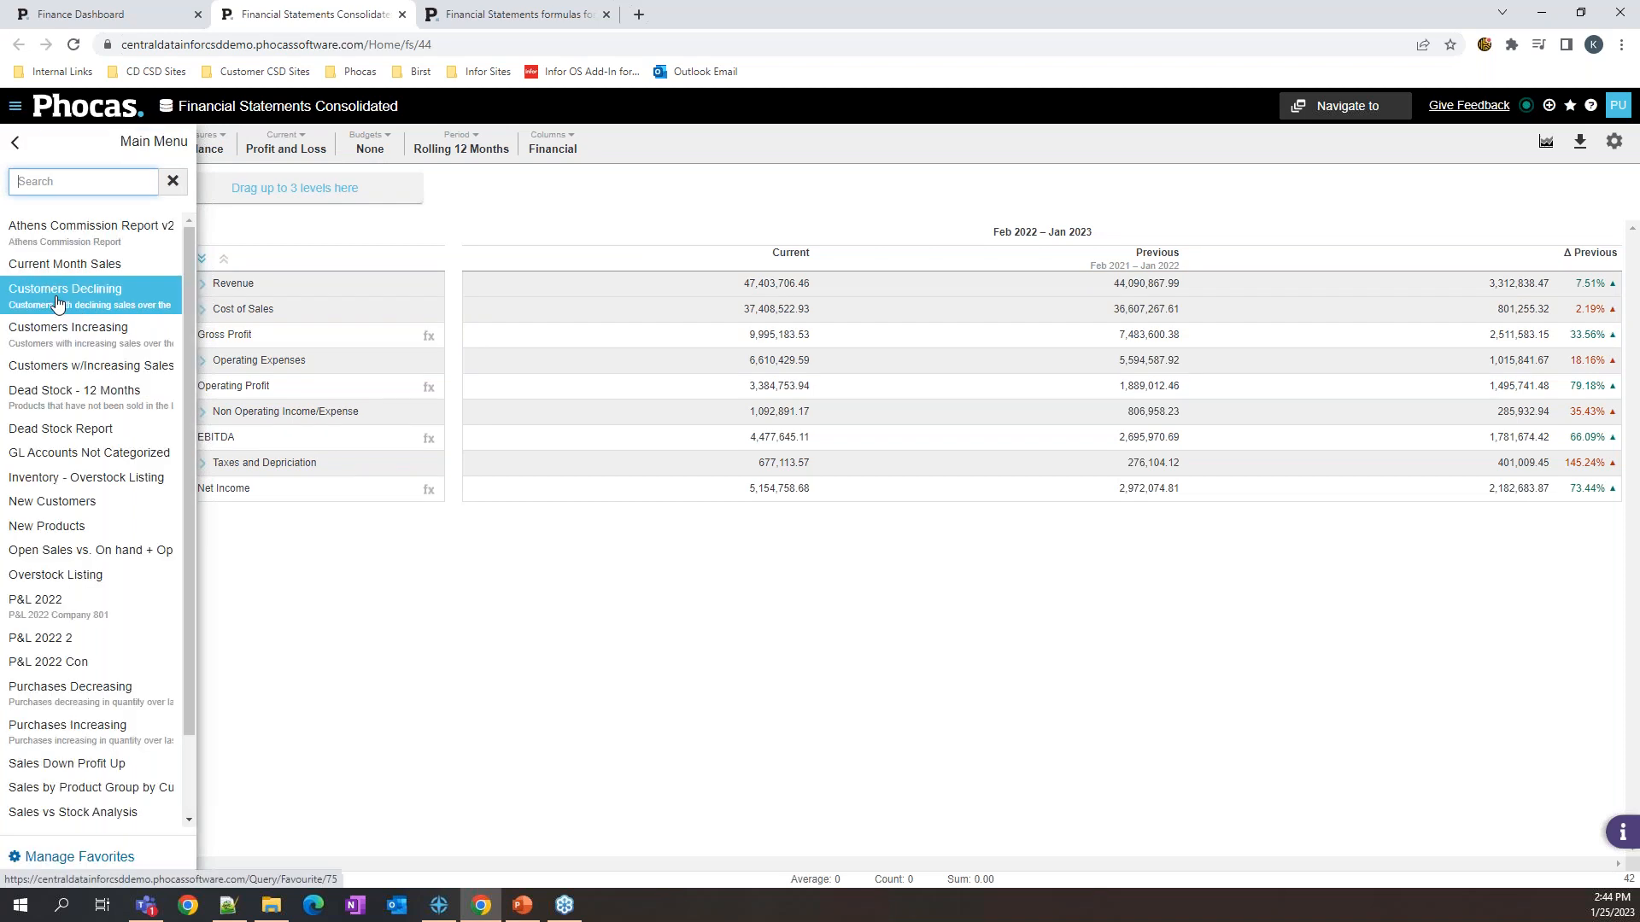
left_click(78, 649)
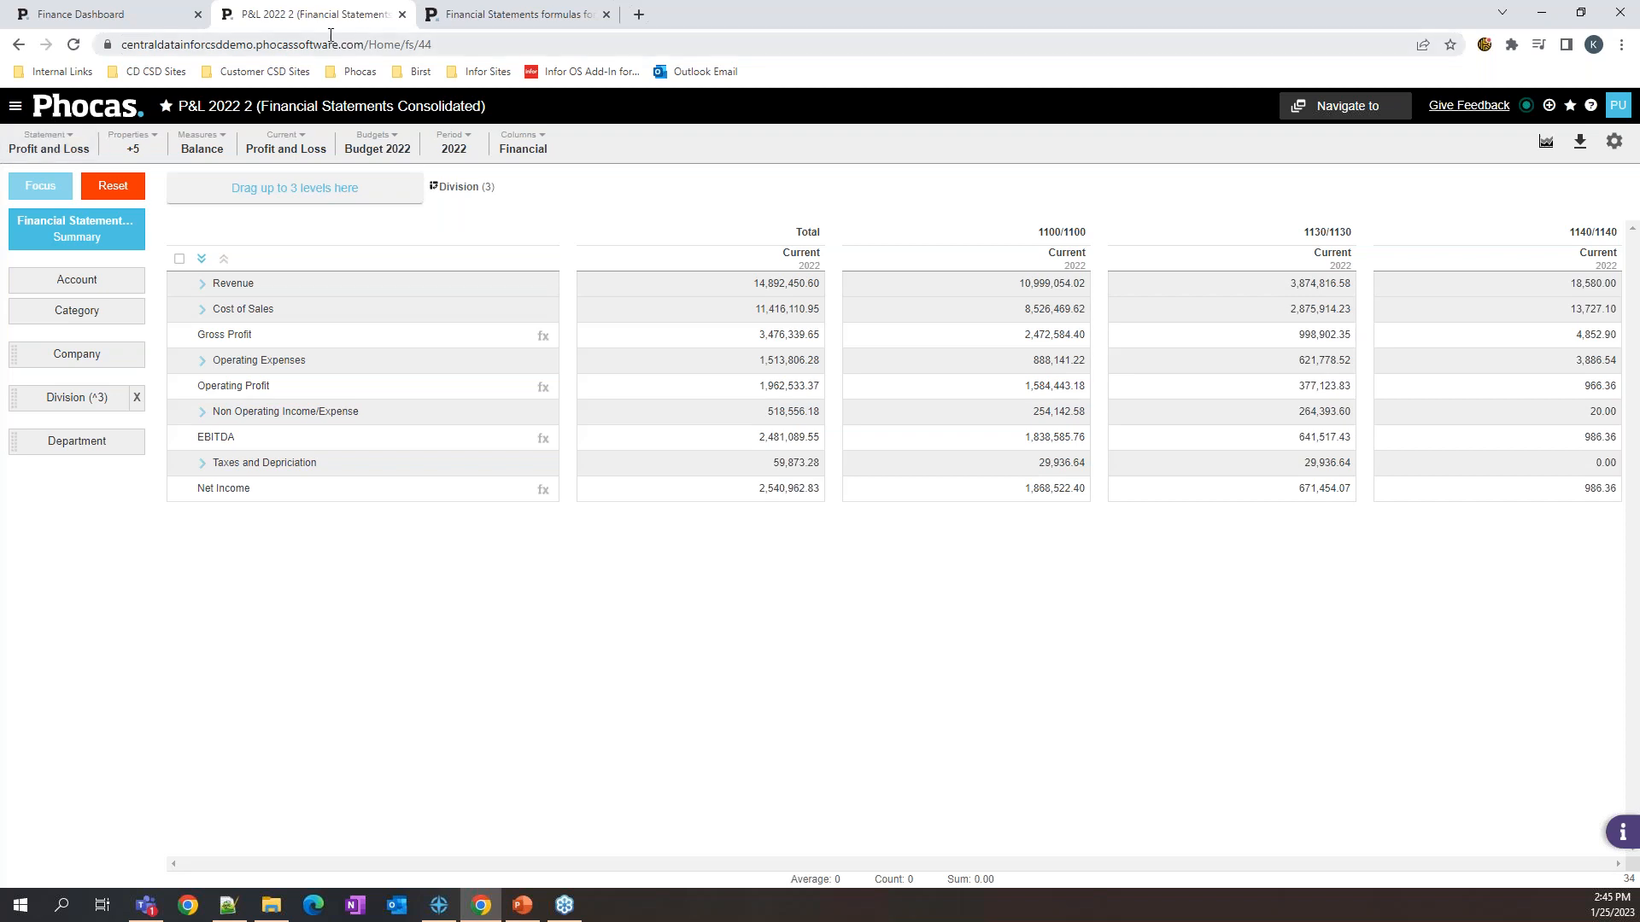
Step: Close the P&L 2022 2 statement and show the beginning of the help page on Financial Statements formulas for common ratios
left_click(402, 15)
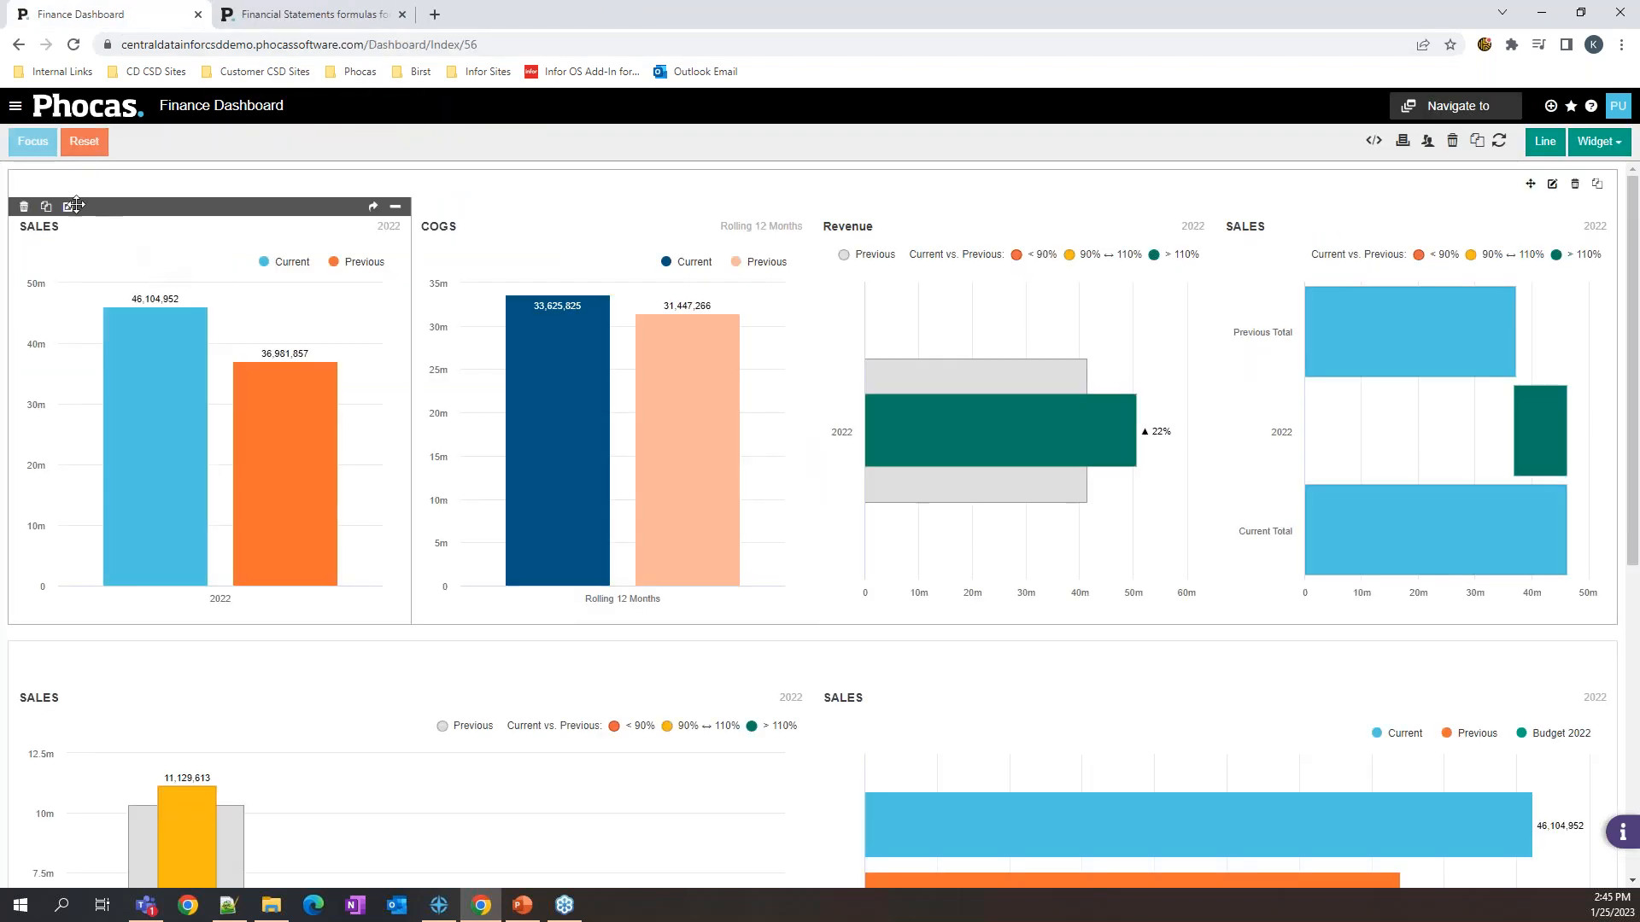
left_click(14, 109)
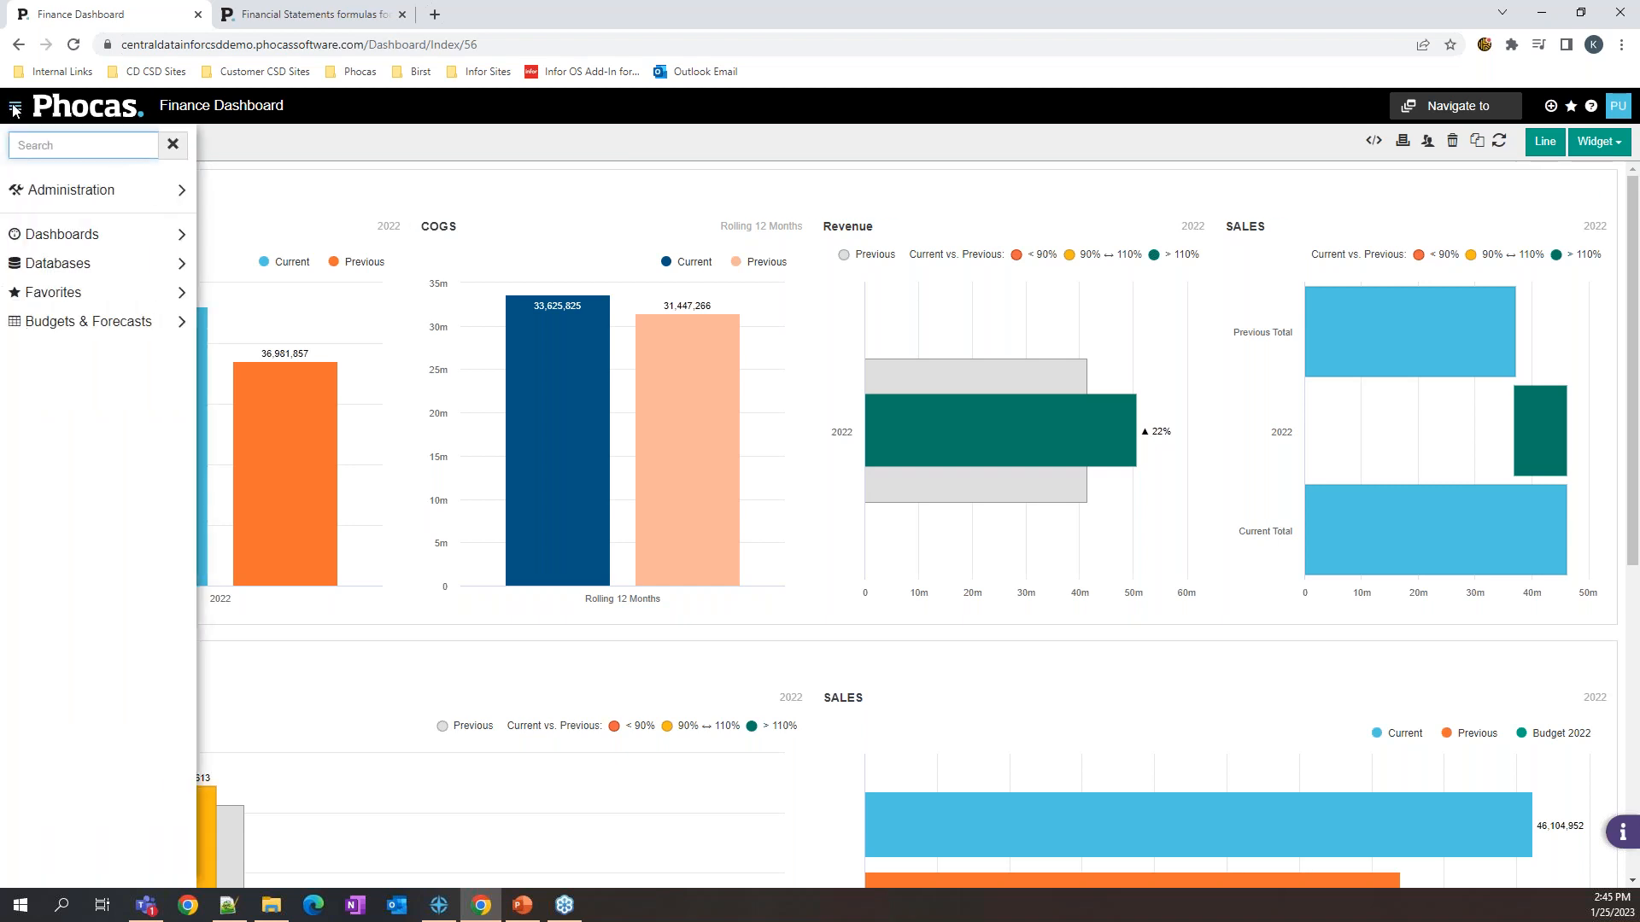
left_click(305, 22)
scroll(649, 513, "up", 15)
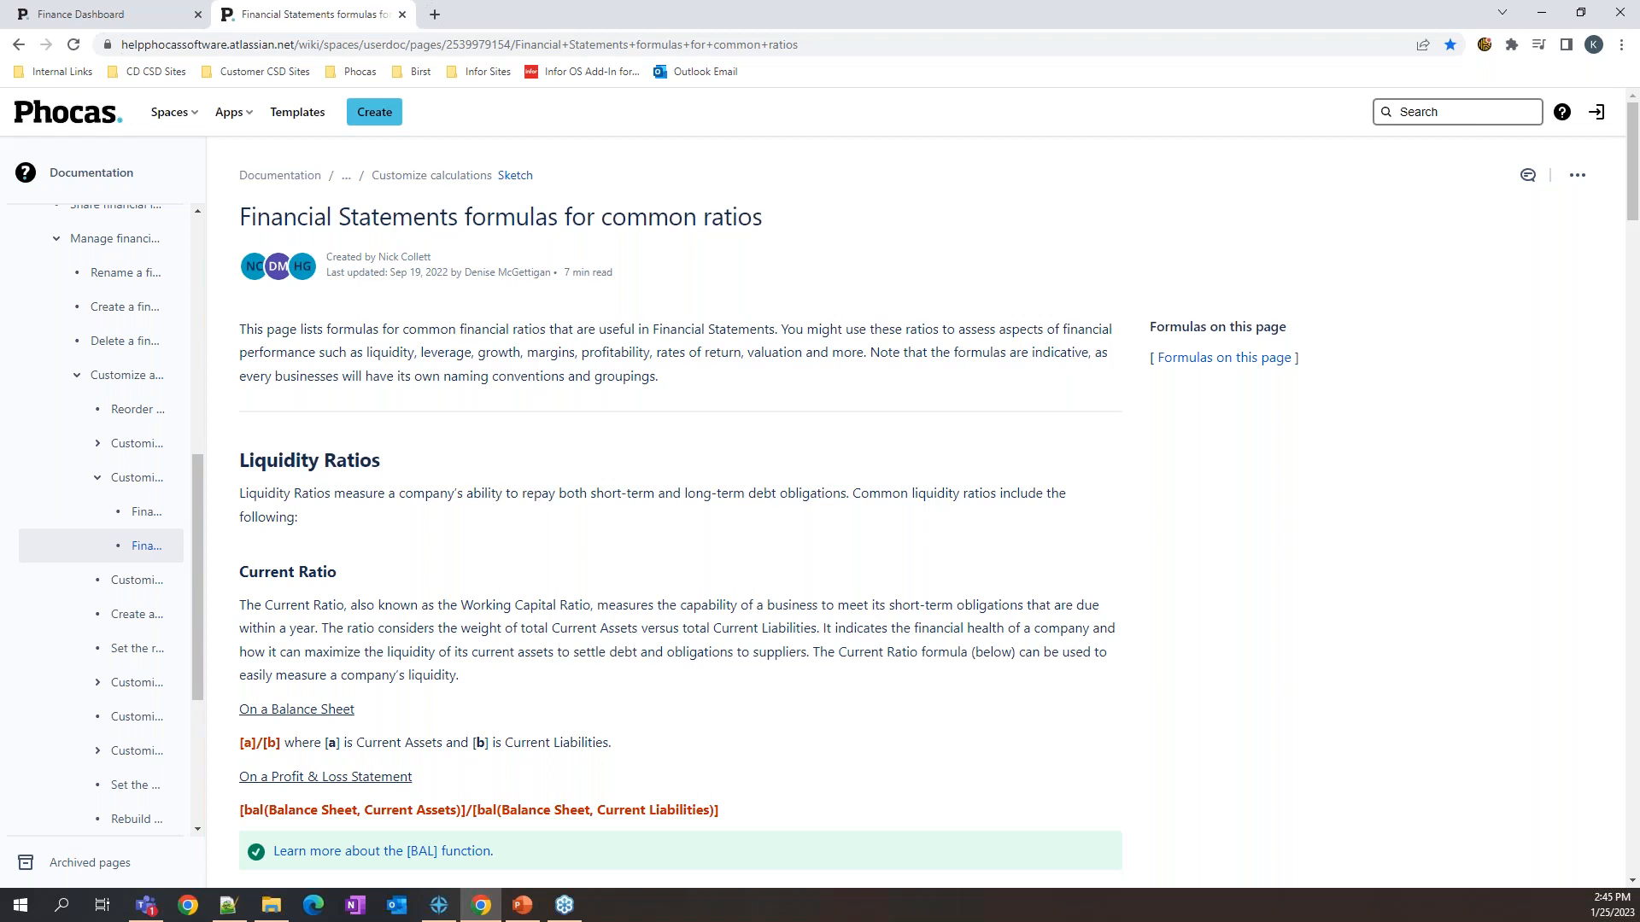